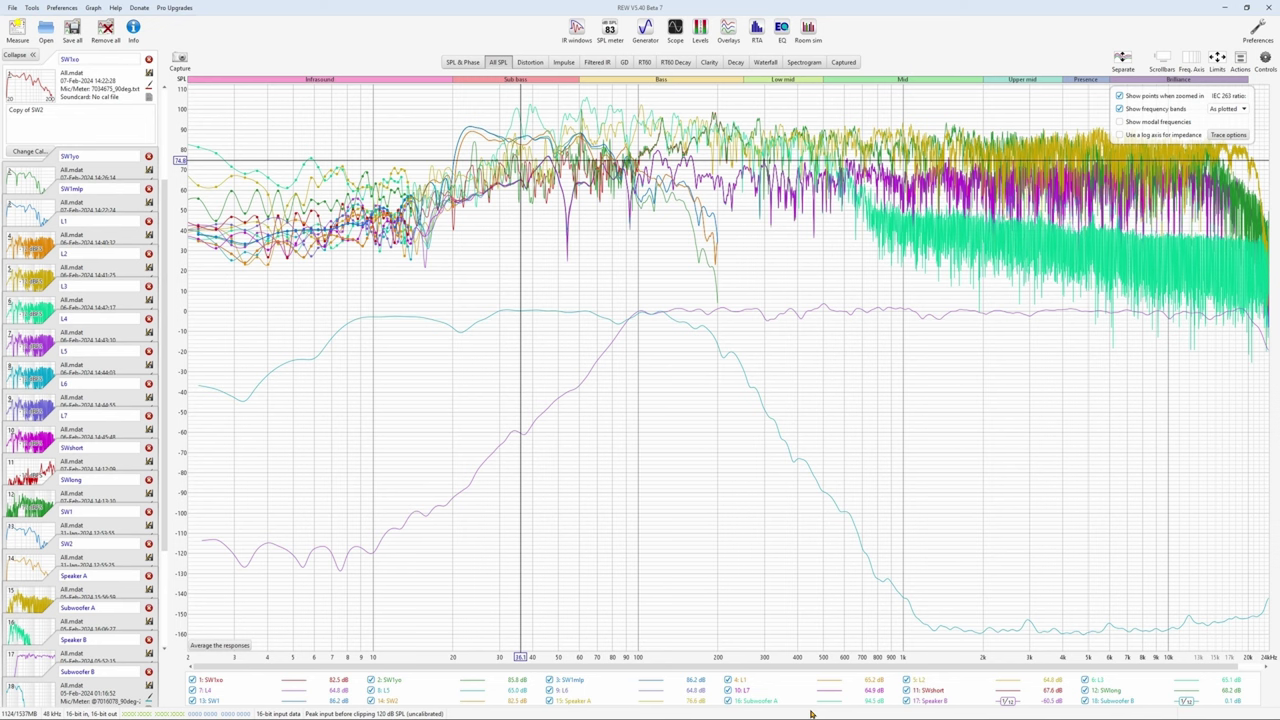
- Clear all trace selections in the All SPL graph and select only measurements L1 through L7
right_click(446, 689)
click(469, 598)
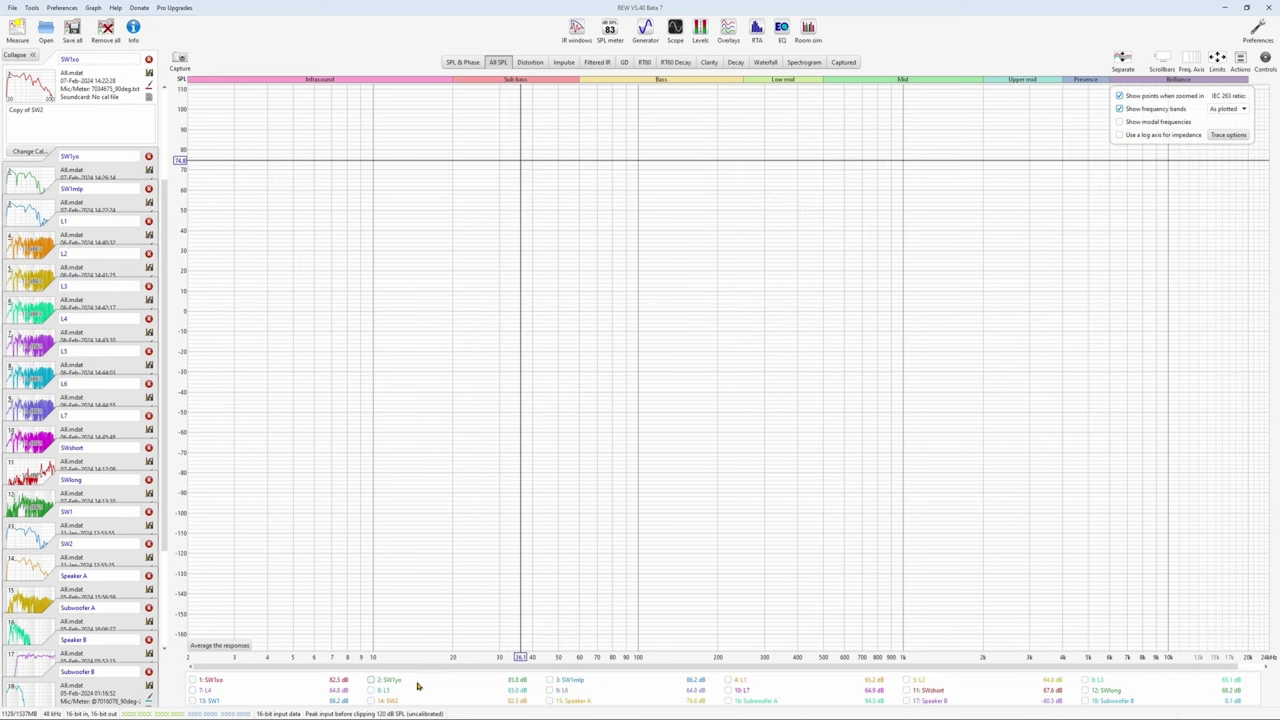
click(727, 679)
click(906, 679)
click(1084, 679)
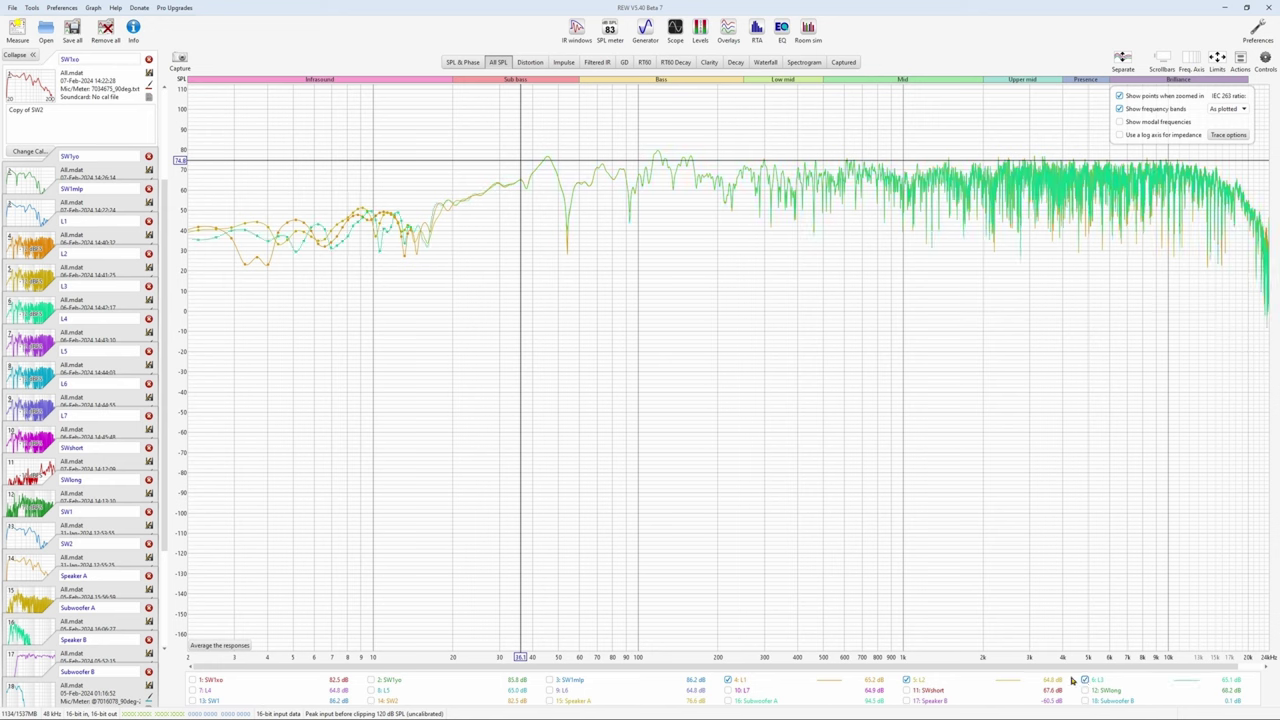
click(192, 690)
click(371, 690)
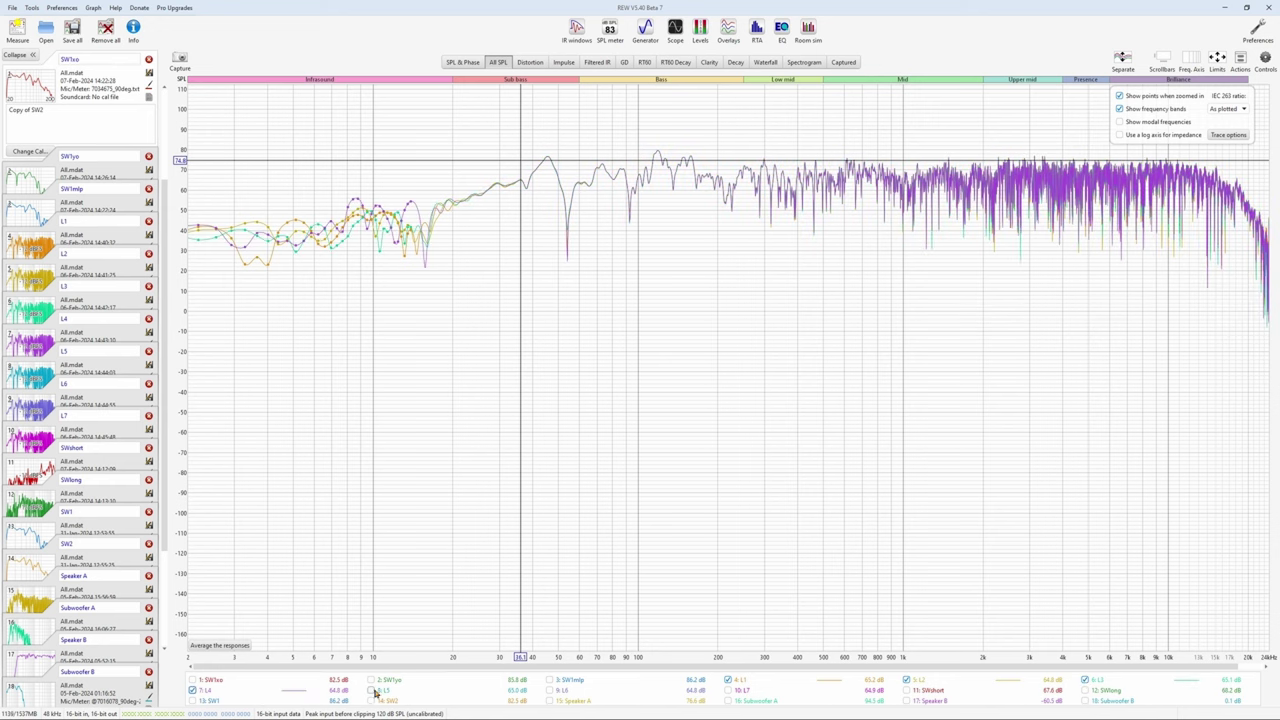
click(549, 690)
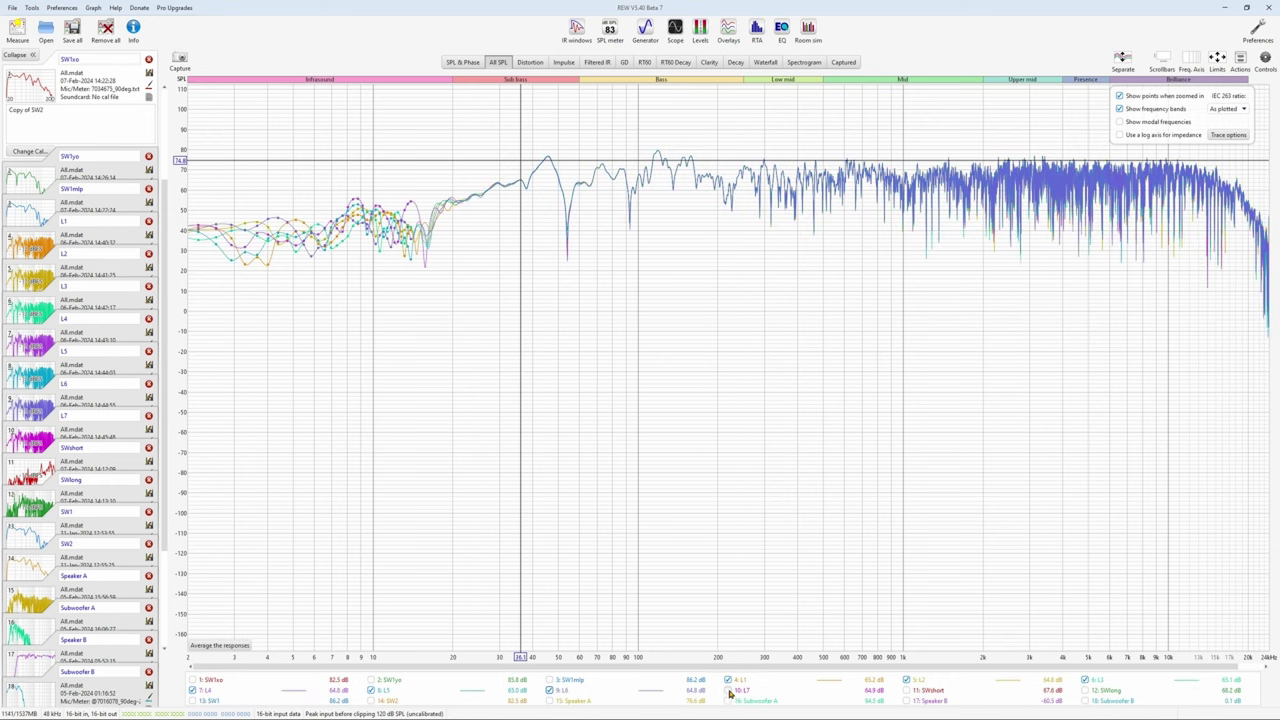
click(727, 690)
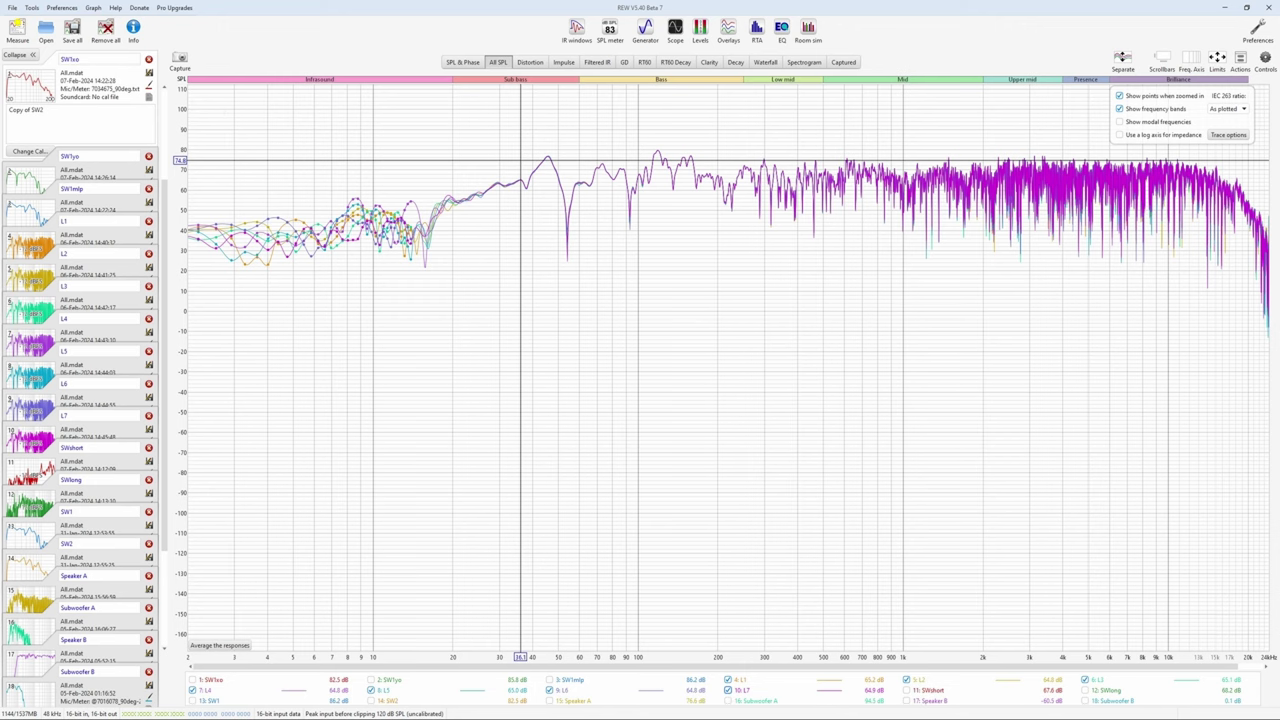
- Fit the All SPL graph to the data and copy its trace selections to the other overlay graphs
click(1218, 57)
click(805, 401)
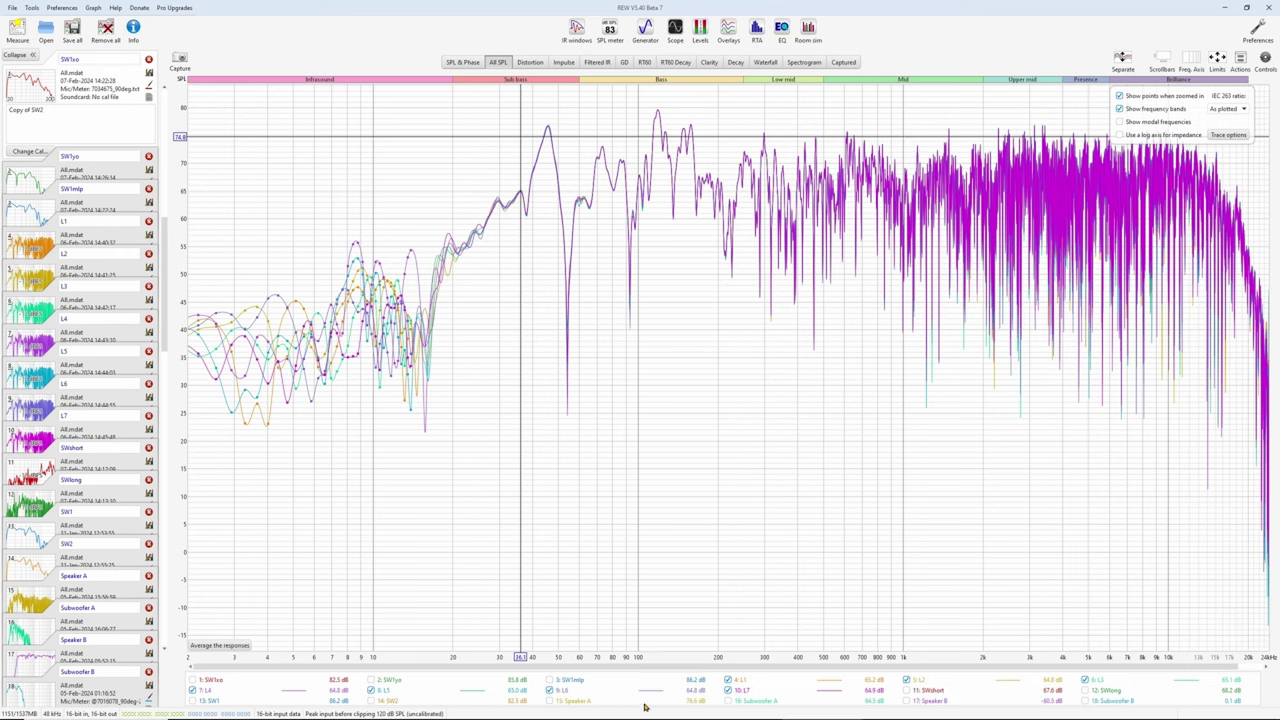
right_click(619, 682)
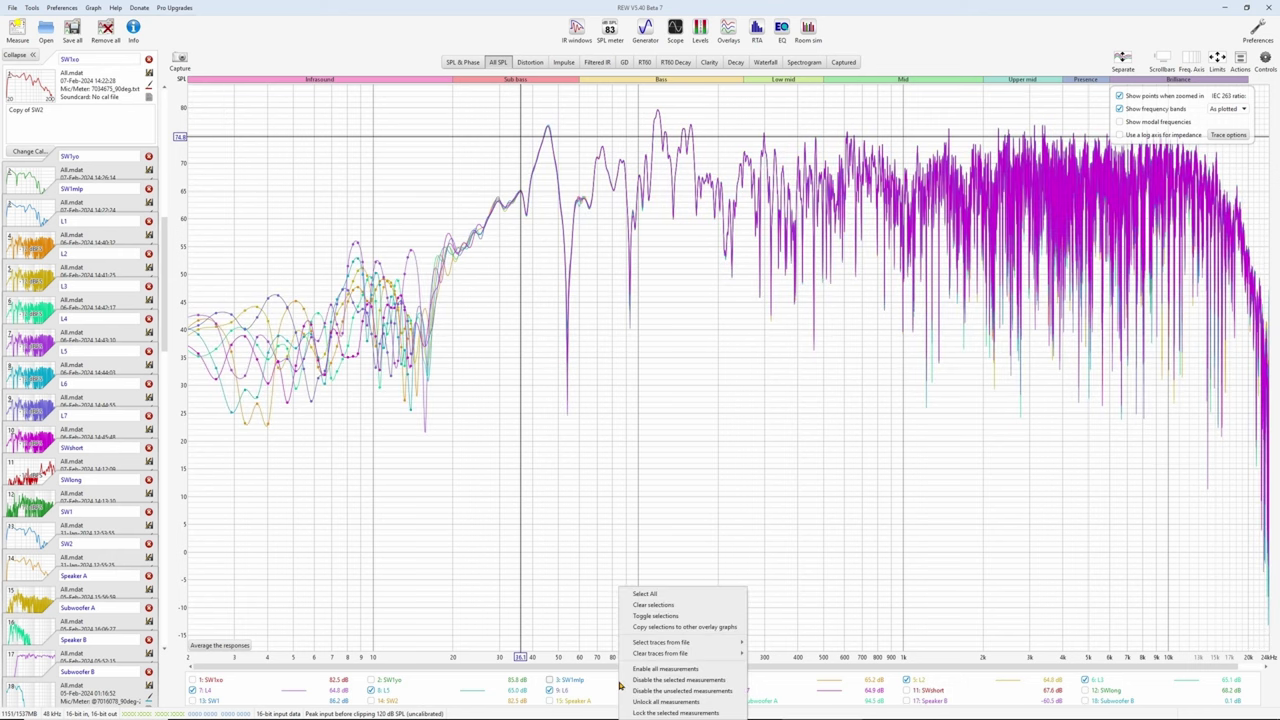
click(636, 627)
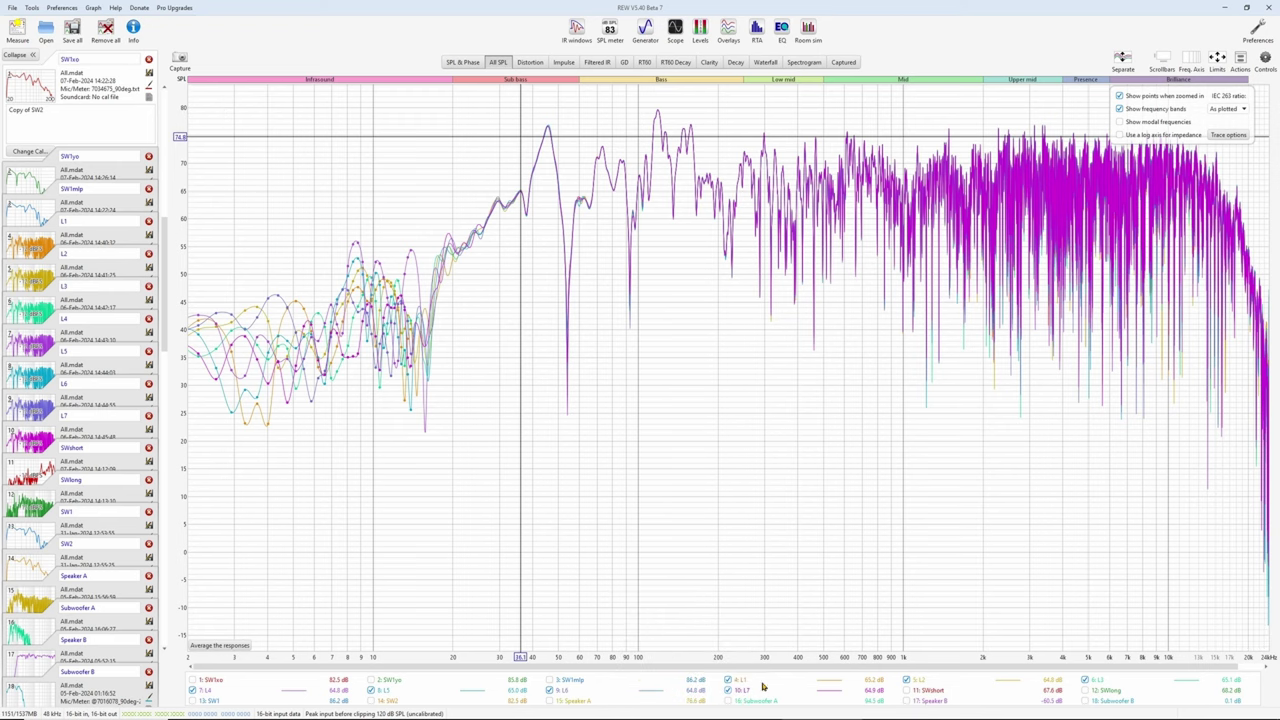
- Open the impulse response overlay, turn off Plot Normalised and fit the graph to the data
click(728, 32)
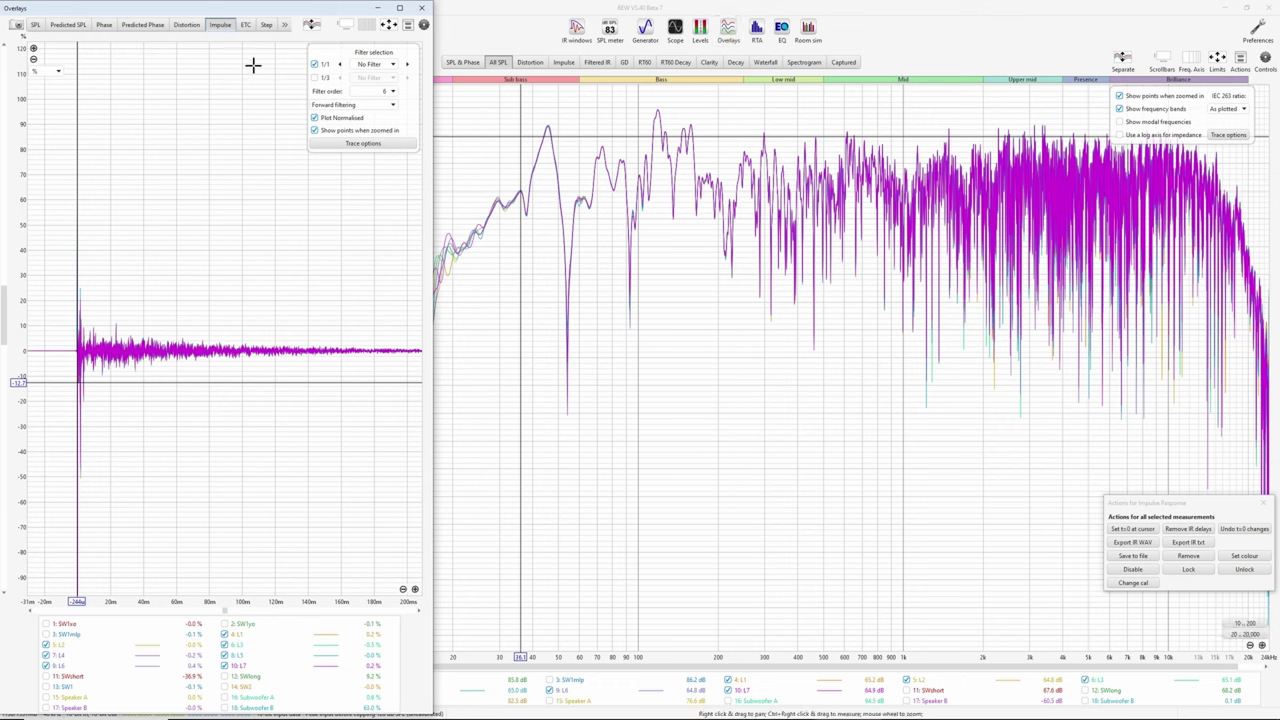
click(316, 118)
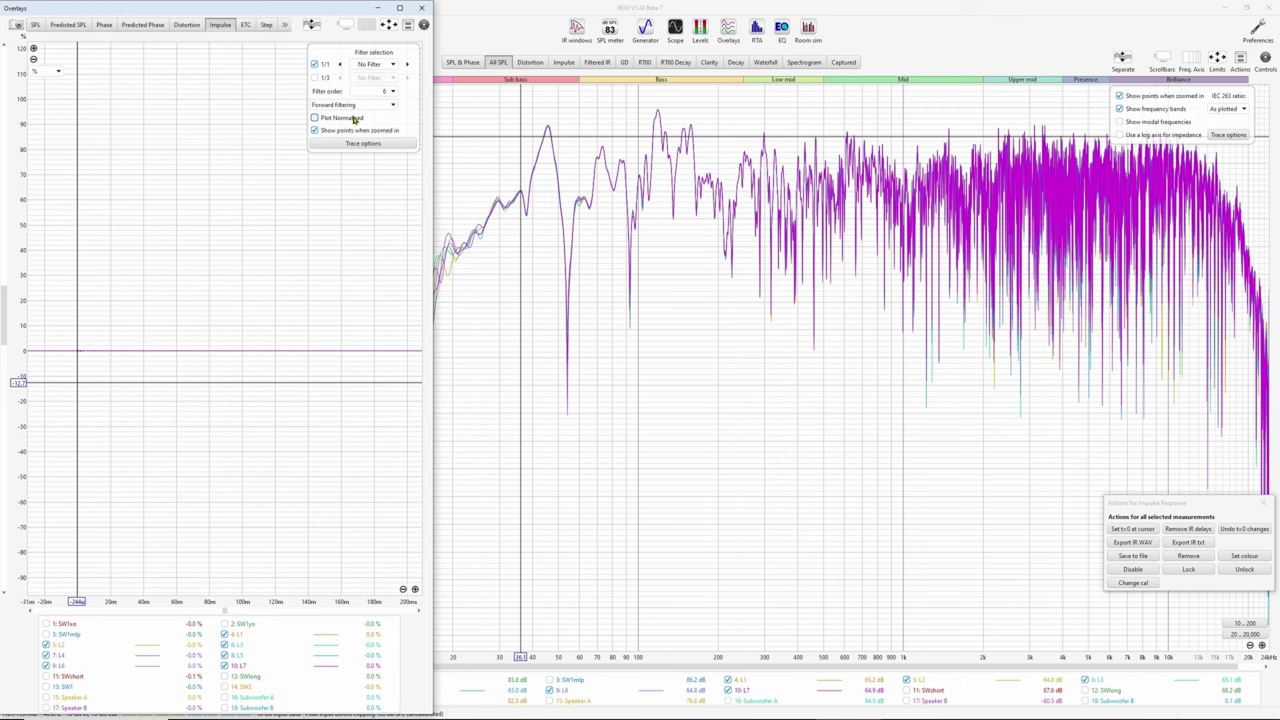
click(389, 24)
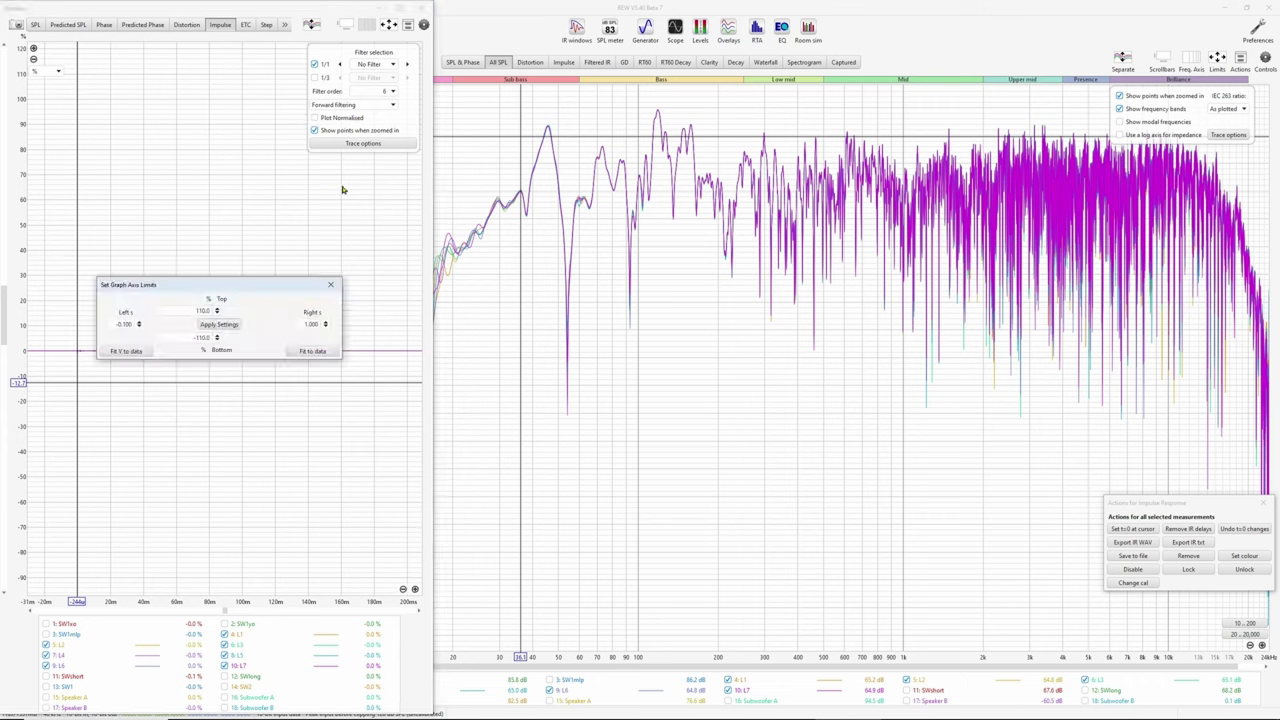
click(306, 351)
- Examine the L1 to L7 impulse responses closely around their main peak near time zero
click(415, 589)
click(415, 589)
click(415, 589)
click(415, 589)
click(415, 589)
click(415, 589)
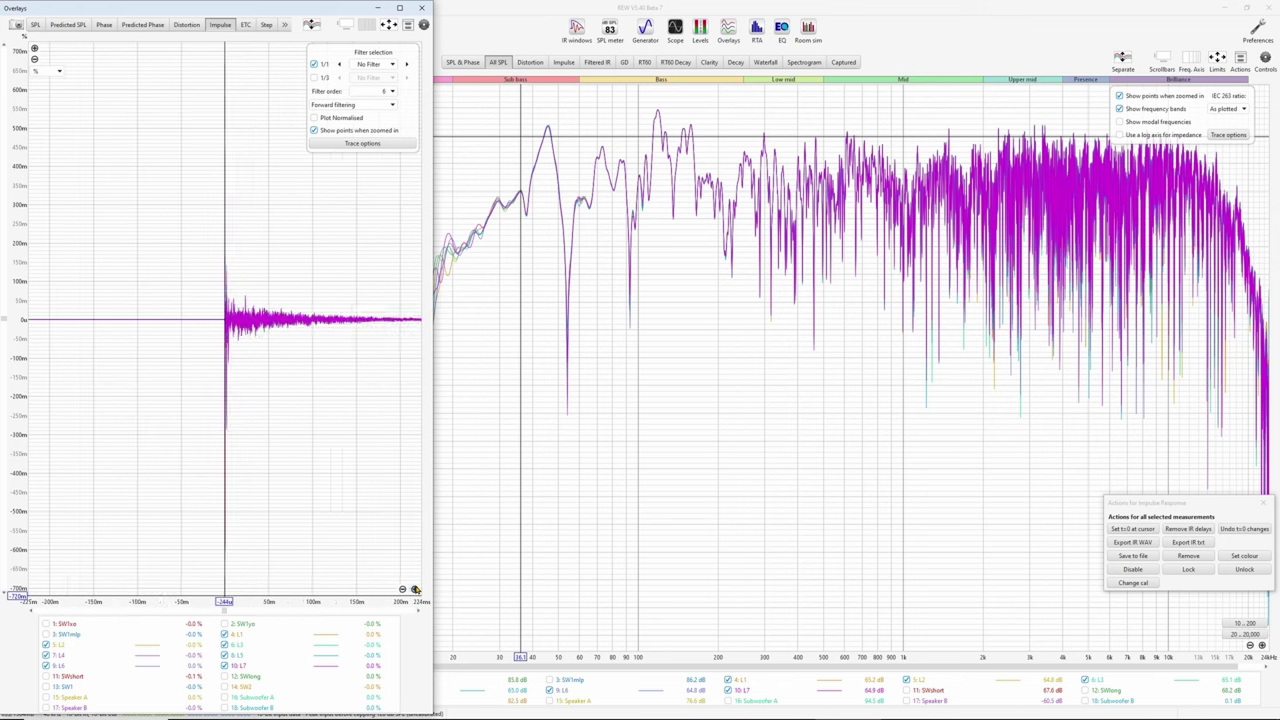
click(415, 589)
click(415, 589)
click(415, 589)
click(415, 589)
click(415, 589)
drag(329, 446, 163, 383)
scroll(203, 385, up, 2)
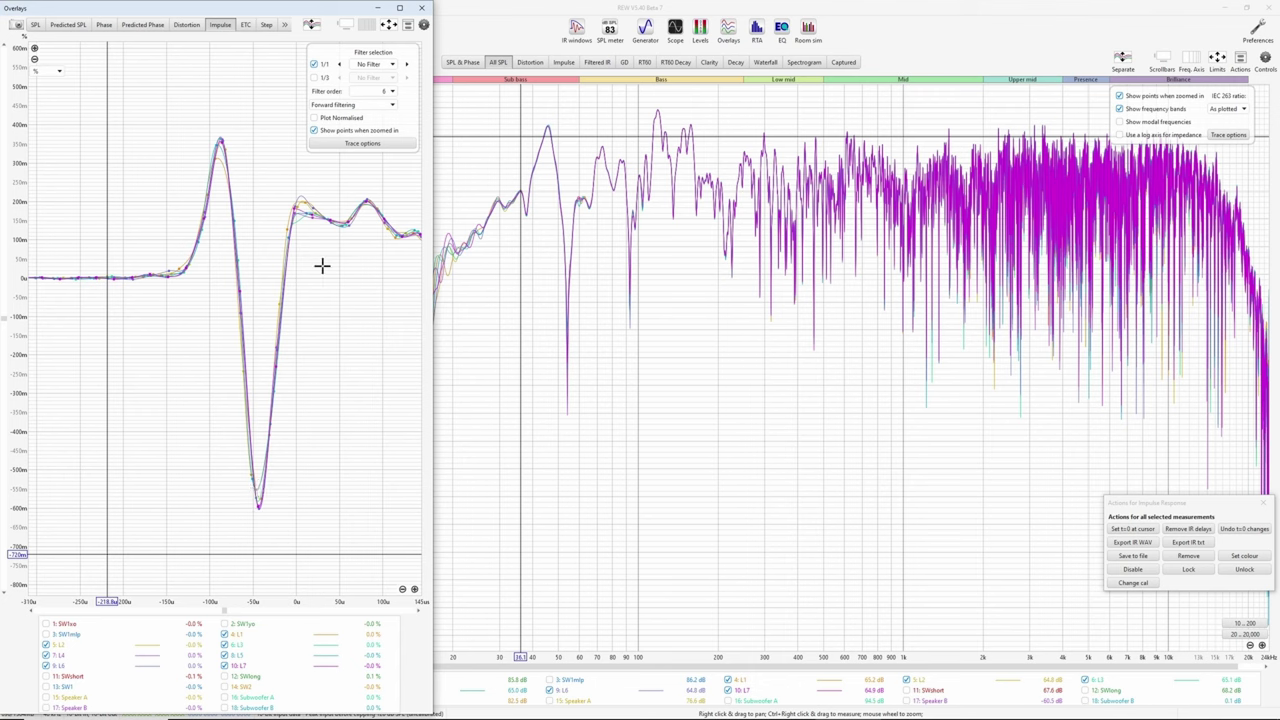
- Compare the step responses of L1 to L7, checking the section before time zero
click(267, 25)
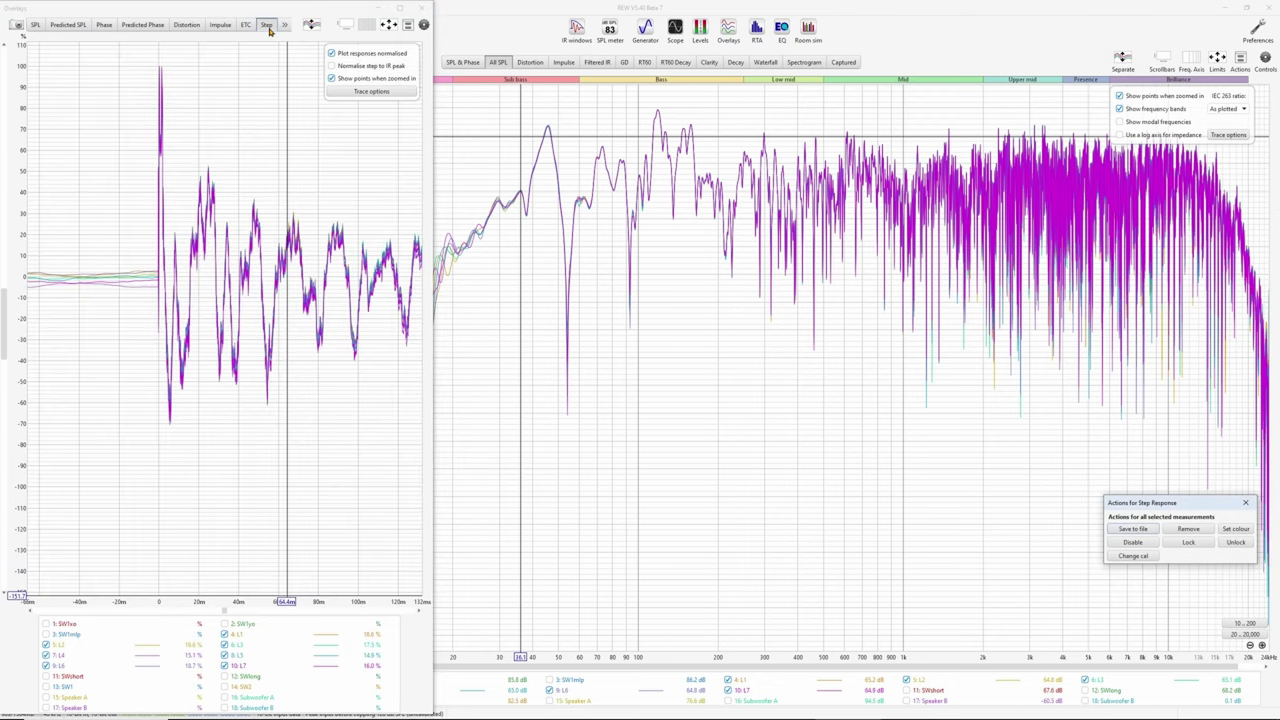
click(82, 278)
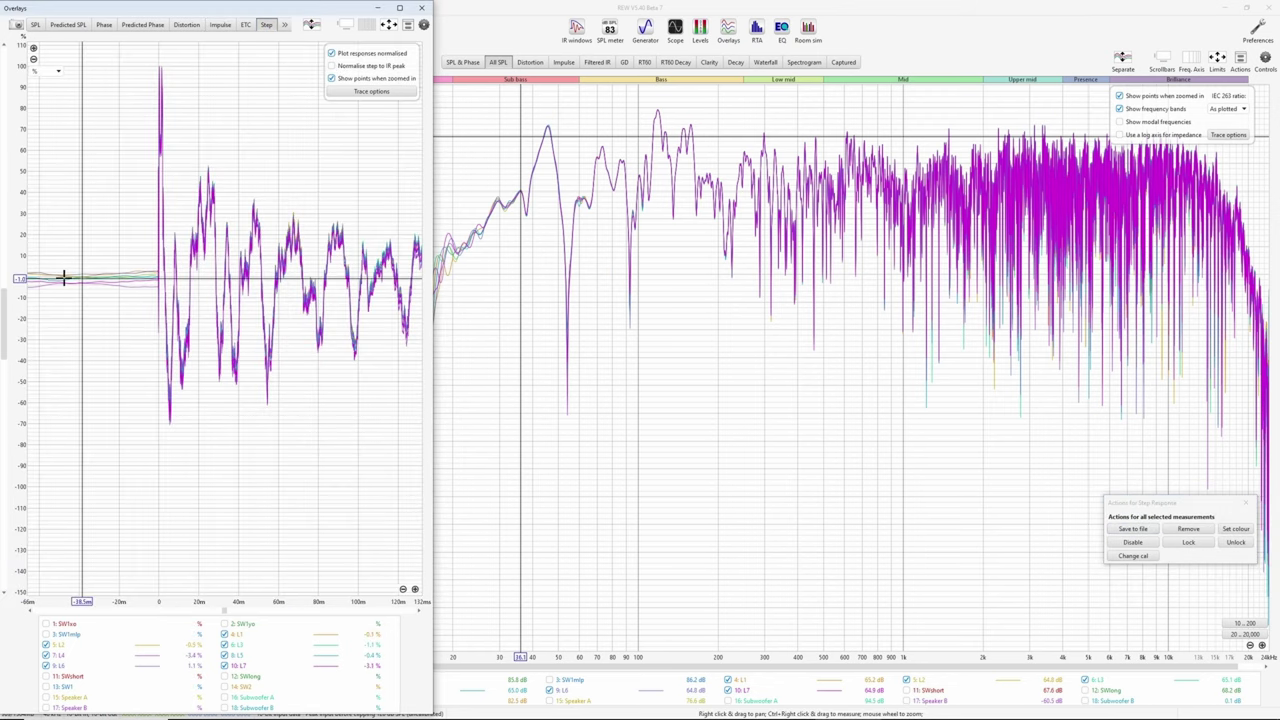
click(37, 279)
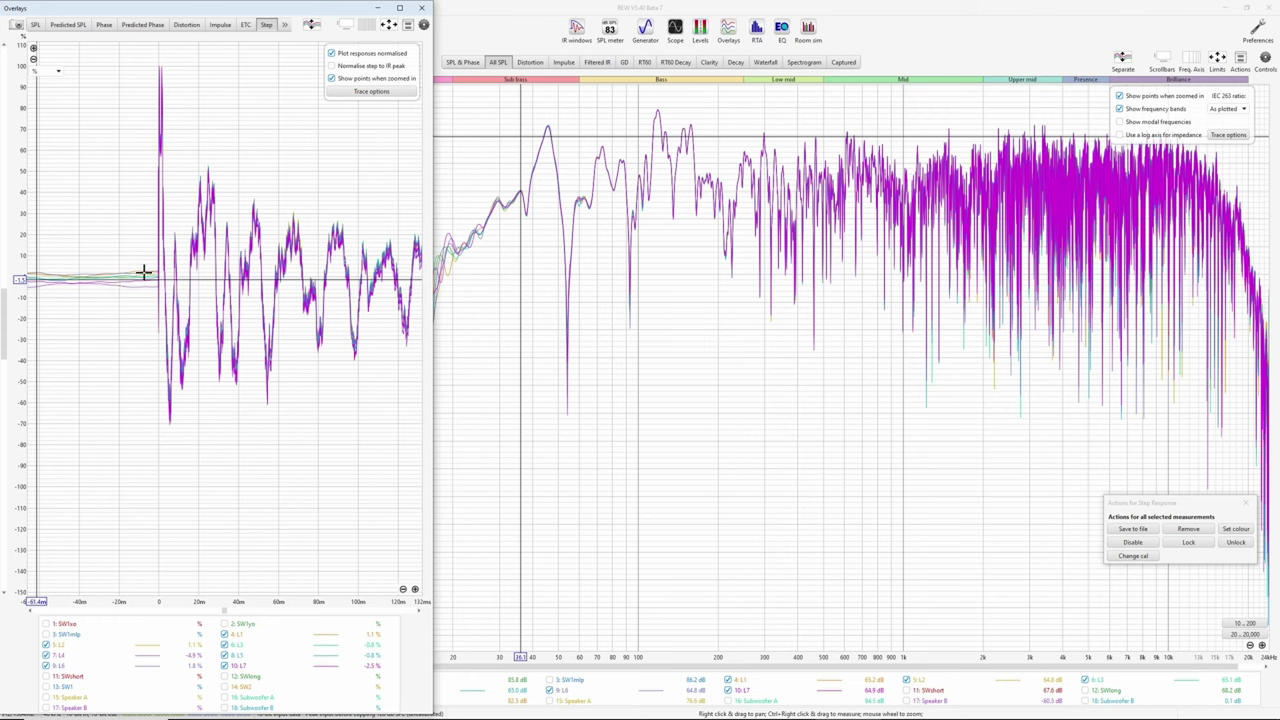
- Compare the THD traces in the distortion overlay and inspect the L3 spikes near 200 Hz and 29 Hz
click(186, 25)
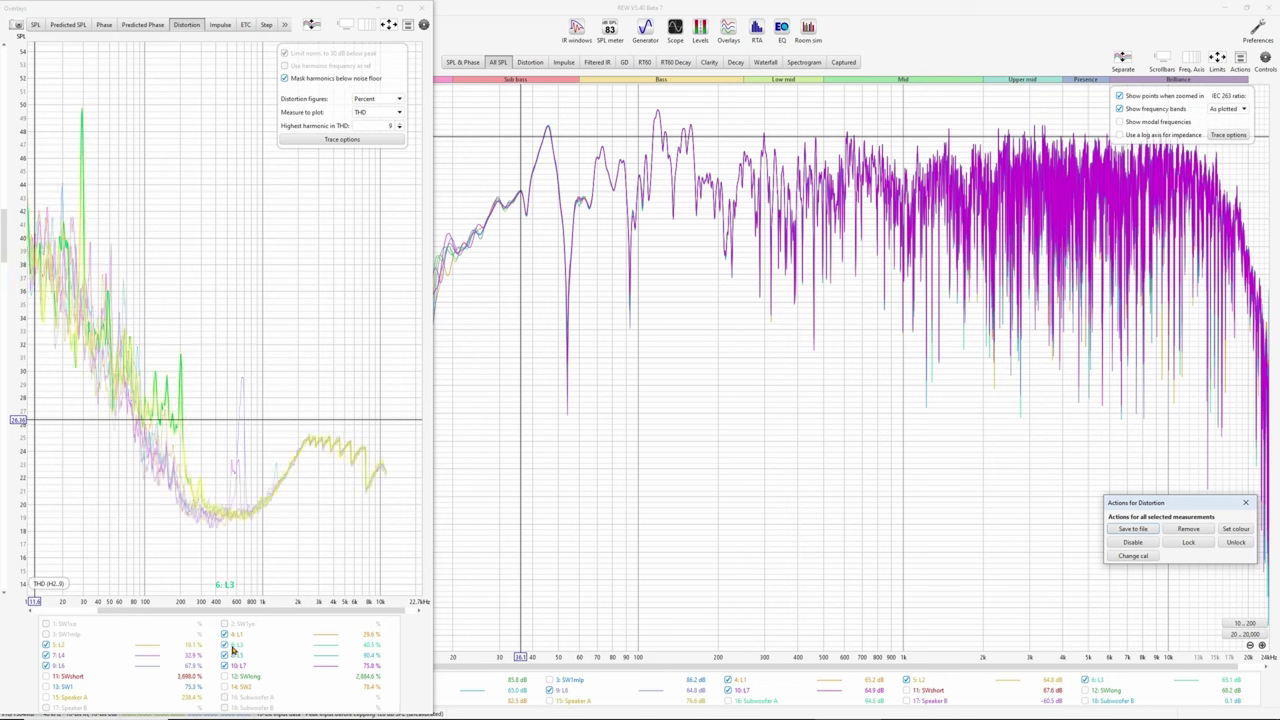
click(180, 425)
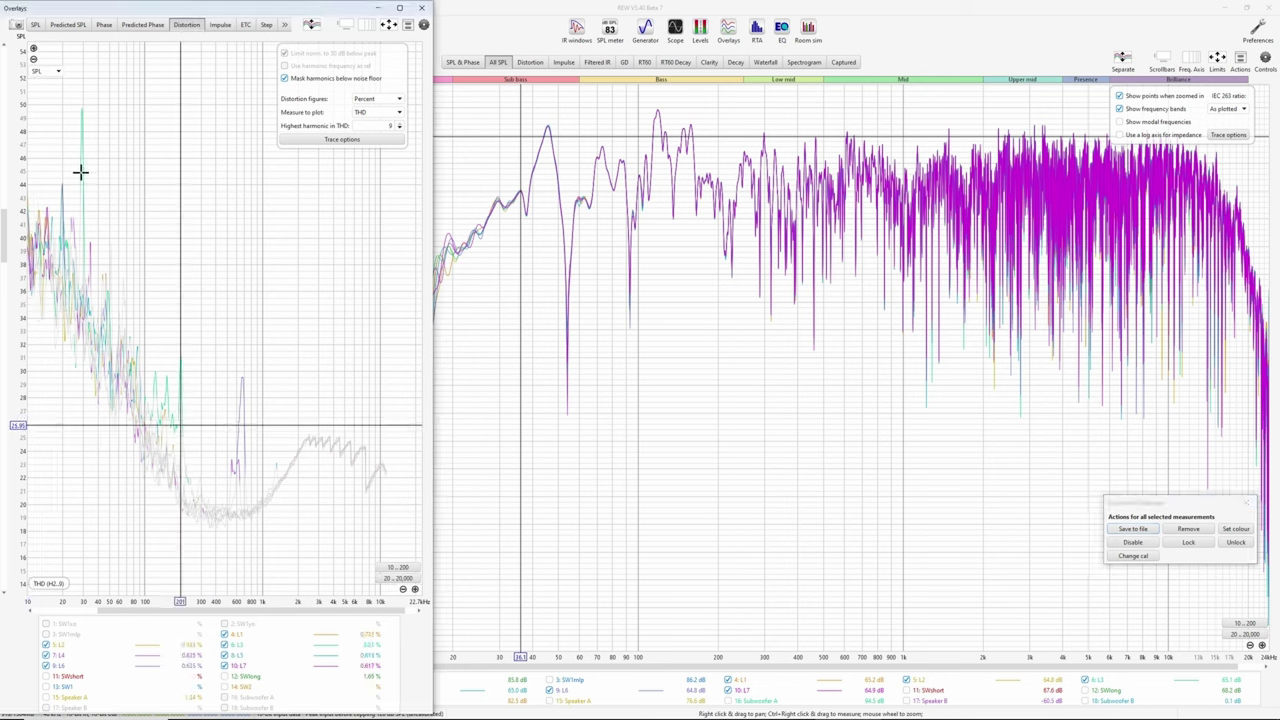
click(81, 172)
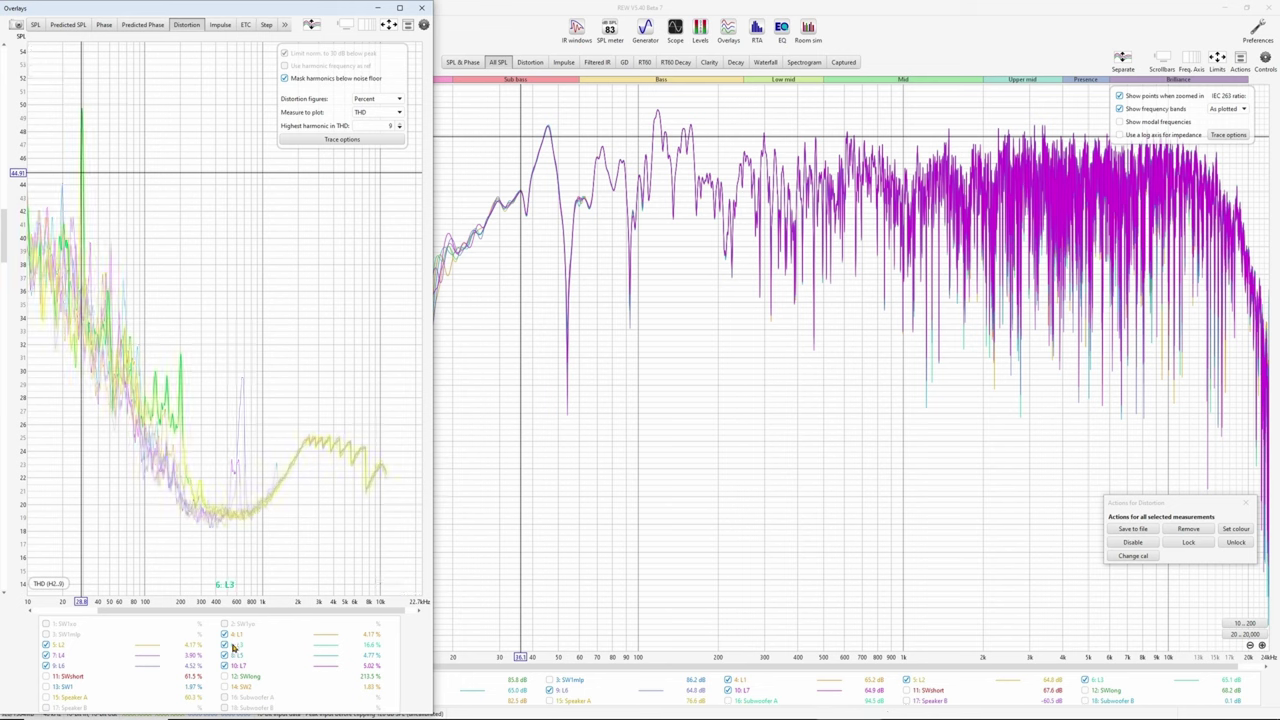
- Return to the main window and disable the L3 measurement
click(519, 9)
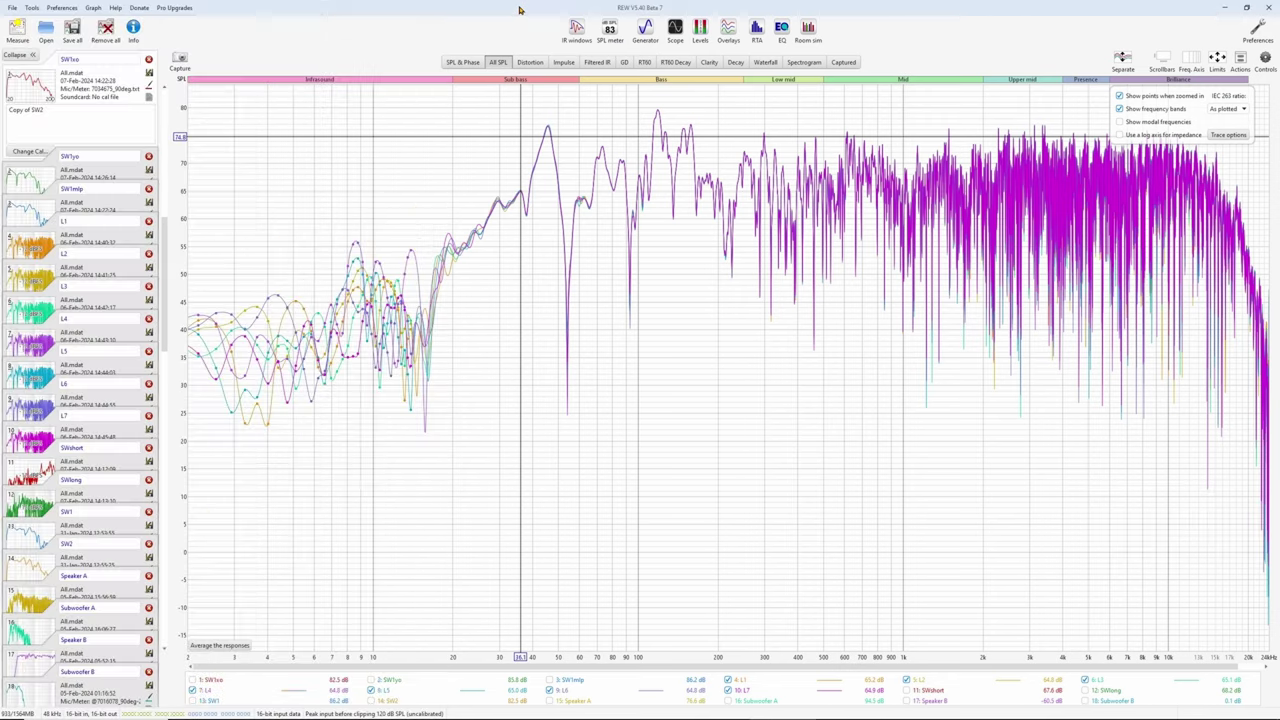
click(37, 312)
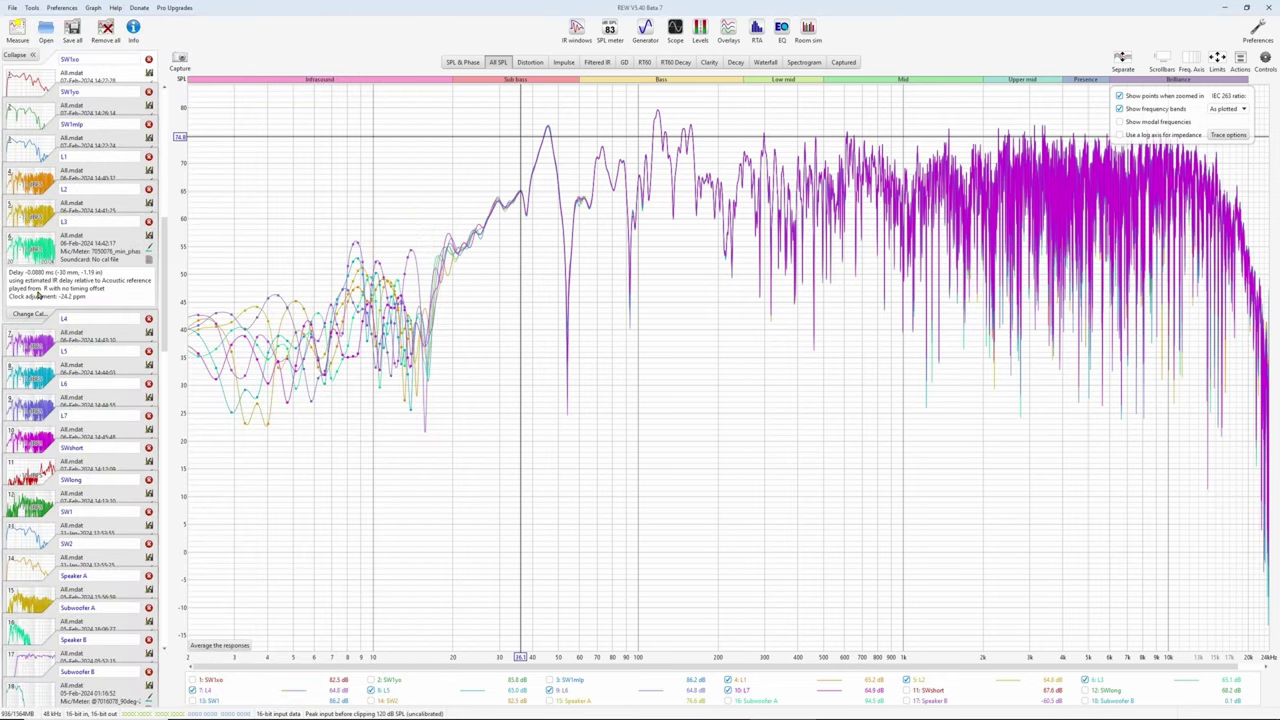
right_click(36, 244)
click(58, 255)
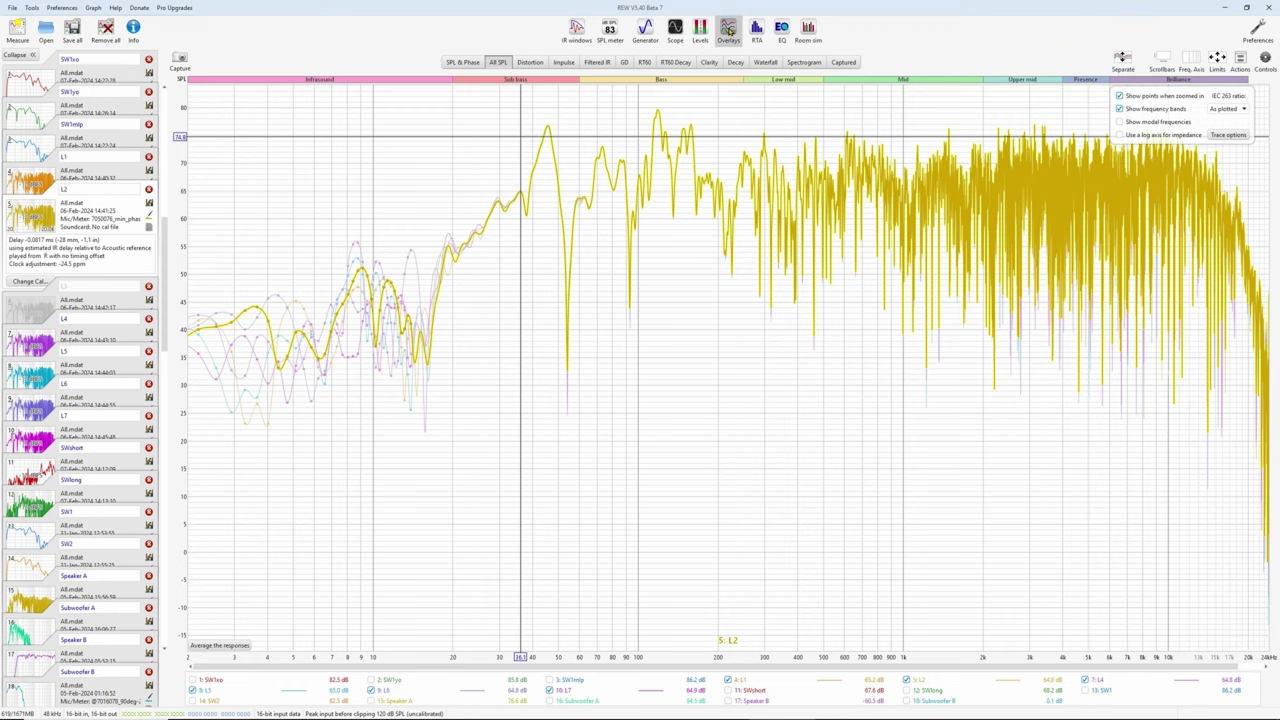
- Reopen the distortion overlay and fit the graph to the remaining data
click(728, 30)
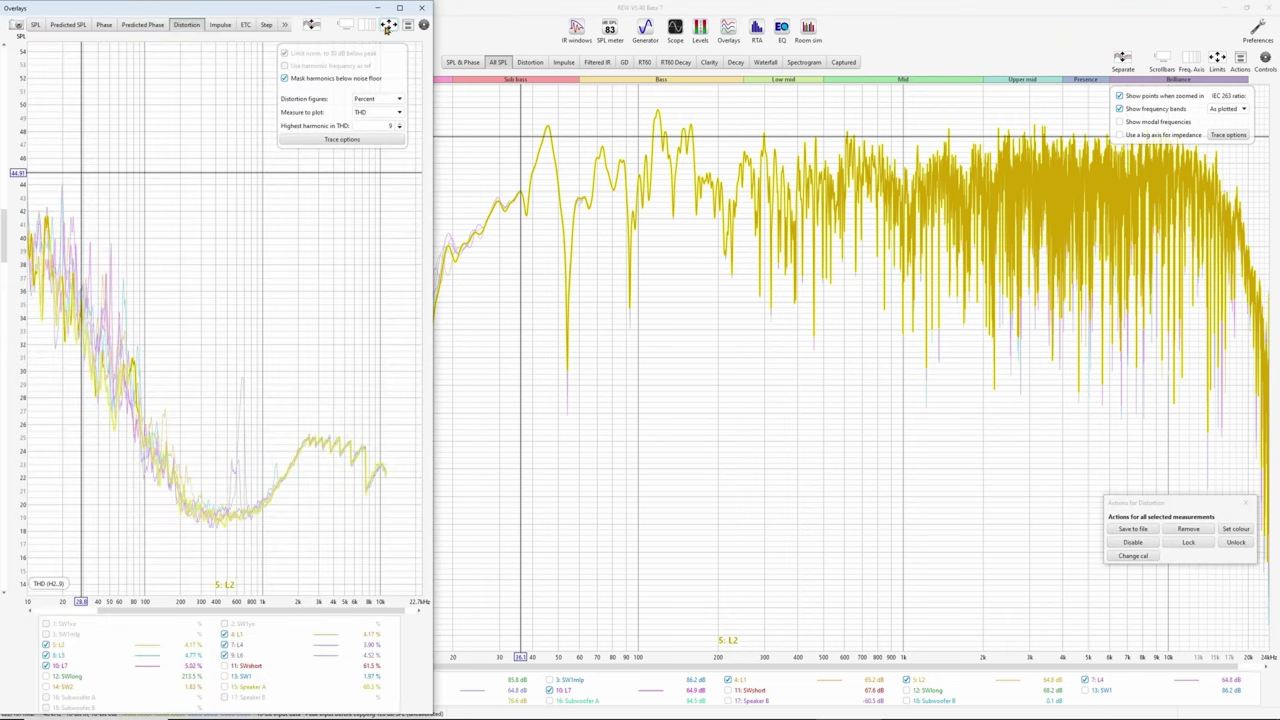
click(389, 24)
click(300, 348)
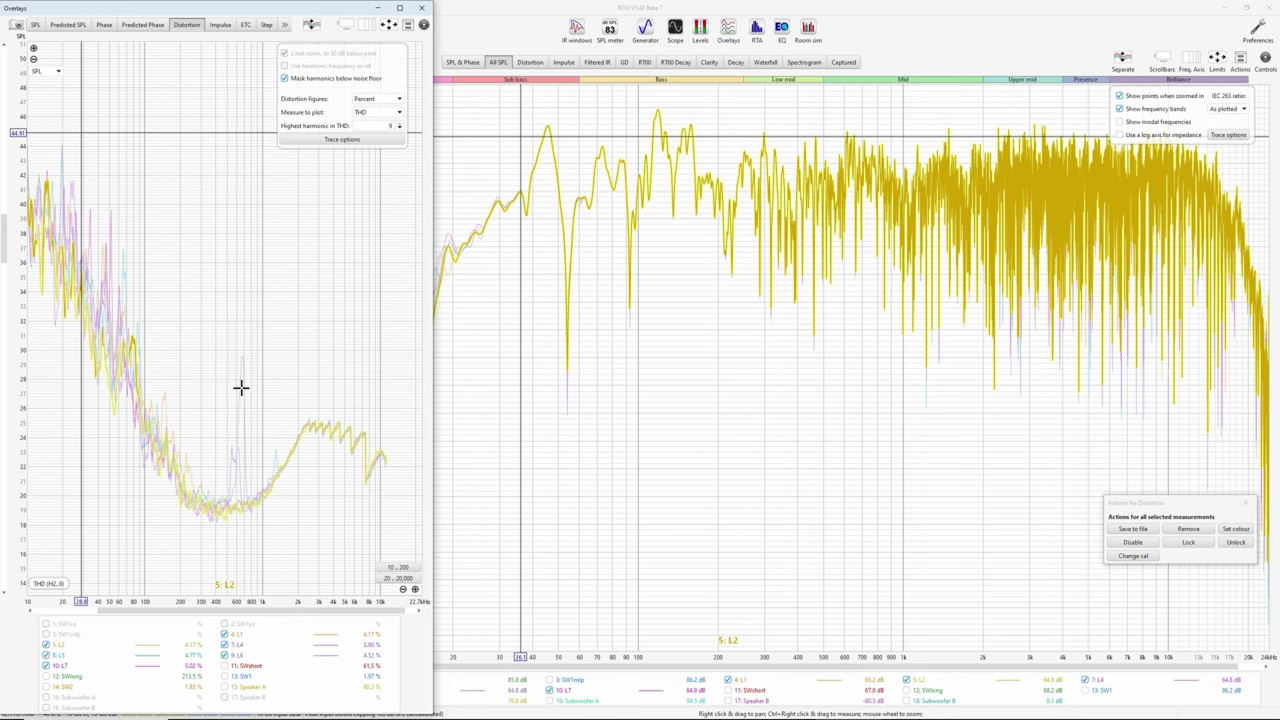
- Deselect L6, L4, L7 and L5 in the distortion overlay, and copy the remaining selection to the other overlay graphs
click(227, 655)
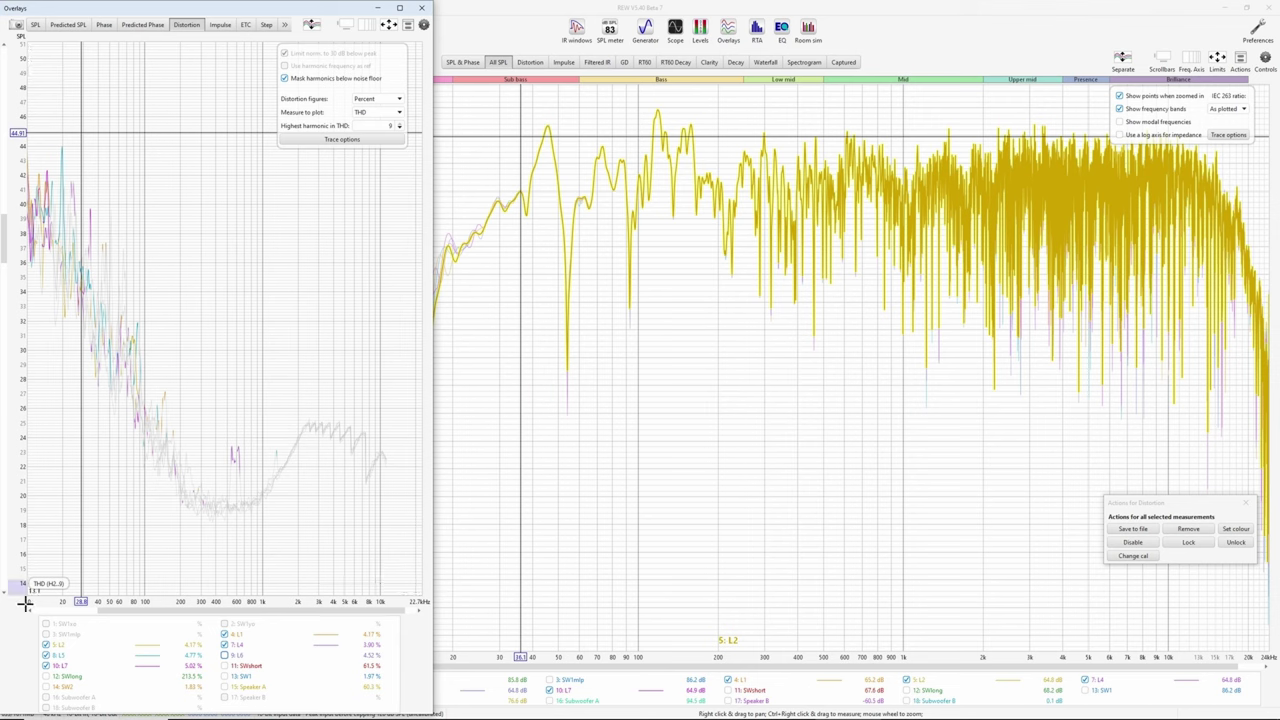
click(240, 649)
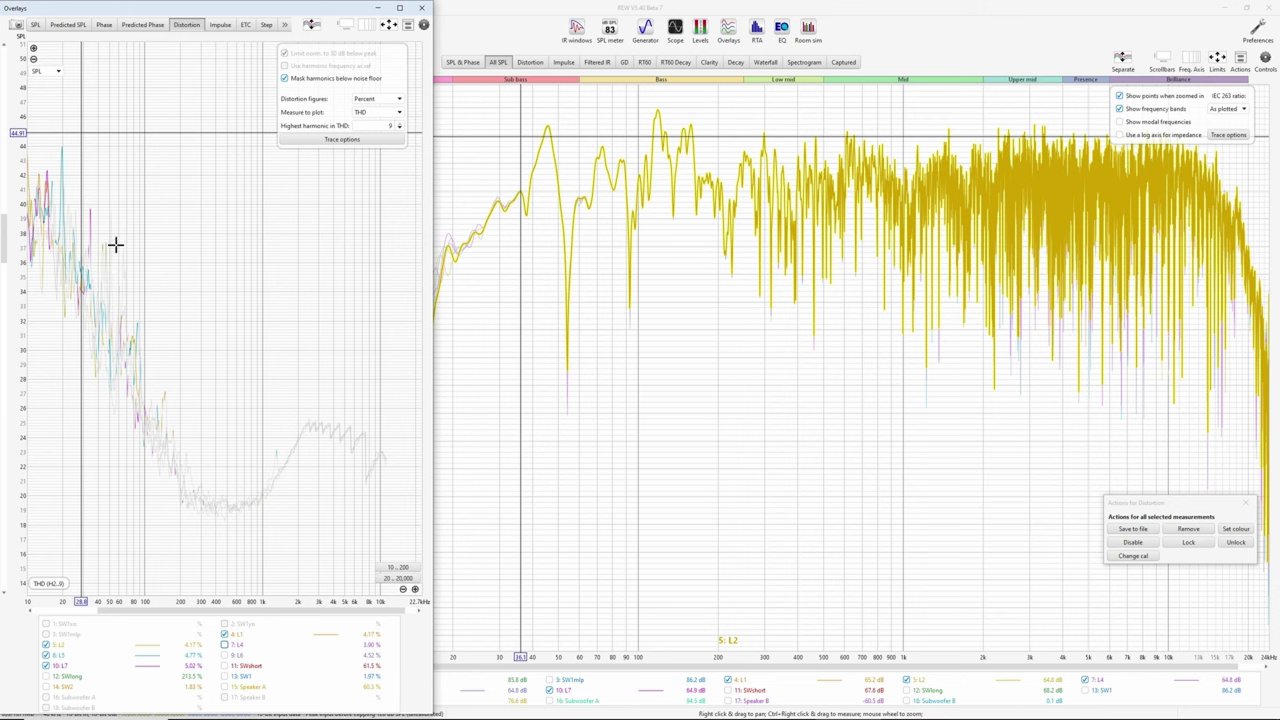
click(45, 665)
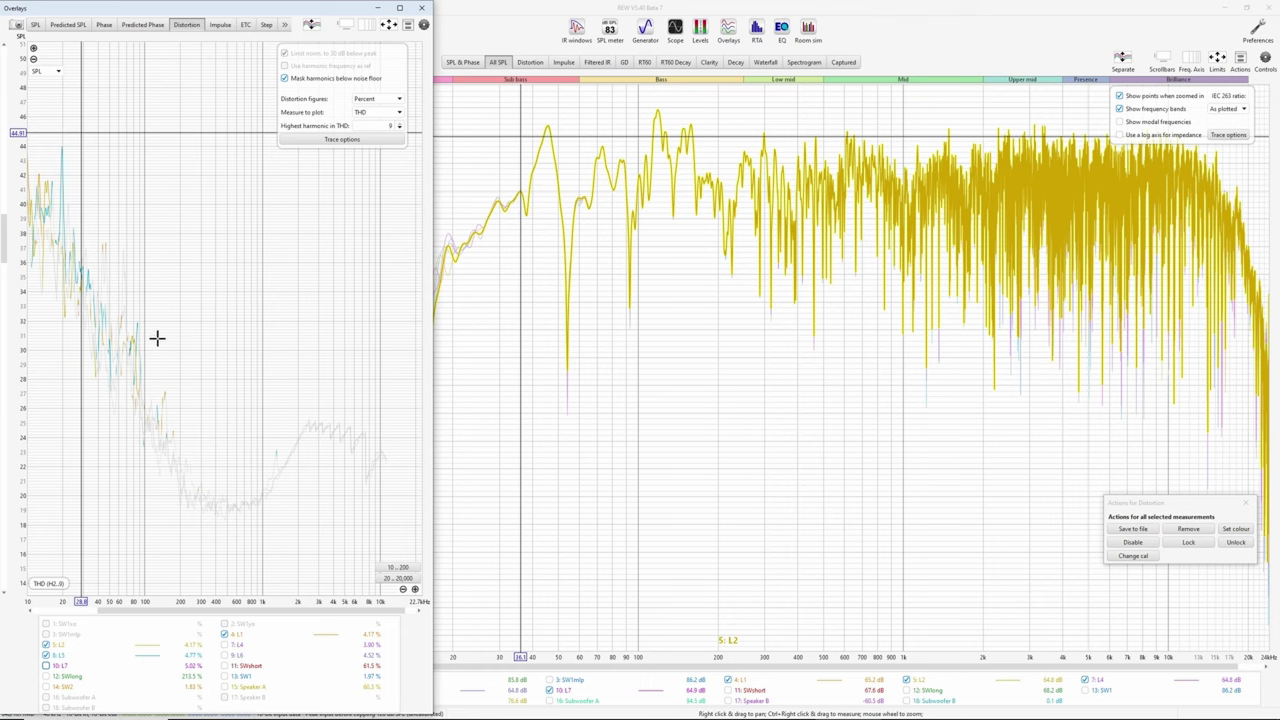
click(57, 656)
click(57, 656)
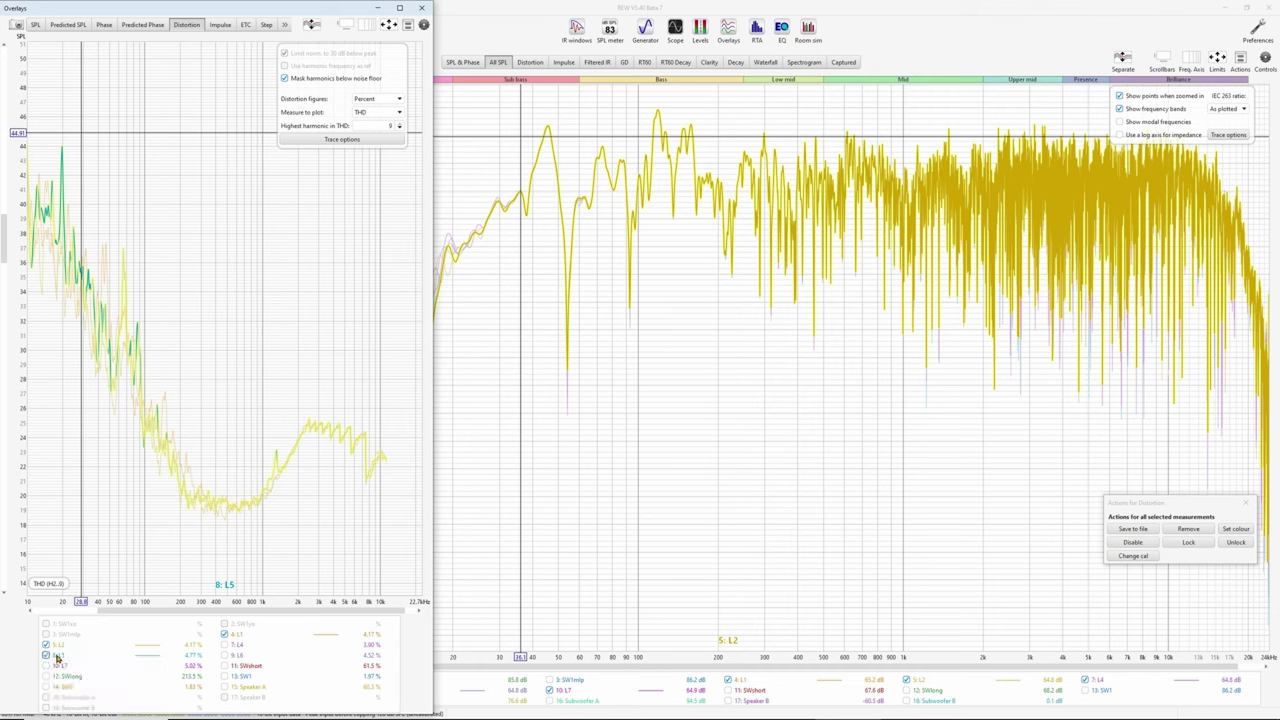
click(50, 654)
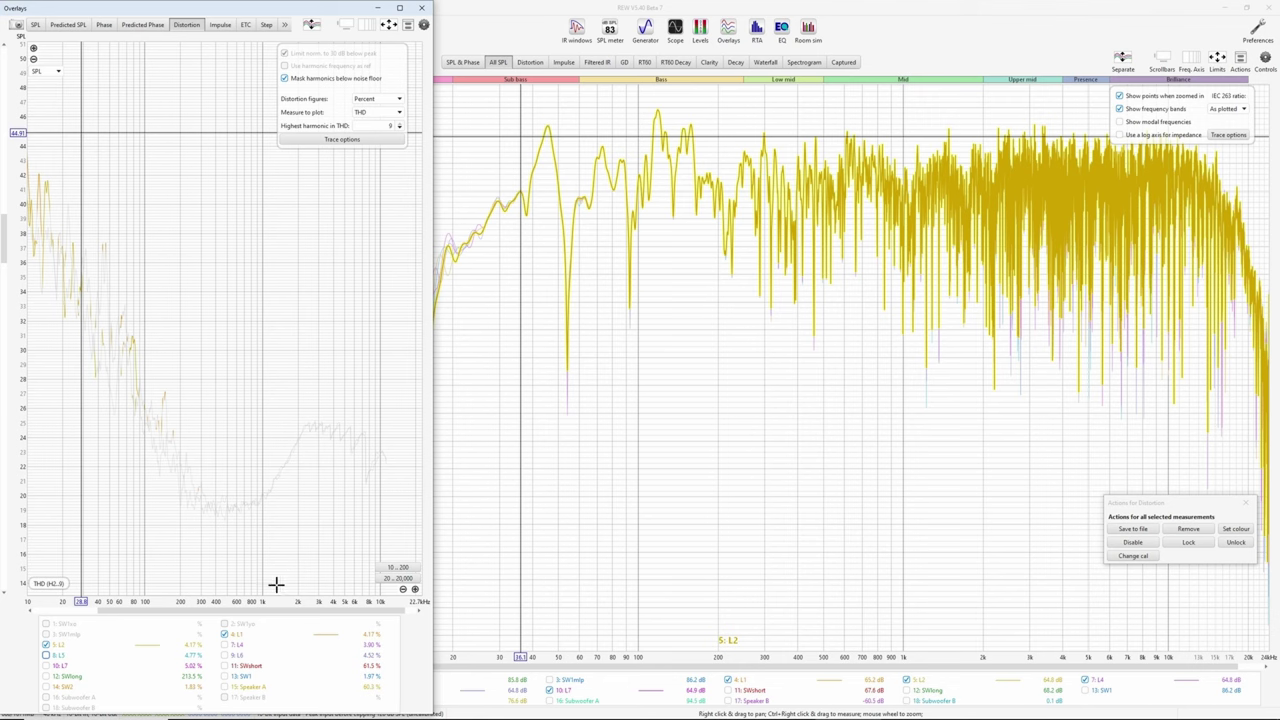
right_click(283, 629)
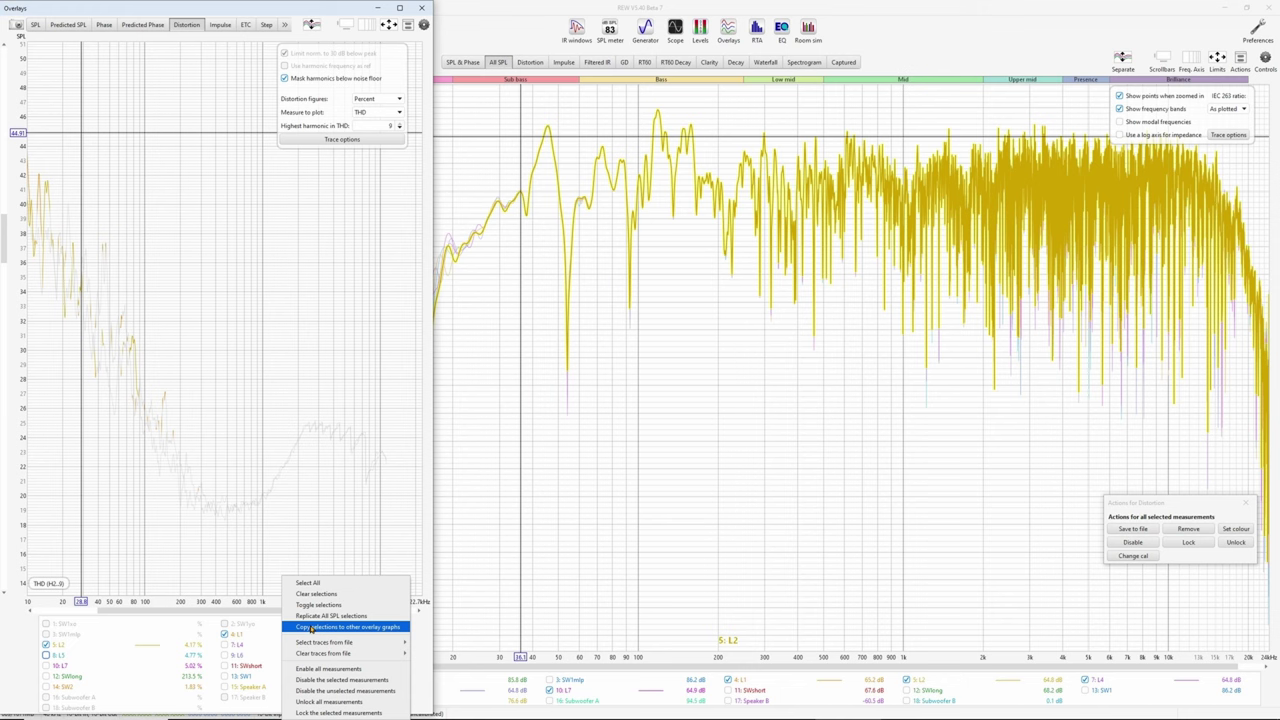
click(311, 627)
- Compare L1 and L2 in the impulse, ETC and step response overlays
click(221, 25)
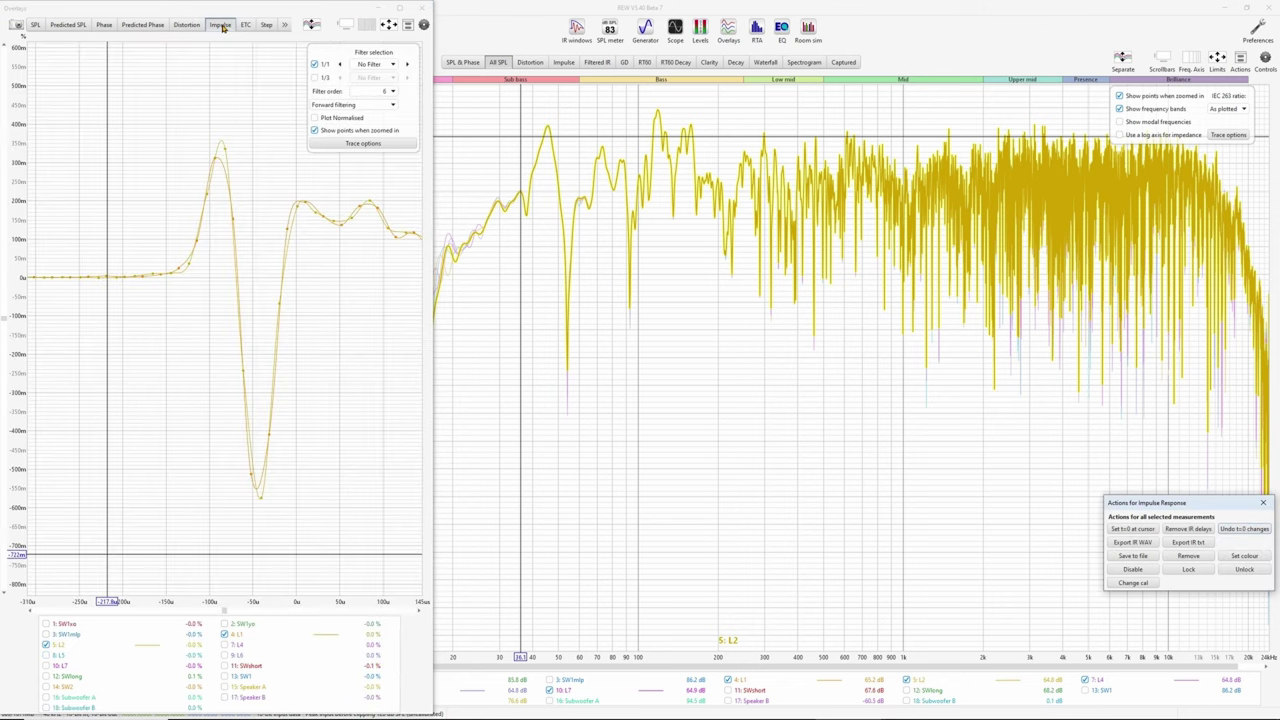
click(249, 26)
click(266, 25)
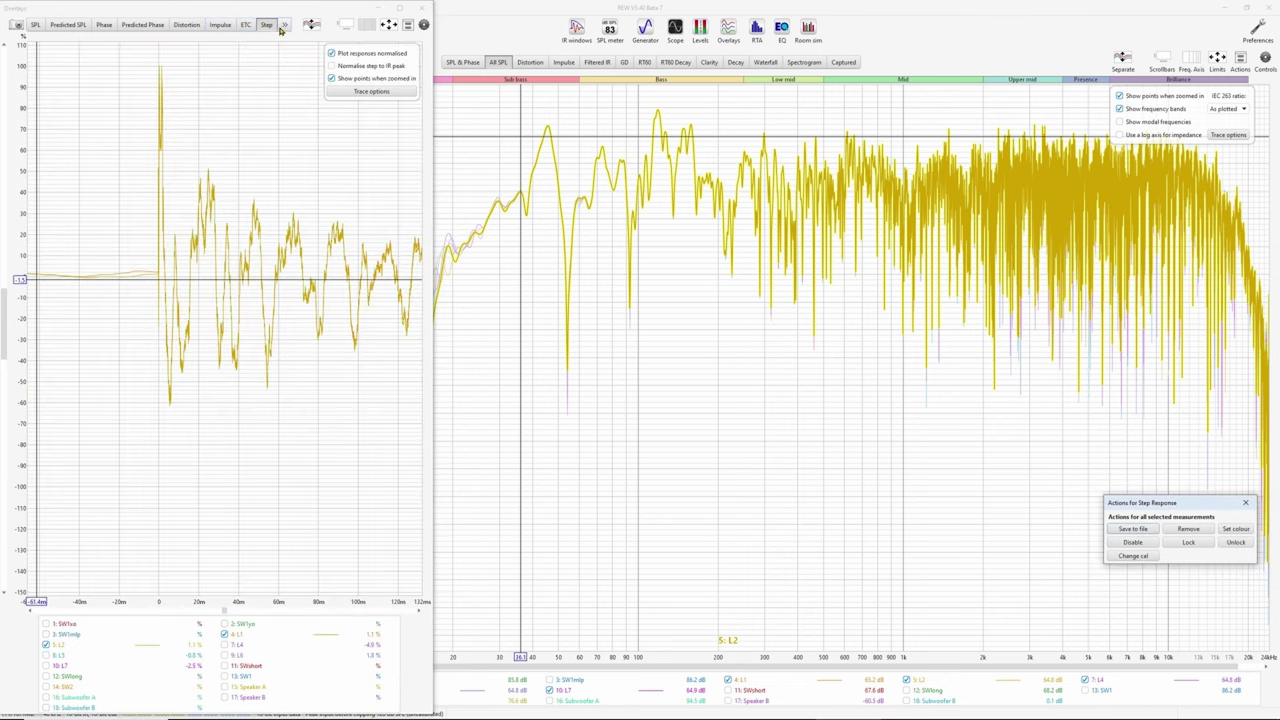
- Show the Clarity overlay for L1 and L2 and fit the graph to the data
click(286, 29)
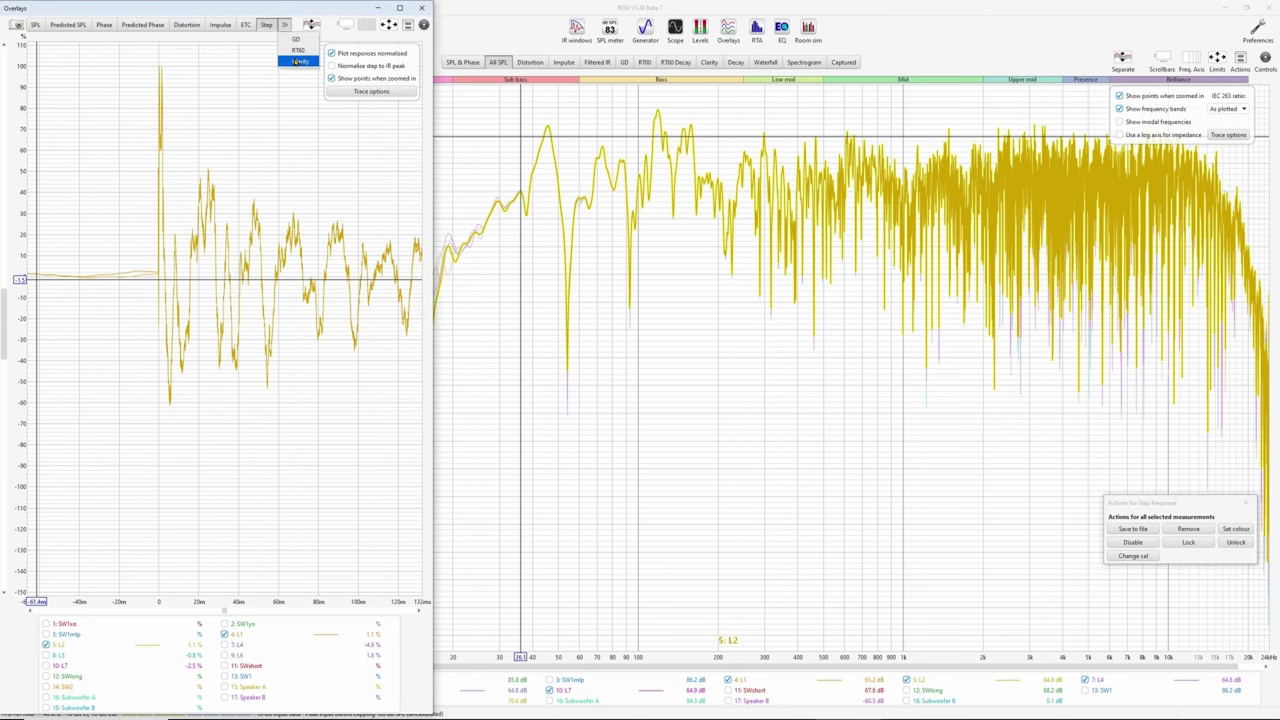
click(292, 60)
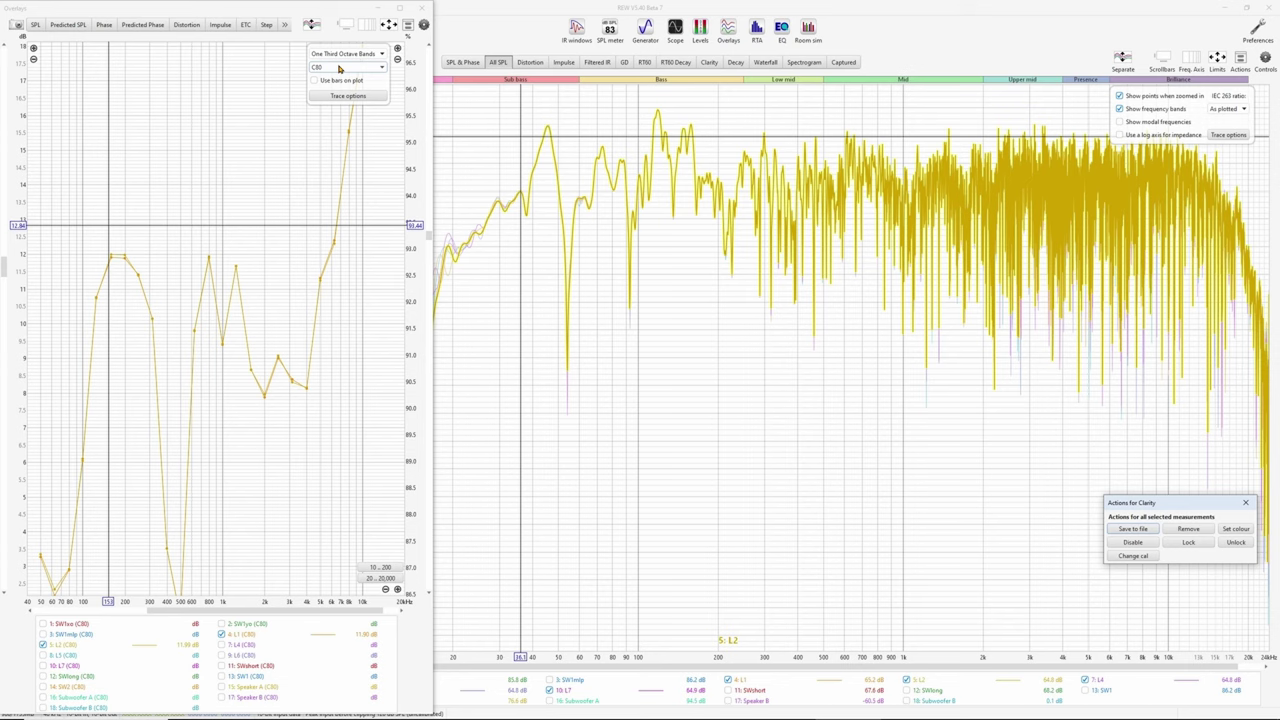
click(389, 24)
click(298, 349)
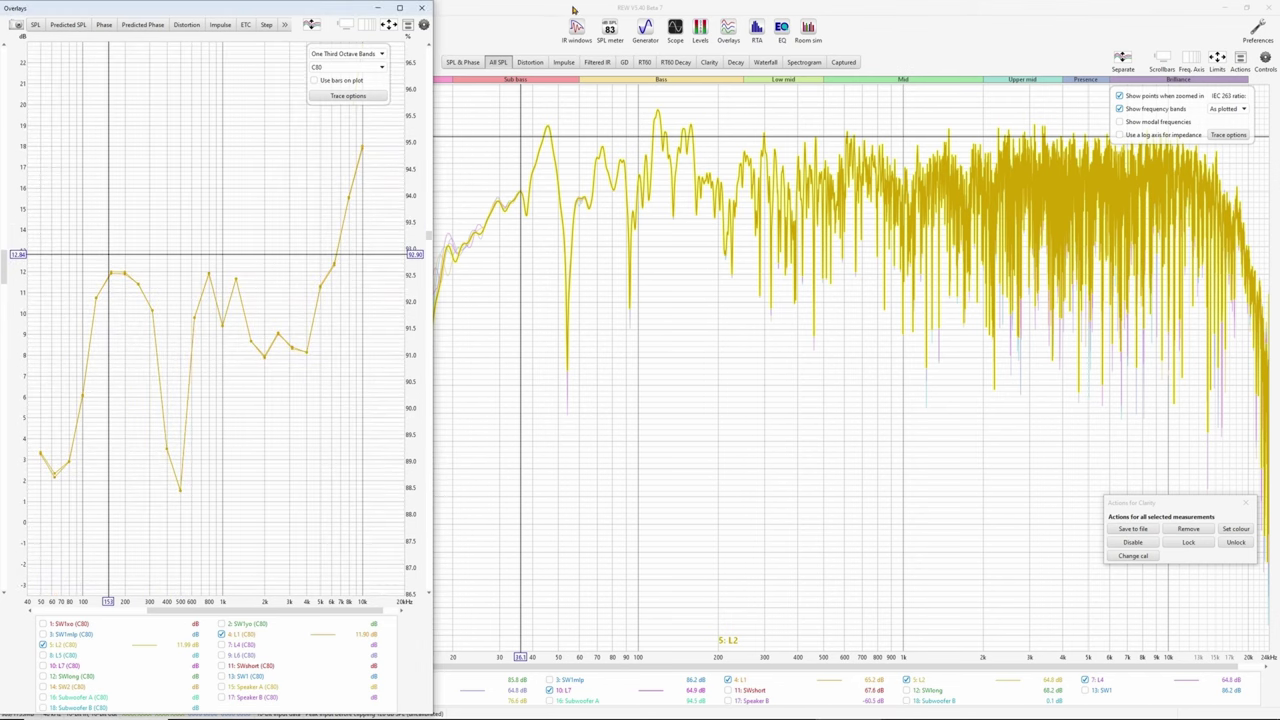
- Change L2's trace colour to dark red to distinguish it from L1
click(421, 7)
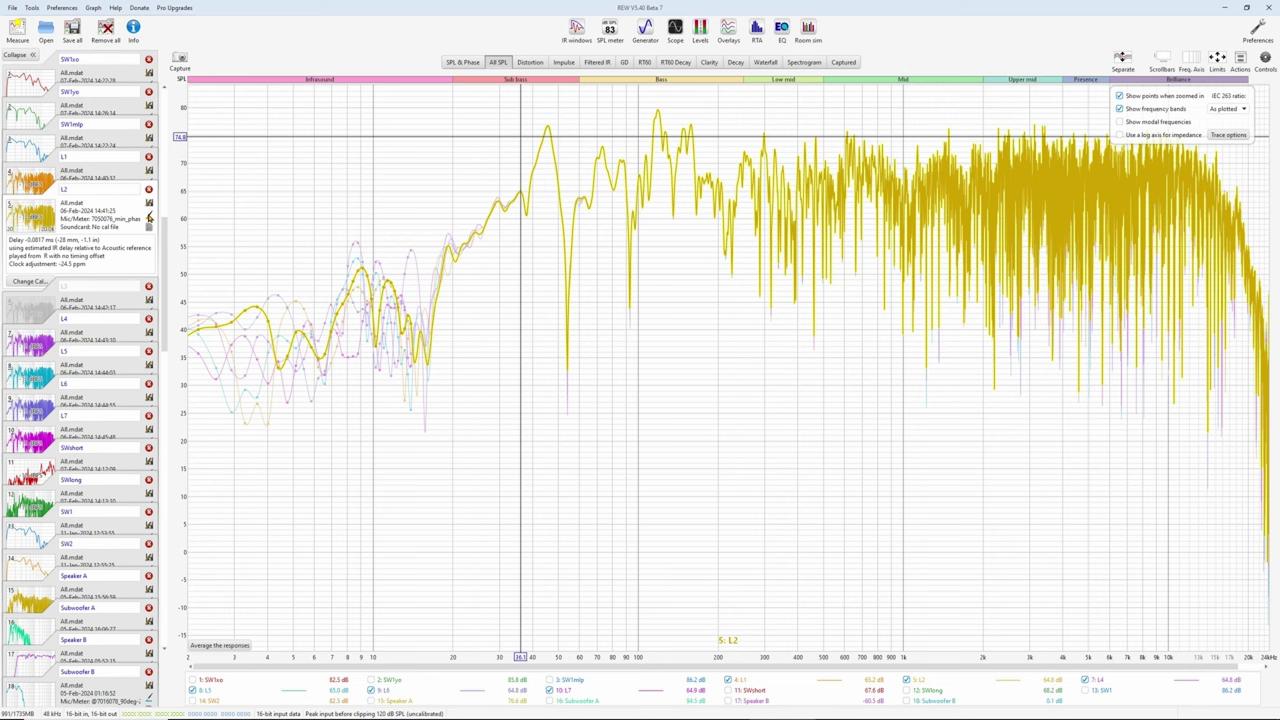
click(149, 214)
click(311, 195)
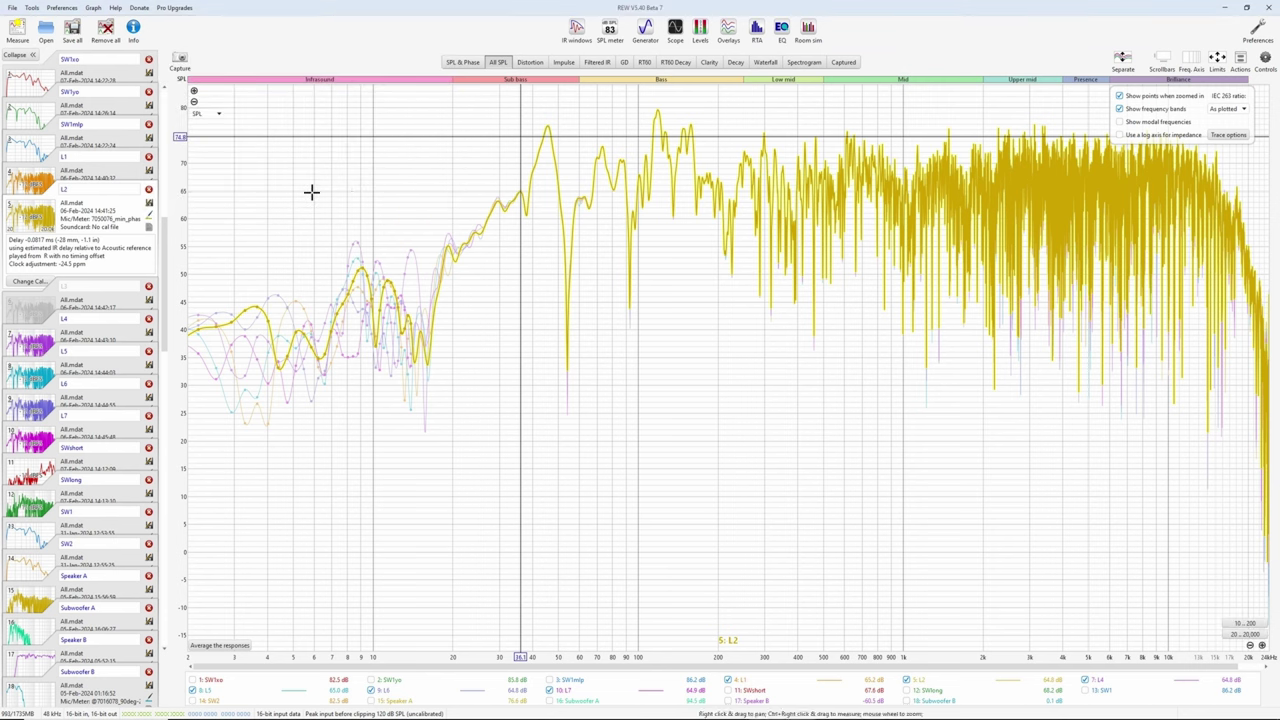
click(150, 215)
click(281, 150)
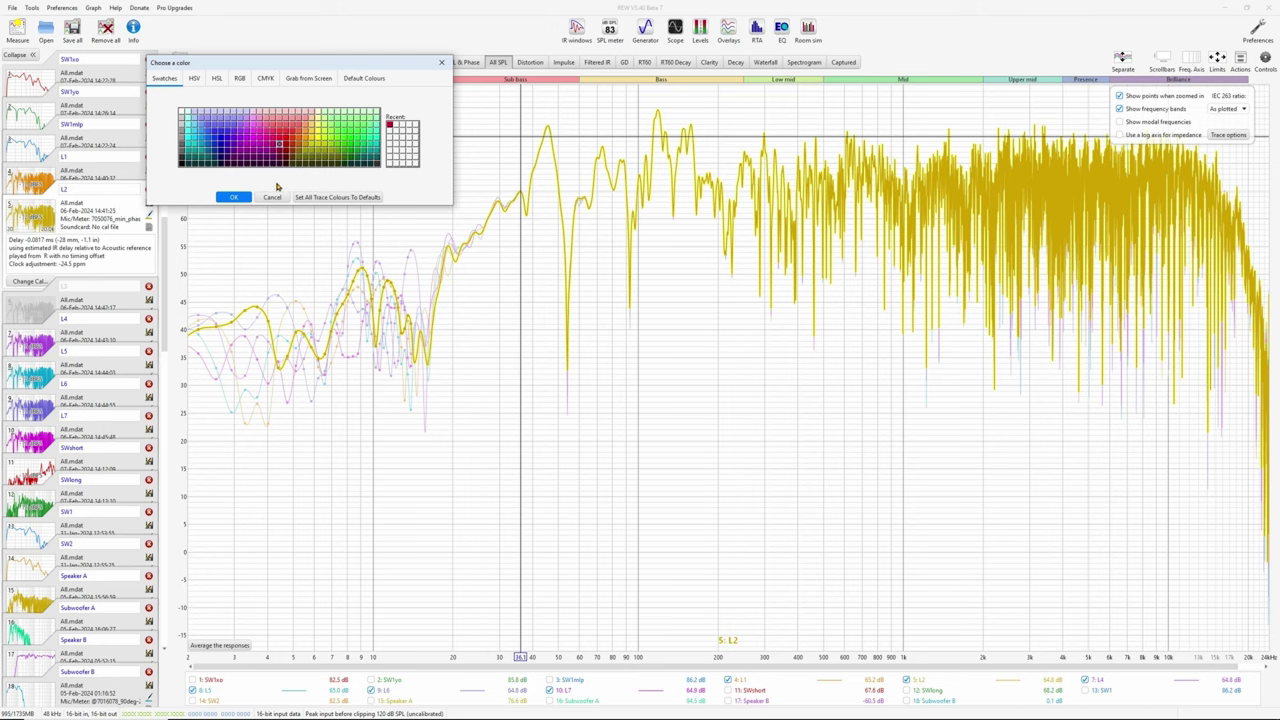
click(240, 196)
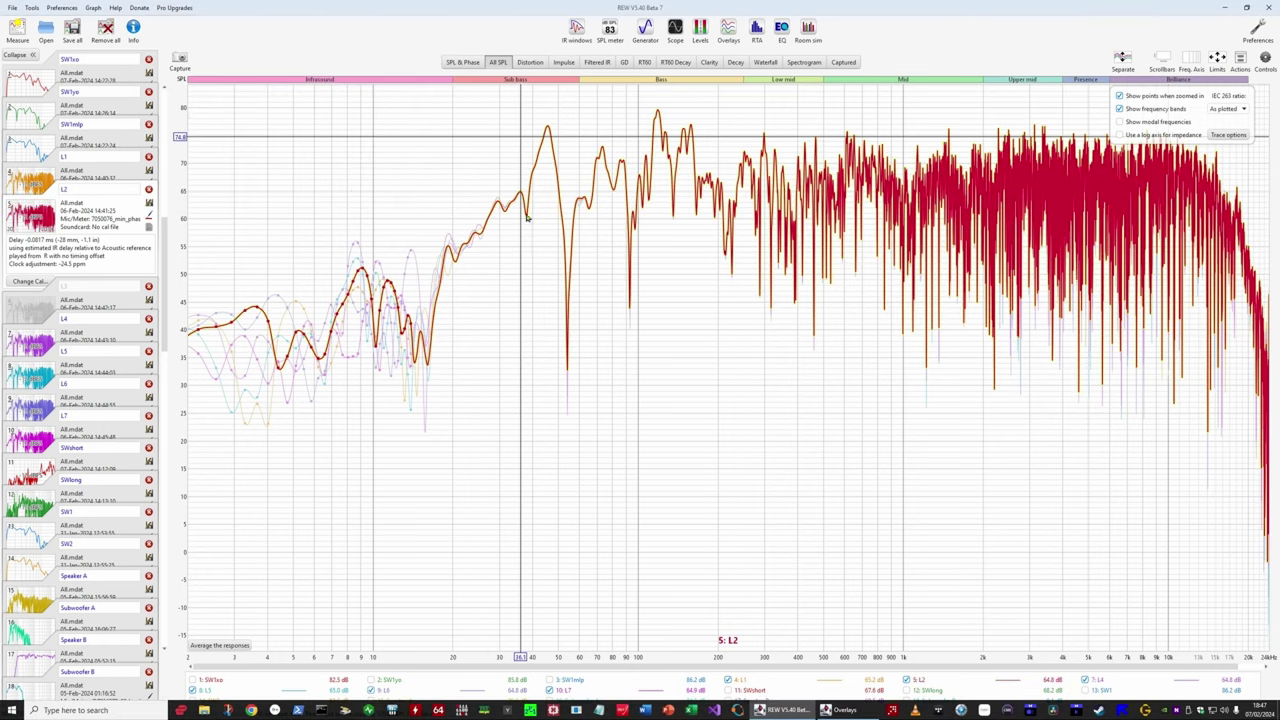
- Compare the T30 curves of L1 and L2 in the RT60 overlay, hide L1 there, and return to the main window
click(728, 30)
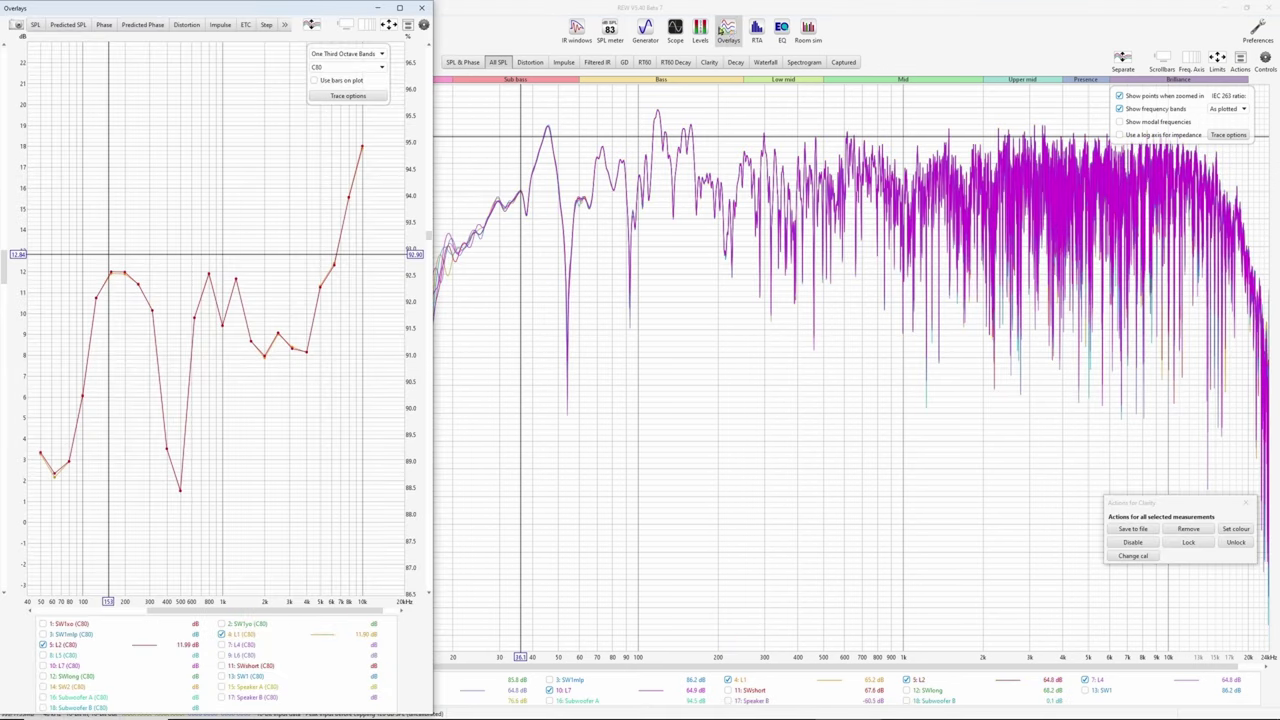
click(224, 635)
click(285, 25)
click(297, 50)
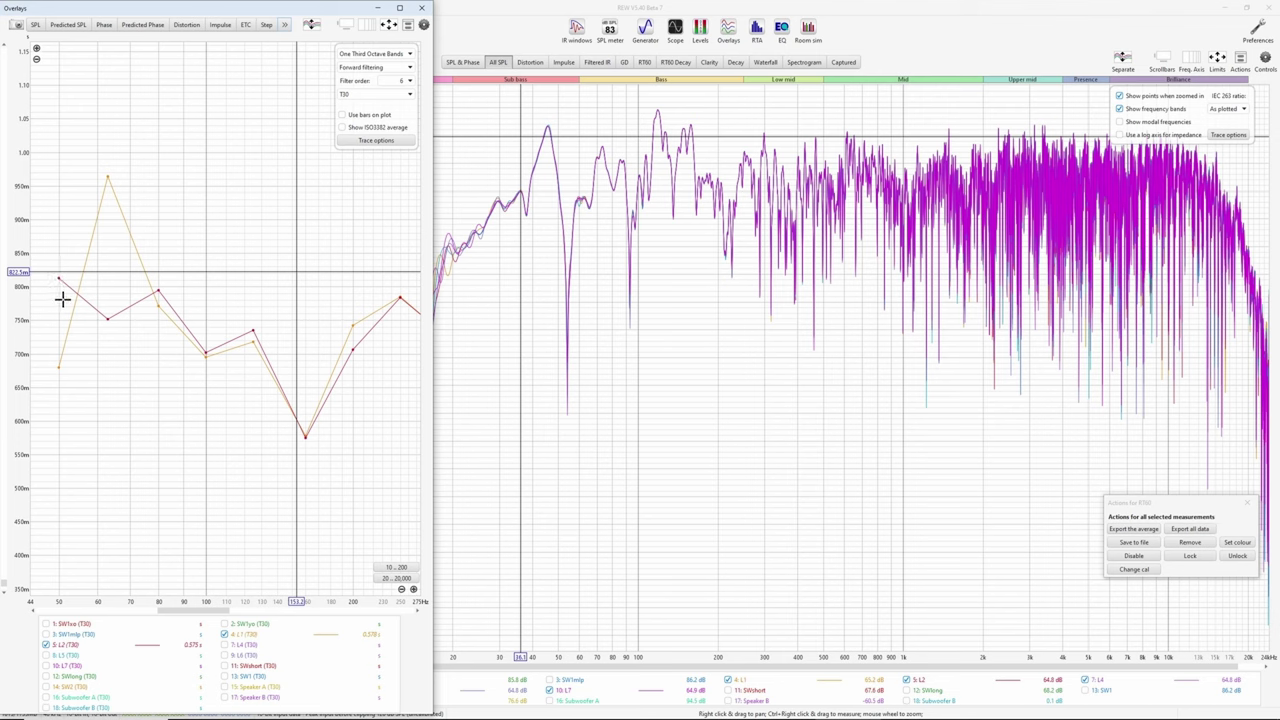
click(225, 634)
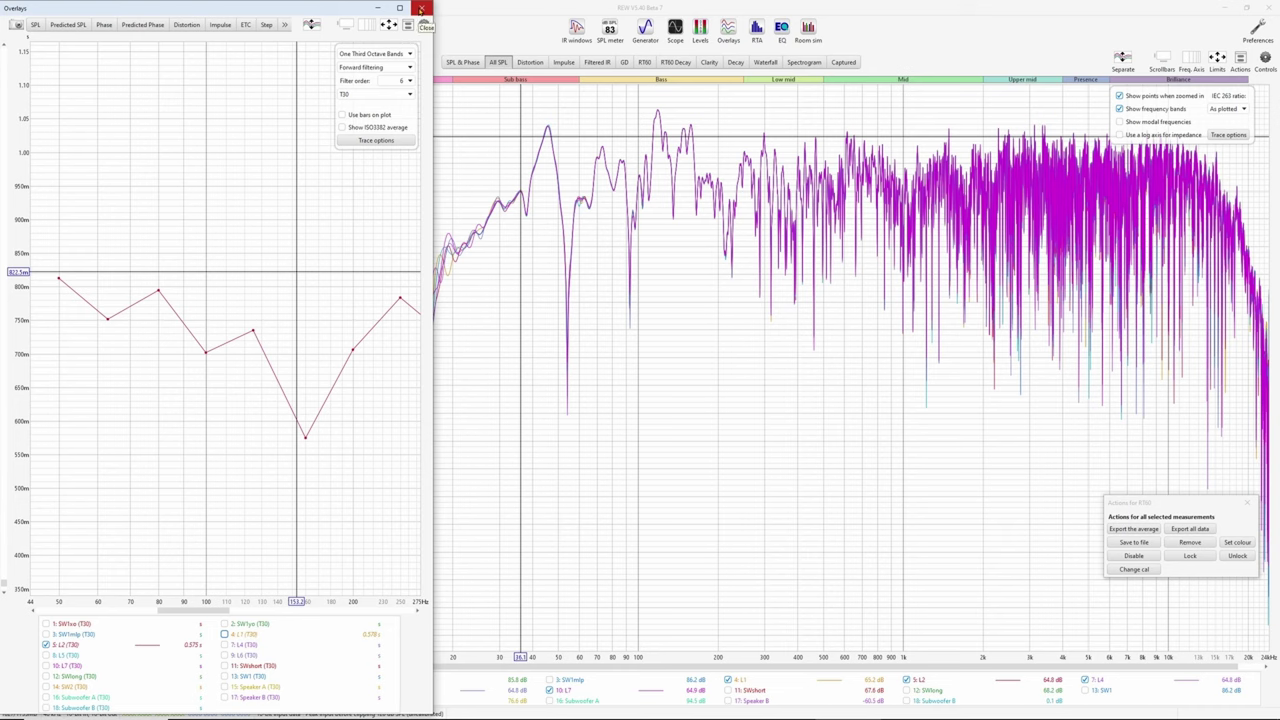
click(420, 8)
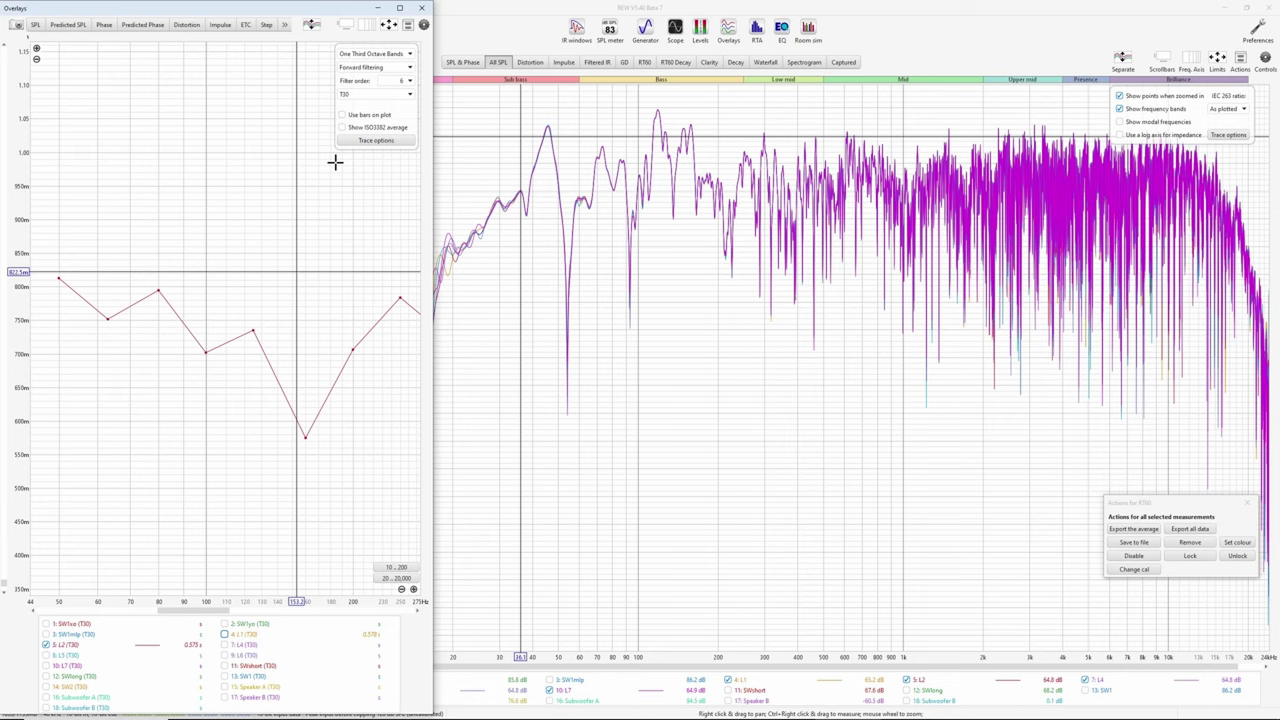
click(561, 13)
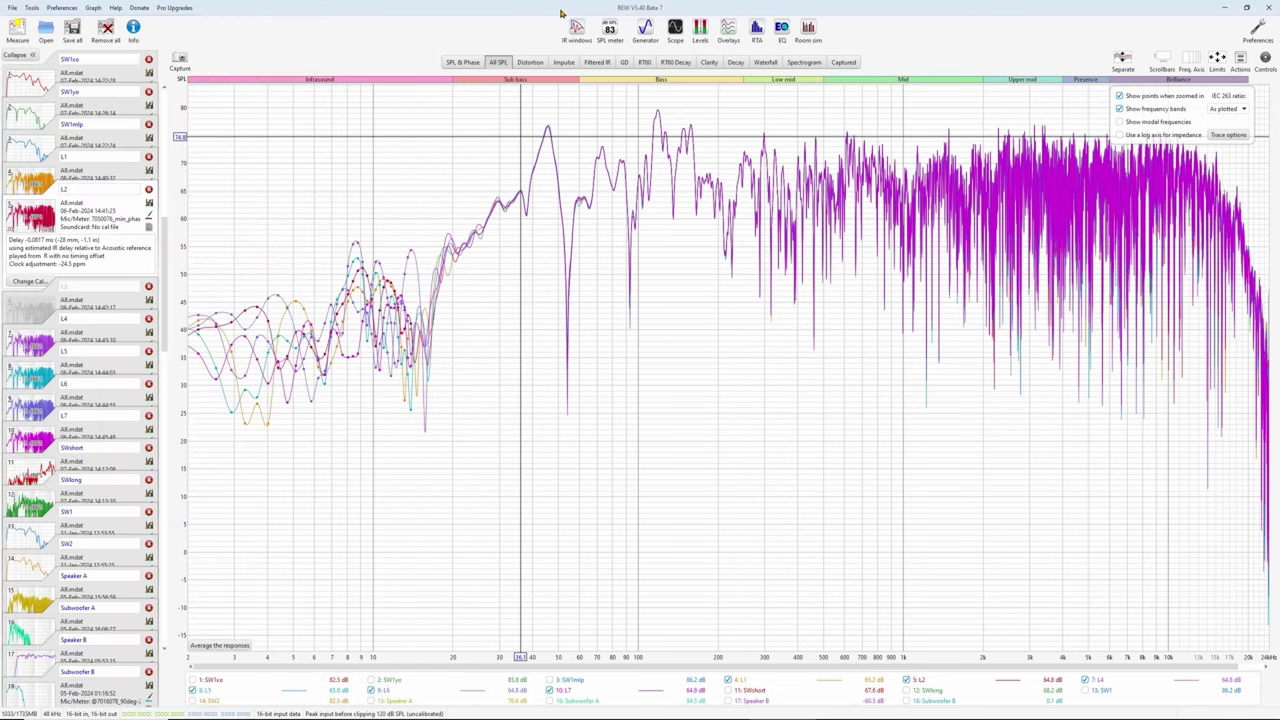
- Reset the All SPL selection and select L1, L2, L4, L5, L6 and L7
right_click(612, 586)
click(640, 606)
click(728, 680)
click(906, 680)
click(1084, 680)
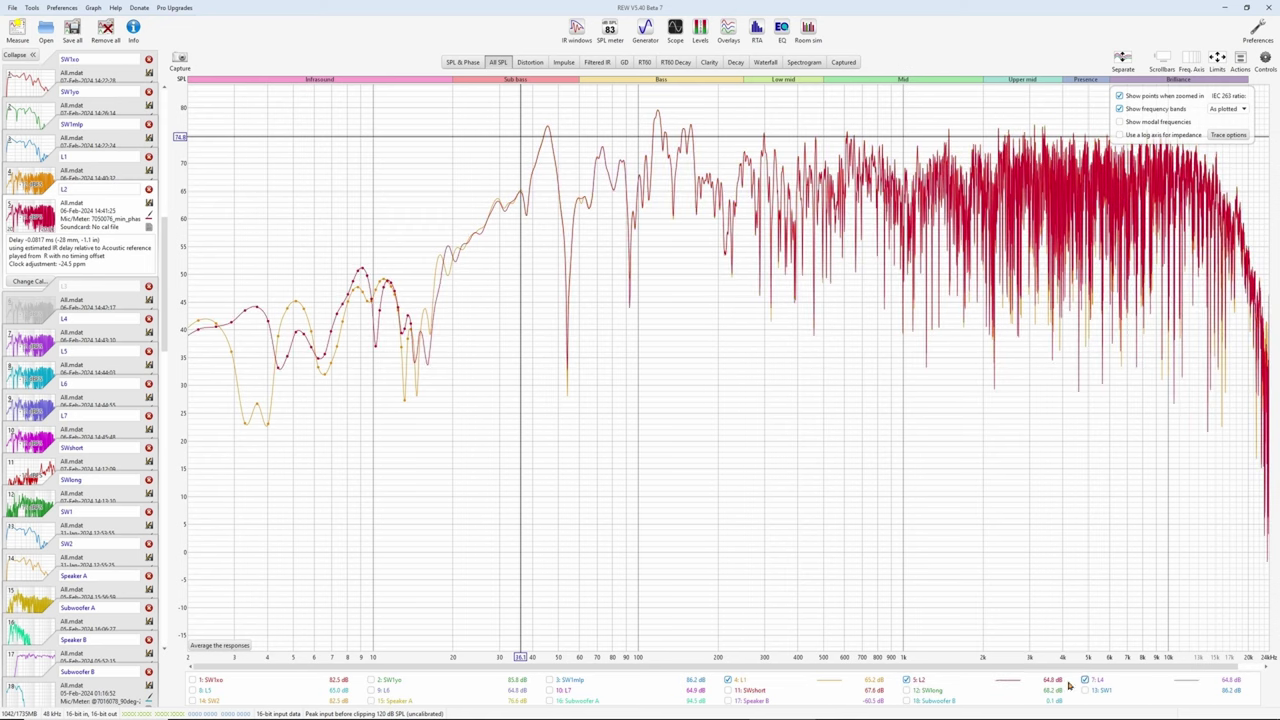
click(192, 690)
click(370, 690)
click(549, 690)
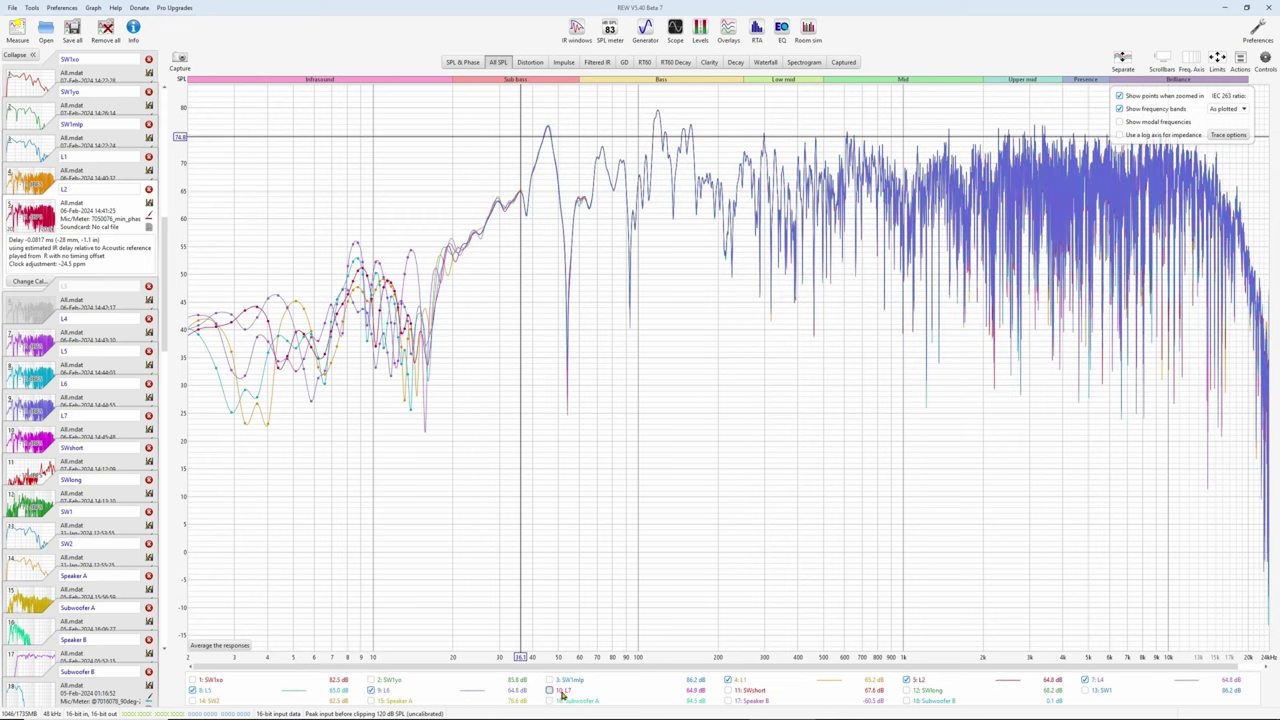
- Remove all selected measurements from the session
click(1240, 60)
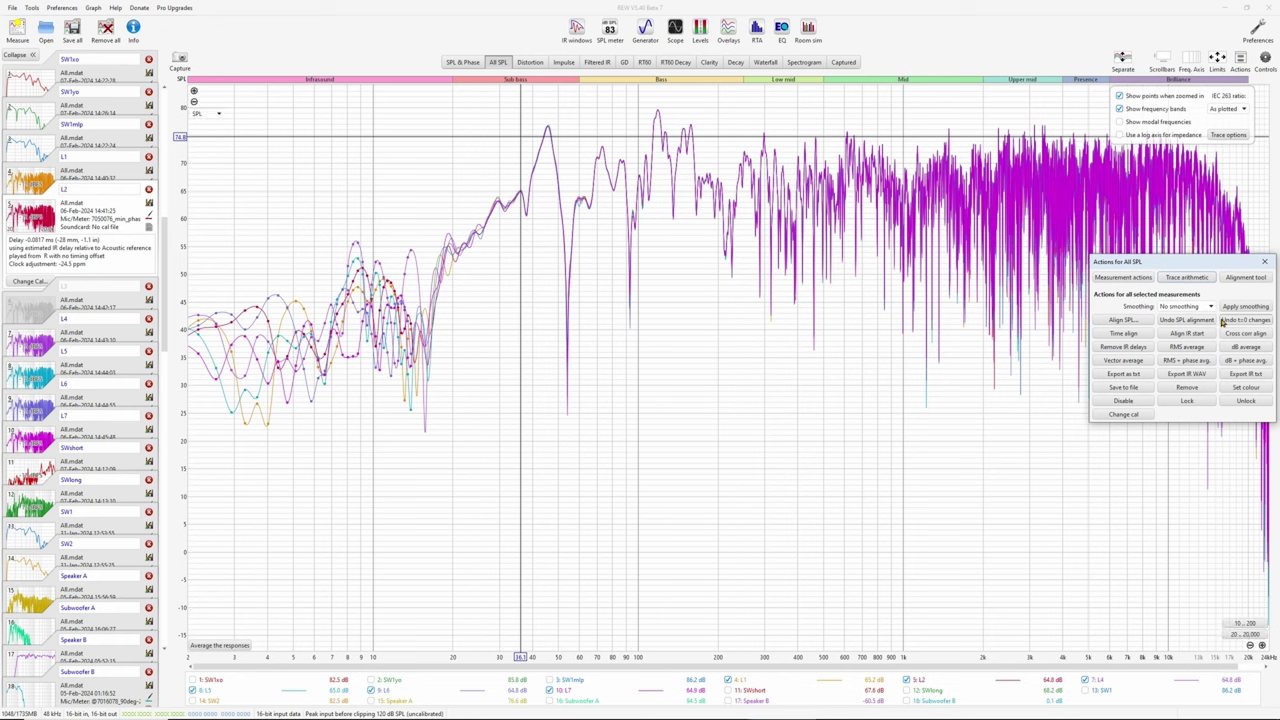
click(1198, 389)
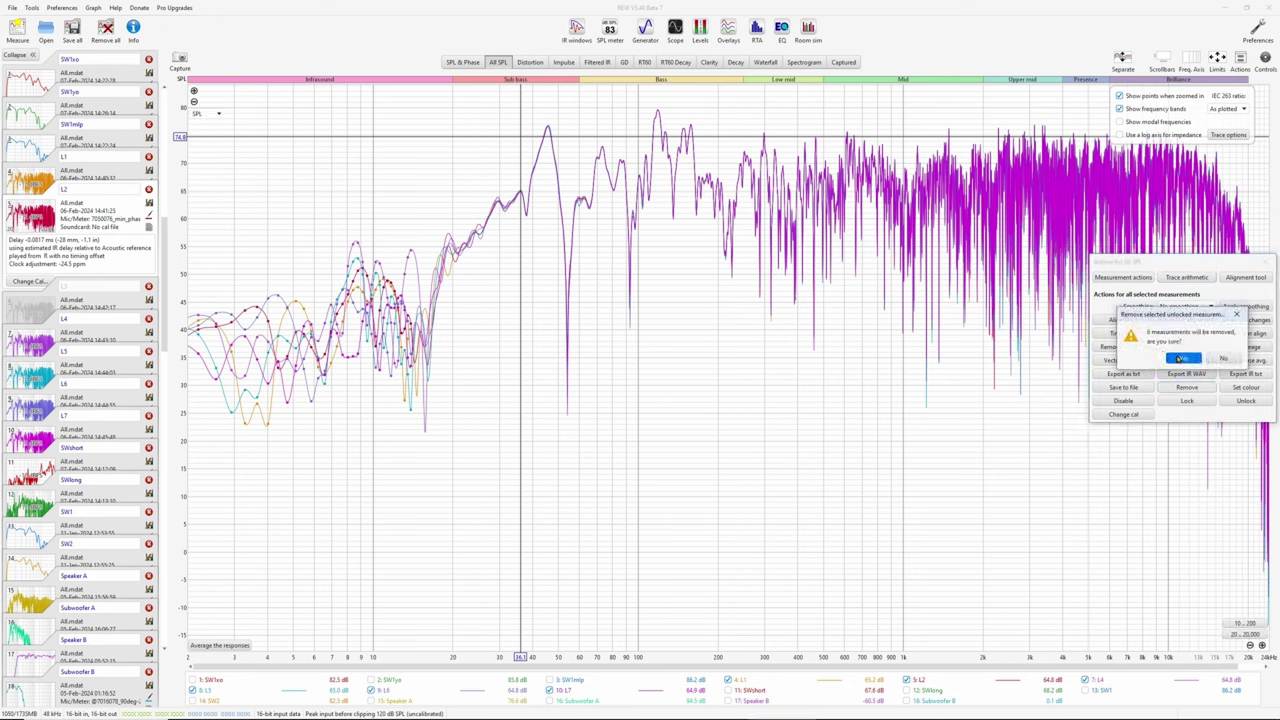
click(1182, 358)
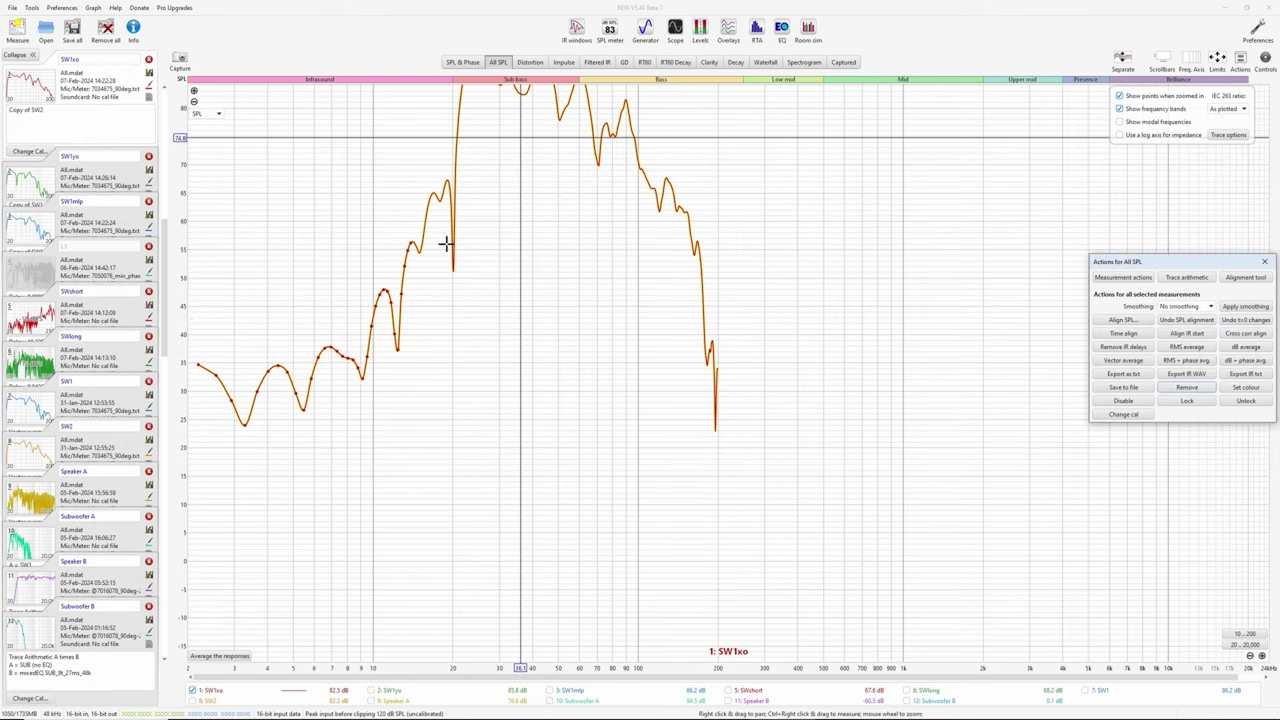
- Re-enable the disabled L3 measurement, hide SW1xo in the graph, and remove L3
right_click(31, 272)
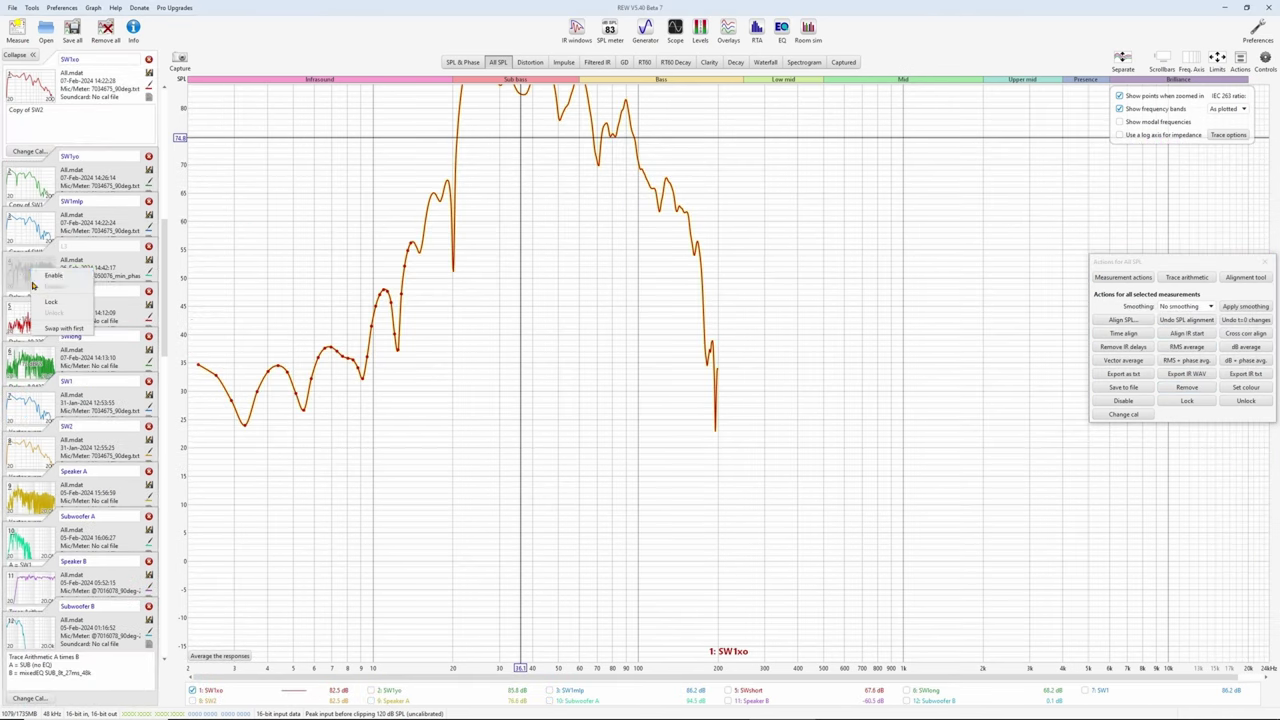
click(50, 275)
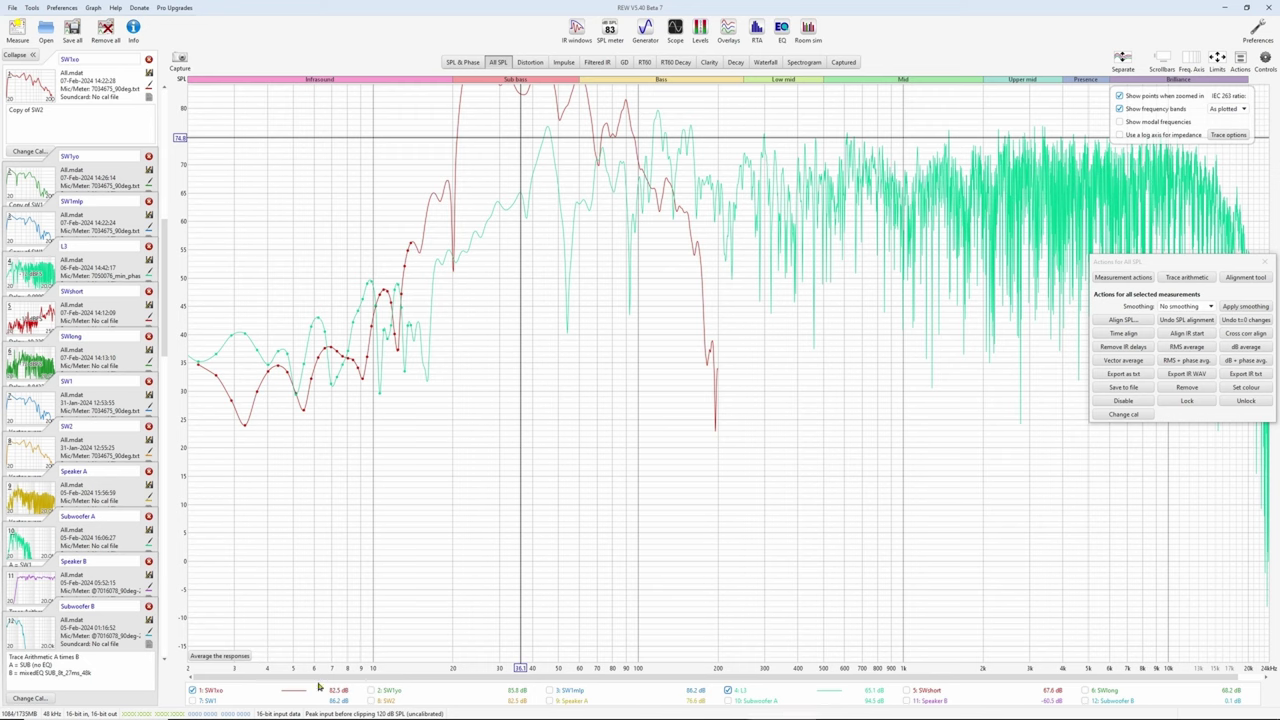
click(700, 514)
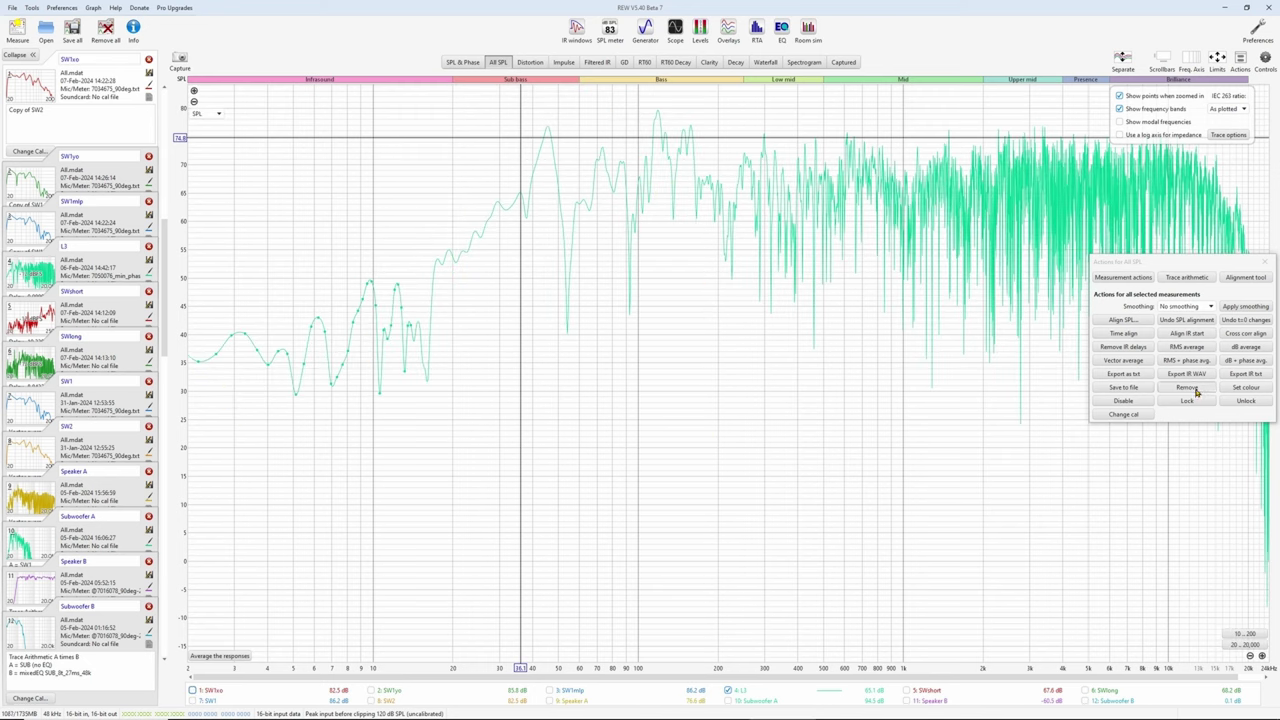
click(148, 247)
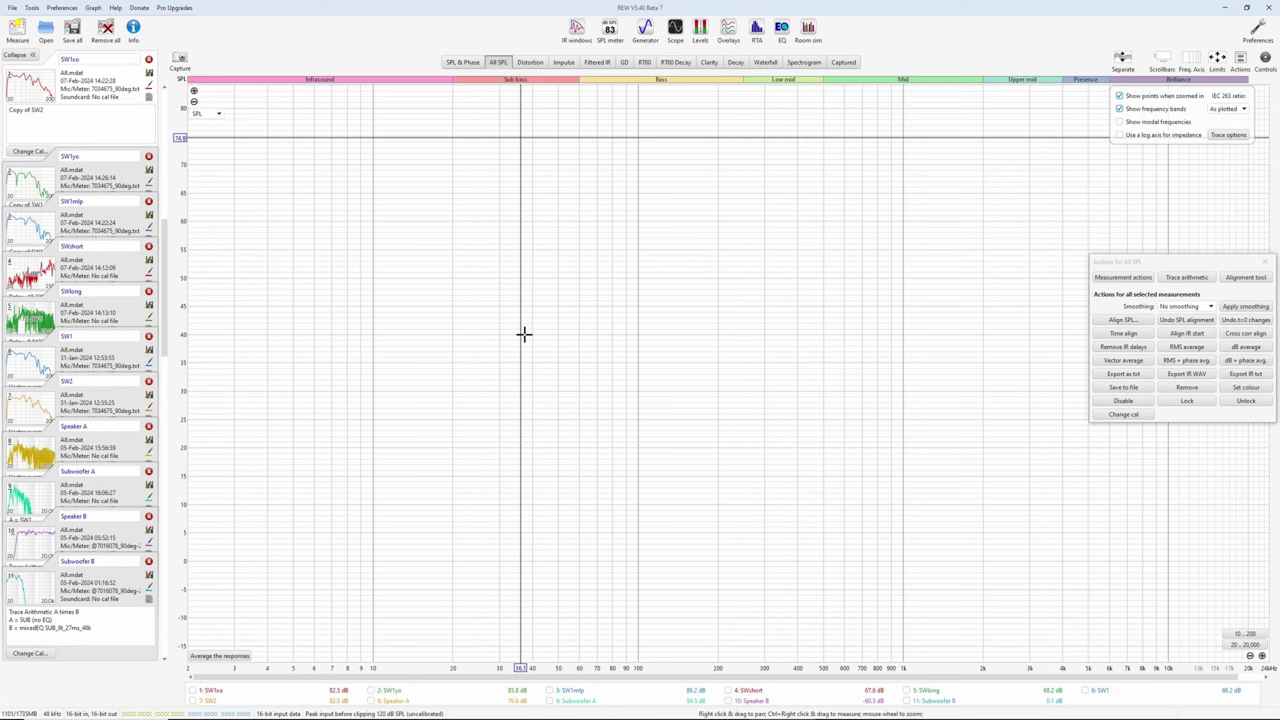
- Show SW1xo, SW1yo and SW1mlp in the All SPL graph, and highlight SW1yo and SW1mlp in turn
click(192, 690)
click(372, 690)
click(549, 690)
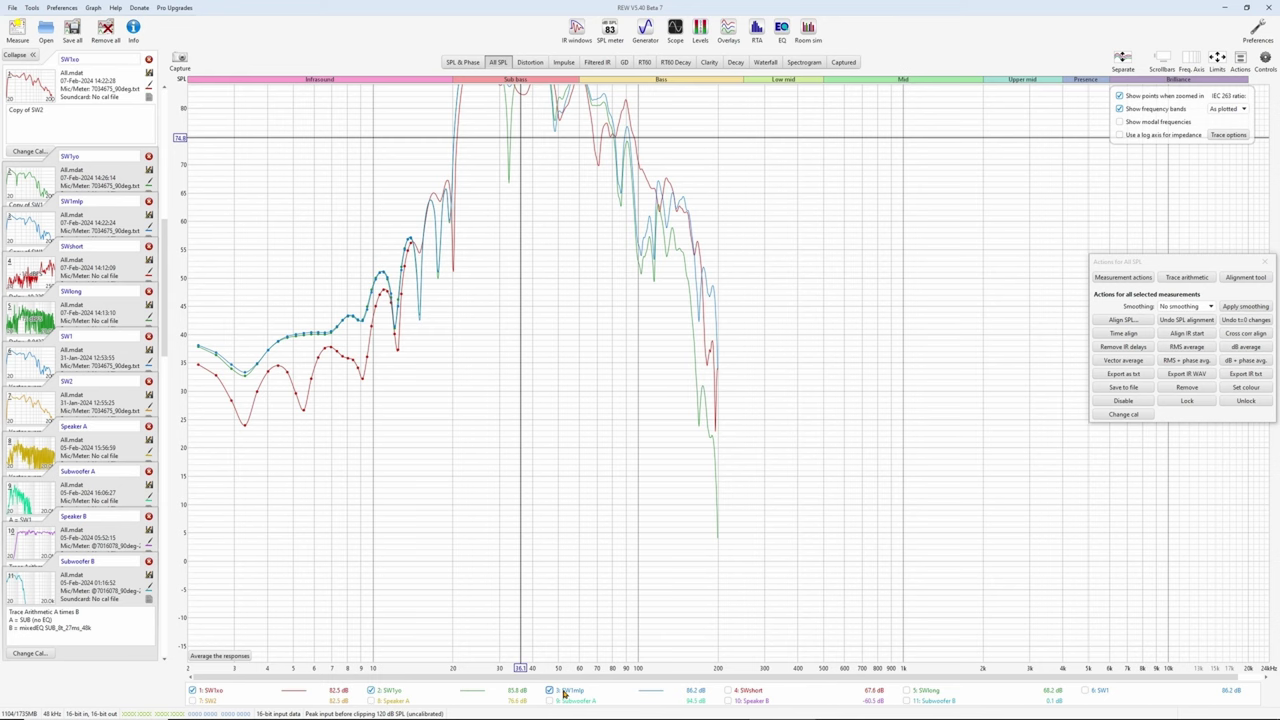
drag(828, 300, 860, 406)
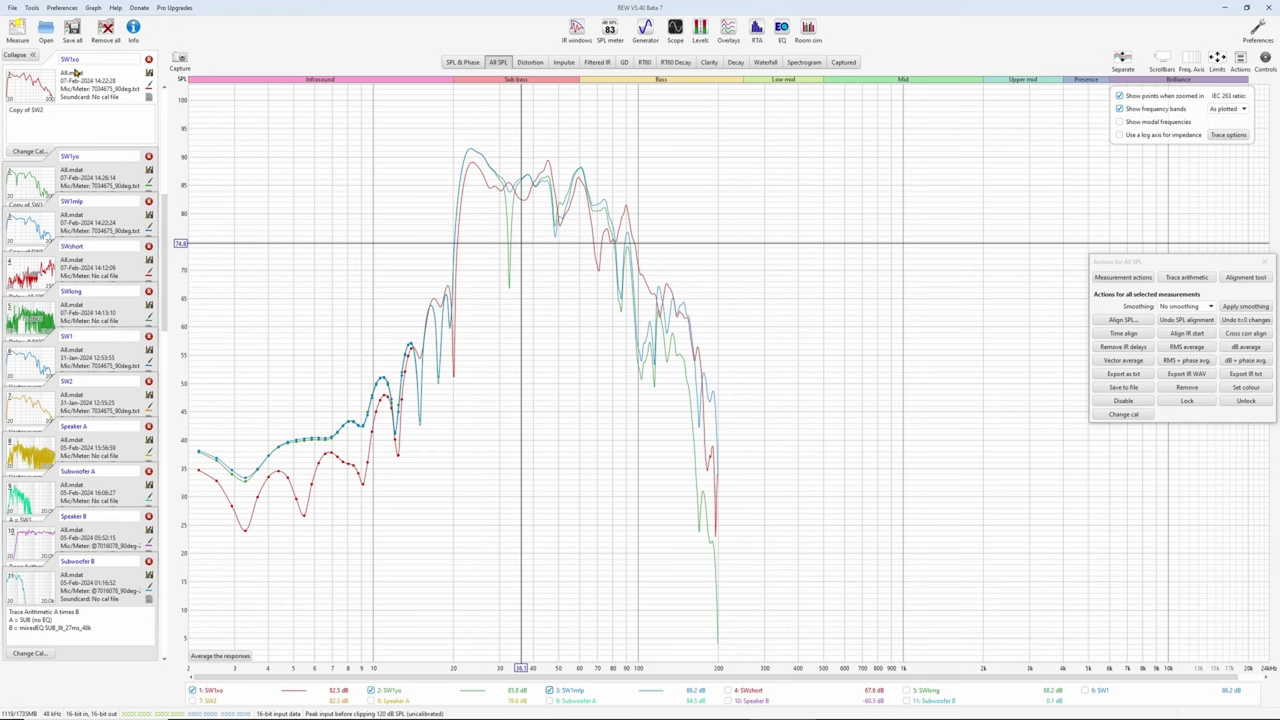
click(86, 178)
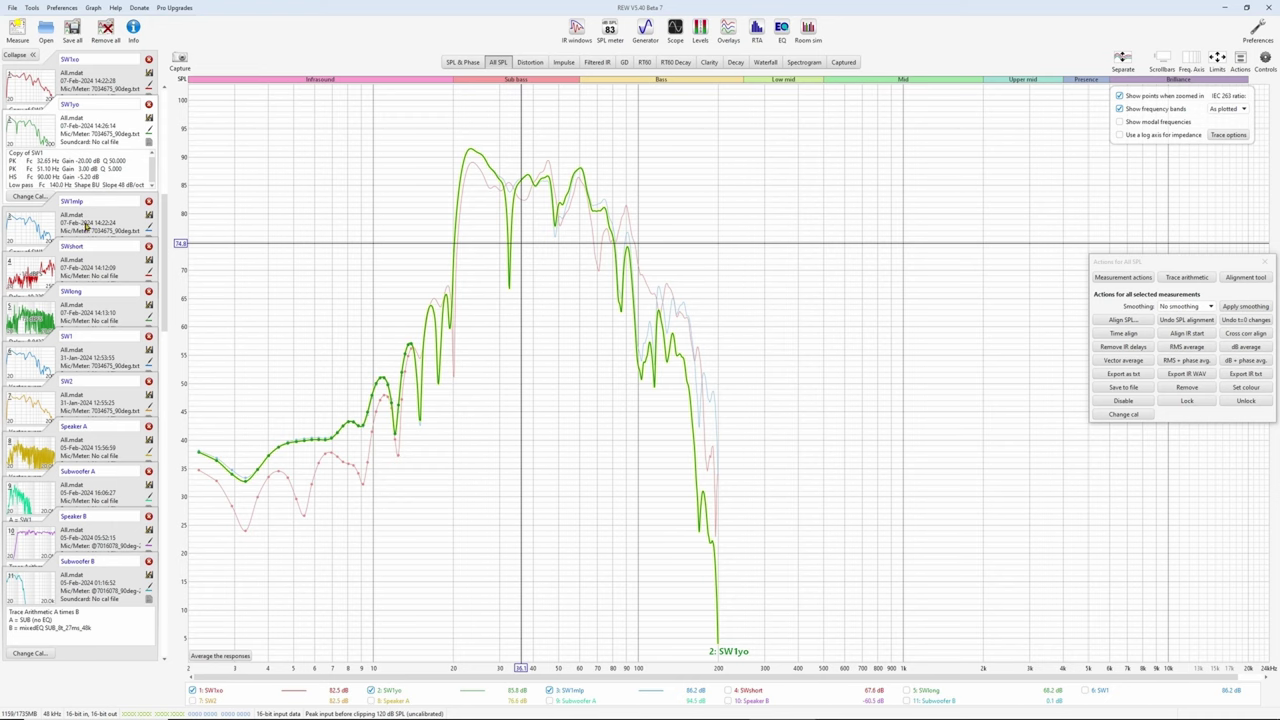
click(78, 218)
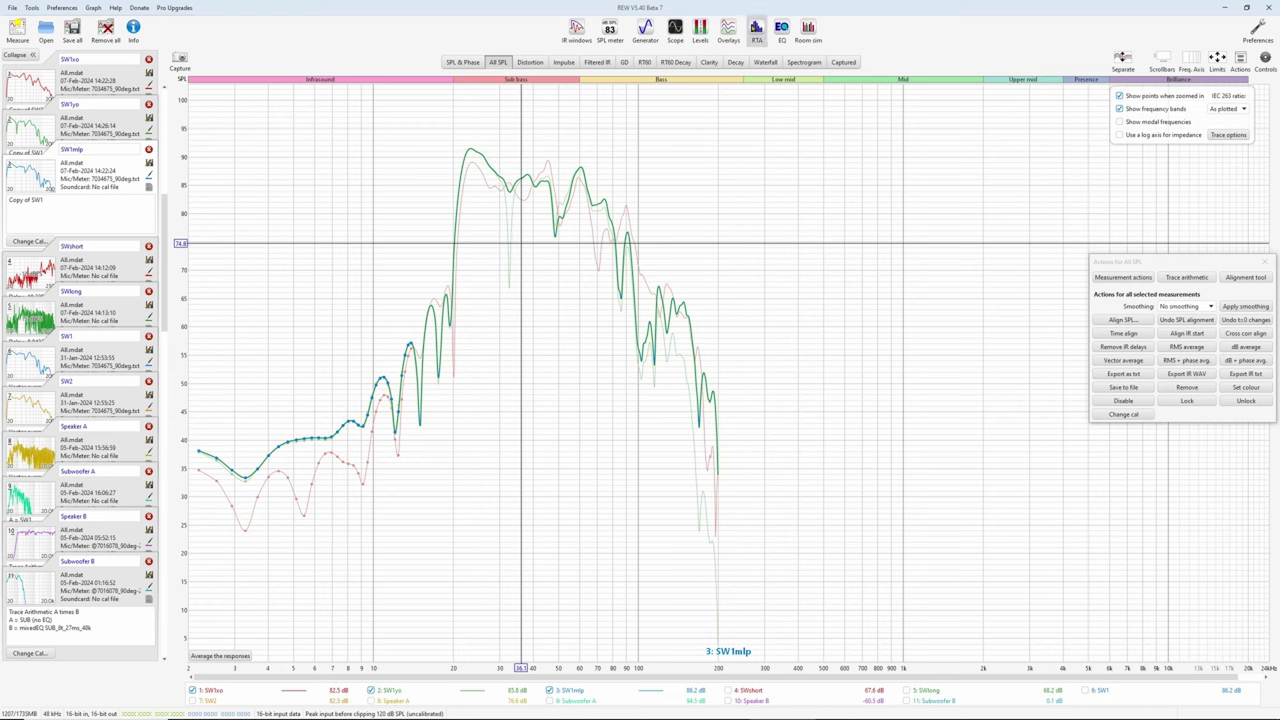
- Copy the SW1xo, SW1yo and SW1mlp selection to the other overlay graphs, and fit the impulse overlay to the data
click(728, 30)
click(222, 24)
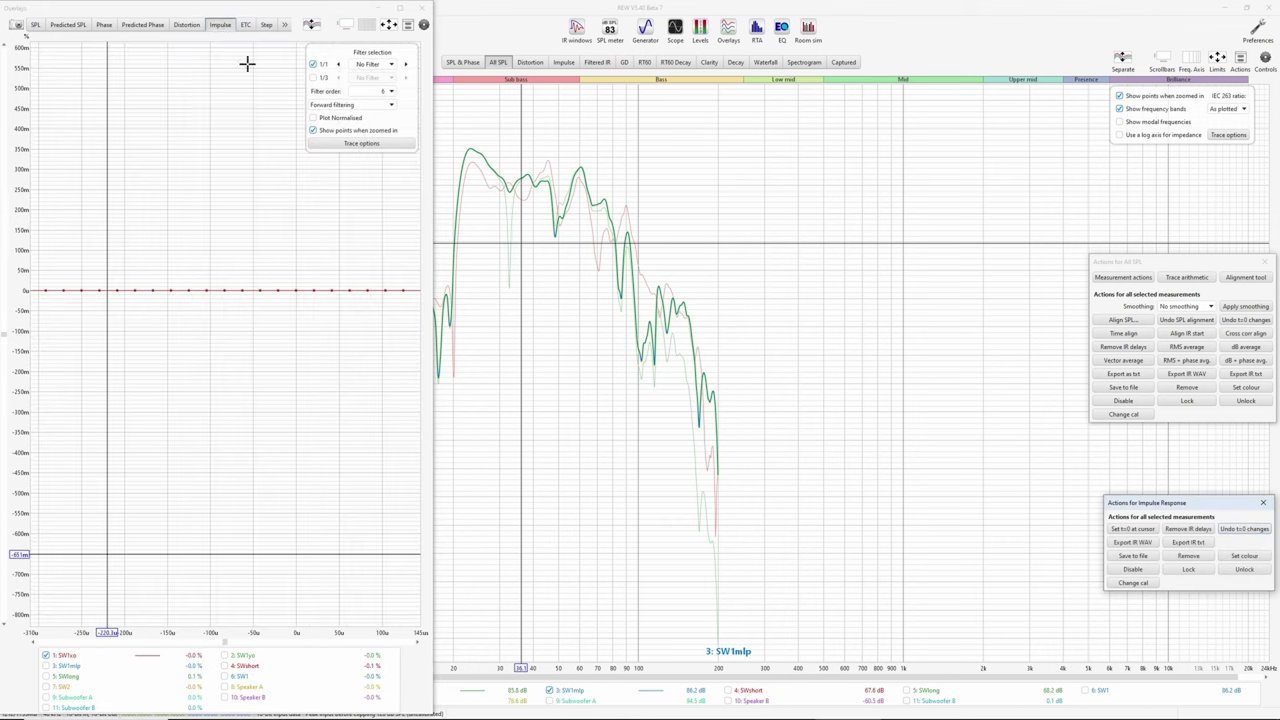
right_click(793, 697)
click(816, 627)
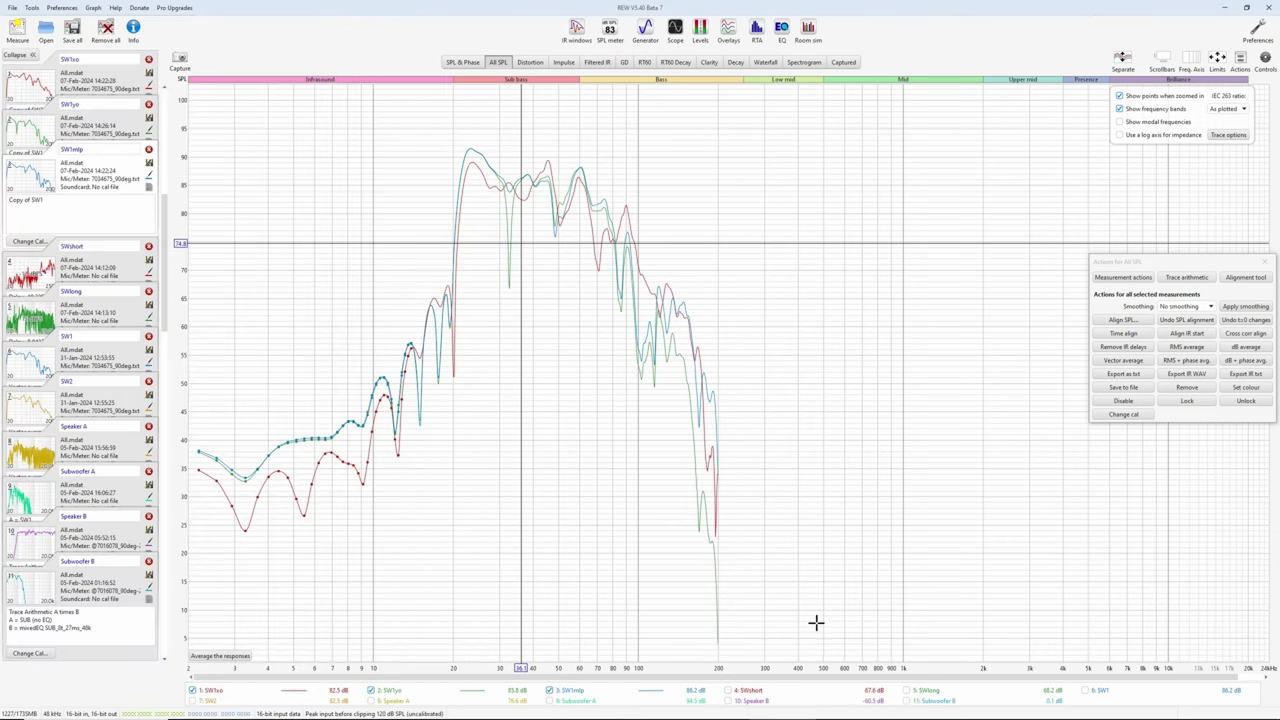
click(726, 31)
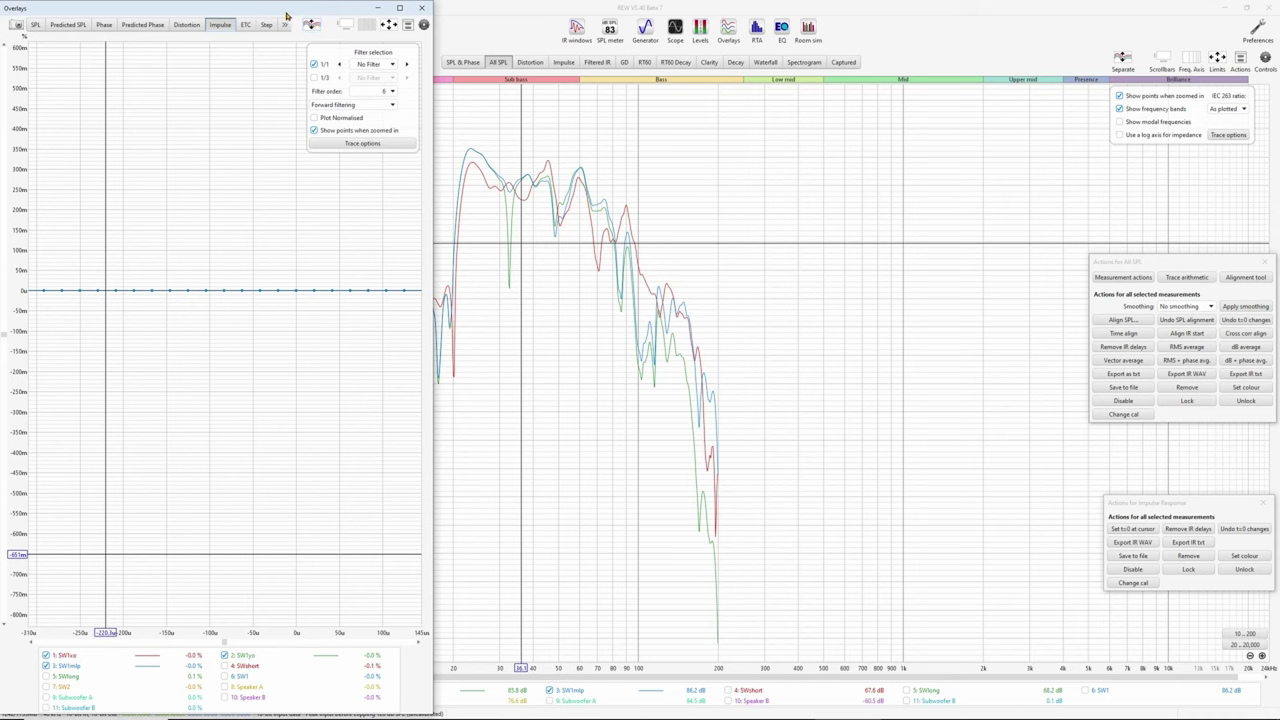
click(389, 24)
click(314, 367)
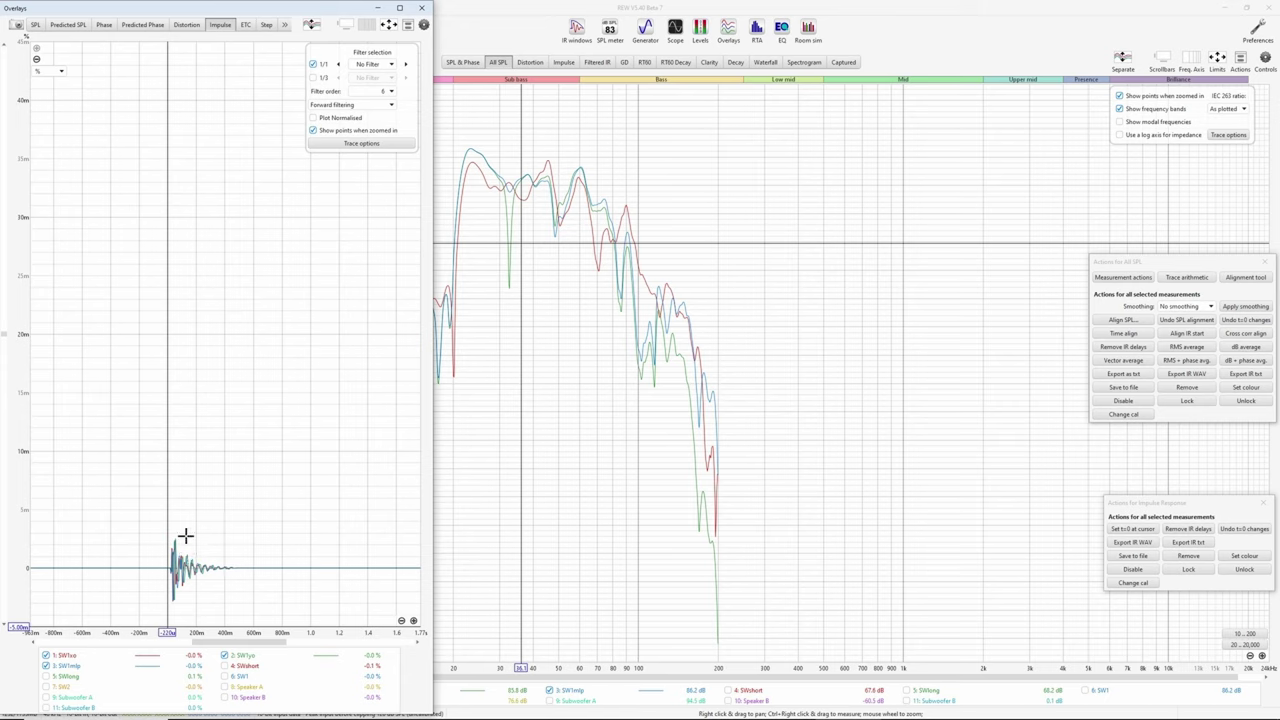
- Plot the impulse overlay normalised and compare the timing of the main negative peaks of SW1xo, SW1yo and SW1mlp
click(341, 118)
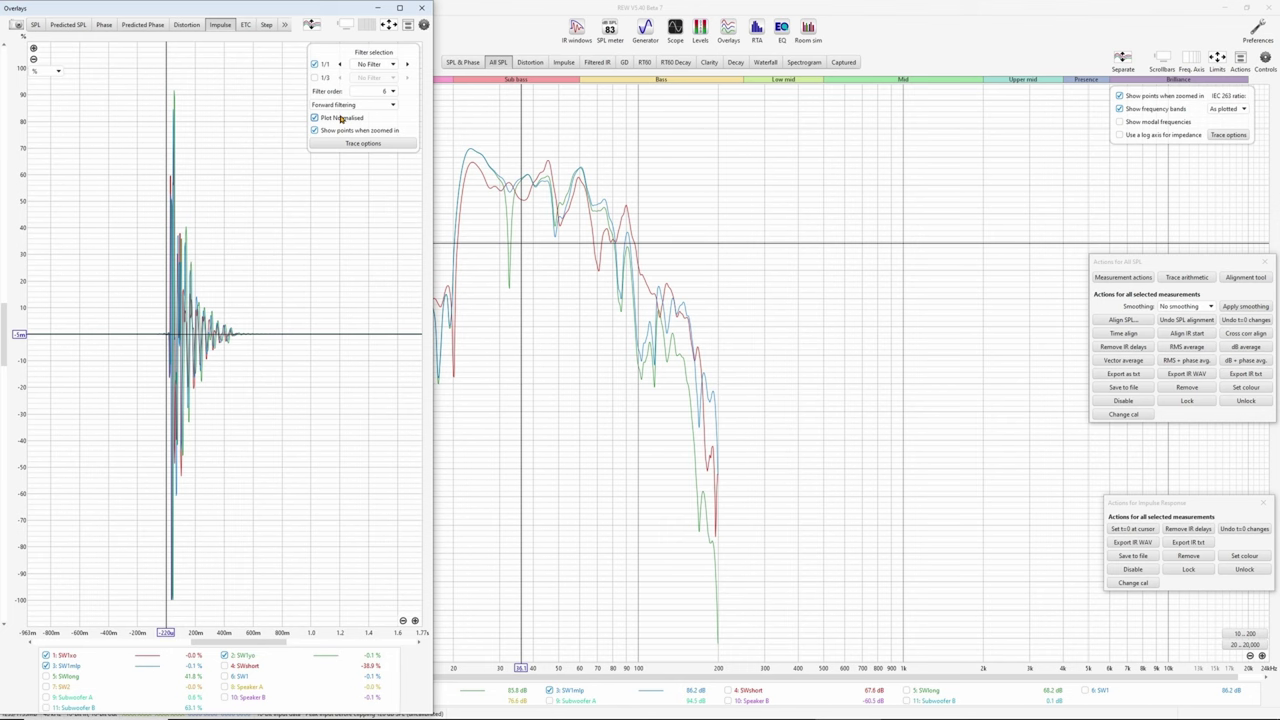
click(414, 621)
click(414, 621)
click(414, 621)
click(414, 621)
drag(40, 518, 68, 489)
drag(205, 565, 290, 564)
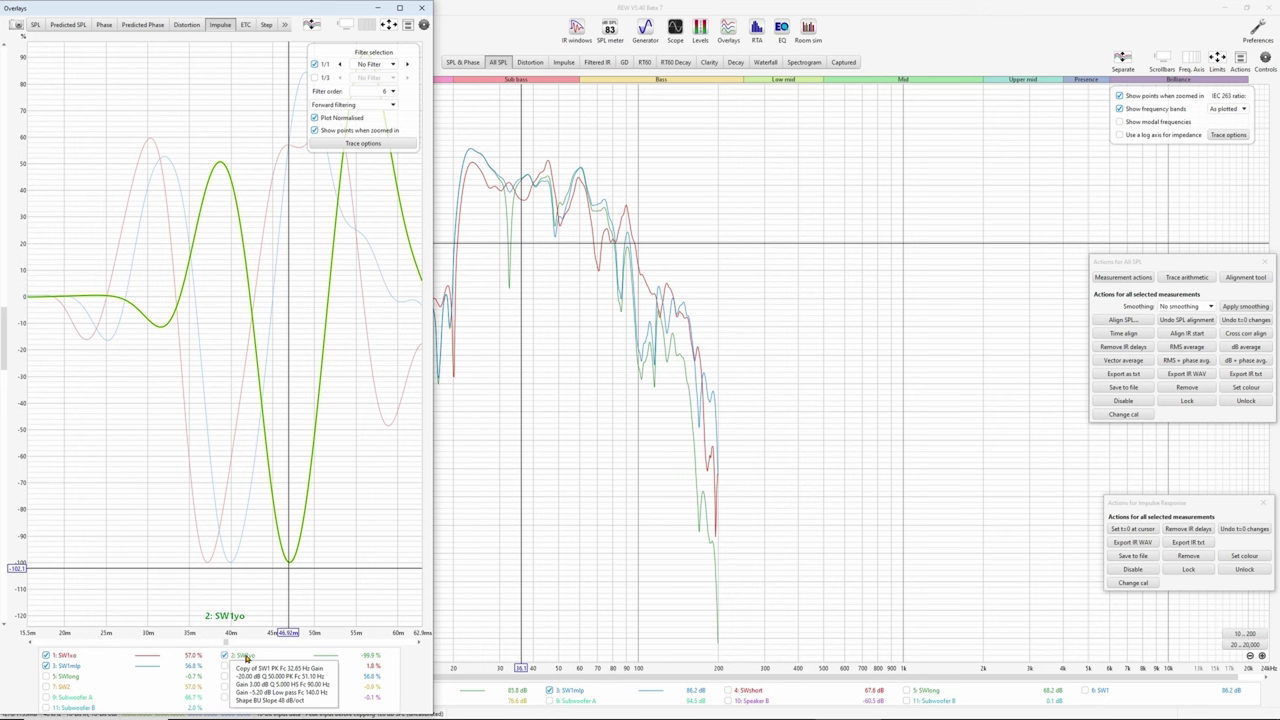
click(231, 565)
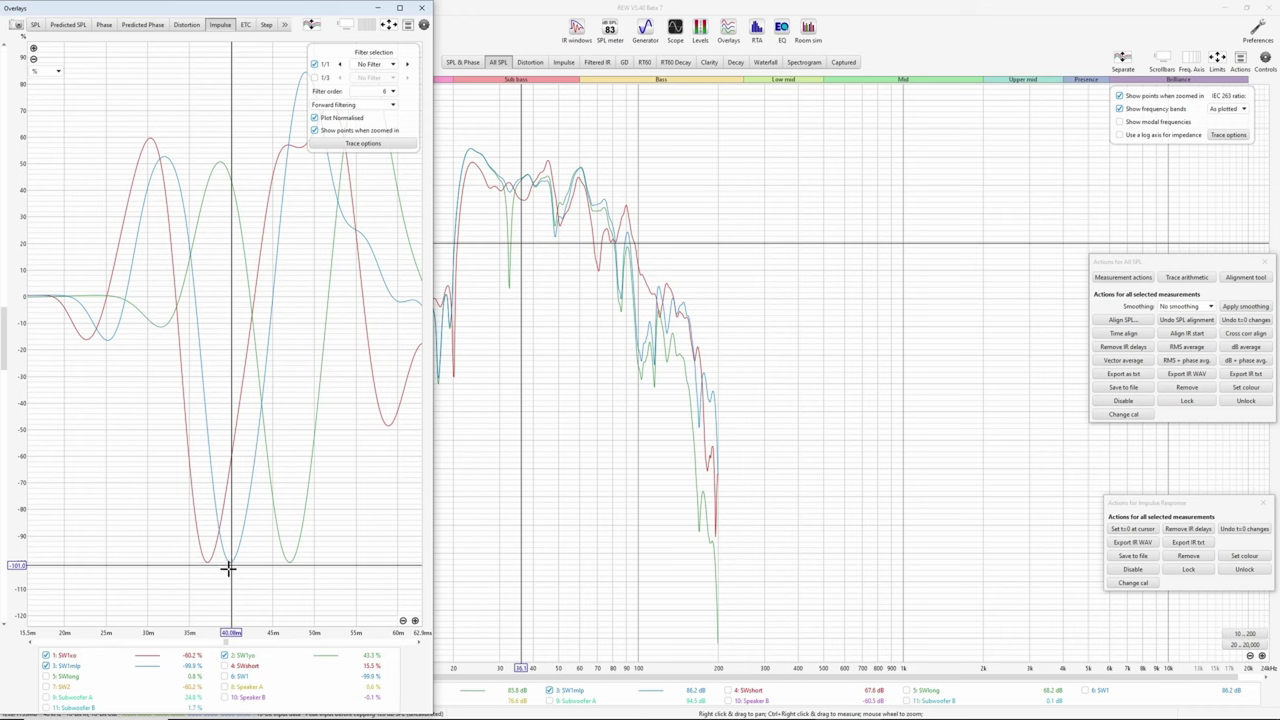
mouse_move(63, 661)
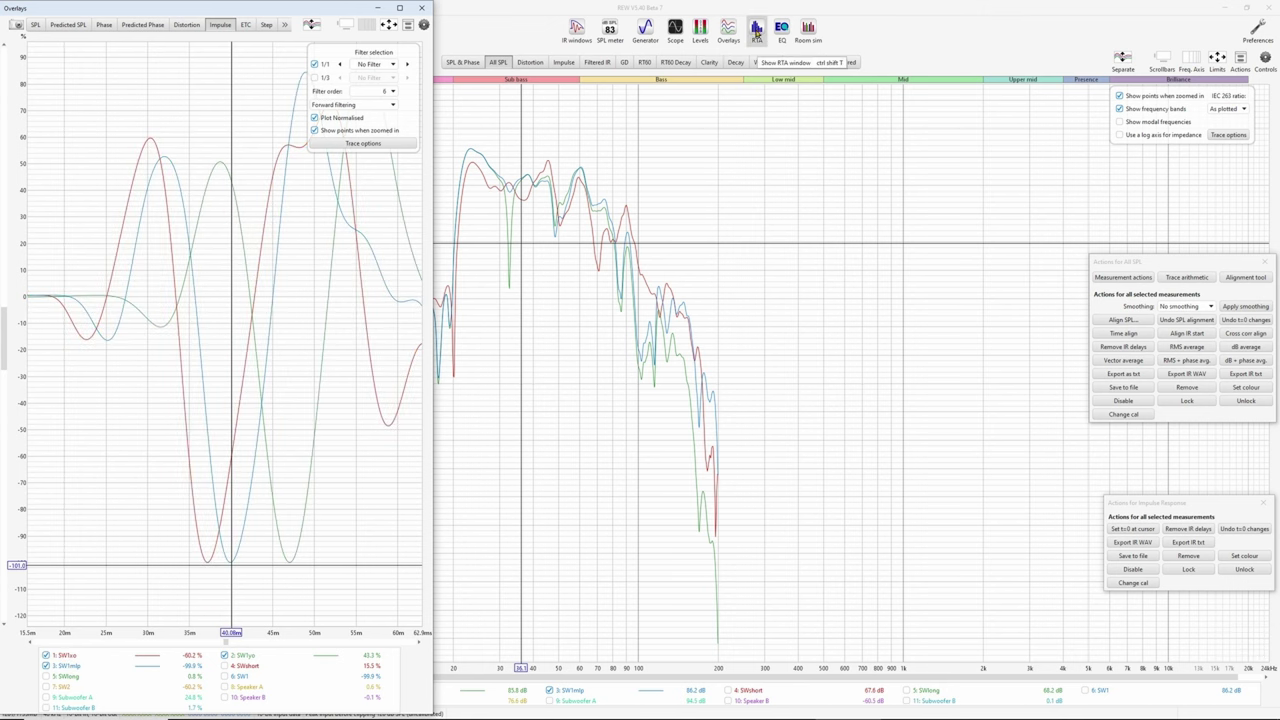
- Place the main window beside the impulse overlay, and align SW1xo, SW1yo and SW1mlp with cross correlation alignment
click(771, 11)
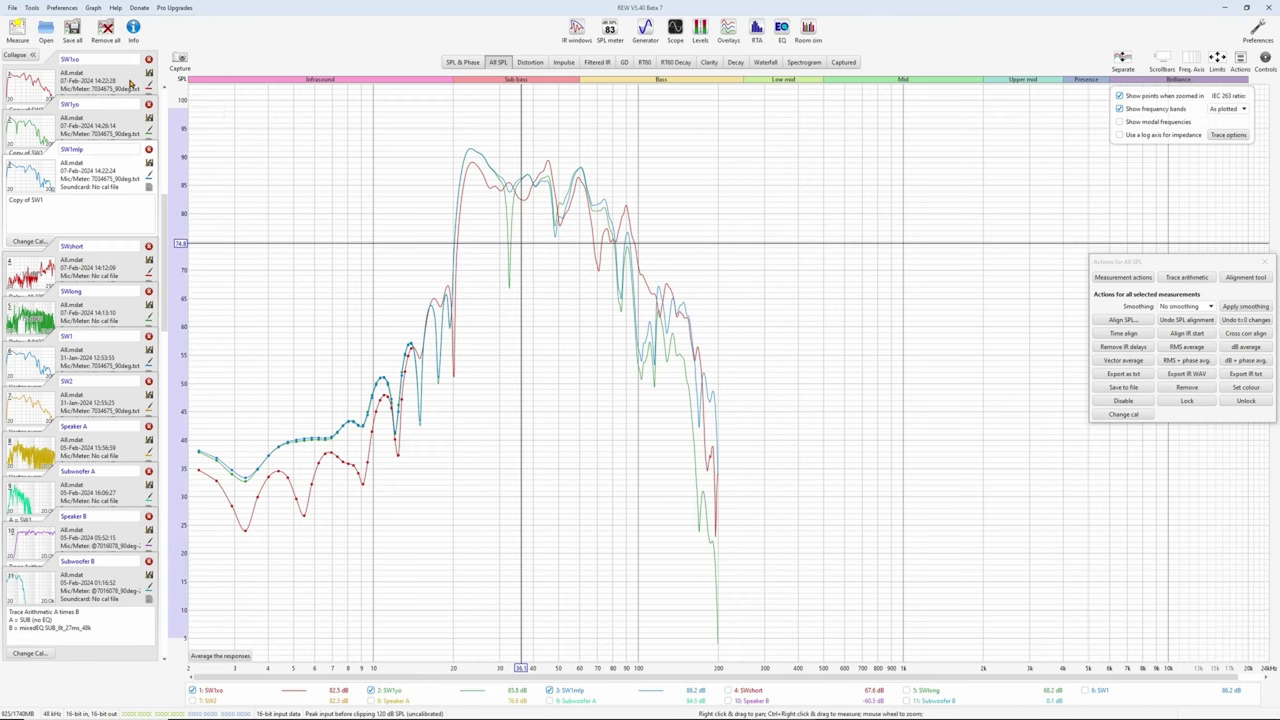
click(728, 30)
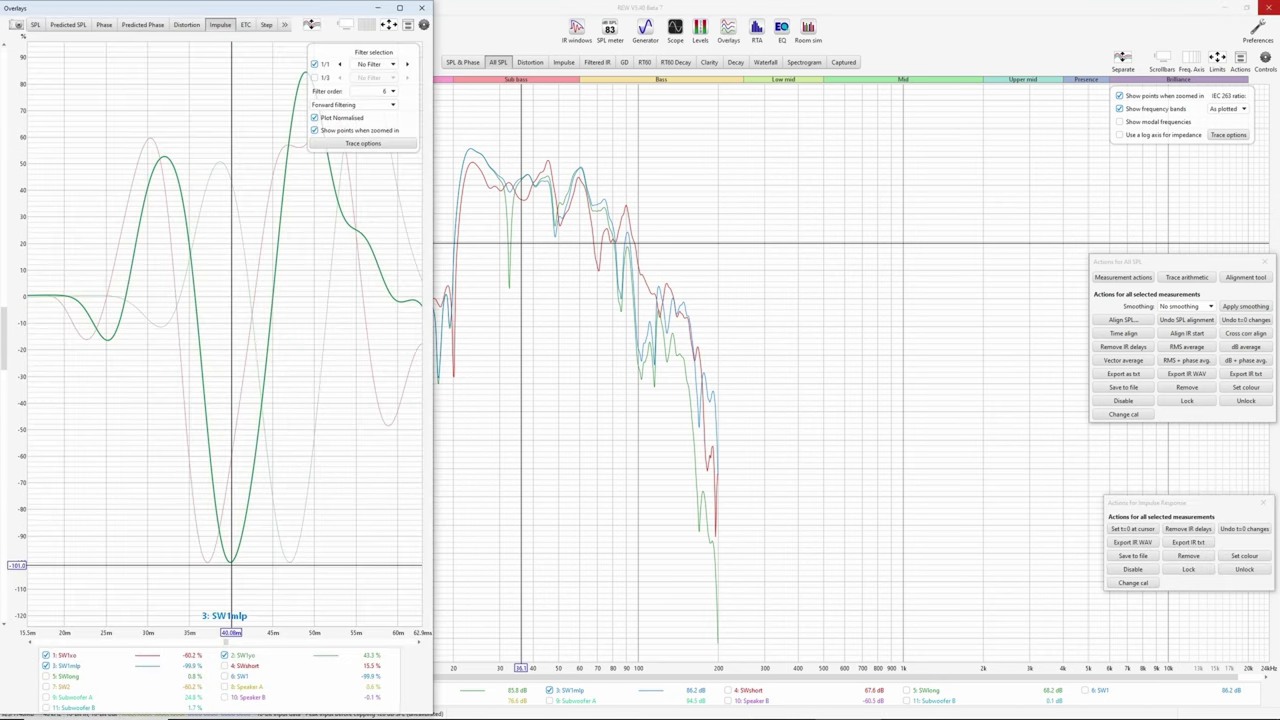
click(1247, 8)
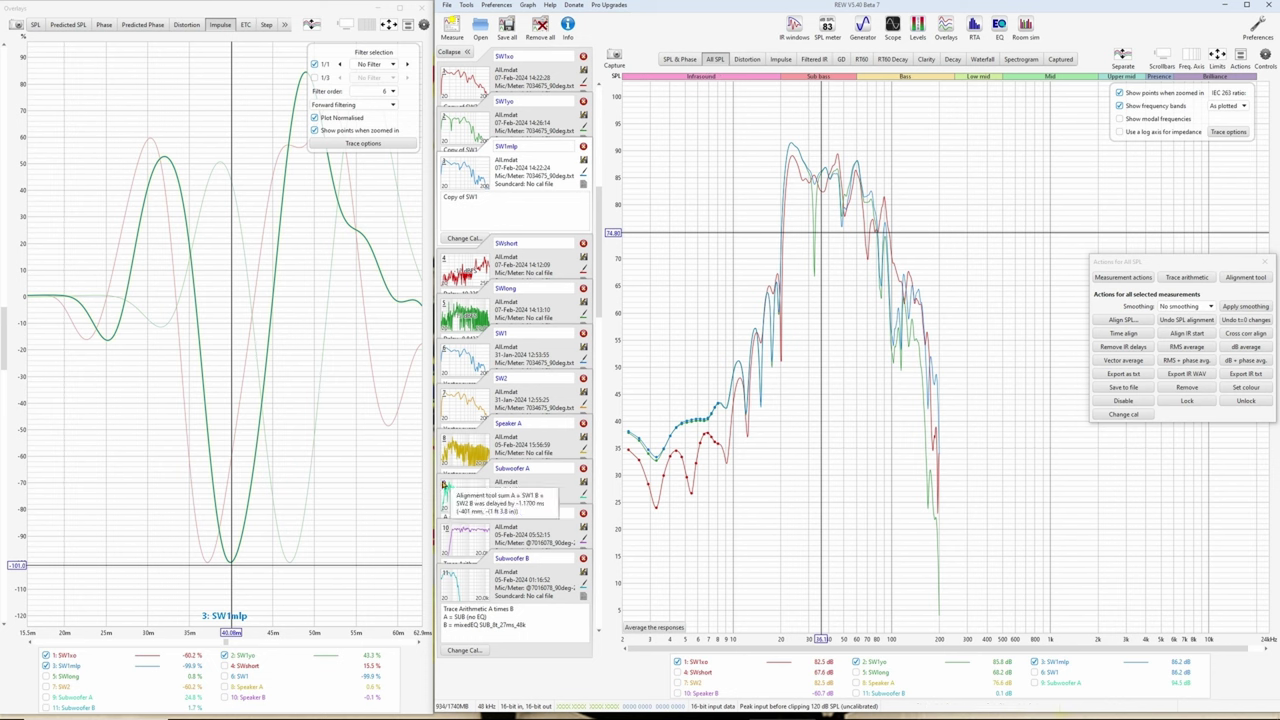
click(51, 657)
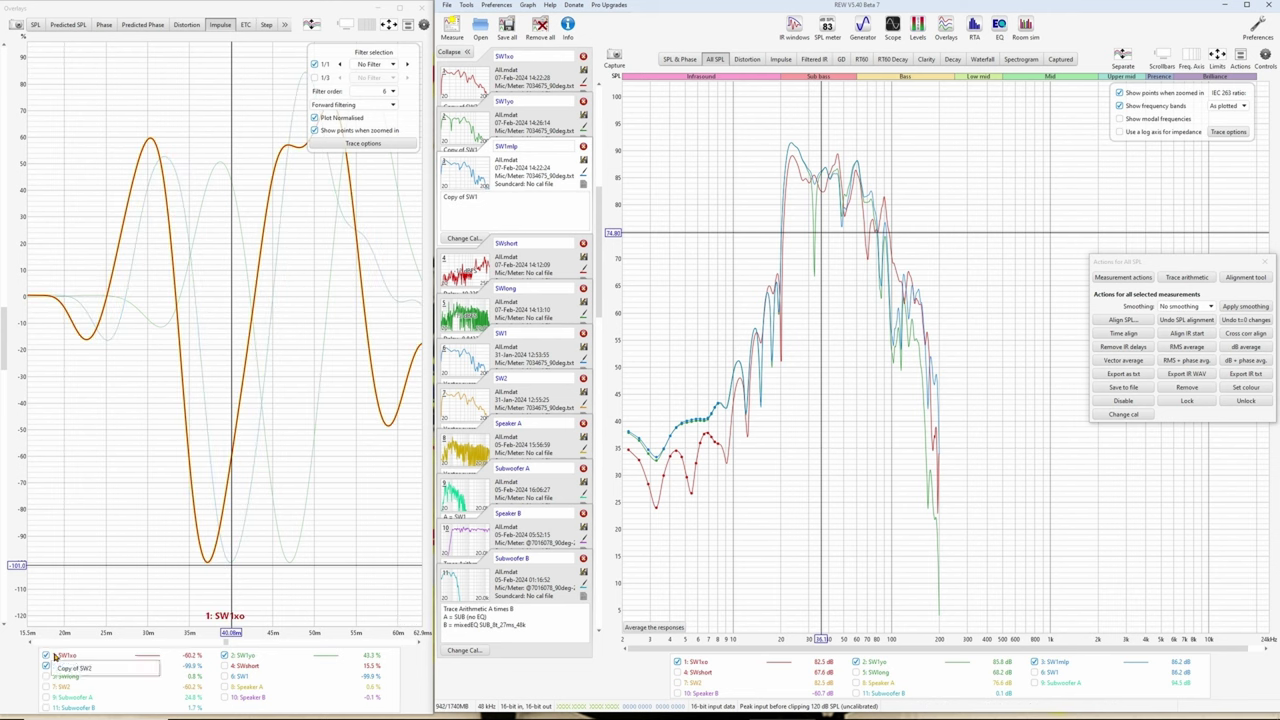
click(1250, 334)
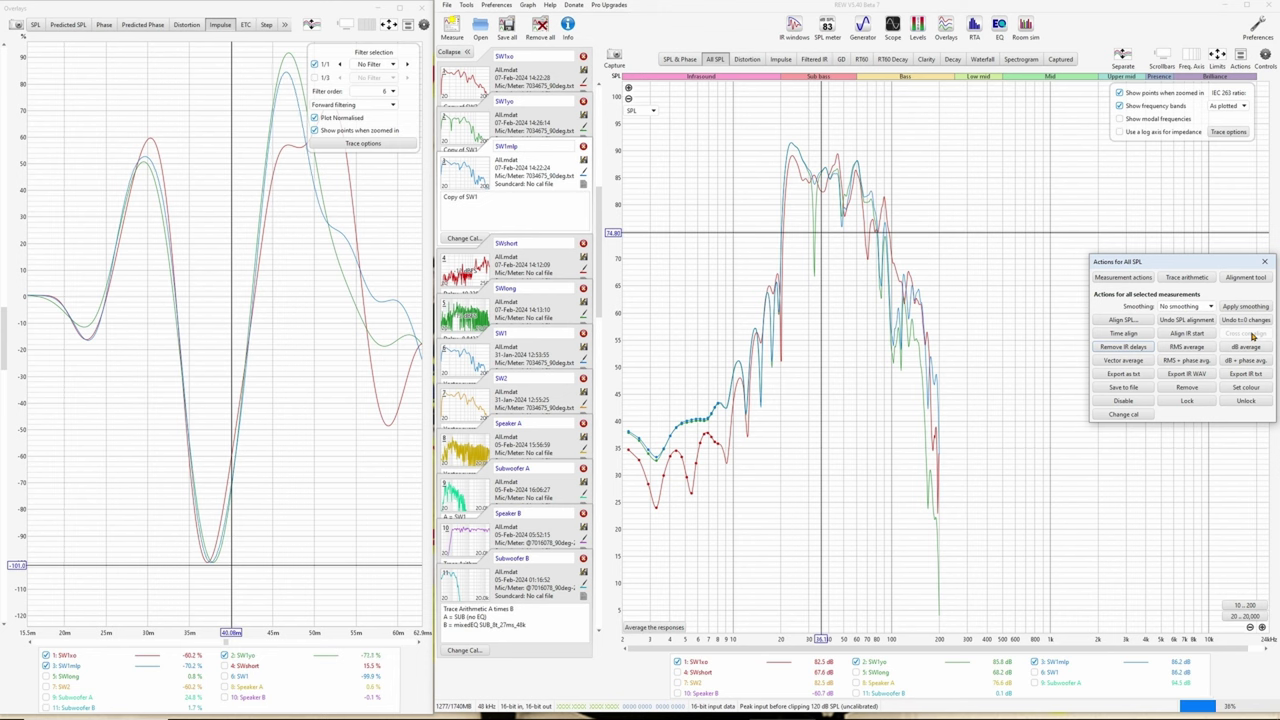
- Undo the t=0 changes, and redo the cross correlation alignment with SW1mlp moved to first place in the measurement list
click(1246, 320)
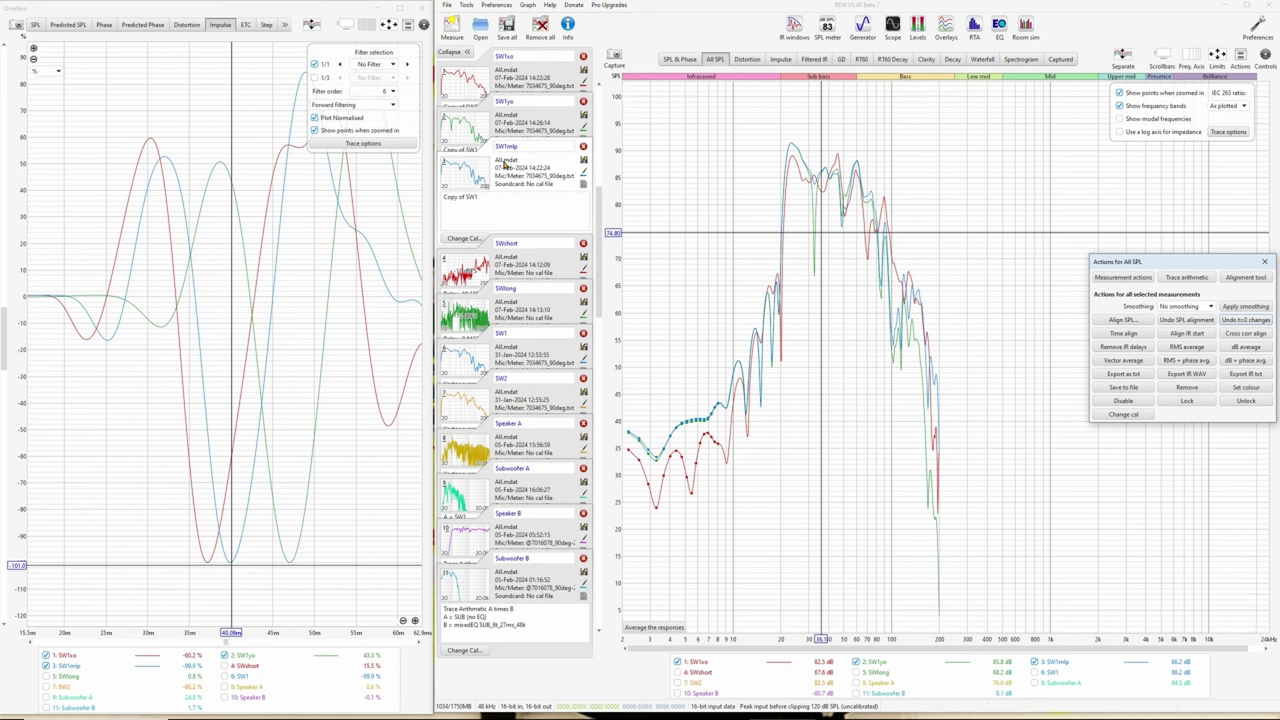
drag(520, 172, 521, 80)
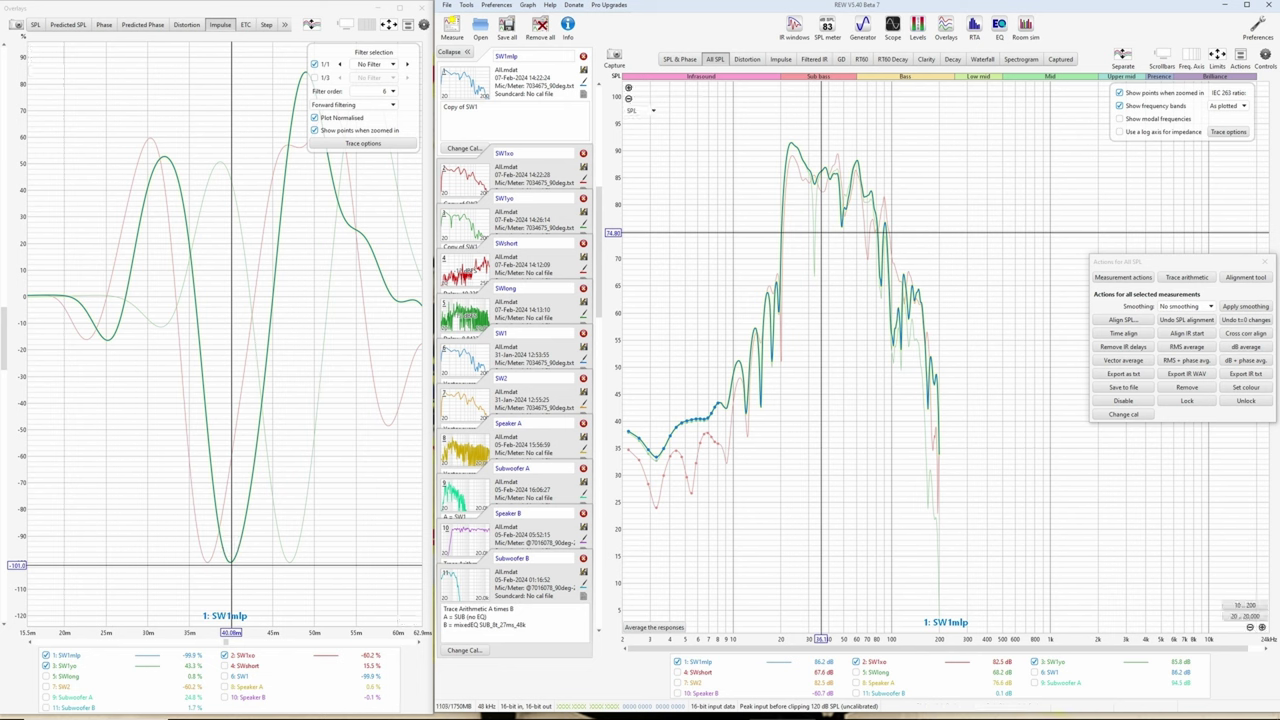
click(1246, 334)
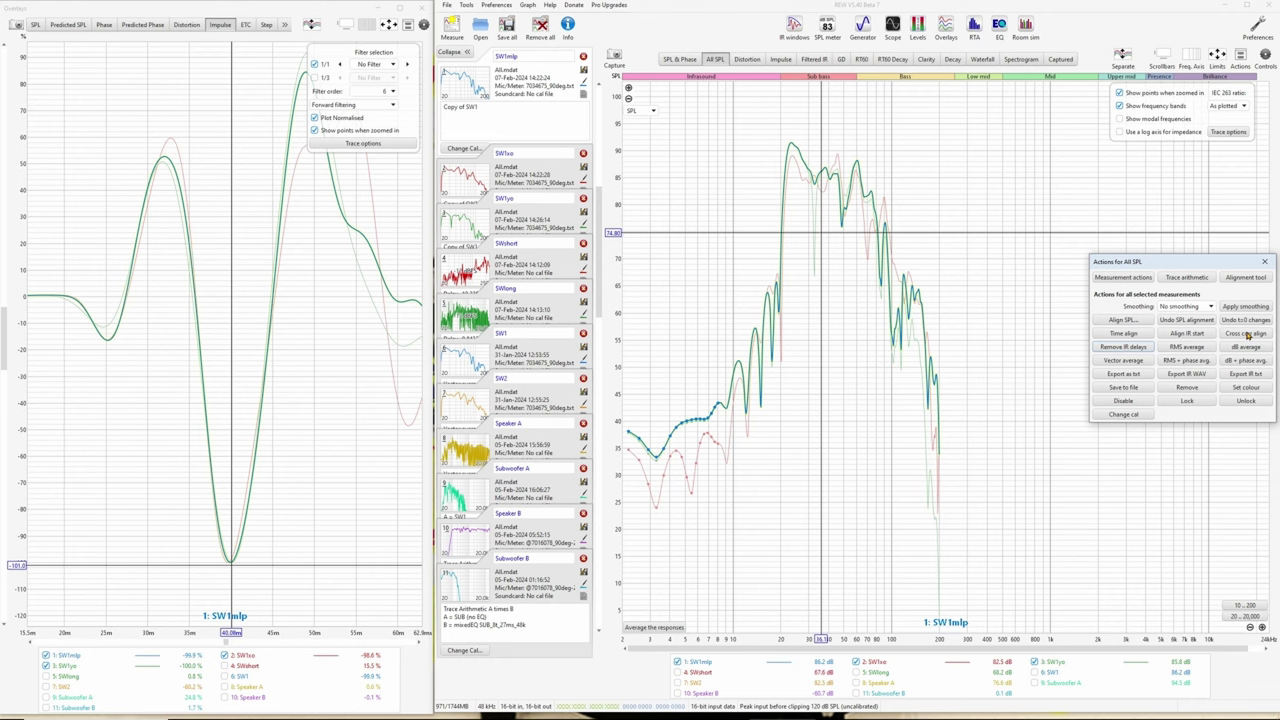
click(1246, 334)
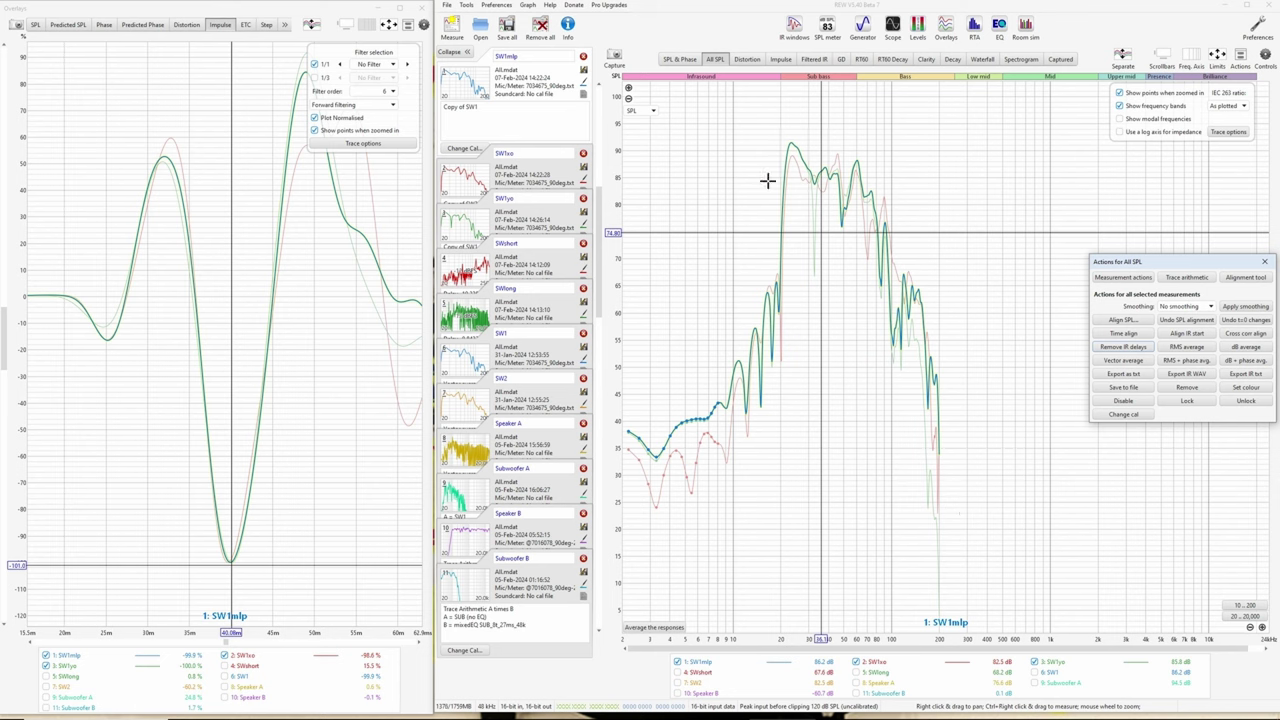
- Generate the vector average of the aligned SW1mlp, SW1xo and SW1yo, and highlight SW1yo and SW1xo in the impulse overlay
click(1123, 360)
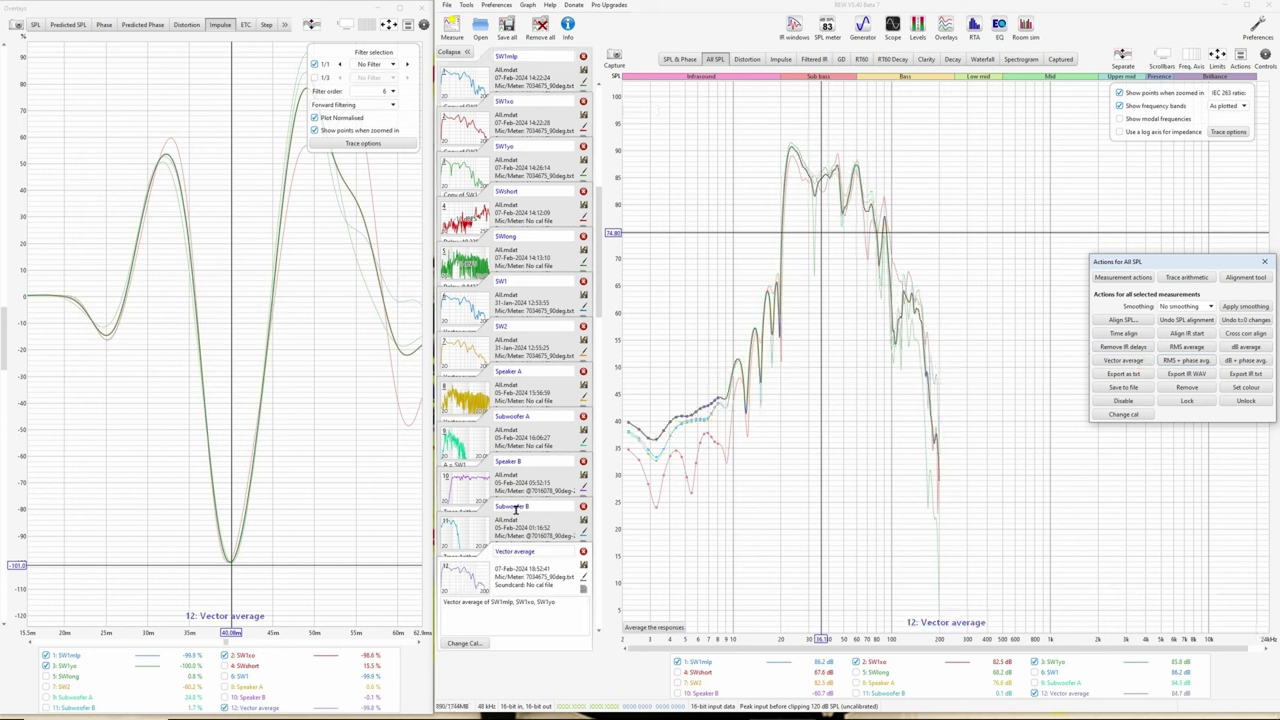
click(541, 550)
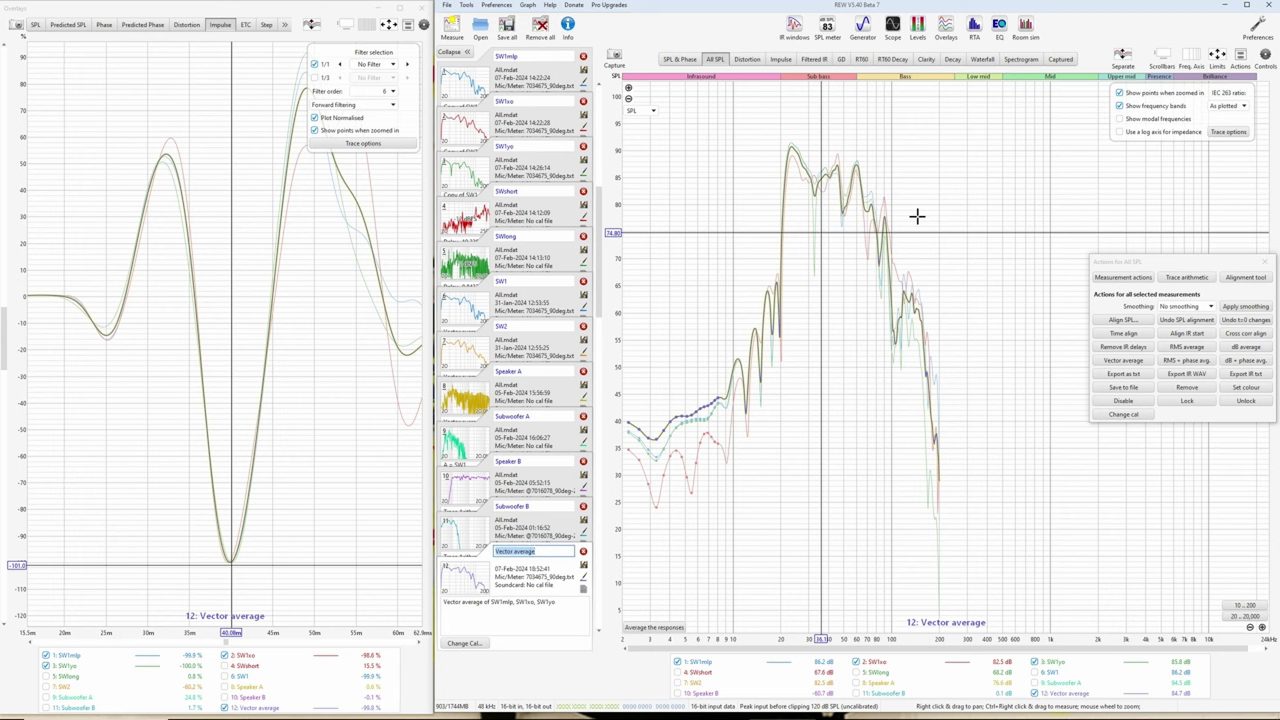
click(62, 666)
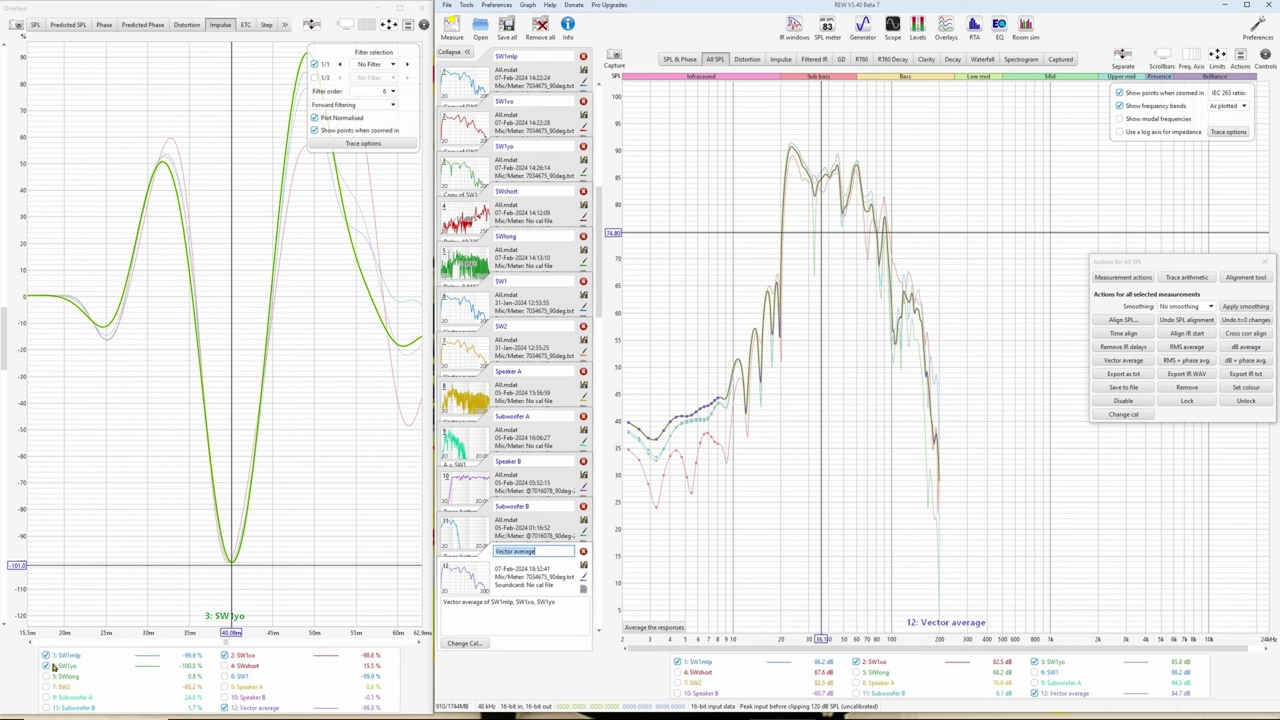
click(243, 658)
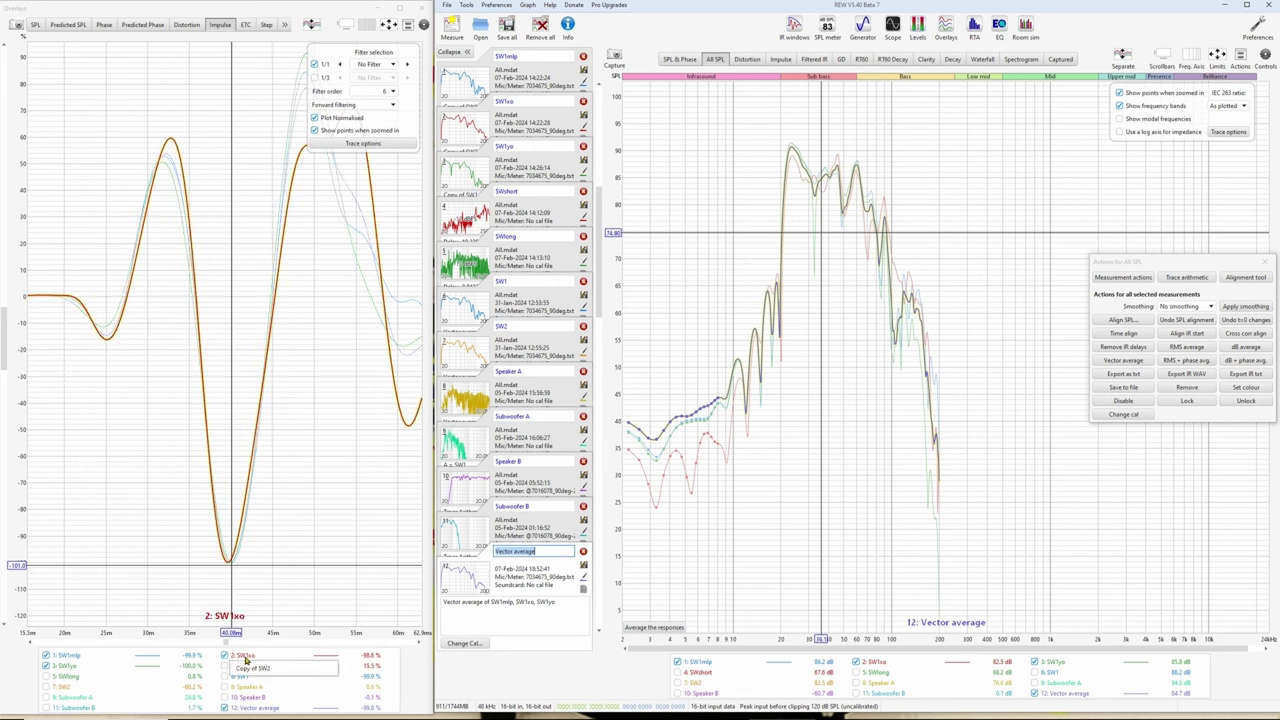
- Hide the vector average in both graphs, undo the t=0 changes, and generate a second vector average from the unaligned SW1mlp, SW1xo and SW1yo
click(1036, 693)
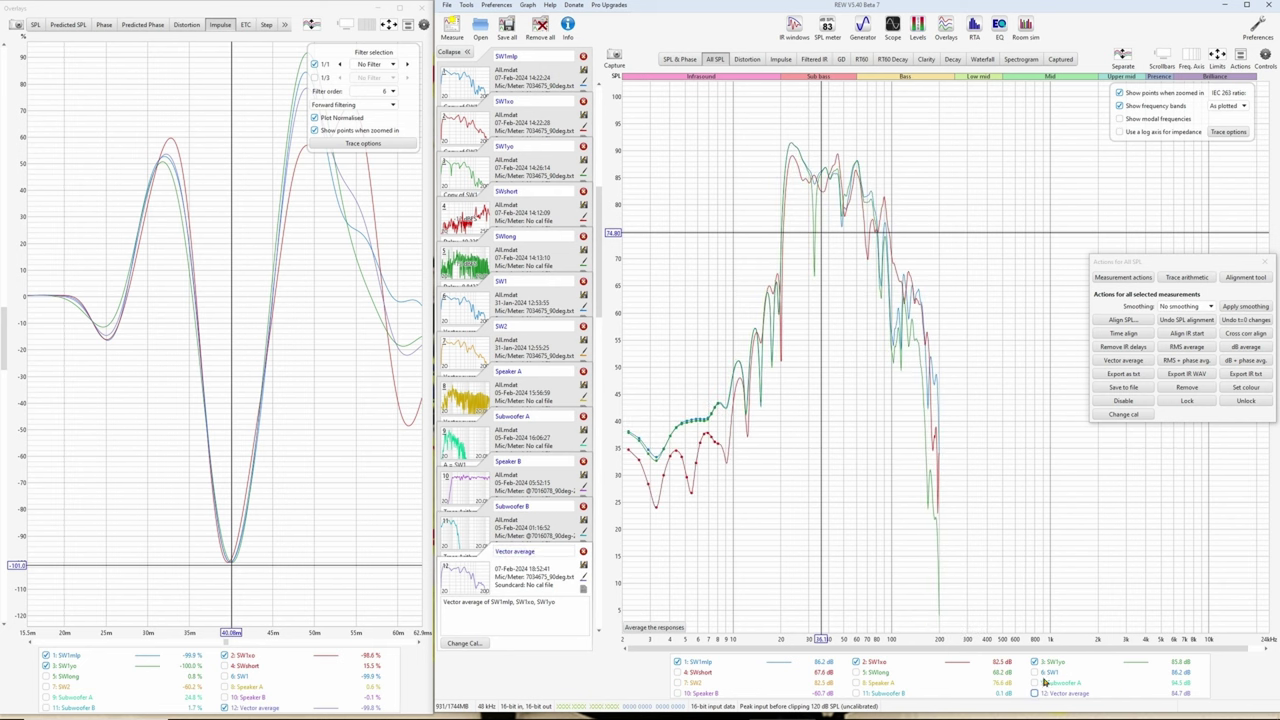
click(1240, 321)
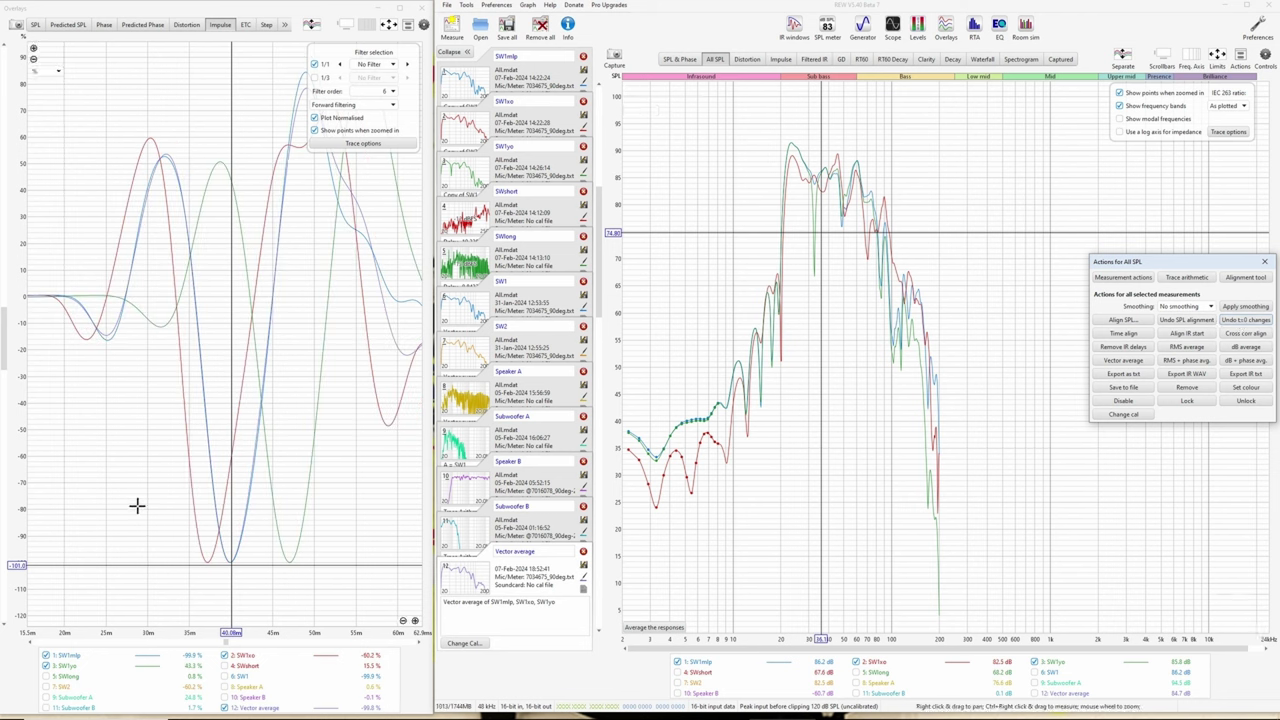
click(225, 707)
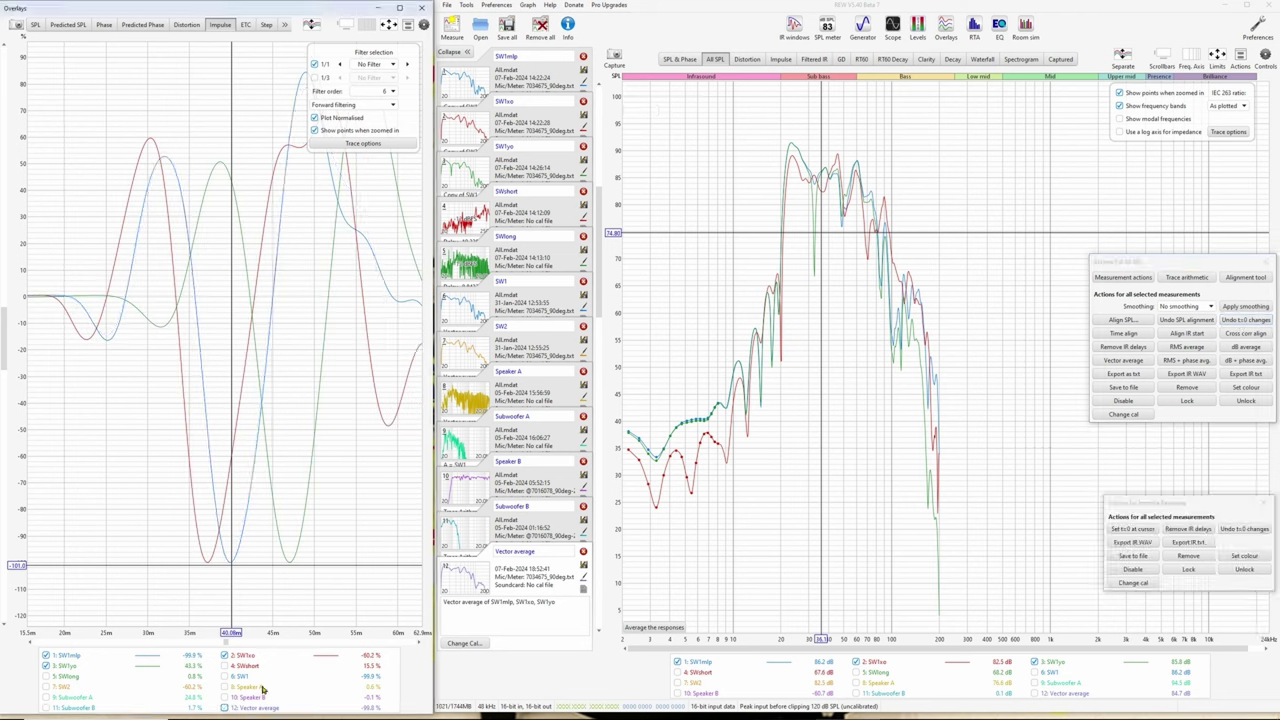
click(1124, 361)
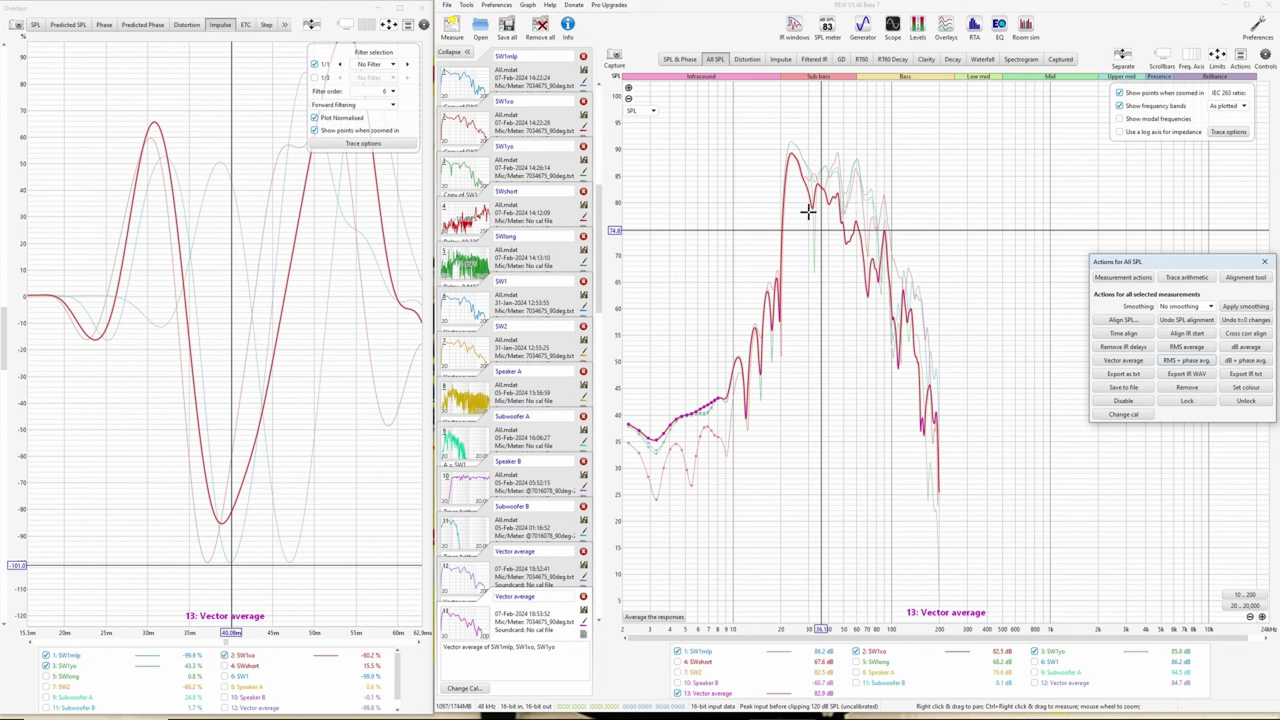
- Show only the two vector averages in the All SPL graph and compare their responses
right_click(953, 665)
click(980, 605)
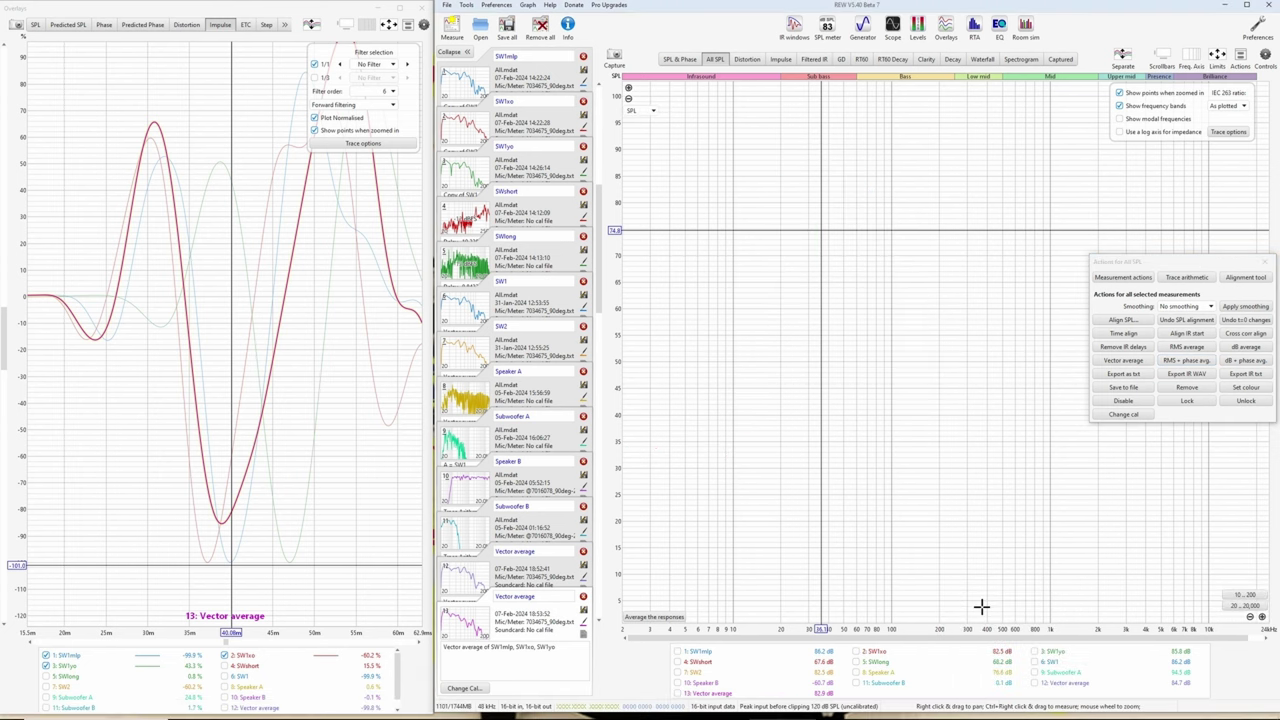
click(1034, 683)
click(678, 693)
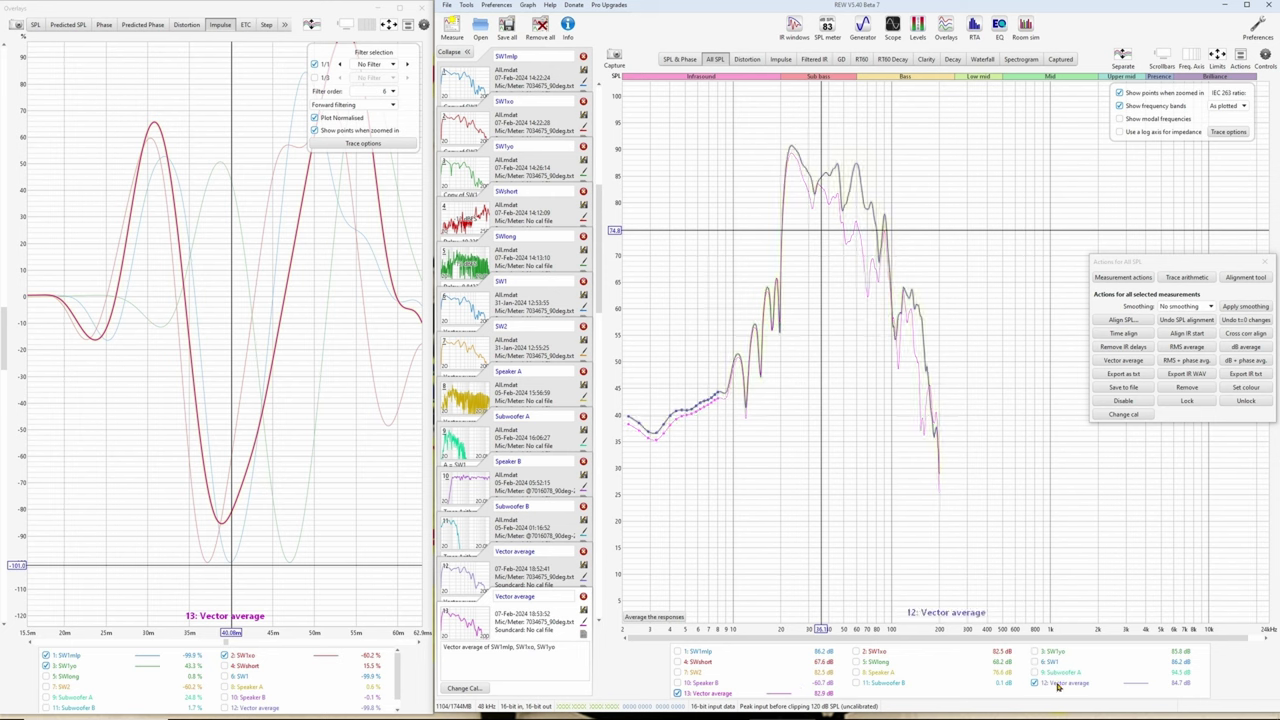
click(679, 694)
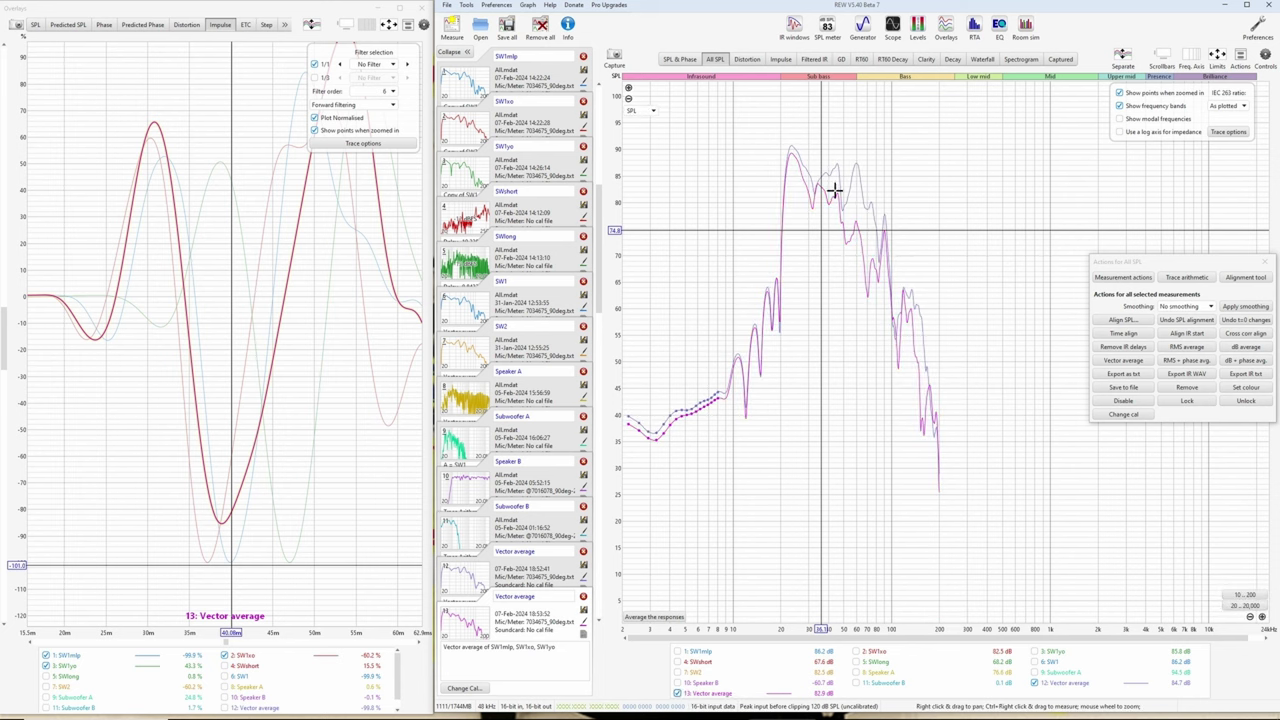
- Select SW1mlp, SW1xo, SW1yo and both vector averages, and remove these five measurements
right_click(762, 662)
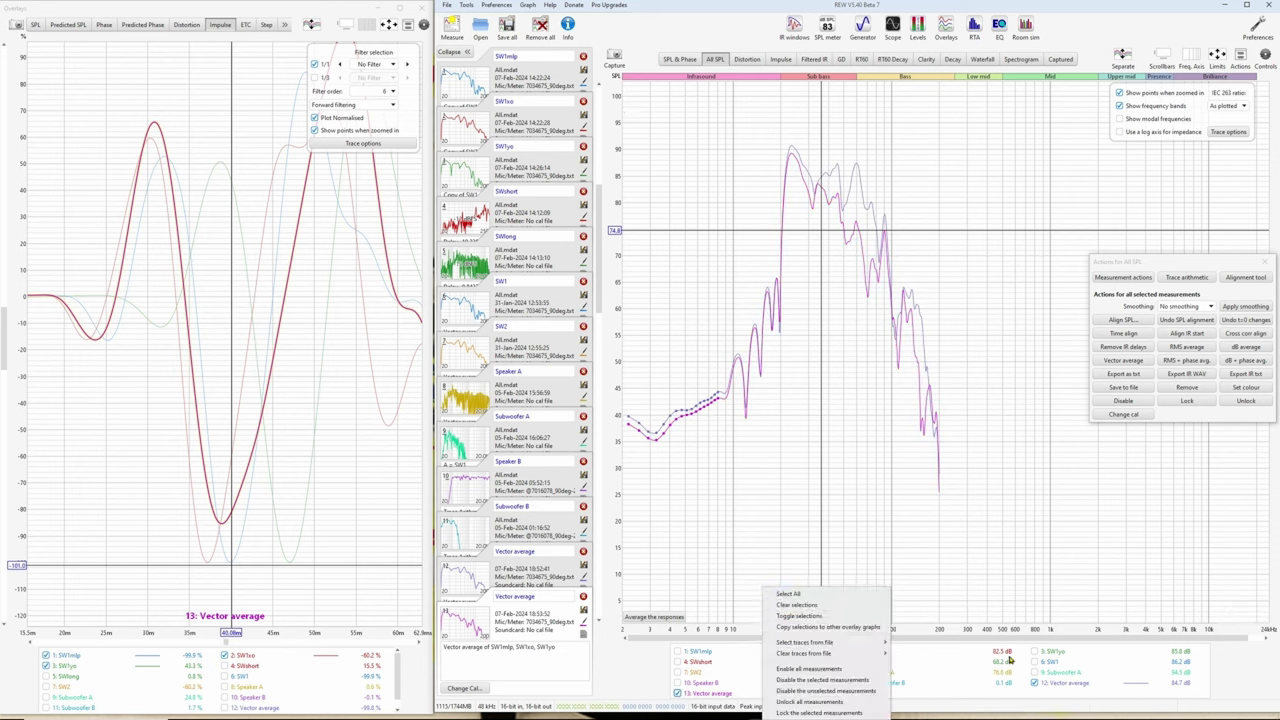
click(1034, 651)
click(876, 652)
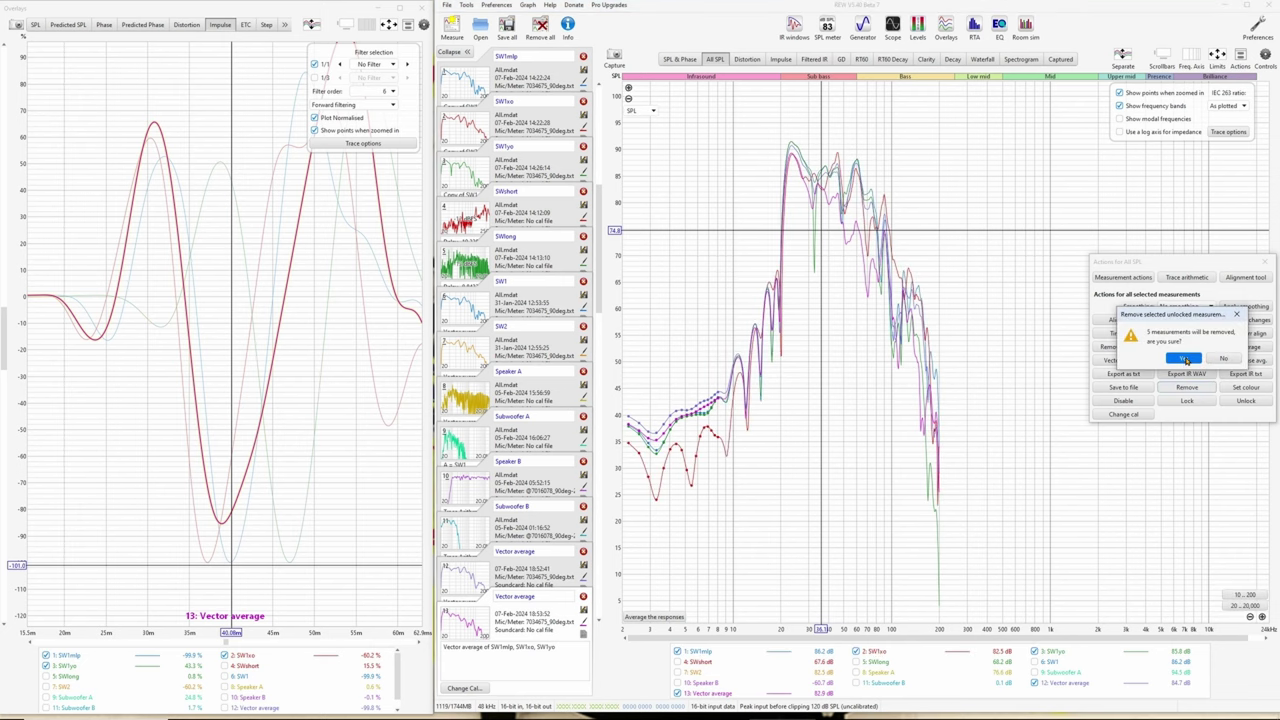
click(1184, 359)
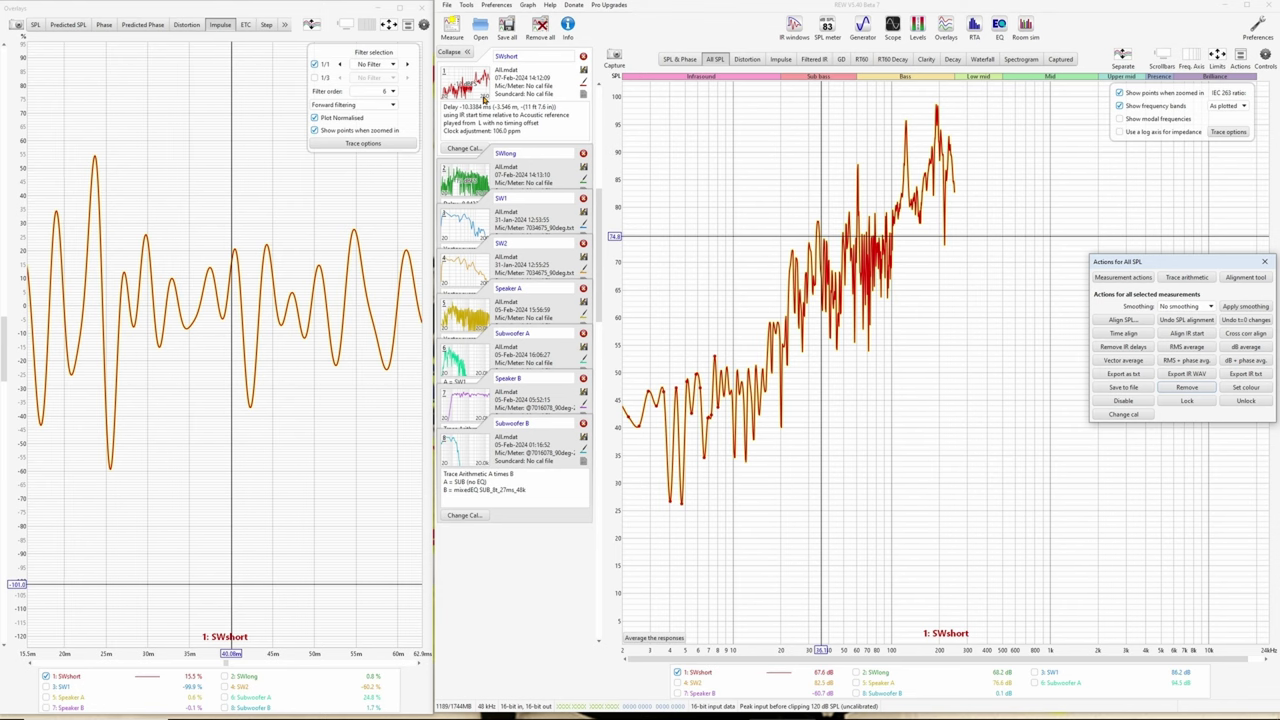
- Set the end frequency of the measurement sweep to 200 Hz, and close the measurement setup without measuring
click(452, 28)
click(760, 352)
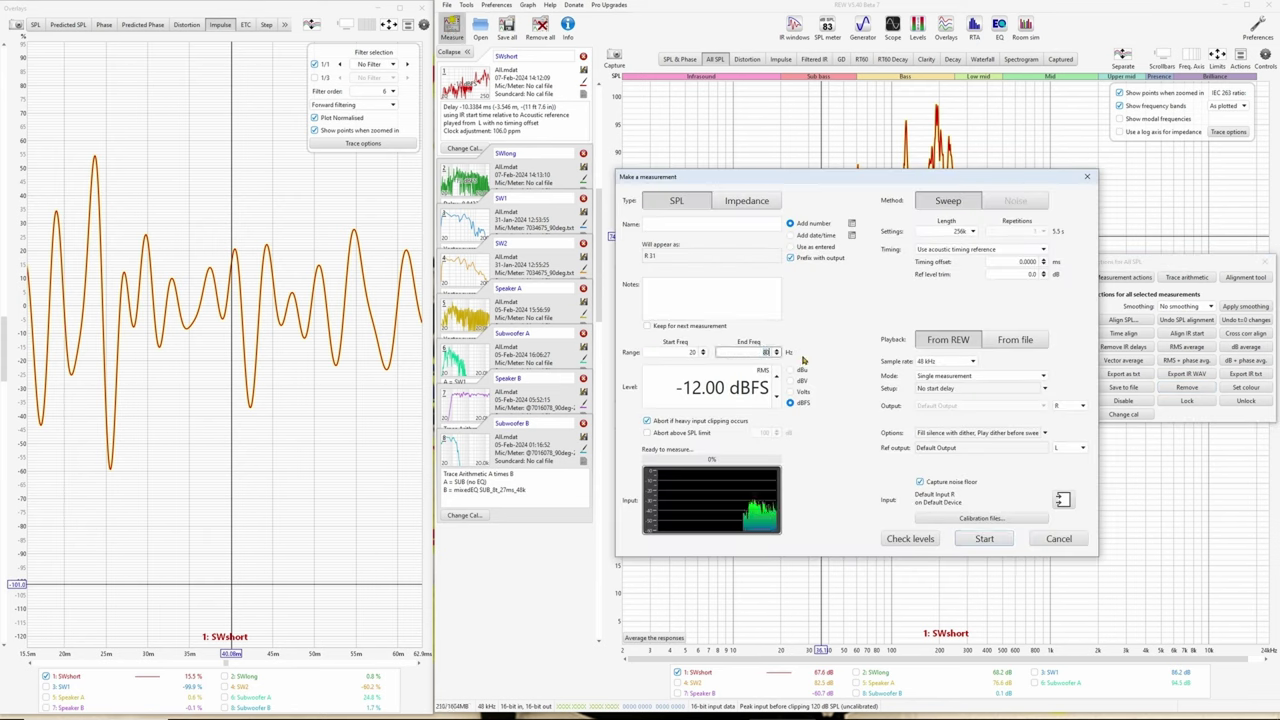
text(200)
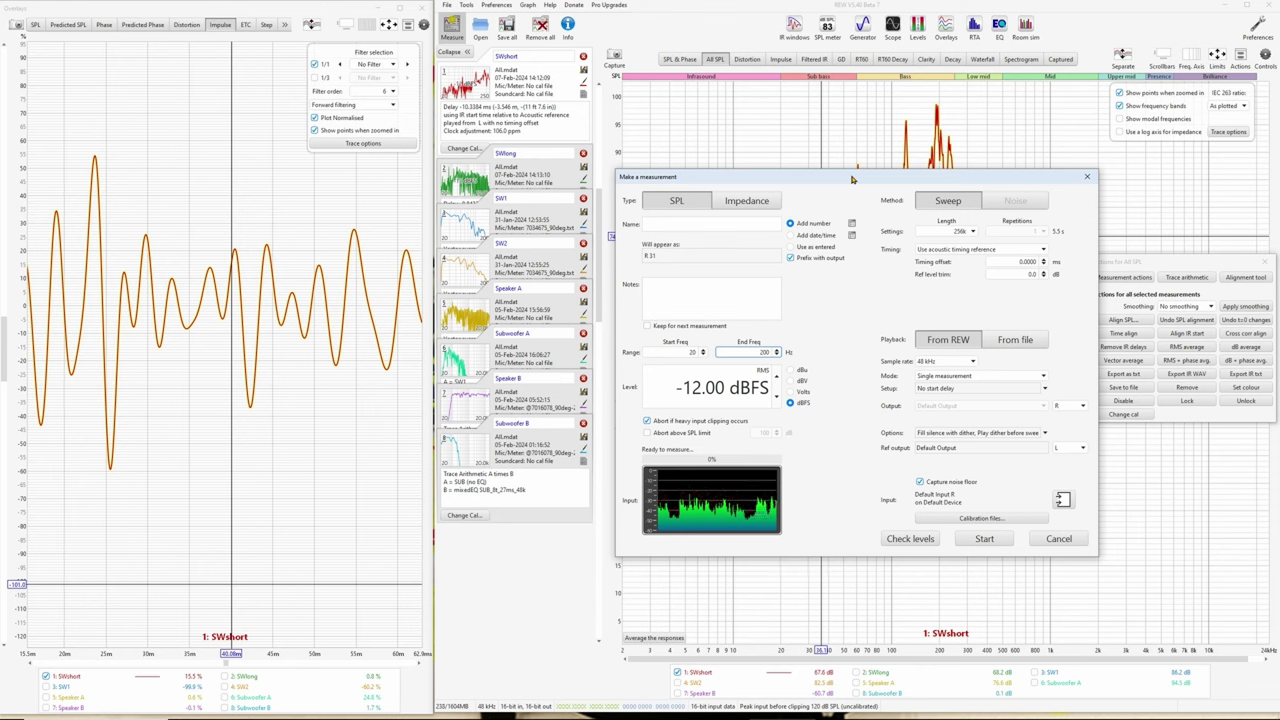
click(1056, 538)
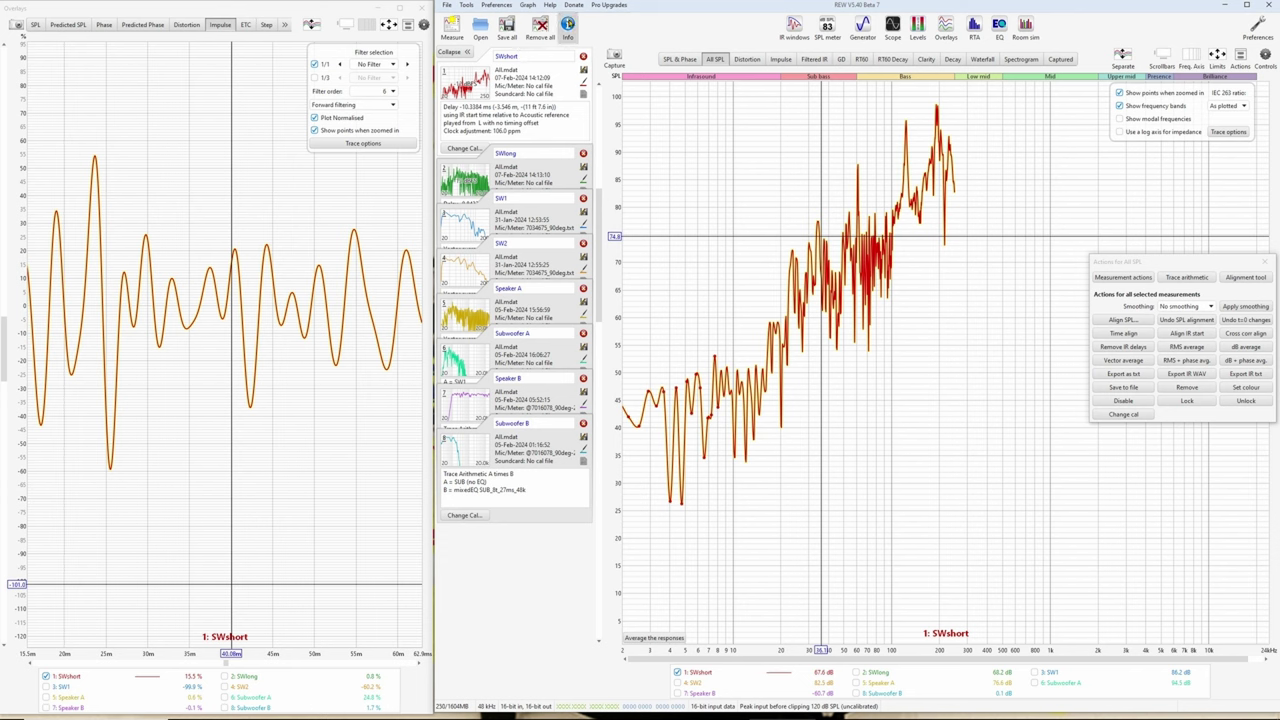
- Compare the sample rate and frequency range in the measurement info of SWshort and SWlong
click(567, 27)
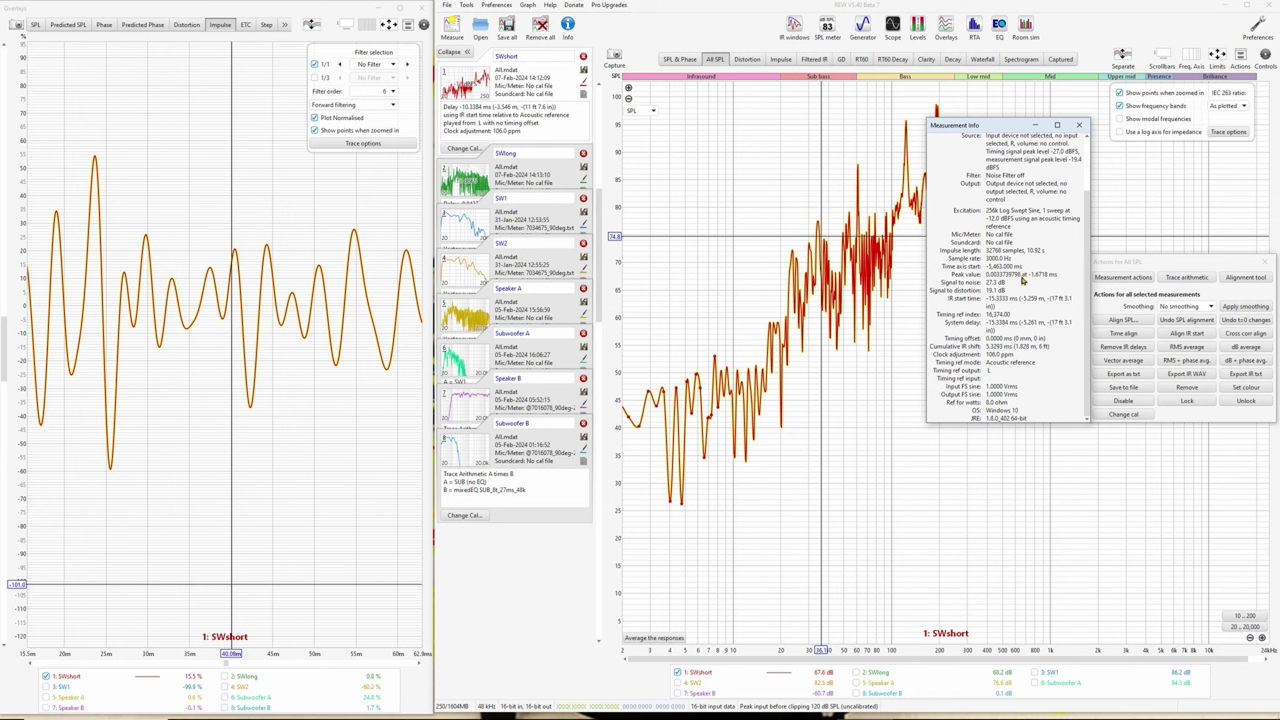
drag(1025, 421, 1029, 497)
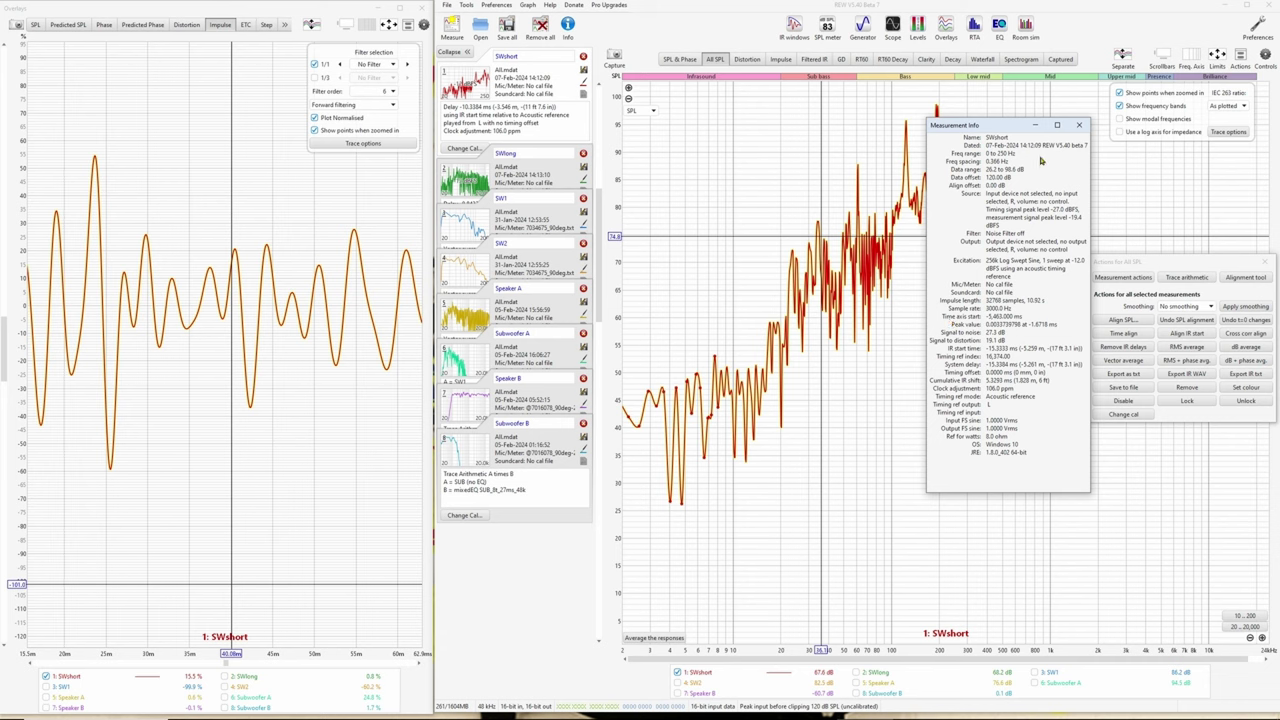
click(537, 176)
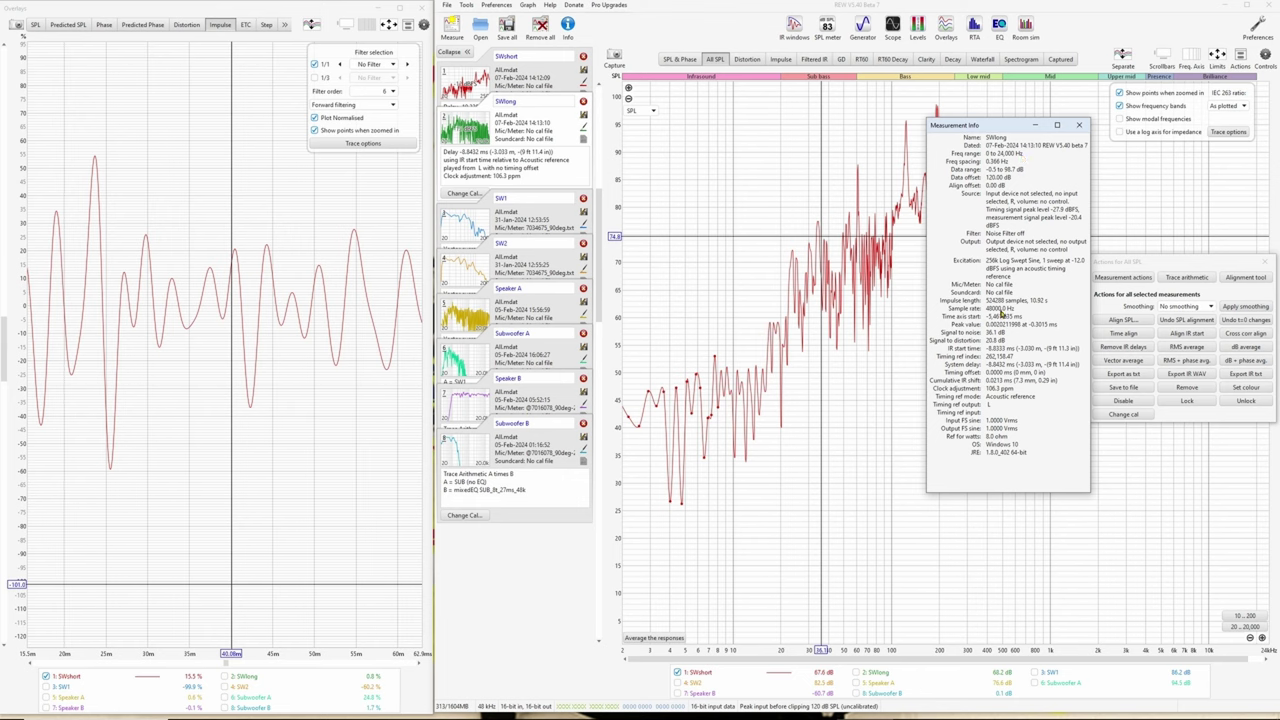
click(1080, 127)
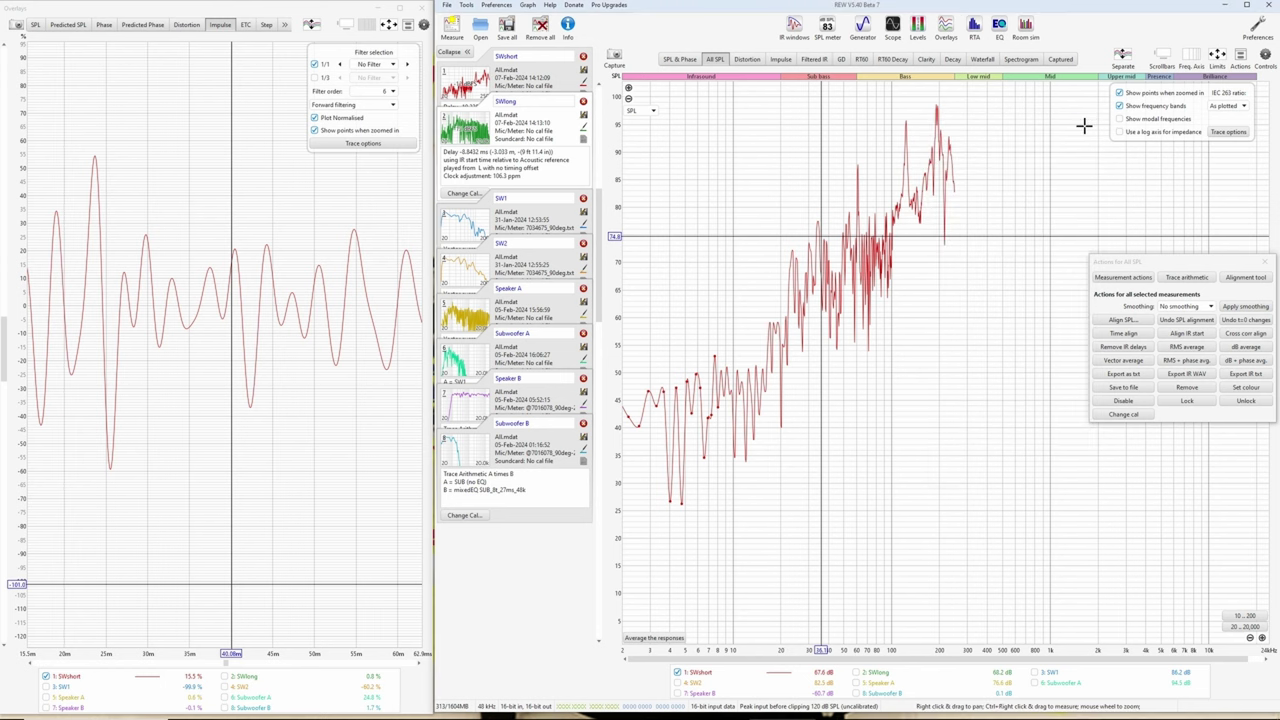
- Show SWlong together with SWshort in the All SPL graph, and try to align them with cross correlation alignment
click(525, 176)
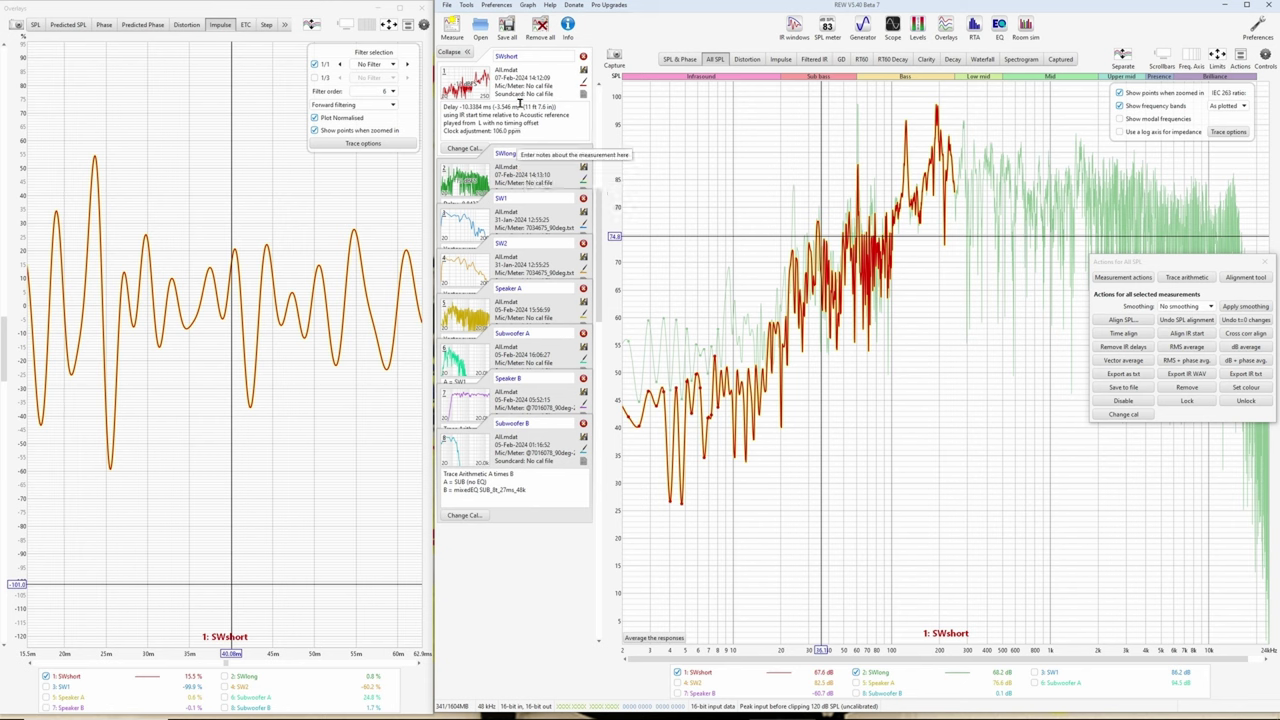
click(1236, 334)
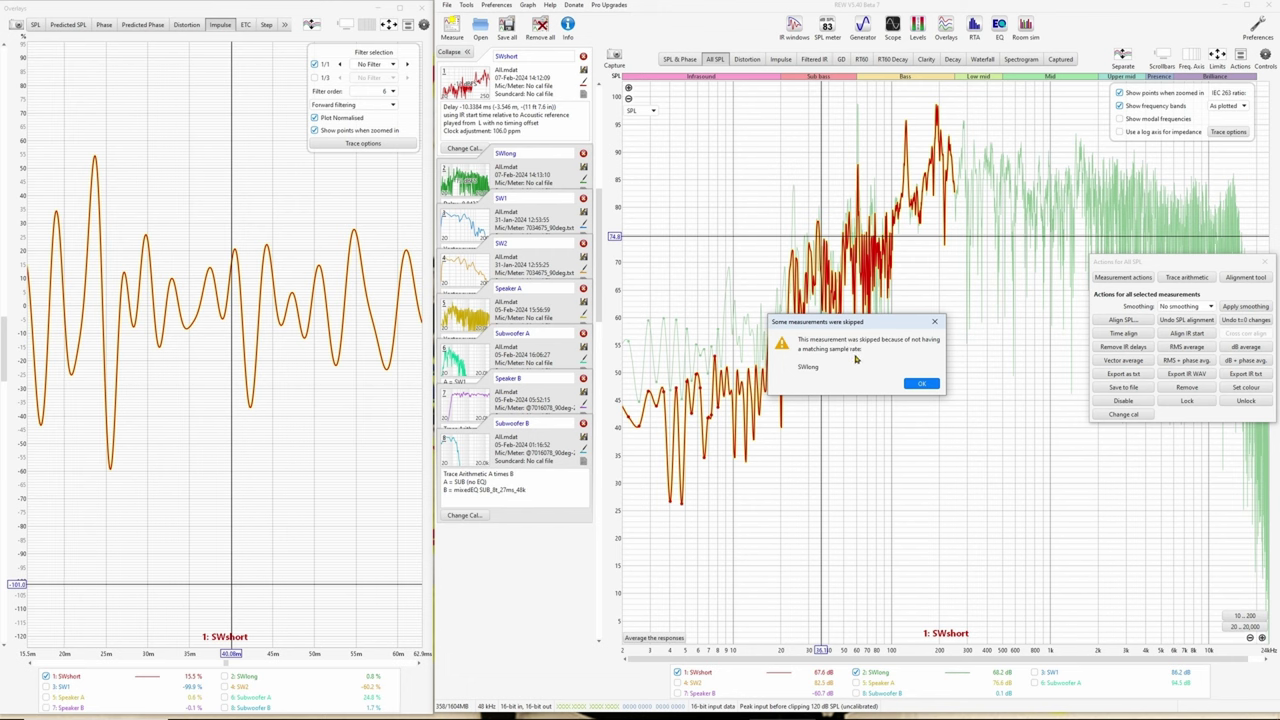
click(918, 384)
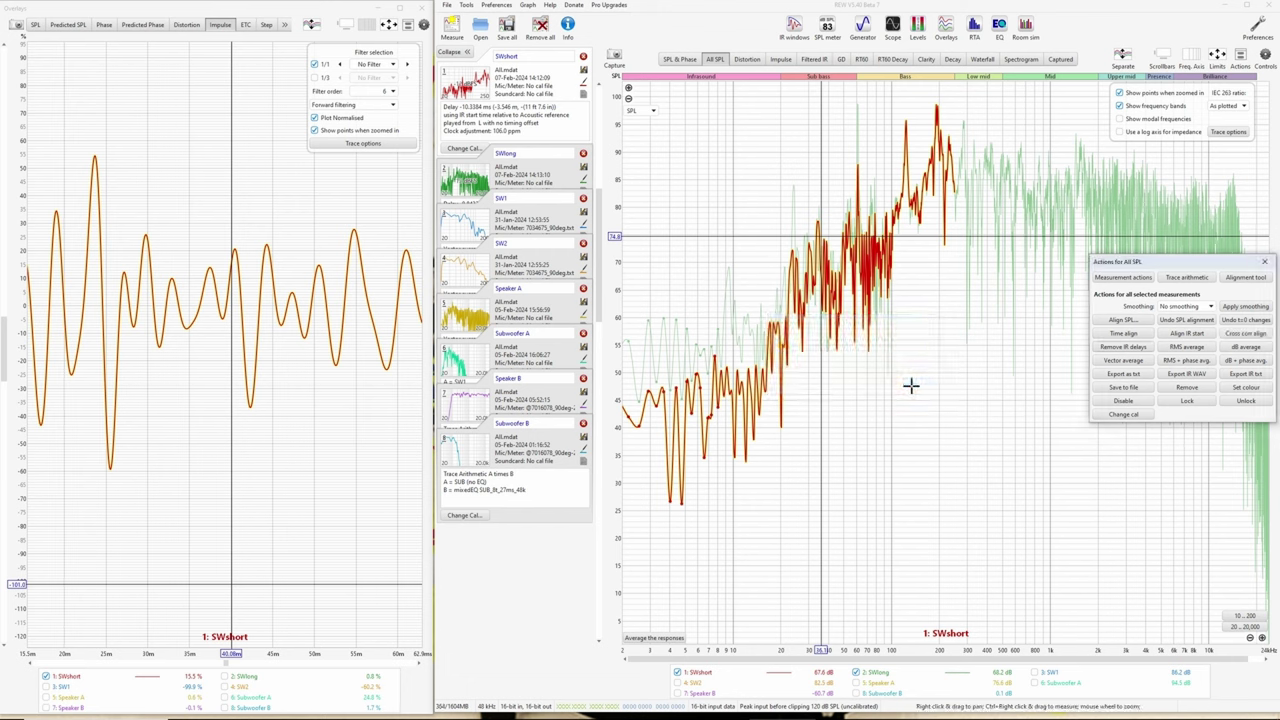
- Open trace arithmetic and examine the operations offered for SWshort, including Merge B to A
click(1188, 277)
click(1202, 593)
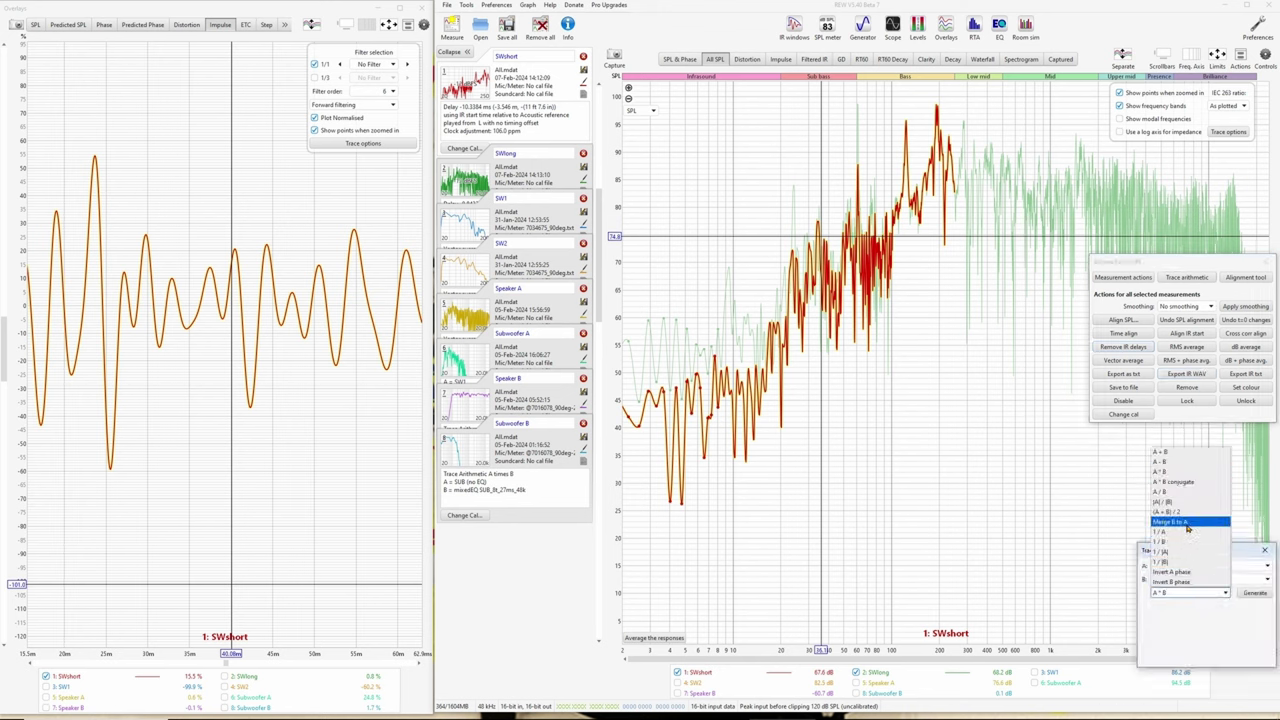
key(Escape)
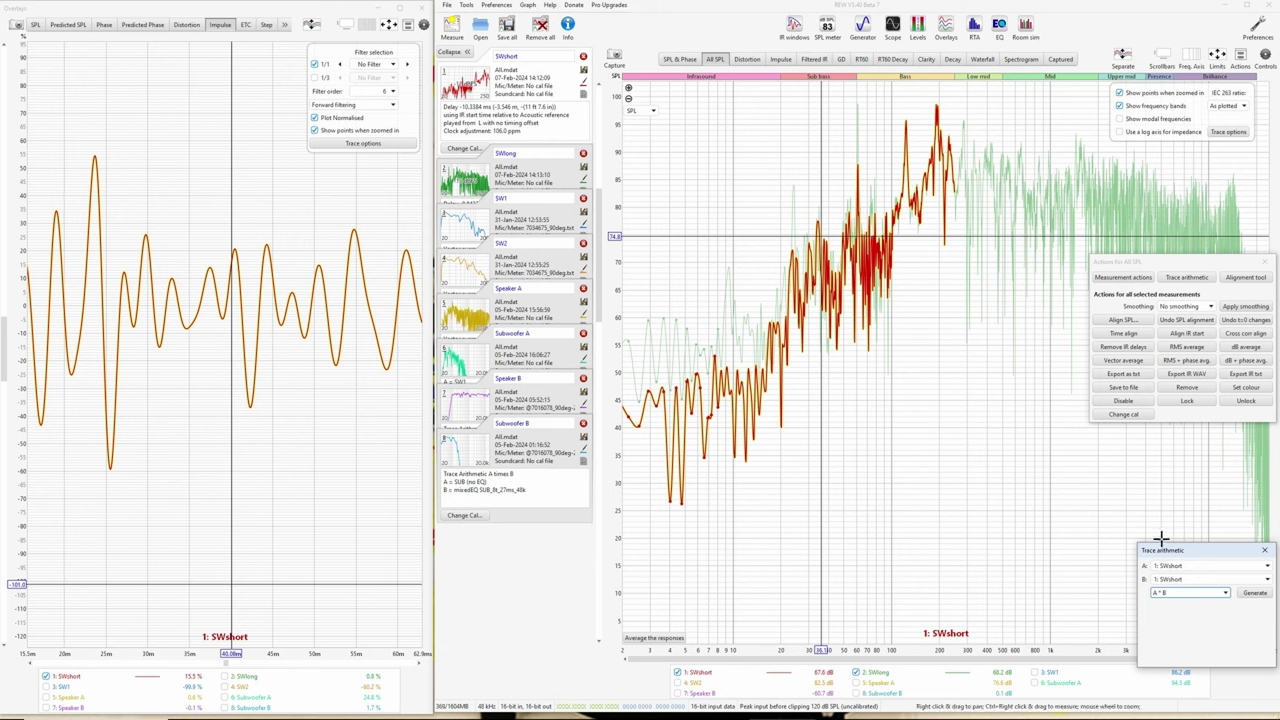
click(1041, 8)
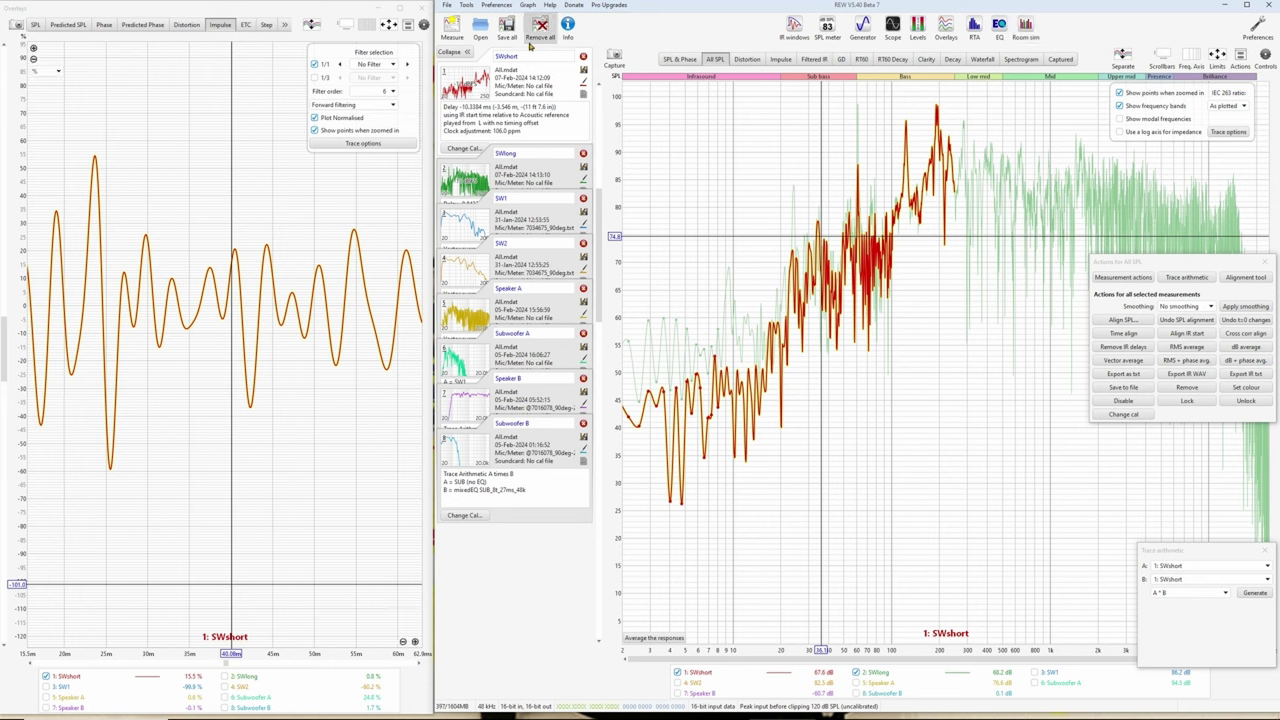
- Check the sweep range in the measurement setup, and examine the Decimate IR option in the Analysis preferences
click(452, 28)
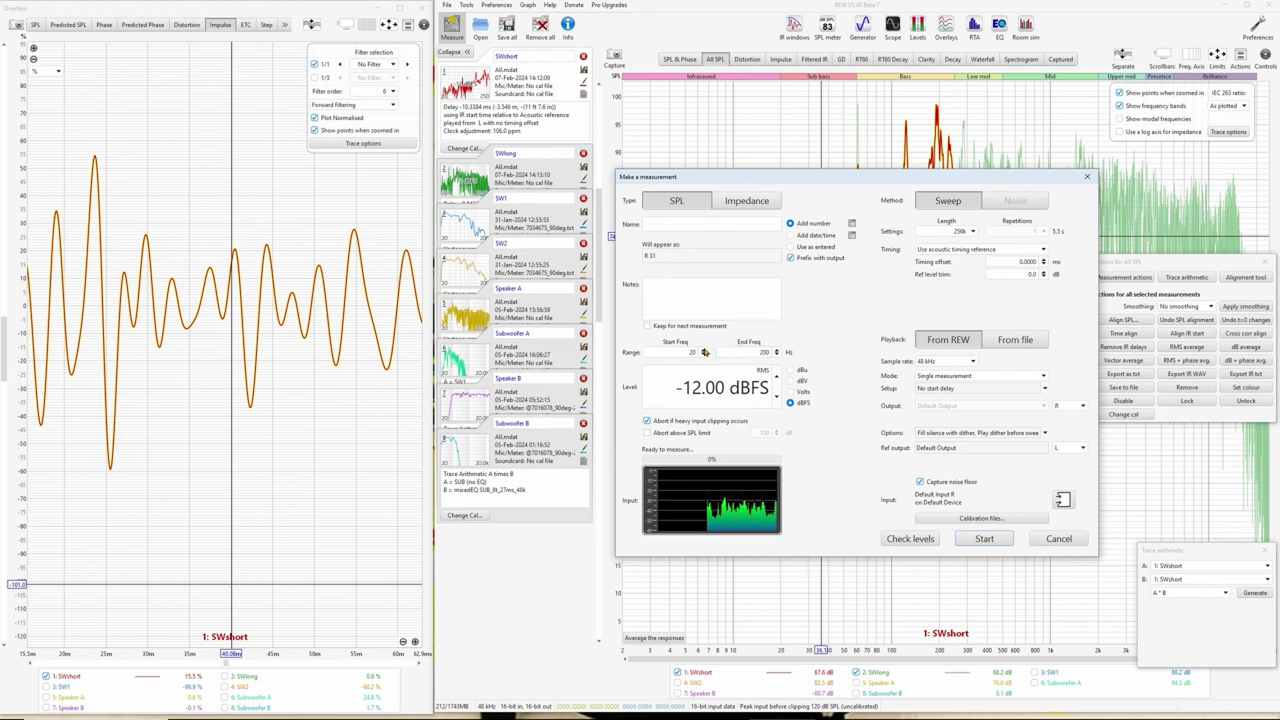
click(1058, 538)
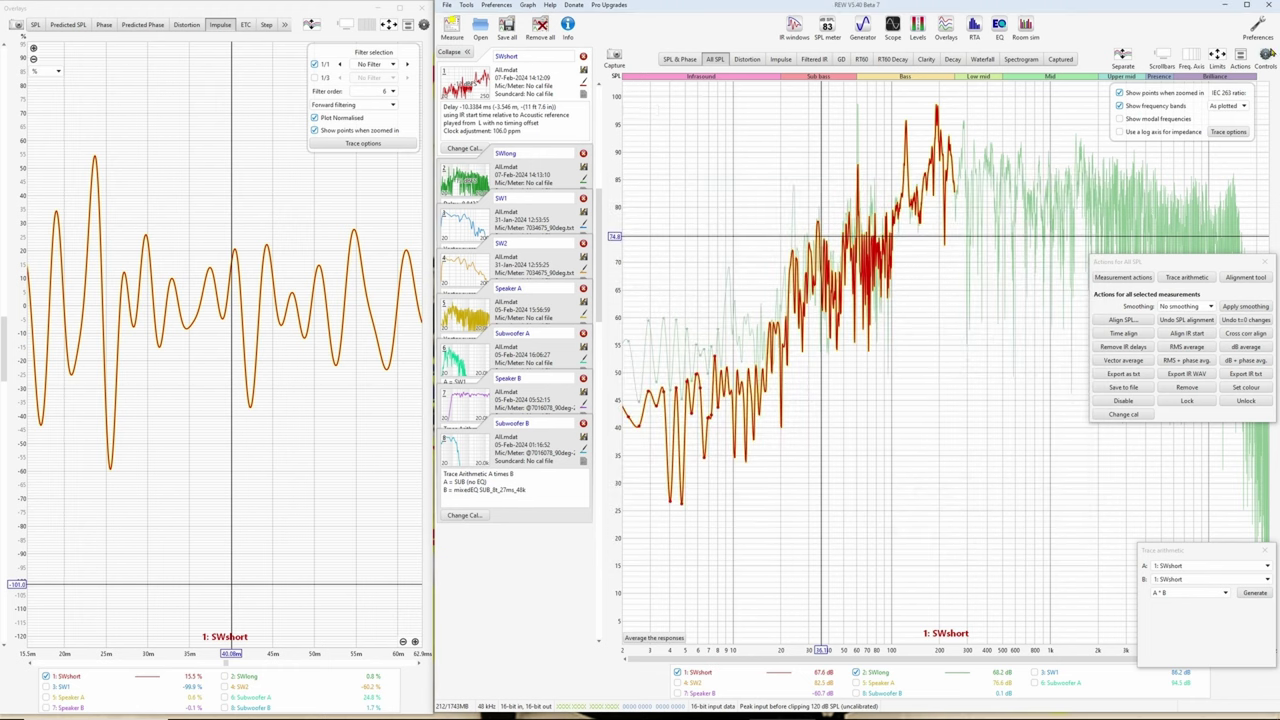
click(1257, 28)
click(746, 319)
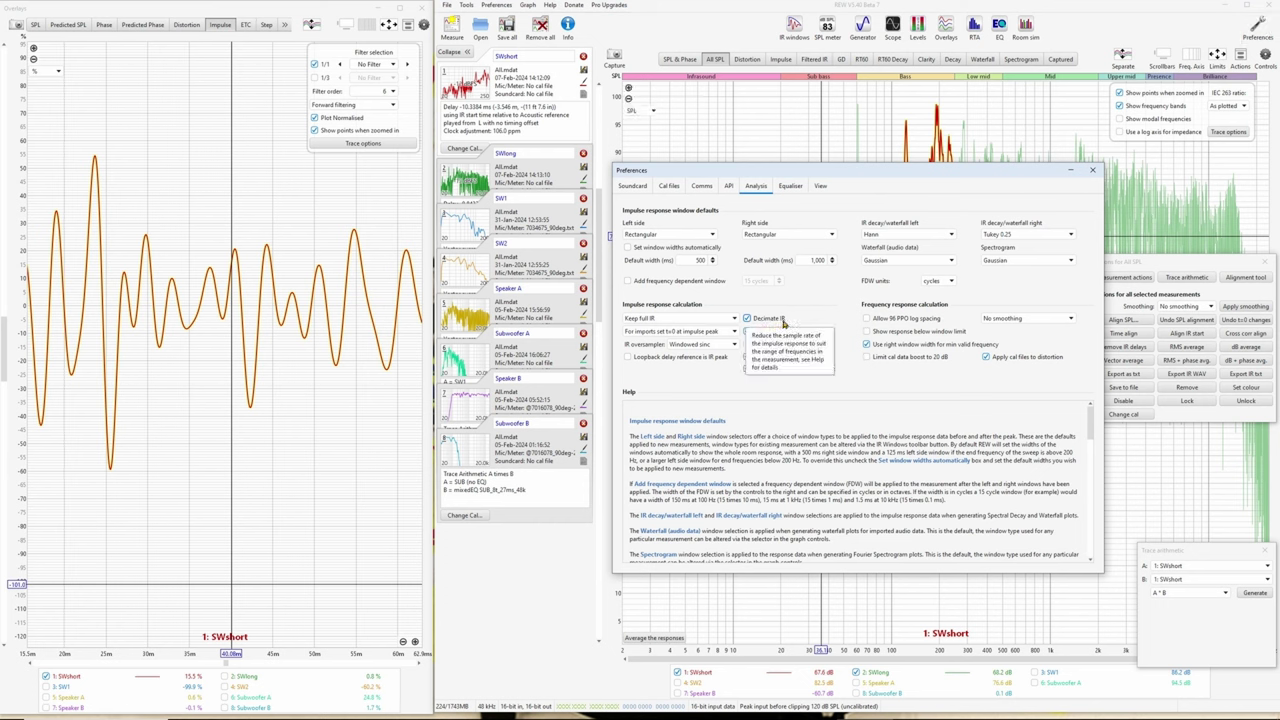
click(780, 319)
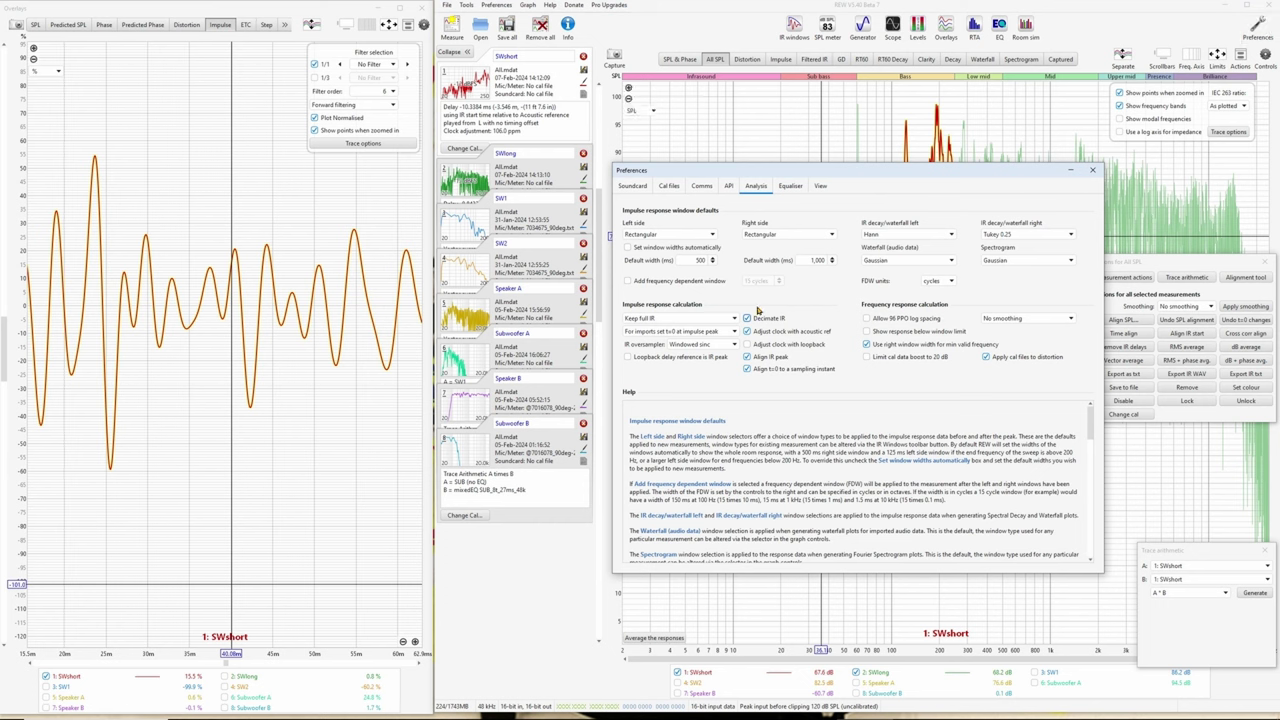
- Disable Decimate IR in the Analysis preferences and close the preferences
click(748, 318)
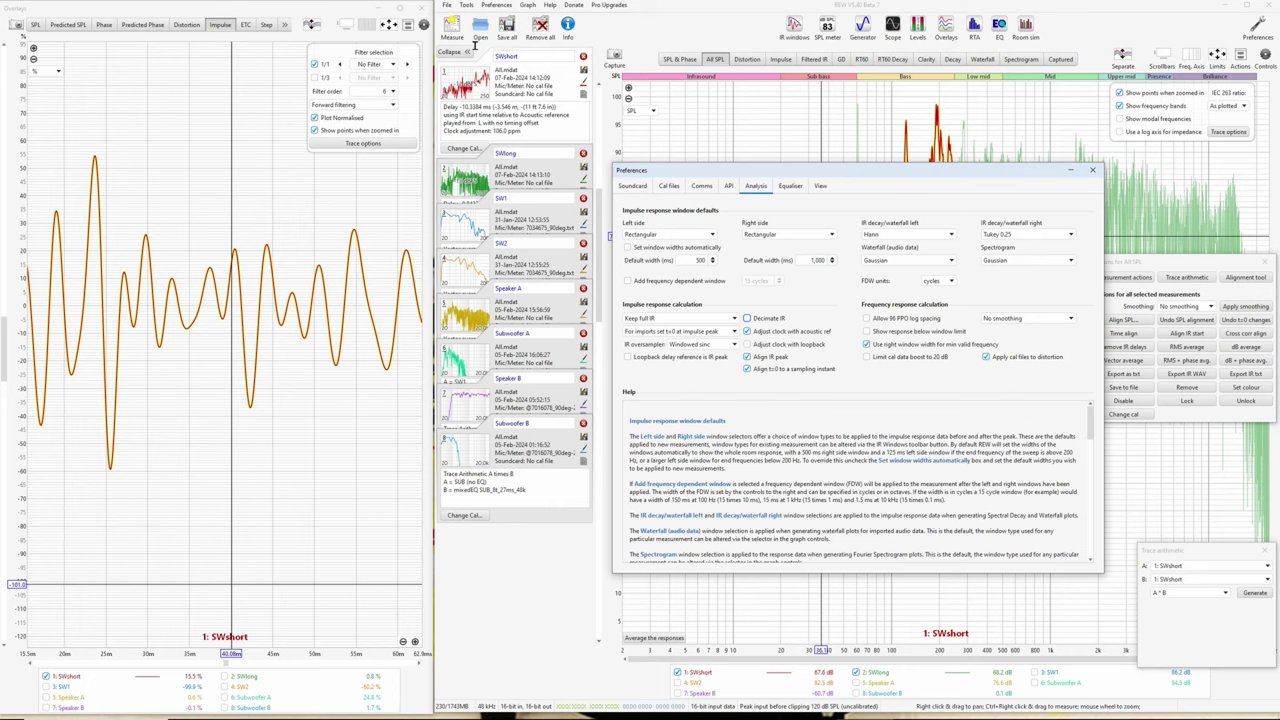
click(1092, 170)
- In the measurement setup, use the acoustic timing reference and set both the output and the reference output channel to R
key(ctrl+m)
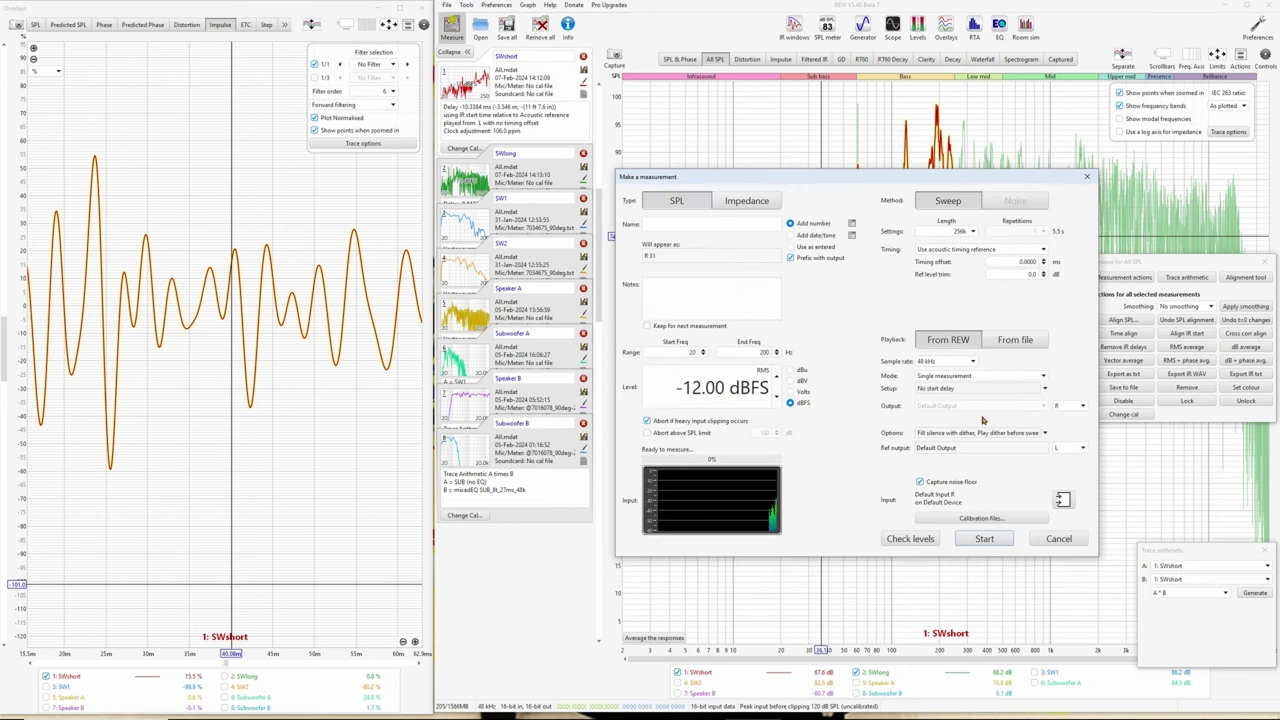
click(1012, 251)
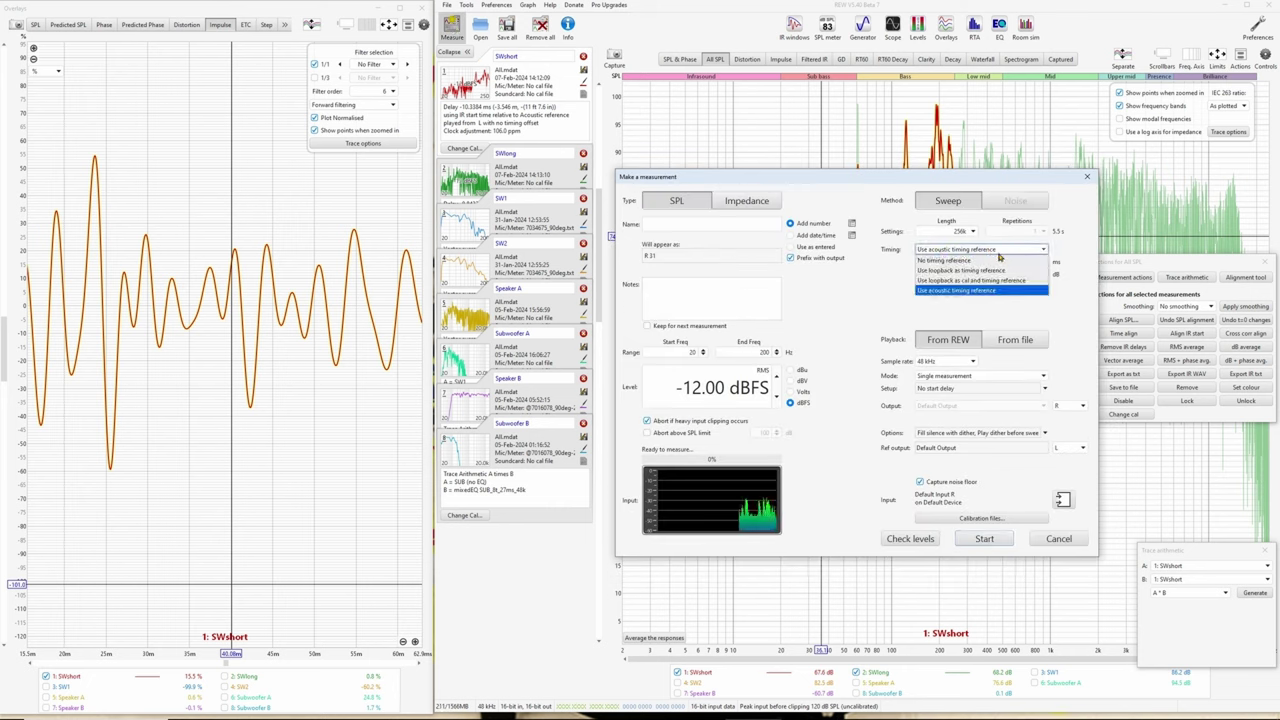
click(963, 291)
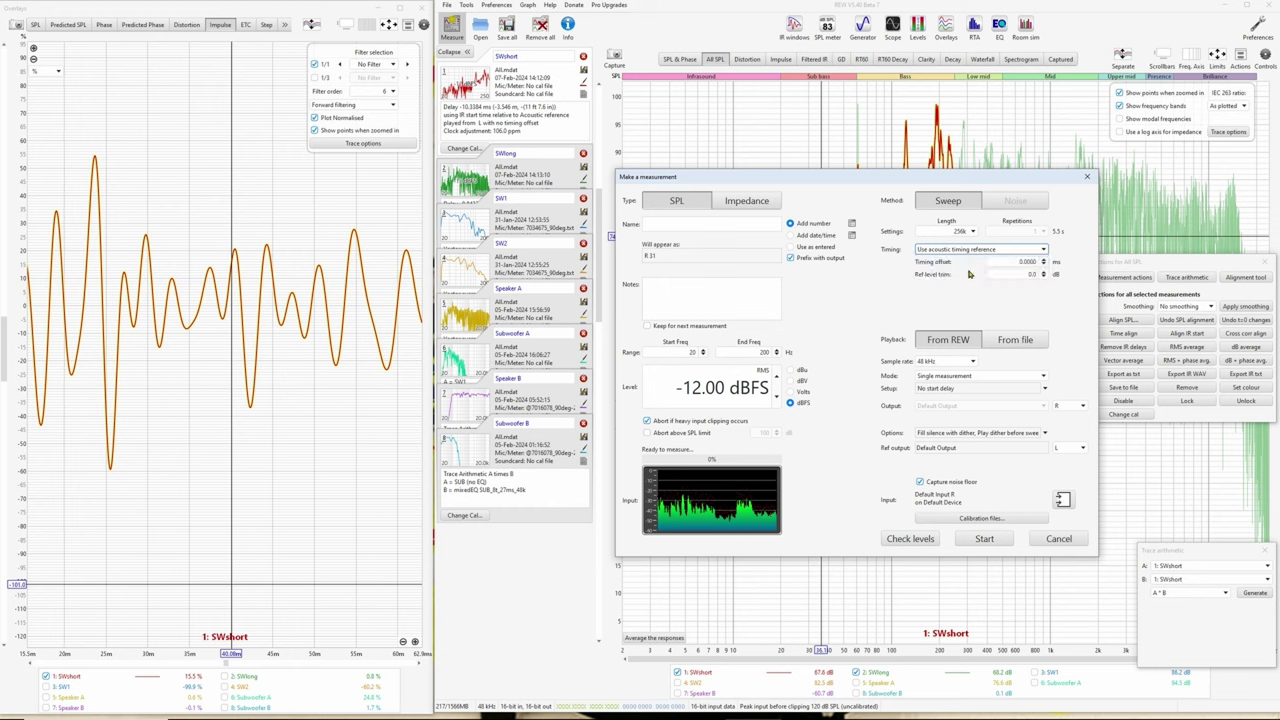
click(1077, 452)
click(1070, 469)
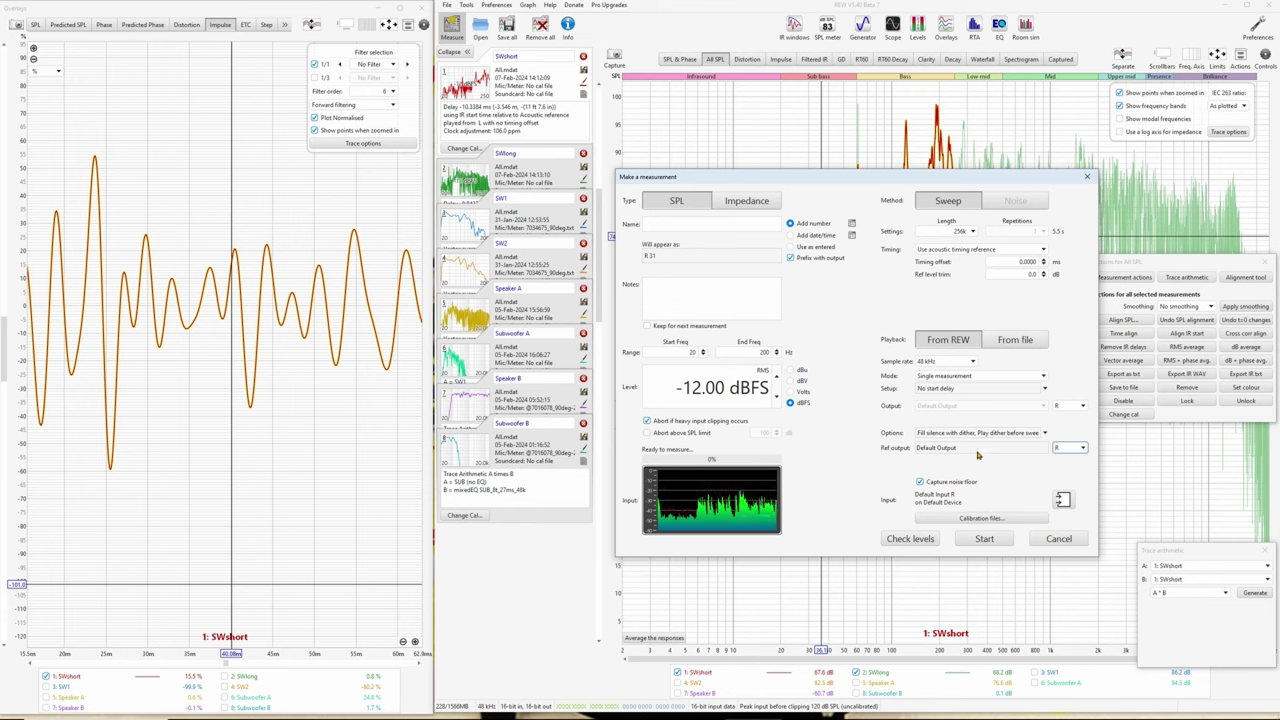
click(1069, 408)
click(1068, 437)
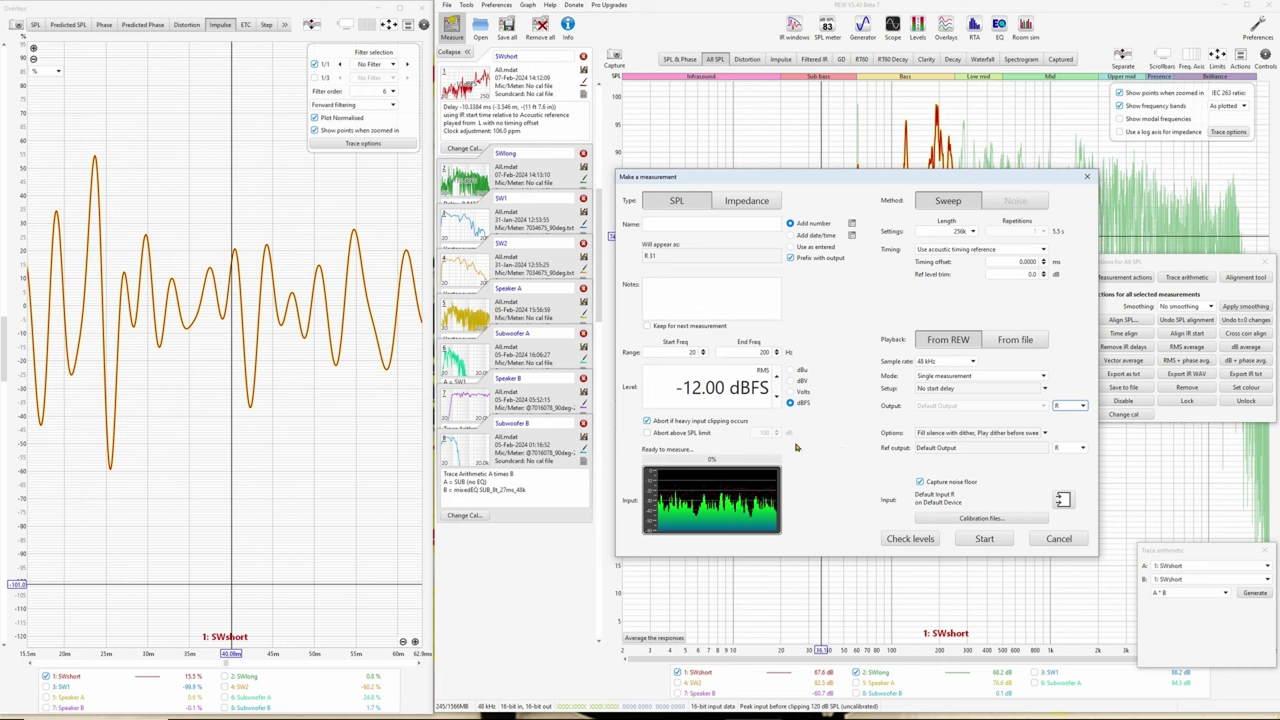
click(1087, 176)
- Examine the options for adjusting the clock with acoustic ref and with loopback in the Analysis preferences
click(1257, 30)
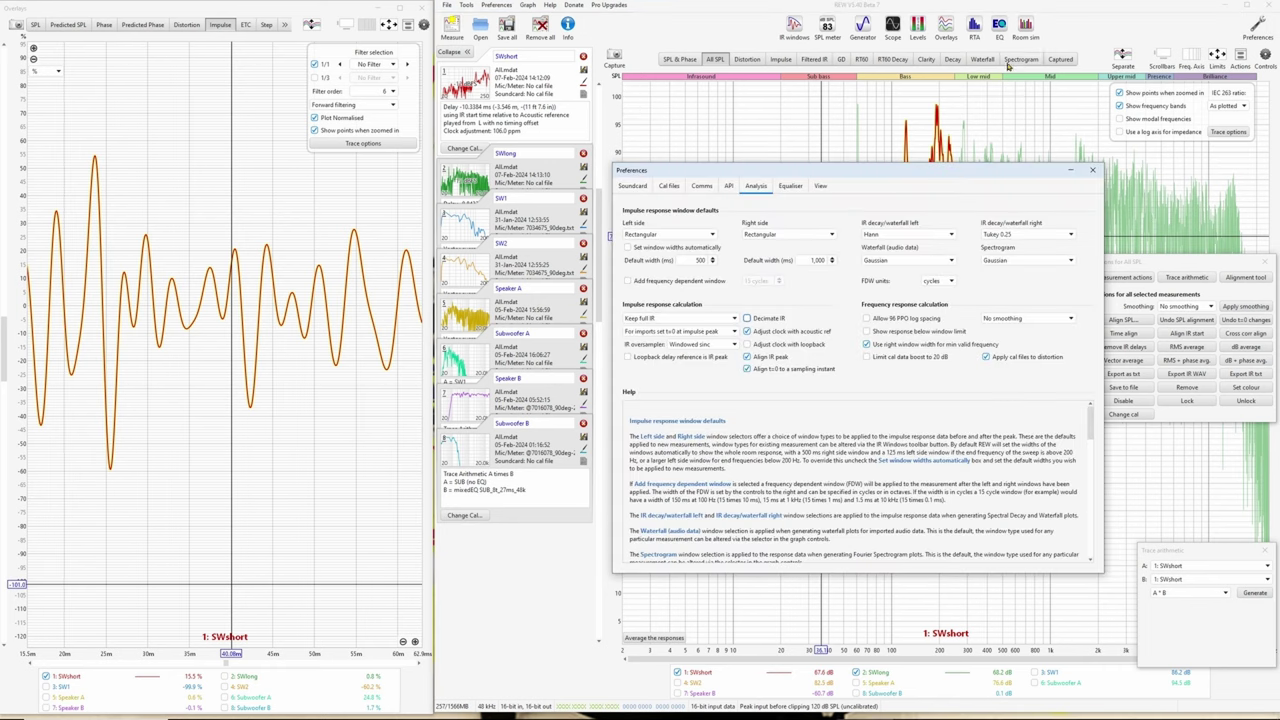
click(747, 344)
click(750, 331)
click(747, 344)
click(1095, 171)
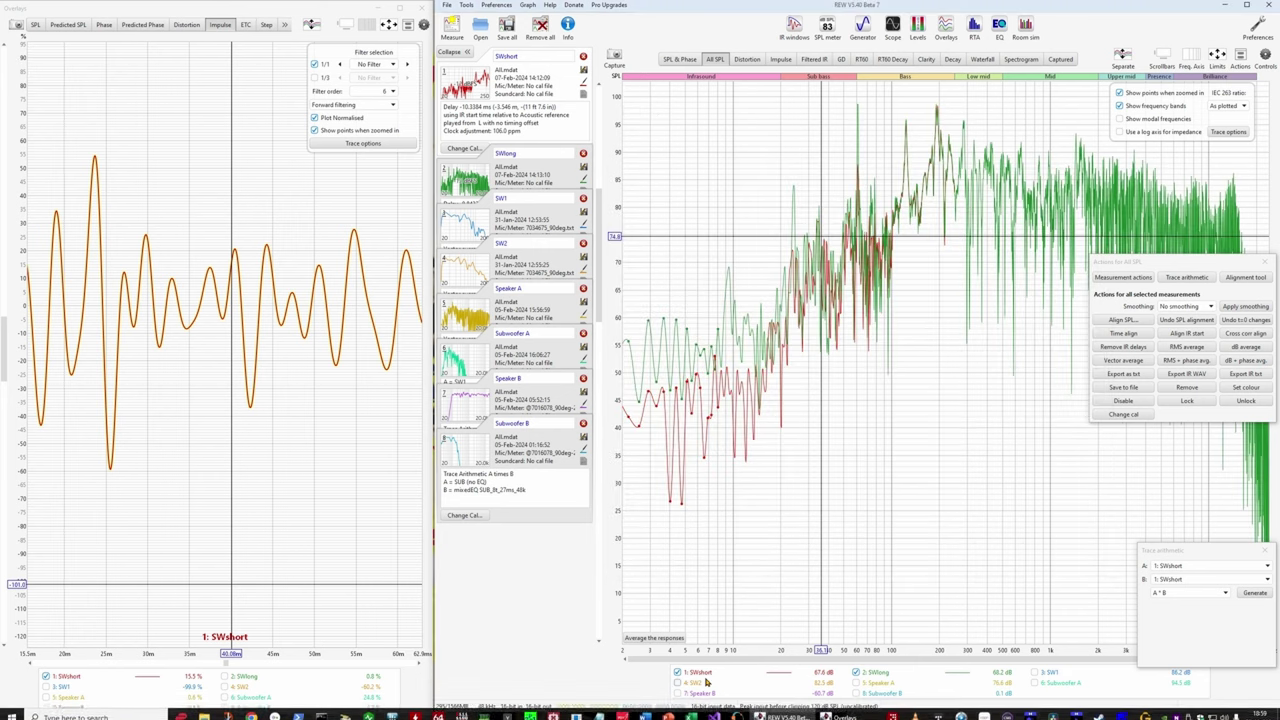
- Remove the SWshort and SWlong measurements
click(1198, 388)
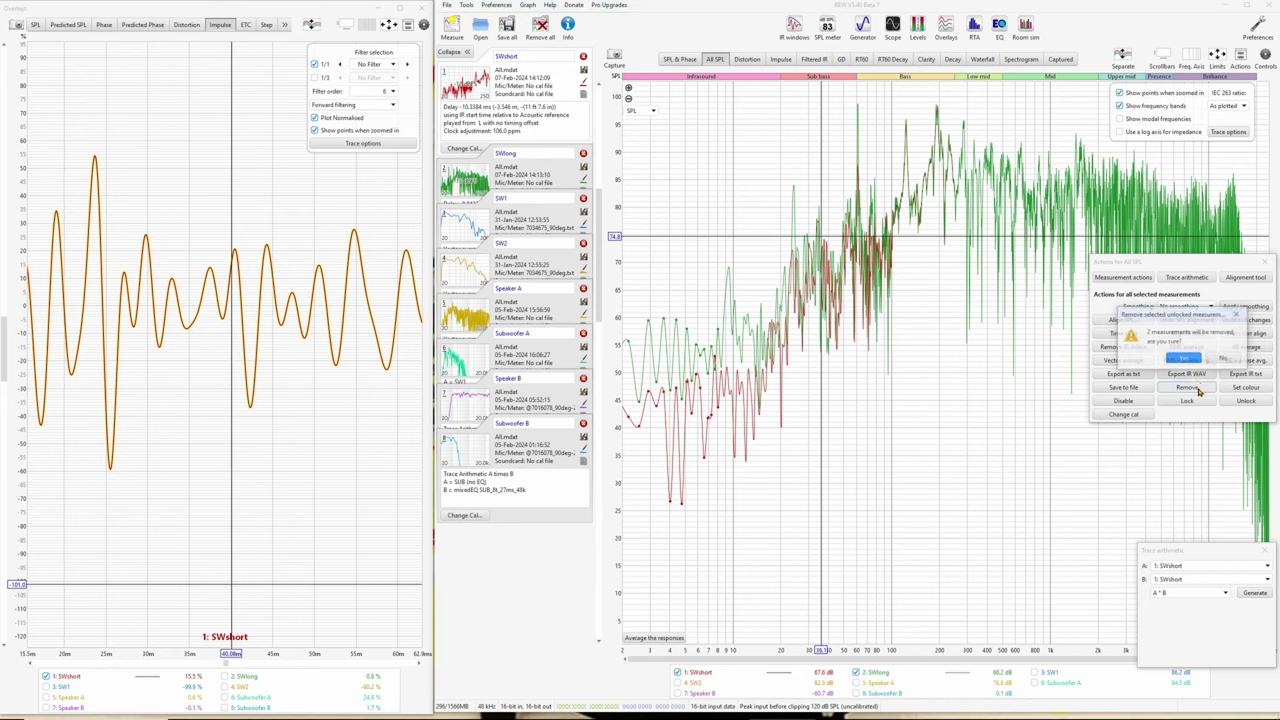
click(1186, 360)
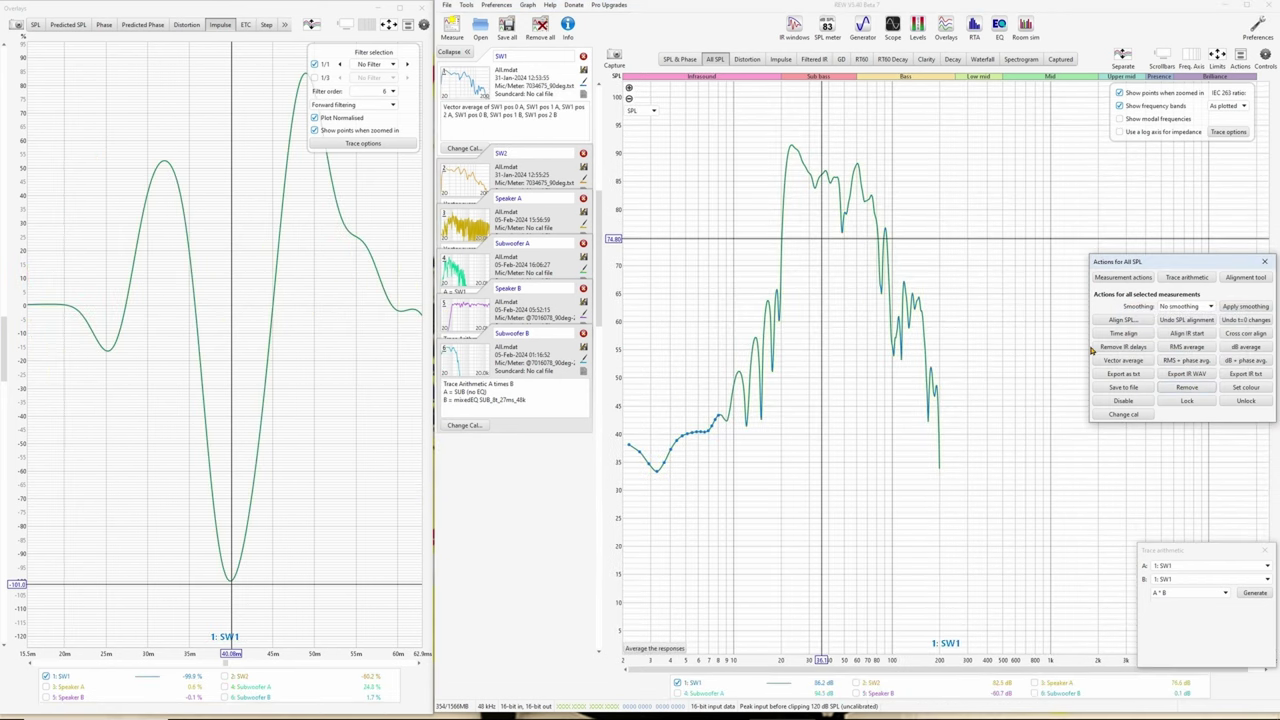
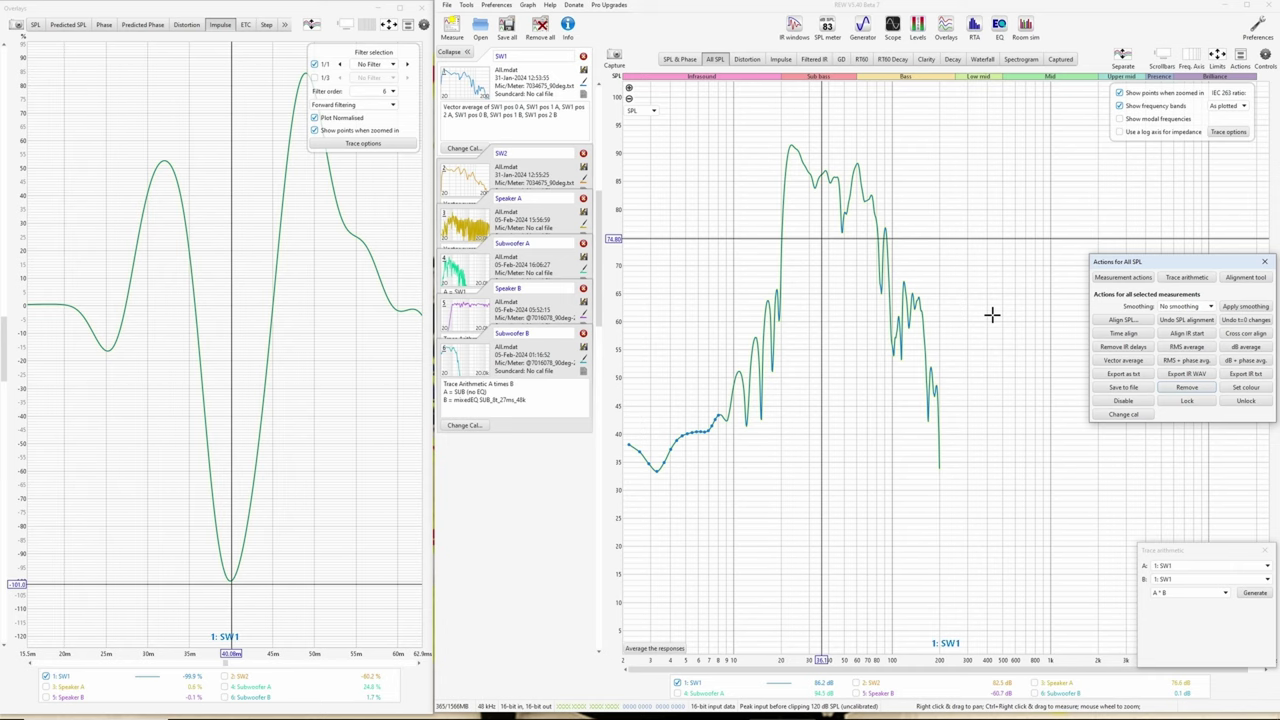
- Enable the LFE -10 dB option in the measurement setup and check the input levels
click(452, 28)
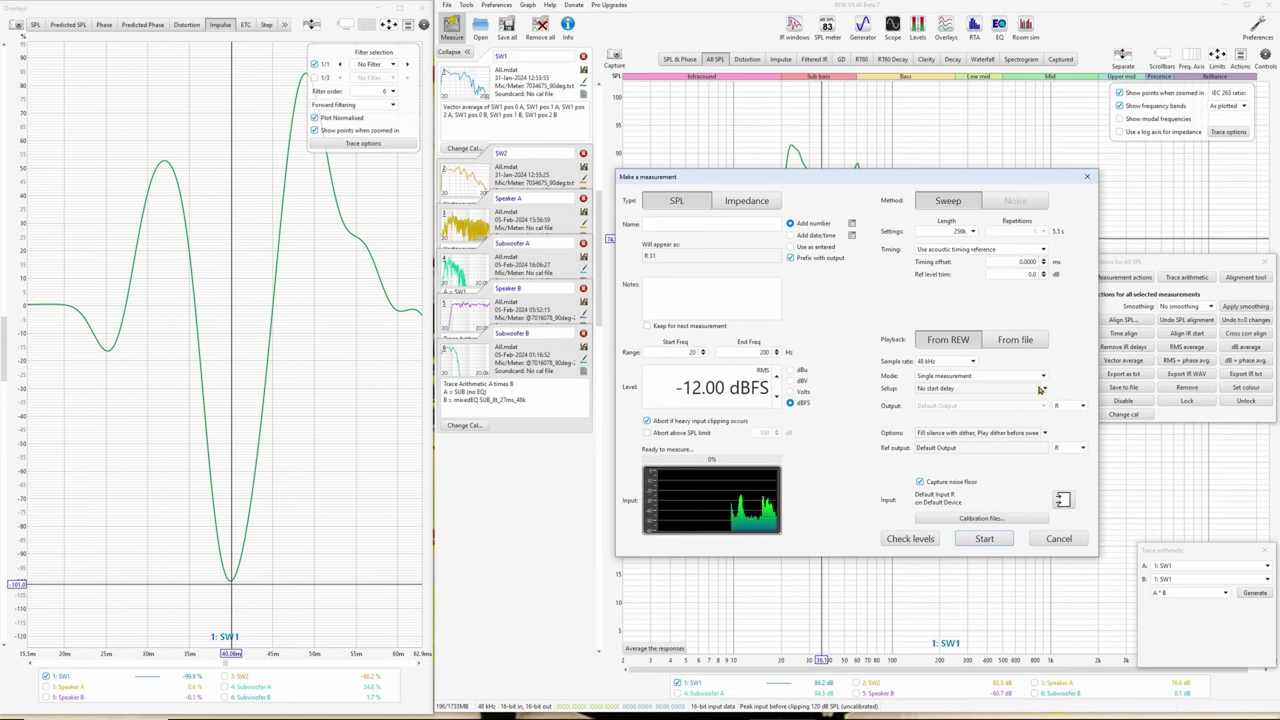
click(1040, 432)
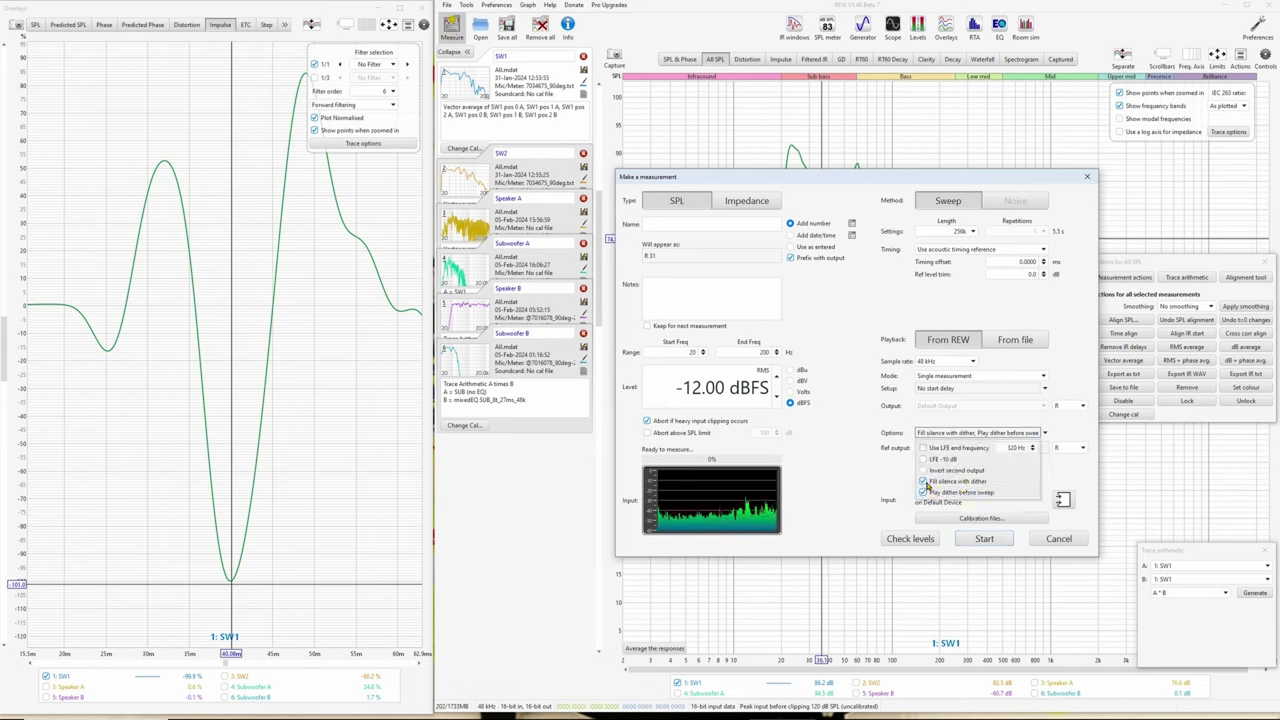
click(923, 459)
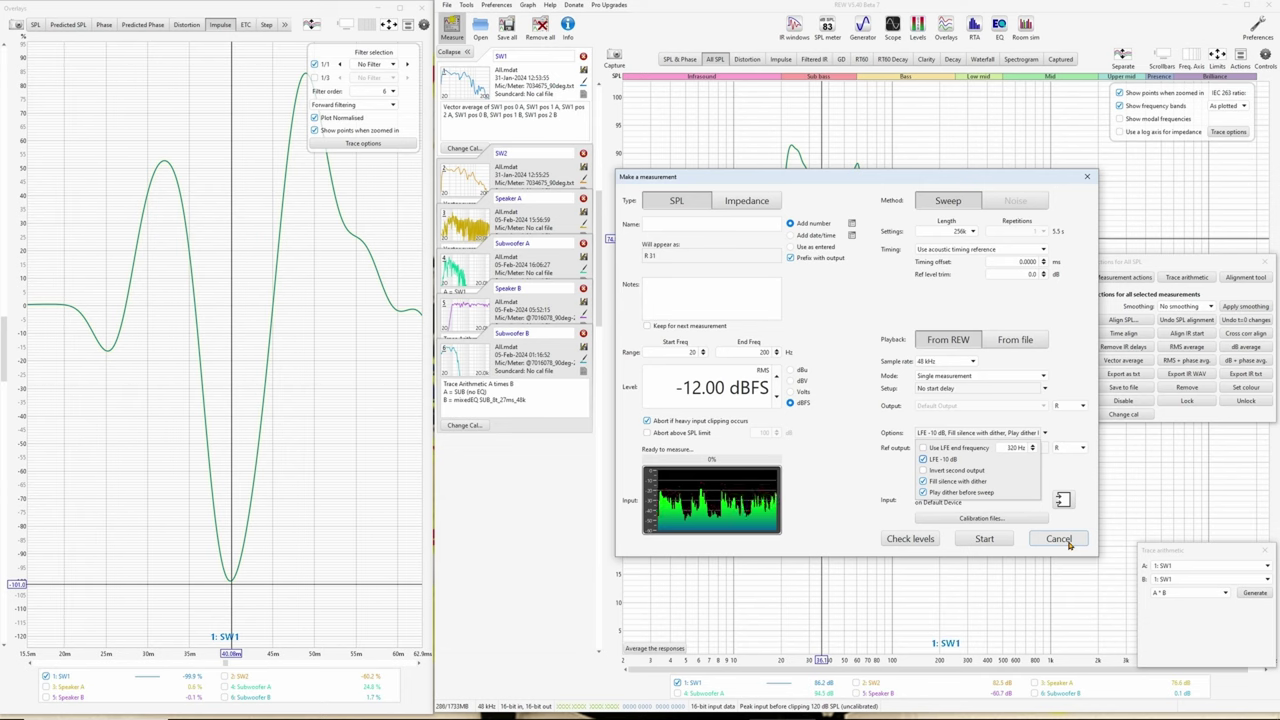
click(910, 539)
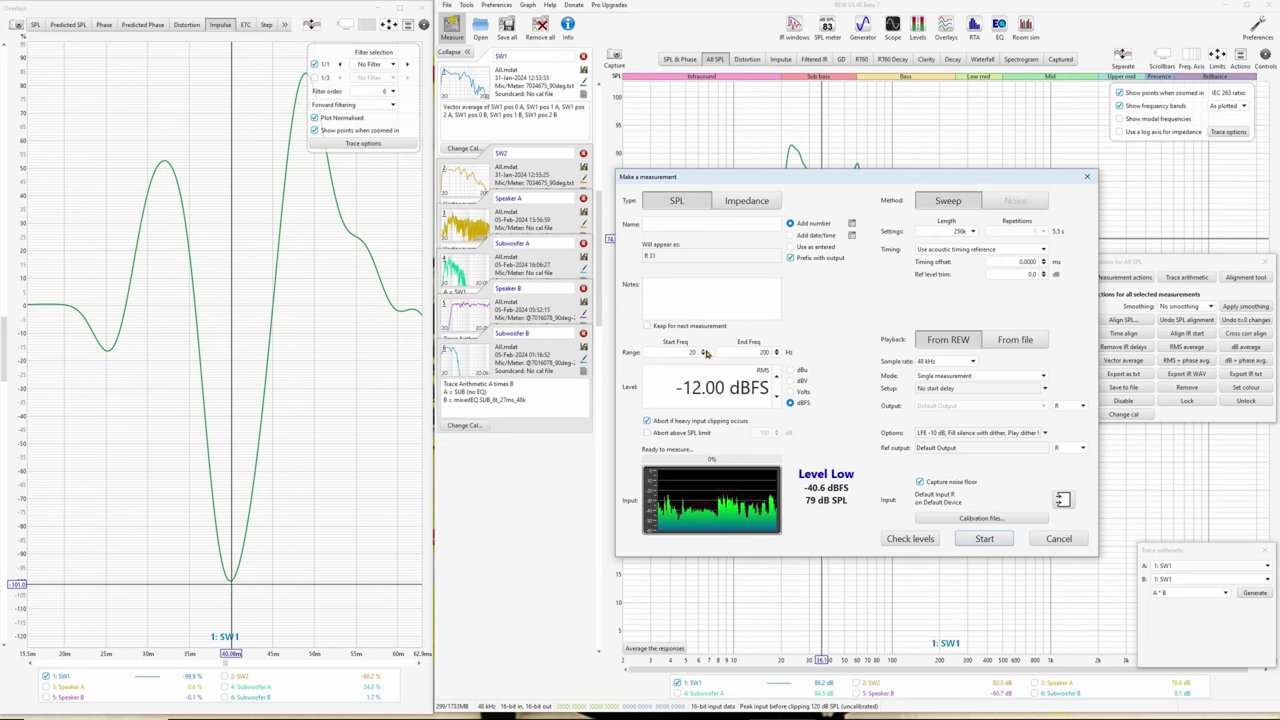
- Set the sweep range to 25 to 80 Hz, check the levels again, and leave the measurement setup without measuring
click(690, 352)
click(760, 352)
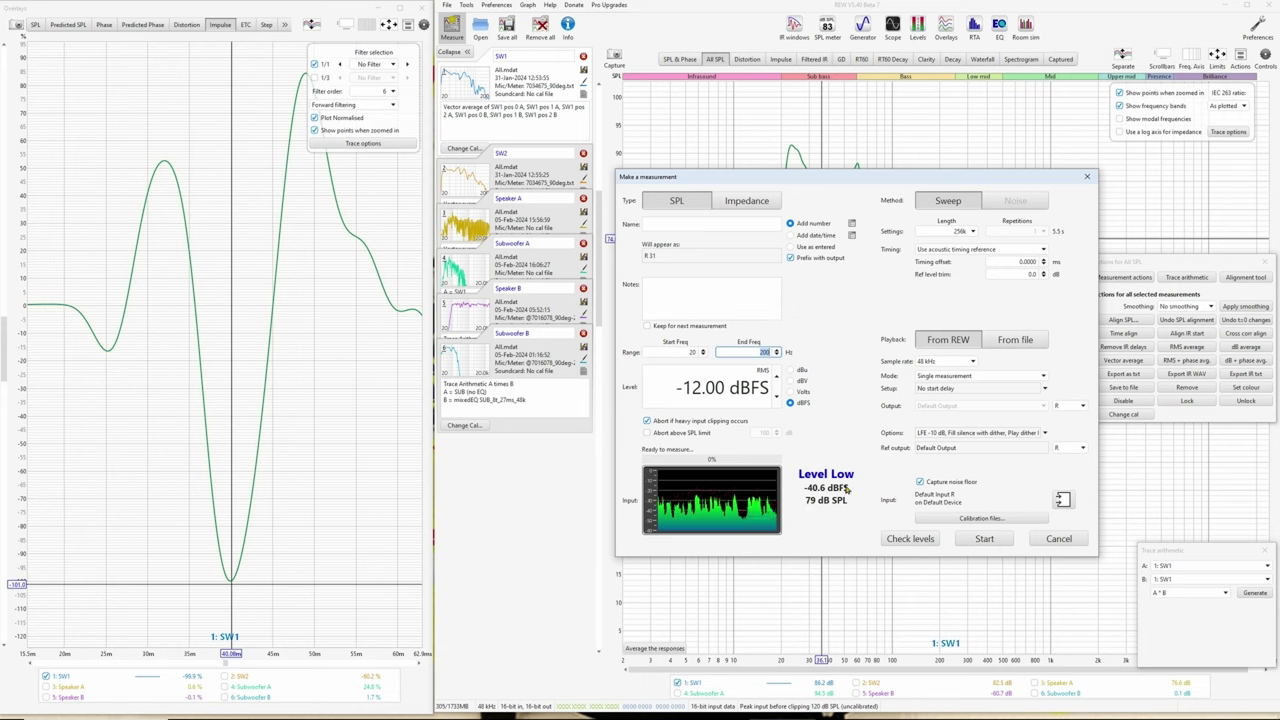
mouse_move(847, 488)
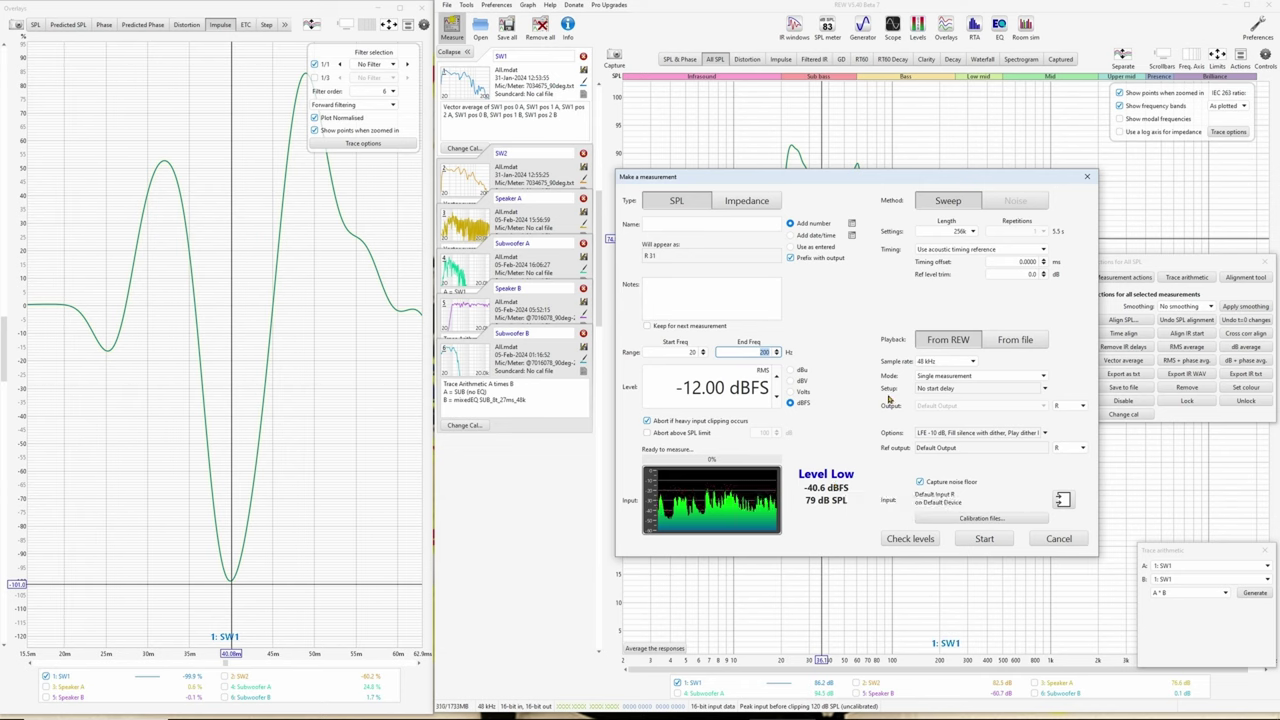
key(shift+Tab)
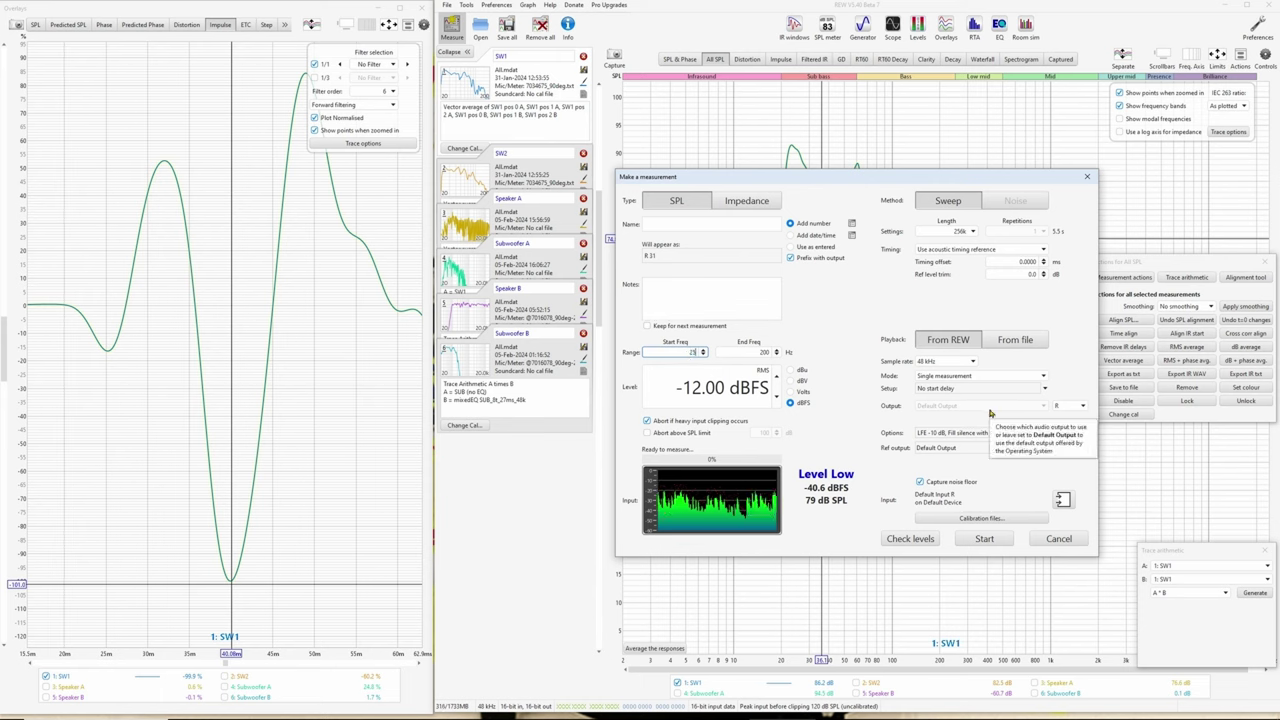
text(25)
key(Tab)
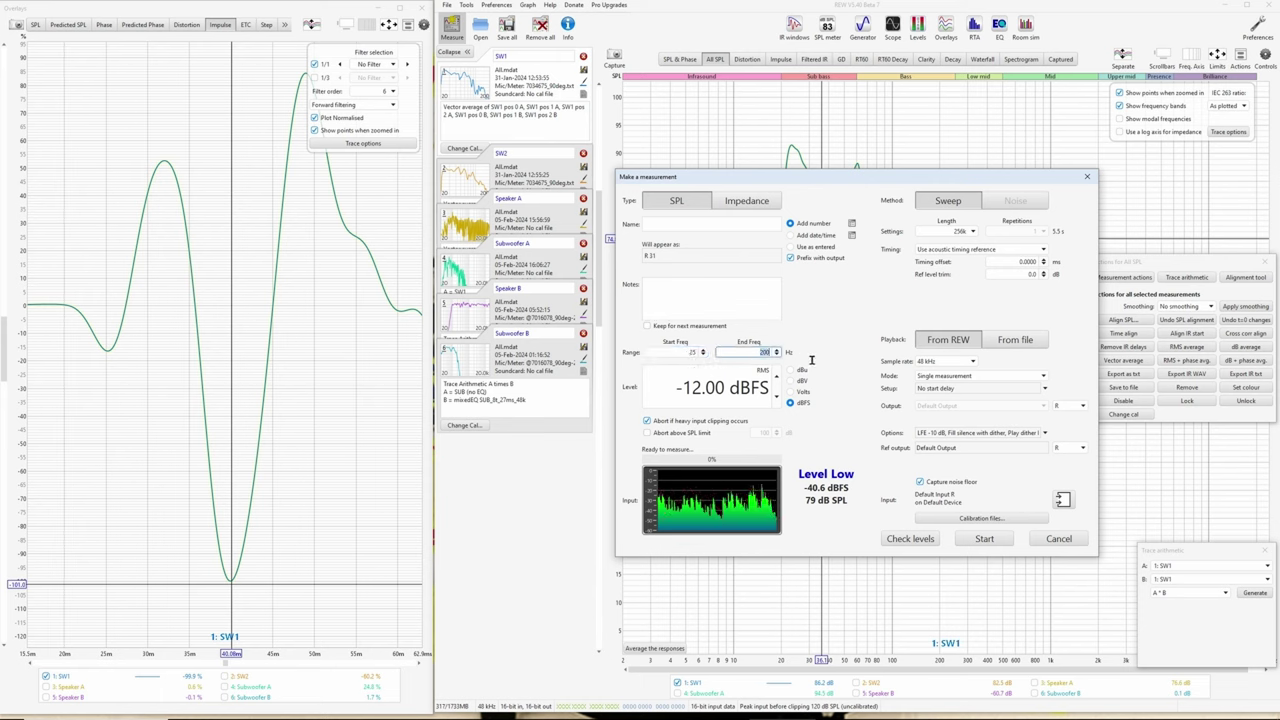
text(80)
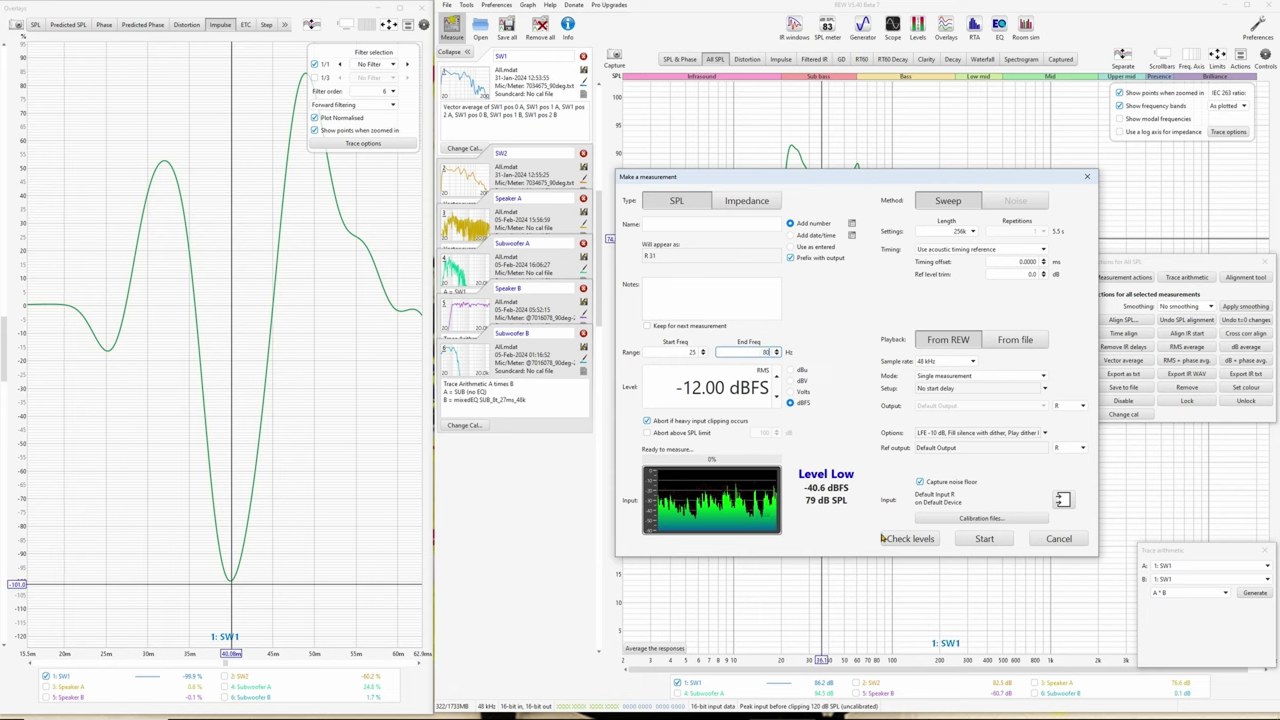
click(886, 539)
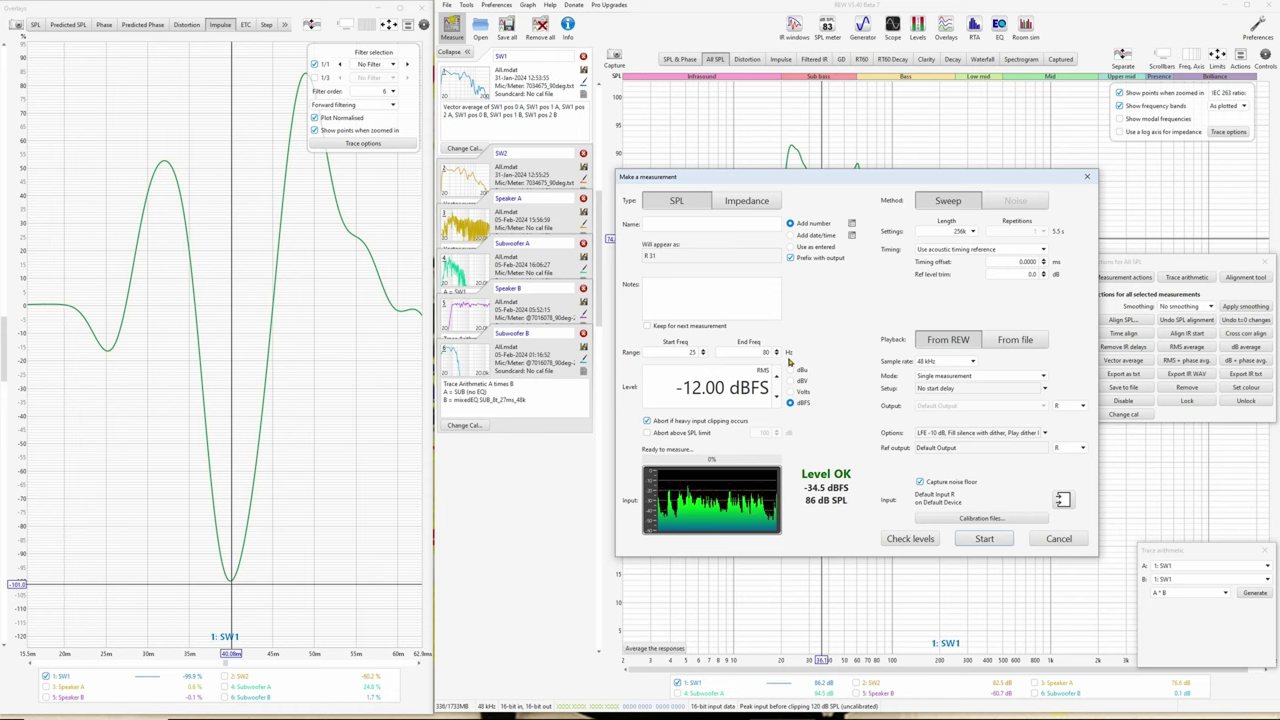
double_click(762, 350)
text(80)
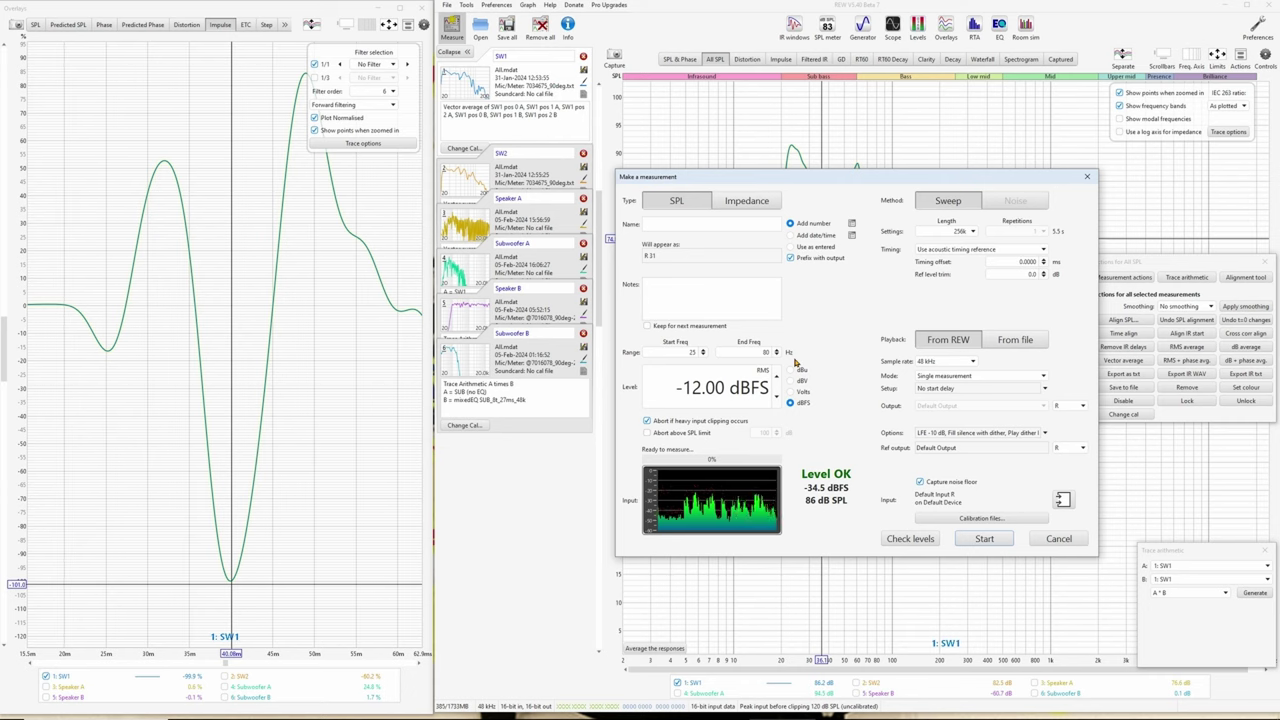
click(1050, 540)
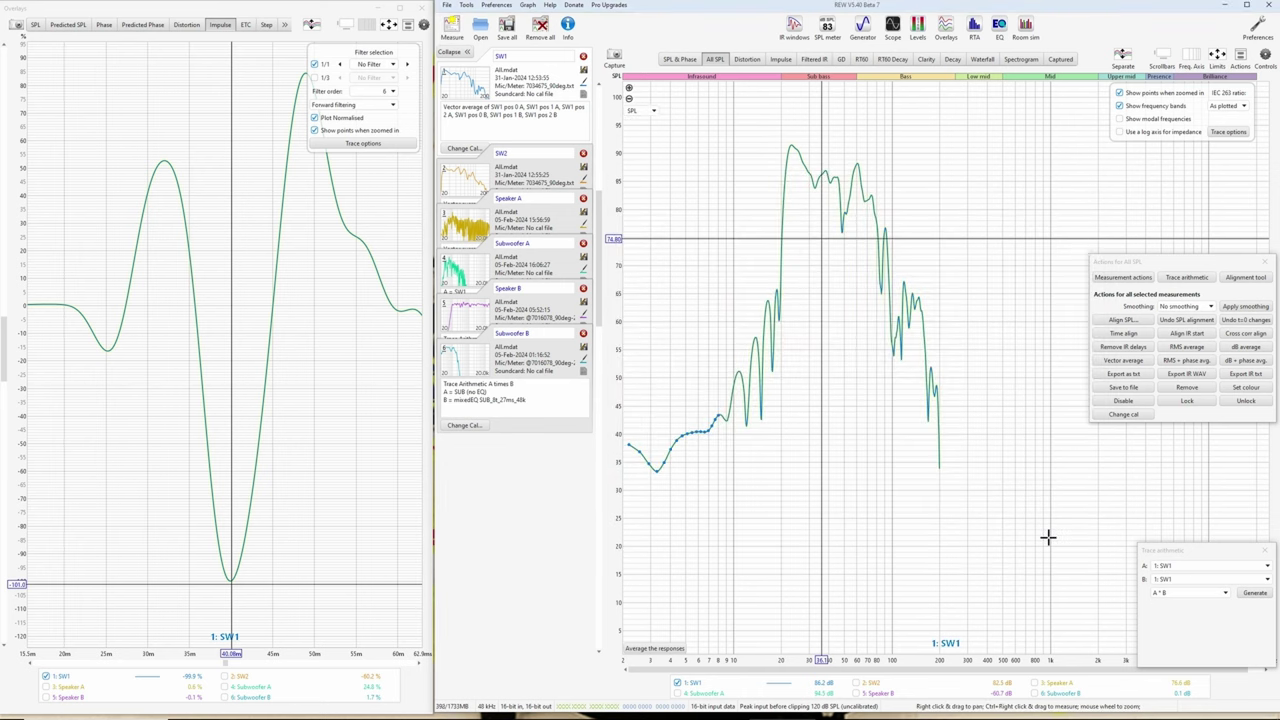
- Clear all traces from the All SPL graph and show only SW1 and SW2
right_click(944, 690)
click(955, 608)
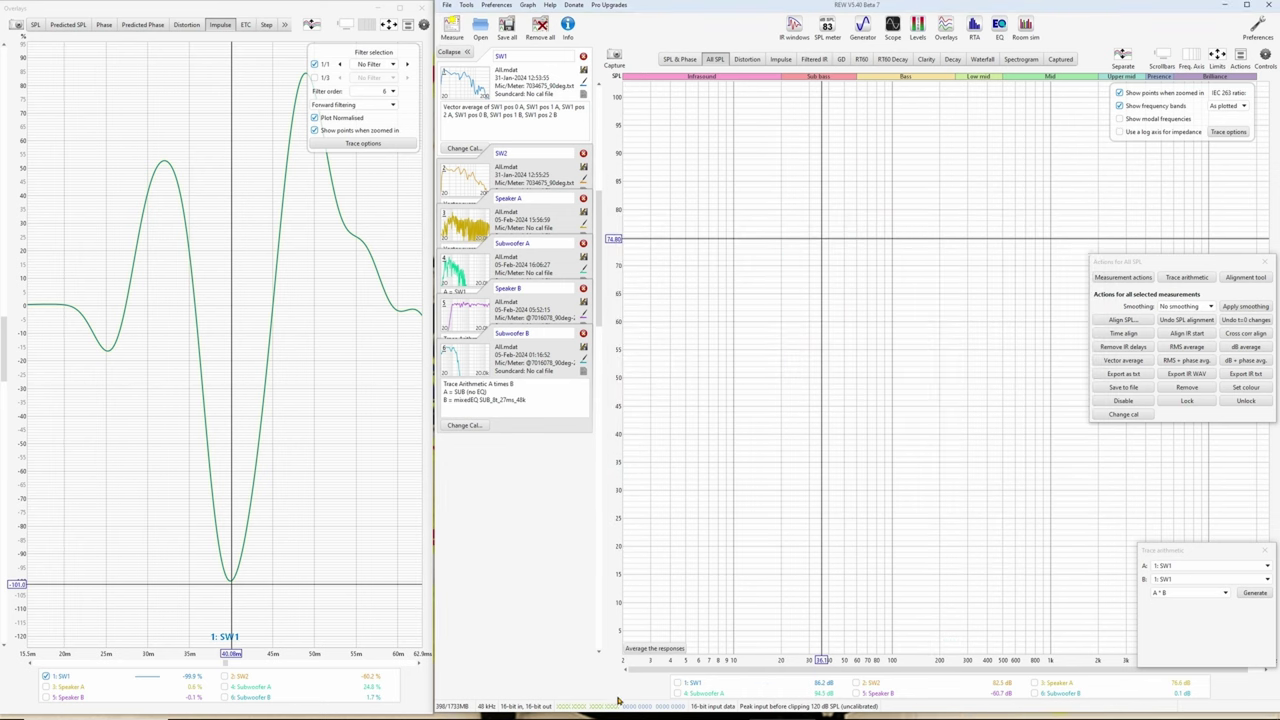
click(677, 683)
click(856, 683)
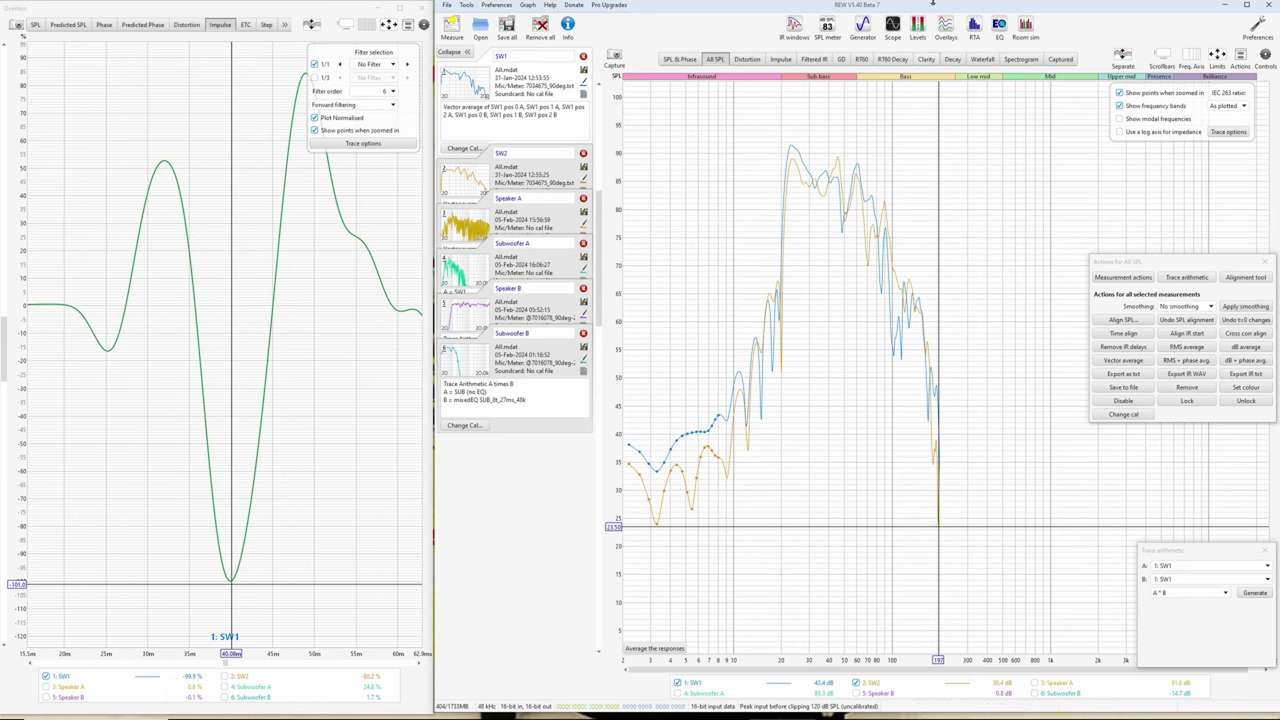
right_click(776, 691)
click(810, 606)
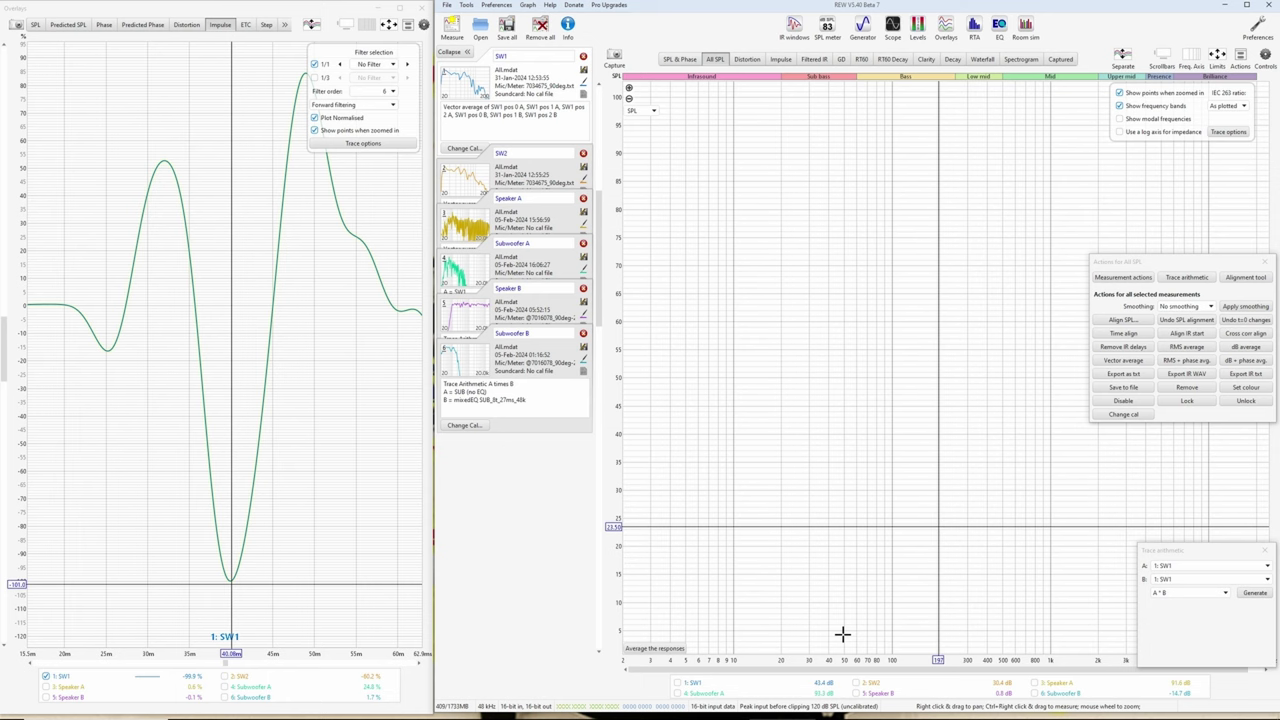
click(677, 682)
click(856, 683)
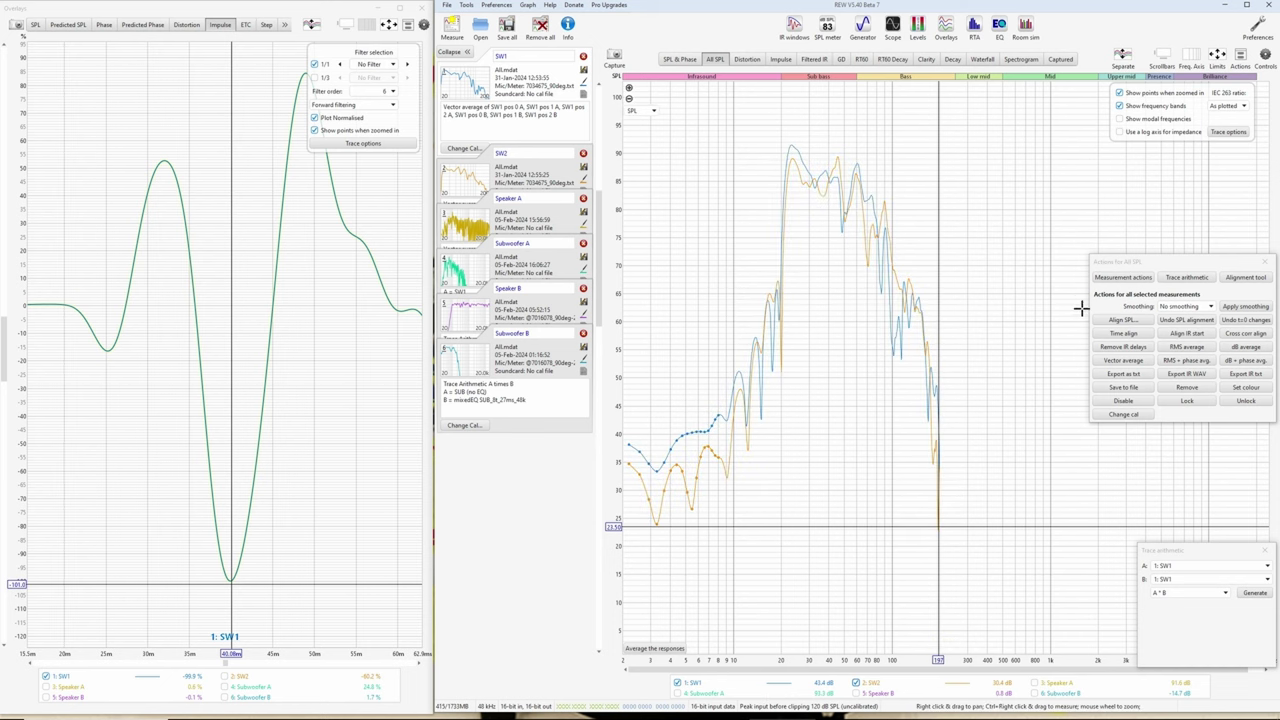
- Create the vector average of SW1 and SW2, and add a 6 dB SPL offset to the average's data
click(1123, 361)
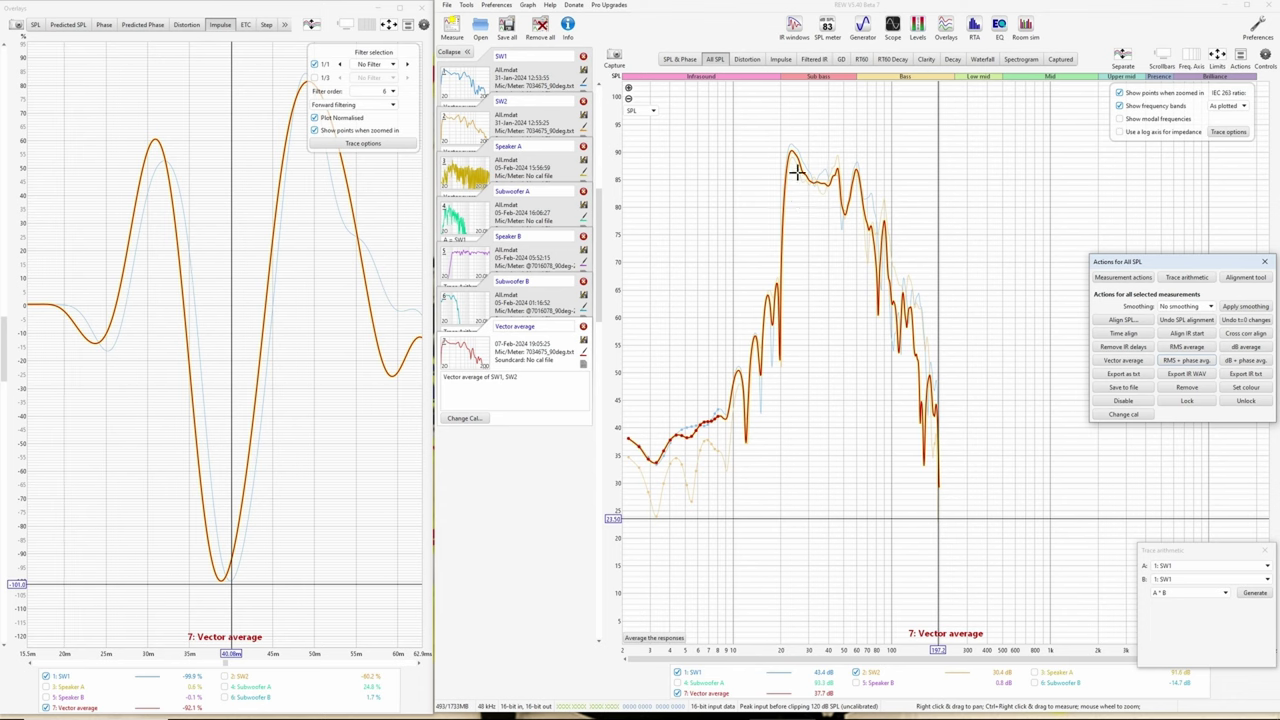
click(1134, 280)
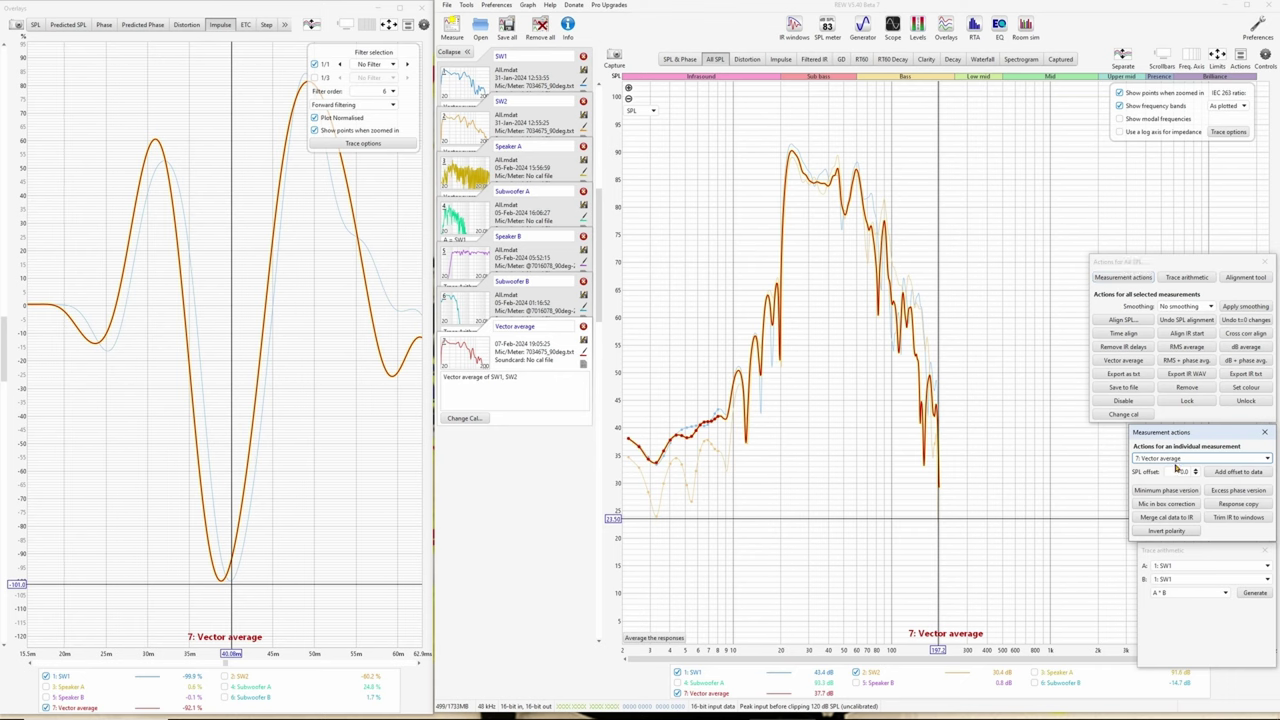
click(1175, 471)
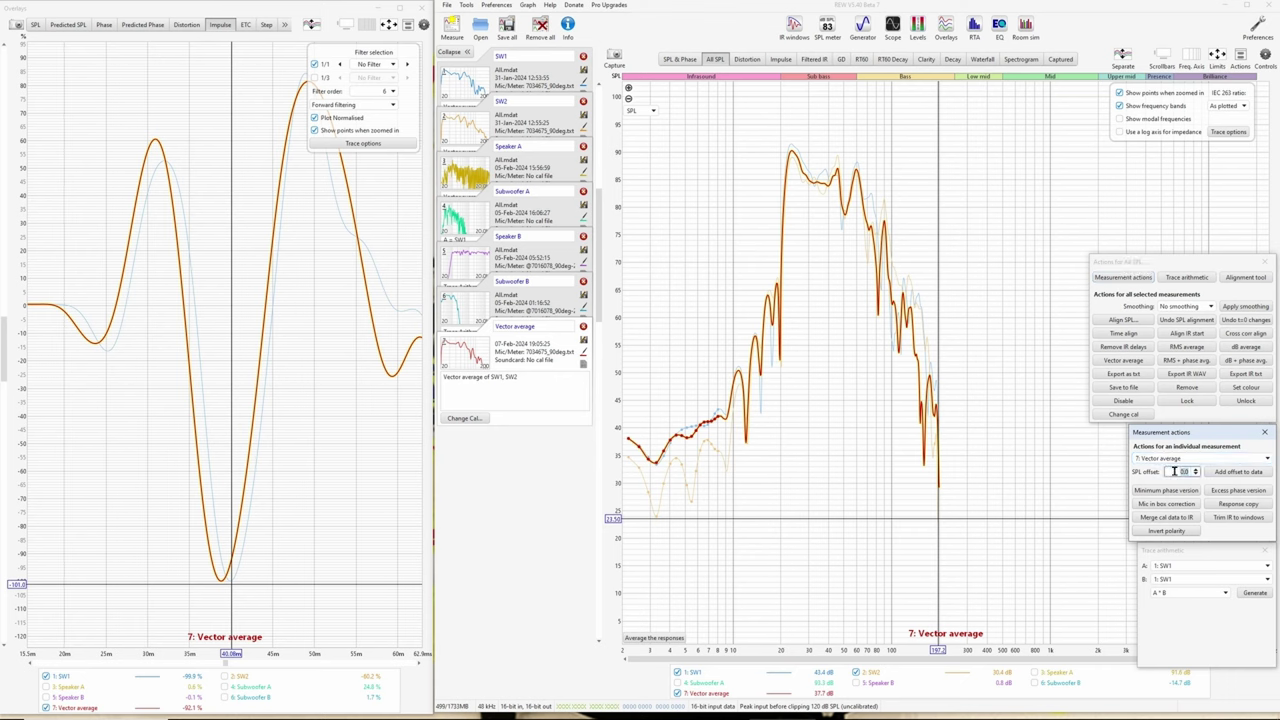
text(6)
click(1236, 472)
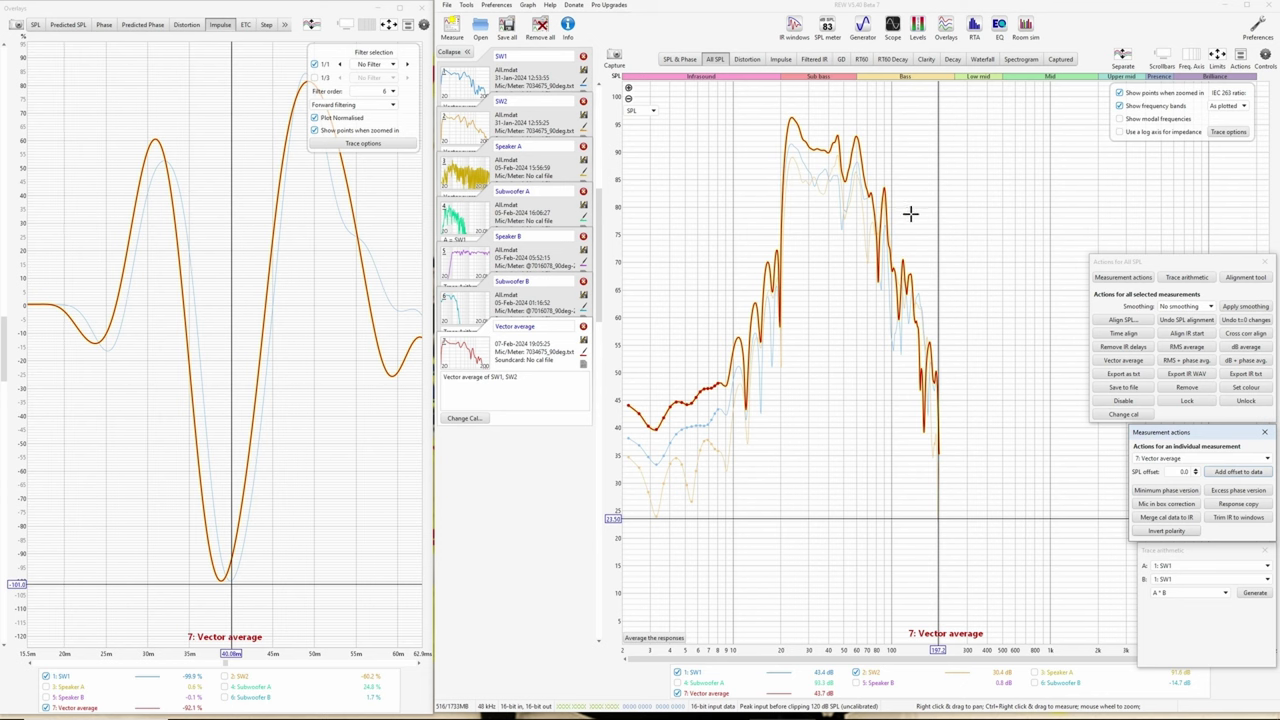
- Open the alignment tool with SW1 as the first and SW2 as the second measurement to show their combined response
click(1248, 278)
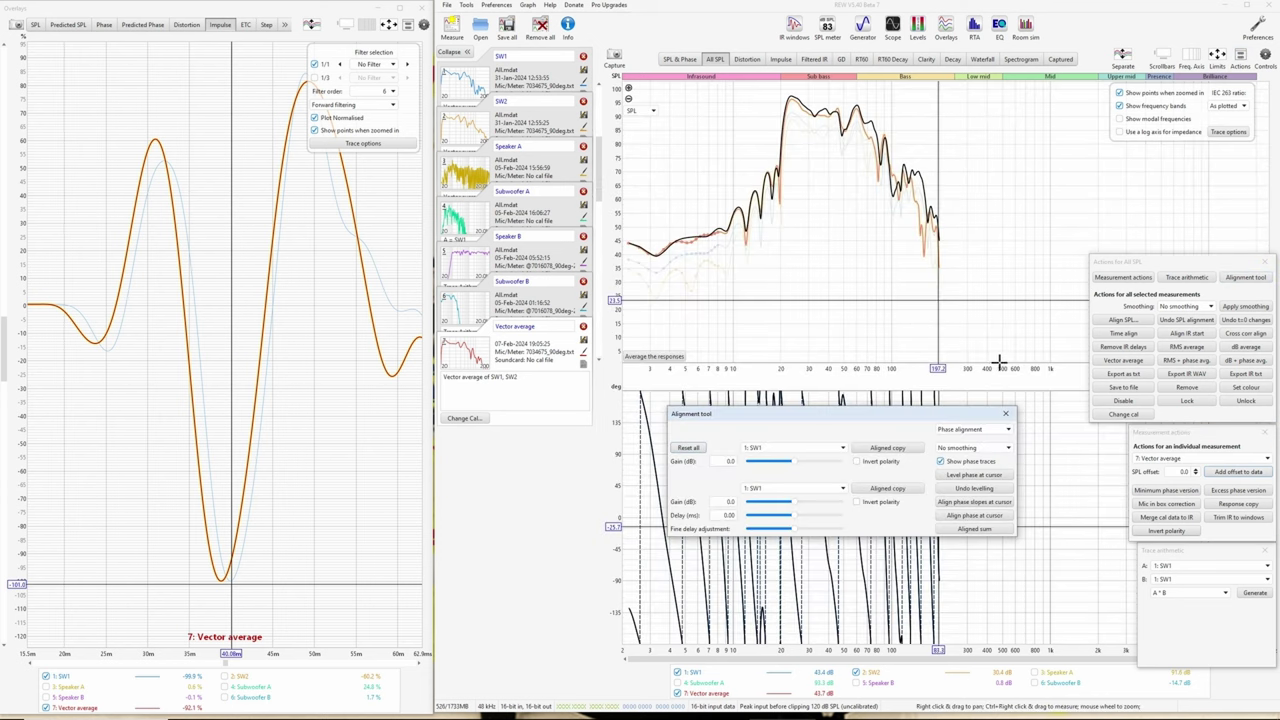
click(800, 448)
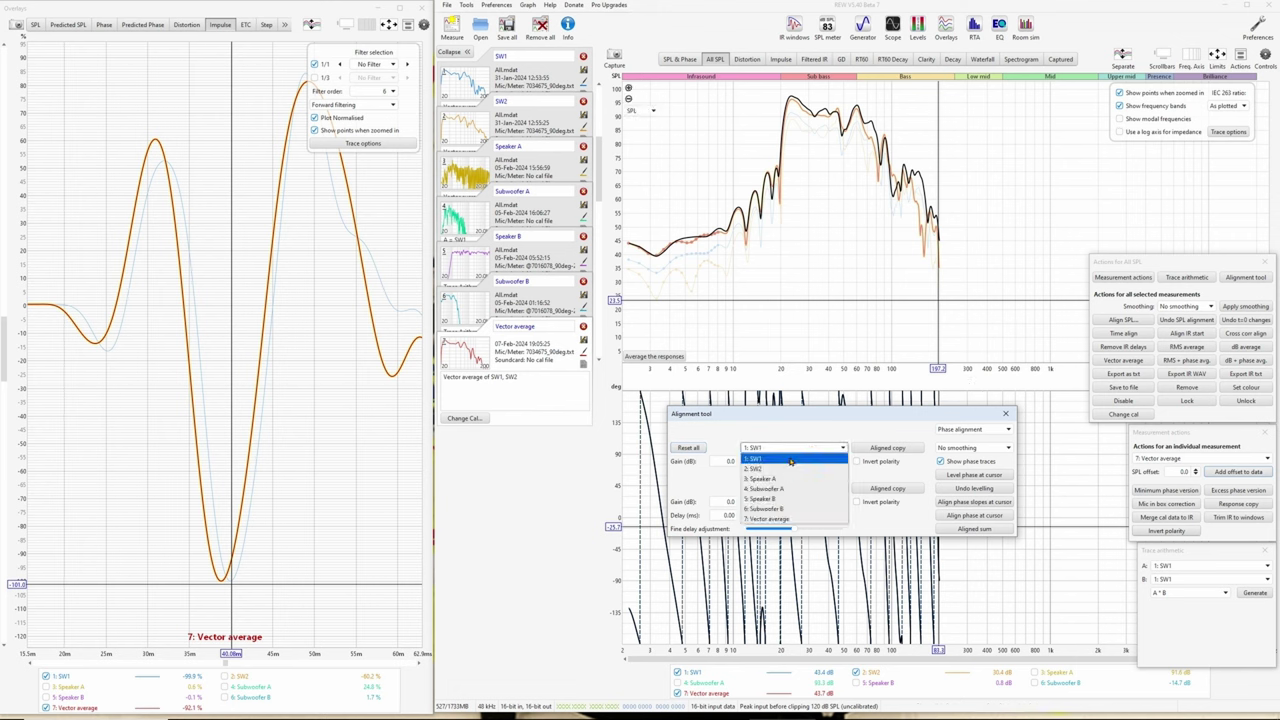
click(791, 460)
click(795, 488)
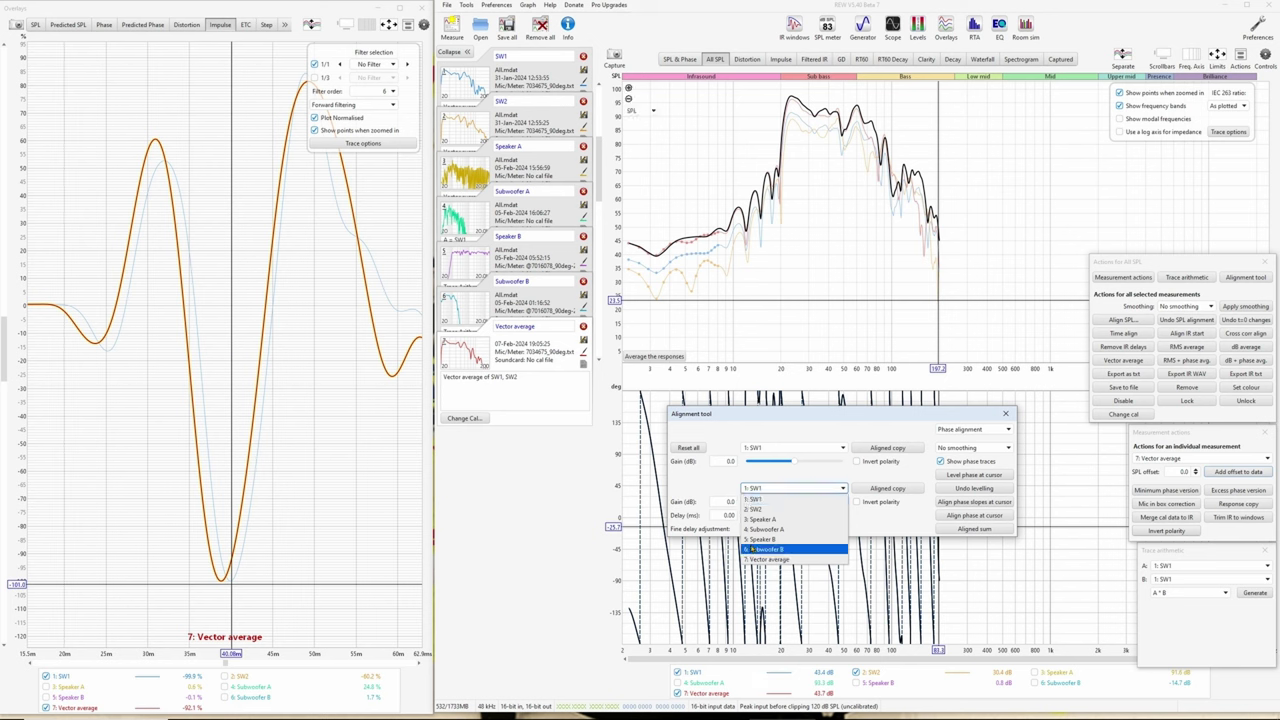
click(756, 510)
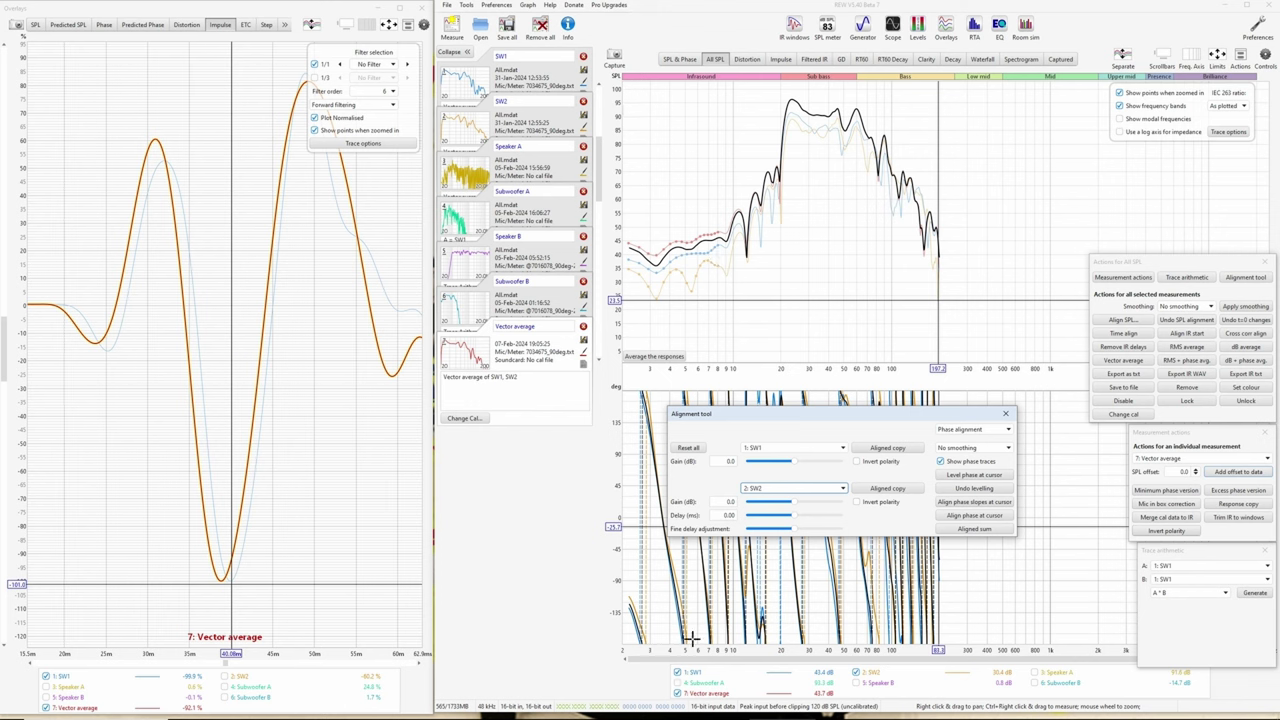
- Hide the SW1 and SW2 traces on the All SPL graph, leaving only the vector average beside the alignment tool's sum
click(677, 672)
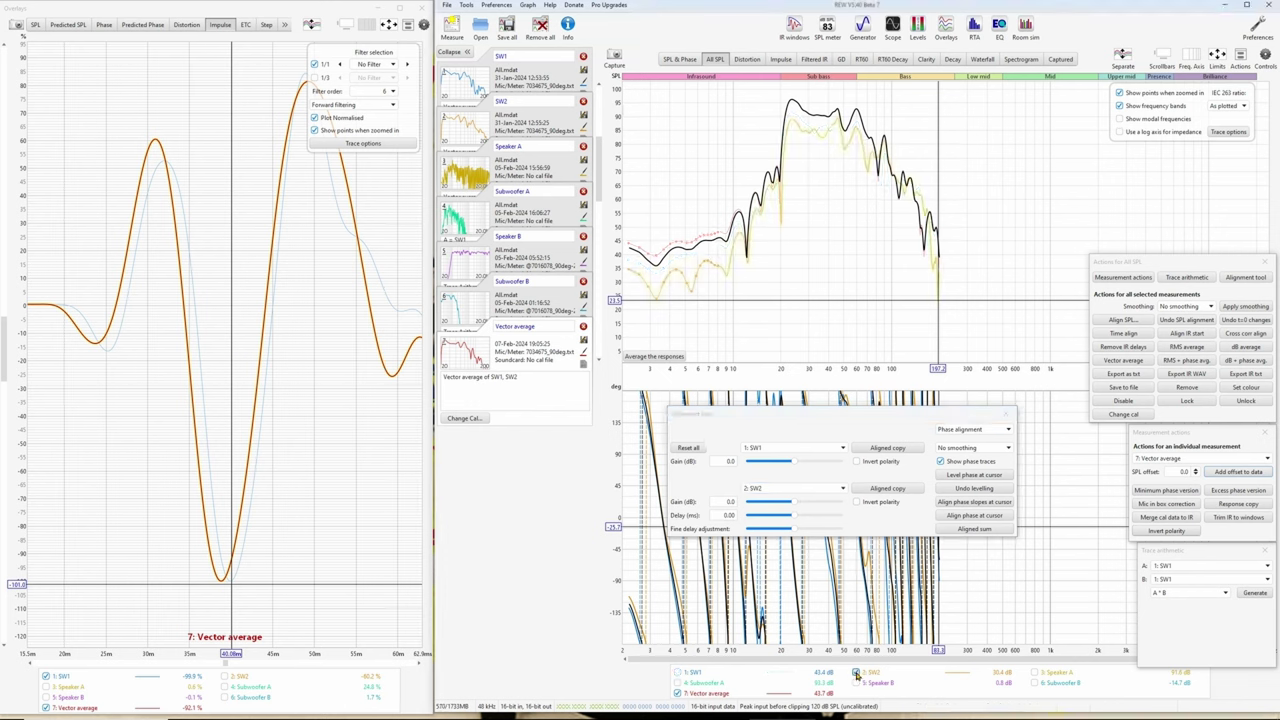
click(856, 674)
click(856, 674)
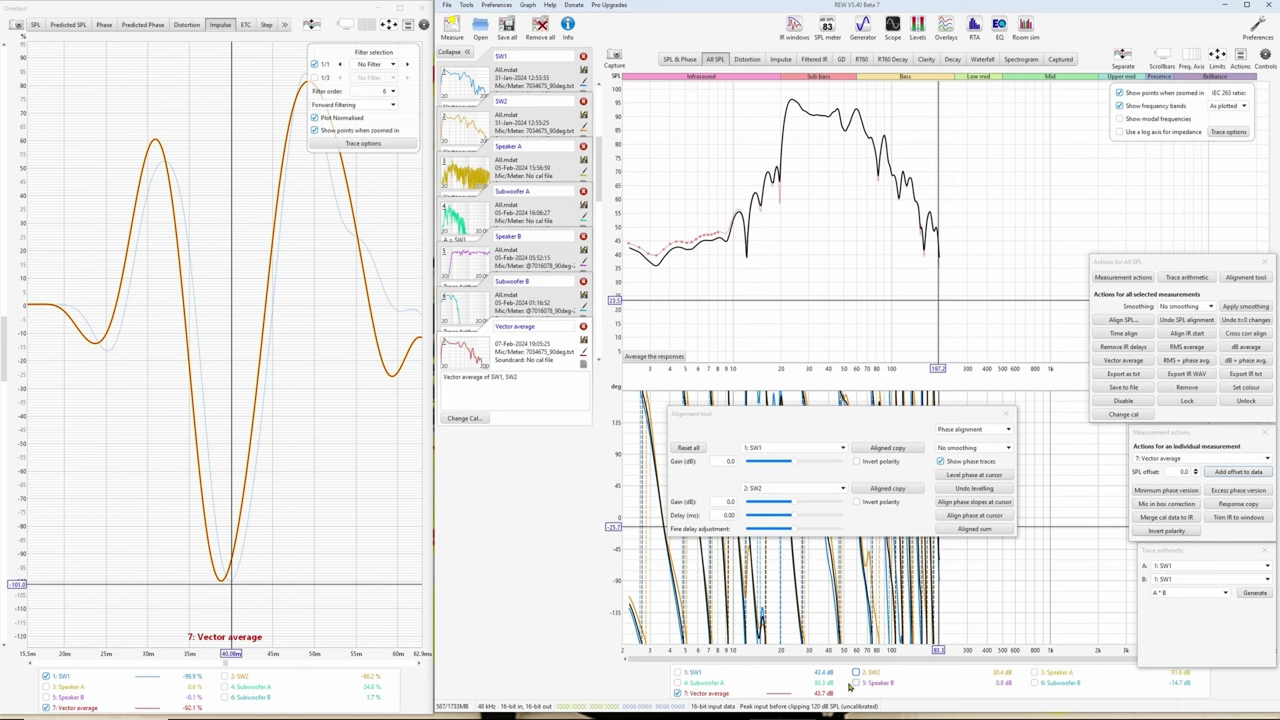
- Close the All SPL actions, measurement actions and trace arithmetic windows, and move the alignment tool clear of the SPL graph
click(1265, 261)
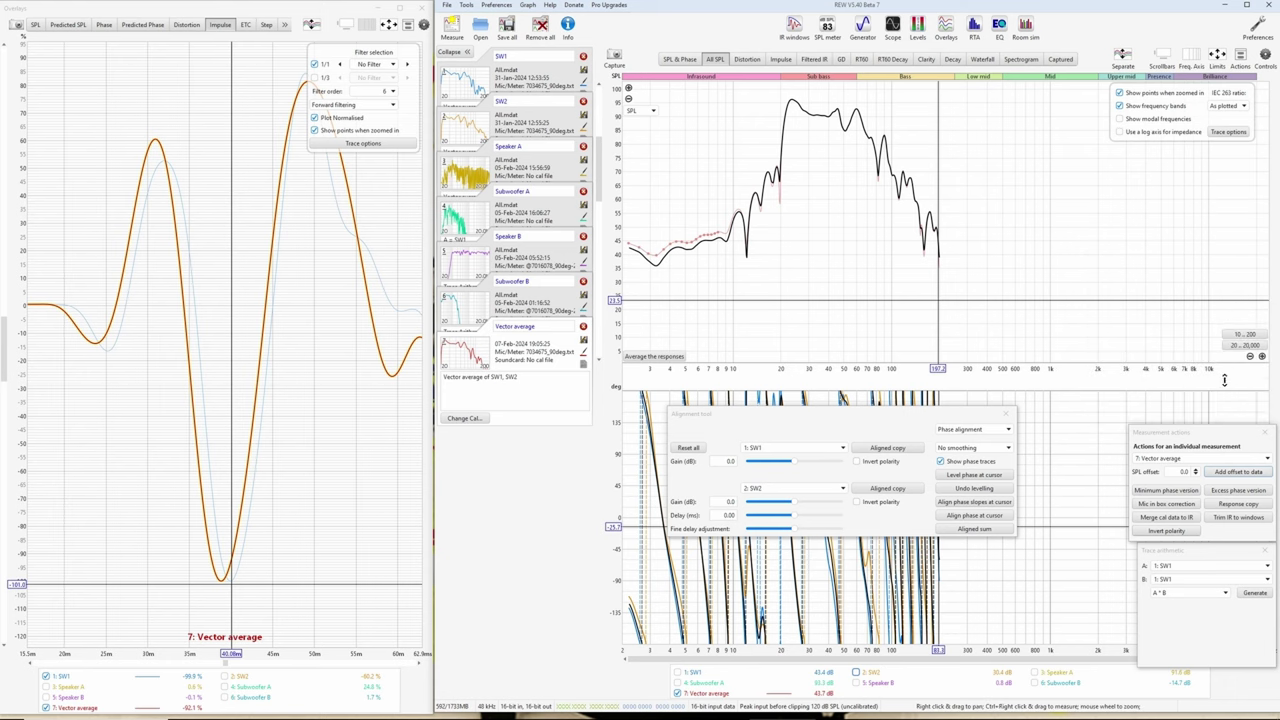
click(1265, 432)
click(1264, 549)
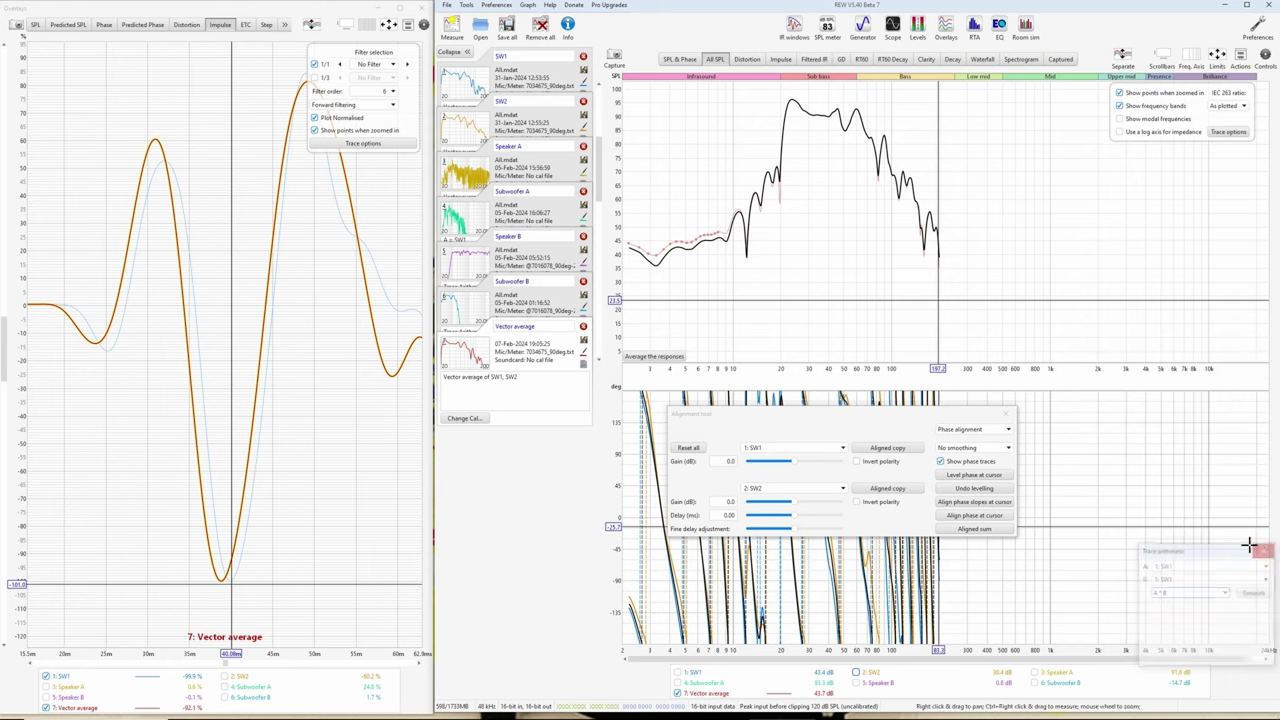
mouse_move(888, 421)
mouse_down()
mouse_move(1040, 395)
mouse_move(1034, 346)
mouse_move(1132, 414)
mouse_up()
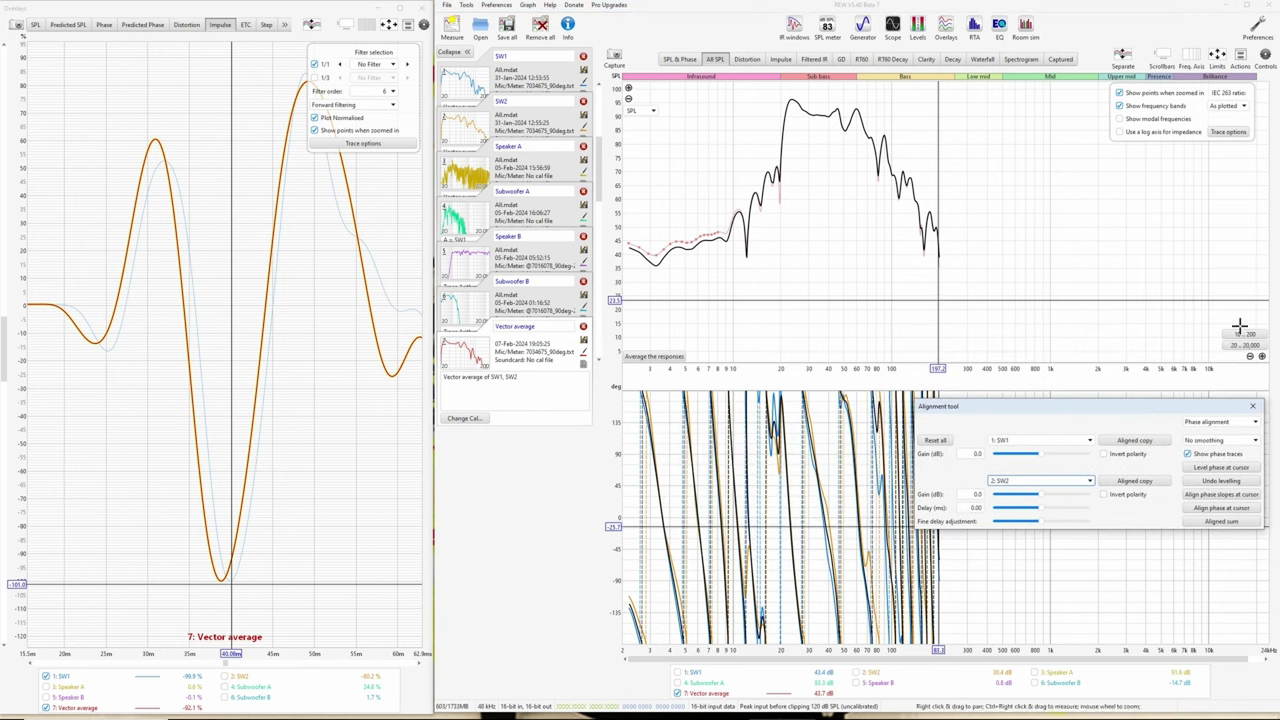
- Set the graph's frequency range to 10 to 200 Hz and enlarge the SPL scale to compare the vector average with the alignment sum
click(1237, 336)
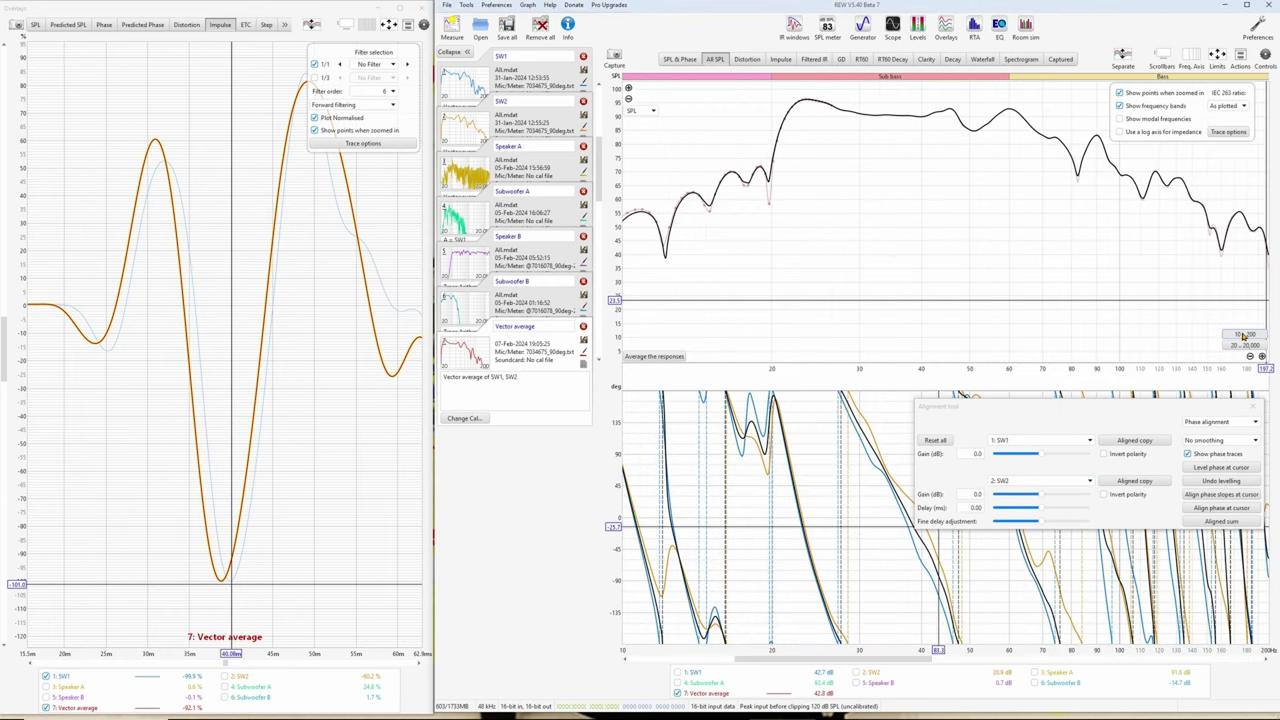
scroll(775, 190, up, 3)
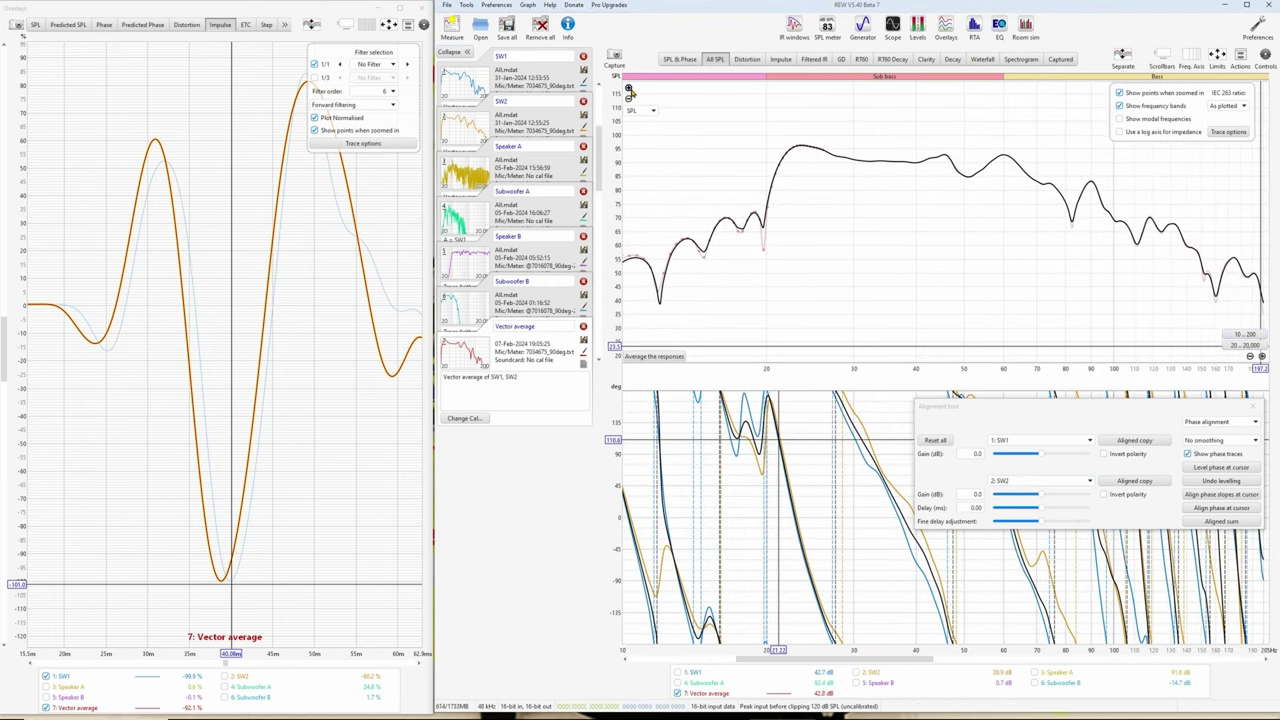
scroll(866, 194, up, 3)
scroll(870, 276, down, 2)
scroll(870, 276, up, 1)
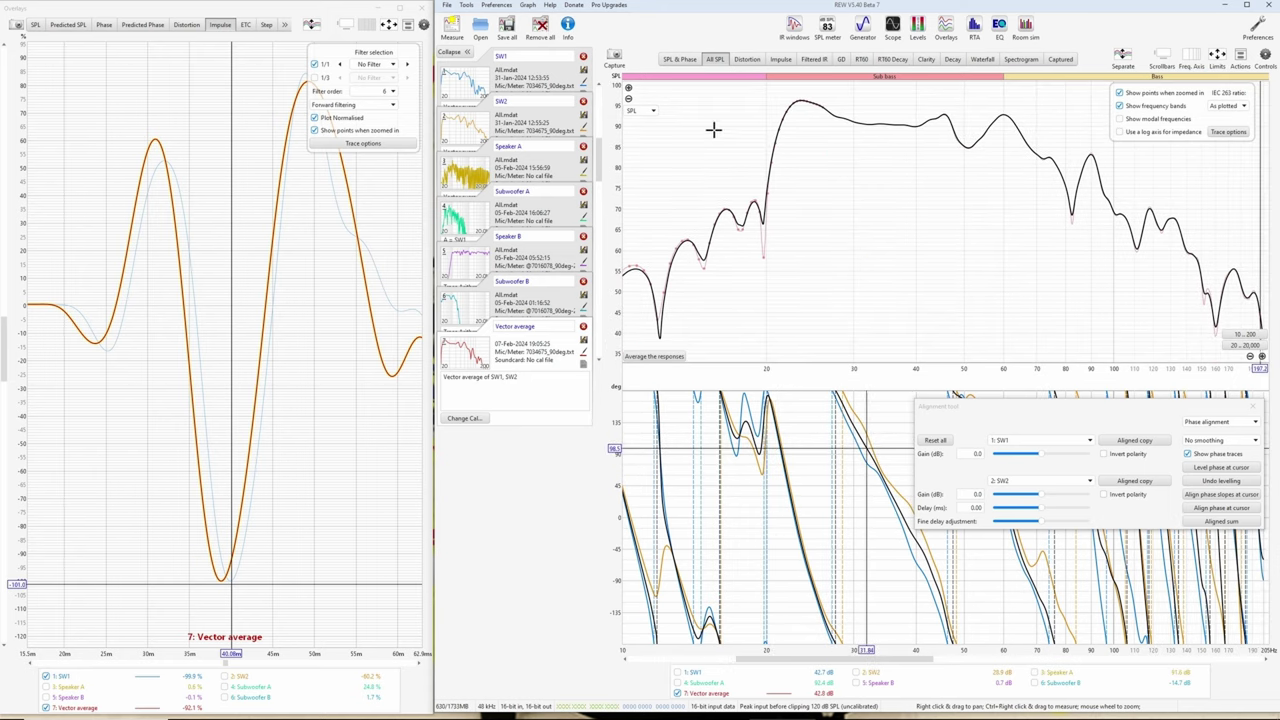
click(628, 95)
click(628, 89)
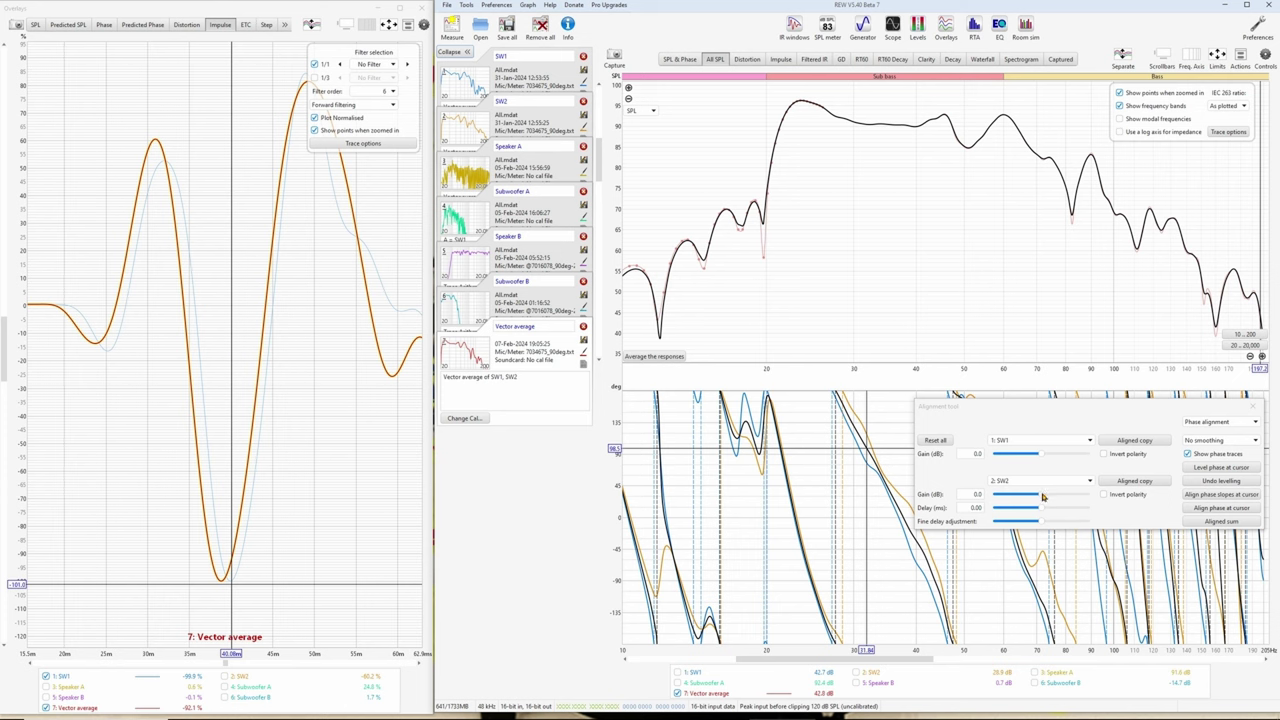
- Try raising SW2's gain and then delaying SW2 by 196 ms, resetting all alignment settings after each trial
mouse_move(1042, 496)
mouse_down()
mouse_move(1021, 496)
mouse_move(1057, 500)
mouse_up()
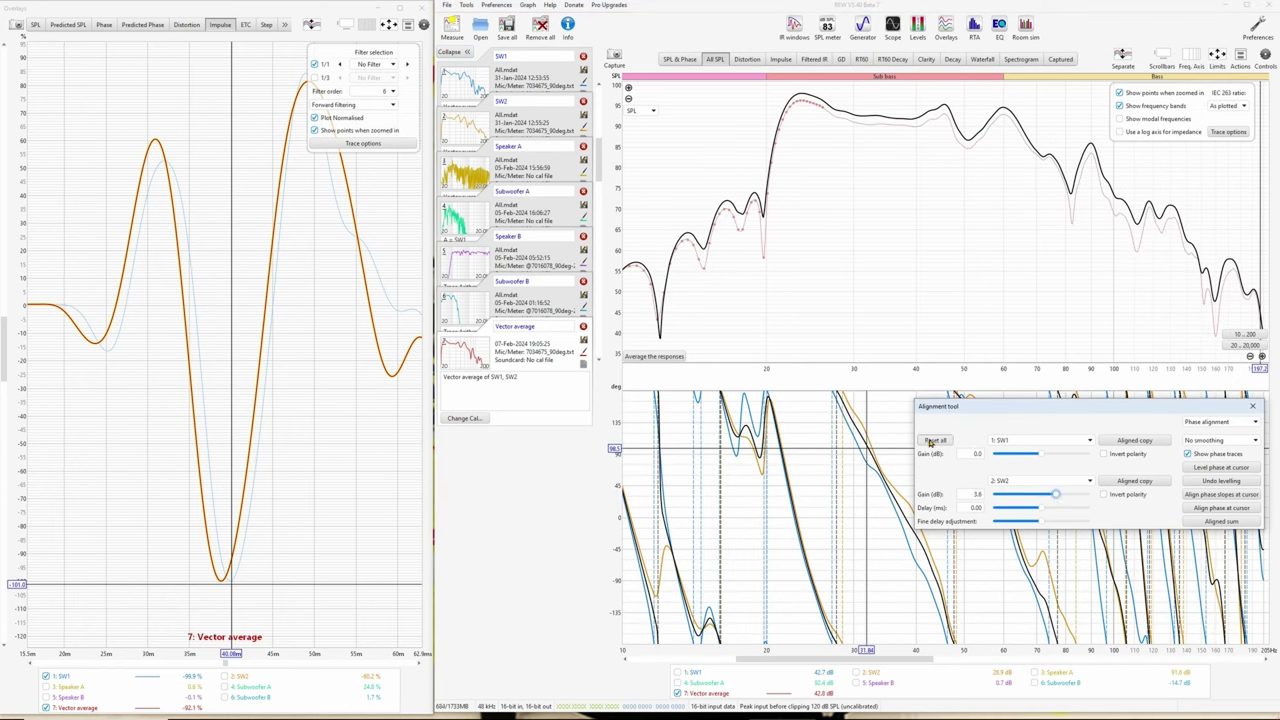
click(932, 441)
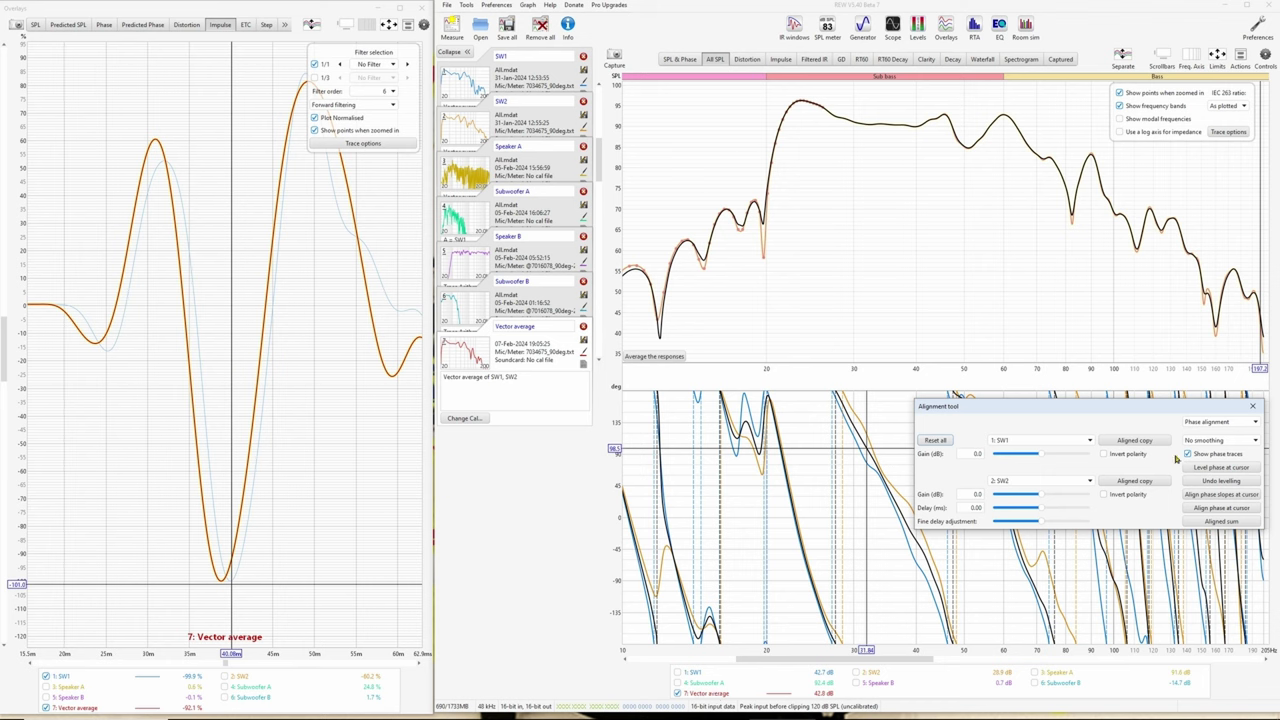
drag(1042, 512, 1052, 518)
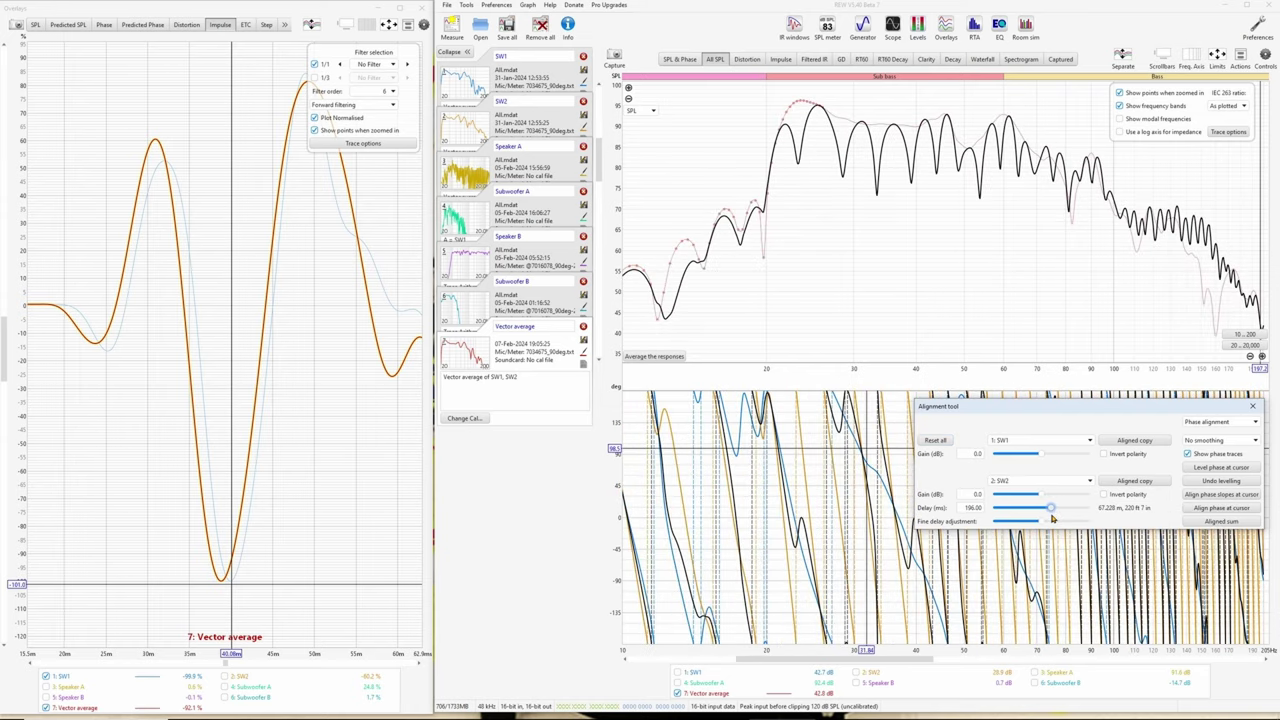
click(935, 441)
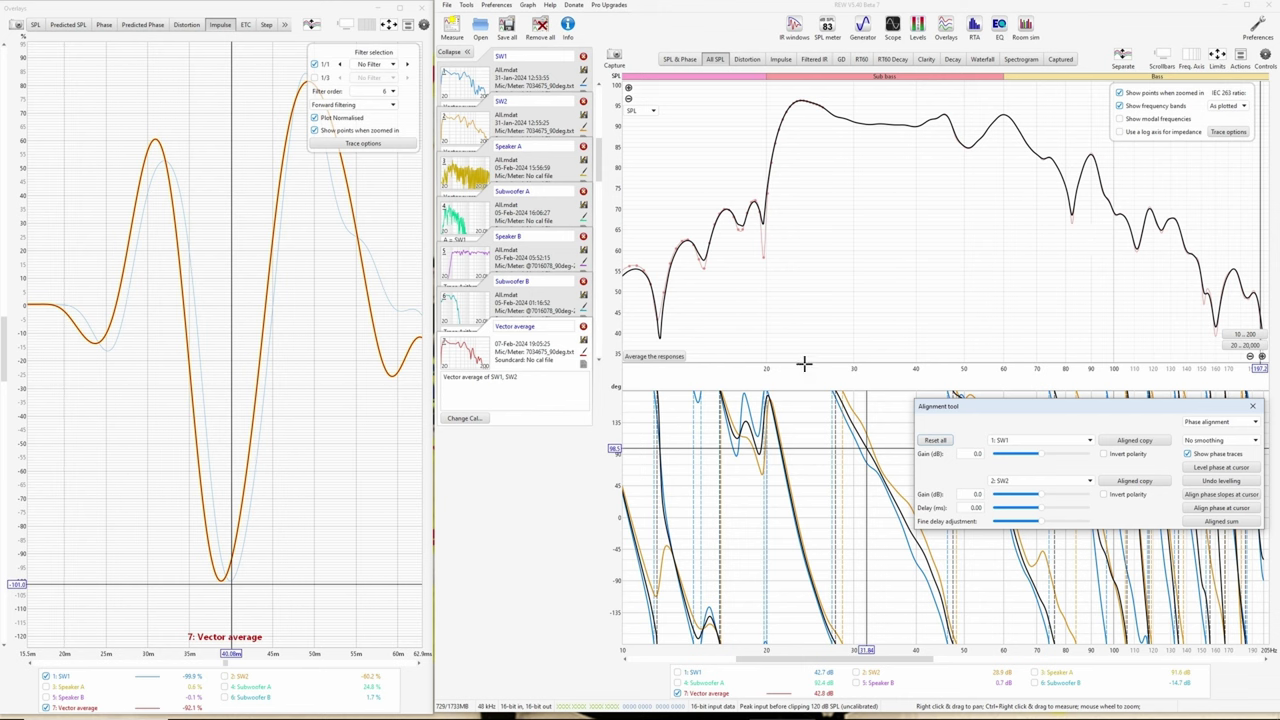
- Try aligning the phase slopes and the phase of SW1 and SW2 at the dip near 12.3 Hz
click(659, 343)
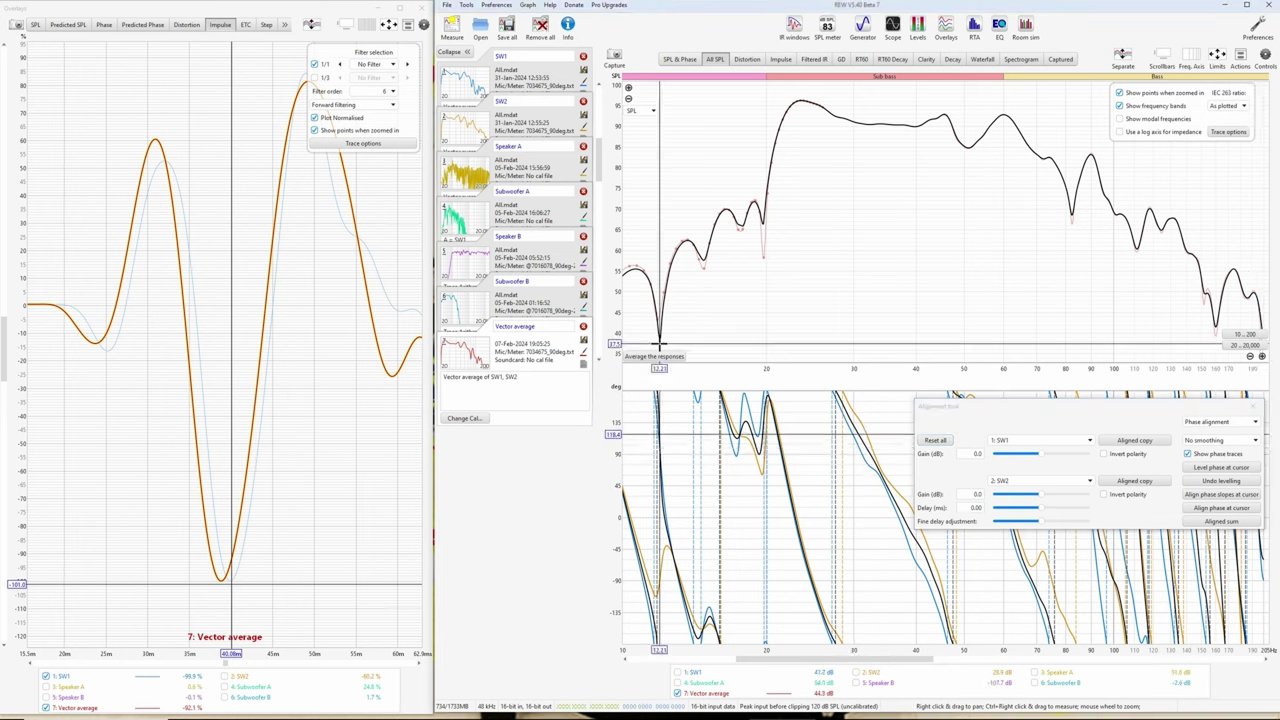
click(1222, 495)
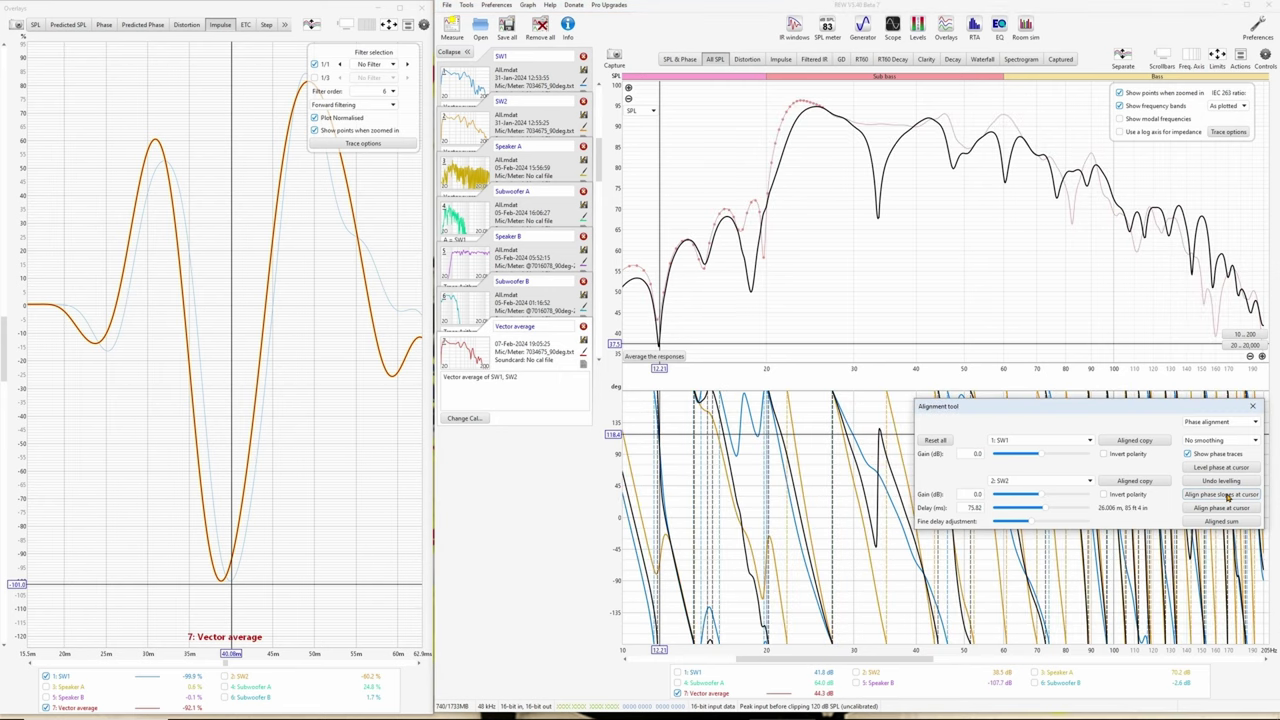
click(1222, 508)
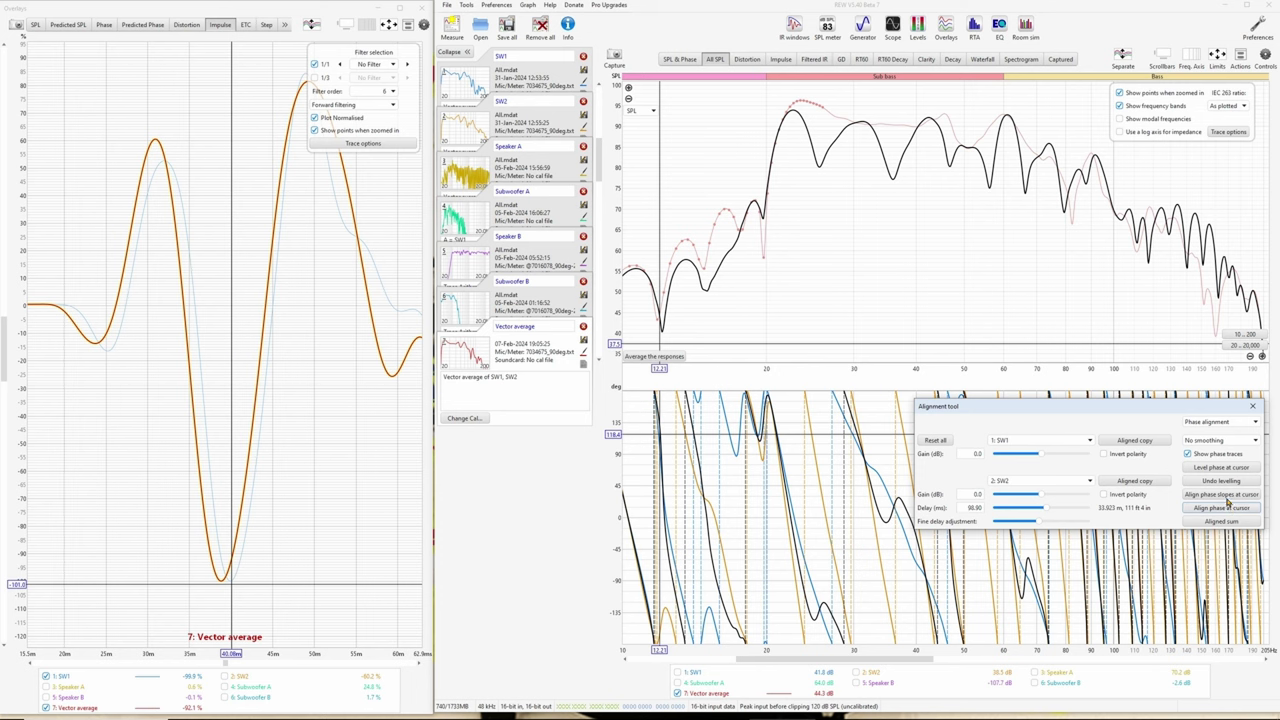
click(1226, 495)
click(1222, 508)
click(660, 335)
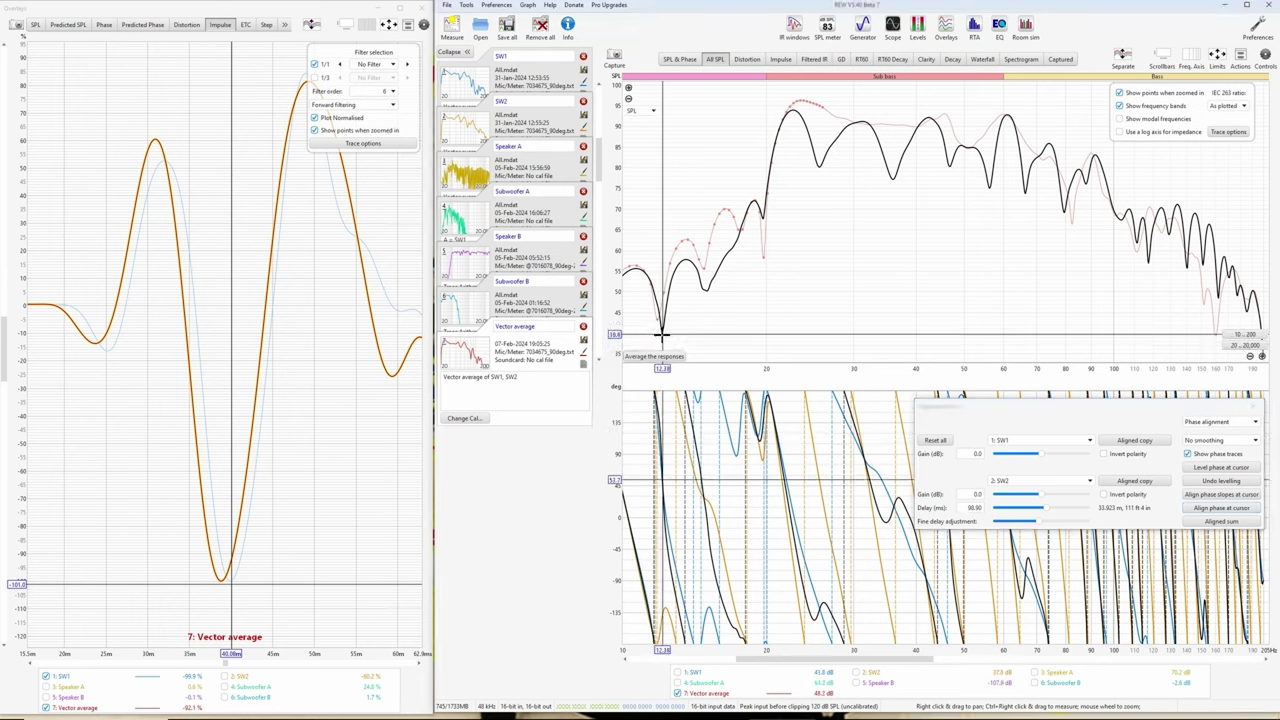
click(662, 338)
click(1208, 507)
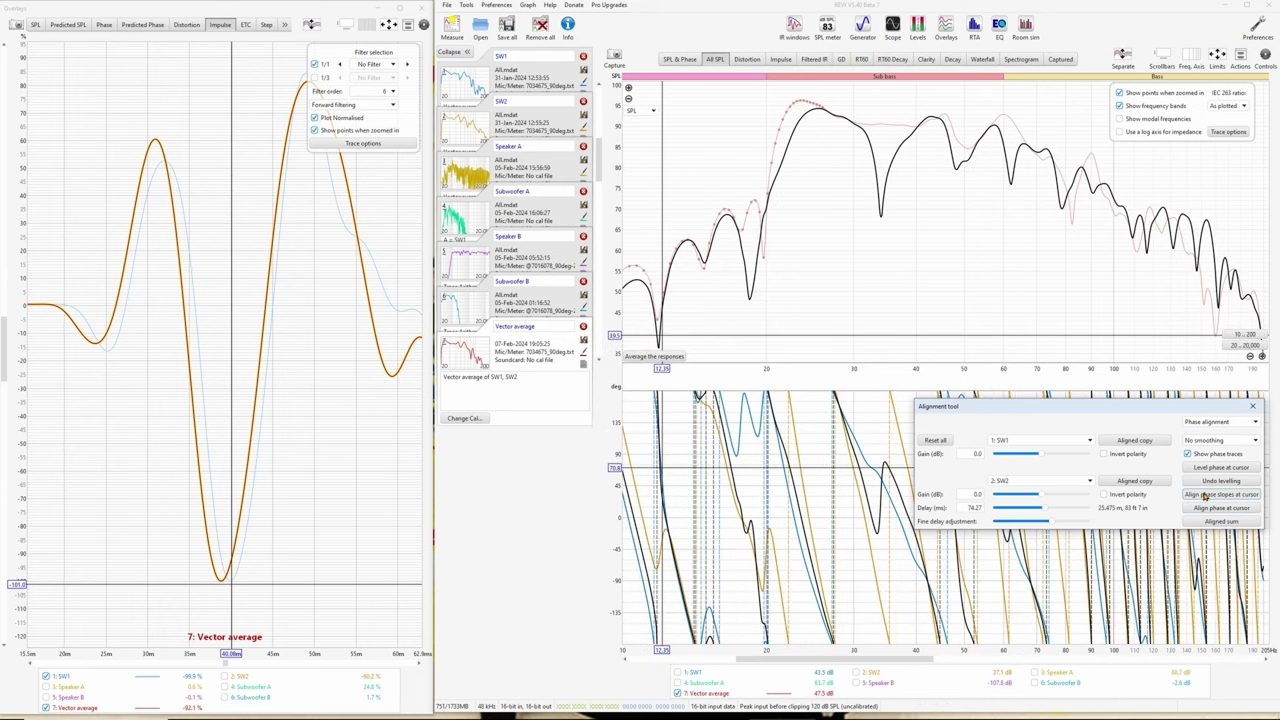
click(1216, 509)
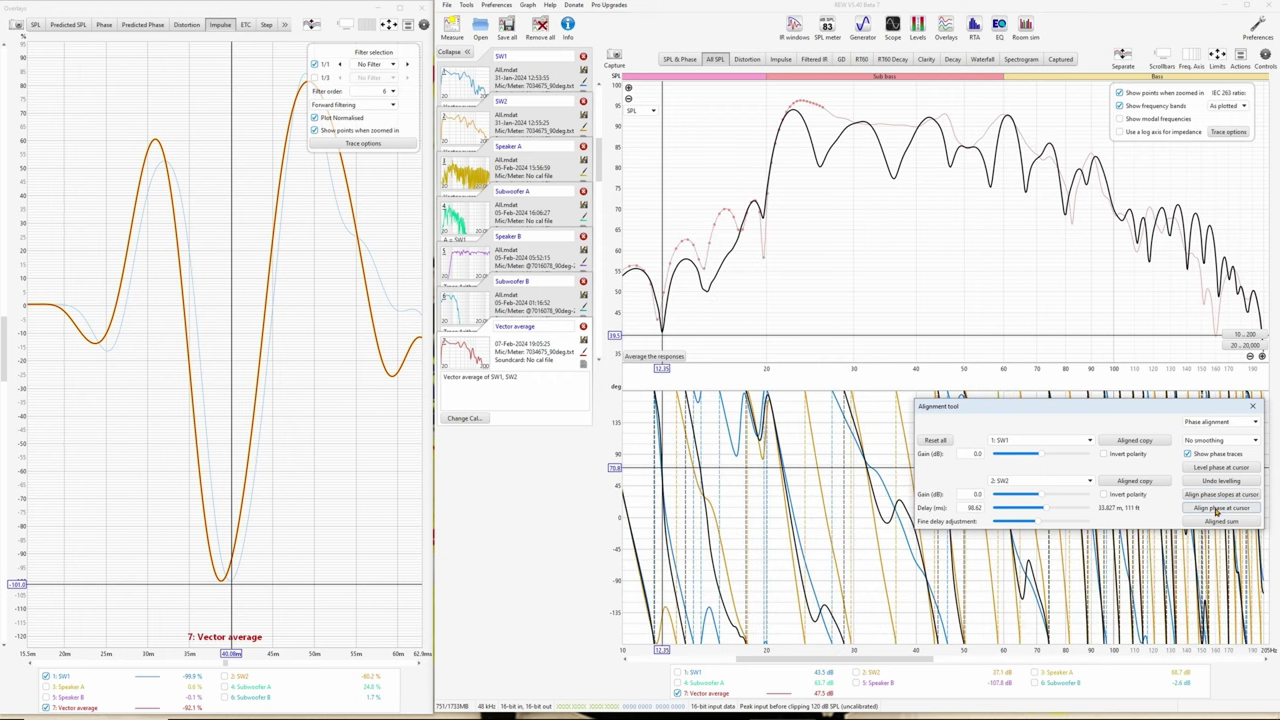
- Try aligning the phase slopes and the phase of SW1 and SW2 at the 19.71 Hz dip
click(763, 226)
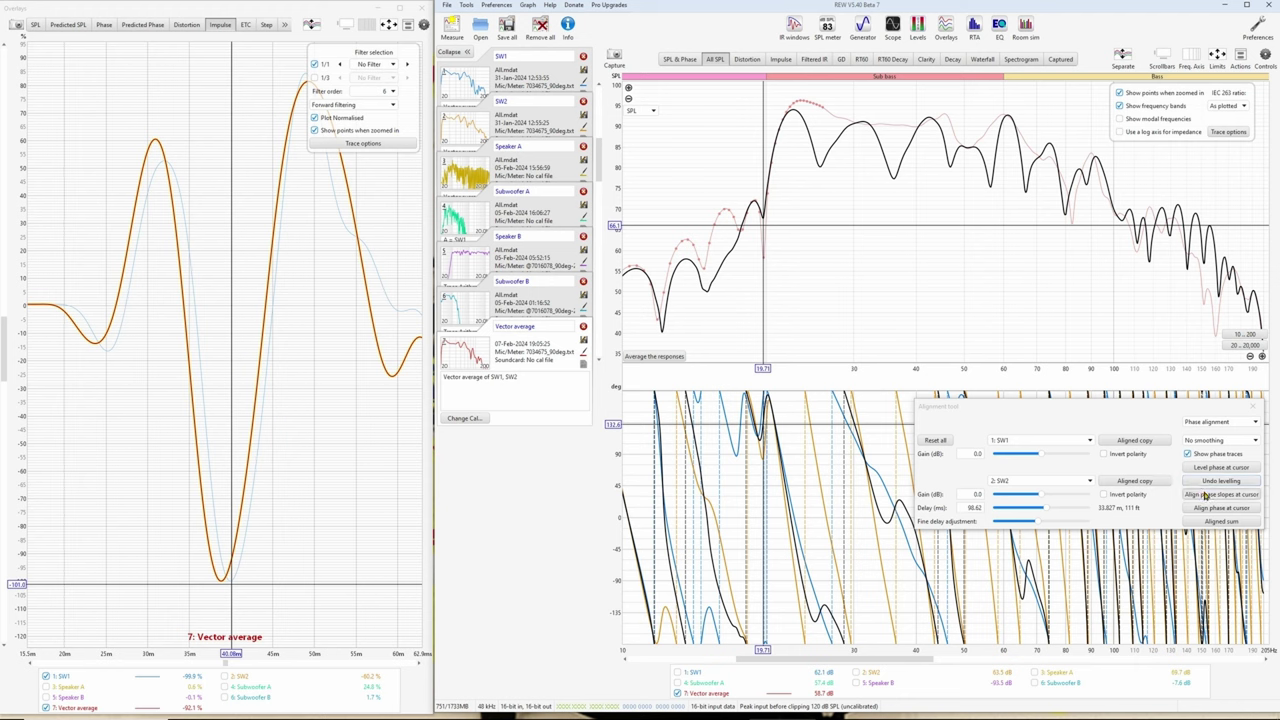
click(1207, 495)
click(1221, 509)
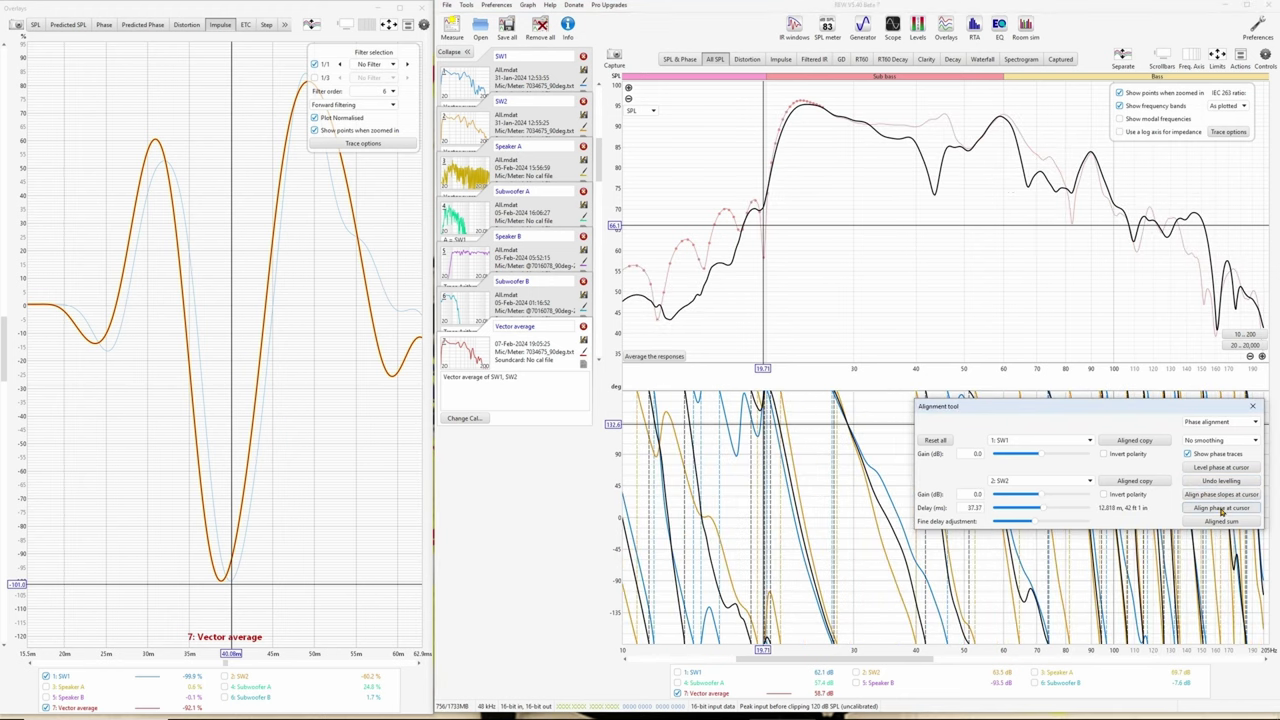
- Compare slope and phase alignment at the dip near 43.6 Hz, keep the phase slope alignment, and generate the aligned sum of SW1 and SW2
click(933, 203)
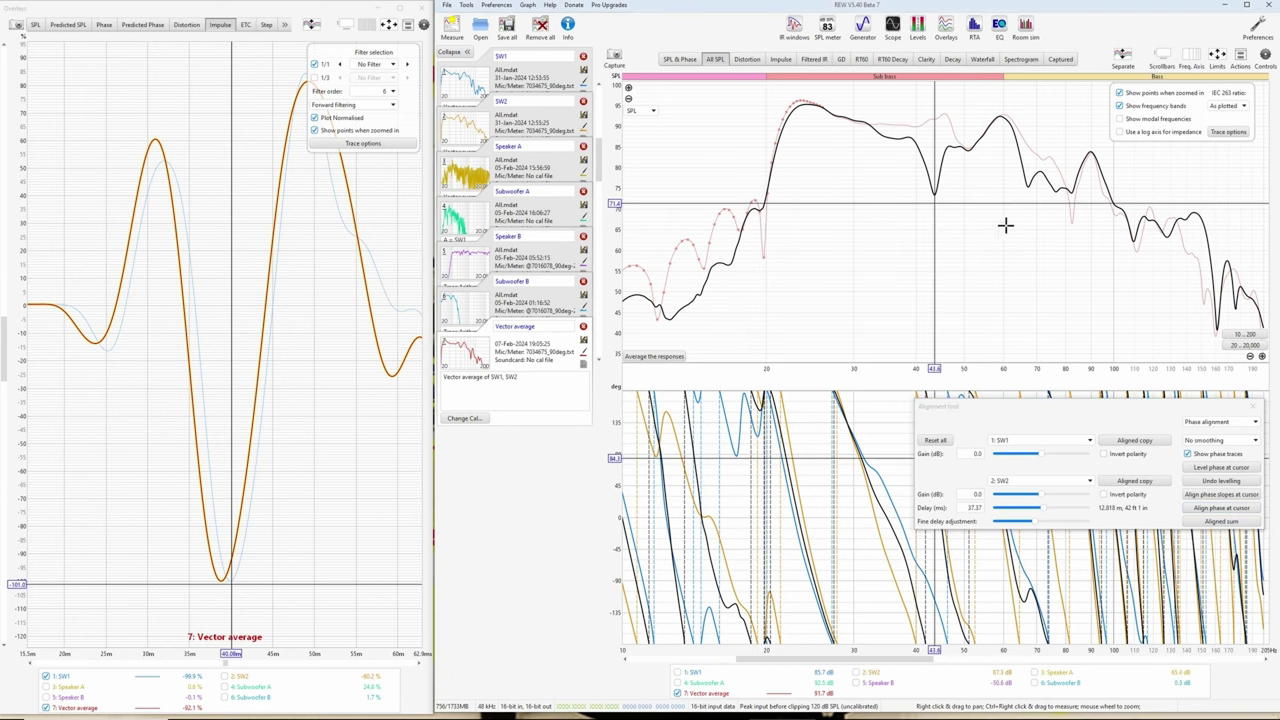
click(1220, 495)
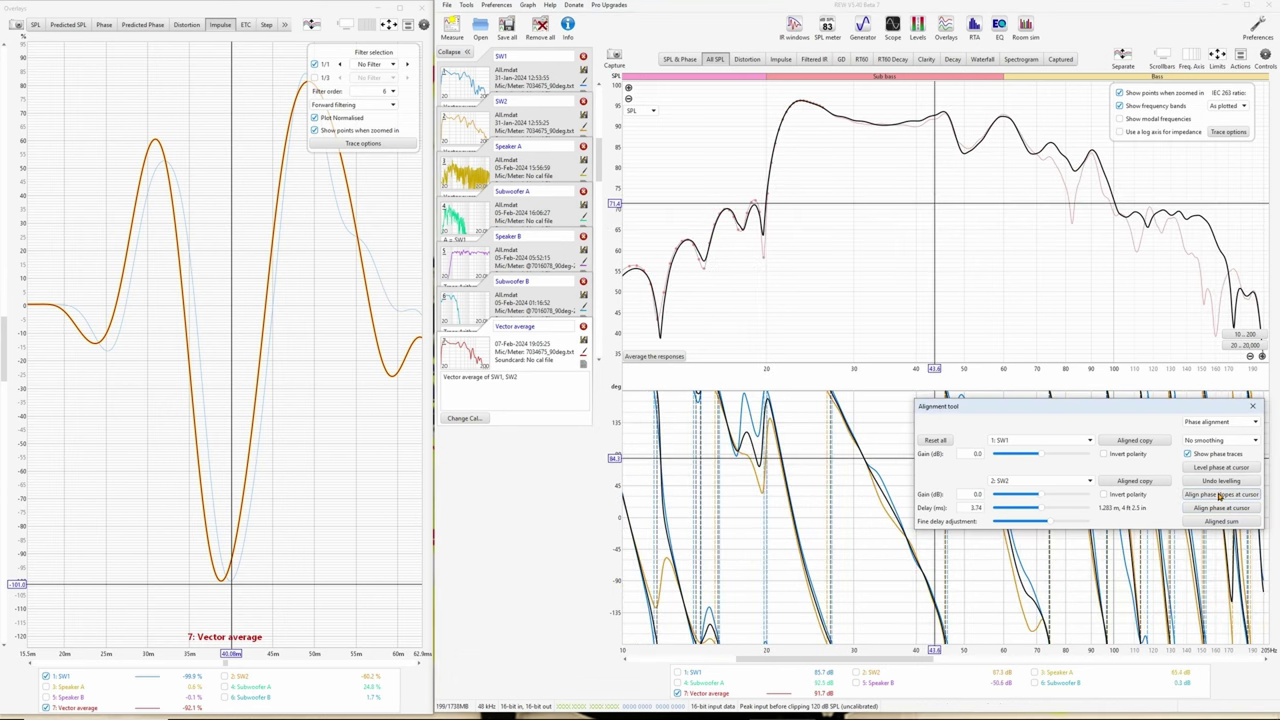
click(1220, 508)
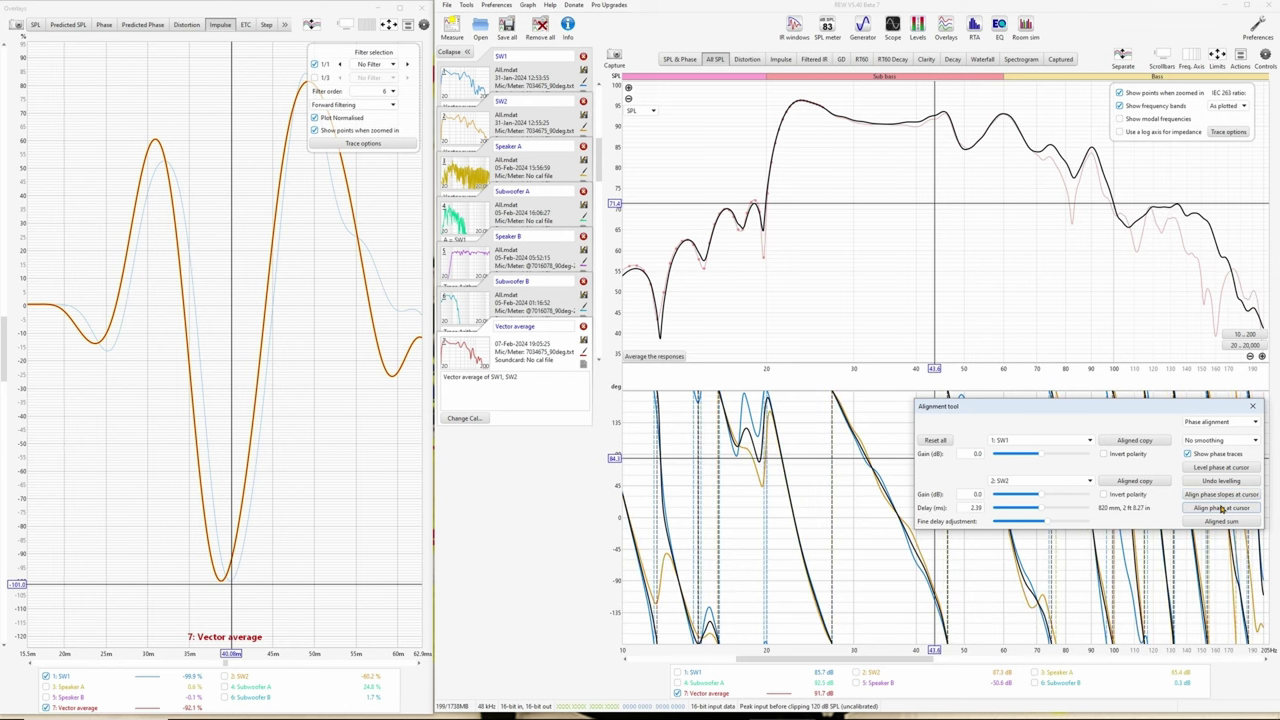
click(1220, 494)
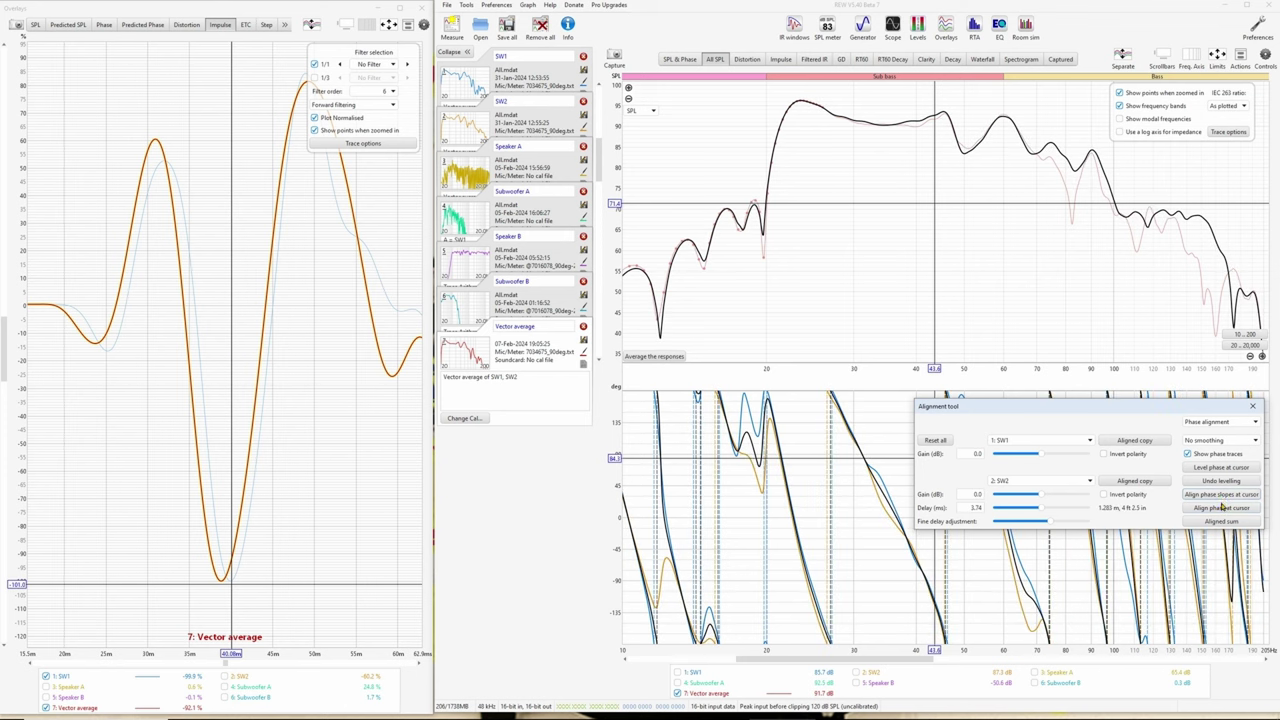
click(1220, 508)
click(1220, 494)
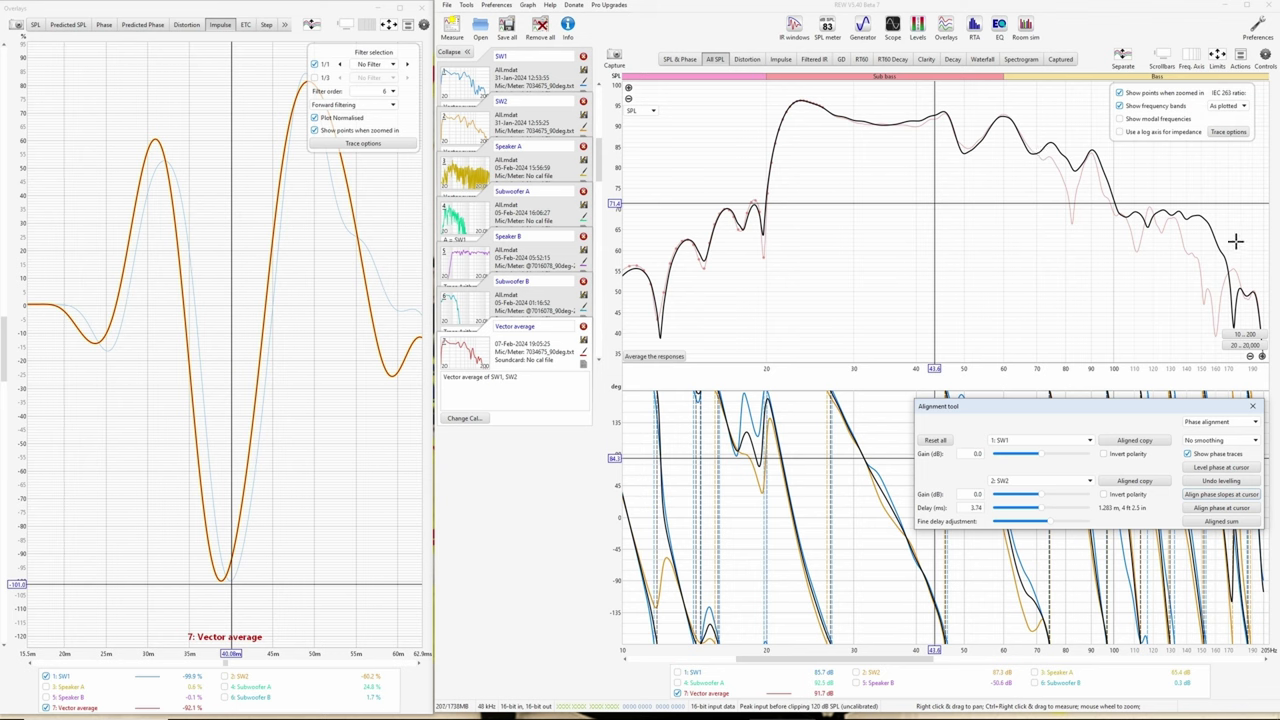
click(1214, 521)
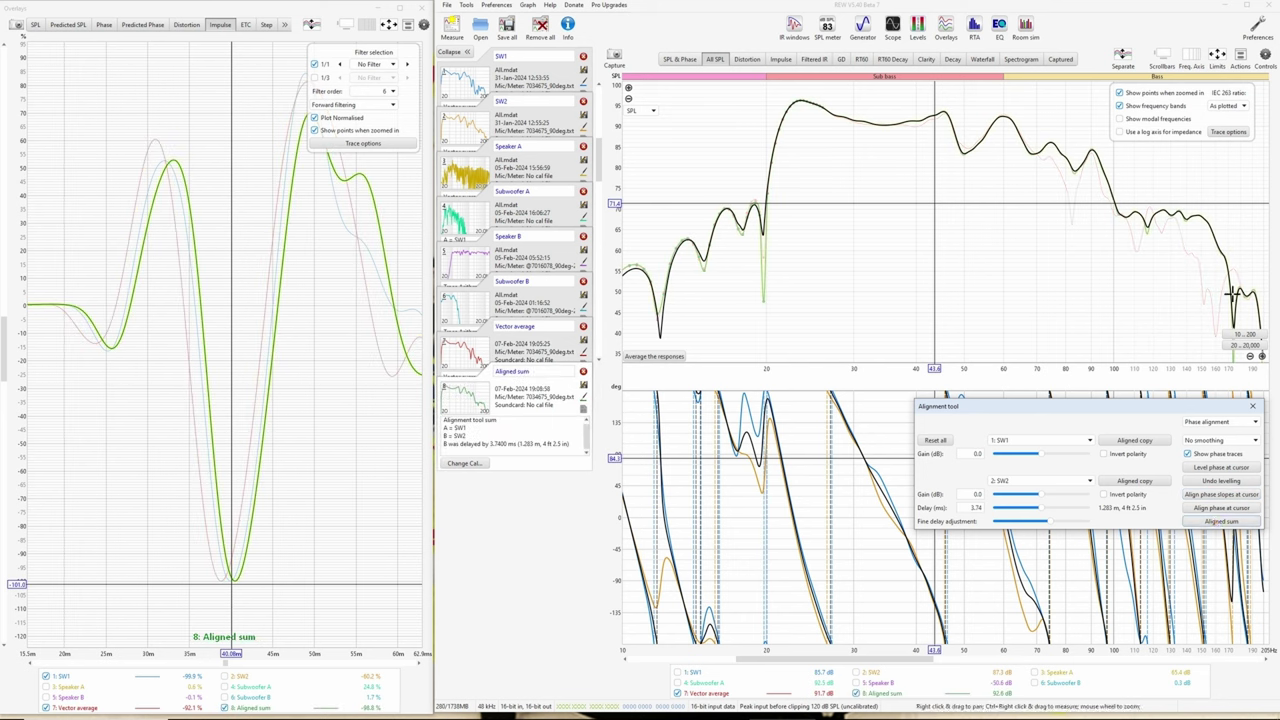
- Try slope and phase alignment at the aligned sum's 19.71 Hz dip
click(763, 240)
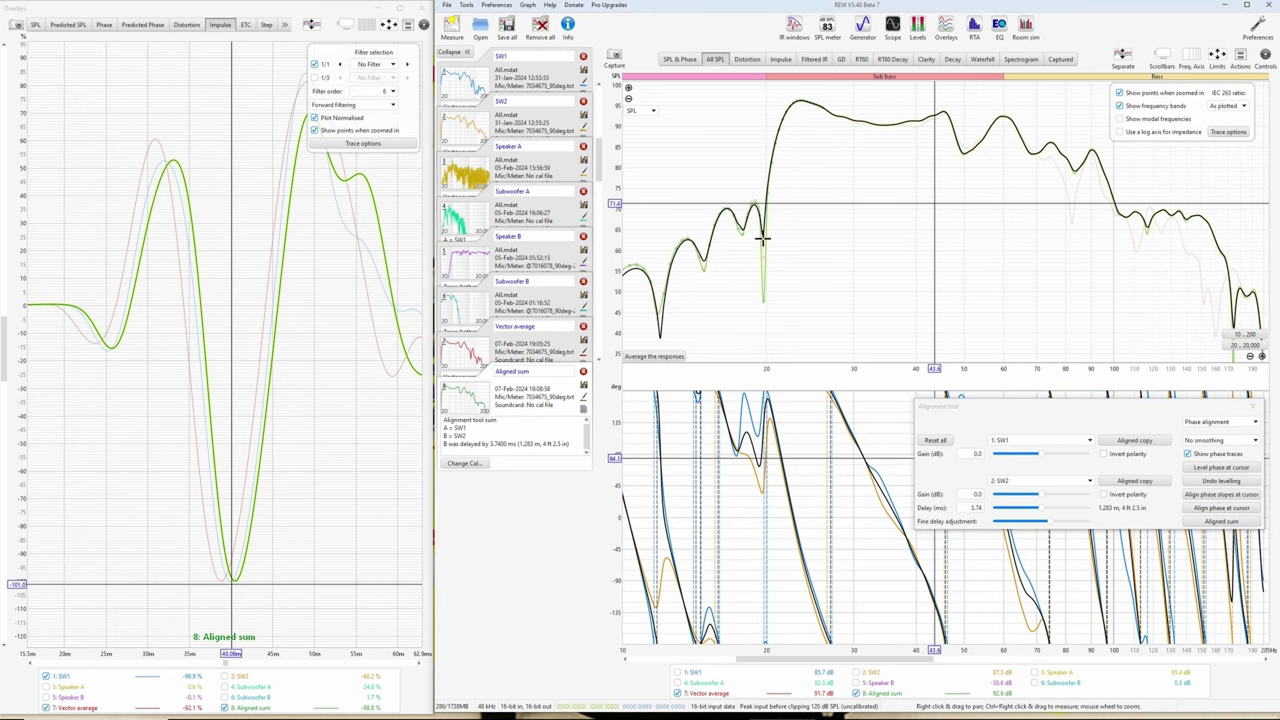
click(1224, 495)
click(1229, 508)
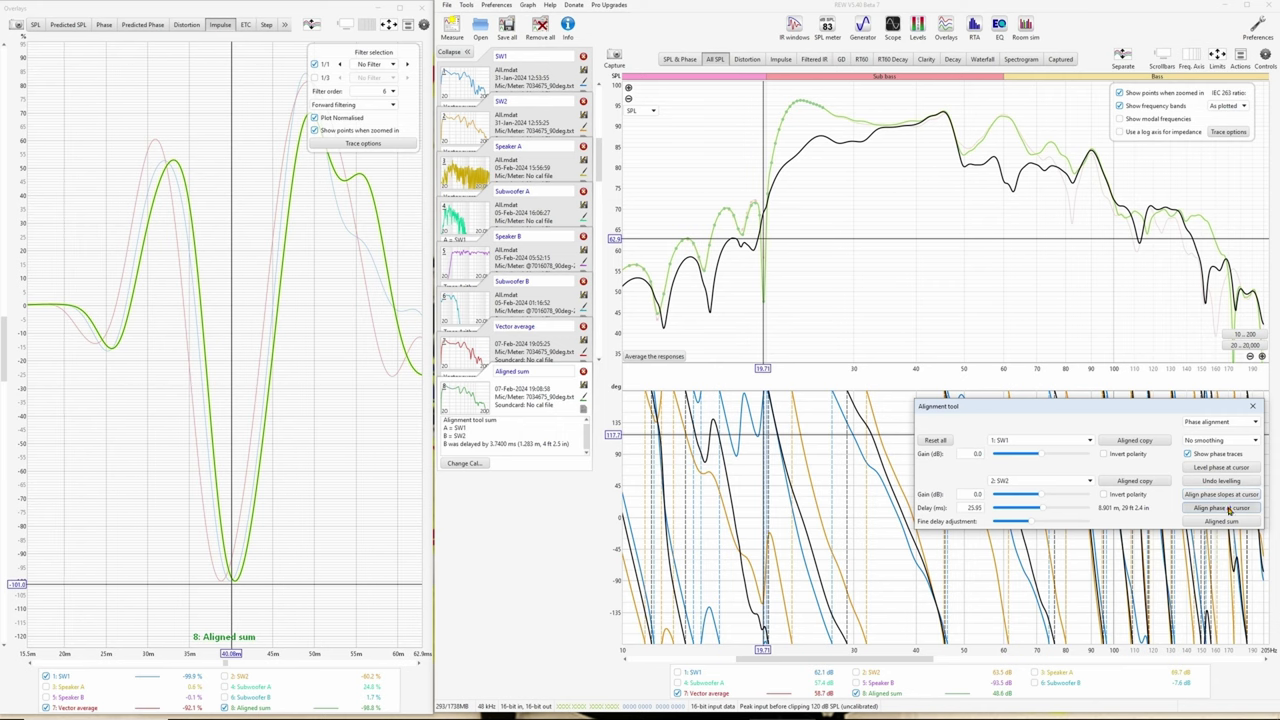
click(1230, 496)
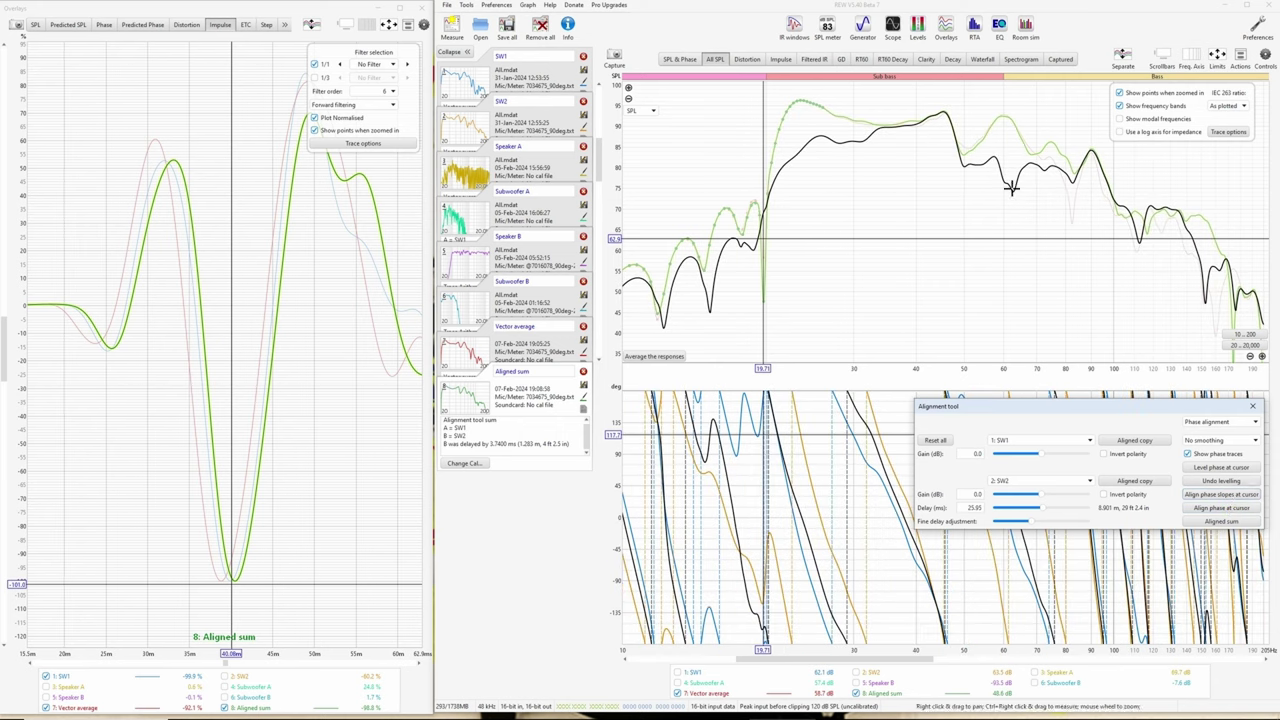
- Try slope and phase alignment at the dip near 152.7 Hz
click(1204, 308)
click(1204, 308)
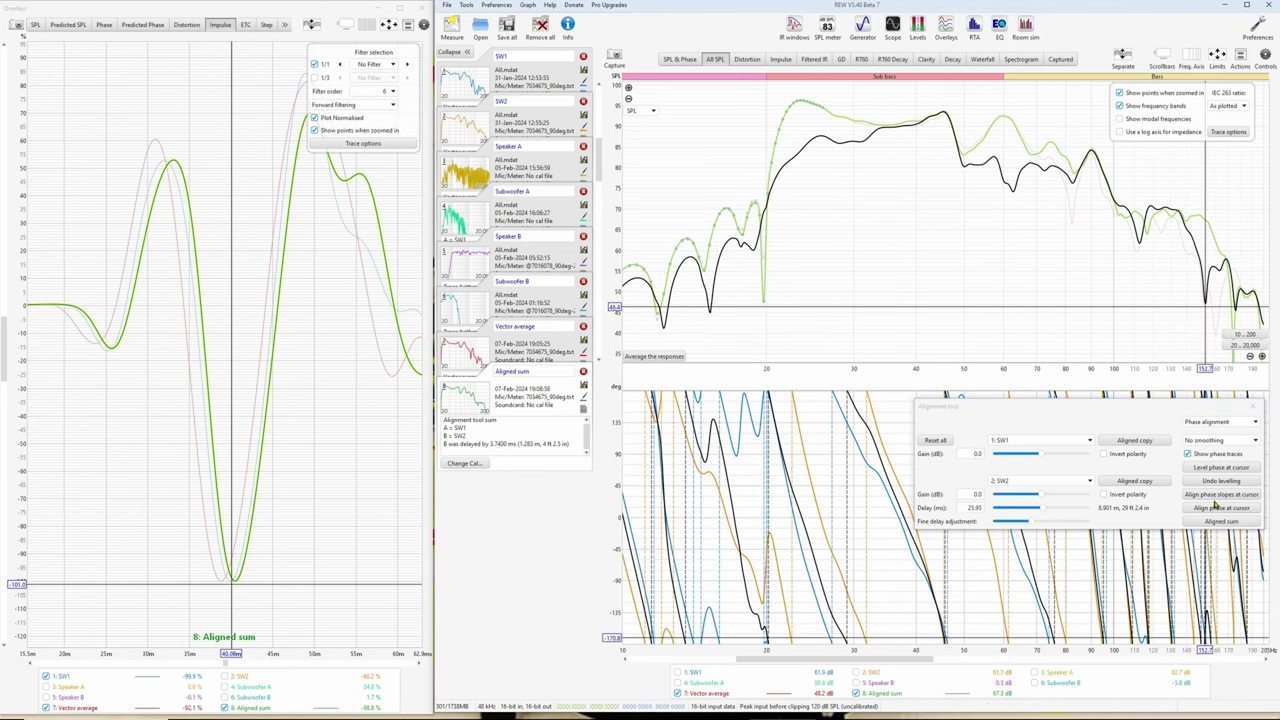
click(1220, 495)
click(1219, 508)
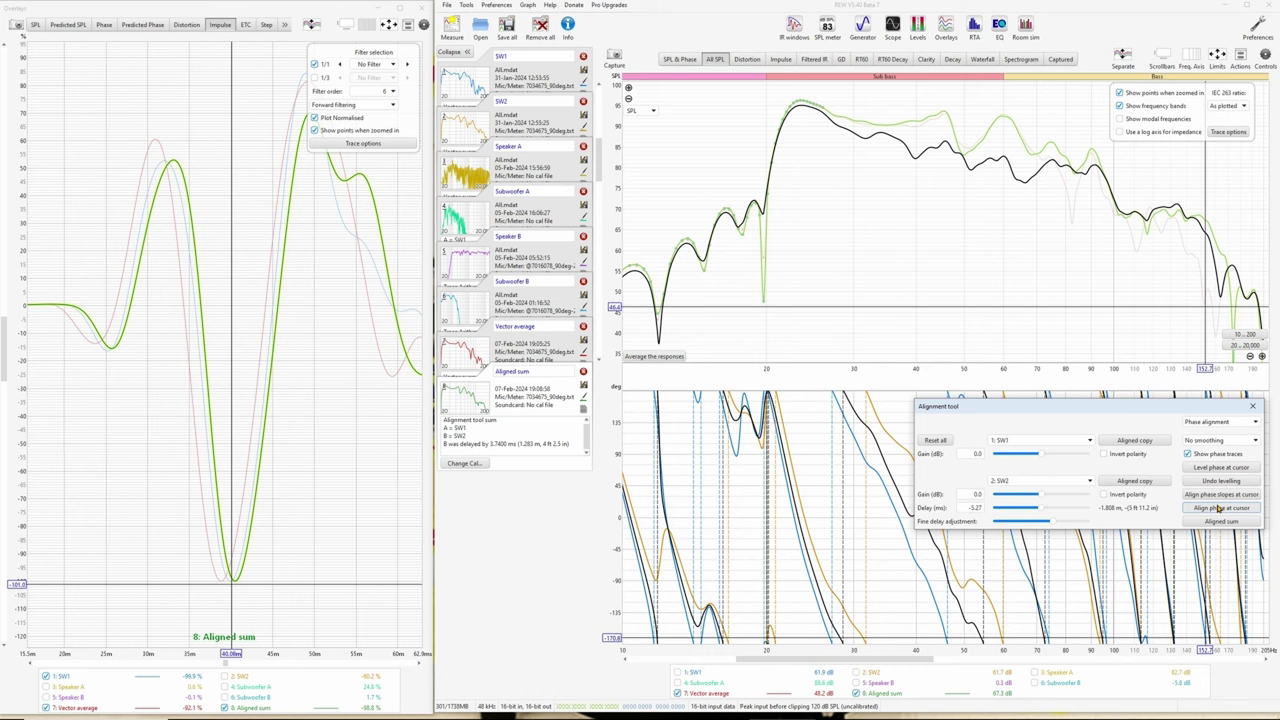
- Place the cursor at the dip near 164 Hz, try phase alignment, and align the phase slopes of SW1 and SW2 there
click(1221, 300)
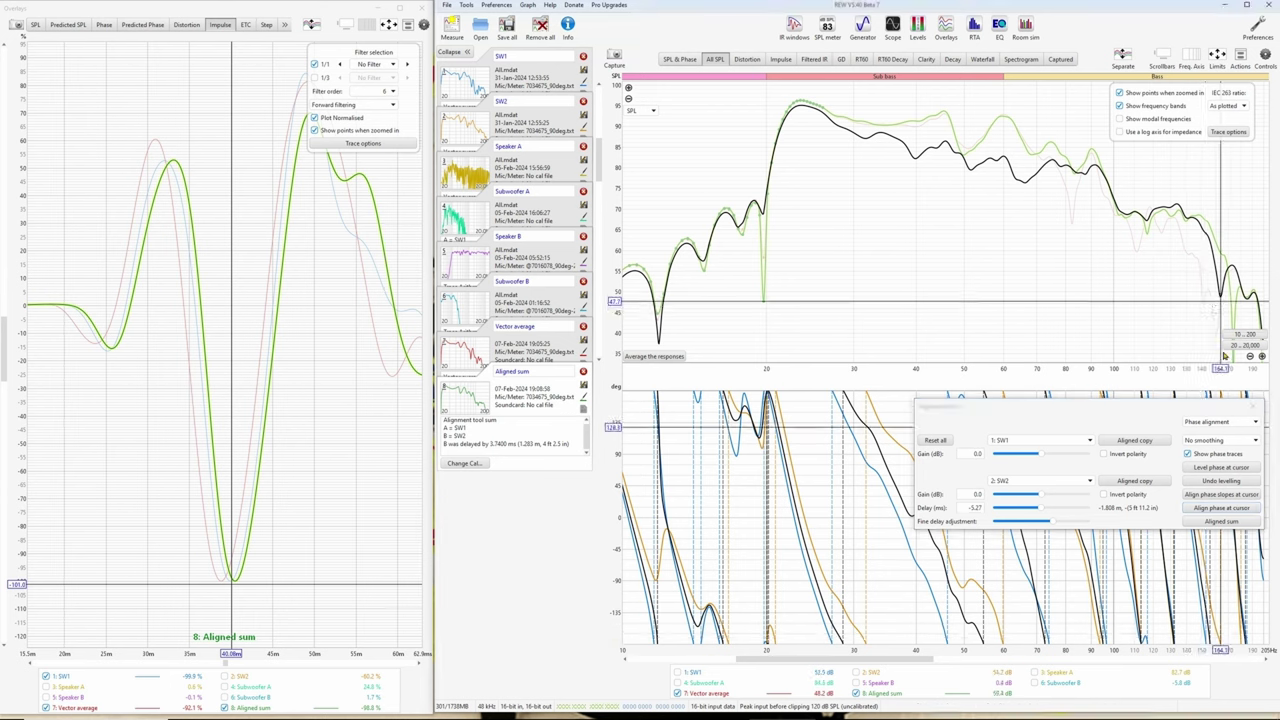
click(1218, 508)
click(1220, 495)
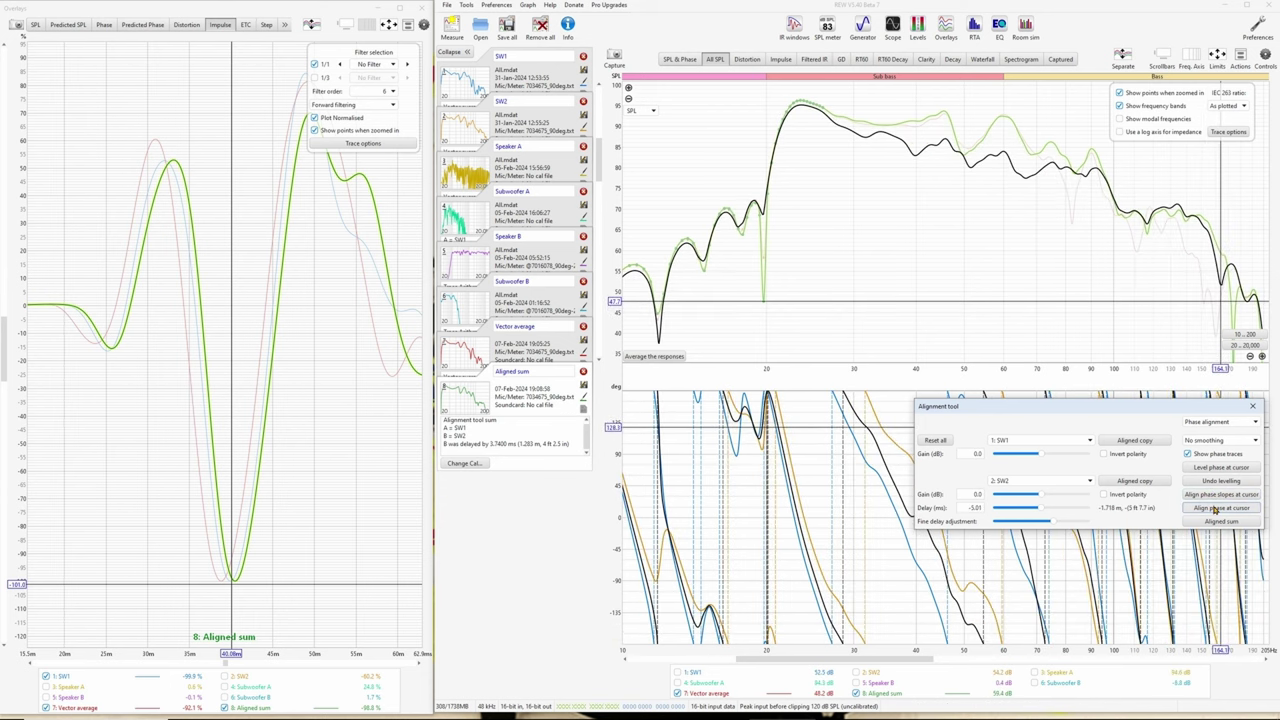
click(1221, 497)
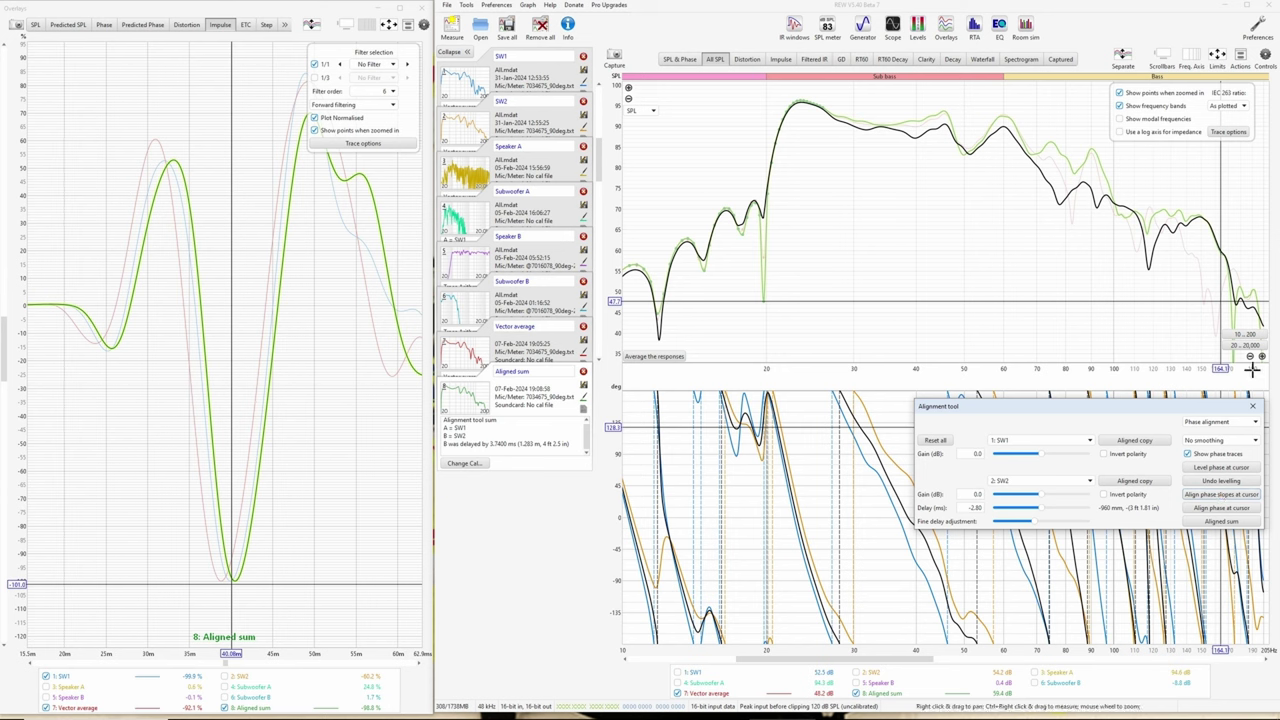
- Place the cursor at the dip near 117.5 Hz, align the phase of SW1 and SW2 there, and generate their aligned sum
click(1148, 275)
click(1218, 509)
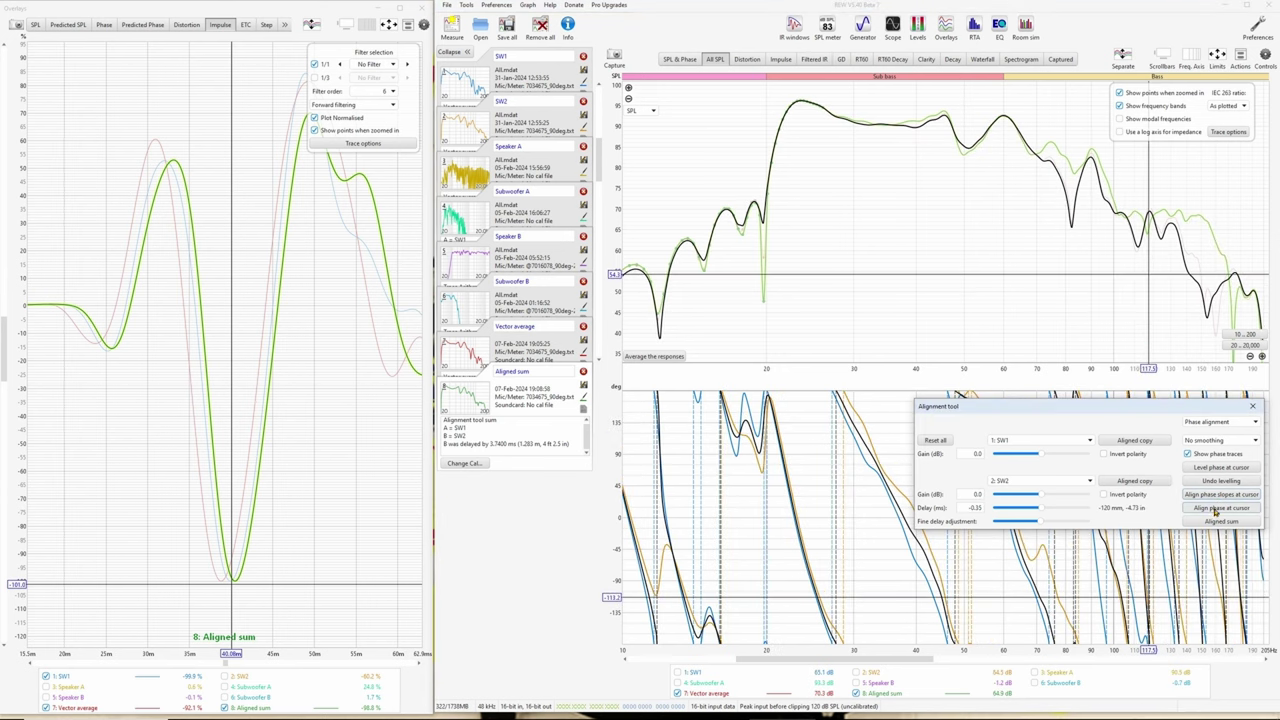
click(1216, 509)
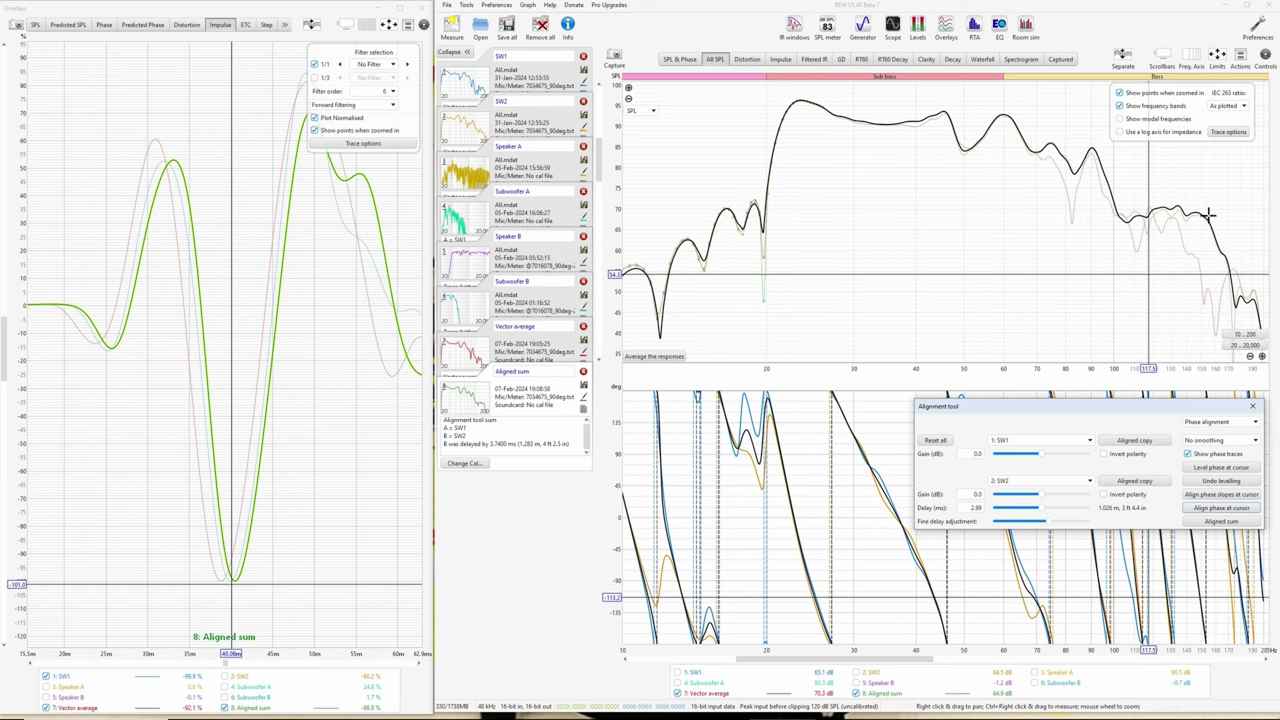
click(1220, 522)
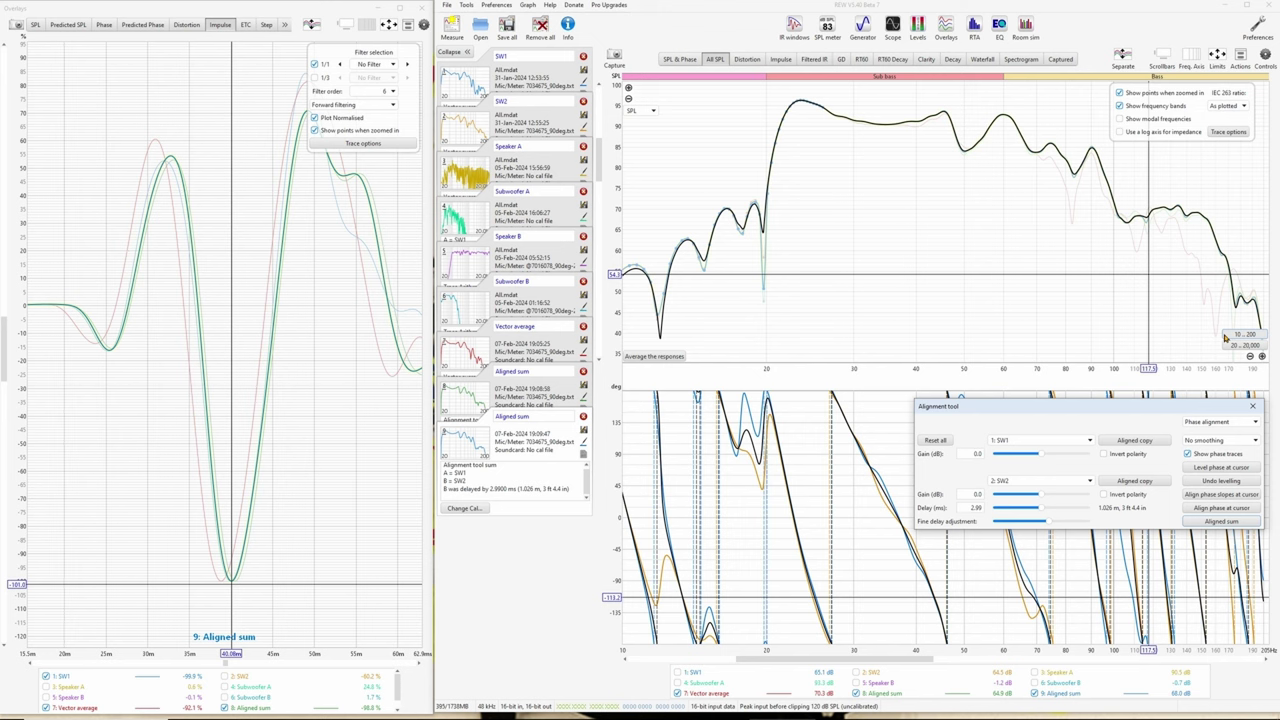
- Try slope and phase alignment at the dip near 50.1 Hz
click(964, 157)
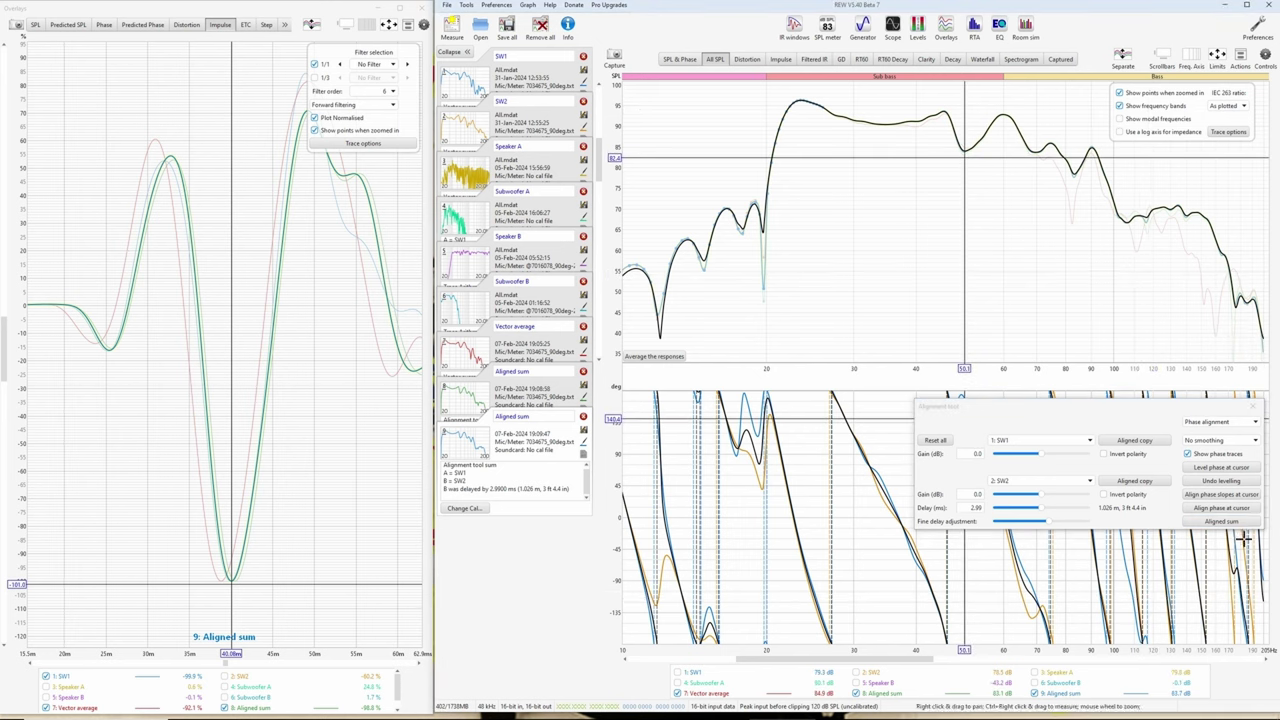
click(1226, 496)
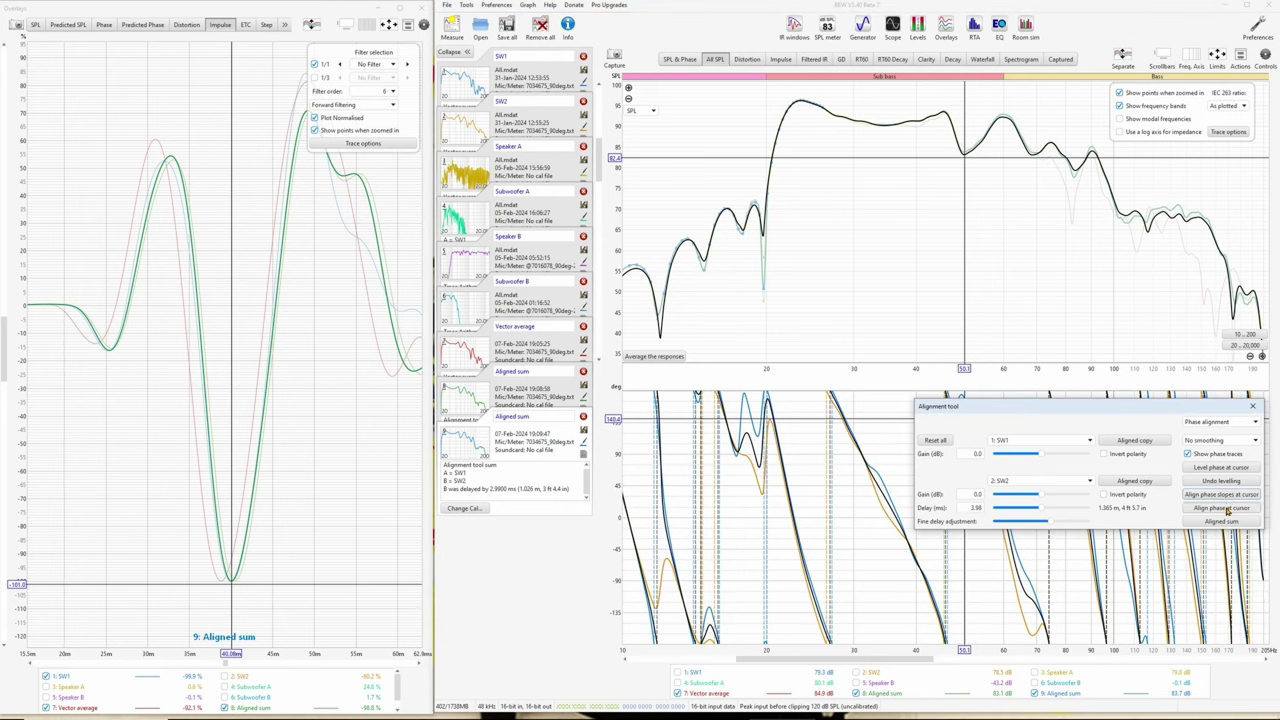
click(1226, 509)
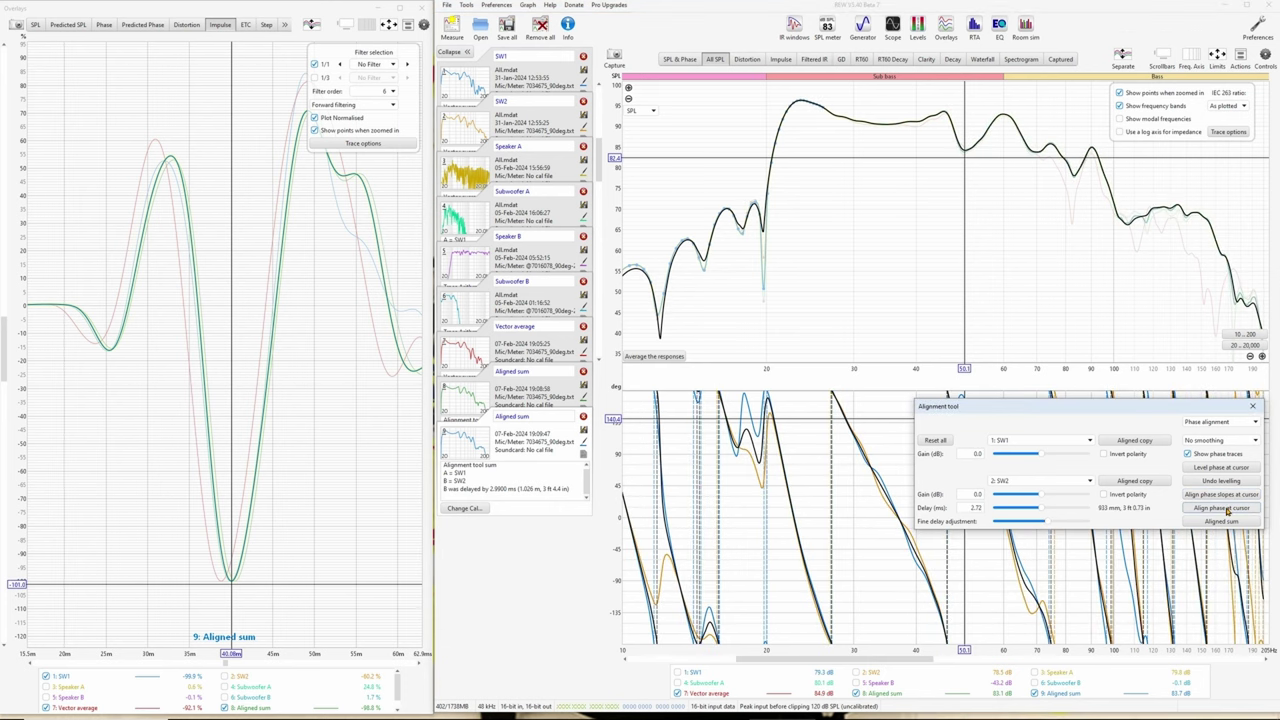
- Compare slope and phase alignment at the dip near 106.6 Hz, keep the phase alignment, and generate the aligned sum
click(1127, 228)
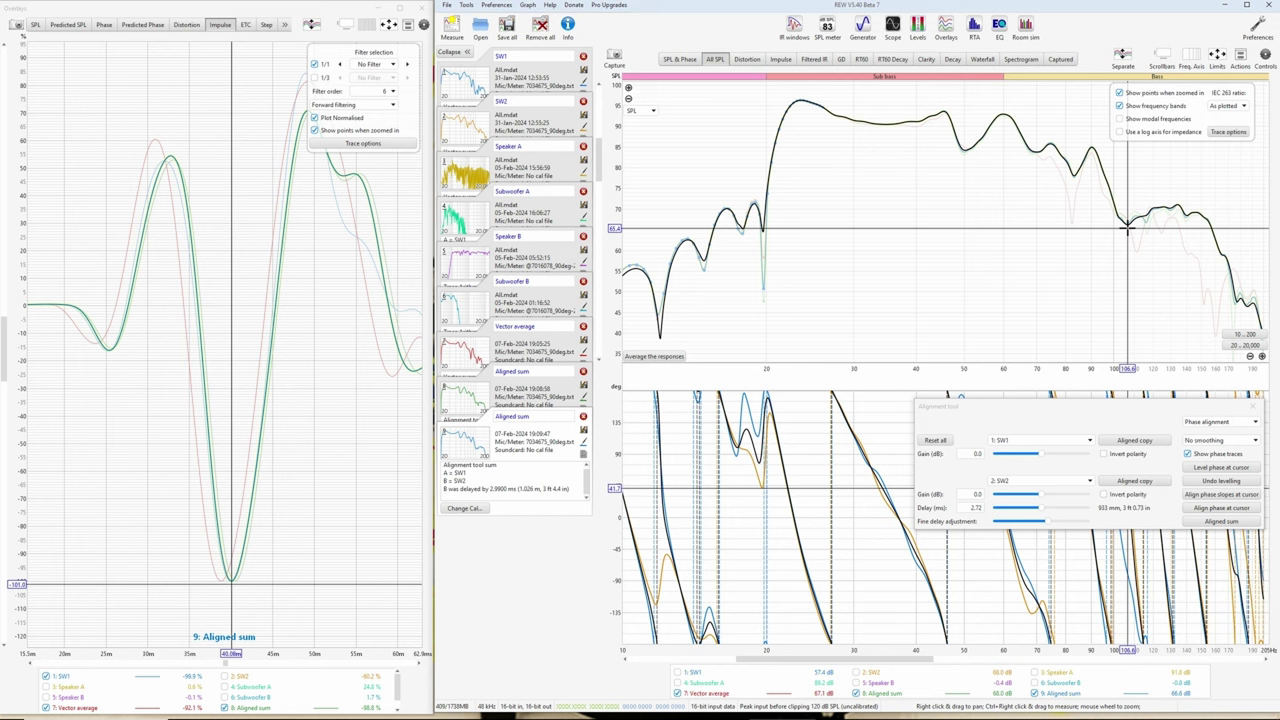
click(1214, 508)
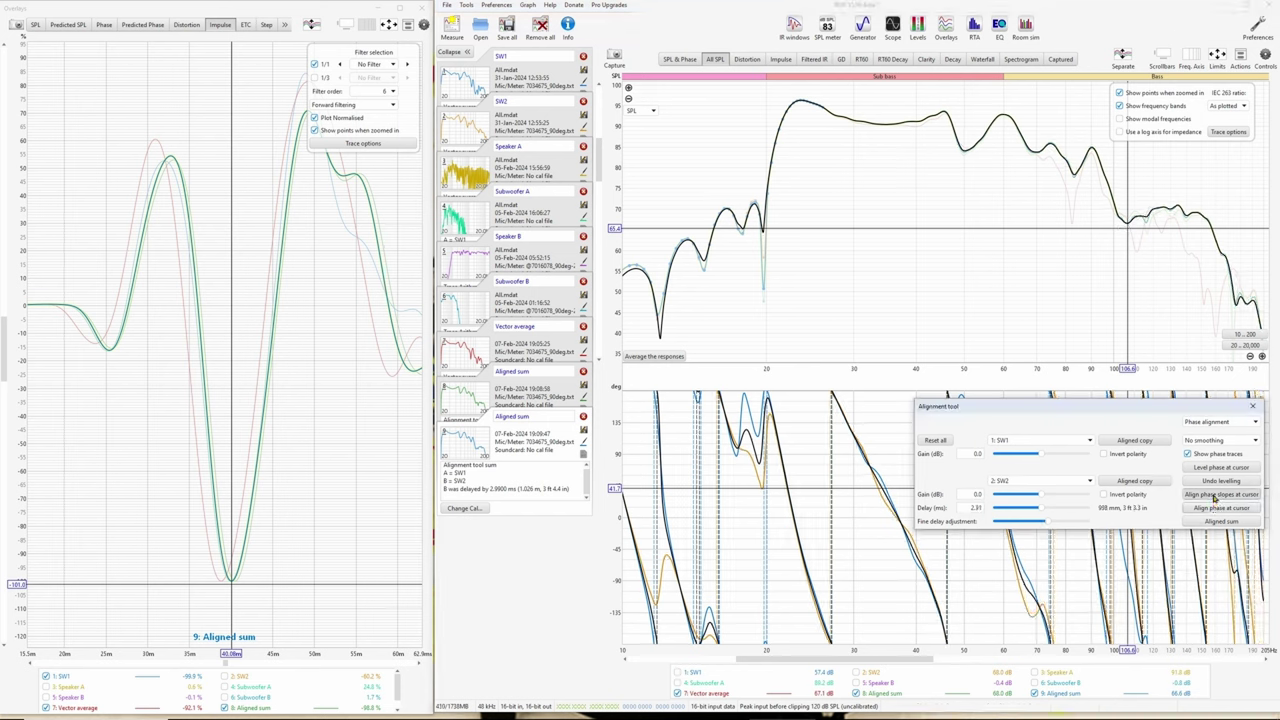
click(1220, 494)
click(1214, 508)
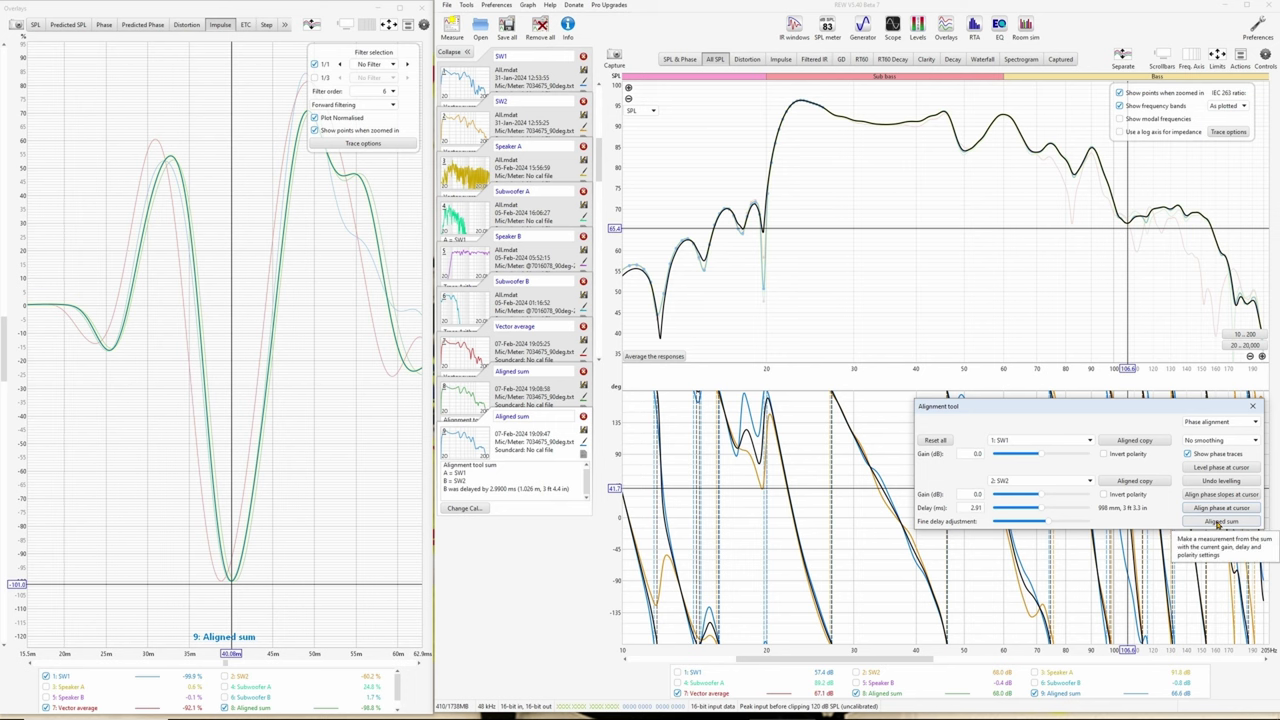
click(1218, 522)
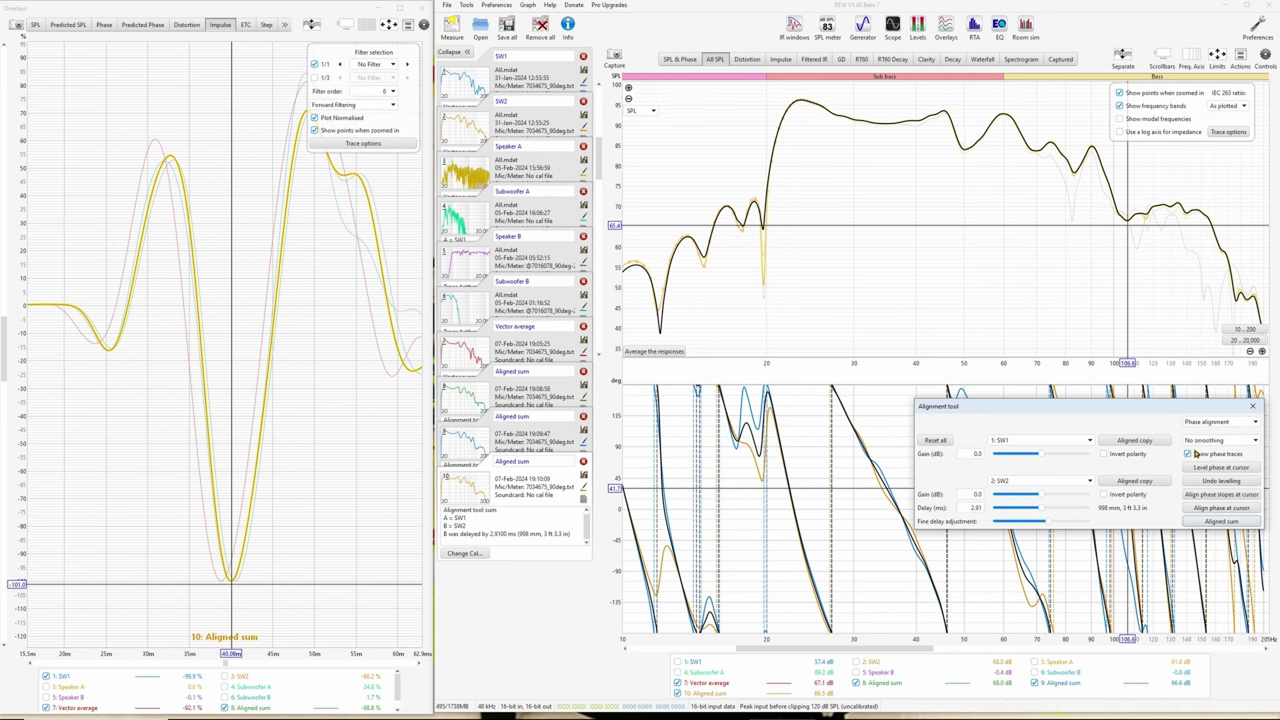
- Try phase and slope alignment at the dip near 176.3 Hz
click(1237, 300)
click(1213, 509)
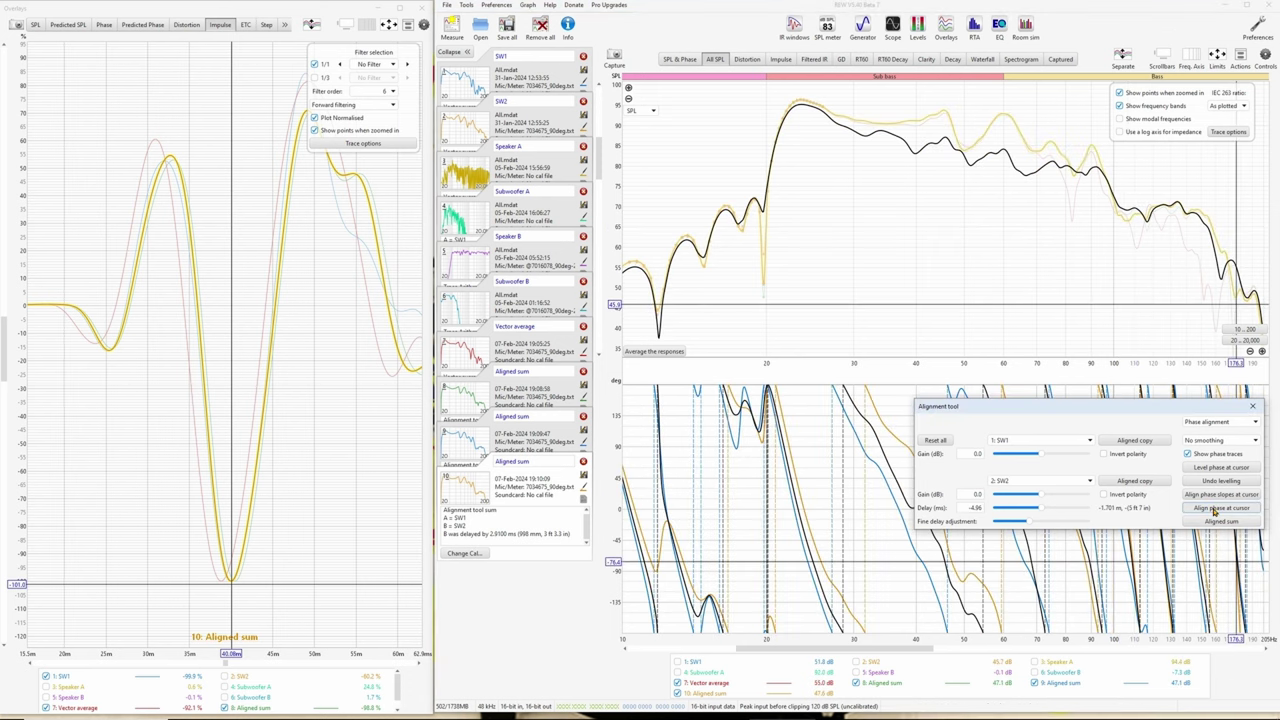
click(1216, 495)
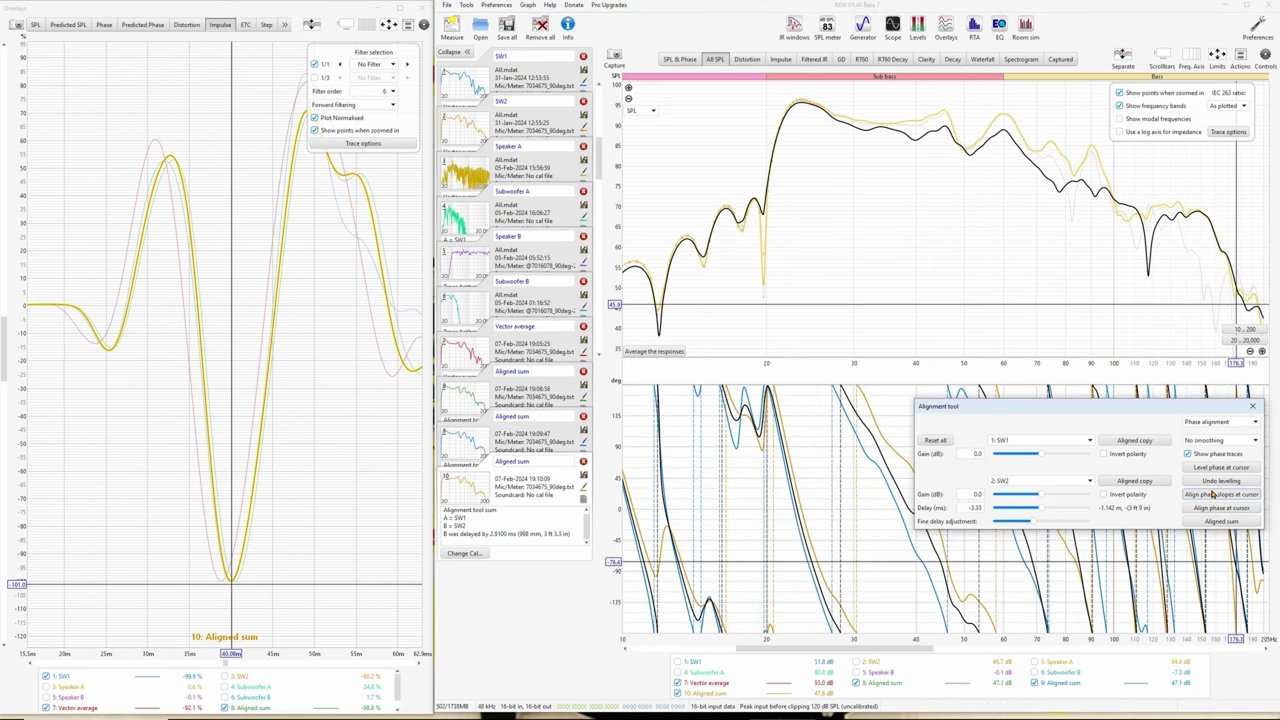
- Work through the dips near 117 Hz and 82.5 Hz, align the phase slopes at 82.5 Hz, and generate the aligned sum
click(1148, 278)
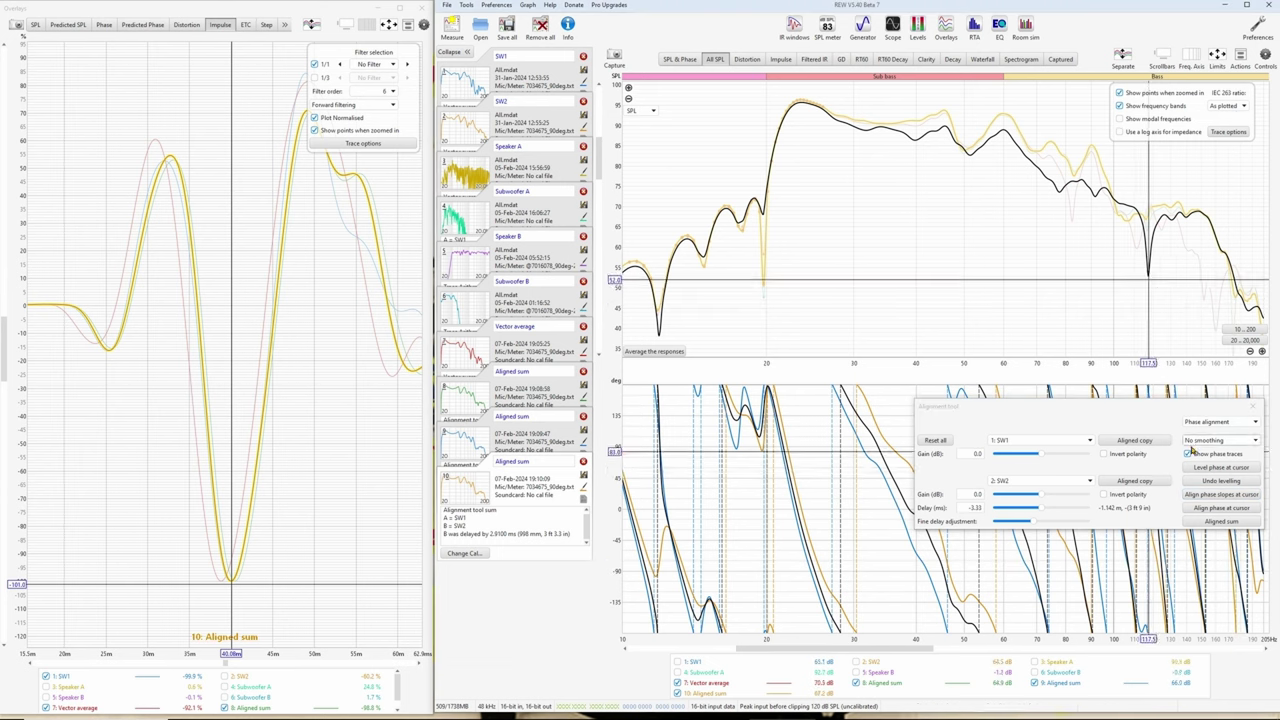
click(1146, 272)
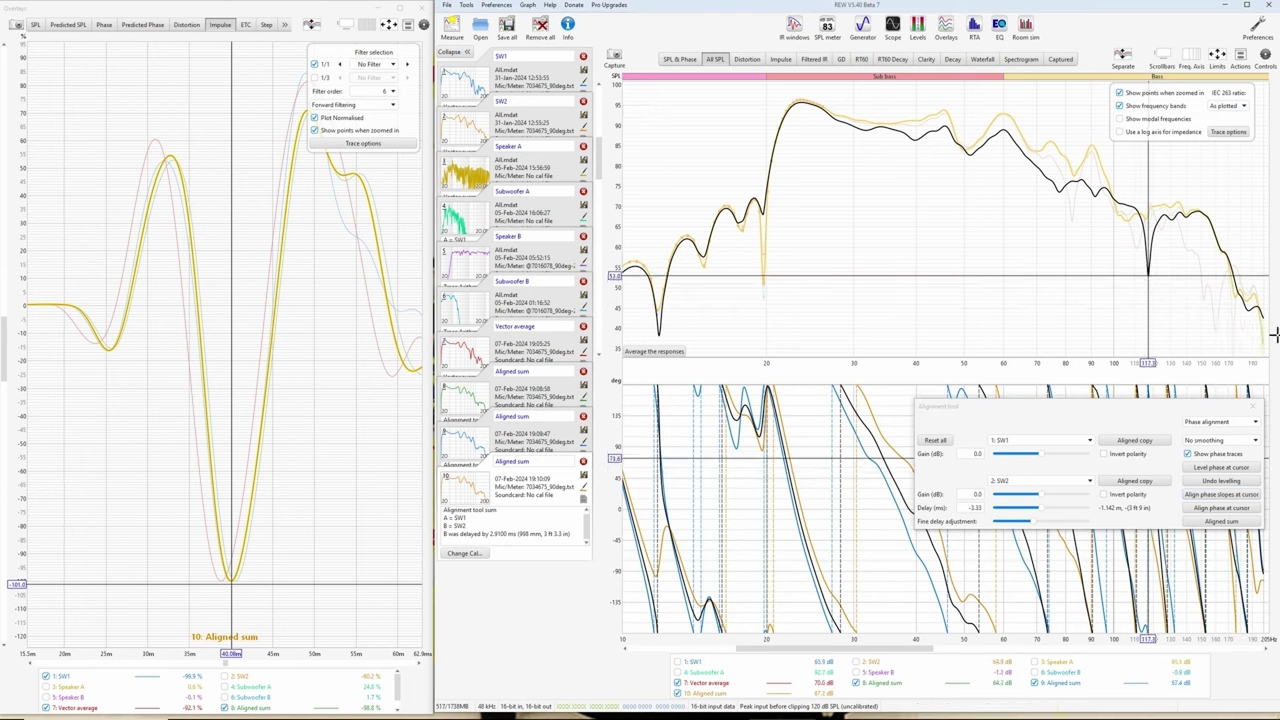
click(1207, 496)
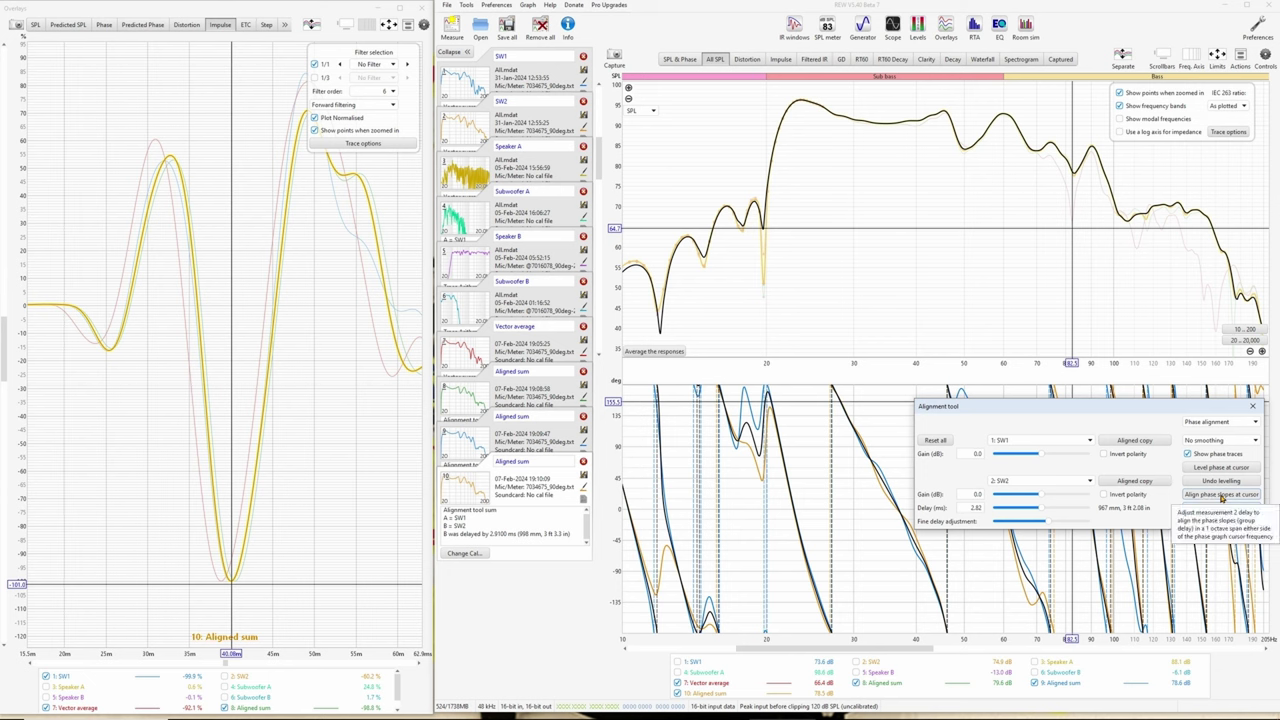
click(1221, 508)
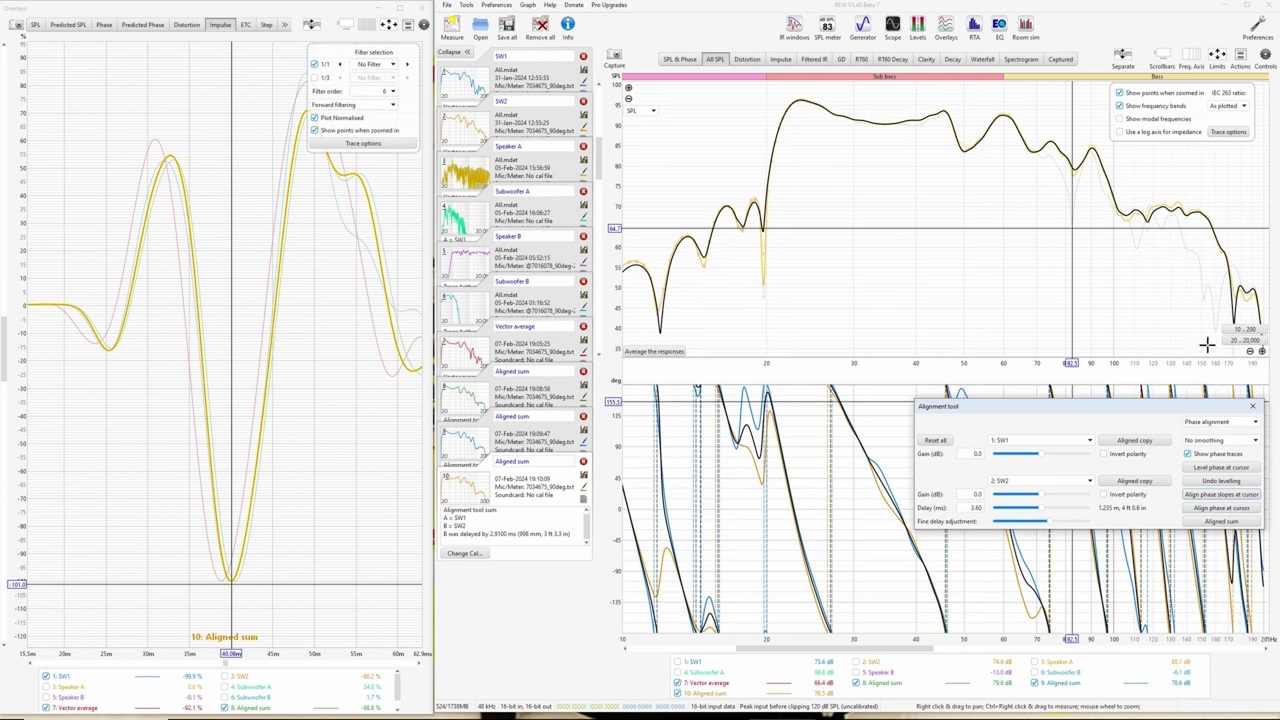
click(1230, 522)
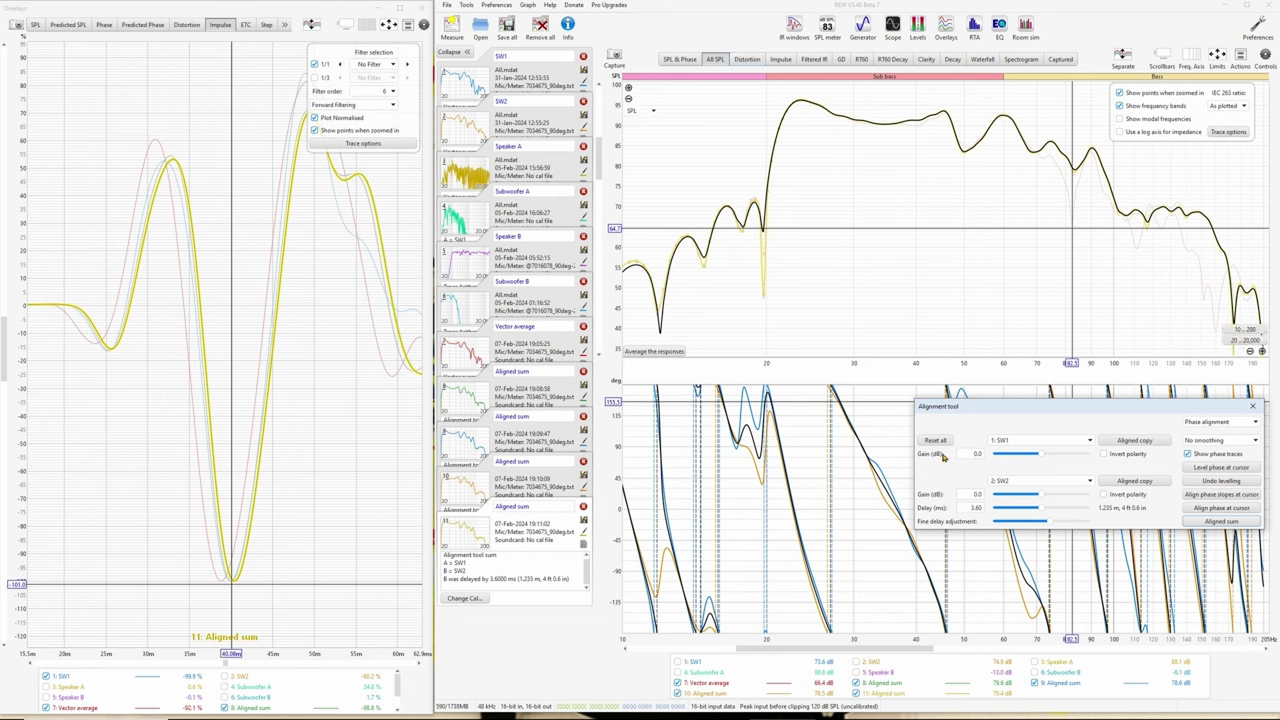
- Reset all alignment settings, compare inverting the polarity of SW1 and of SW2, and keep only SW2 inverted
click(938, 441)
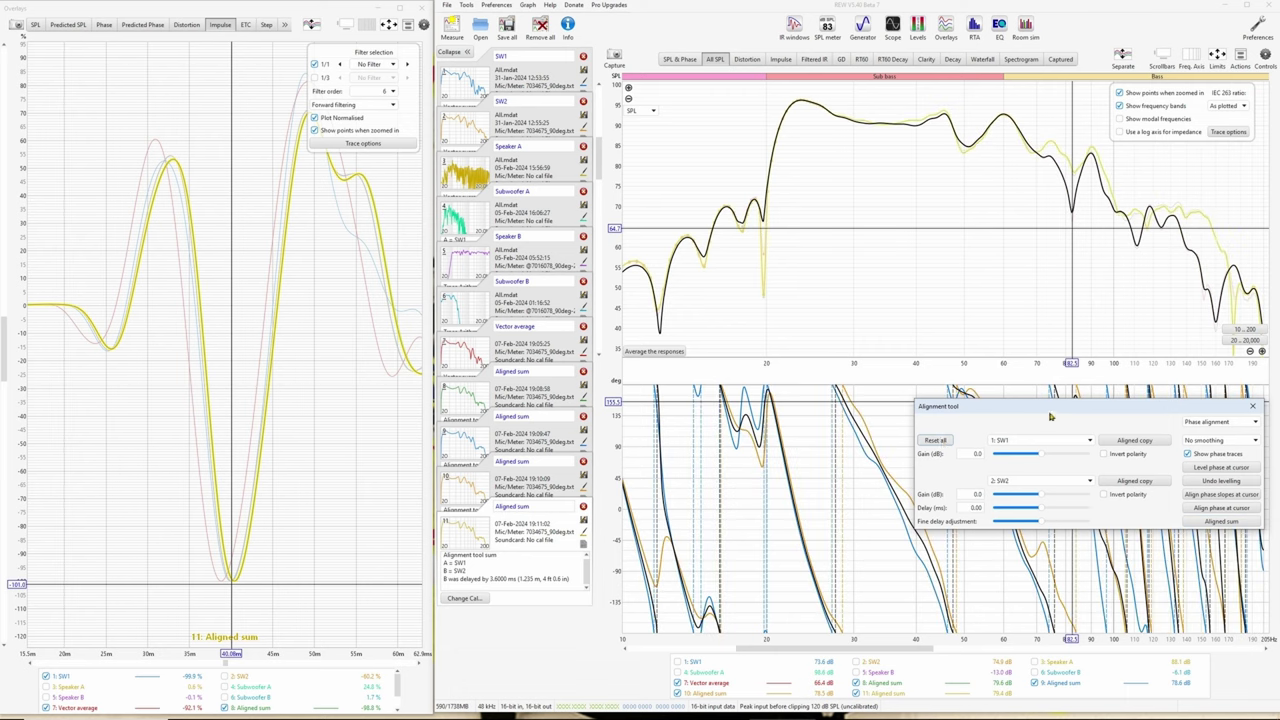
click(1103, 494)
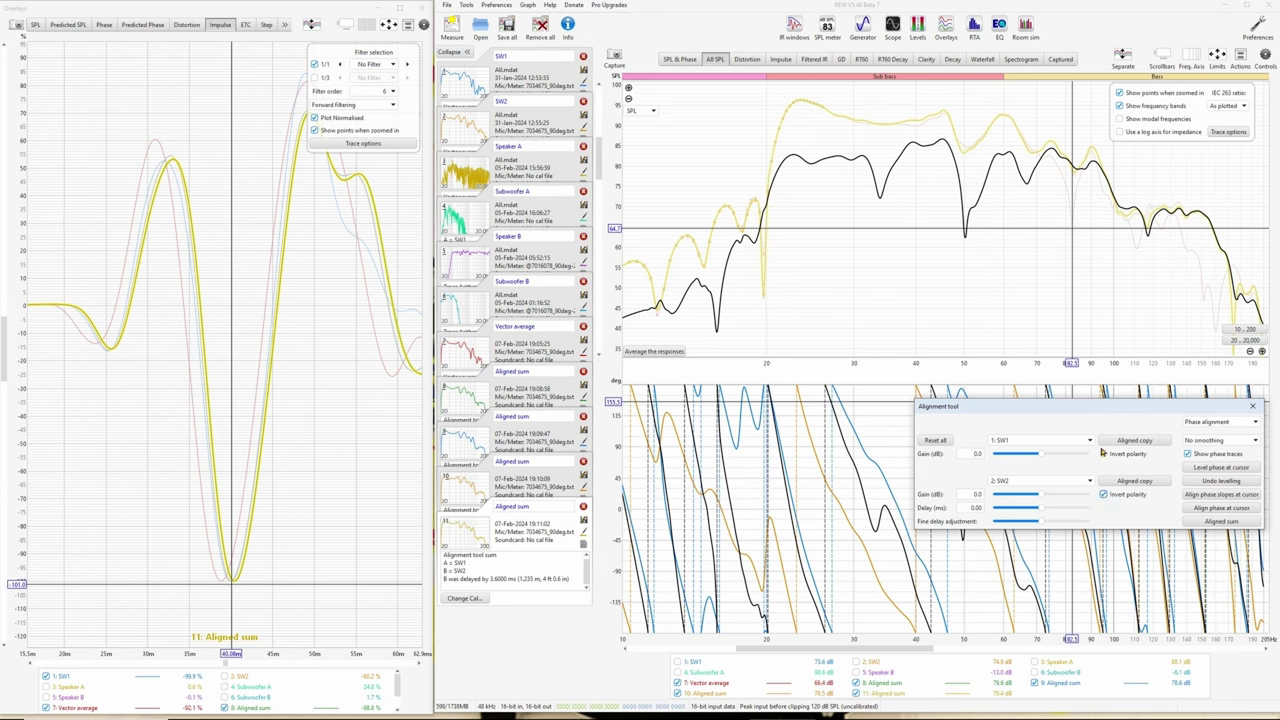
click(1104, 454)
click(1104, 454)
click(1103, 494)
click(1104, 454)
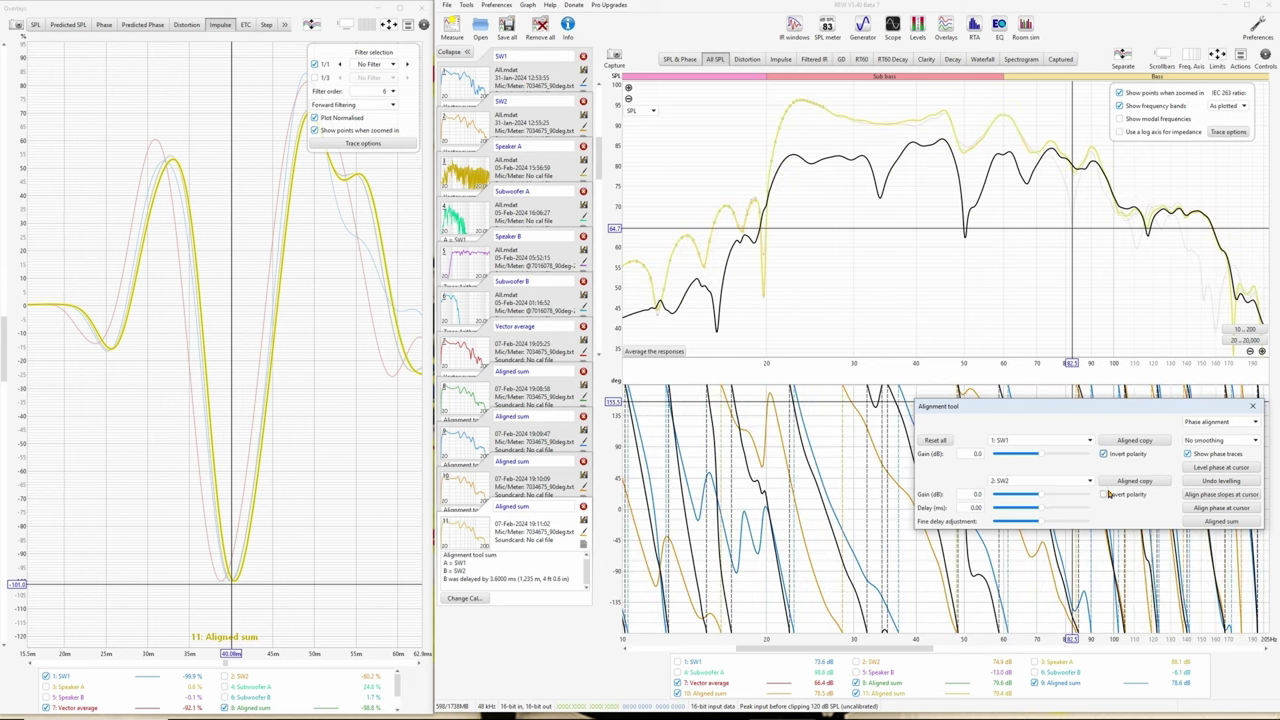
click(1104, 454)
click(1103, 494)
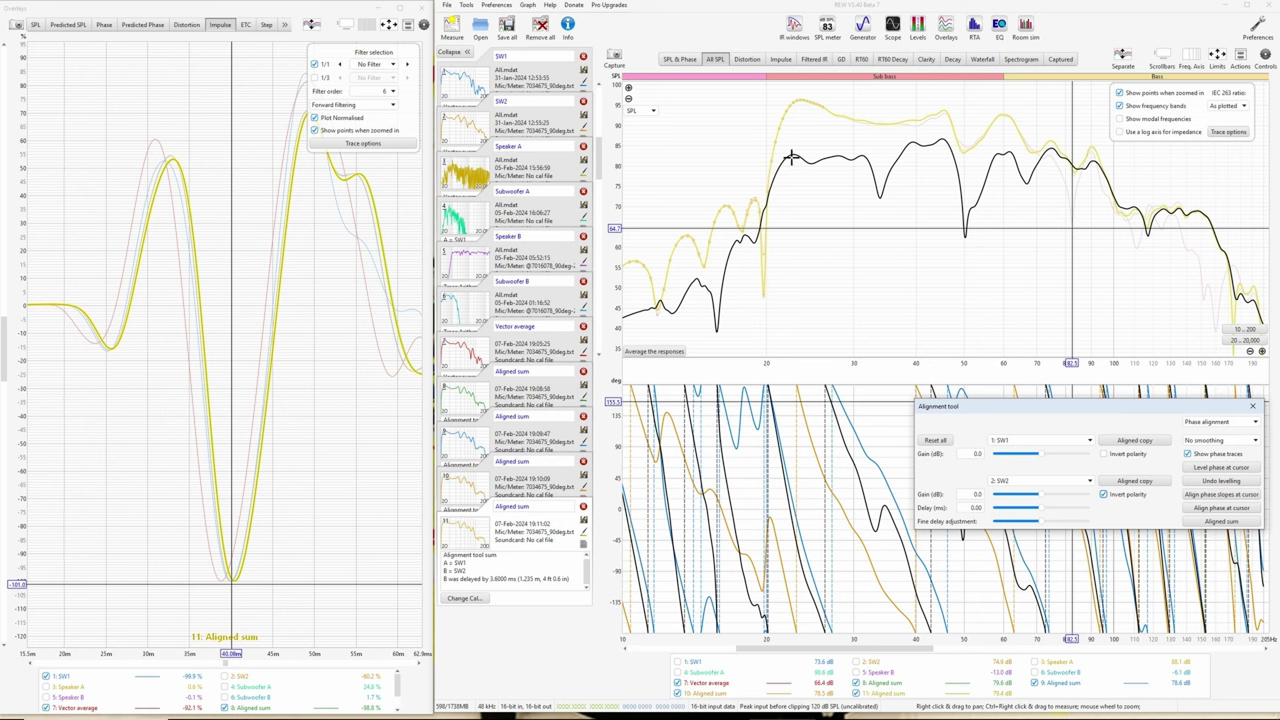
- Try slope and phase alignment at the dip near 50.4 Hz with SW2 inverted
click(965, 243)
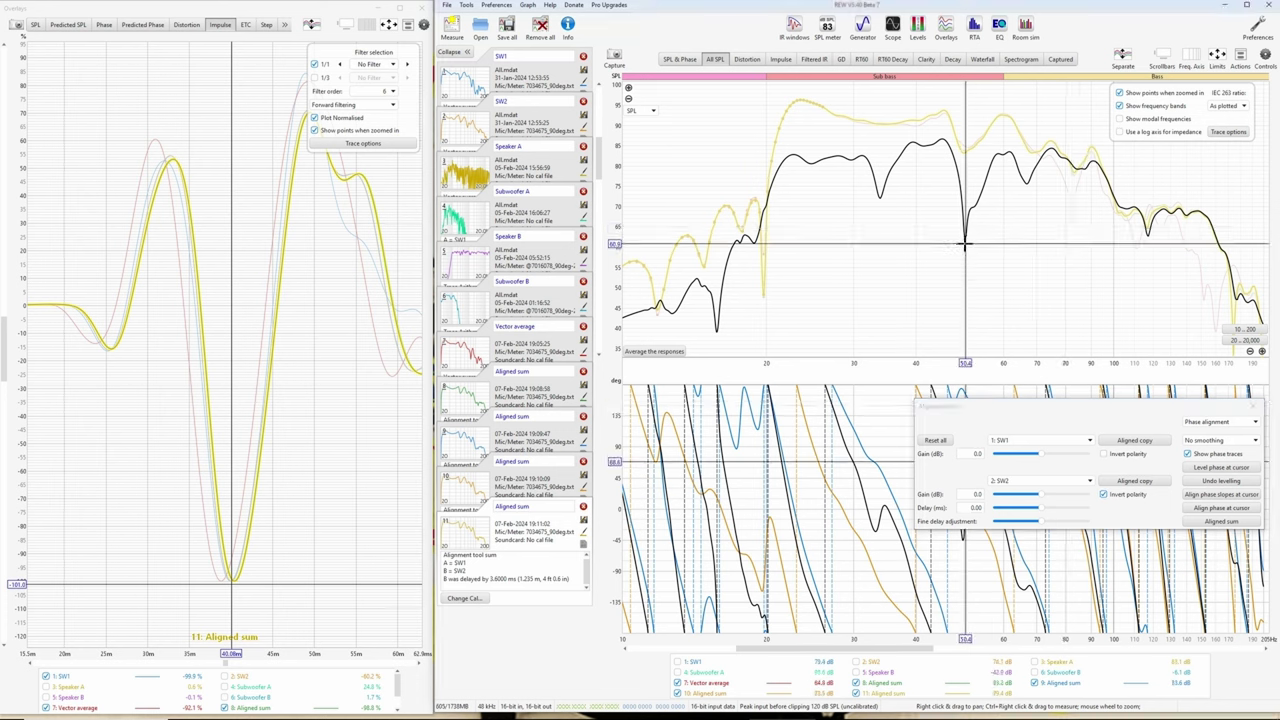
click(1190, 495)
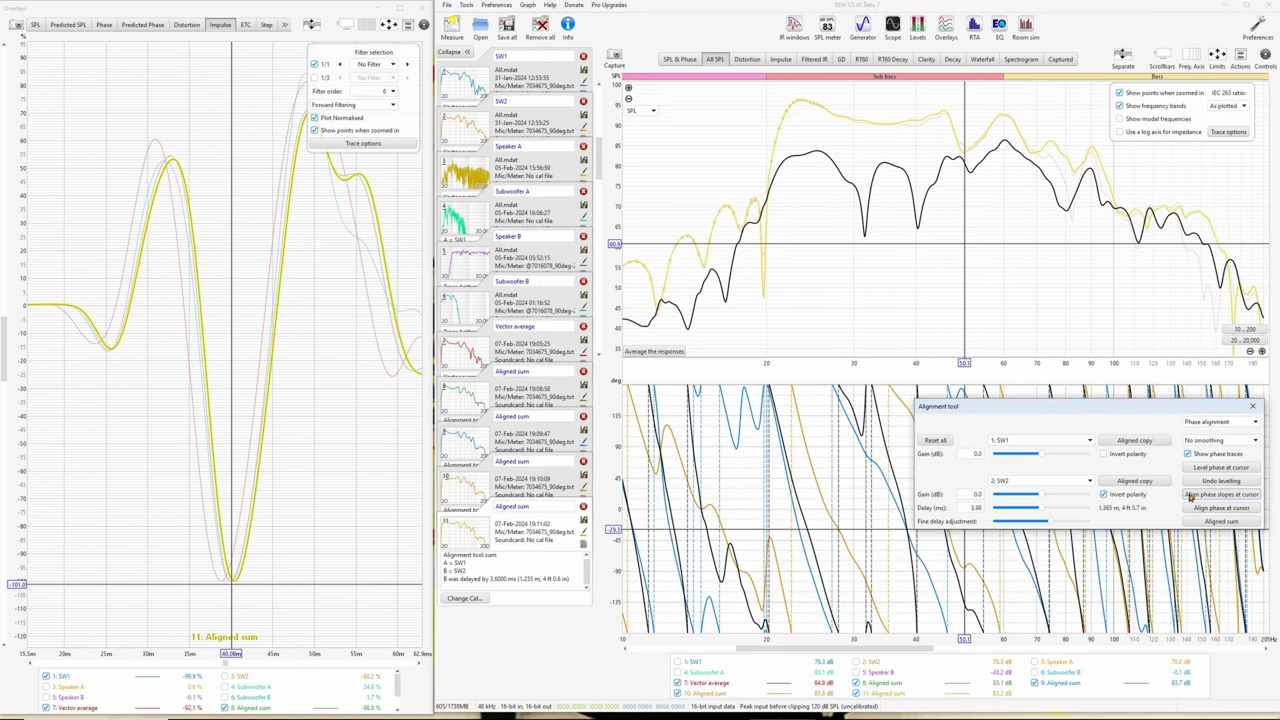
click(1206, 509)
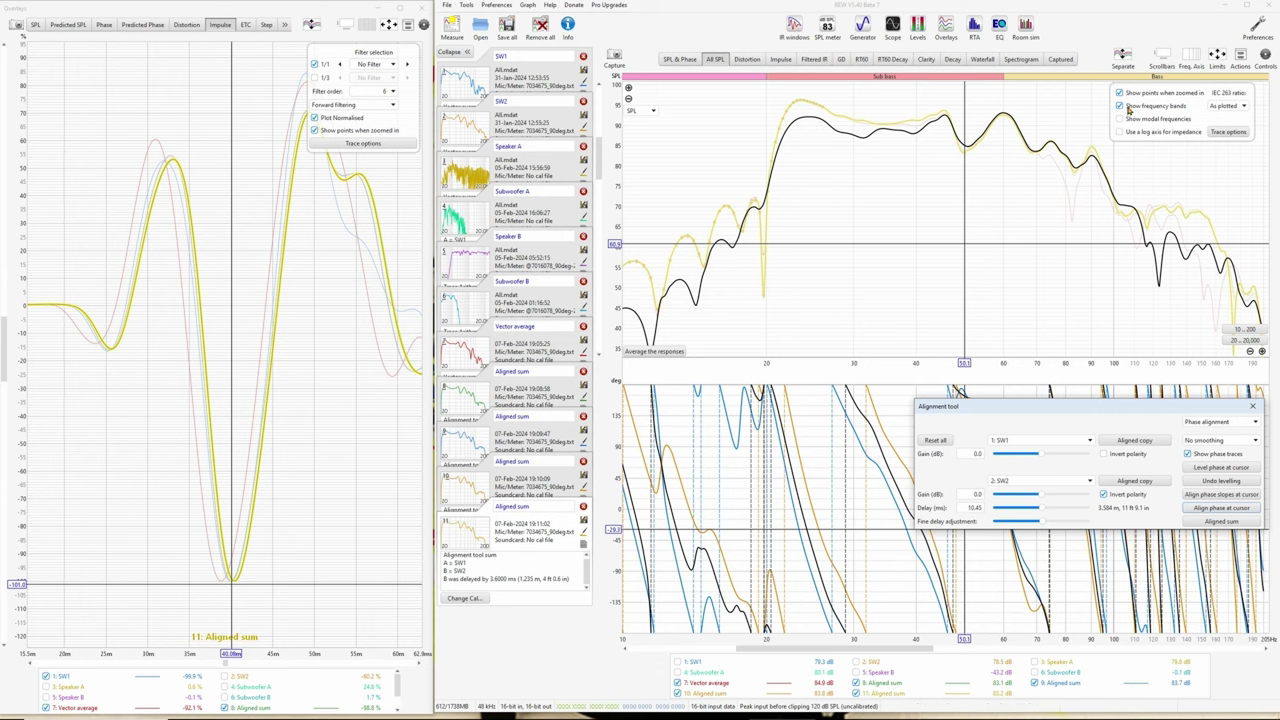
- Try slope and phase alignment at the dip near 123.4 Hz with SW2 inverted
click(1158, 292)
click(1197, 494)
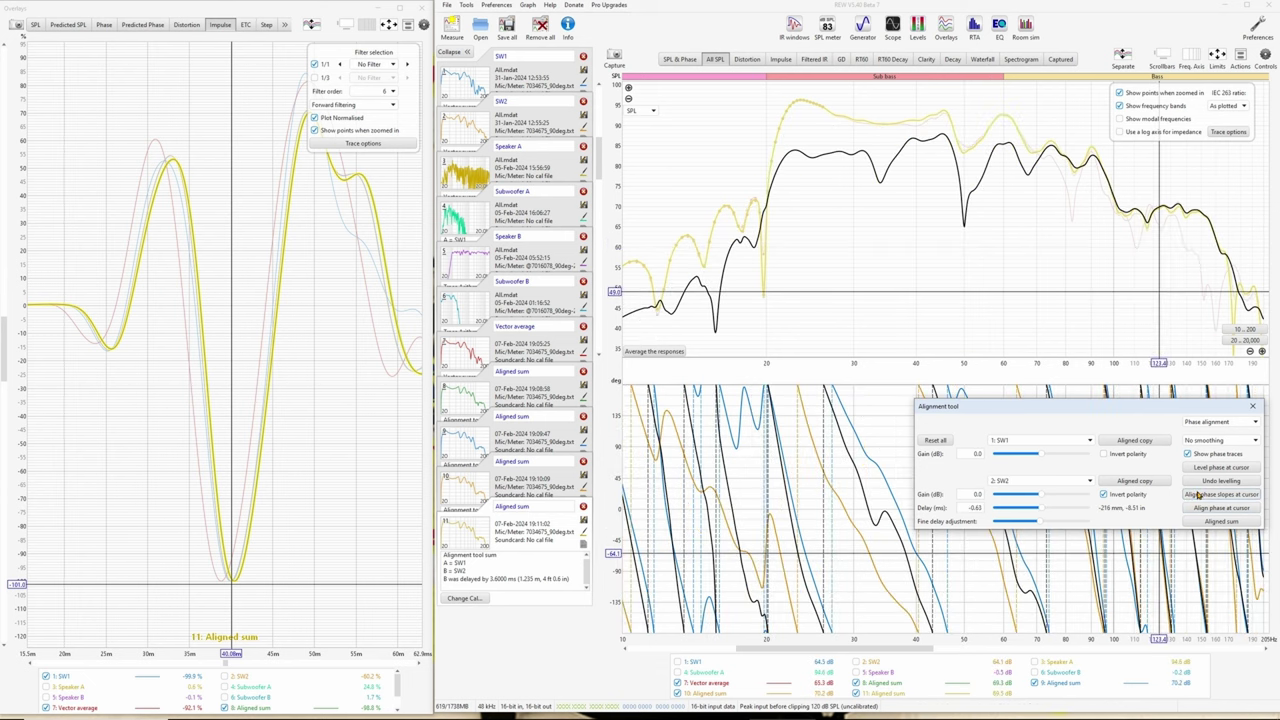
click(1208, 508)
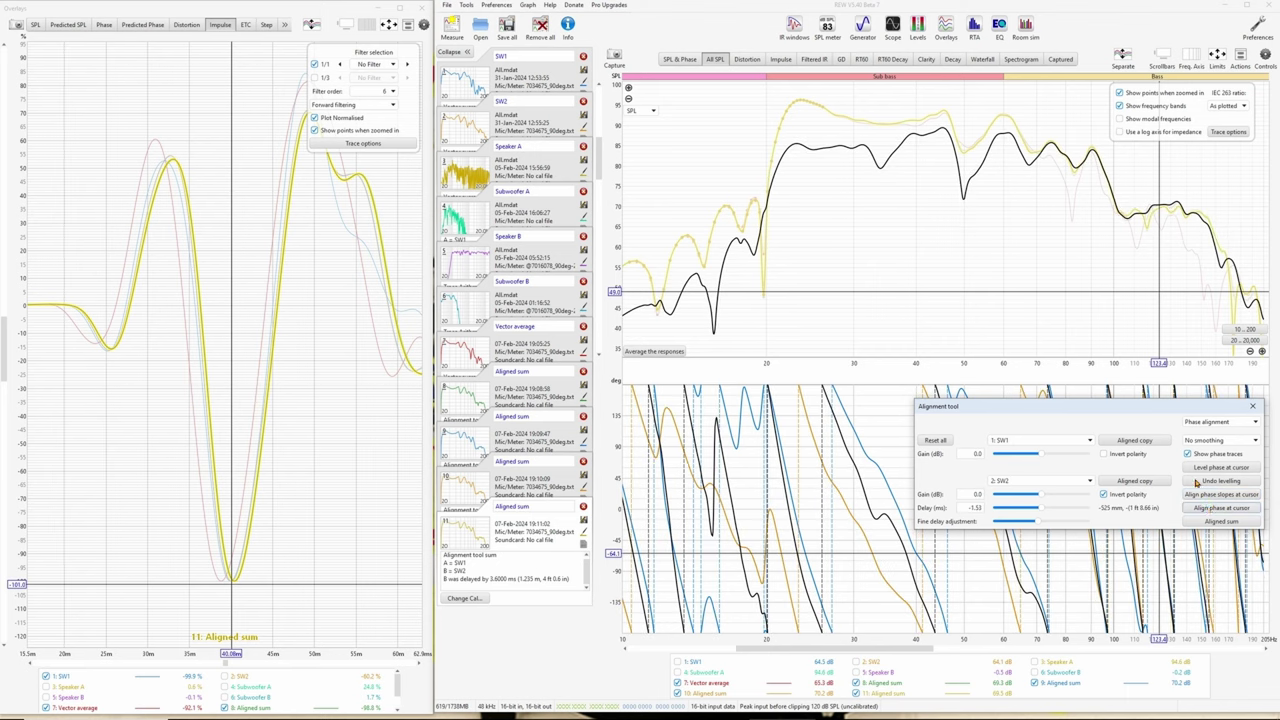
- Align the phase of SW1 and inverted SW2 at the dip near 49.8 Hz and generate their aligned sum
click(963, 200)
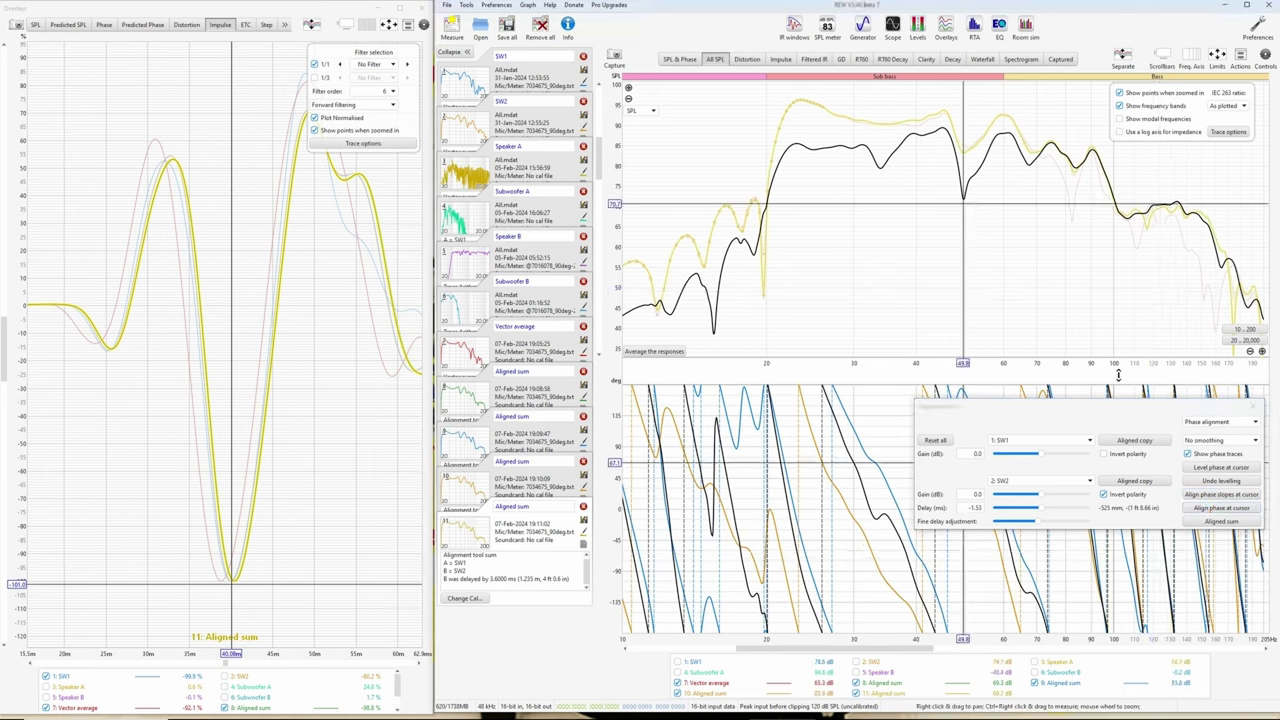
click(1209, 510)
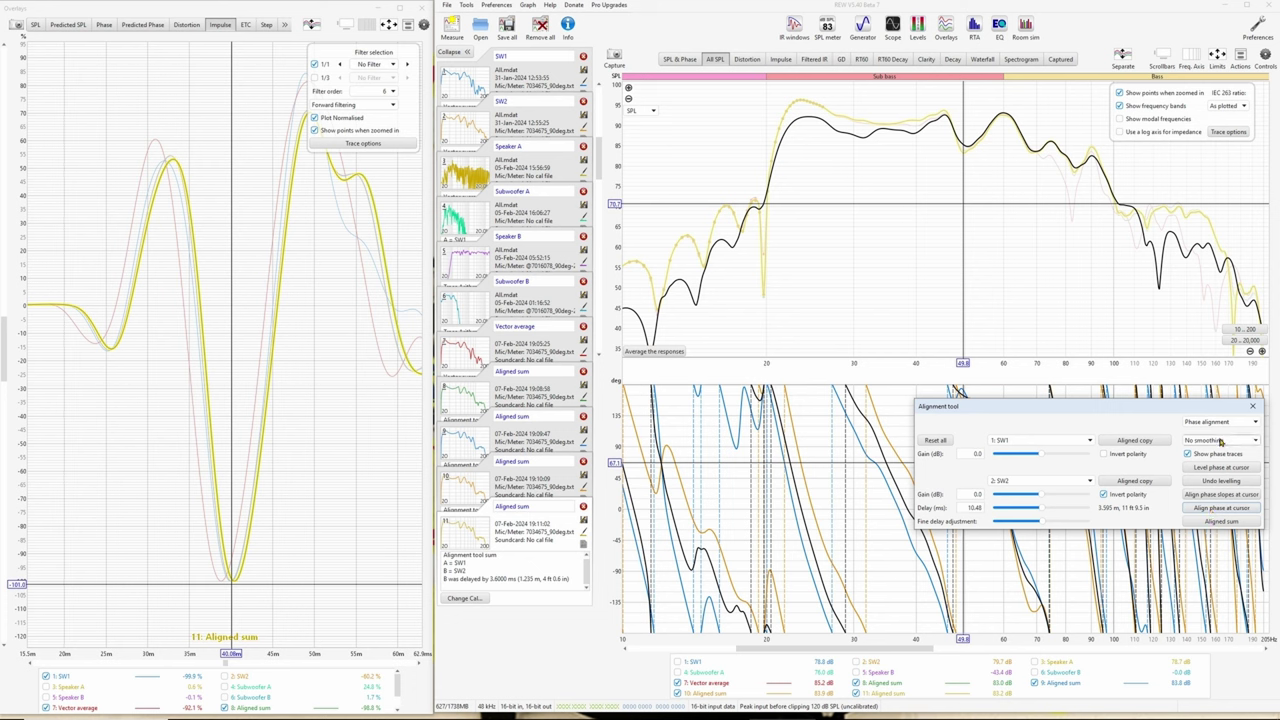
click(1233, 522)
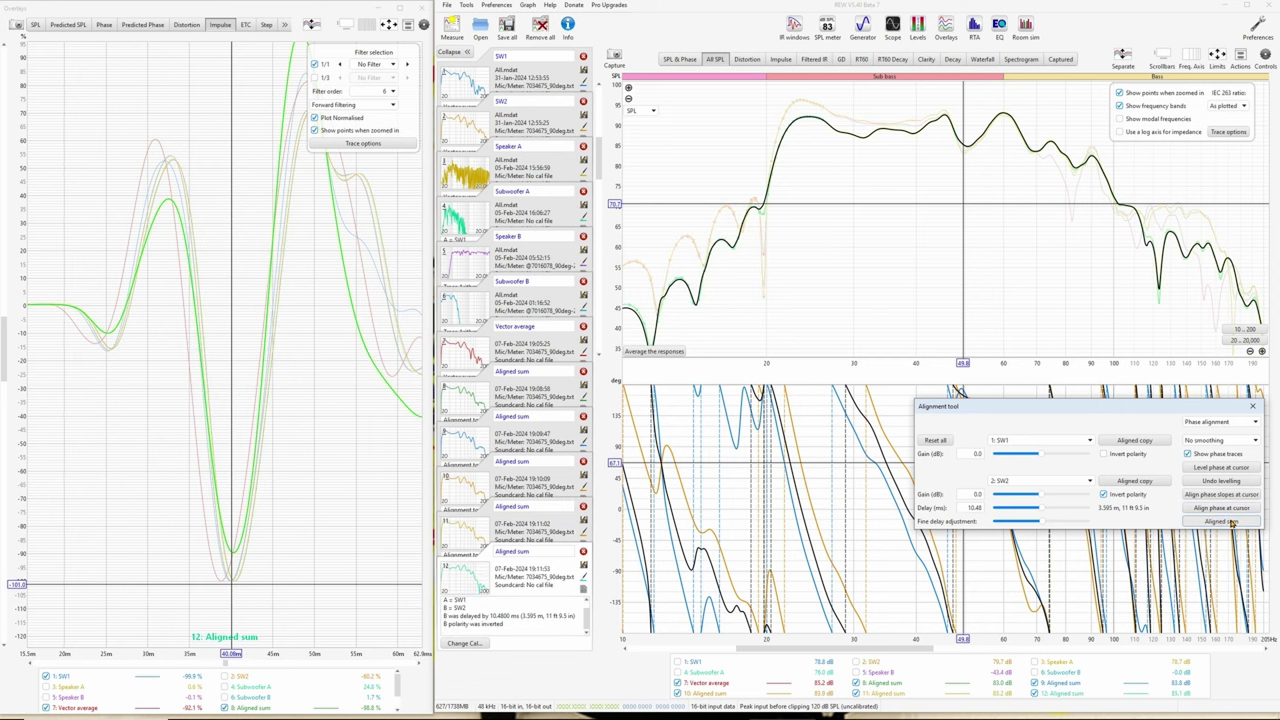
- Try slope and phase alignment again at the new aligned sum's dip near 123.4 Hz
click(1158, 293)
click(1234, 496)
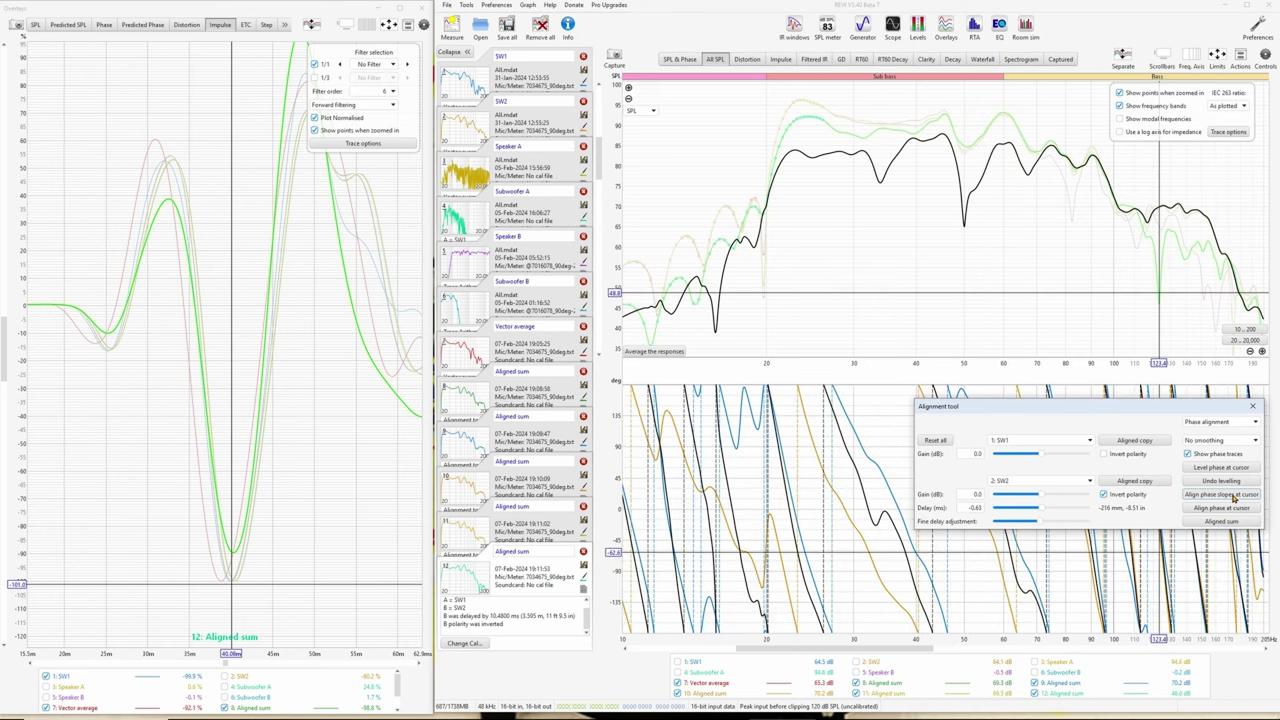
click(1231, 507)
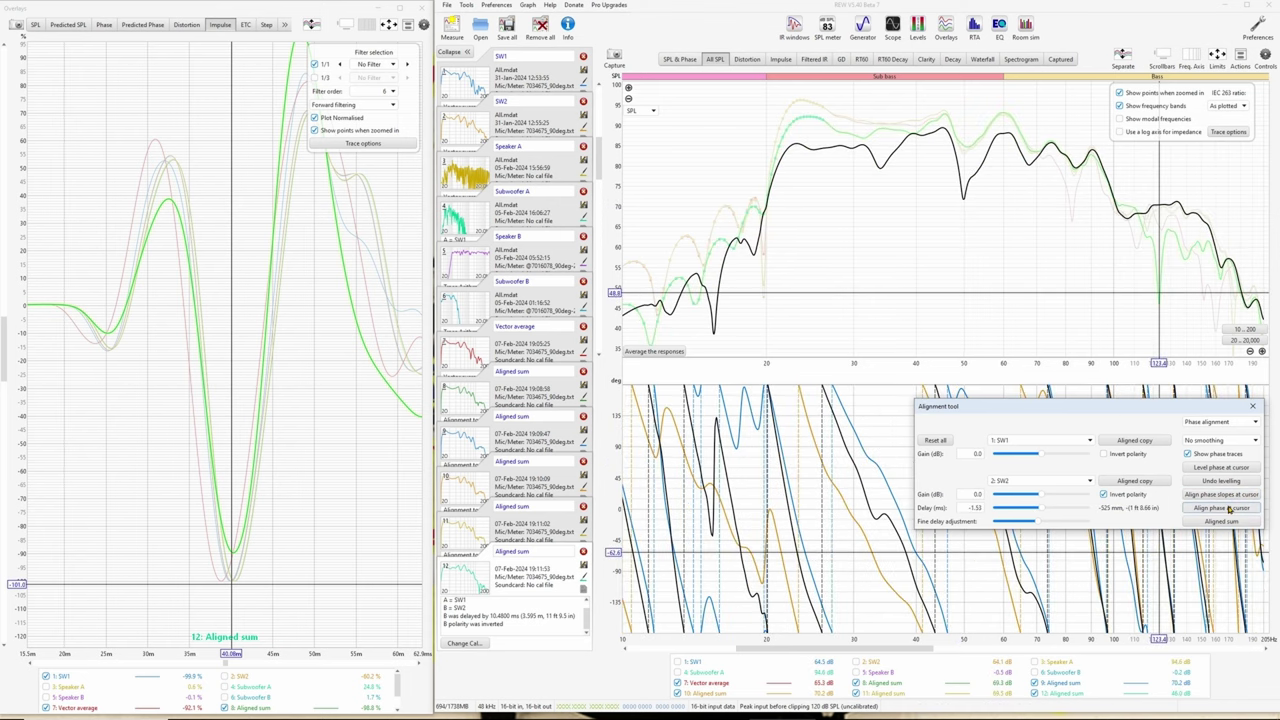
- Align the phase of SW1 and inverted SW2 at the dip near 49.9 Hz and generate another aligned sum
click(963, 203)
click(1221, 508)
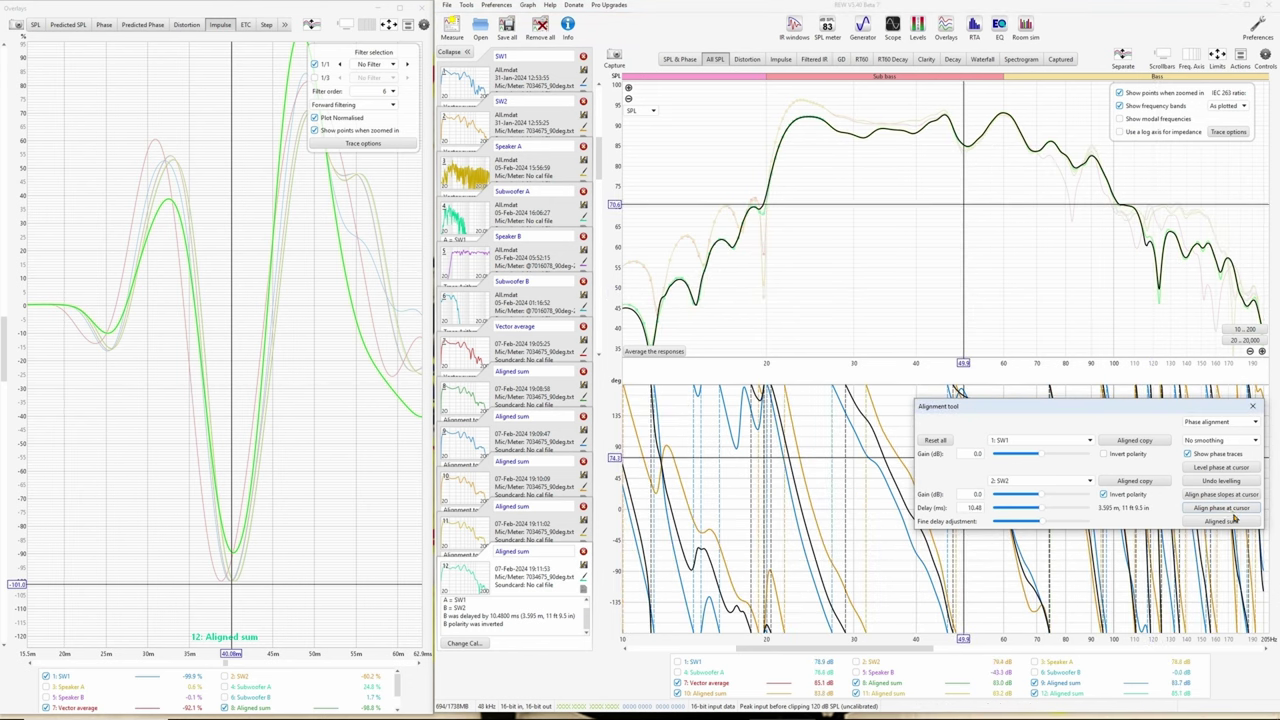
click(1232, 525)
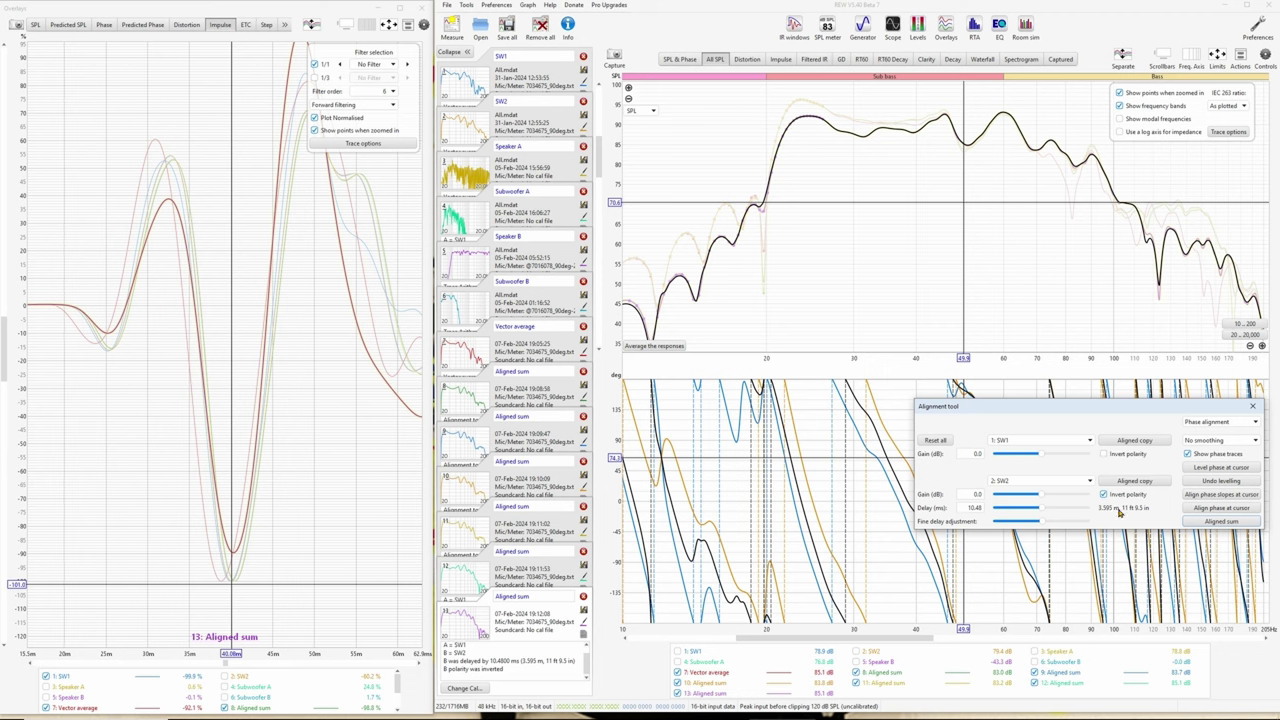
- Close the alignment tool and show only the vector average and aligned sums 8 to 13 in the All SPL graph
click(1246, 406)
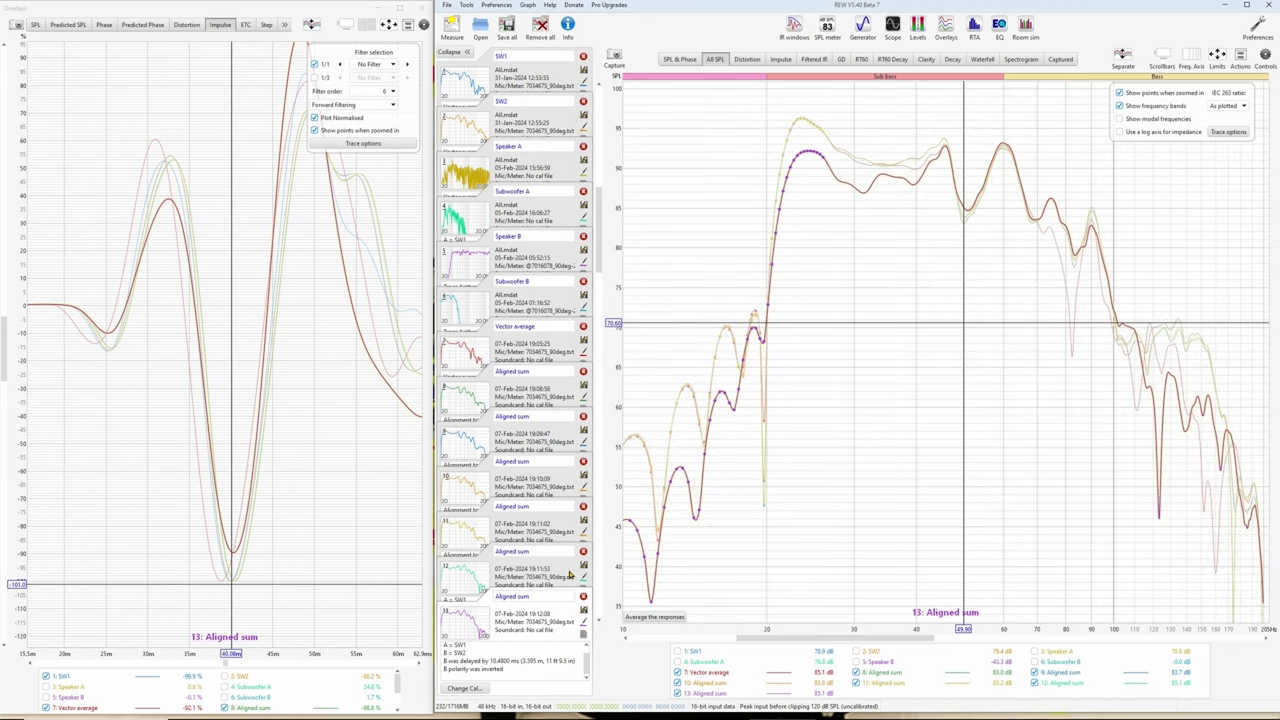
right_click(913, 600)
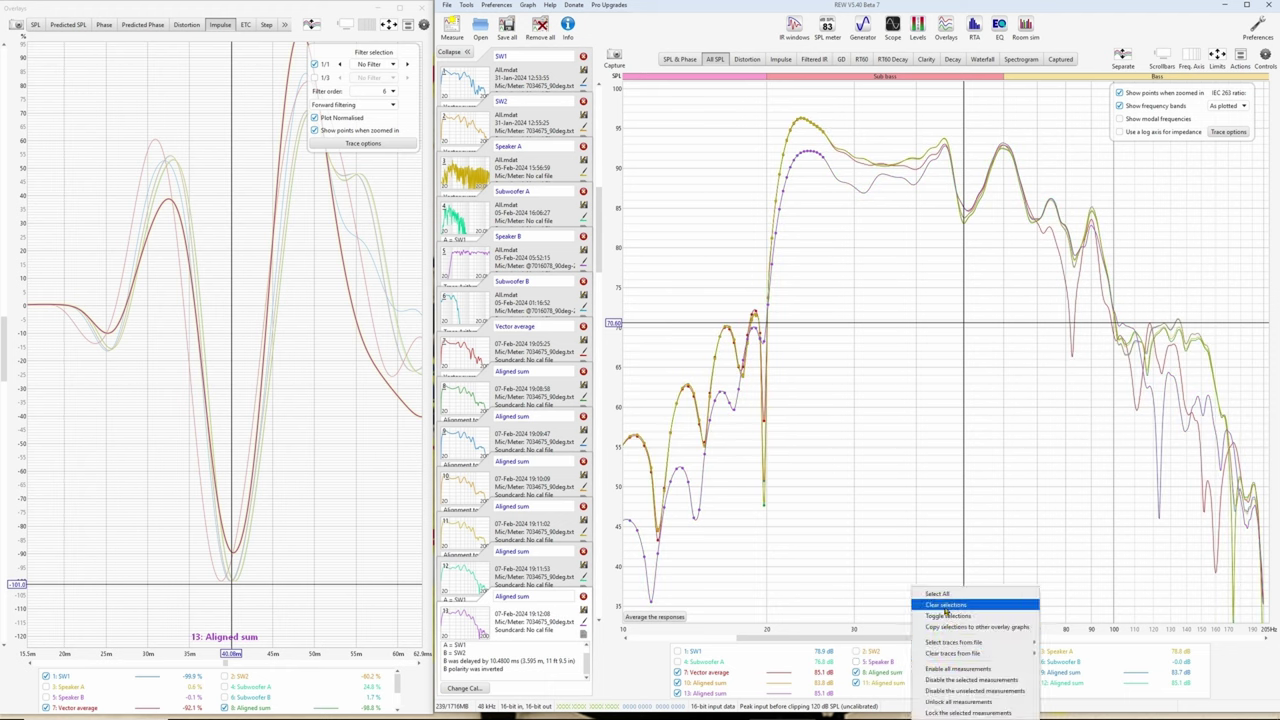
click(946, 605)
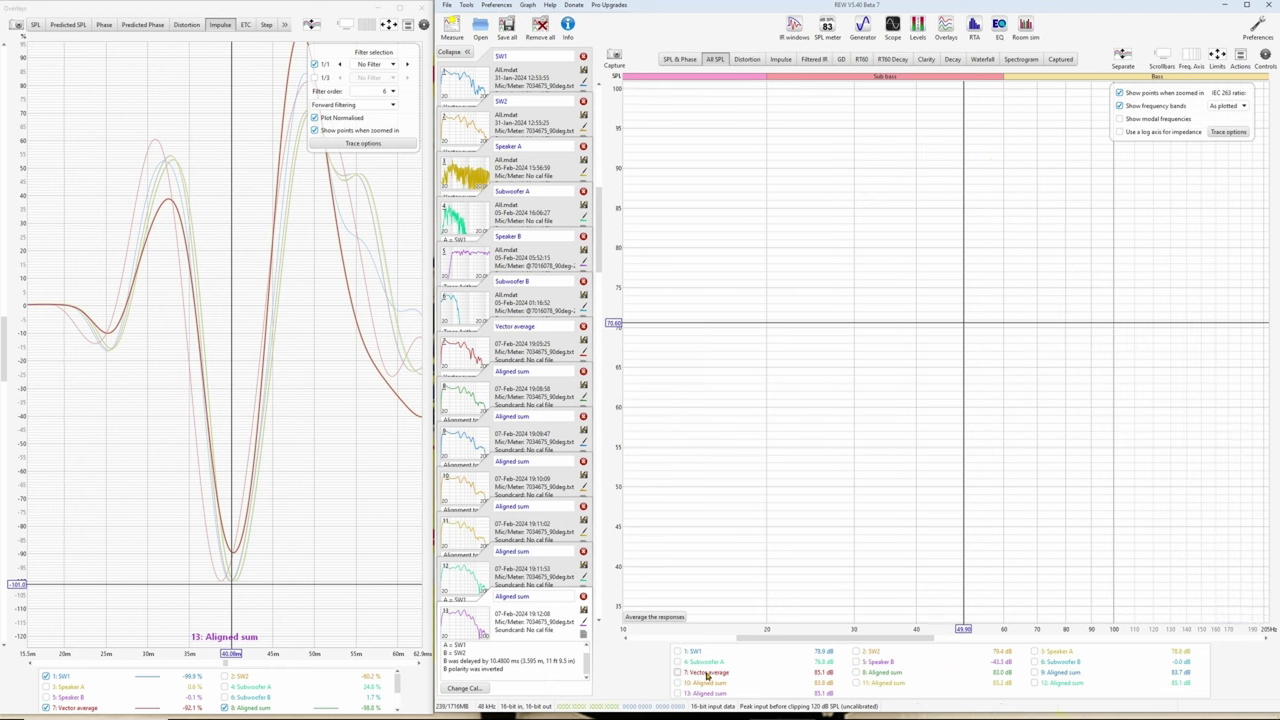
click(706, 674)
click(866, 675)
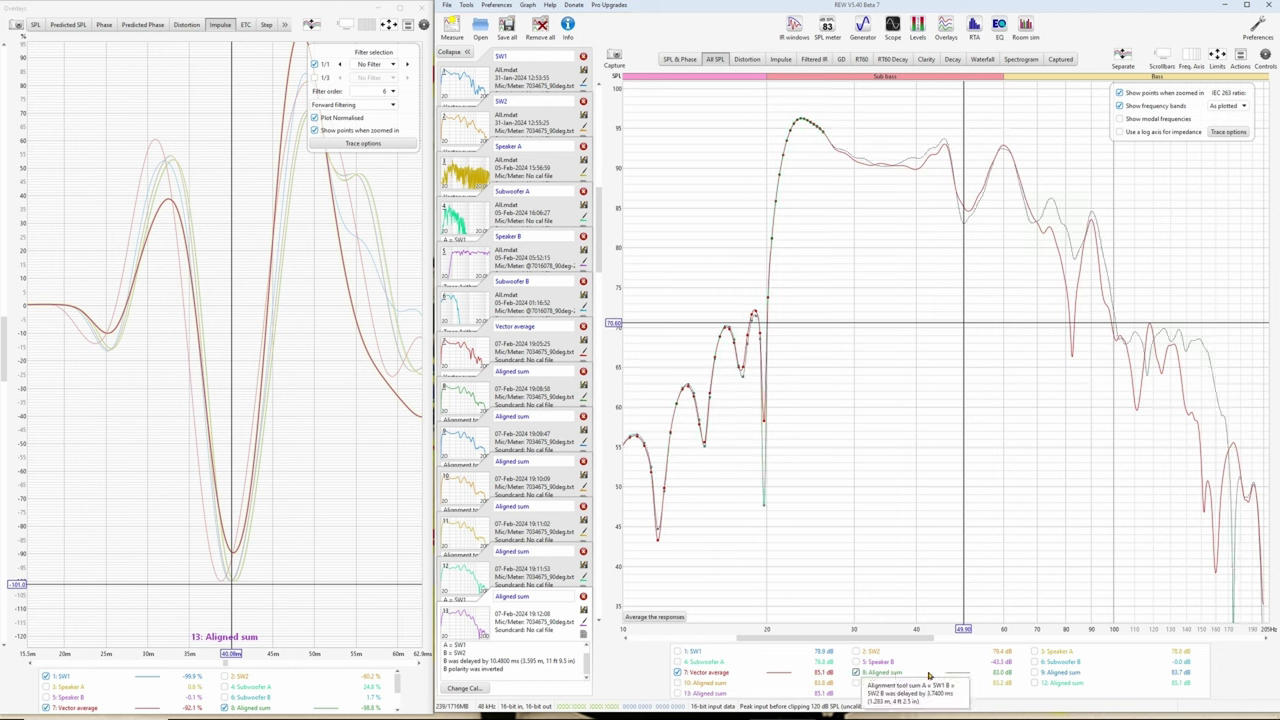
click(1034, 672)
click(708, 685)
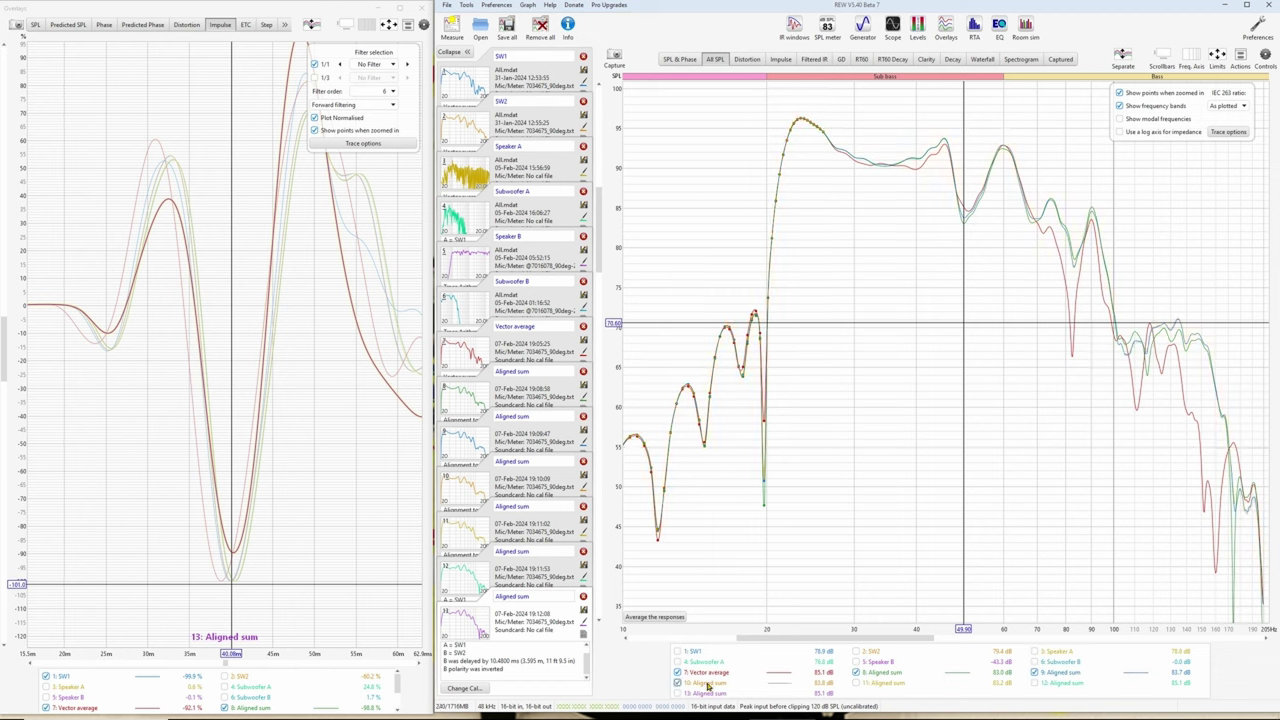
click(869, 685)
click(1035, 684)
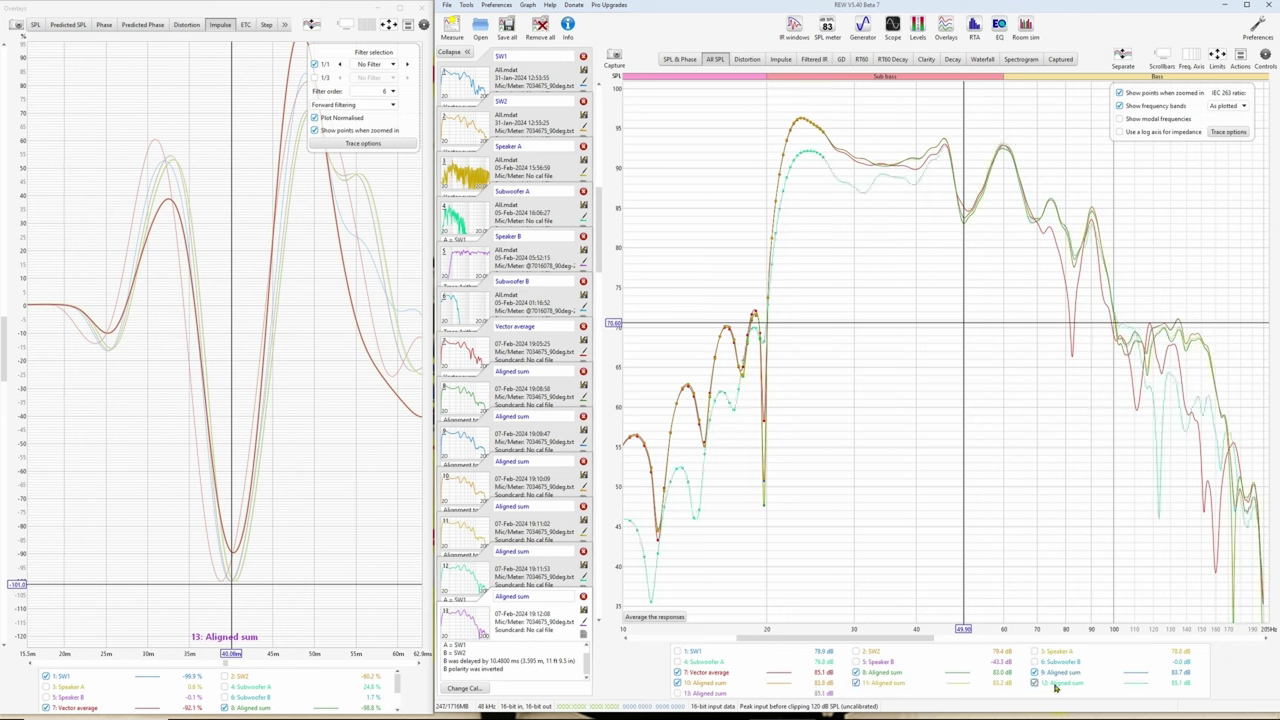
click(689, 694)
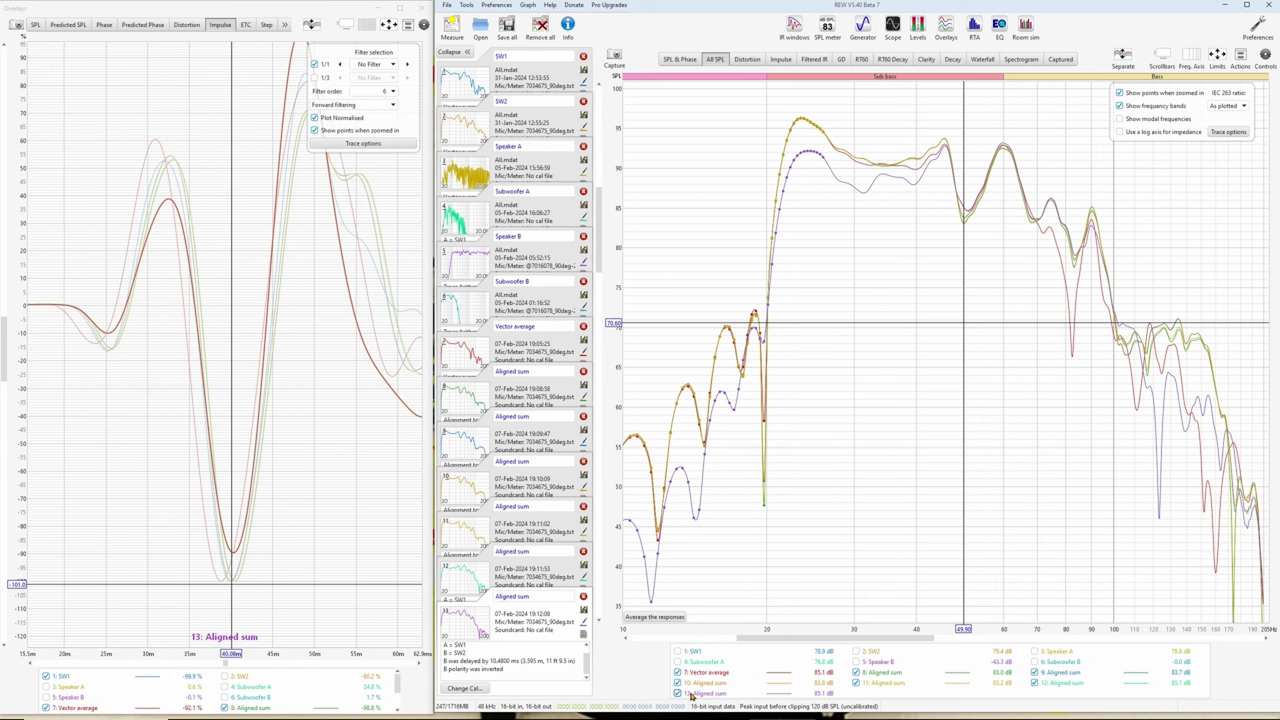
- Copy the trace selection to the other overlay graphs and bring the Overlays window forward
right_click(926, 663)
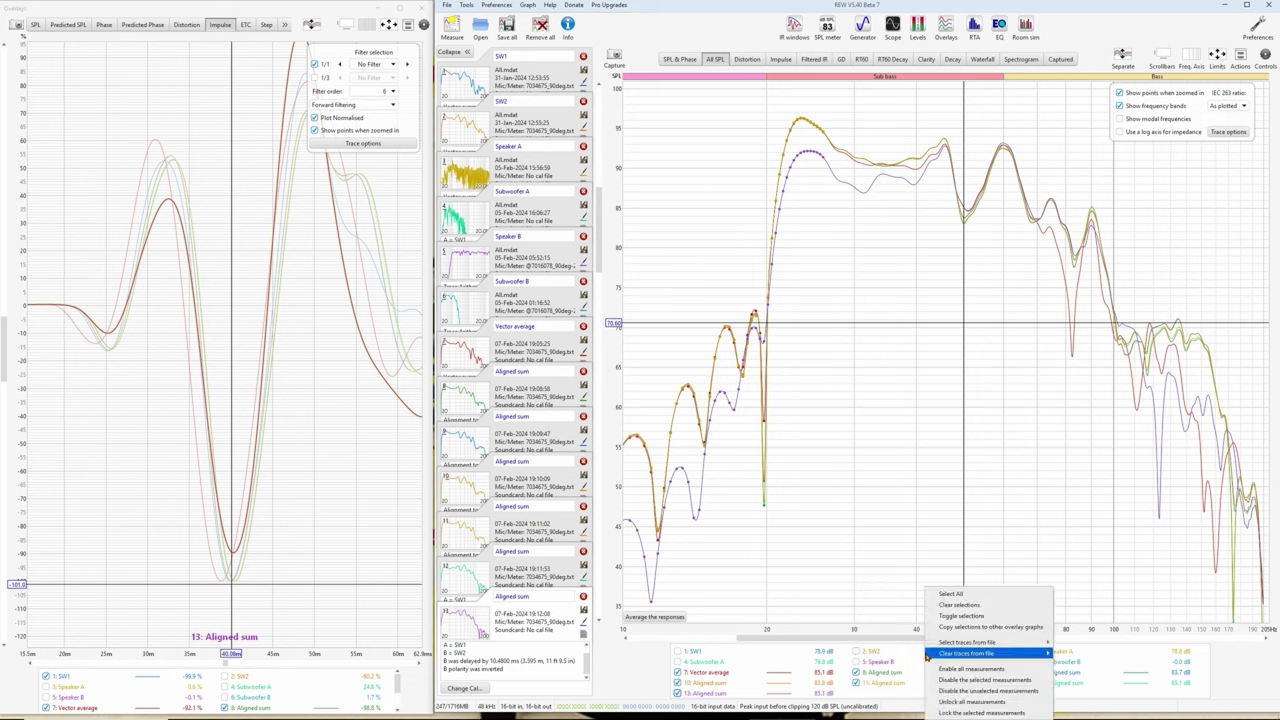
click(944, 627)
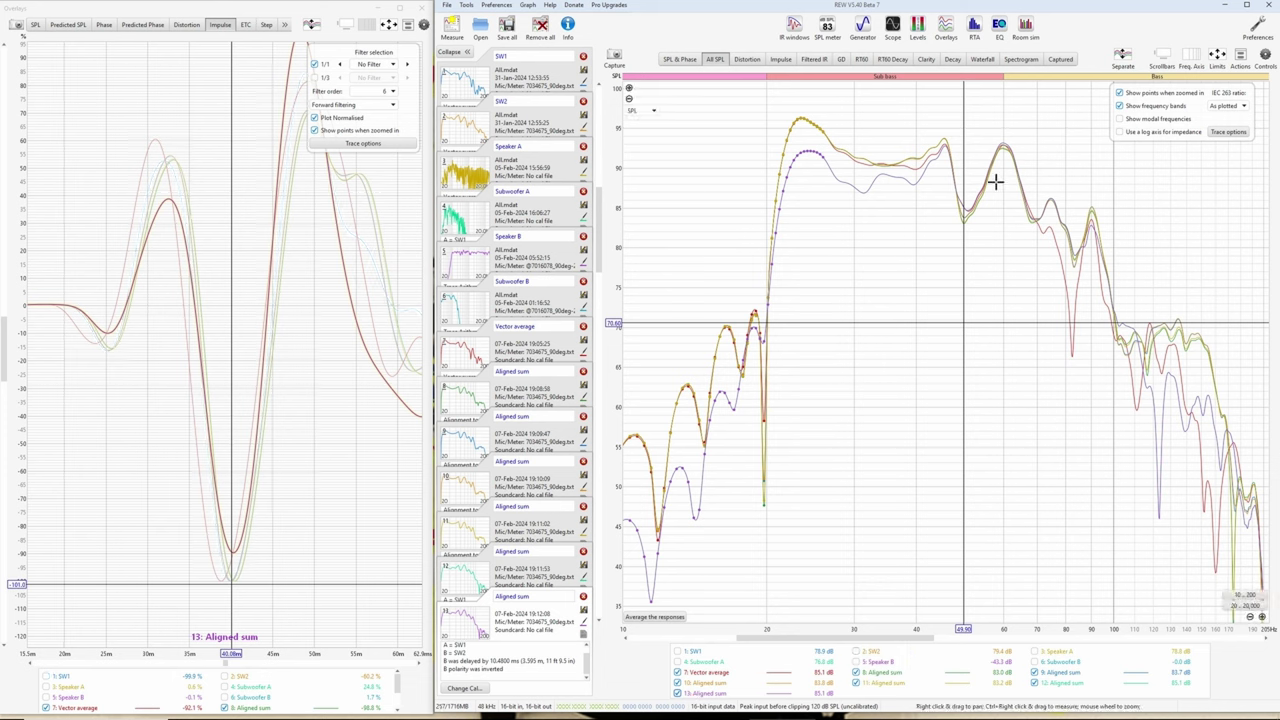
click(155, 14)
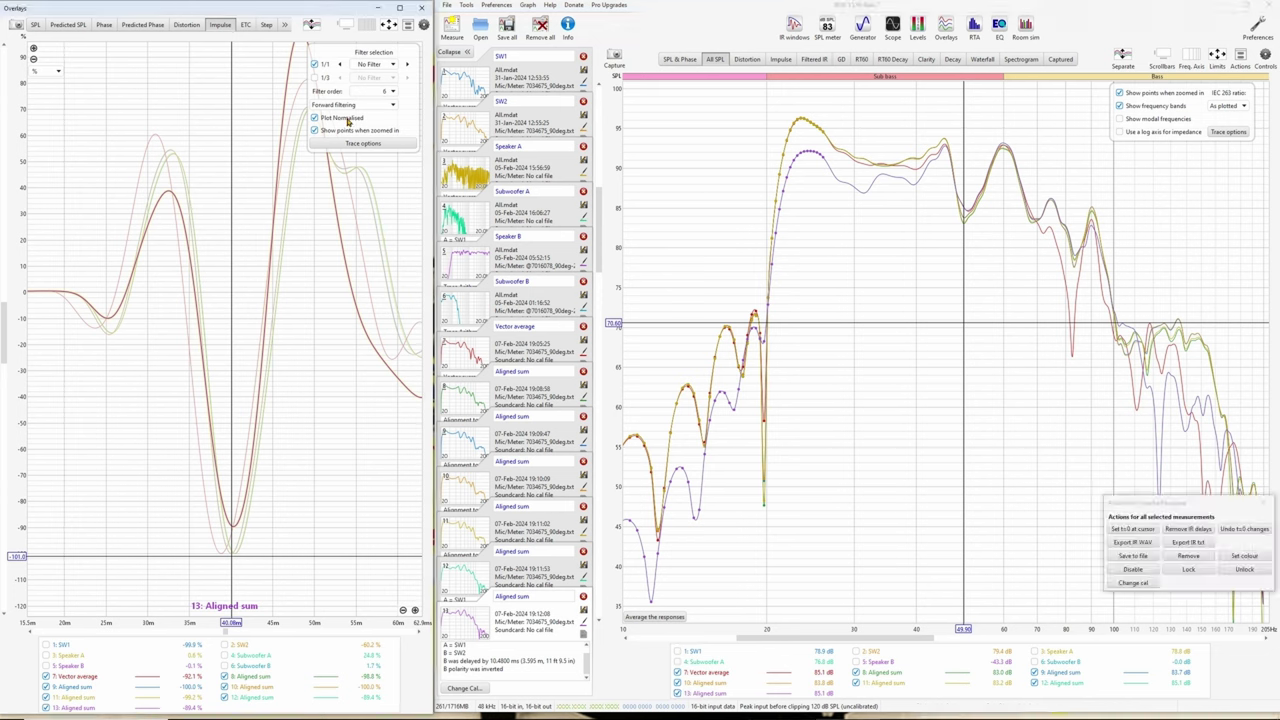
- Turn off normalised plotting for the impulse overlay and fit its axes to the data around the main impulse
click(315, 118)
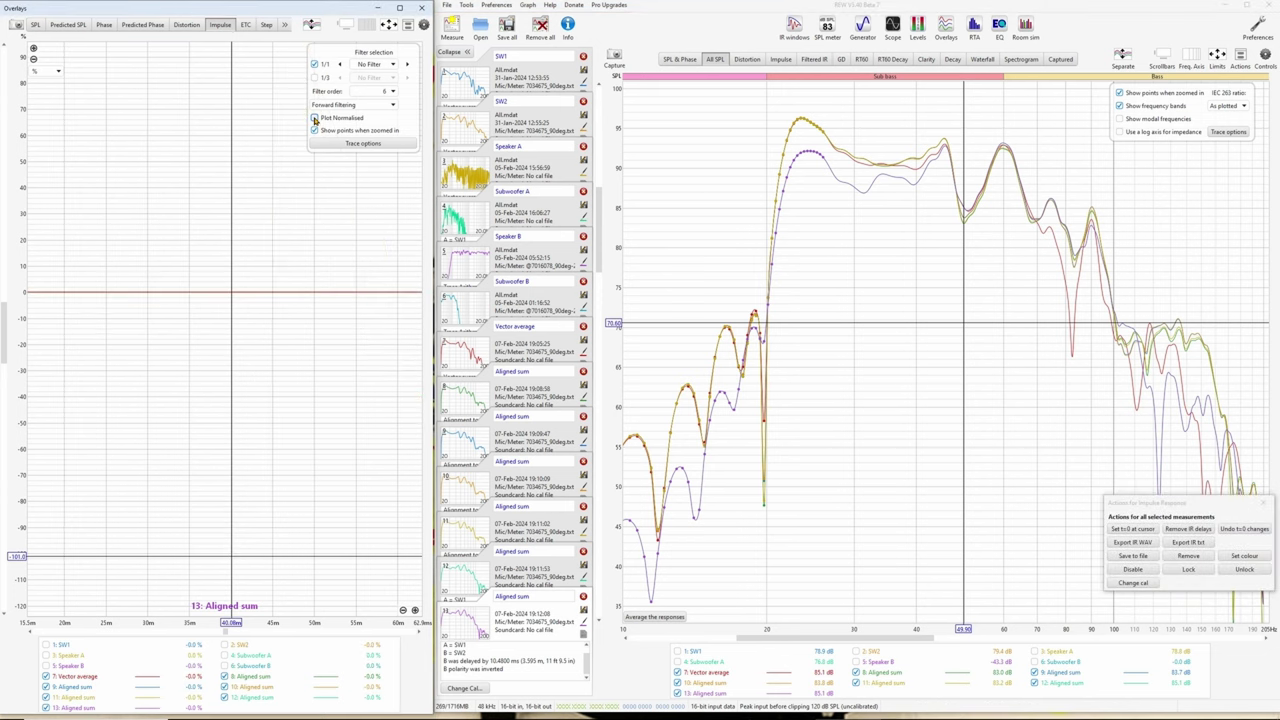
click(389, 24)
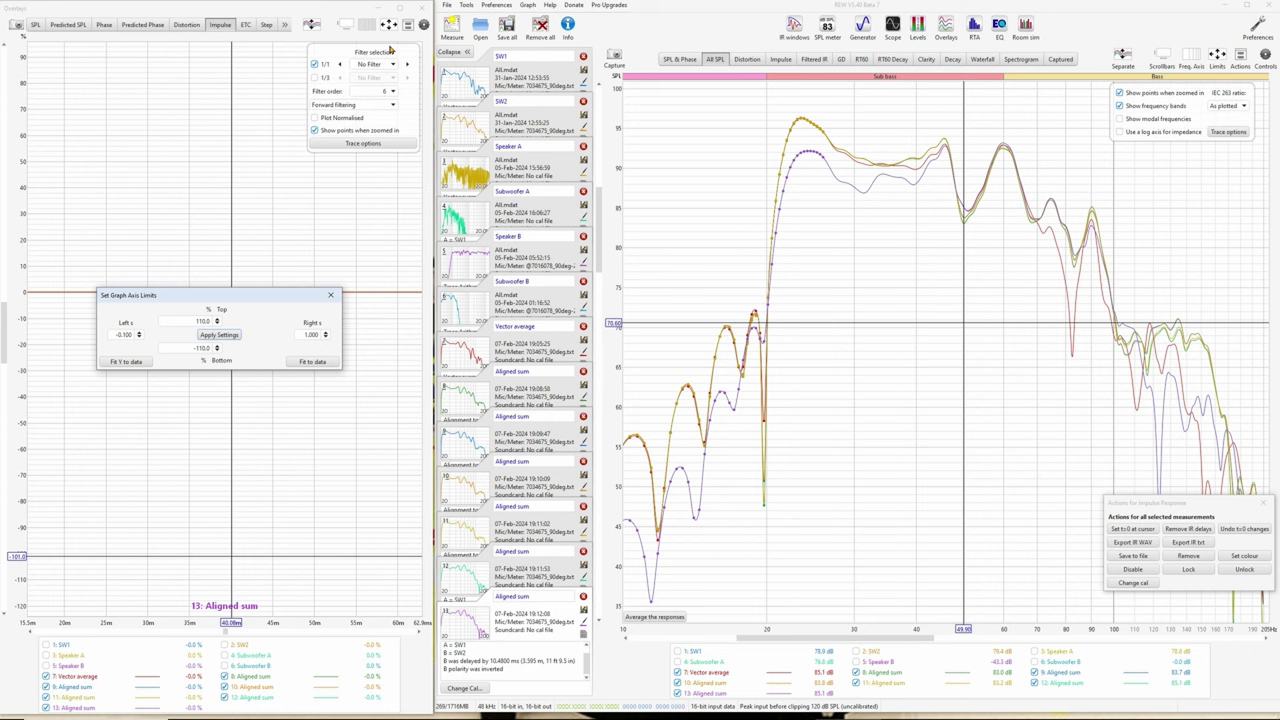
click(300, 361)
drag(266, 460, 274, 277)
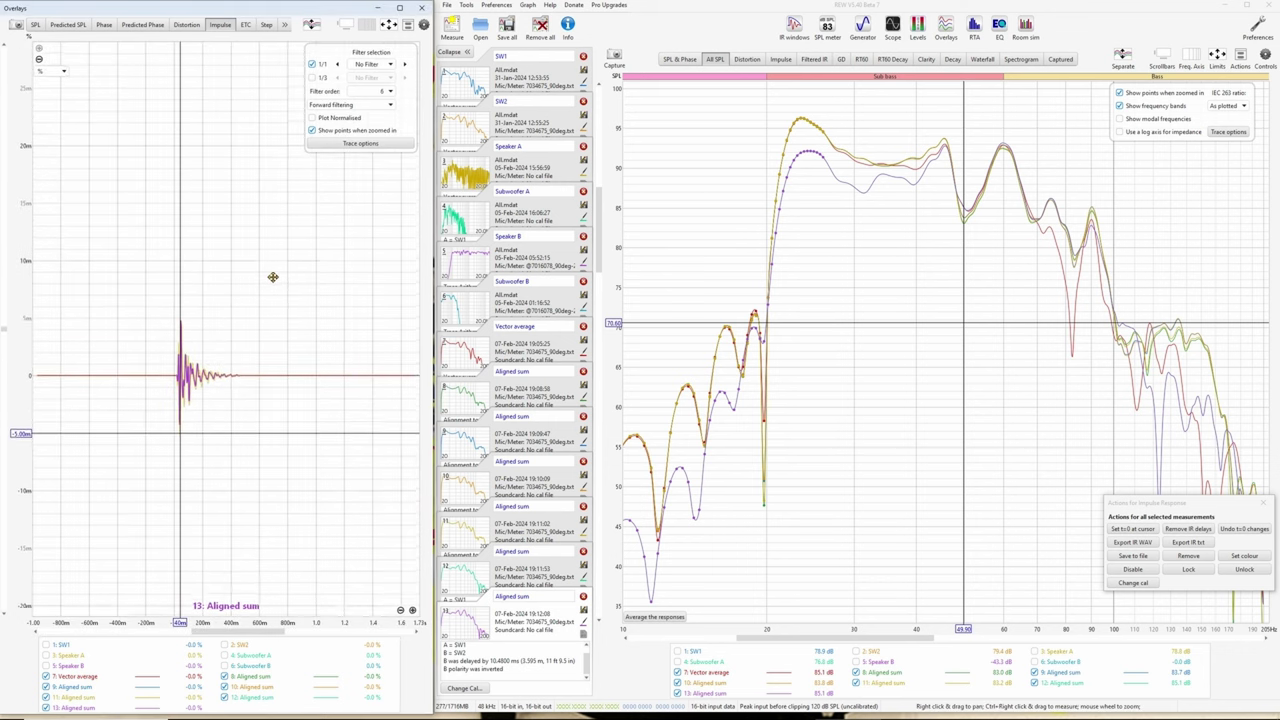
click(412, 611)
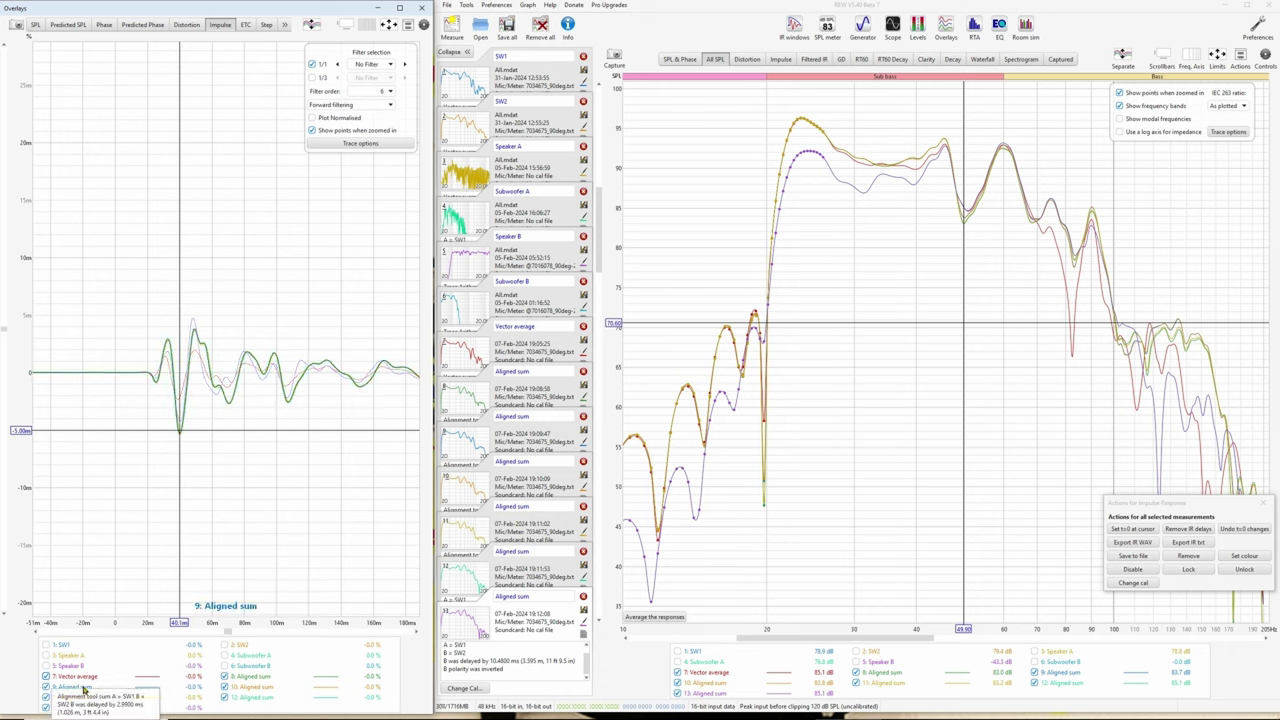
- Hide the vector average and aligned sums 12 and 13 in the impulse overlay
click(45, 676)
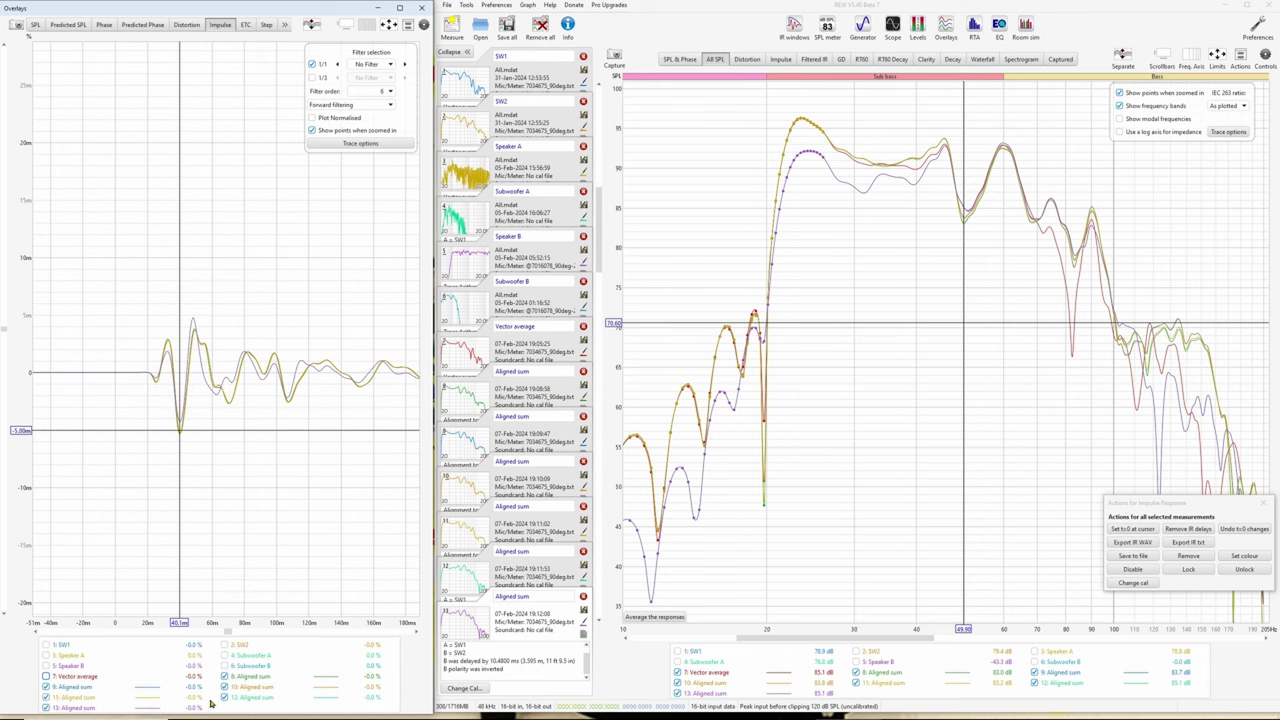
click(73, 709)
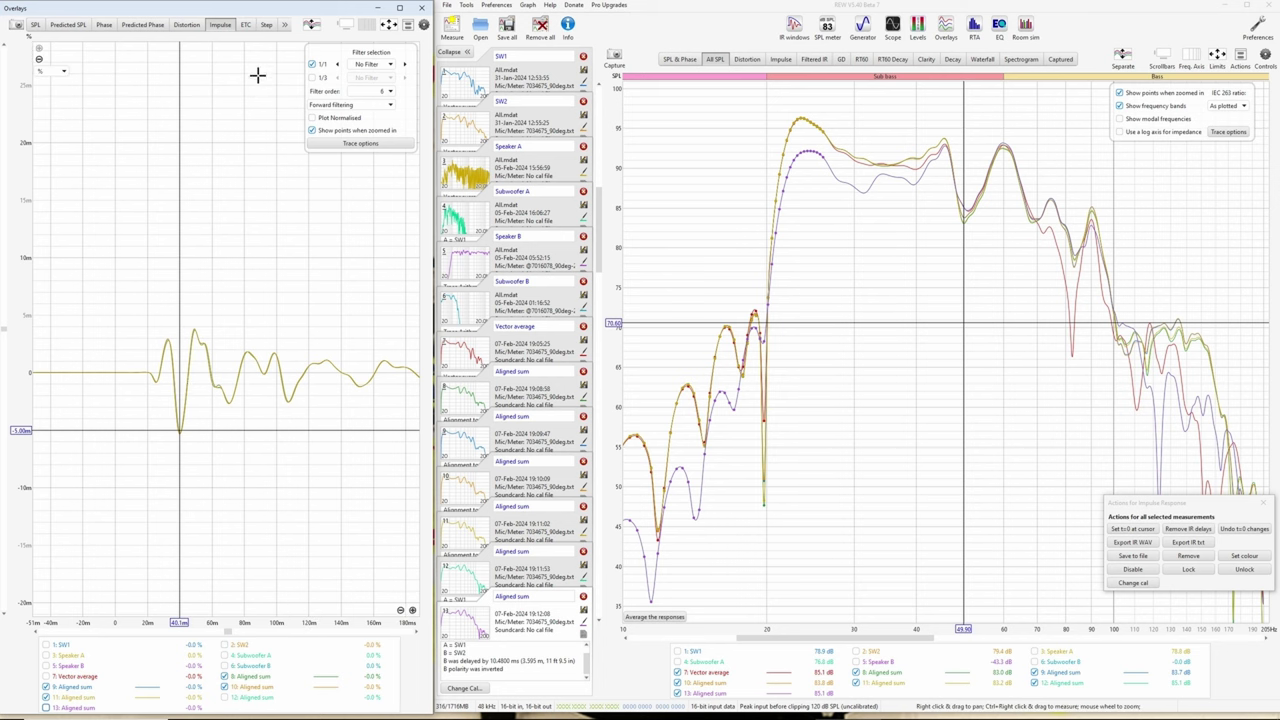
- Show the Step response overlay without normalisation, fit the axes to the data and zoom in on the first oscillations
click(267, 25)
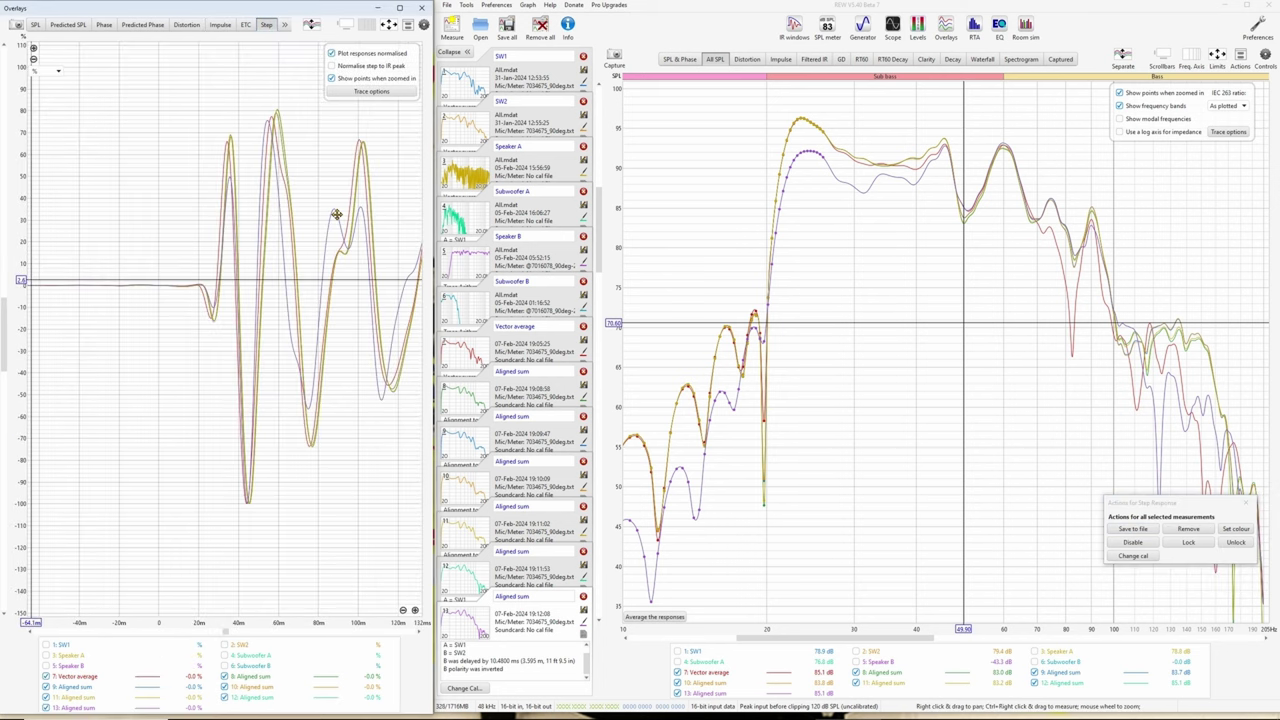
drag(334, 214, 255, 220)
click(331, 53)
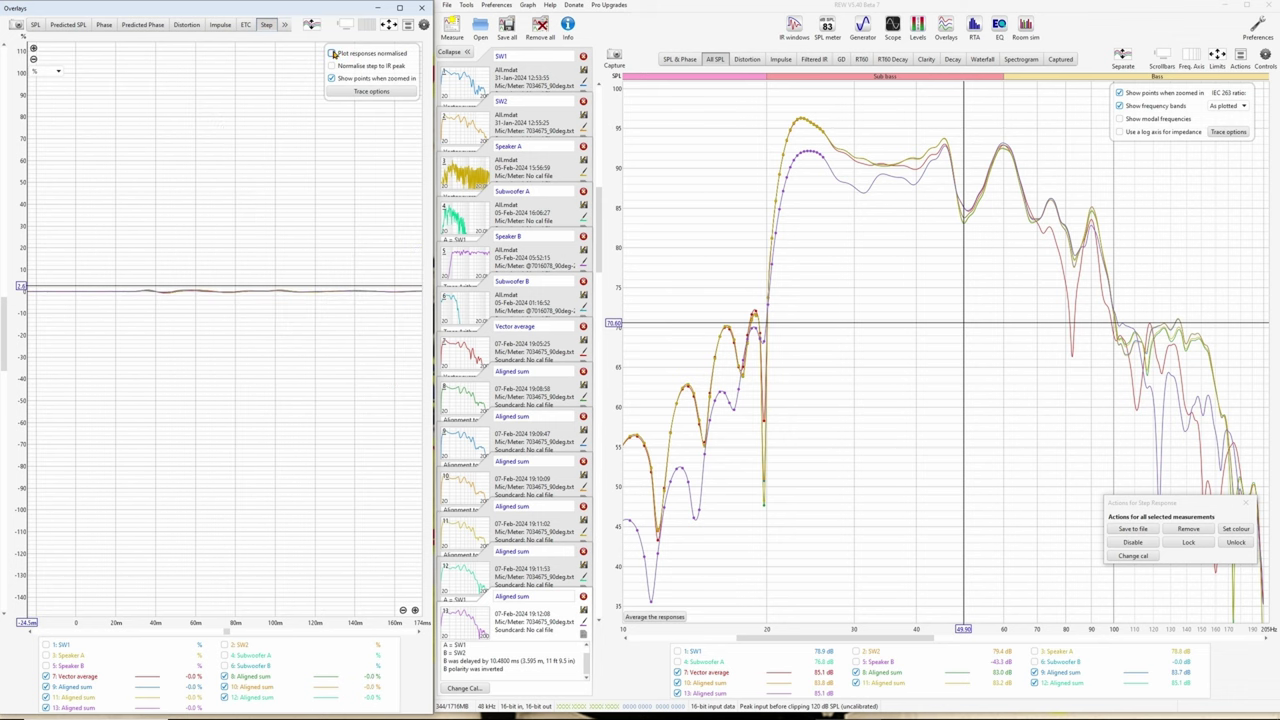
click(389, 24)
click(313, 363)
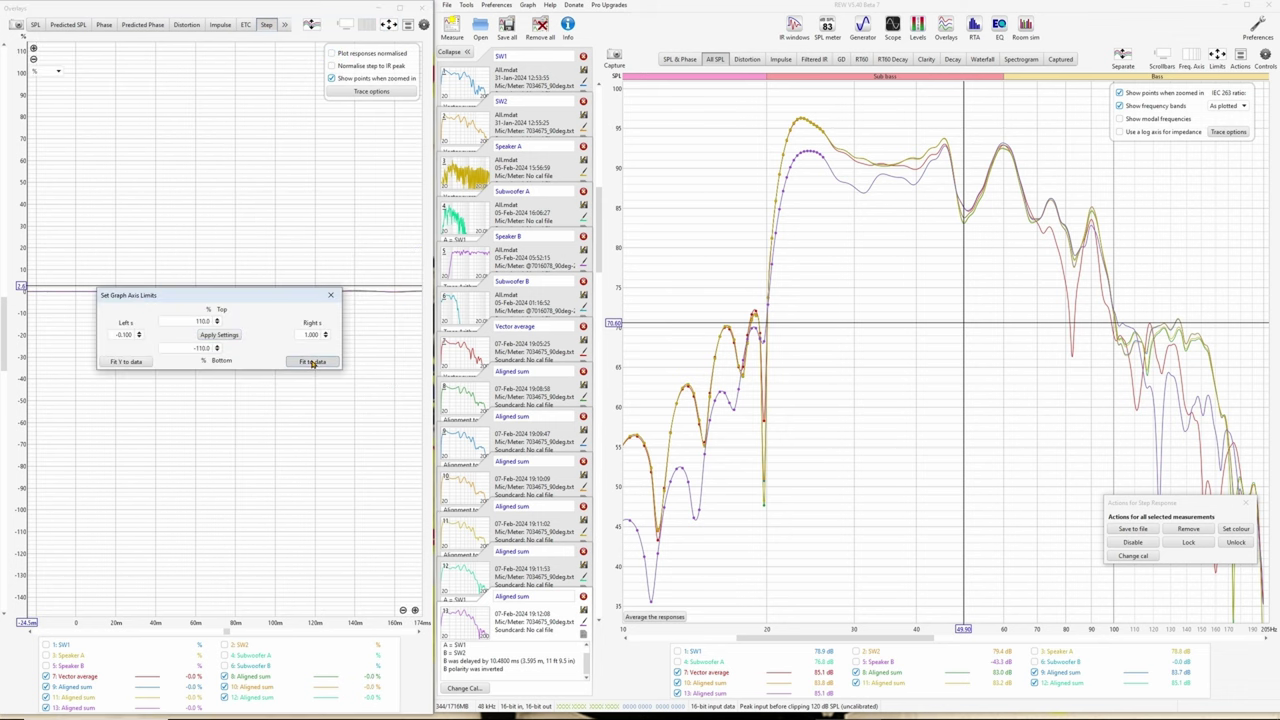
click(415, 609)
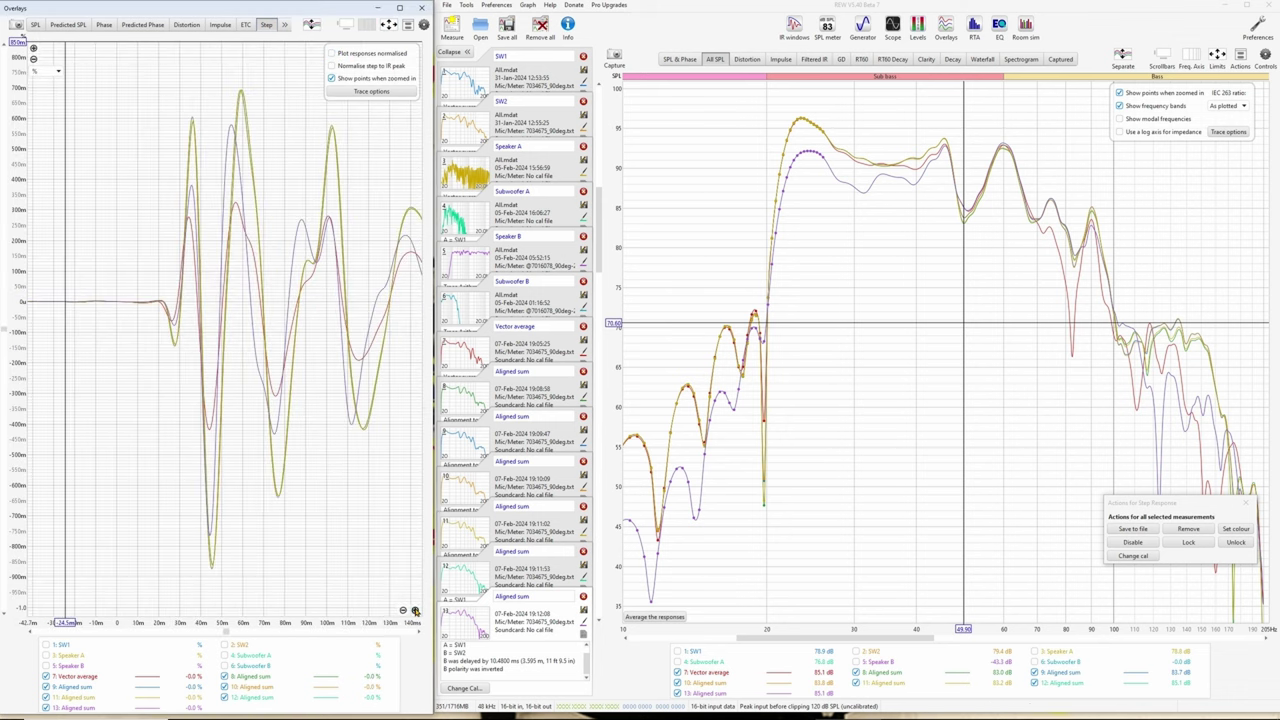
drag(344, 479, 123, 459)
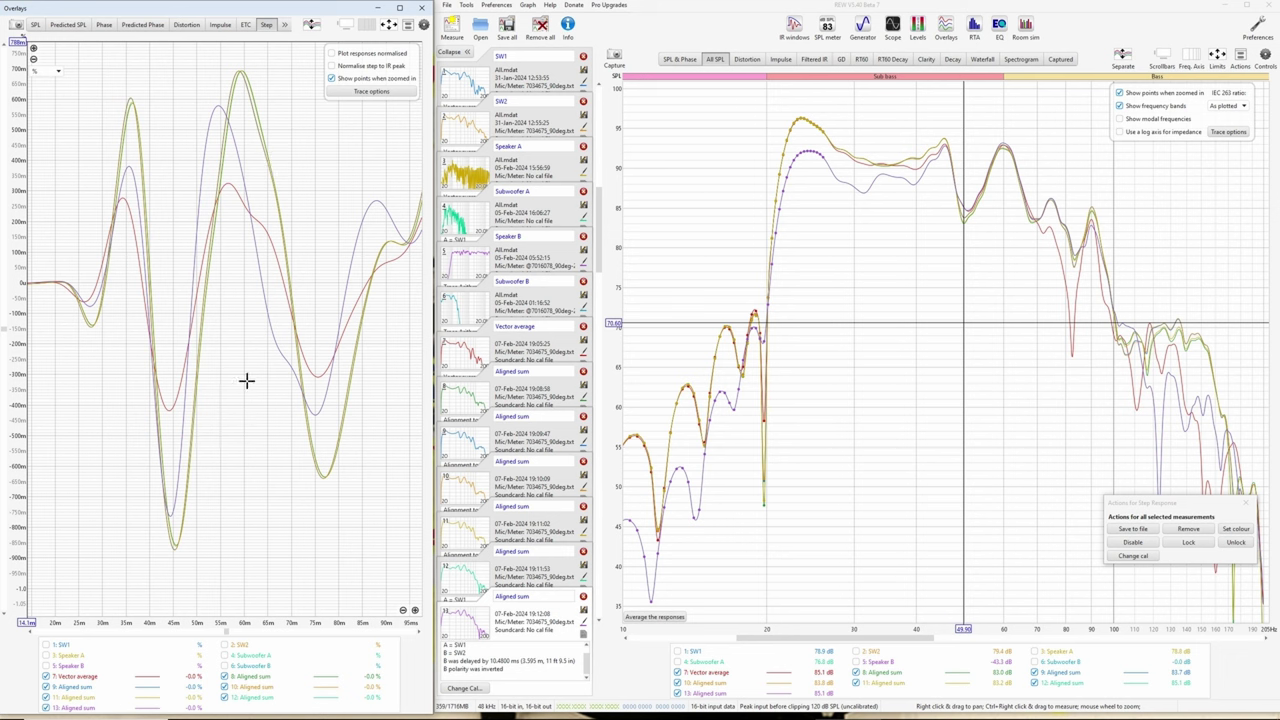
- Hide the Vector average and aligned sums 12 and 13 in the Step overlay, and compare the delay notes of aligned sums 9 and 10
click(85, 677)
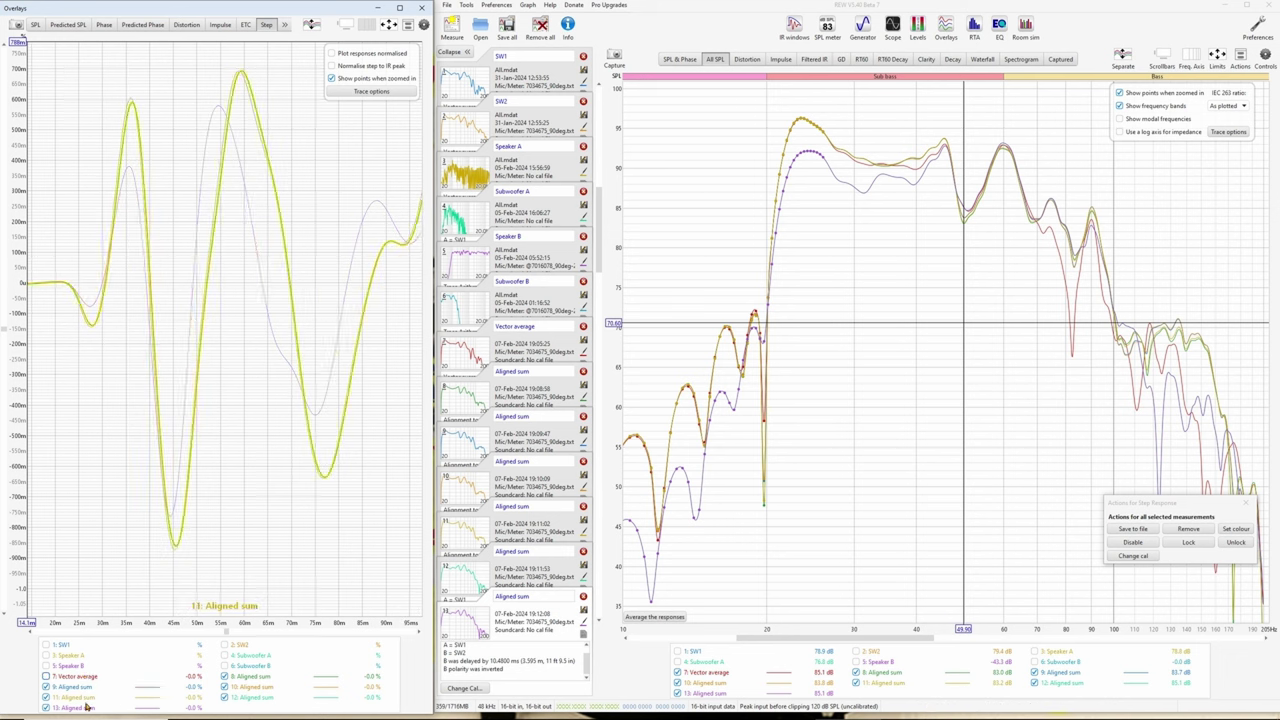
click(83, 708)
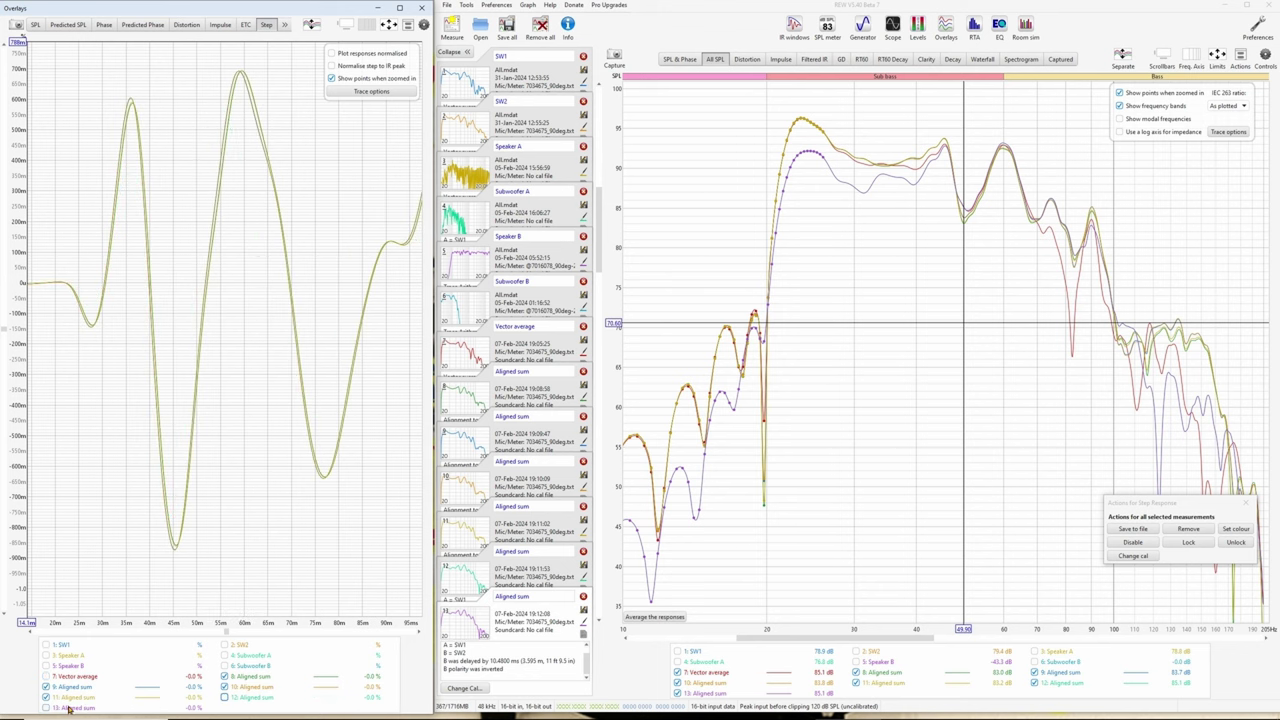
mouse_move(232, 690)
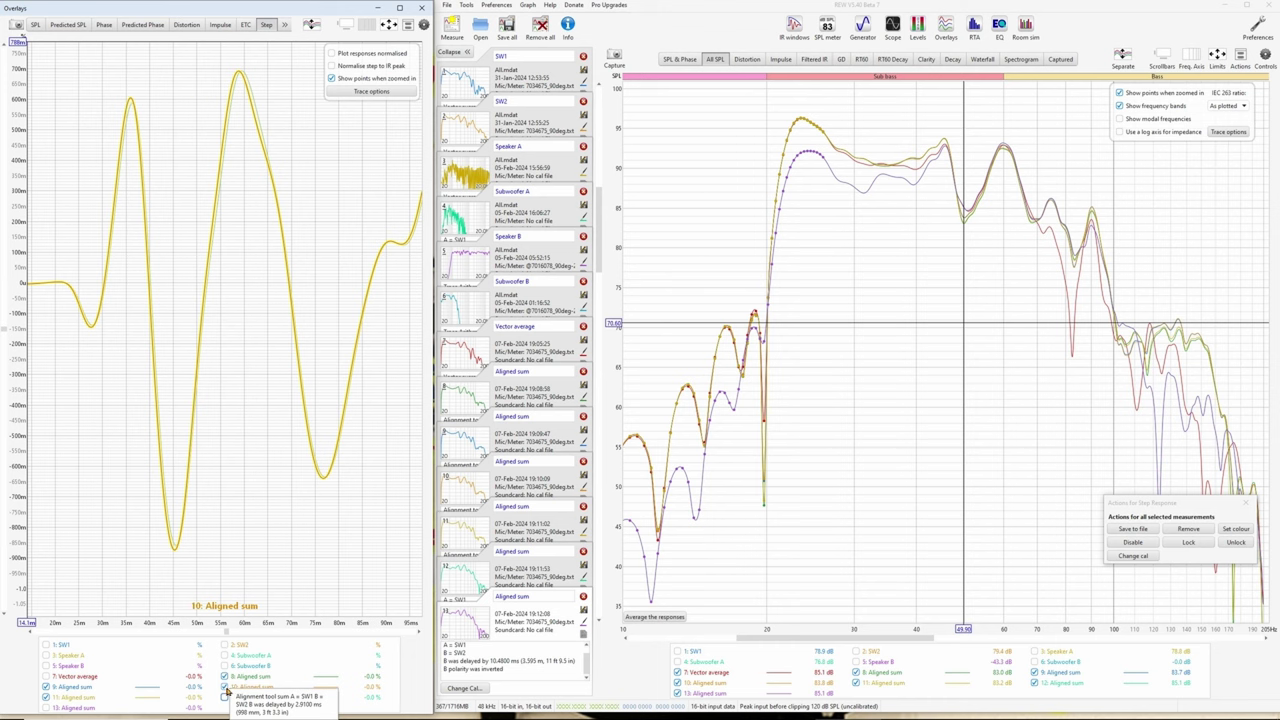
mouse_move(76, 689)
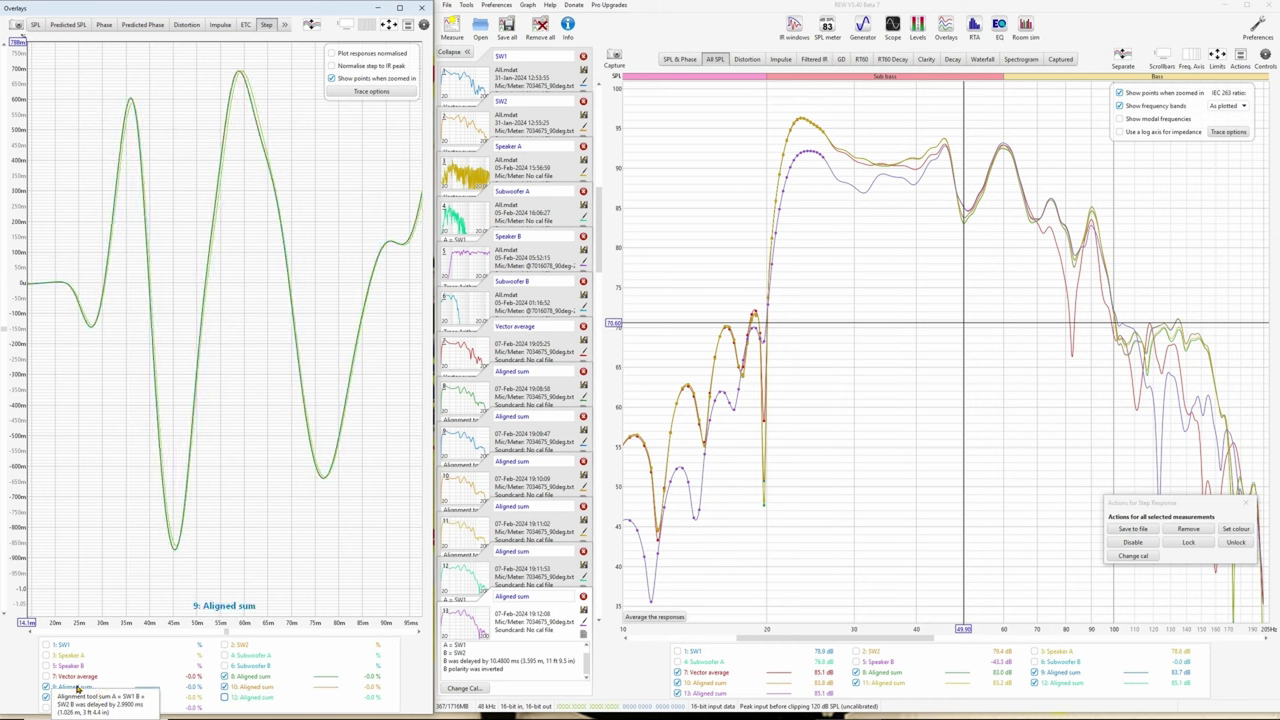
mouse_move(45, 703)
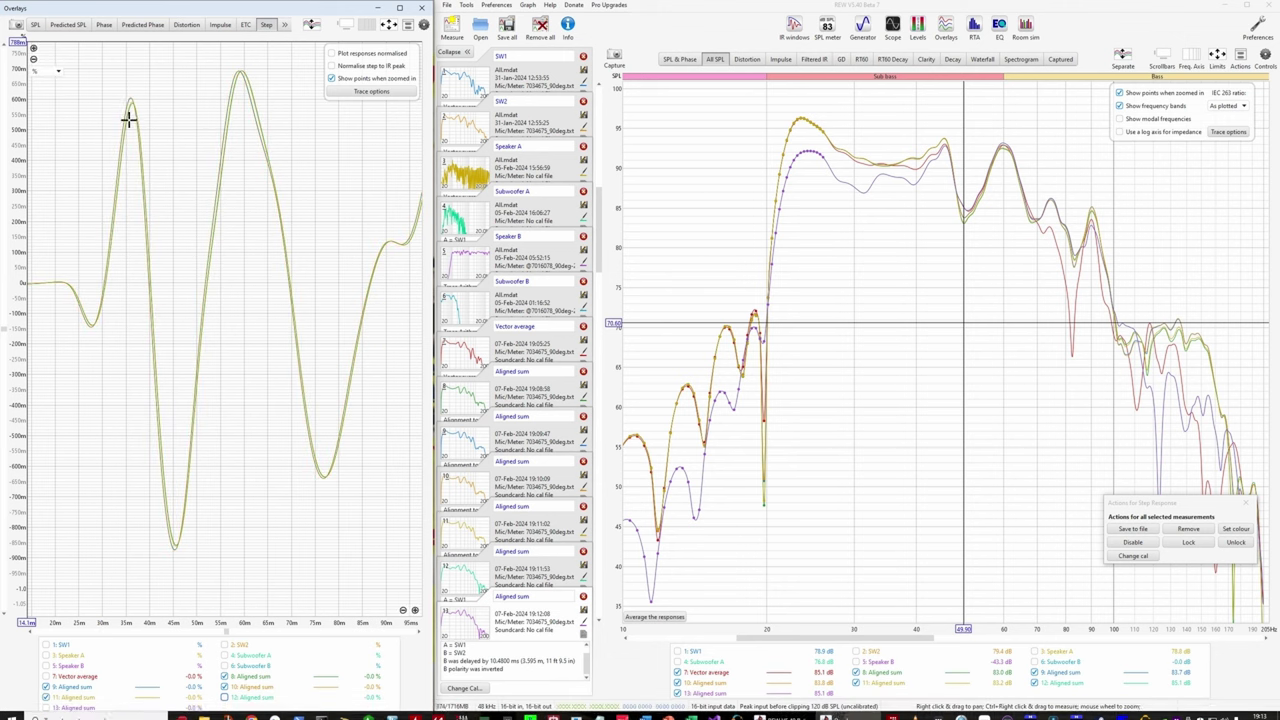
- Show the RT60 overlay and hide all traces except aligned sums 9 and 10
click(285, 24)
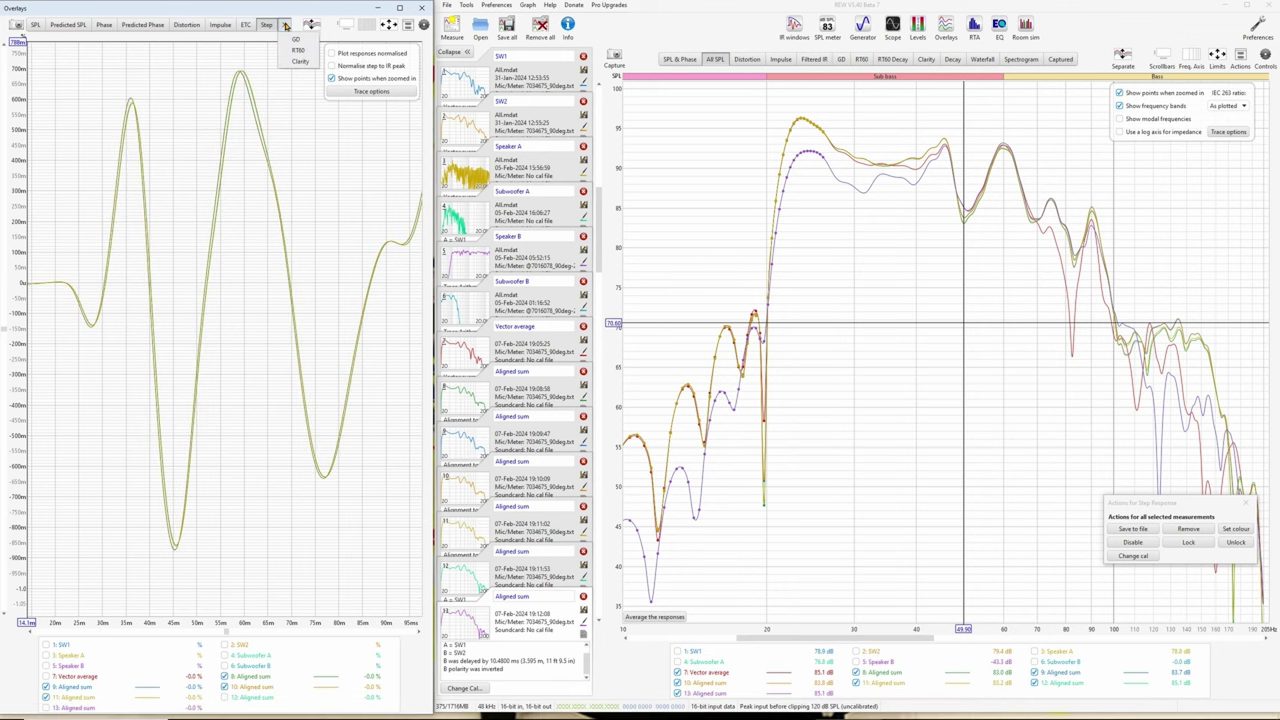
click(300, 50)
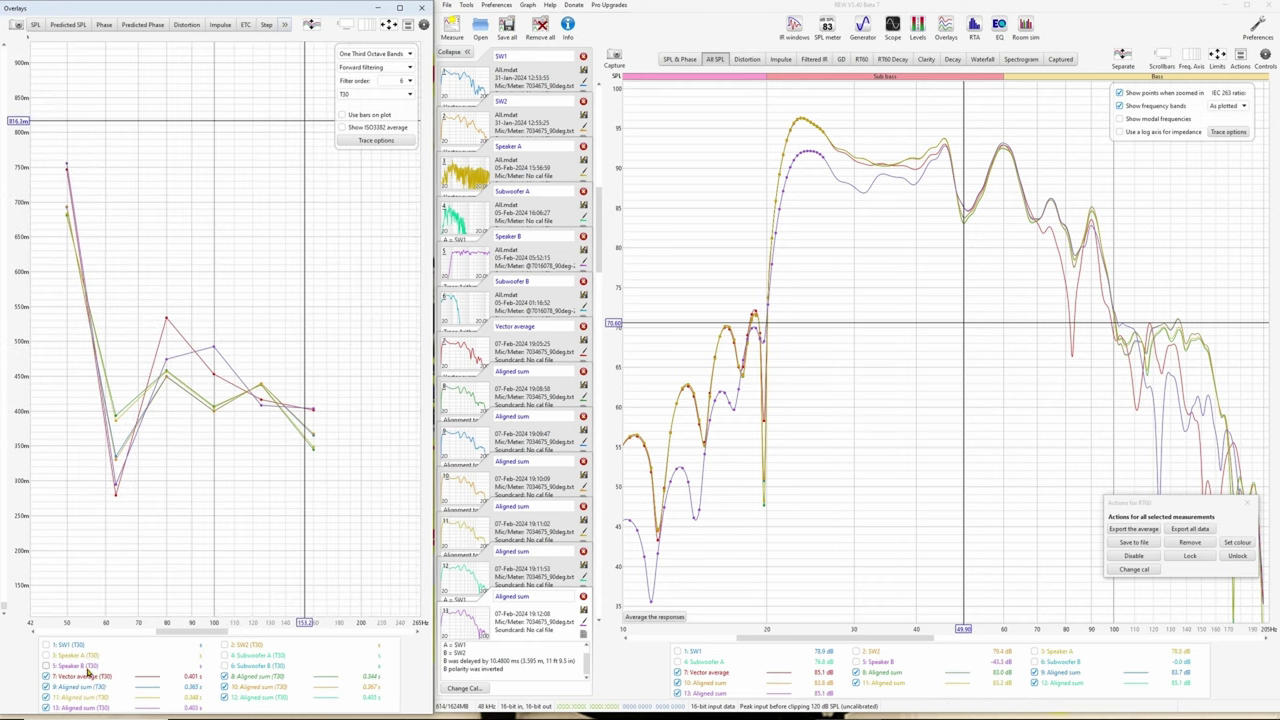
click(83, 712)
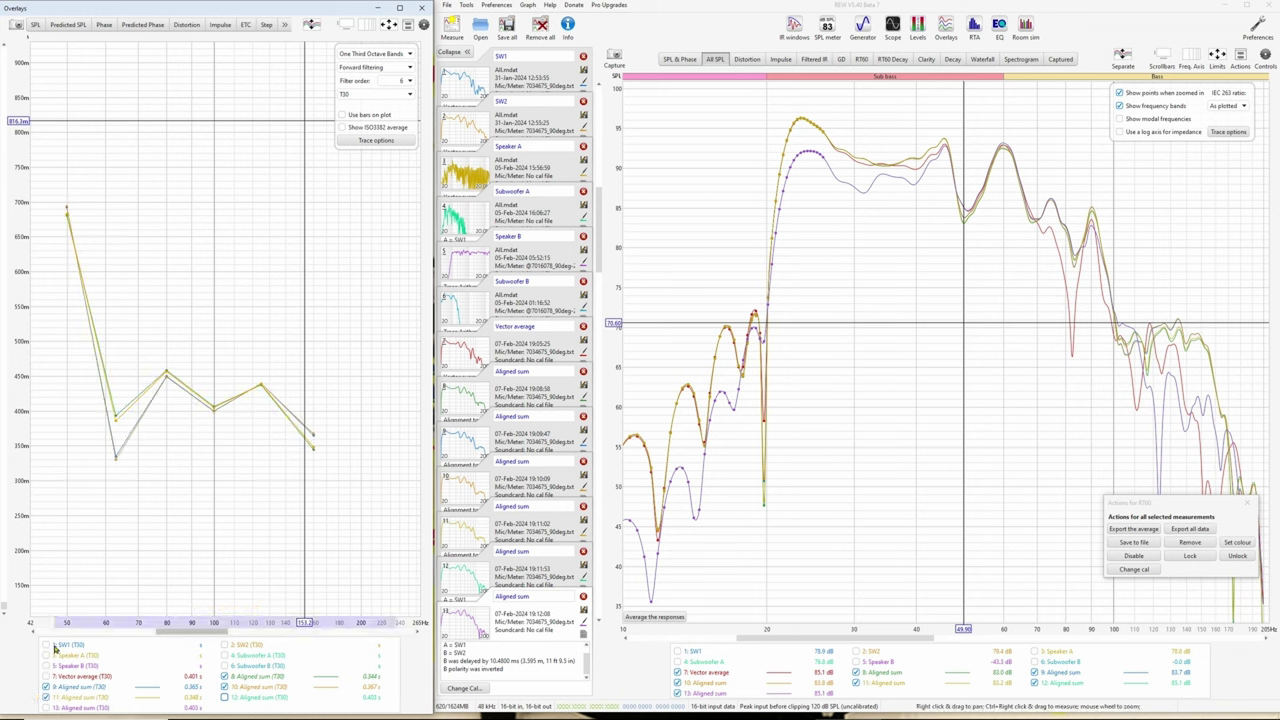
click(45, 697)
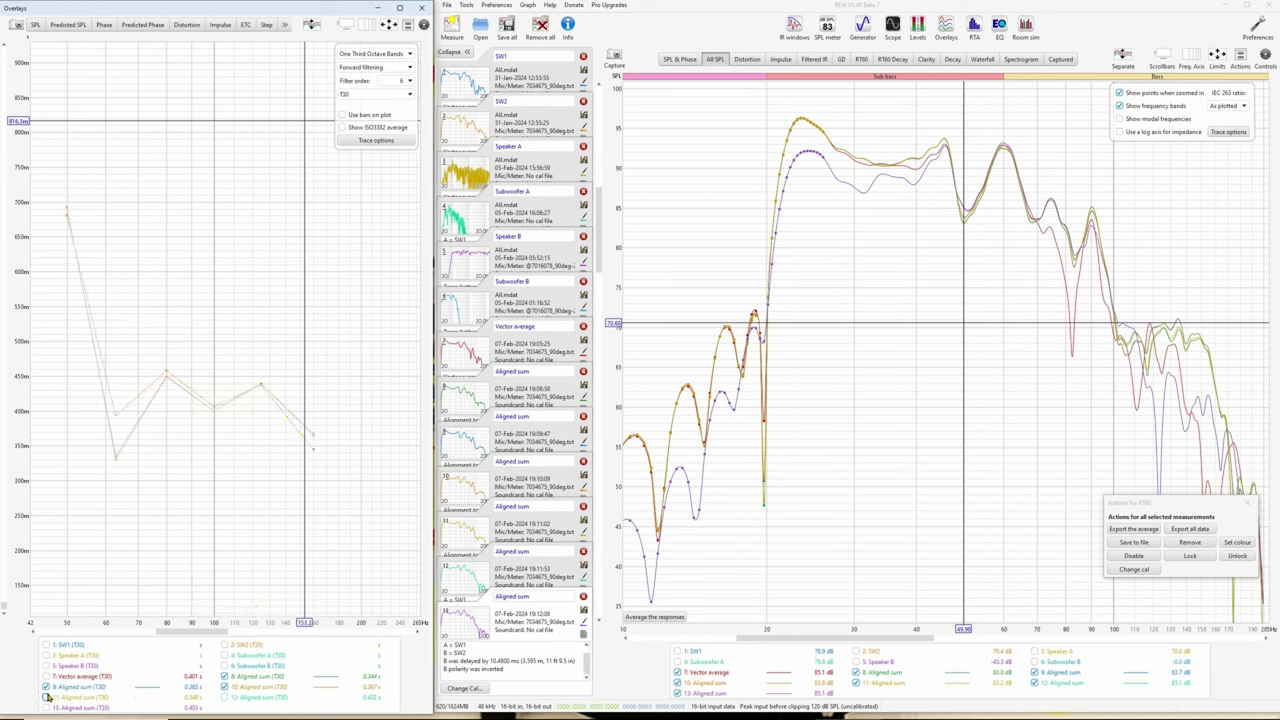
click(248, 678)
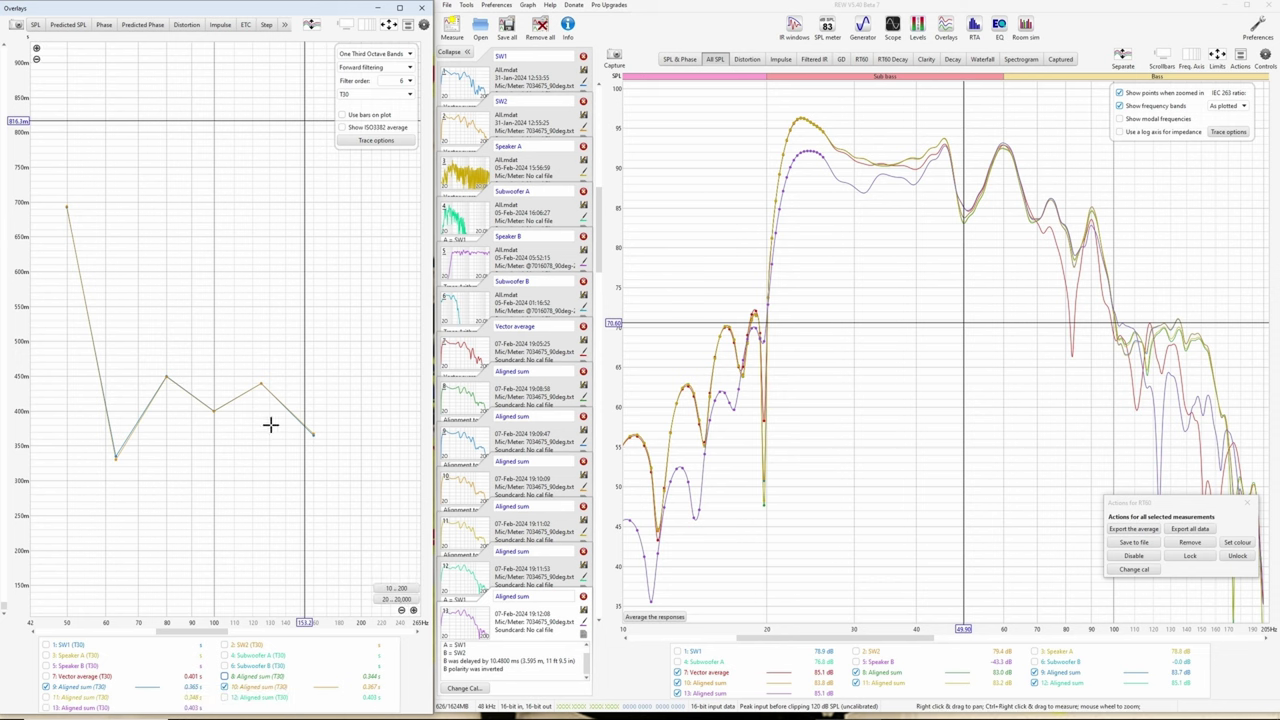
- Zoom in on the RT60 dip near 63 Hz and copy the trace selections to the other overlay graphs
drag(70, 401, 164, 481)
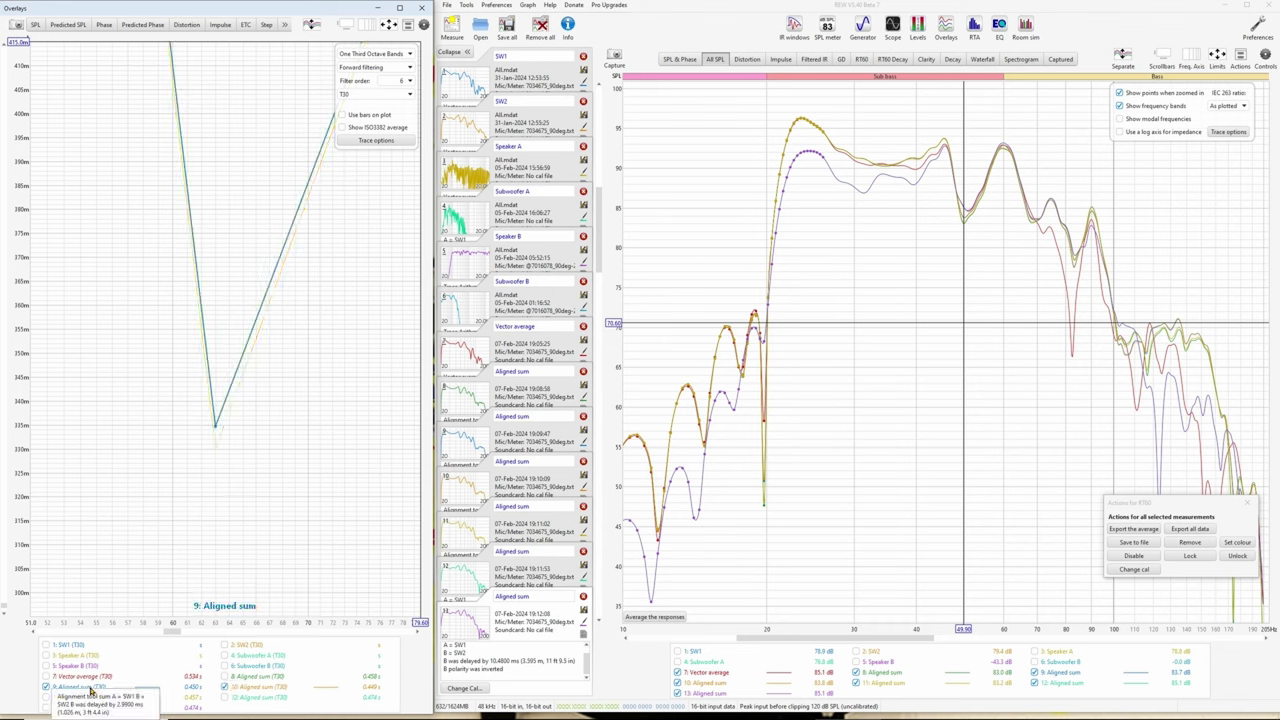
right_click(160, 648)
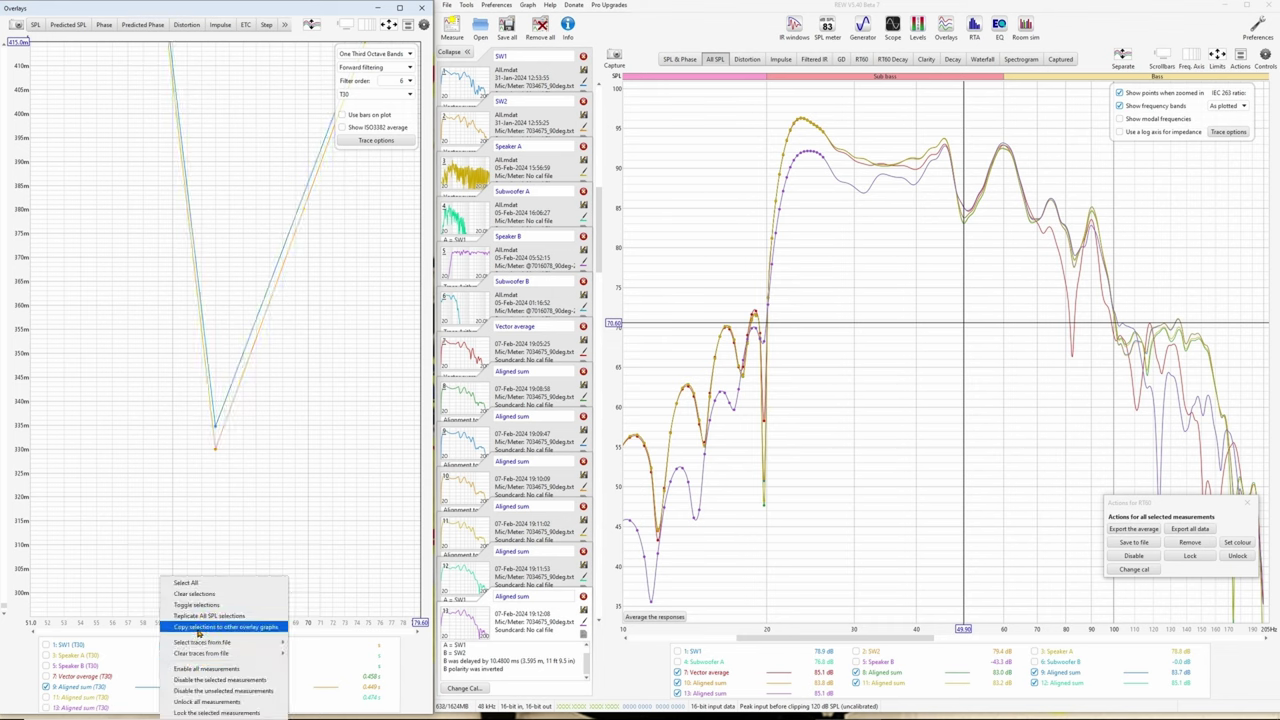
click(200, 630)
- Show the group delay overlay, fit its axes to the data and magnify the vertical scale
click(285, 24)
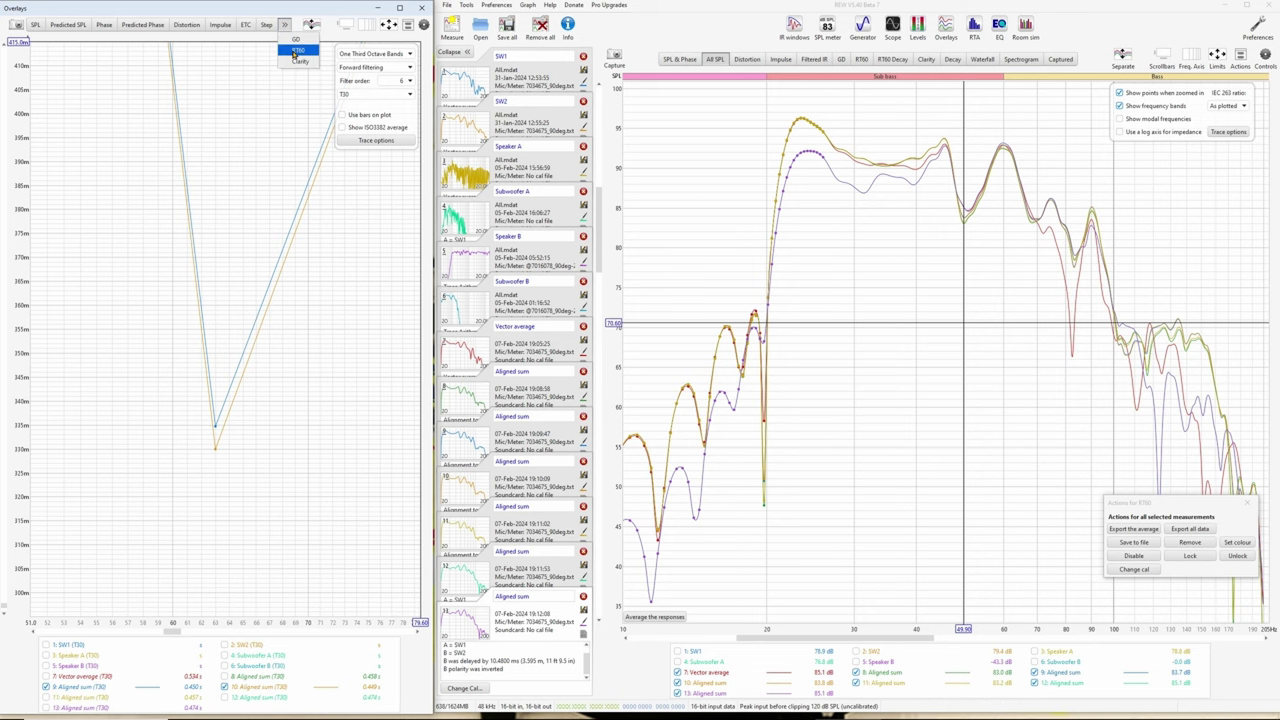
click(293, 38)
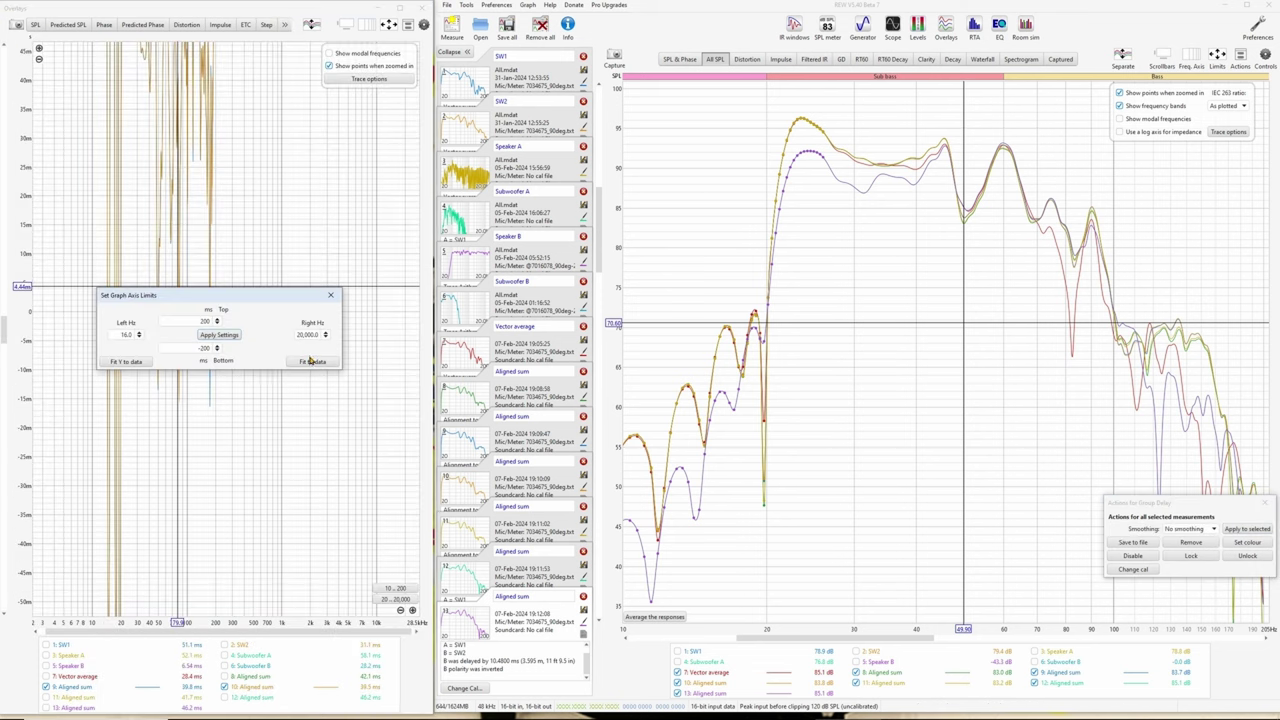
click(306, 358)
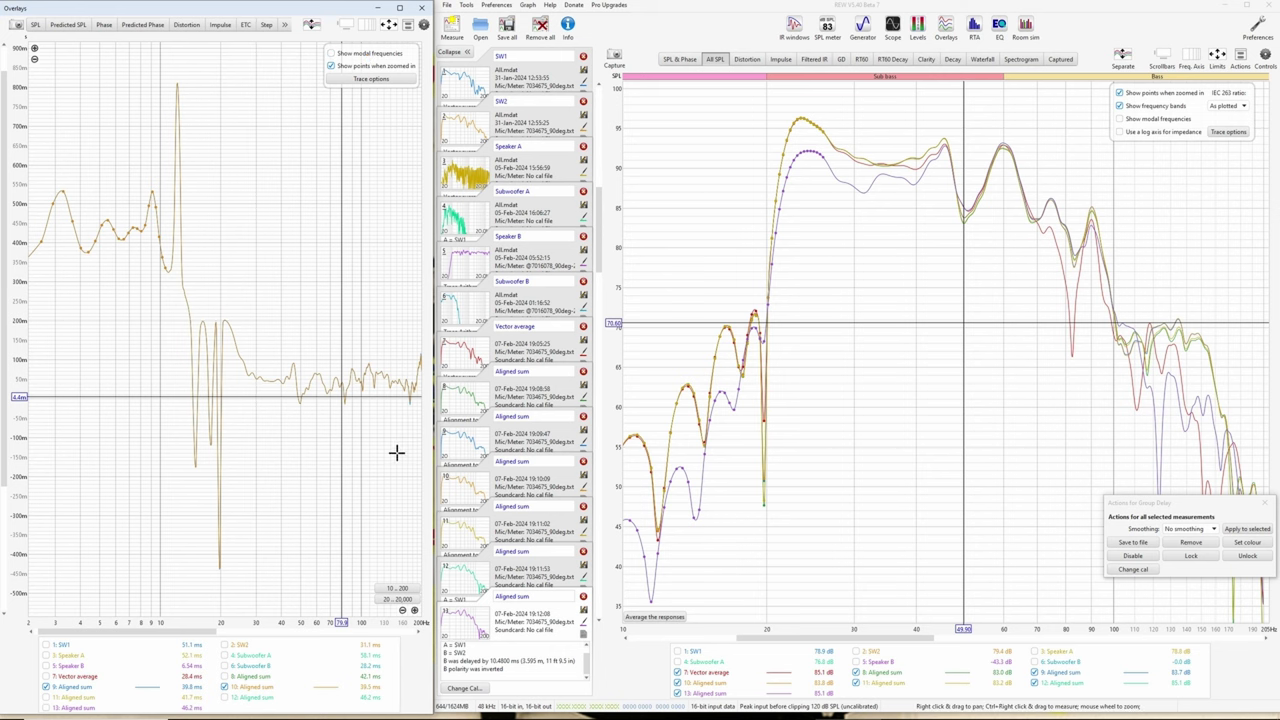
click(34, 49)
click(34, 49)
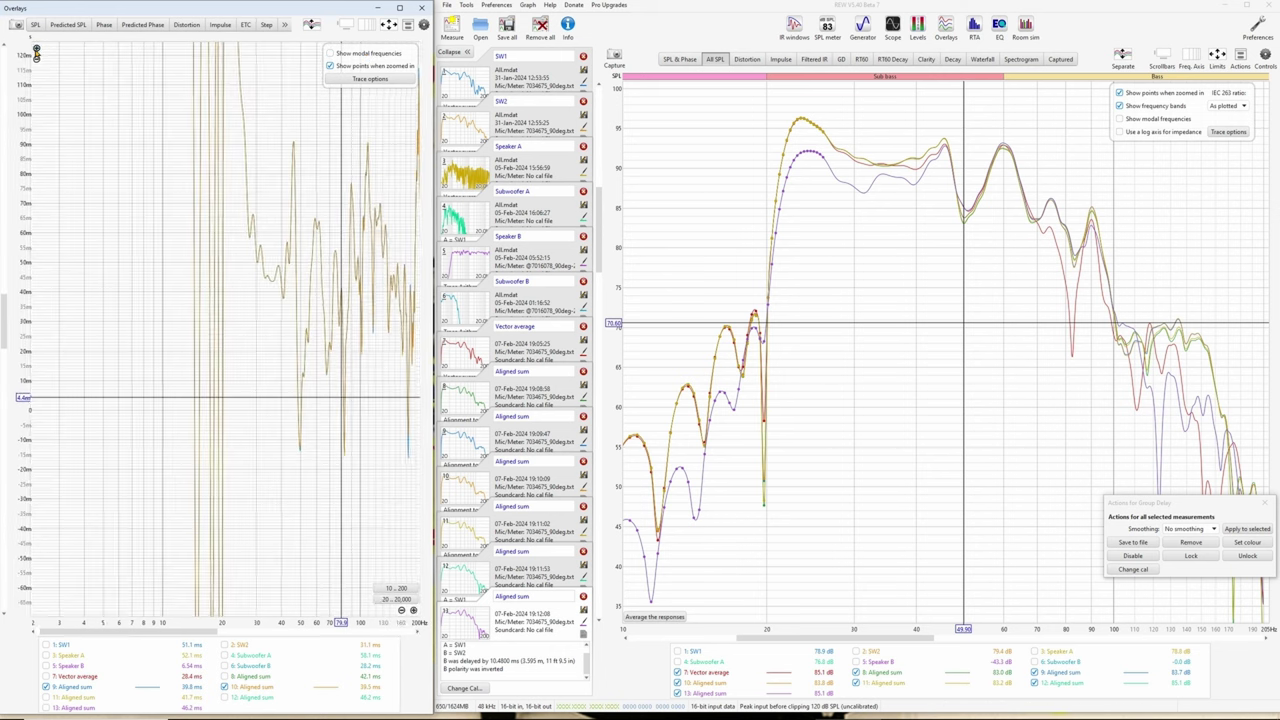
click(34, 49)
- Apply Psychoacoustic smoothing to the selected group delay traces and place the graph cursor at 200 Hz
click(1246, 529)
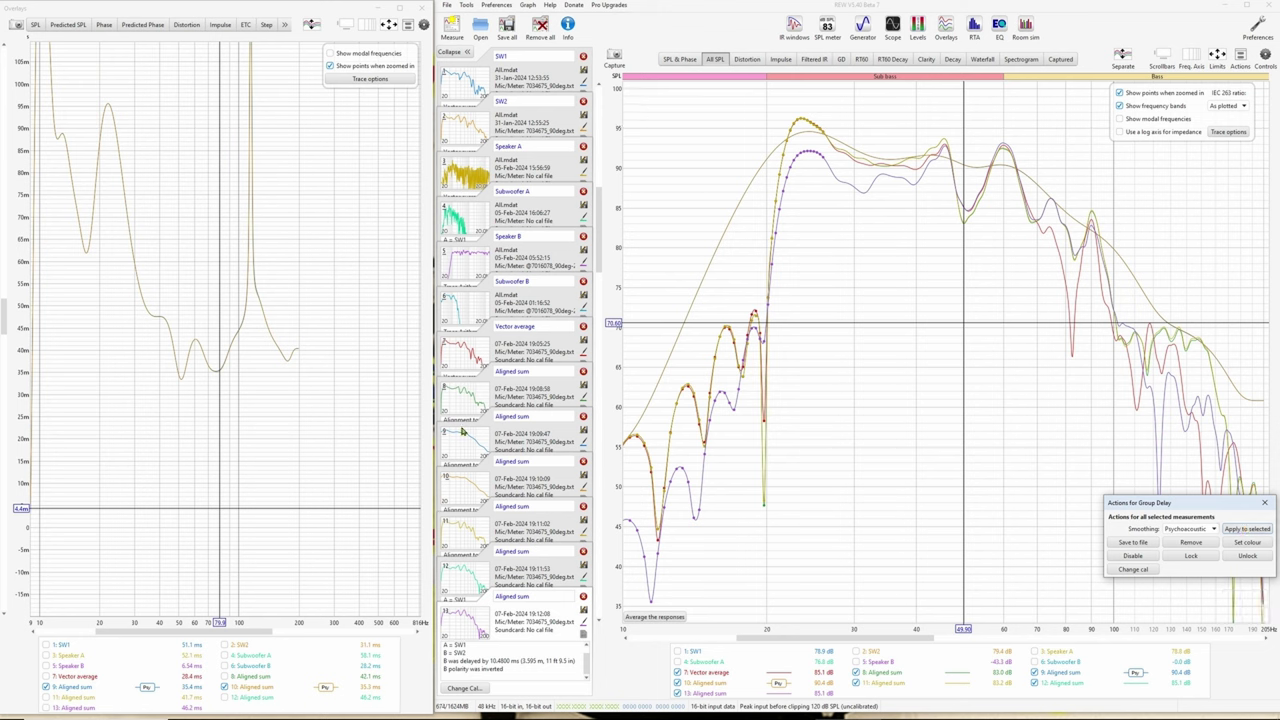
click(298, 350)
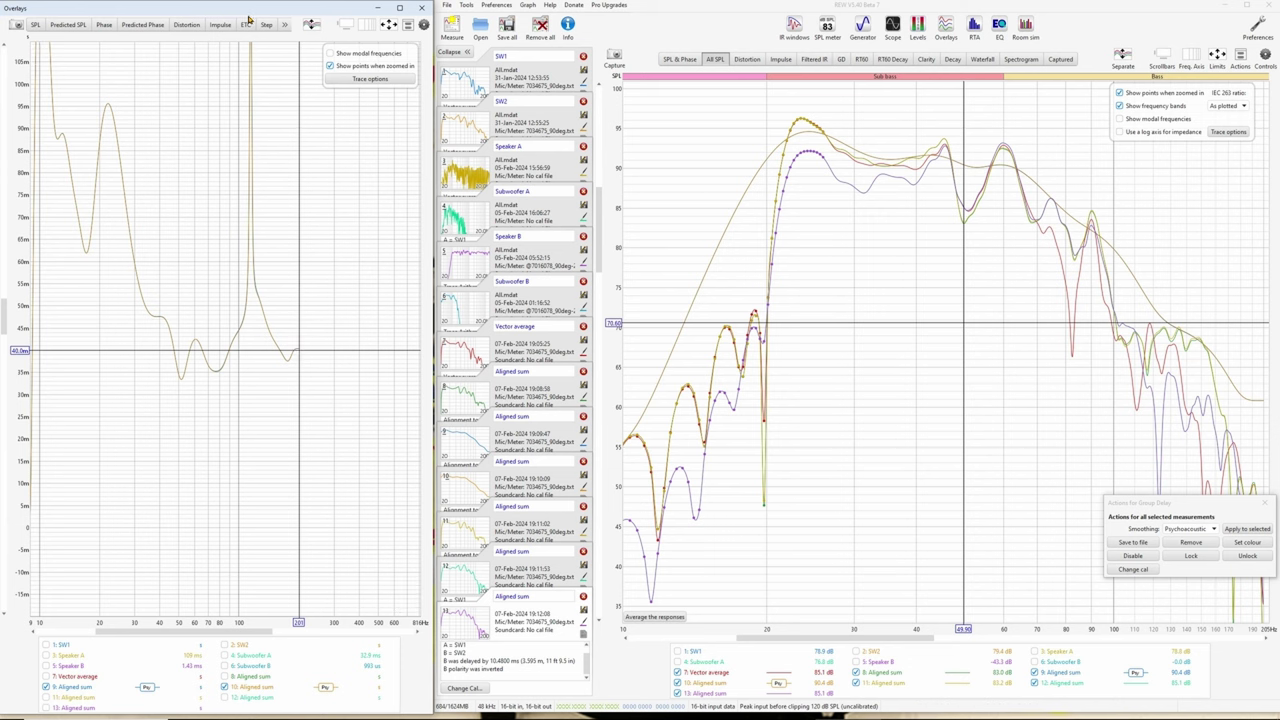
- Show the Clarity overlay, fit it to the data, zoom in around 125 Hz and keep only aligned sum 10 displayed
click(285, 25)
click(310, 64)
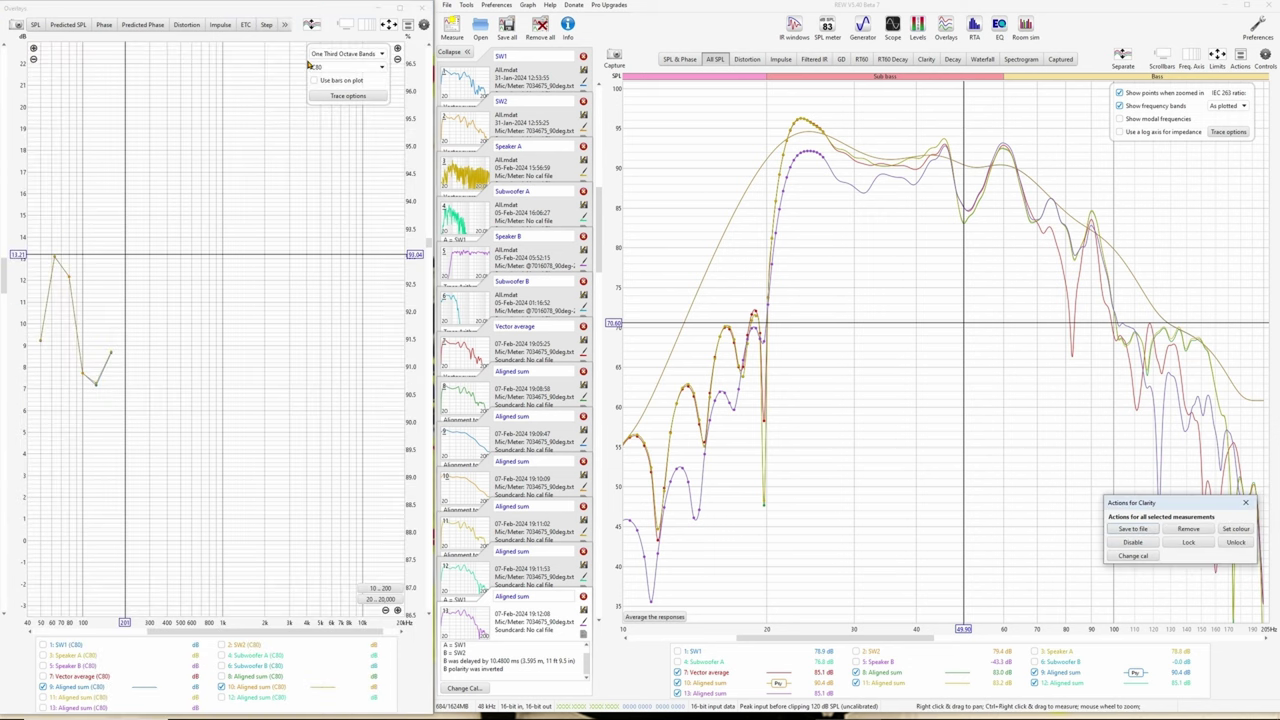
click(389, 24)
click(316, 362)
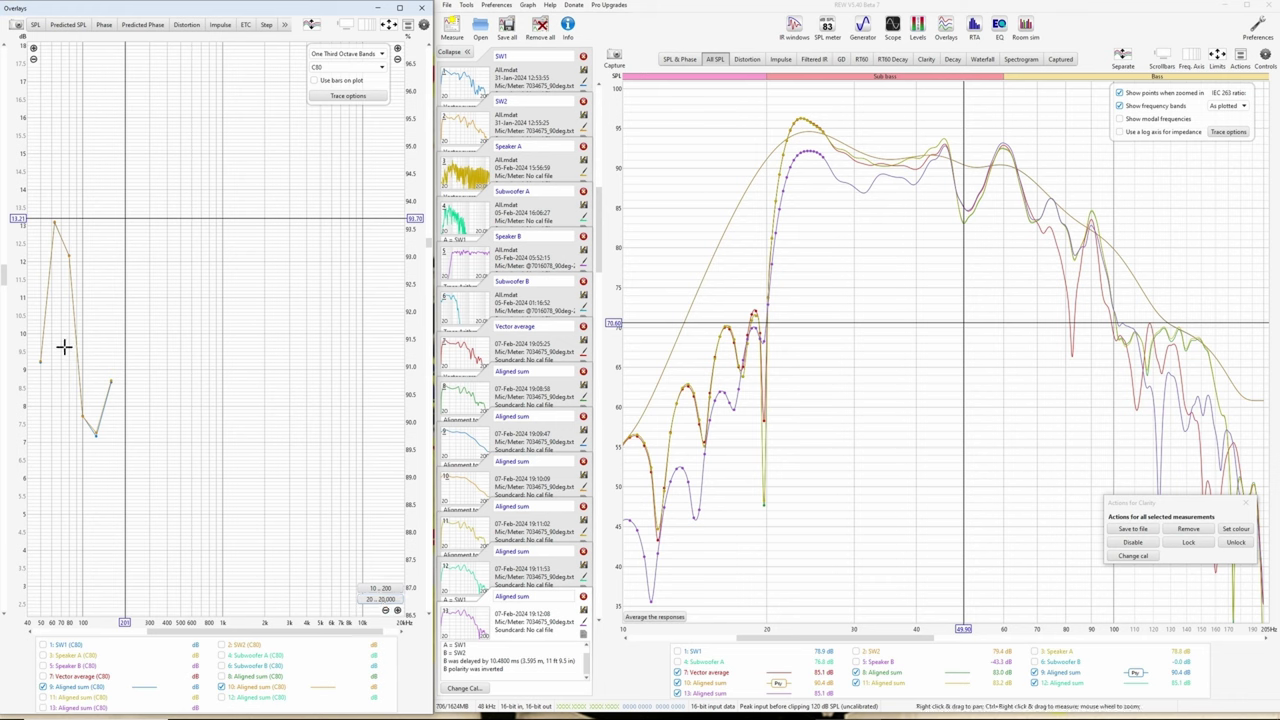
drag(64, 346, 188, 468)
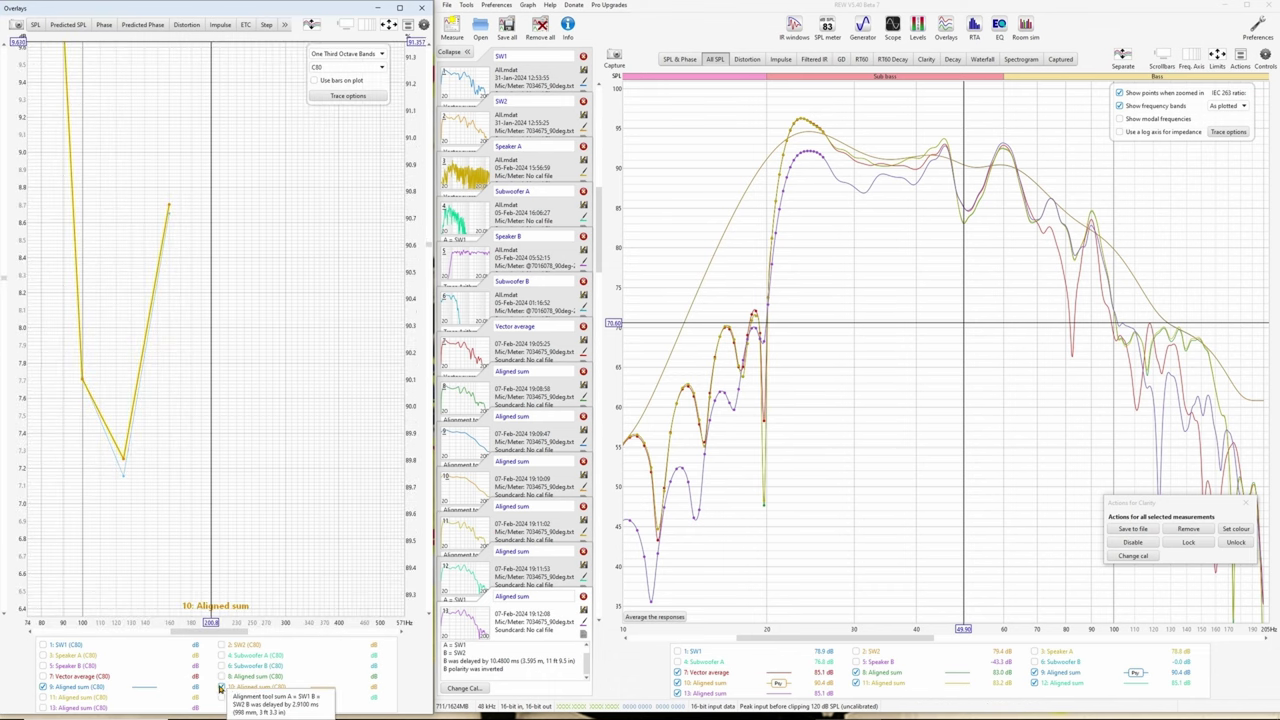
click(221, 688)
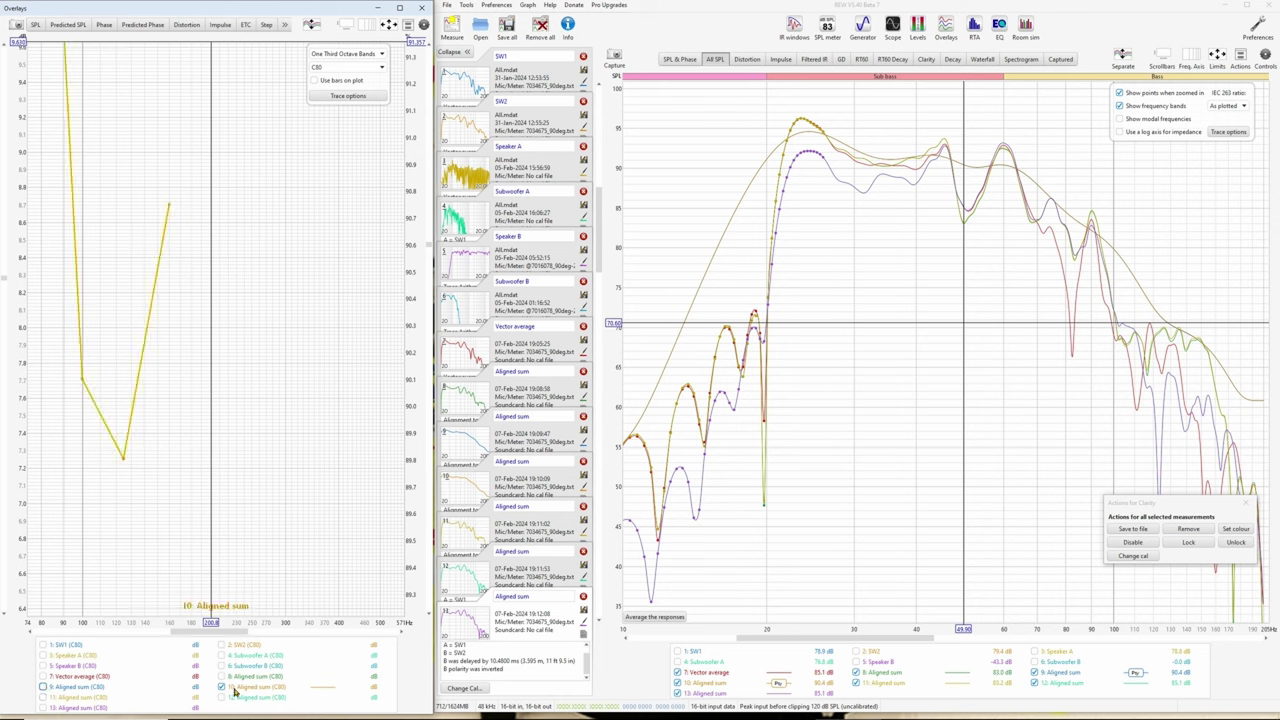
- Clear the All SPL trace selections and select aligned sums 8, 9, 11, 12 and 13
right_click(778, 662)
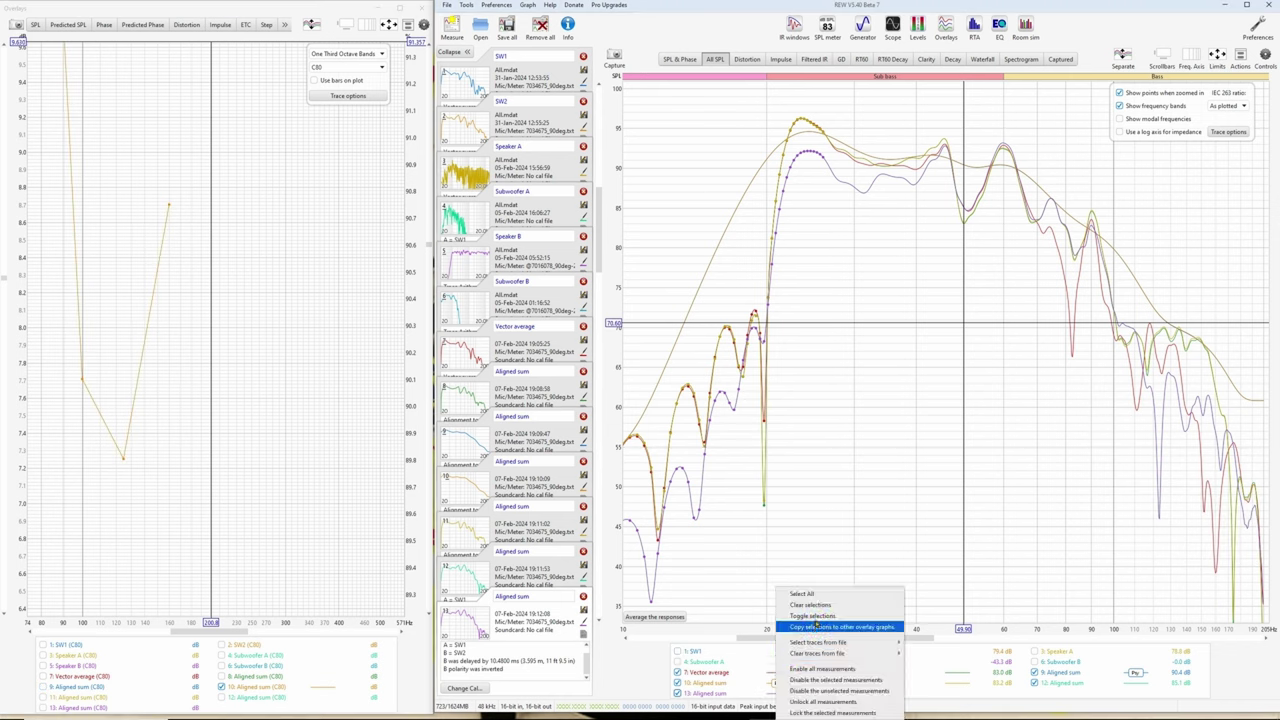
click(815, 601)
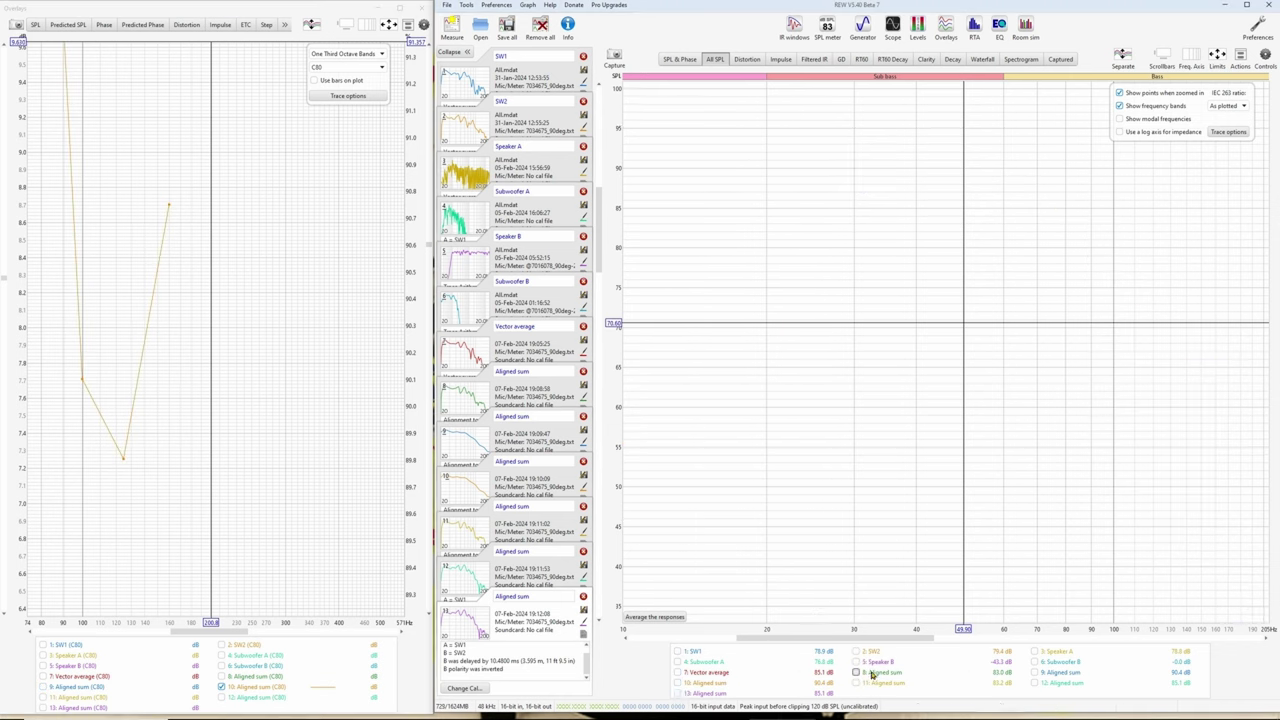
click(874, 673)
click(1066, 678)
click(892, 684)
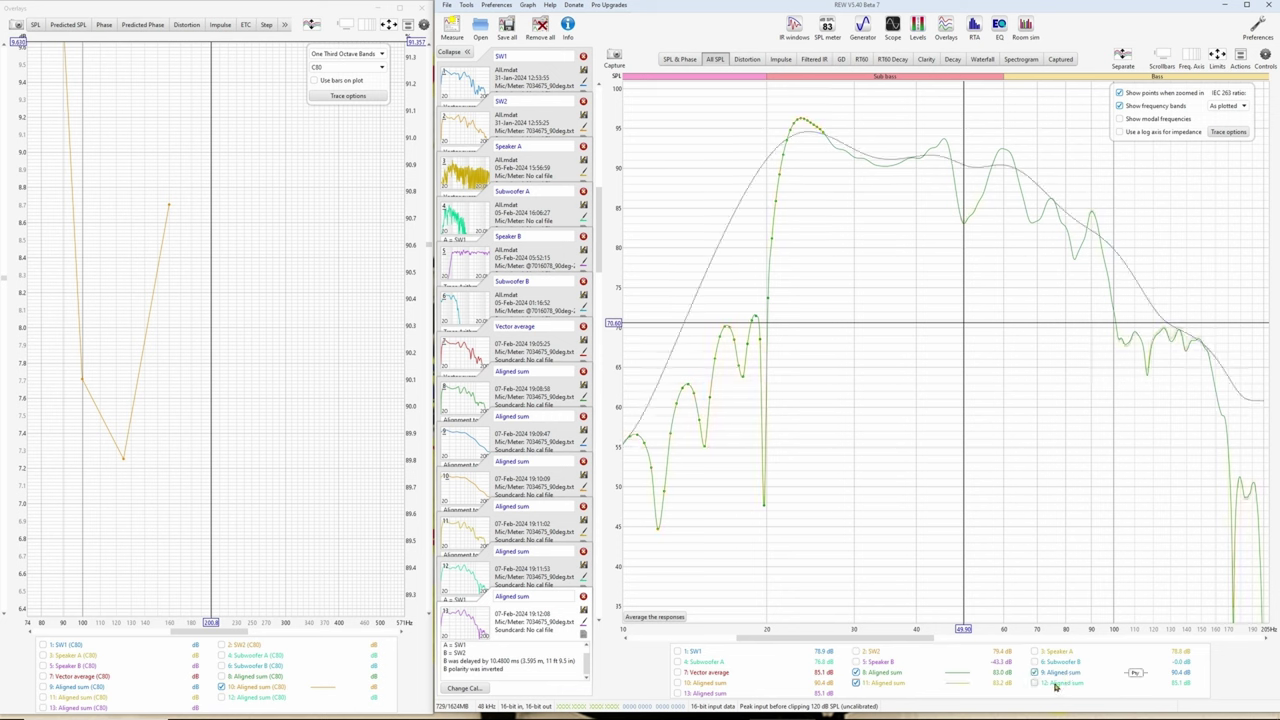
click(1057, 684)
click(677, 693)
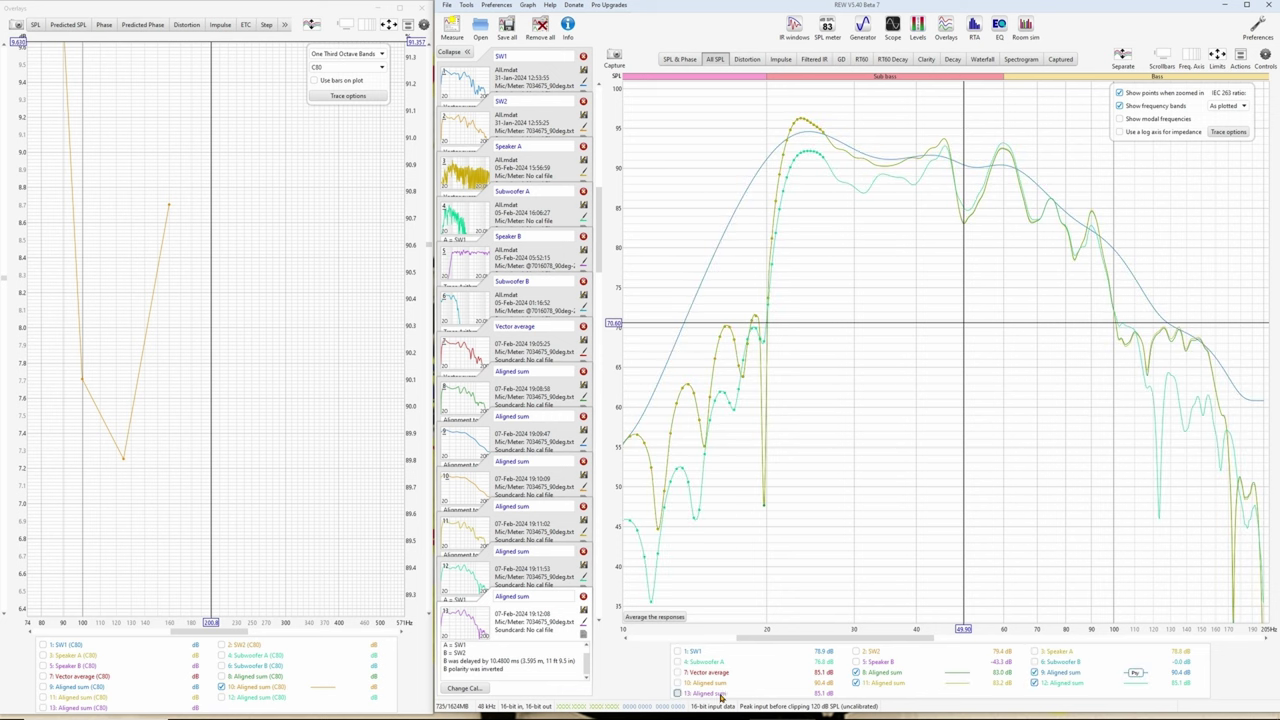
- Remove the selected aligned sums from the measurements and make the remaining aligned sum the current measurement
click(1240, 55)
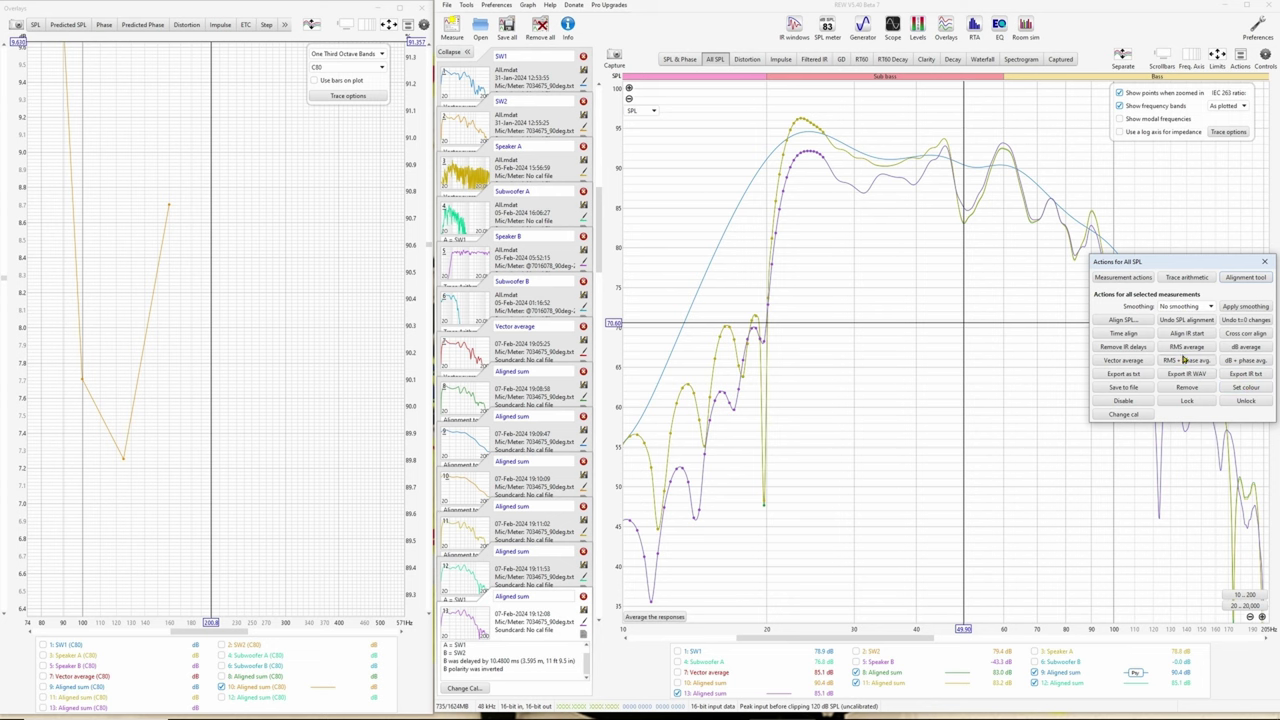
click(1183, 390)
click(1188, 358)
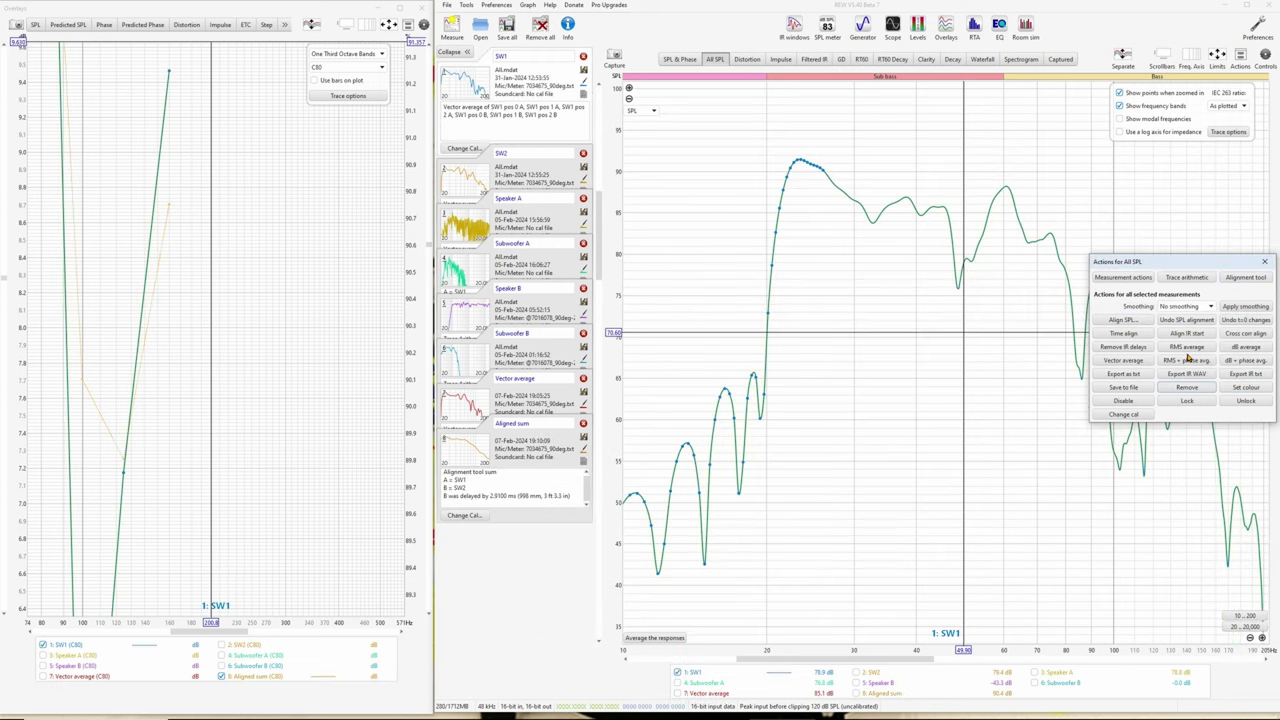
click(1264, 261)
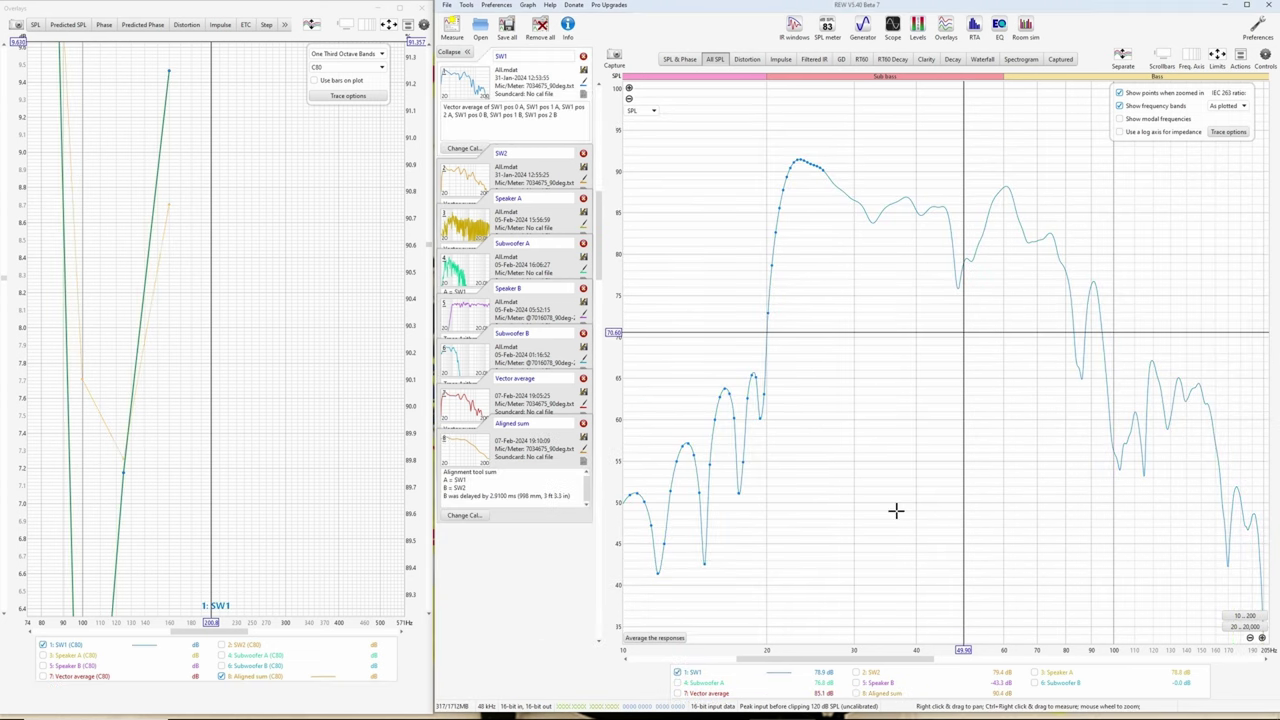
click(532, 459)
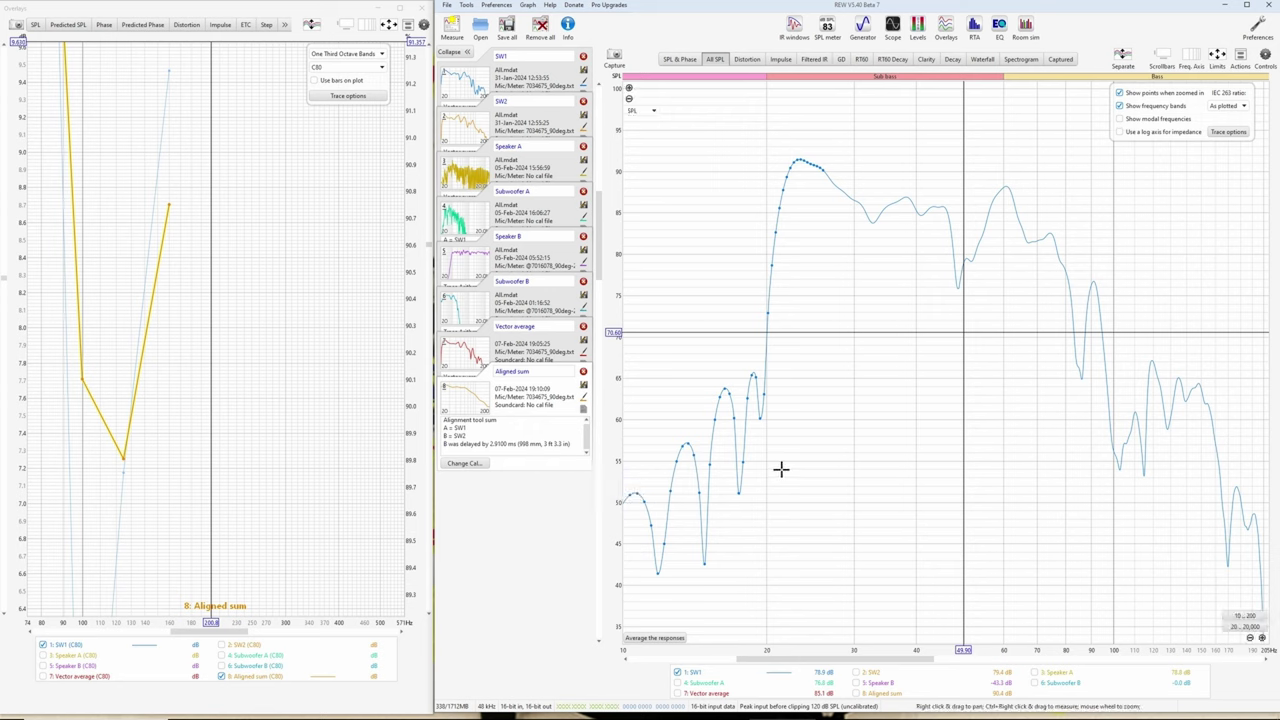
- Clear the All SPL trace selections and show only SW1, SW2, the vector average and the aligned sum
right_click(957, 677)
click(960, 608)
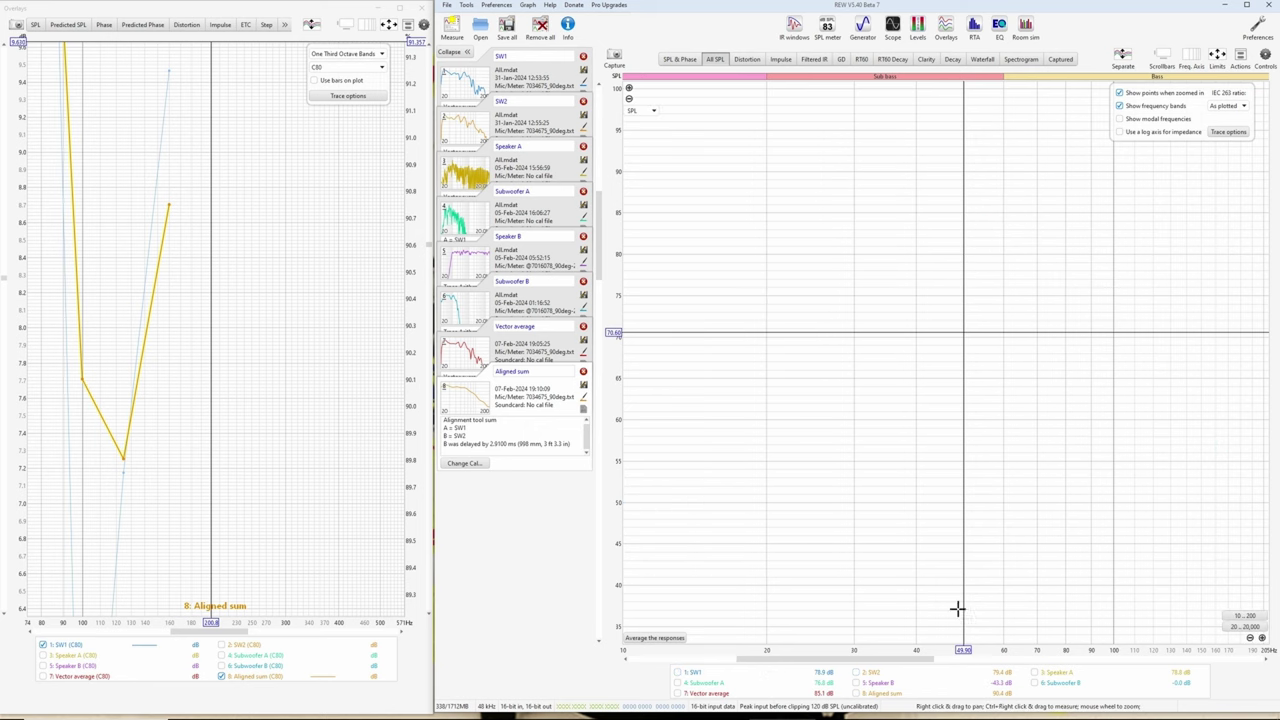
click(694, 673)
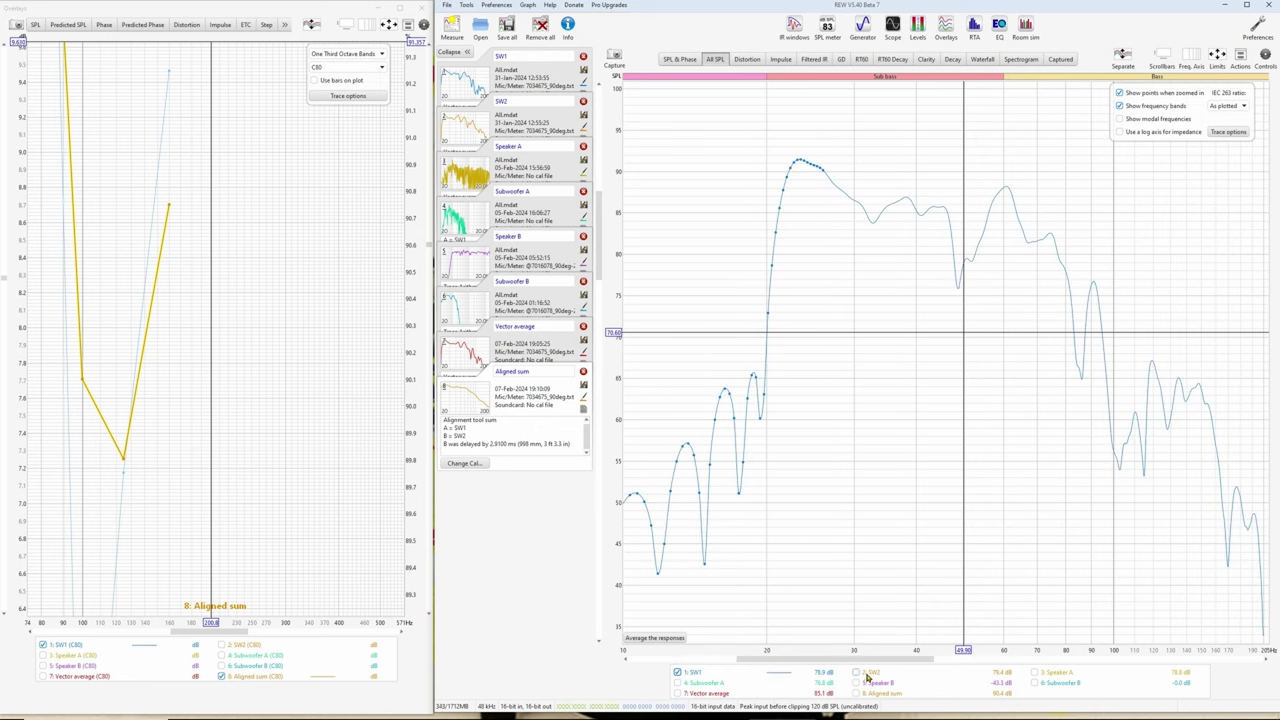
click(856, 673)
click(709, 694)
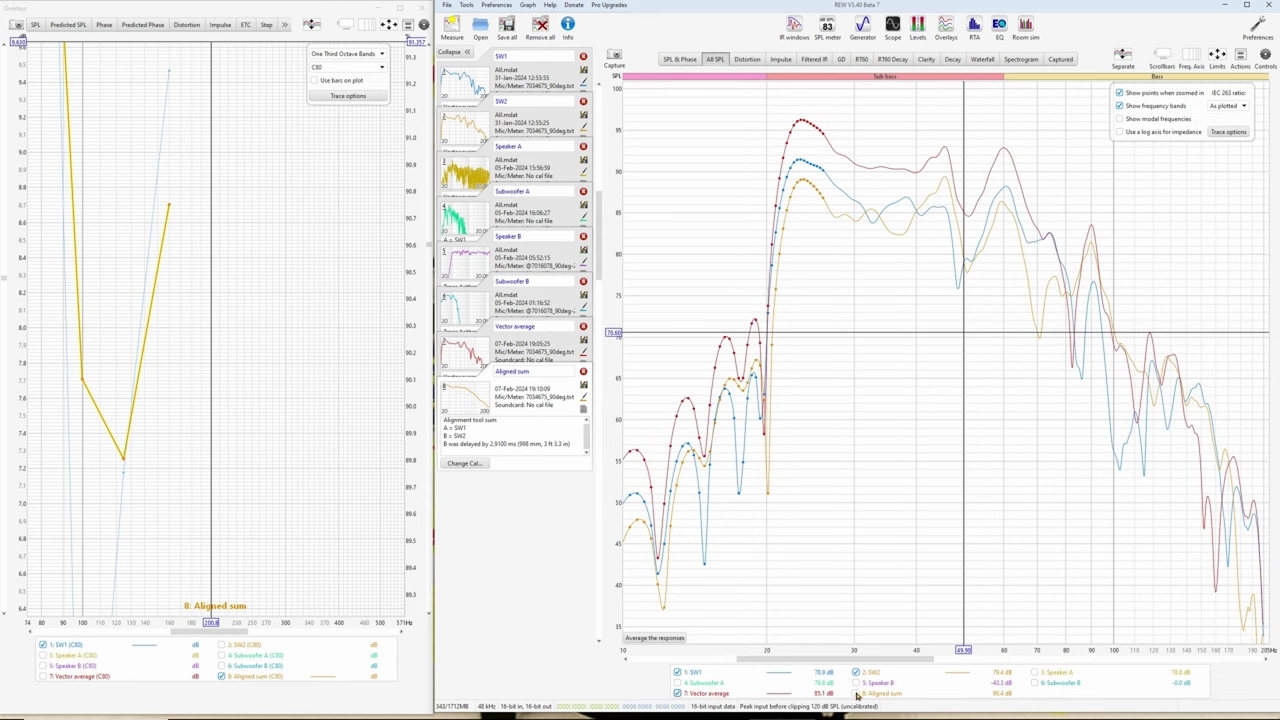
click(856, 693)
- Apply Psychoacoustic smoothing to all selected All SPL measurements and close the actions dialog
click(1239, 57)
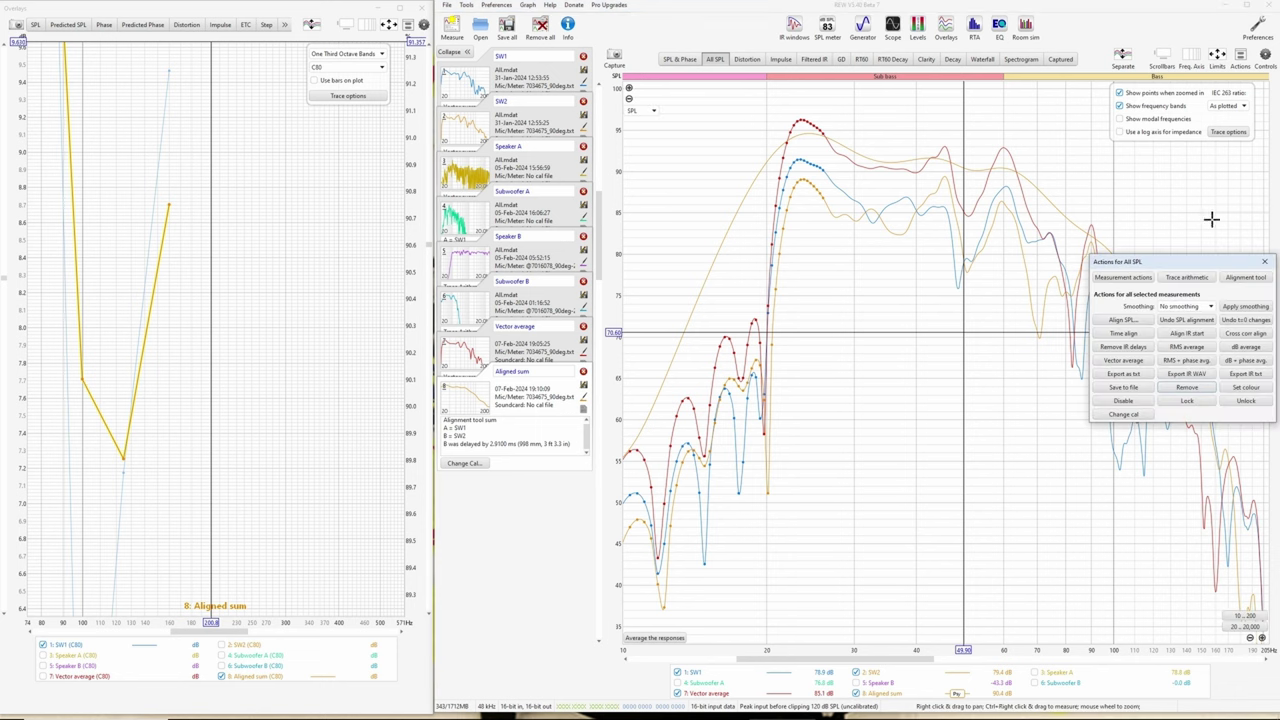
click(1185, 306)
click(1185, 401)
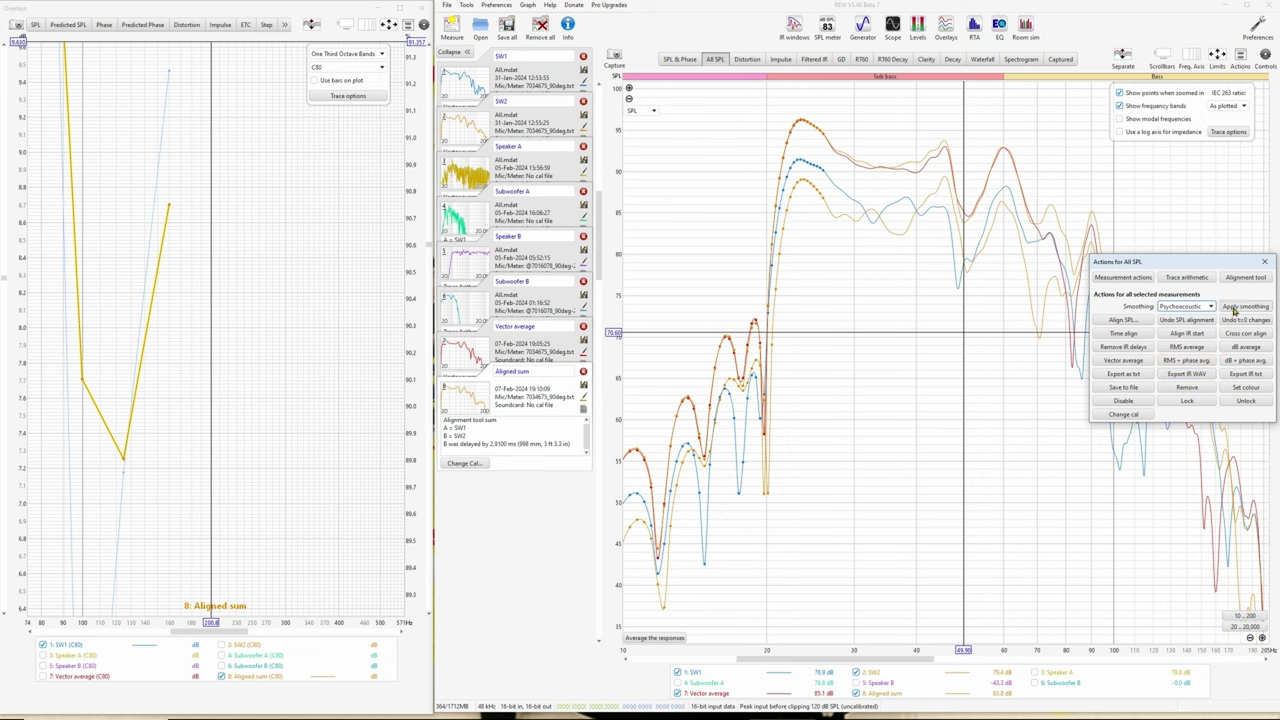
click(1245, 306)
click(1266, 262)
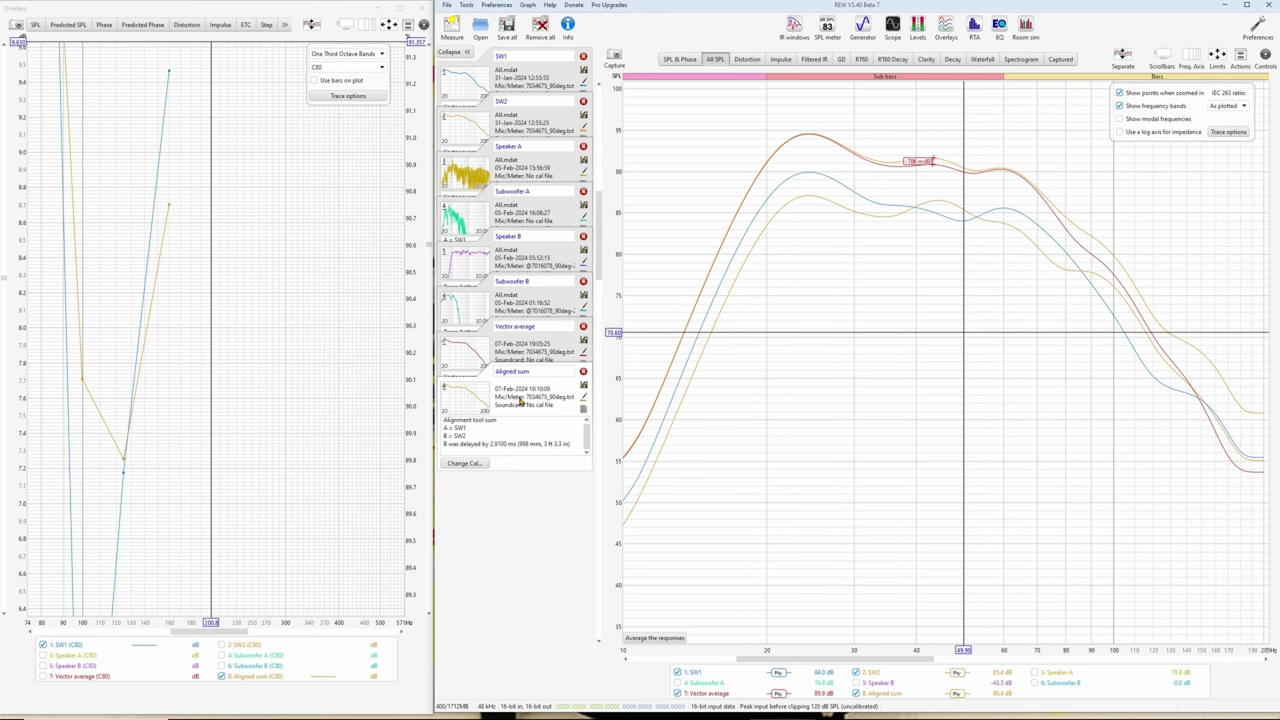
- Open the Alignment tool, choose the aligned sum as the first measurement and review the choices for the second
click(1262, 55)
click(1245, 277)
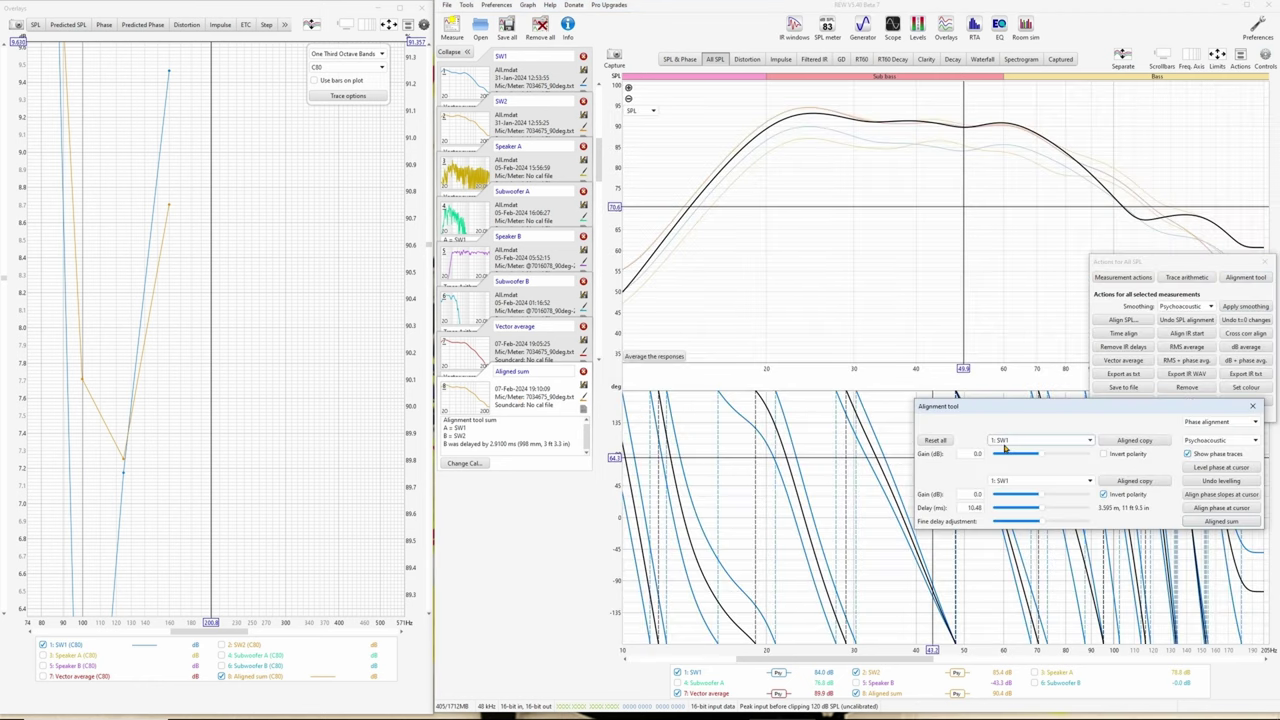
click(1004, 444)
click(1018, 522)
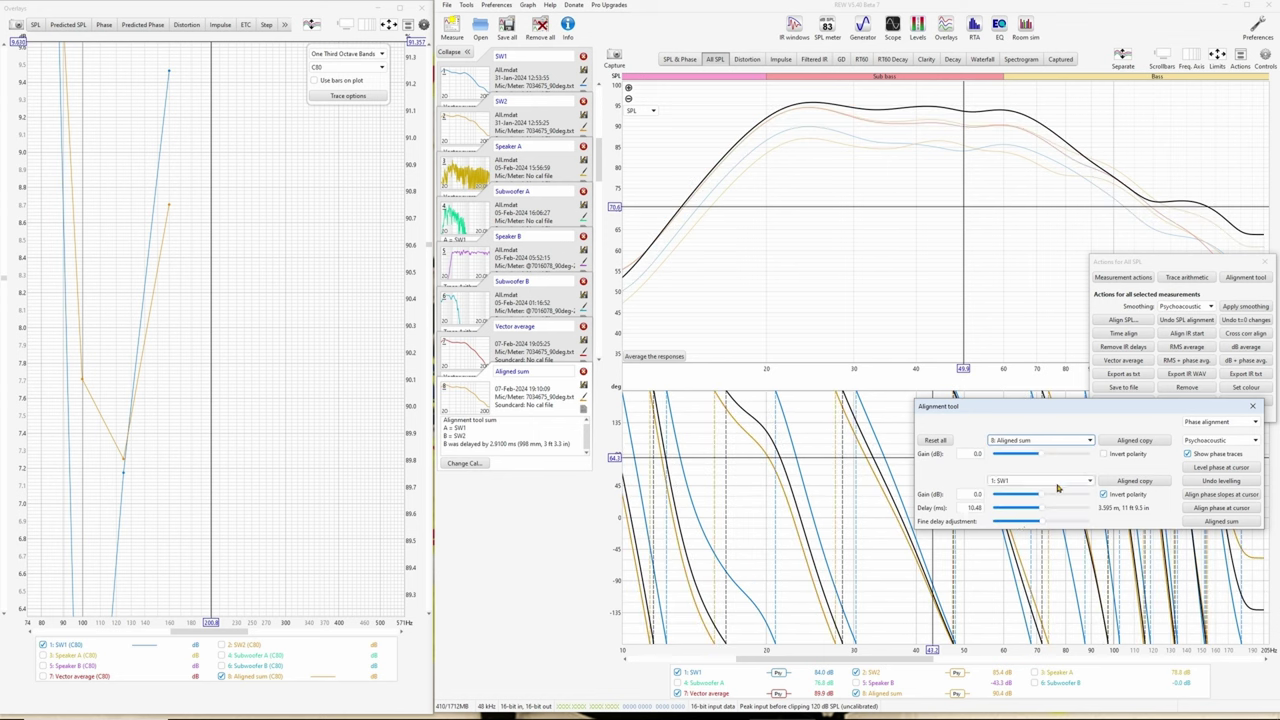
click(1052, 486)
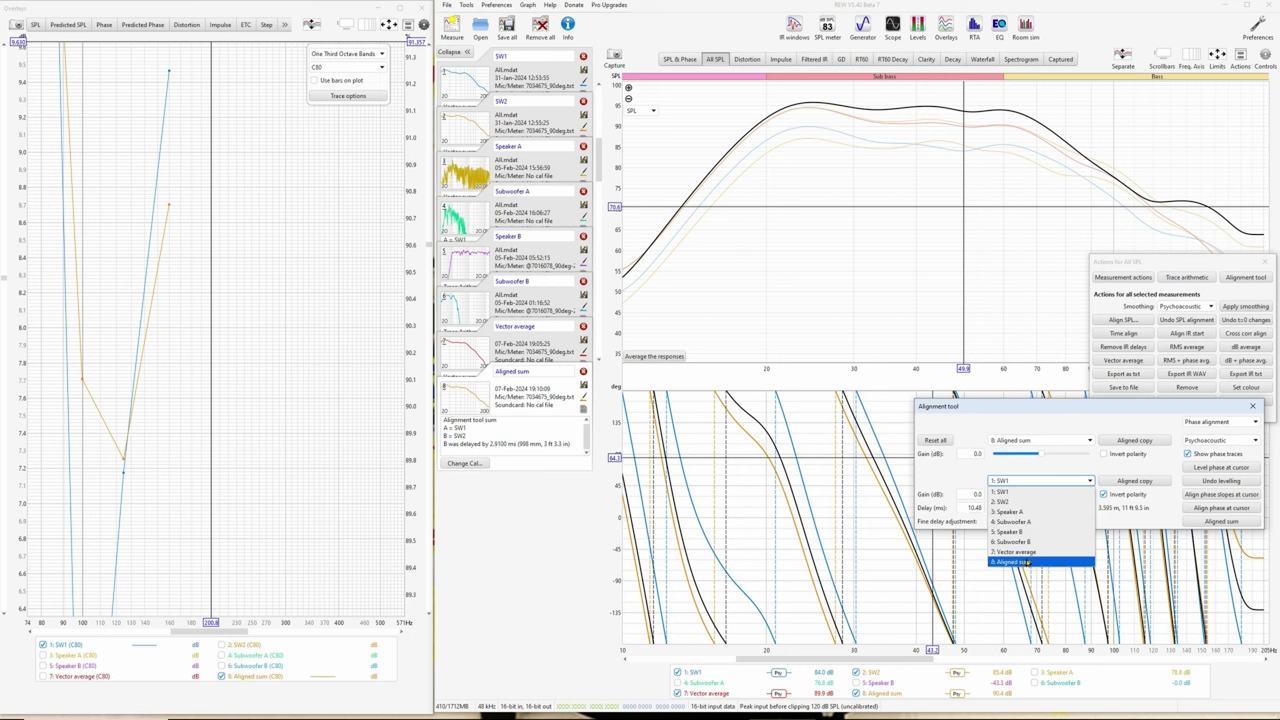
click(1030, 410)
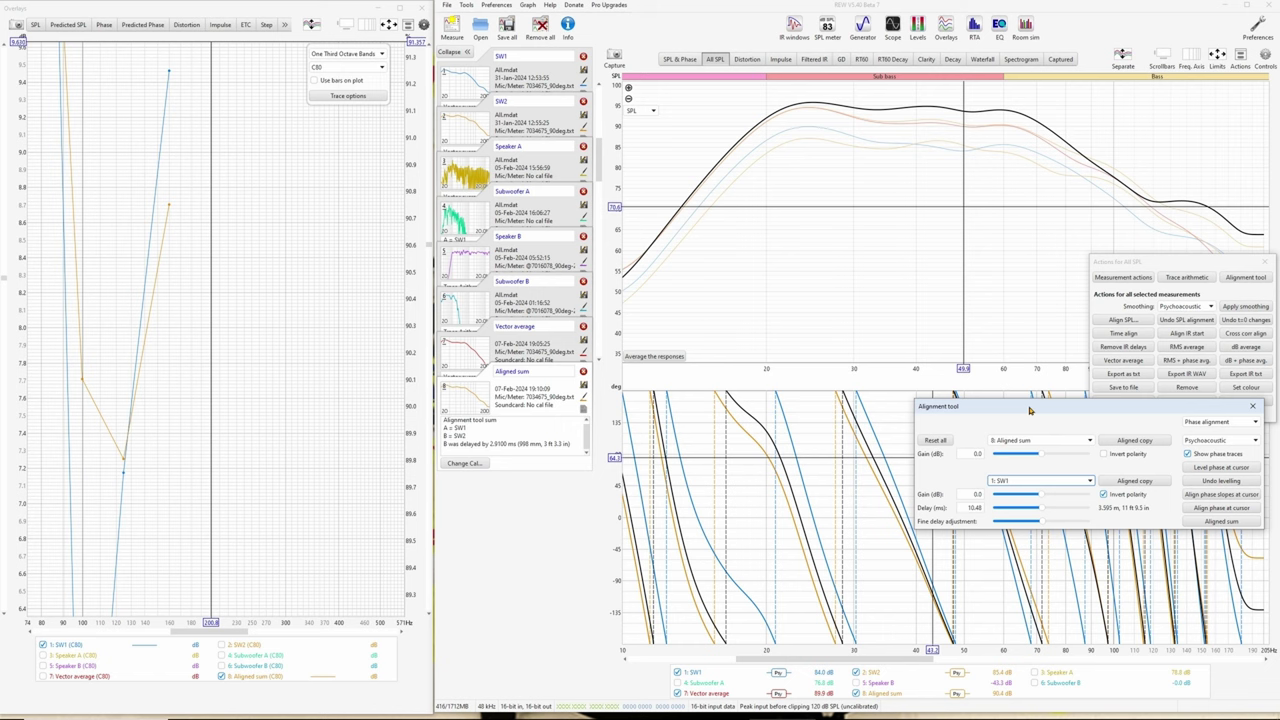
- Keep only SW1 and SW2 selected in All SPL and copy those selections to the other overlay graphs
click(524, 390)
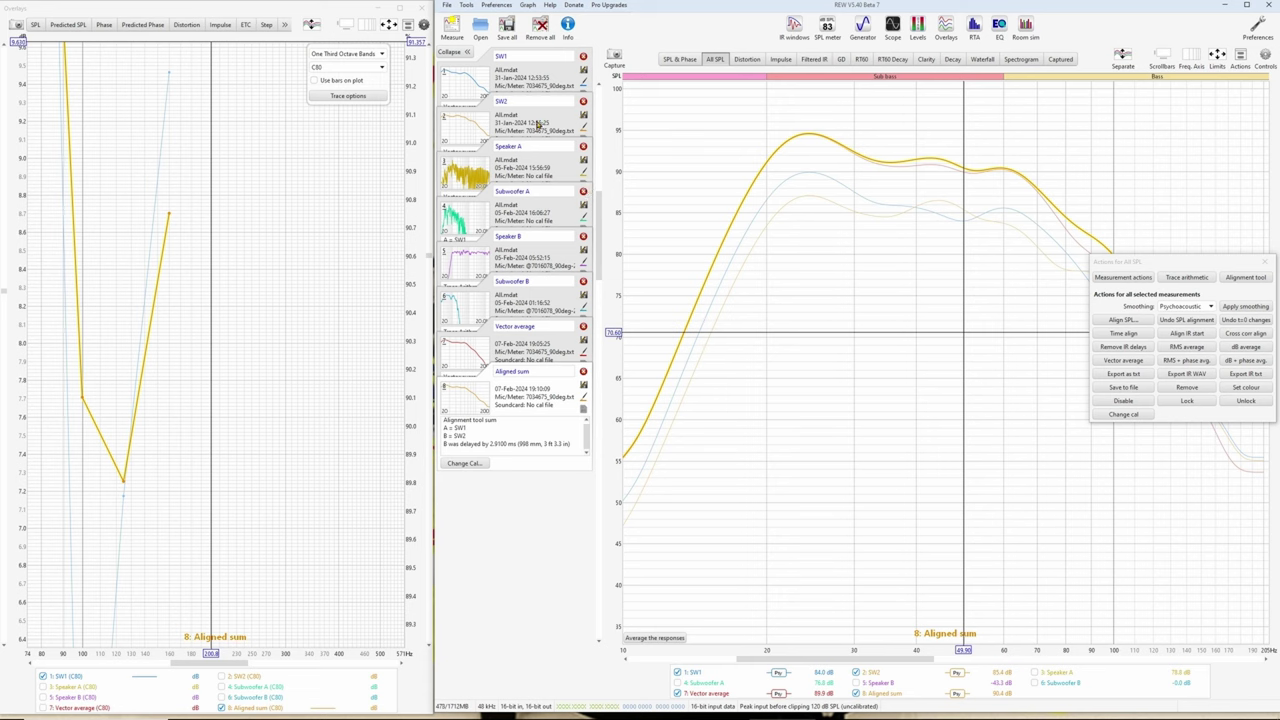
right_click(748, 690)
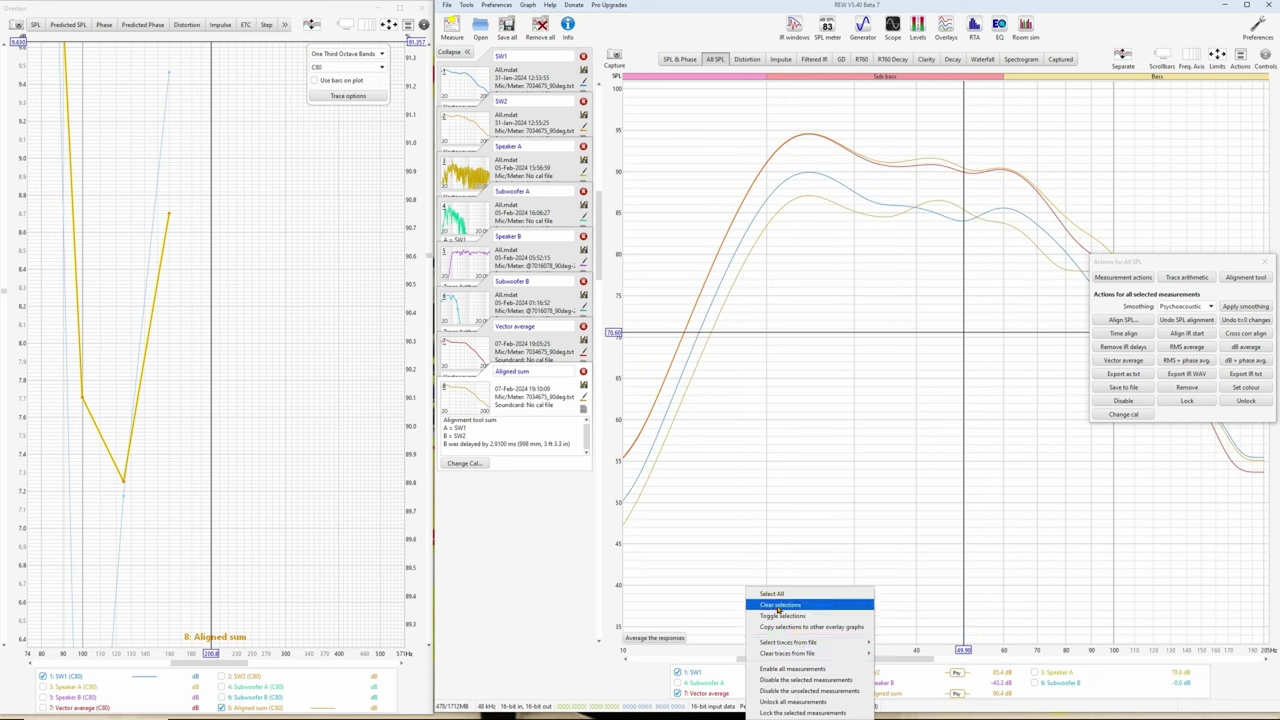
click(760, 610)
click(678, 672)
click(856, 672)
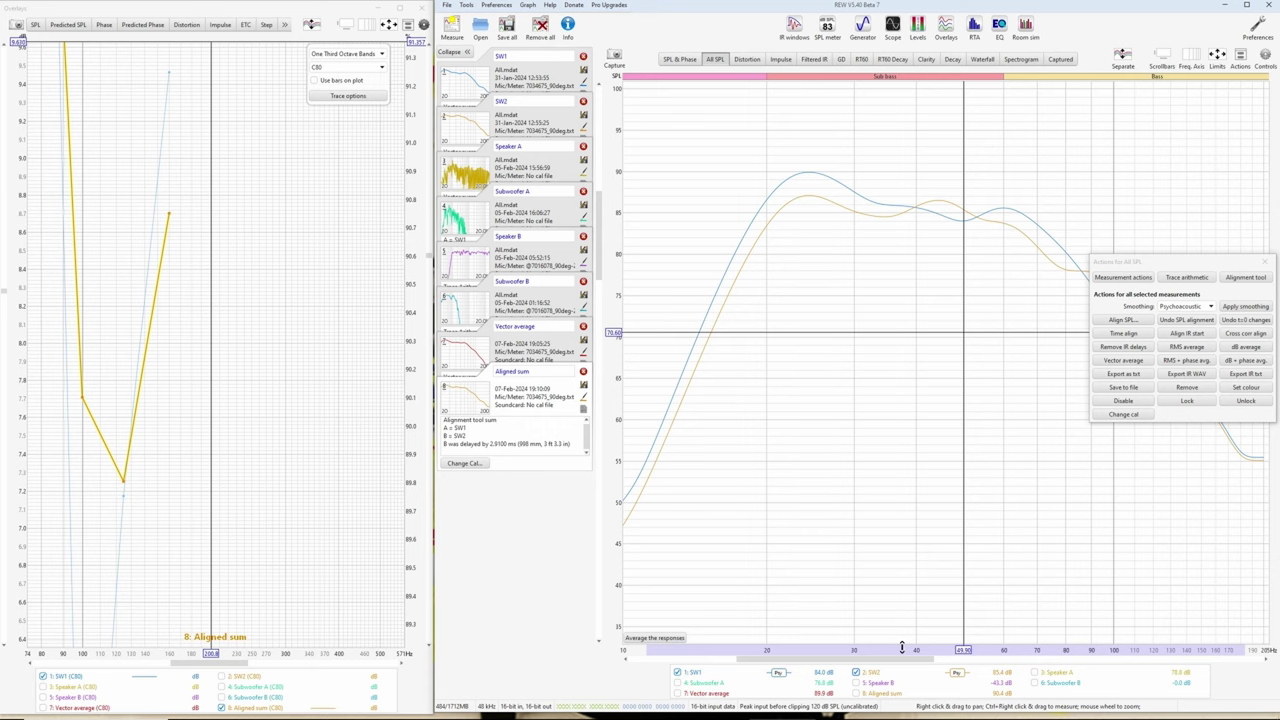
right_click(940, 588)
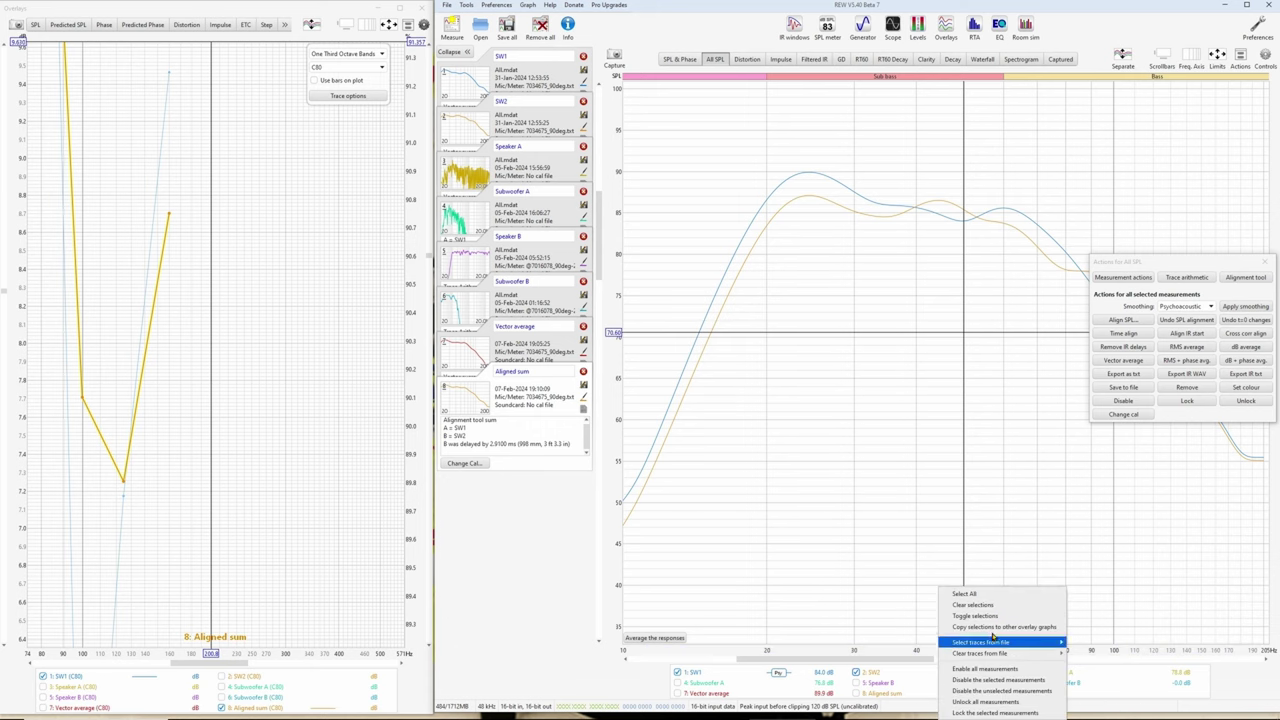
click(997, 625)
- Show the Impulse overlay with normalised traces, zoom in on the first large negative peaks and place the cursor on SW2's
click(220, 25)
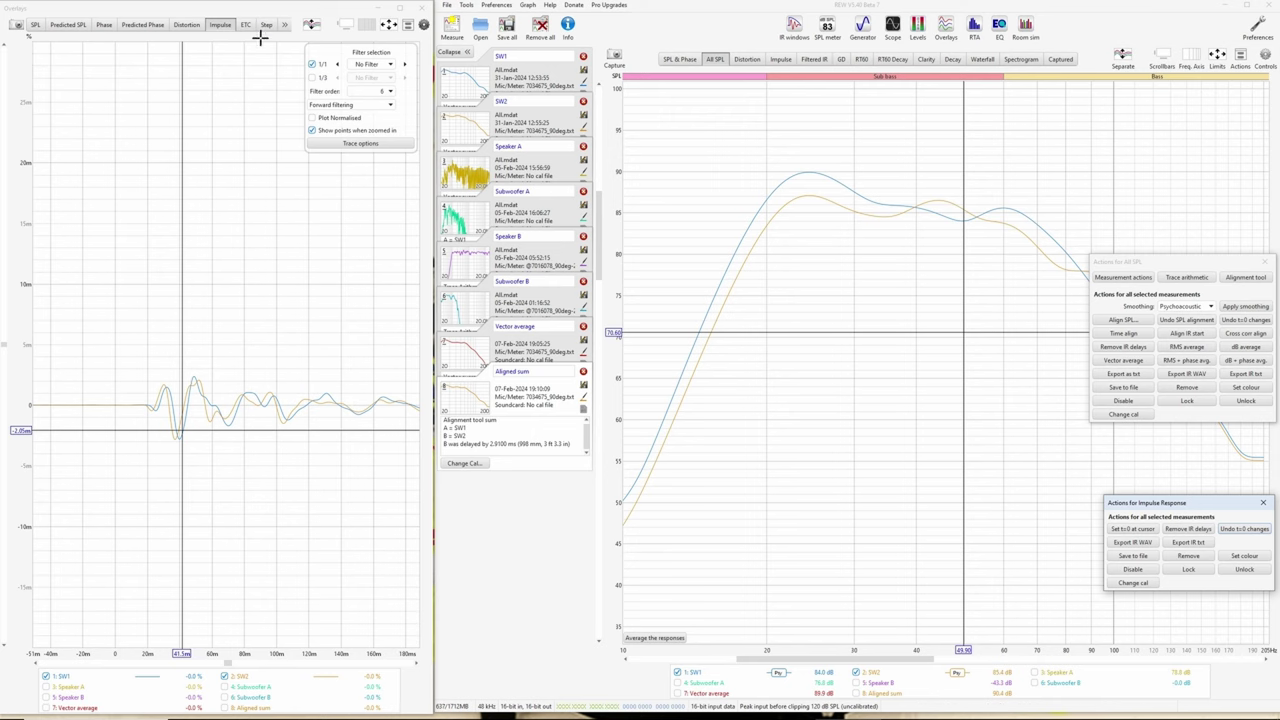
click(331, 117)
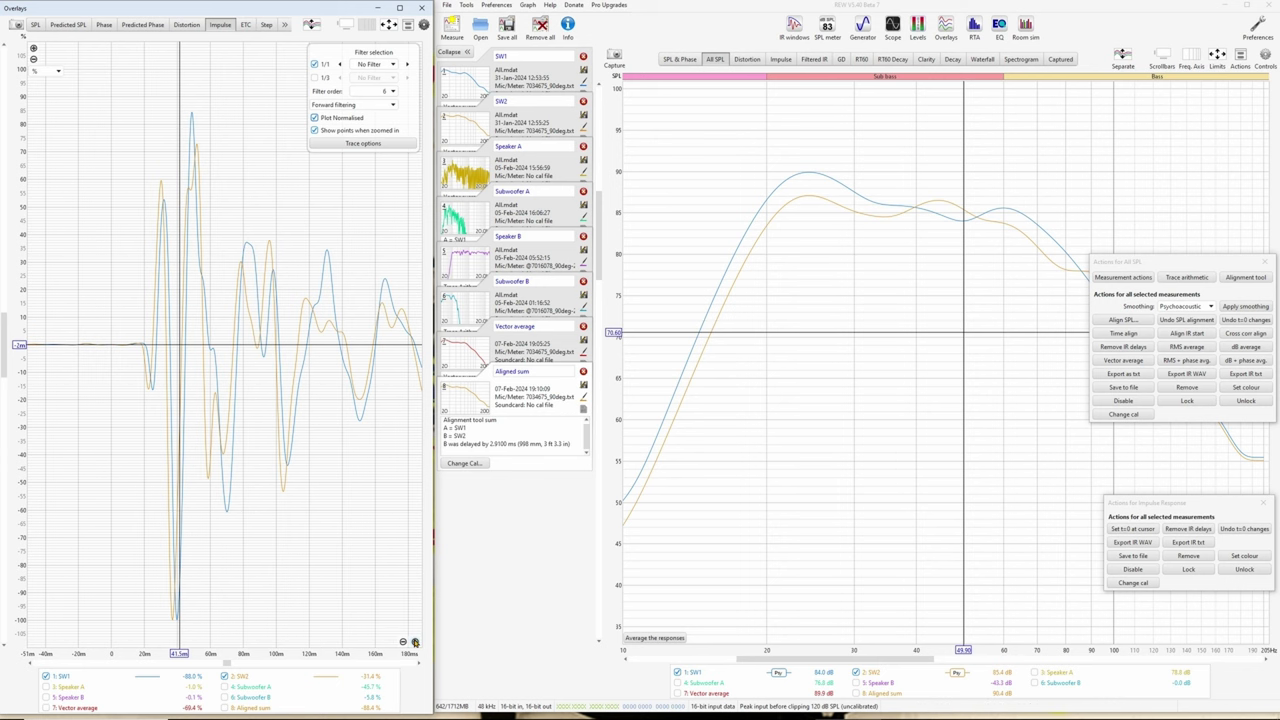
scroll(260, 431, up, 5)
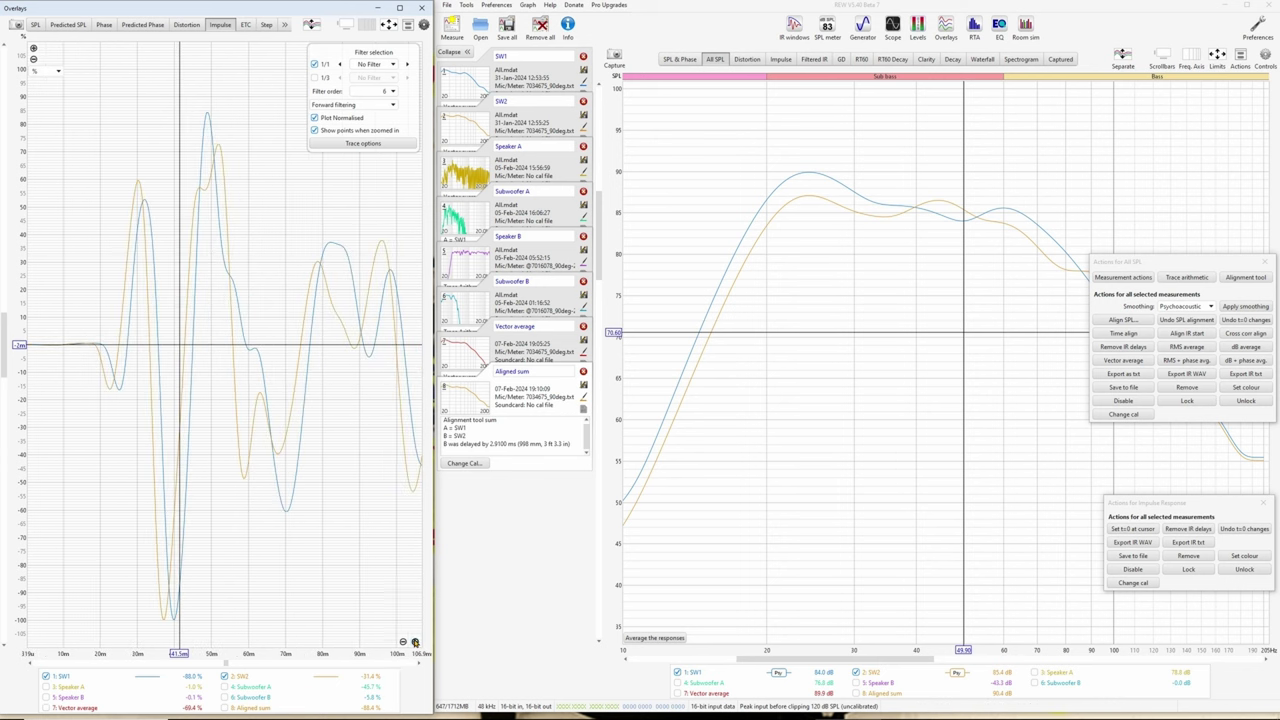
click(211, 515)
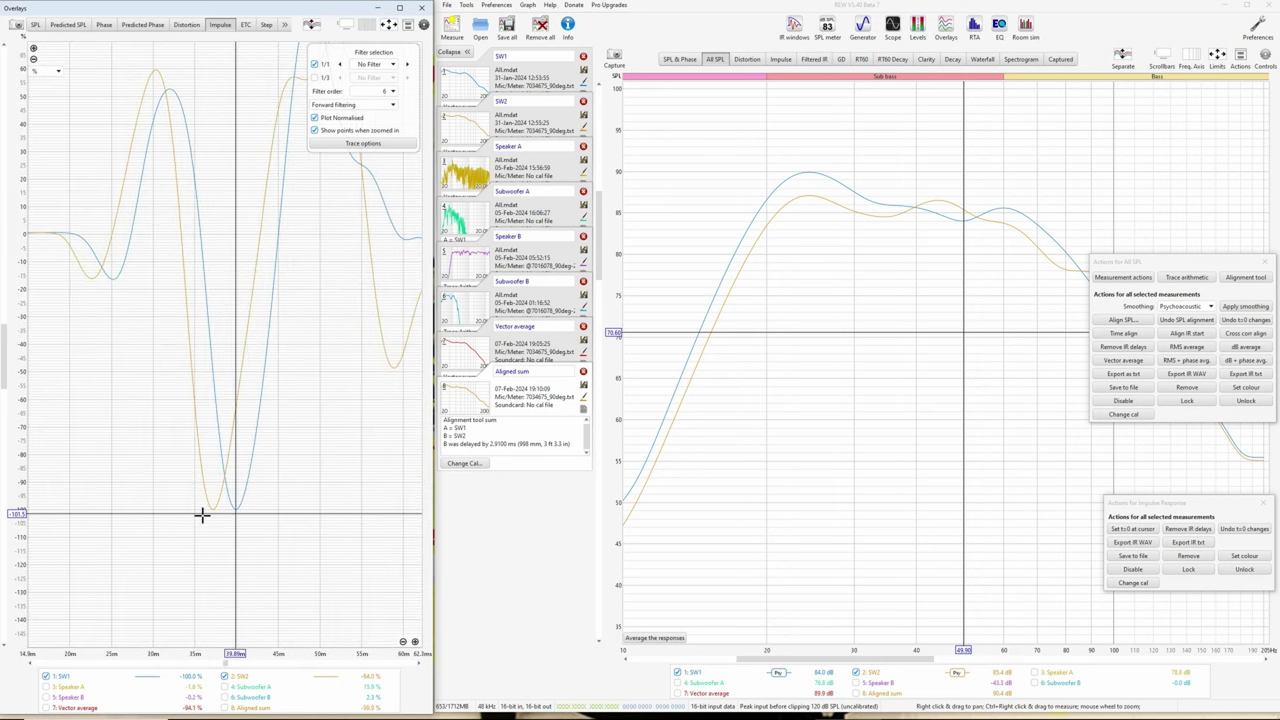
click(211, 514)
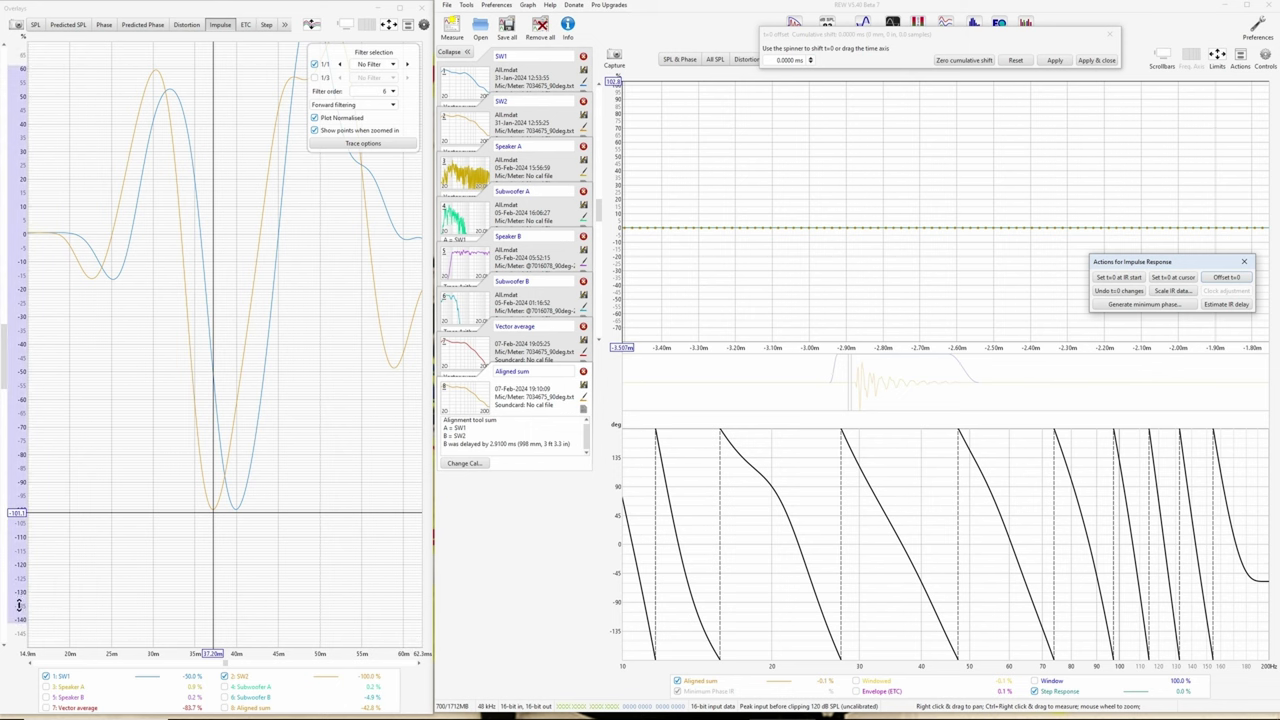
- Measure the time difference between the negative peaks of SW2 and SW1 on the Impulse overlay
drag(60, 579, 183, 571)
click(169, 589)
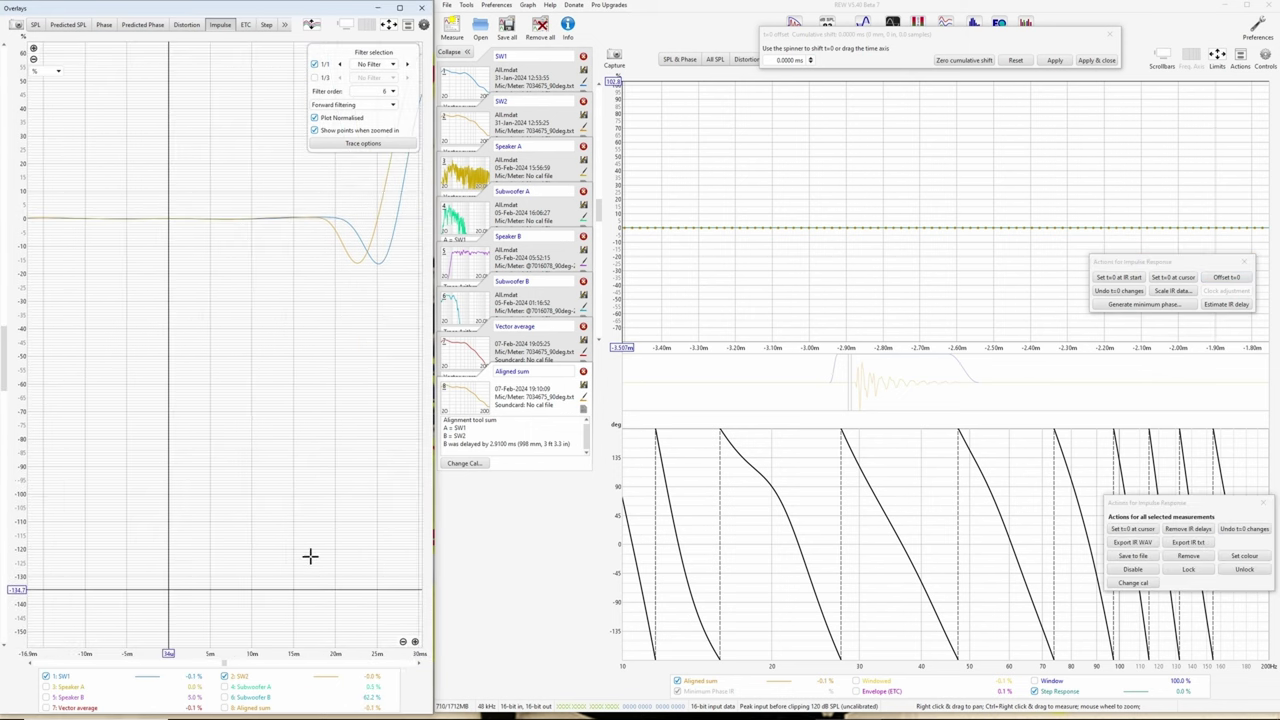
drag(310, 556, 223, 529)
scroll(380, 517, down, 2)
drag(380, 517, 343, 514)
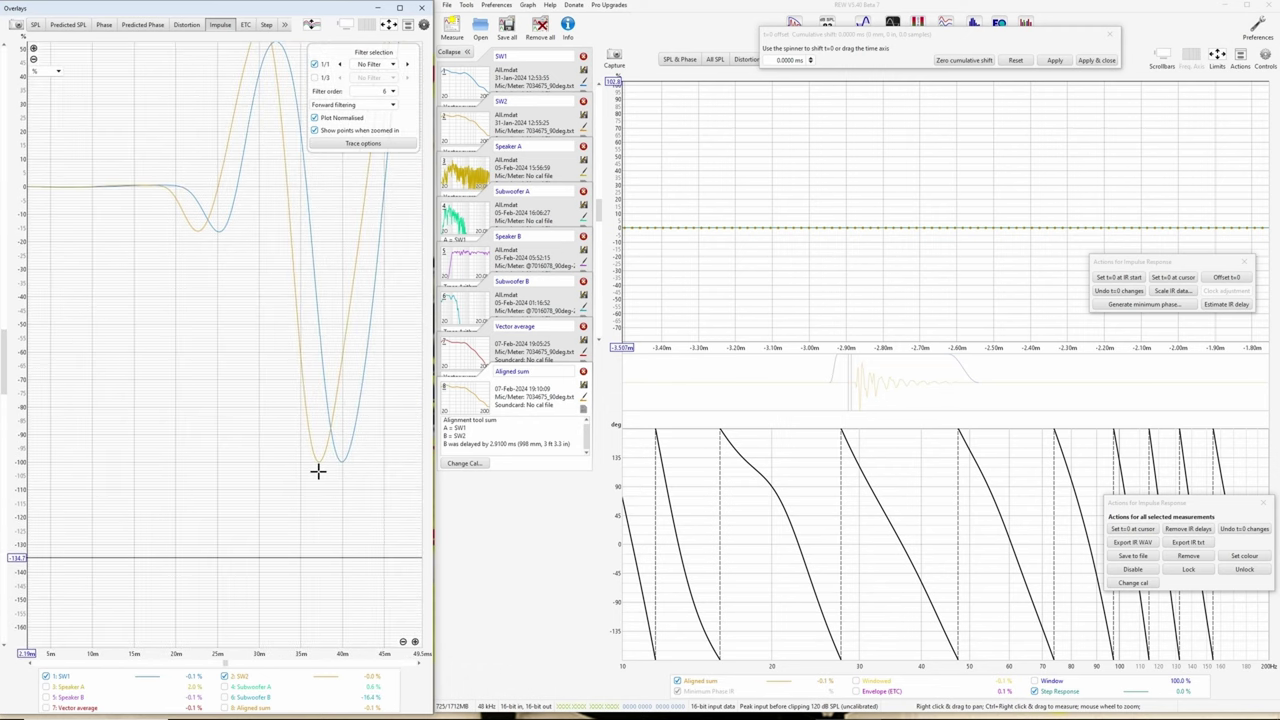
click(318, 471)
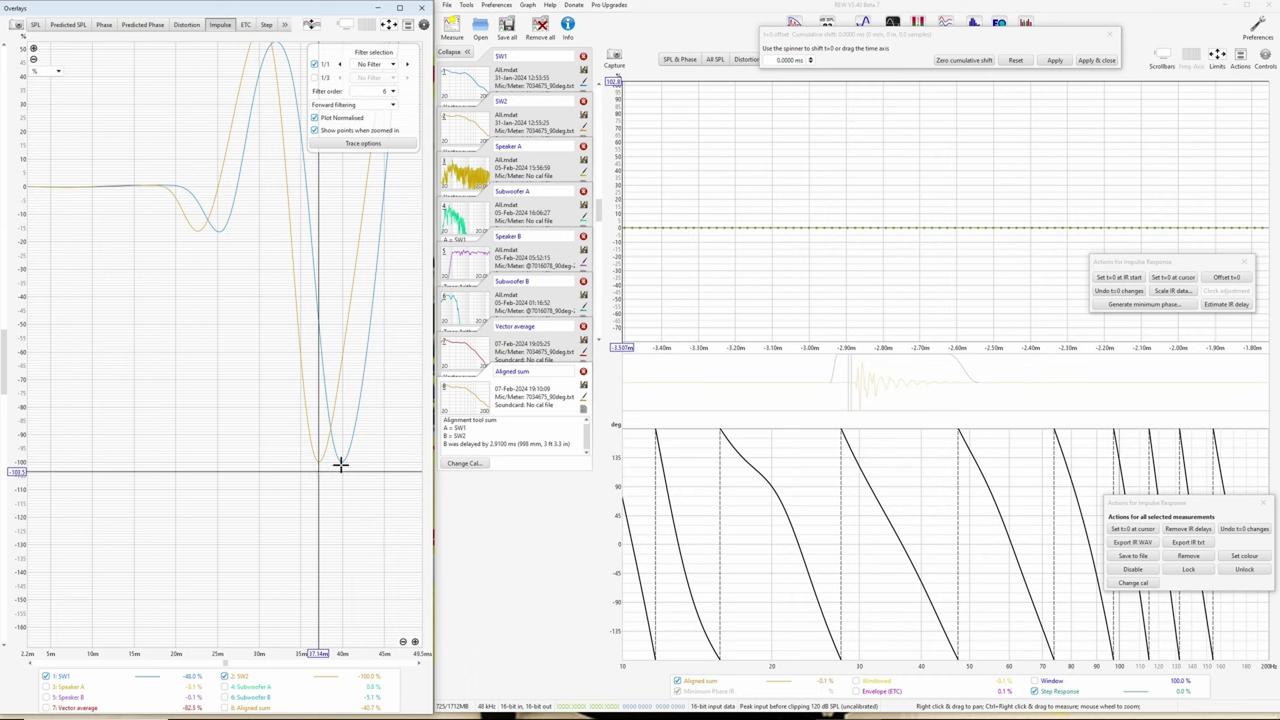
mouse_move(320, 463)
mouse_down()
mouse_move(338, 470)
mouse_move(340, 437)
mouse_up()
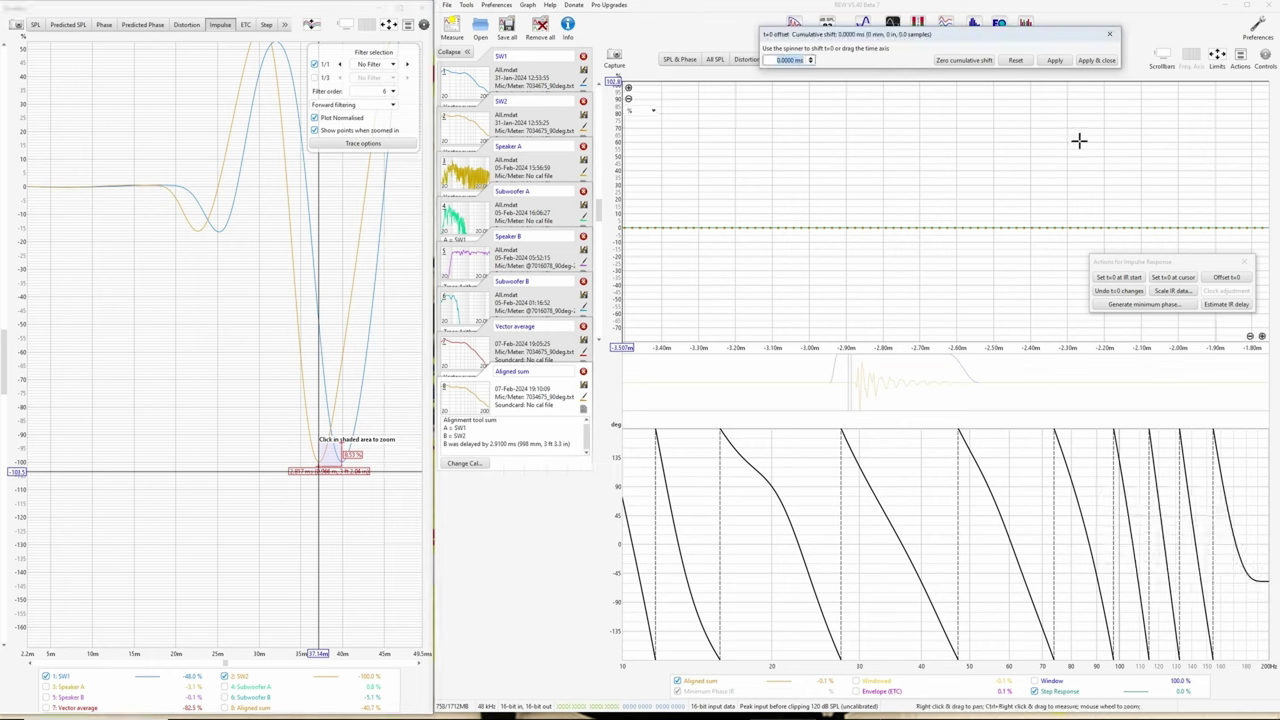
- Try a t=0 offset of -2.91 ms on the aligned sum, and zero its cumulative shift again
text(-2.91)
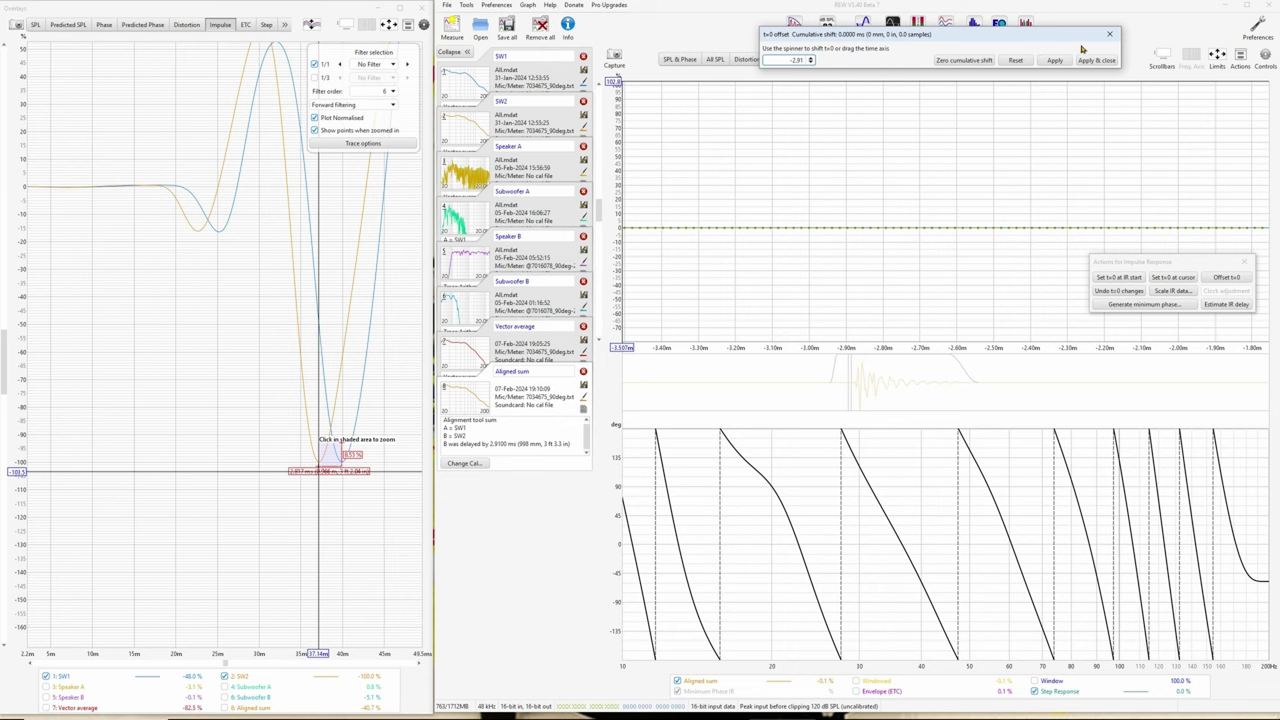
key(Return)
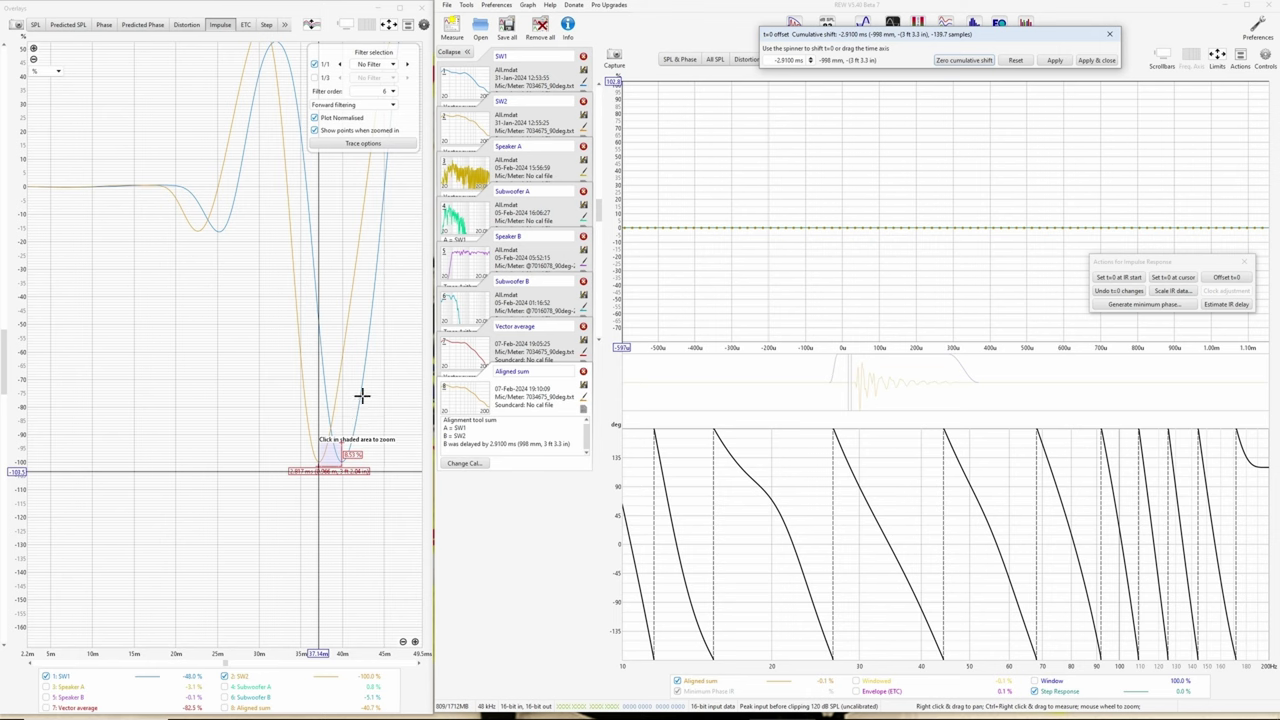
click(1054, 60)
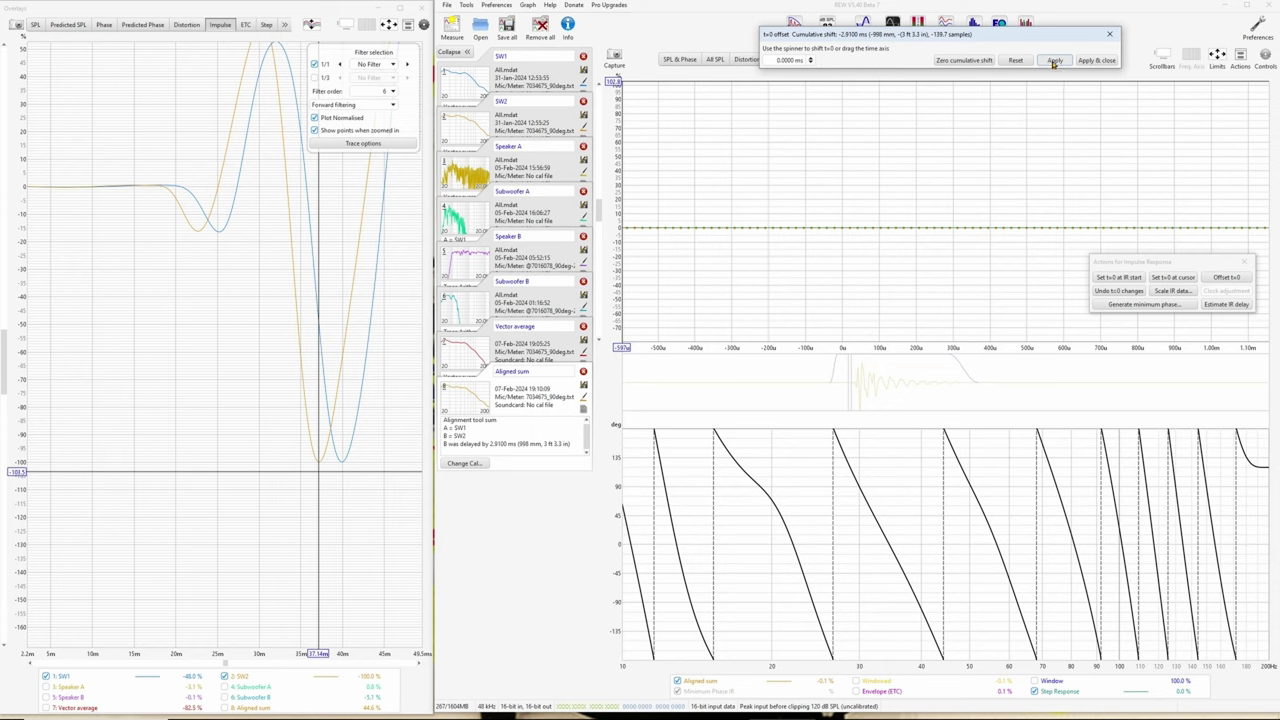
click(962, 60)
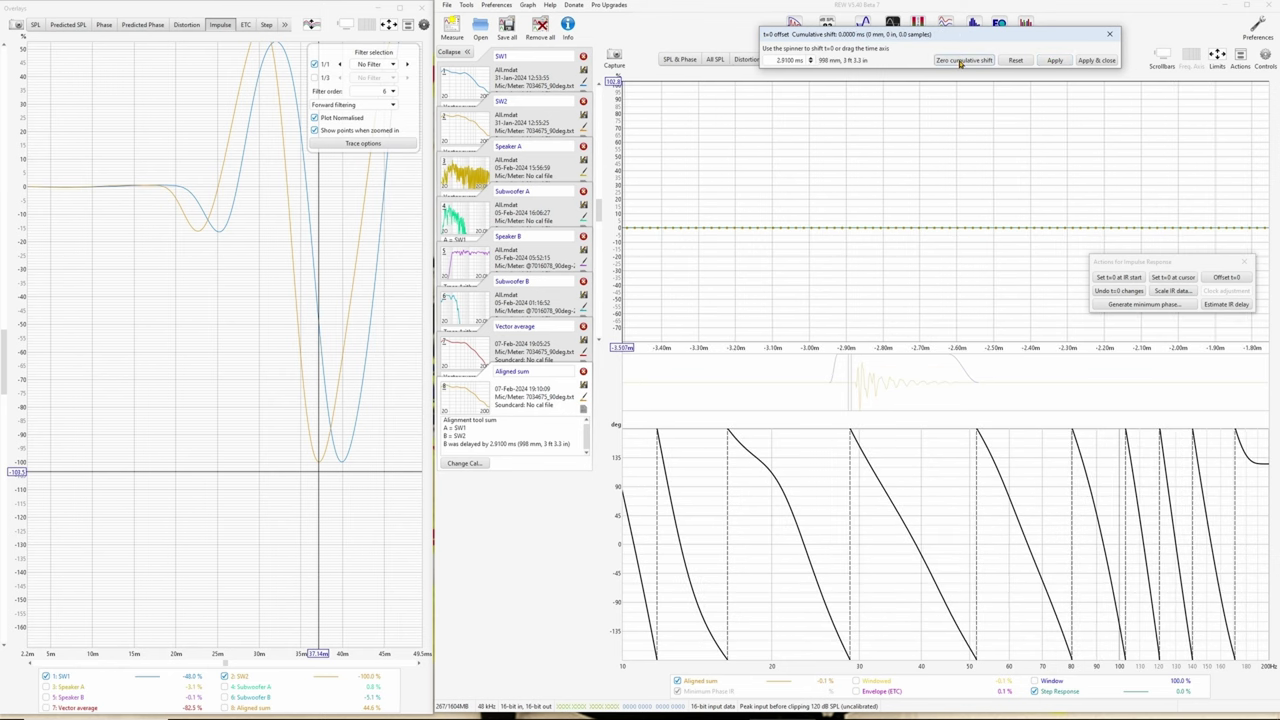
click(1052, 61)
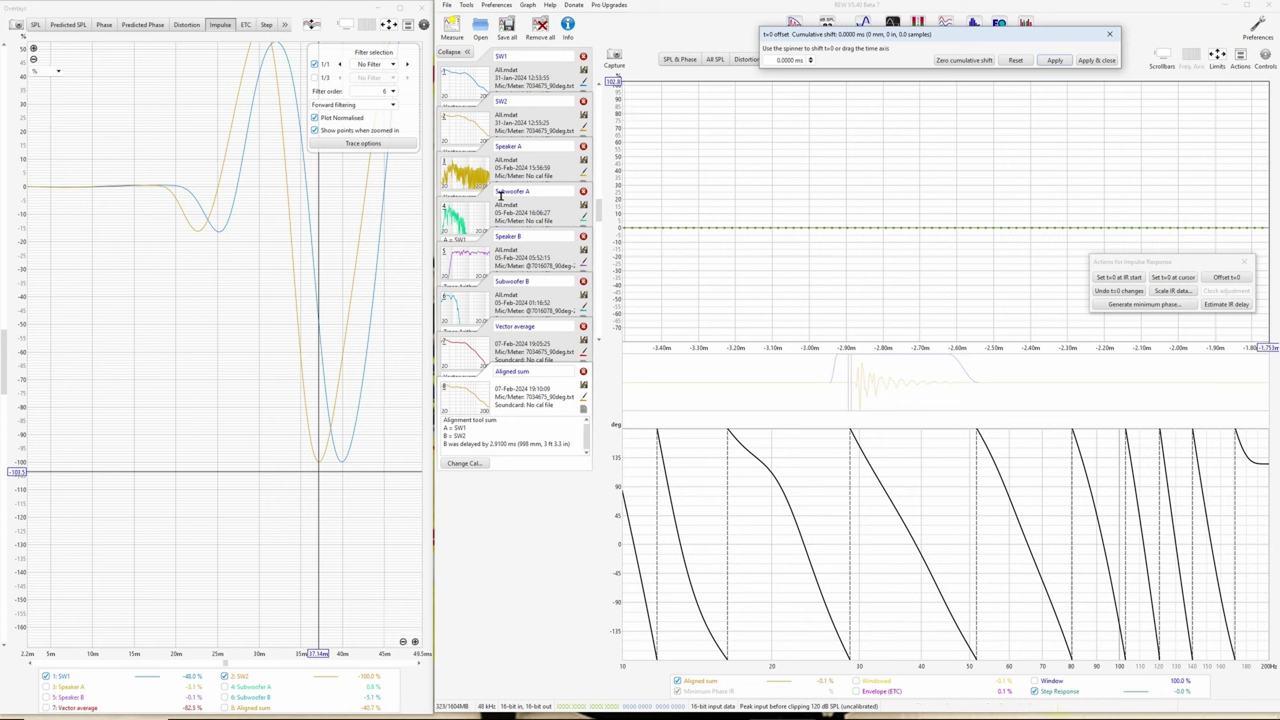
- Apply a t=0 offset of -2.91 ms to SW2 and place the Impulse overlay cursor on its main negative peak
click(530, 124)
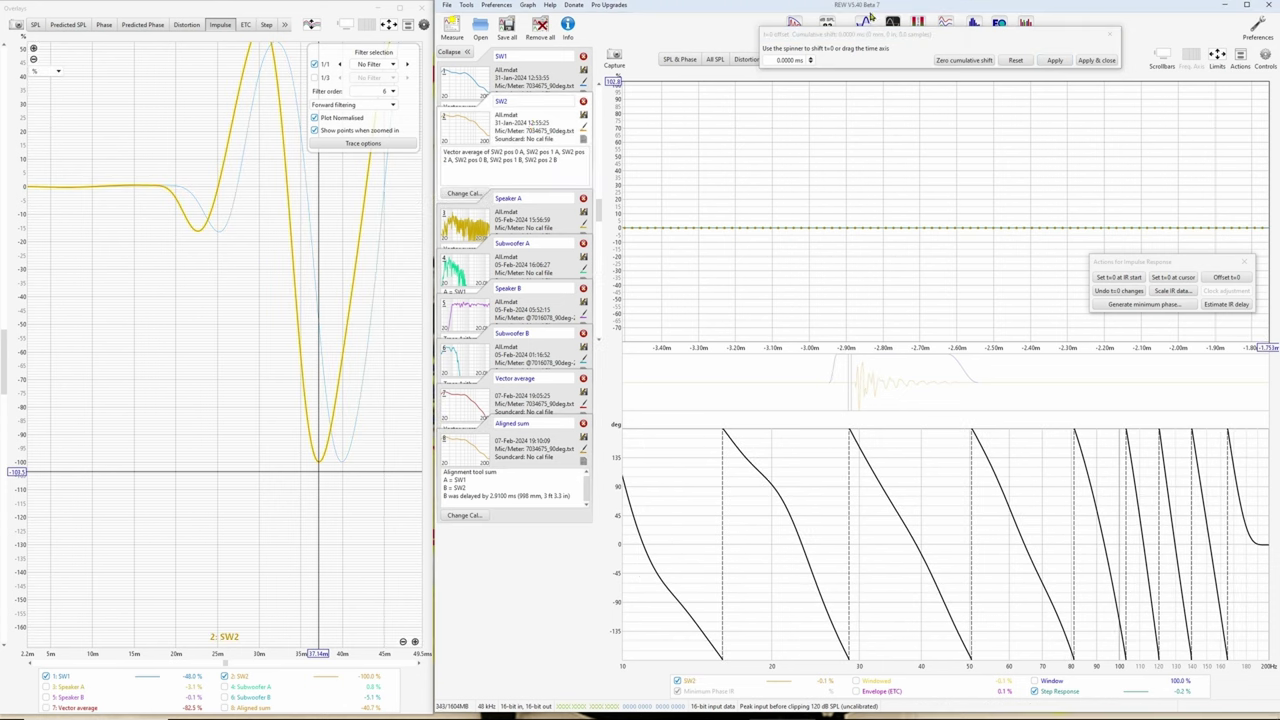
click(773, 60)
click(773, 60)
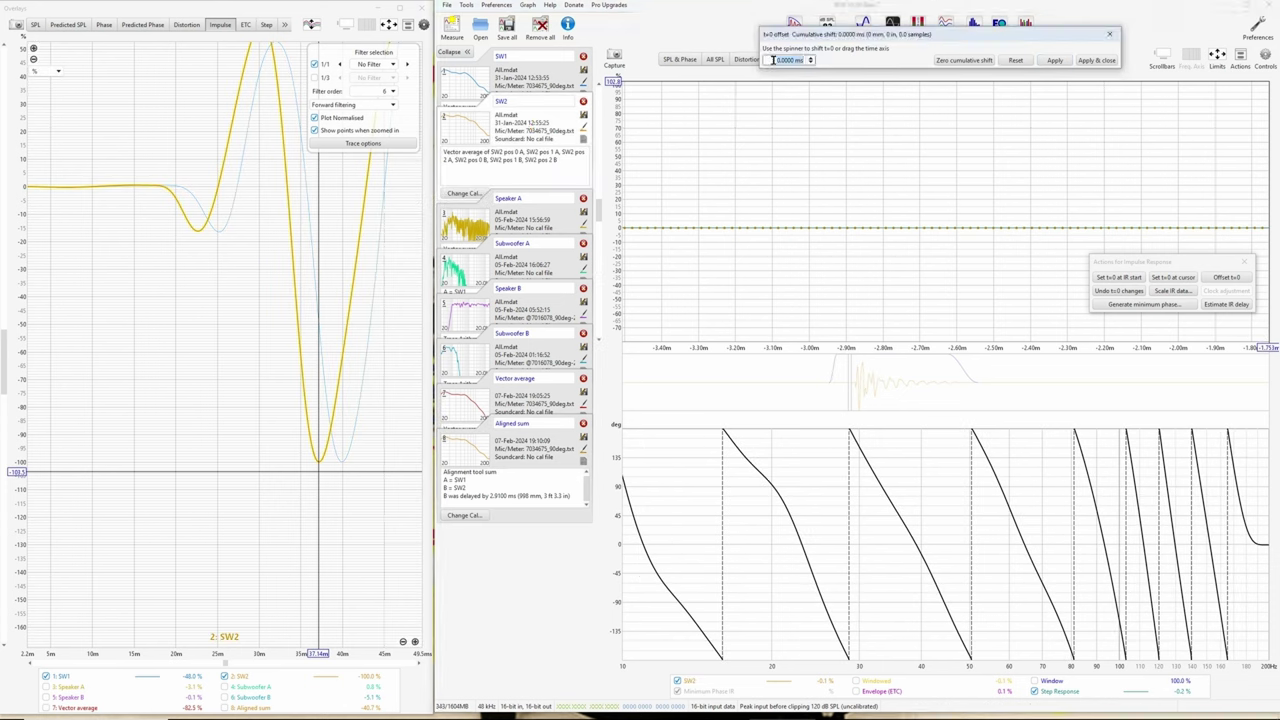
text(-2.91)
click(1055, 60)
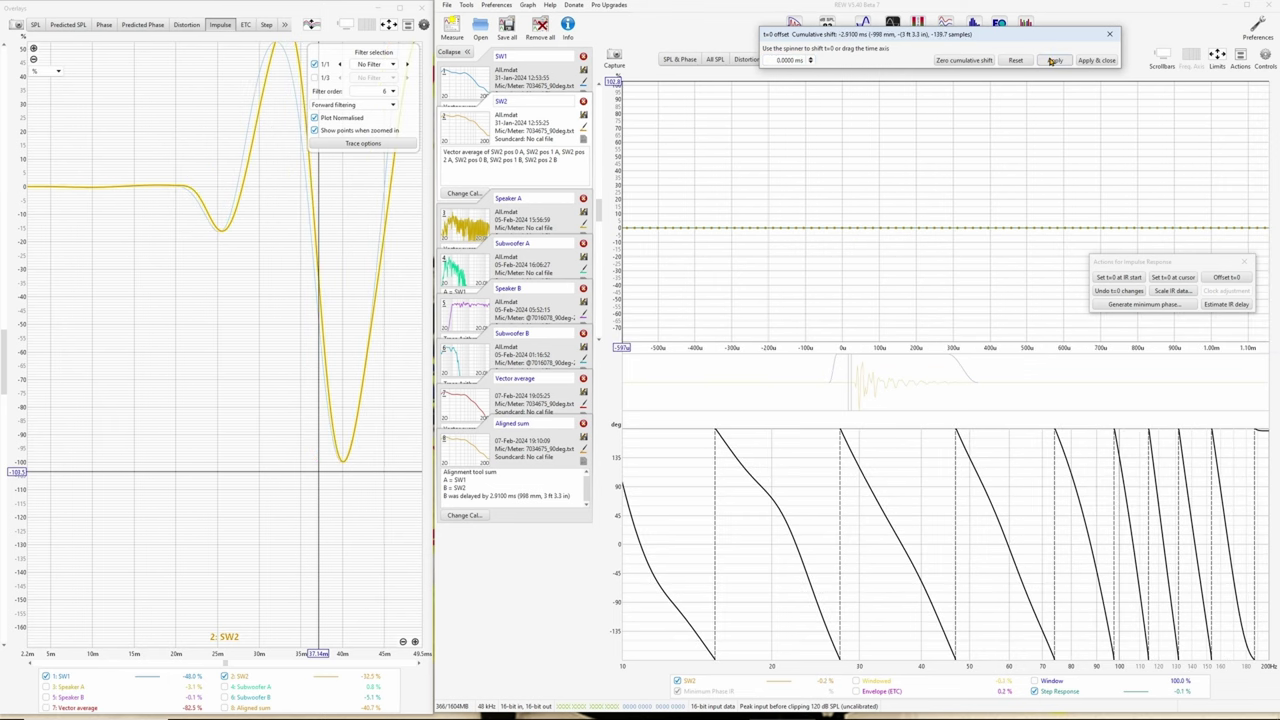
drag(329, 386, 178, 370)
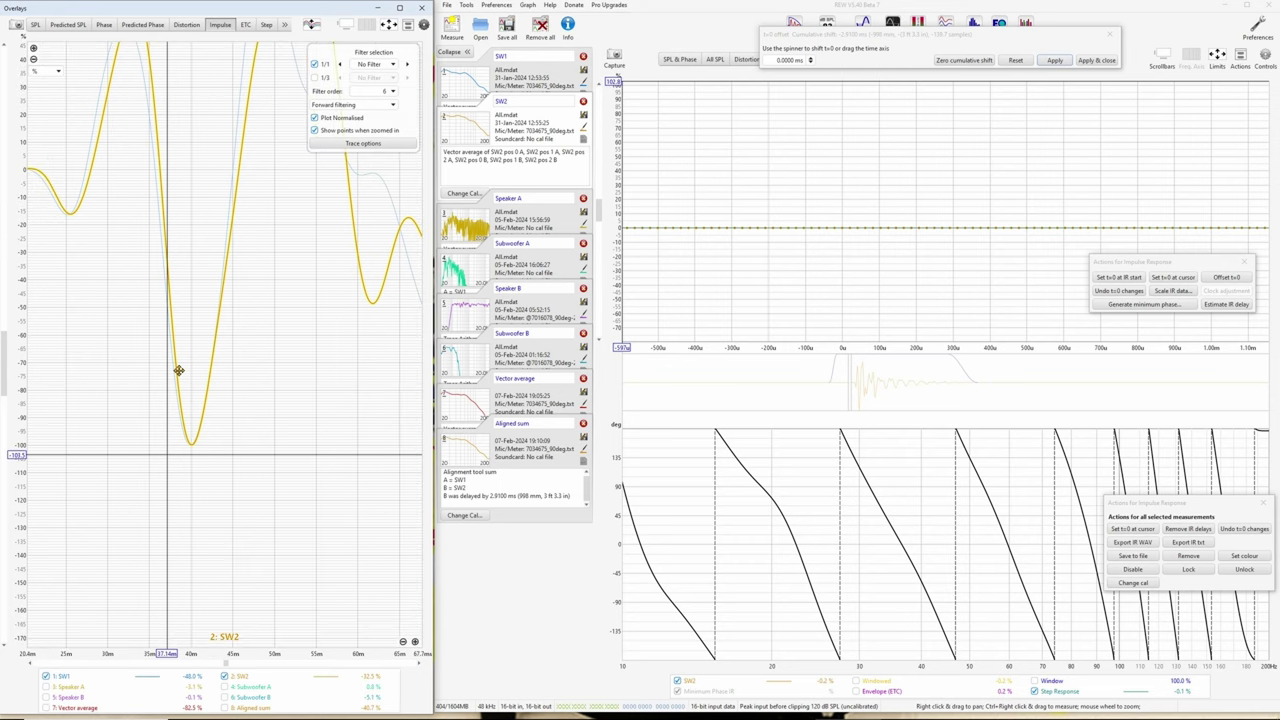
click(191, 443)
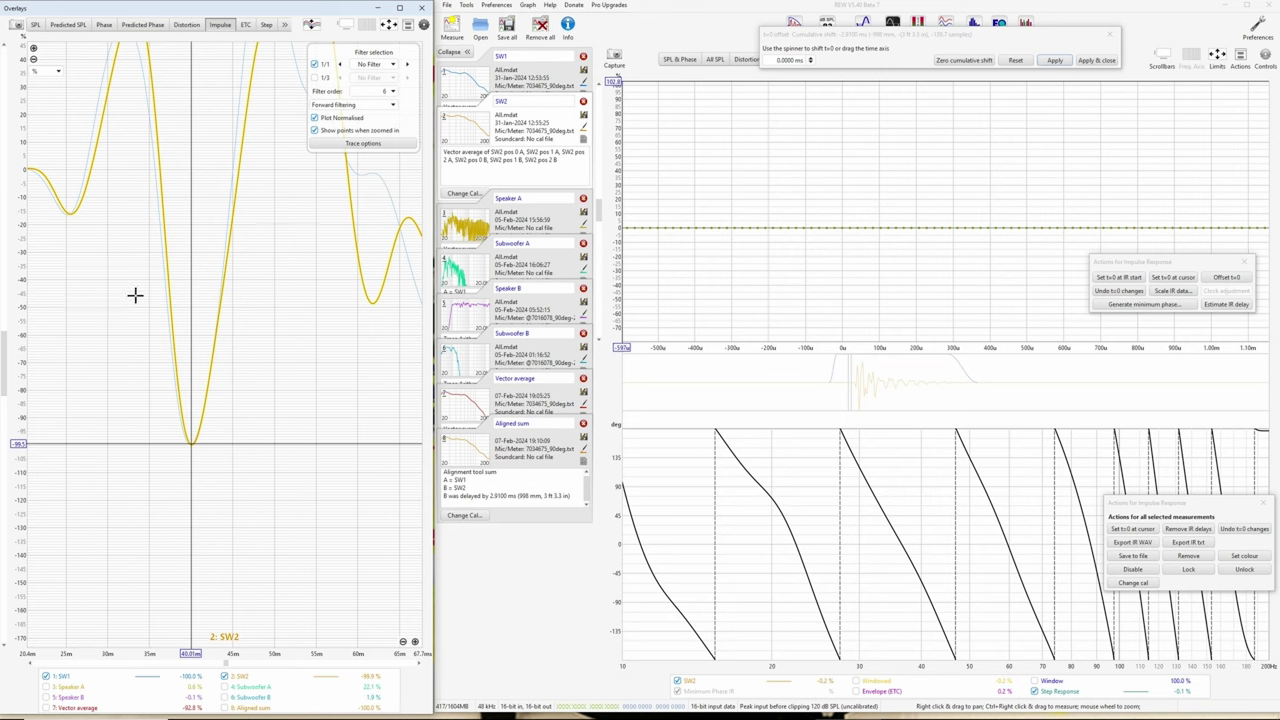
- Return to the All SPL graph and create a vector average of SW1 and SW2
click(713, 60)
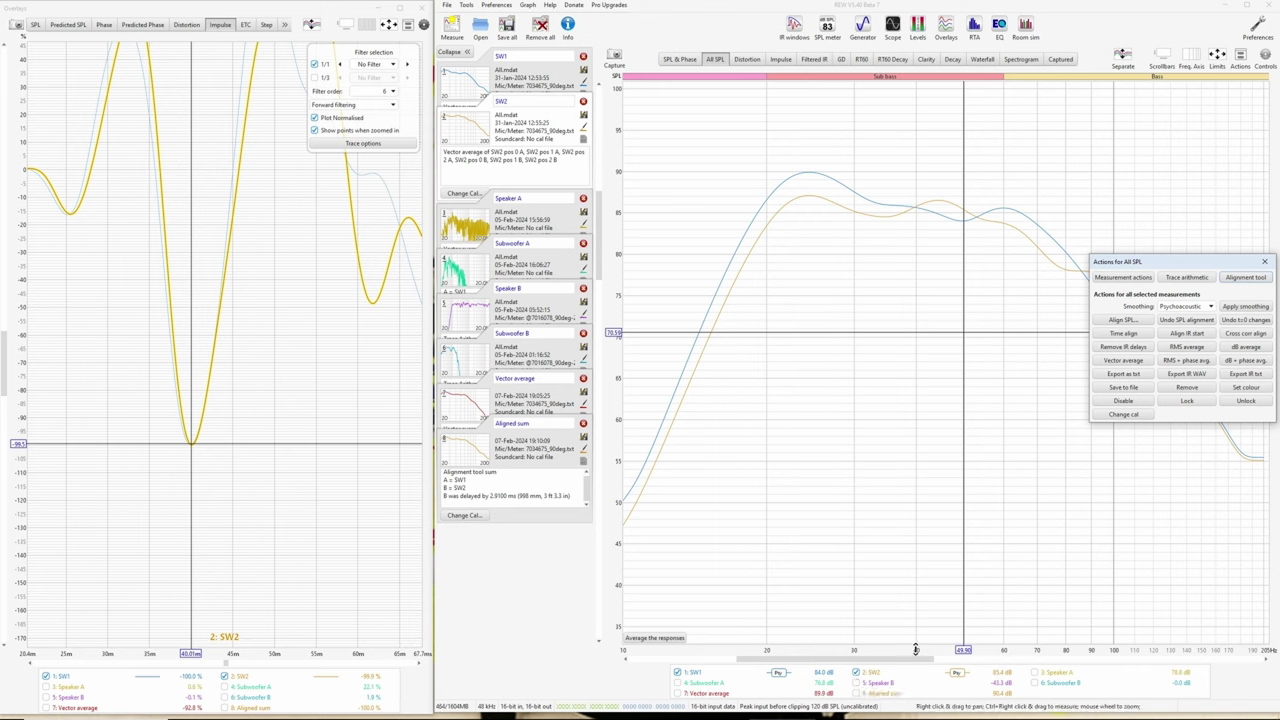
click(1120, 362)
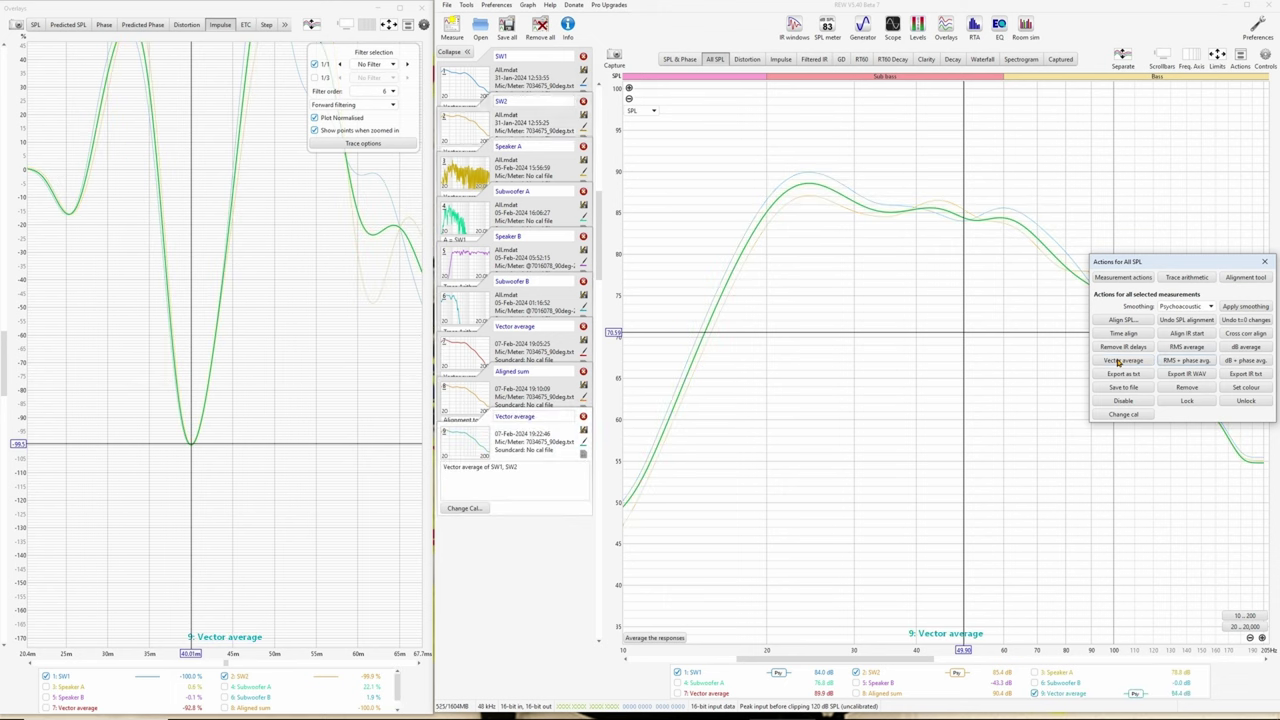
- Apply no smoothing to the SW1, SW2 and vector average traces on the All SPL graph
click(1185, 306)
click(1185, 410)
click(1251, 305)
click(1265, 261)
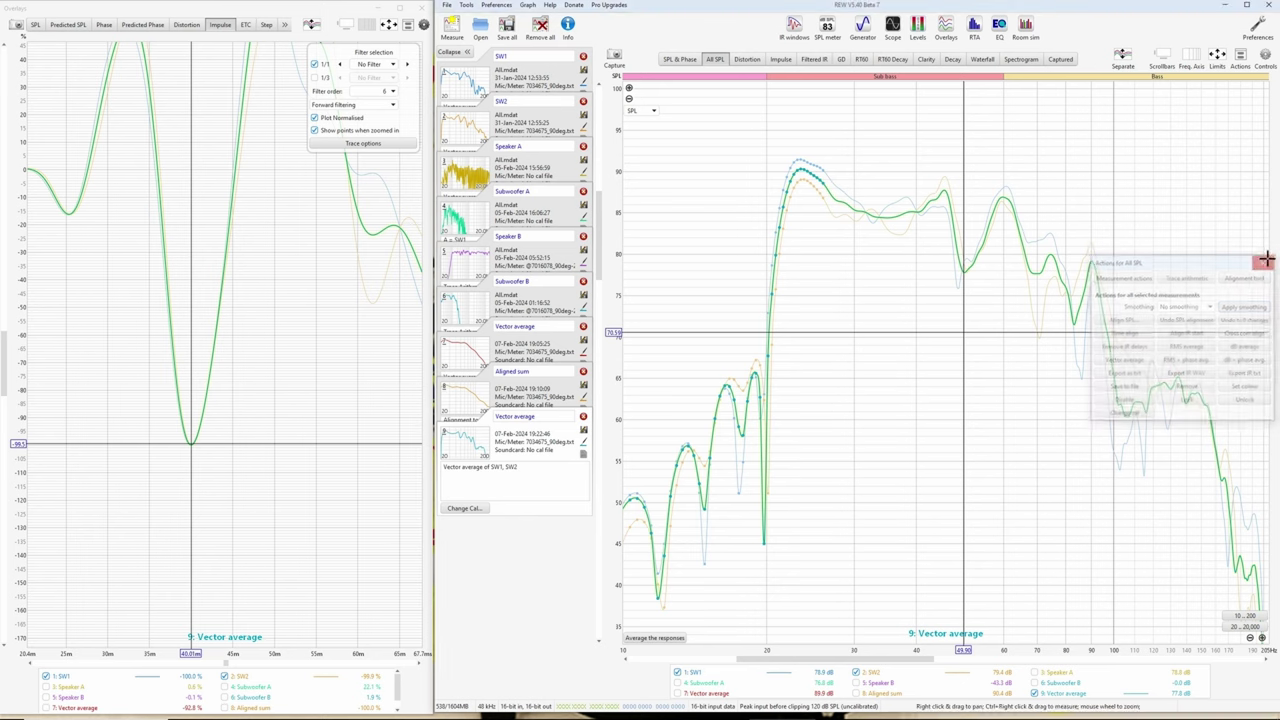
- Show only the aligned sum and the new SW1 and SW2 vector average on the graph, and apply no smoothing to them
right_click(914, 680)
click(935, 597)
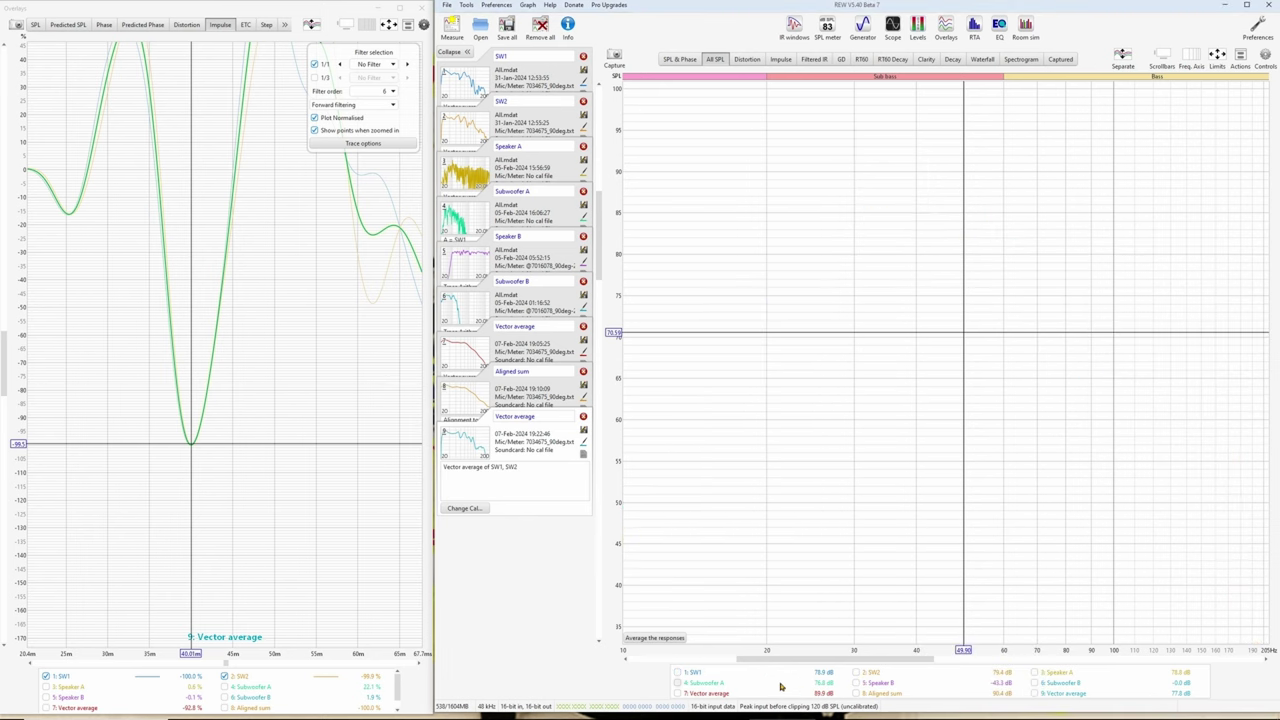
click(856, 693)
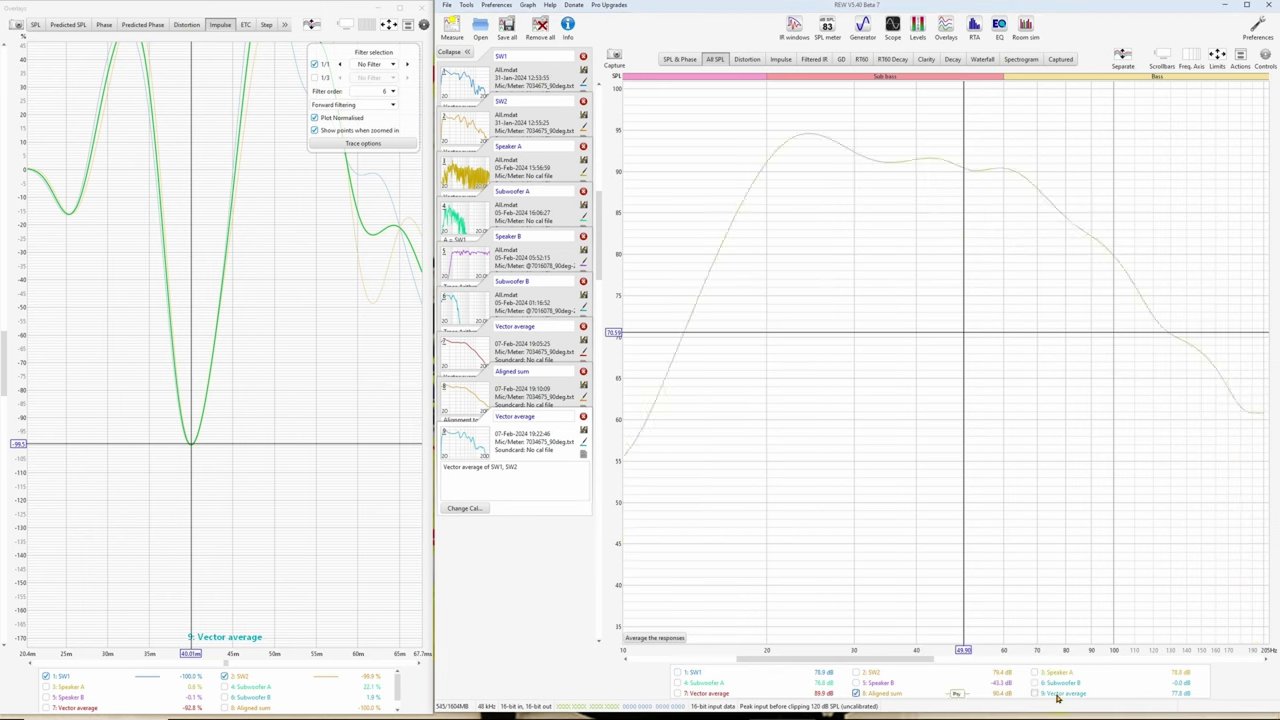
click(1035, 693)
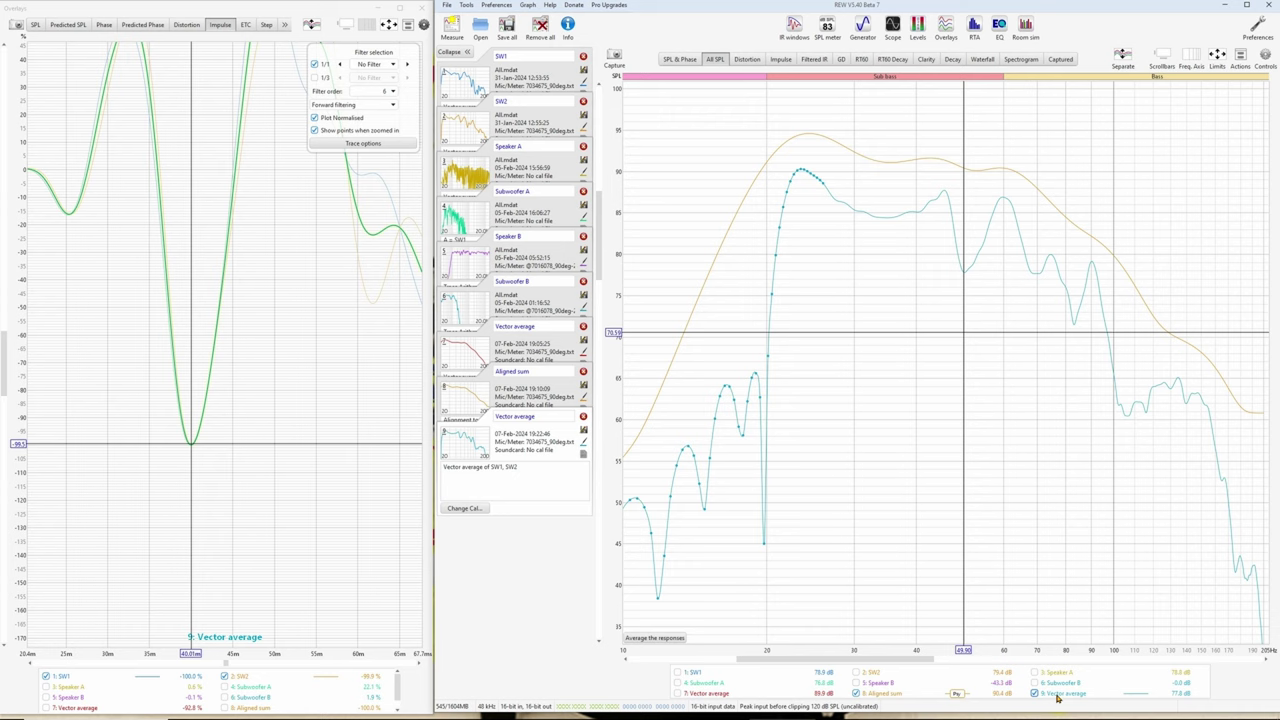
click(1258, 55)
click(1240, 55)
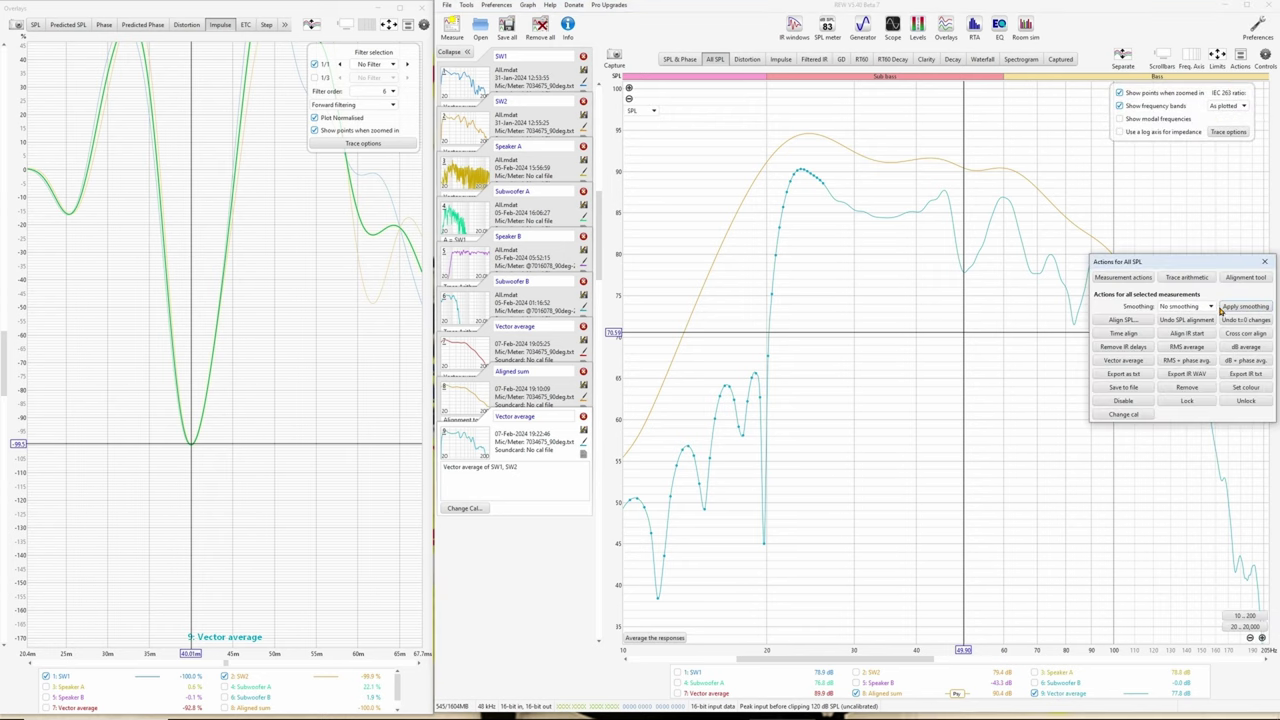
click(1245, 306)
click(1258, 55)
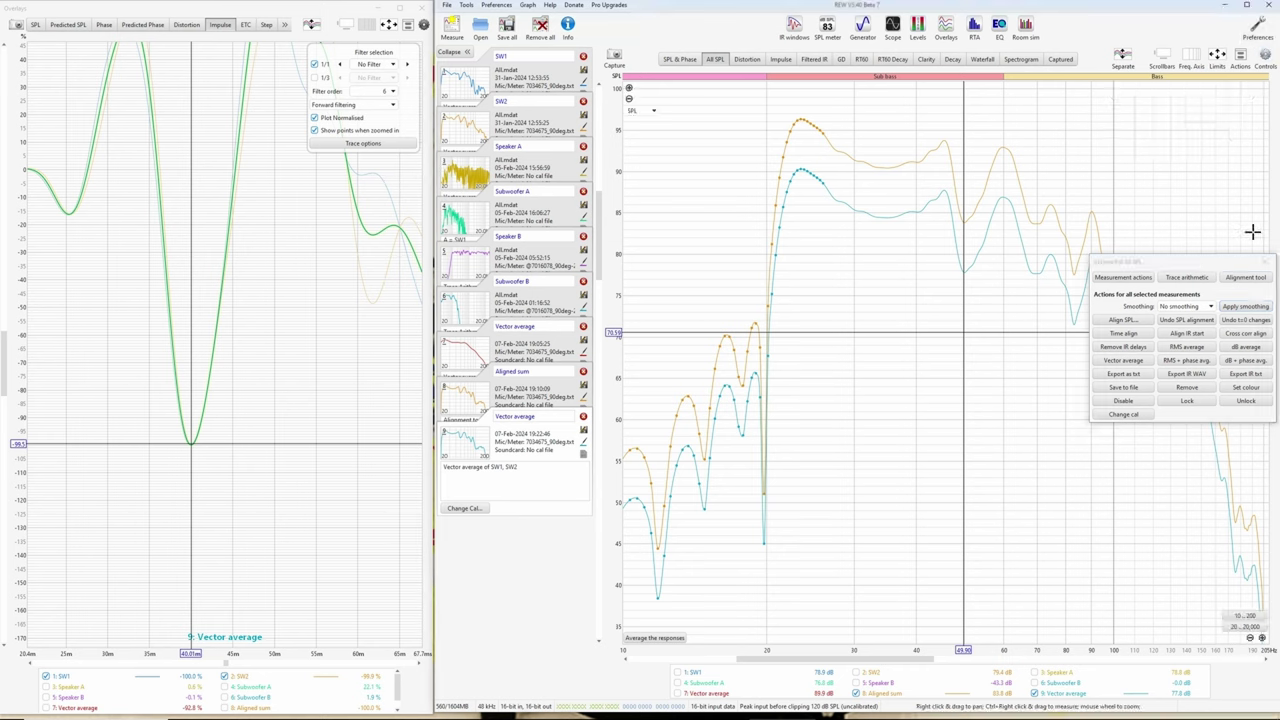
click(1264, 261)
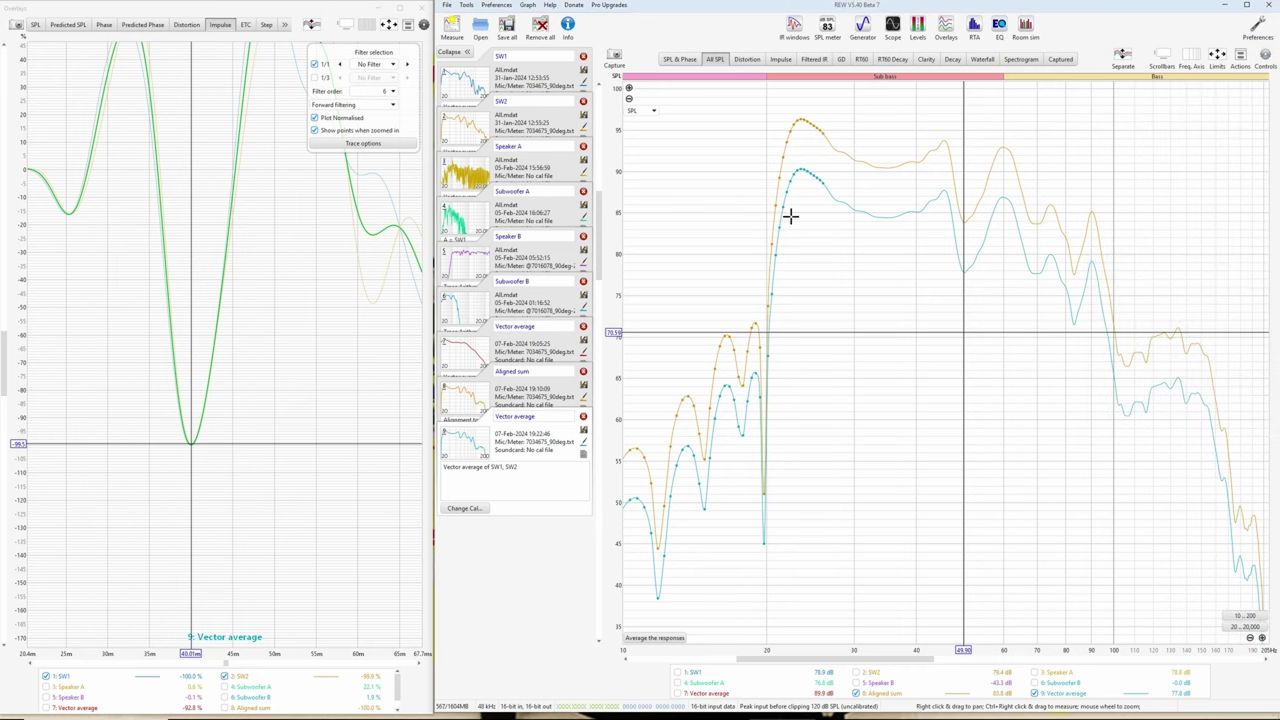
- Add a 6.0 dB SPL offset to the data of the new SW1 and SW2 vector average
click(1265, 55)
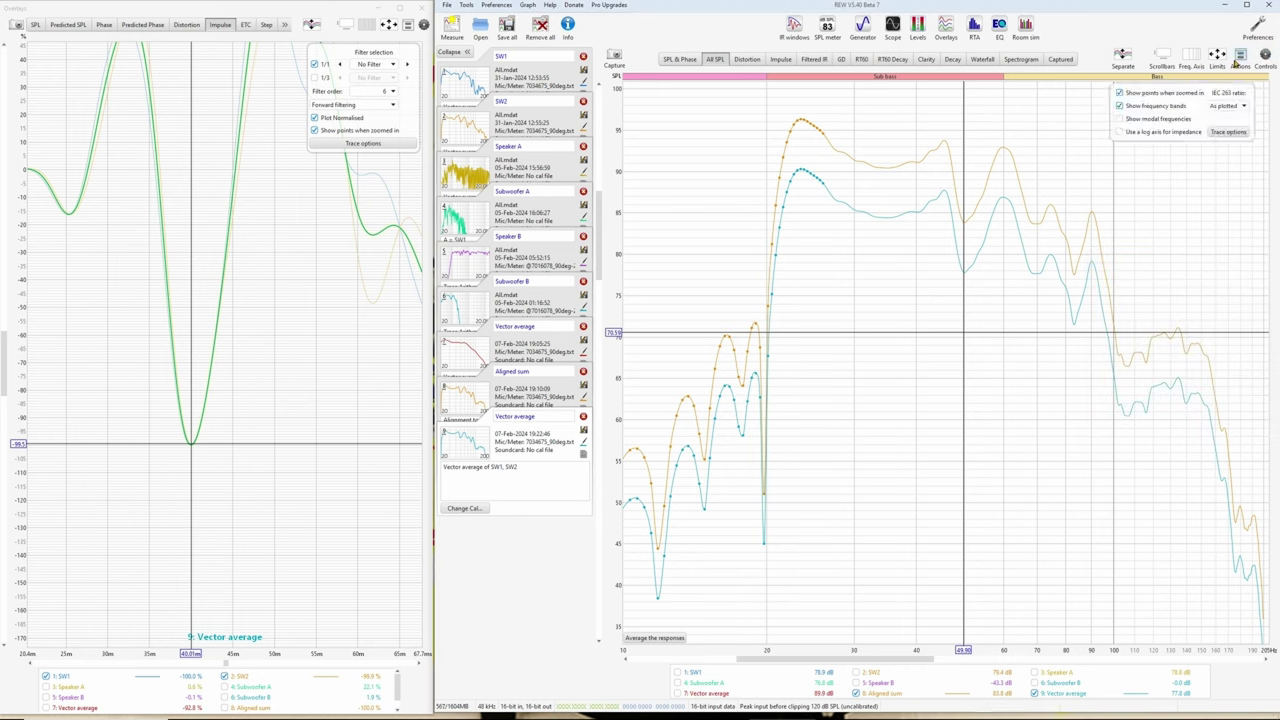
click(1240, 55)
click(1122, 277)
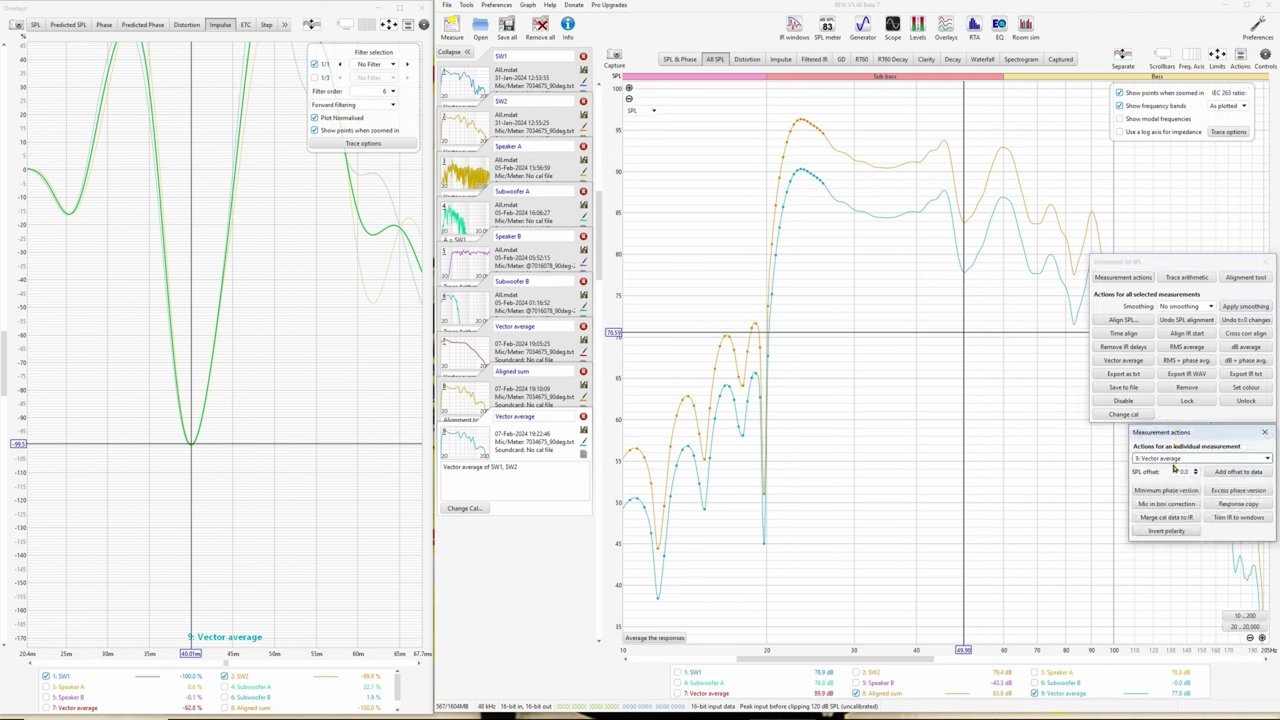
text(6)
key(Return)
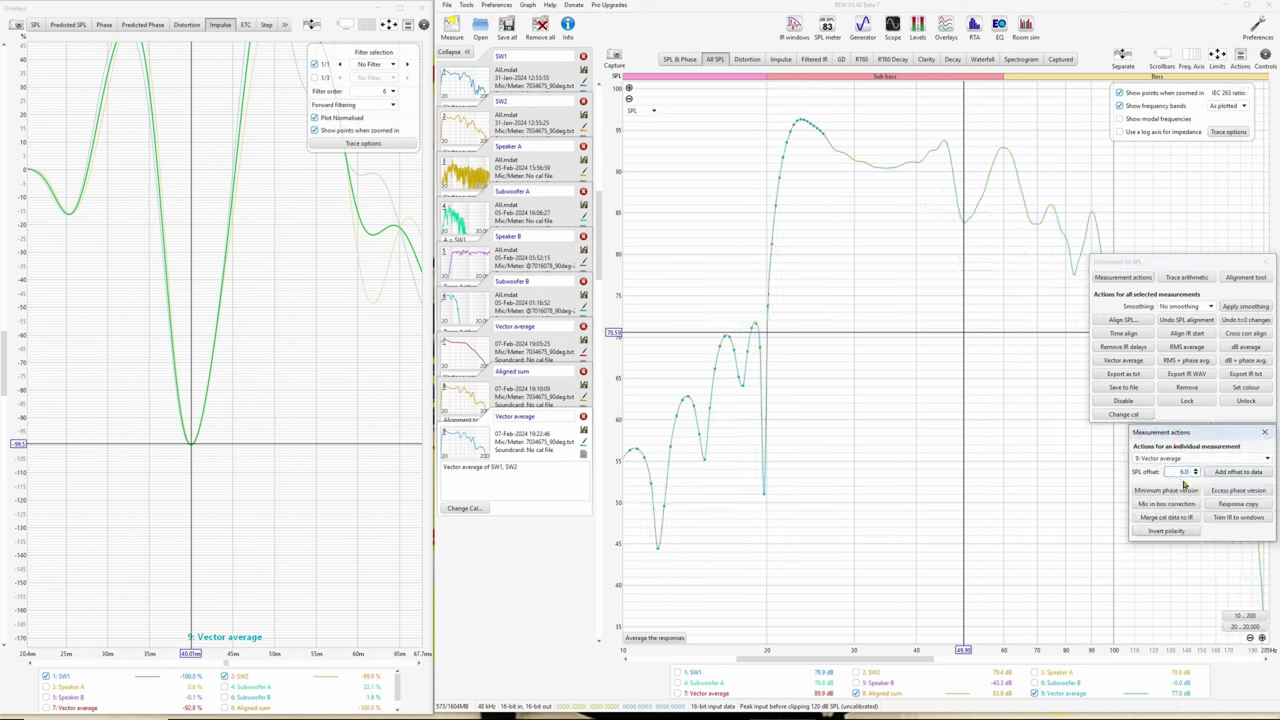
click(1221, 475)
click(1265, 262)
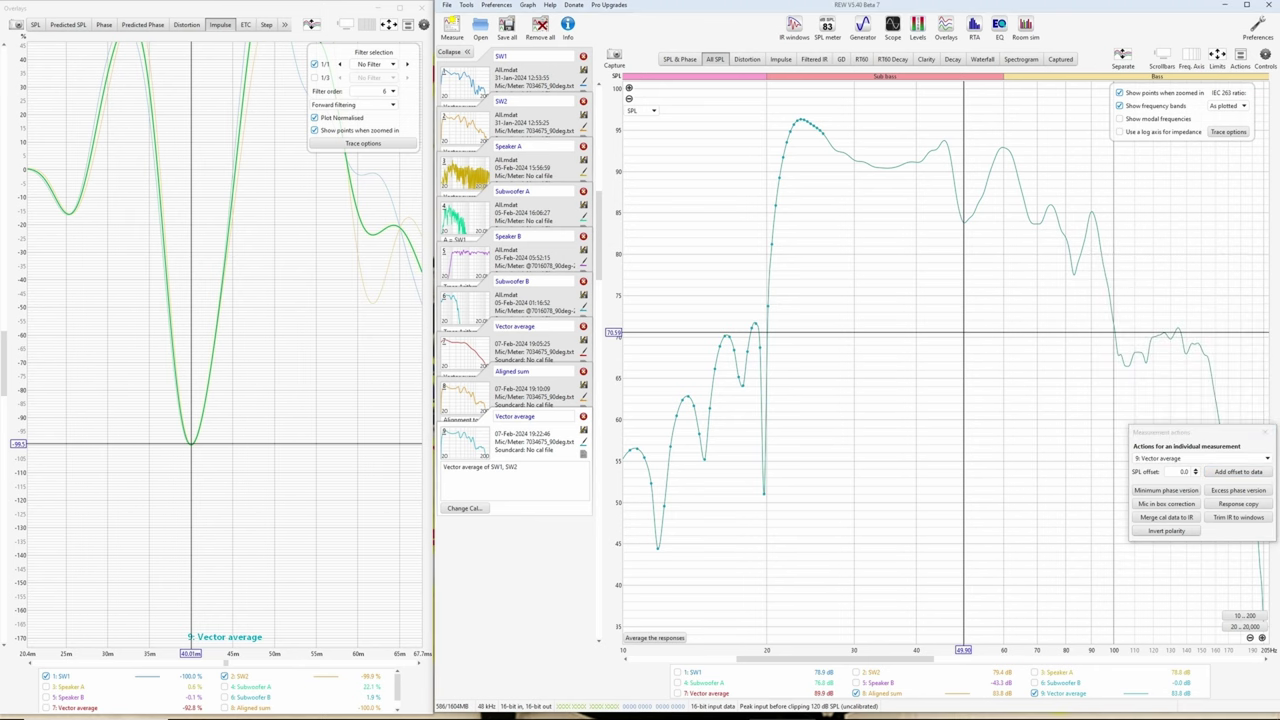
click(1264, 432)
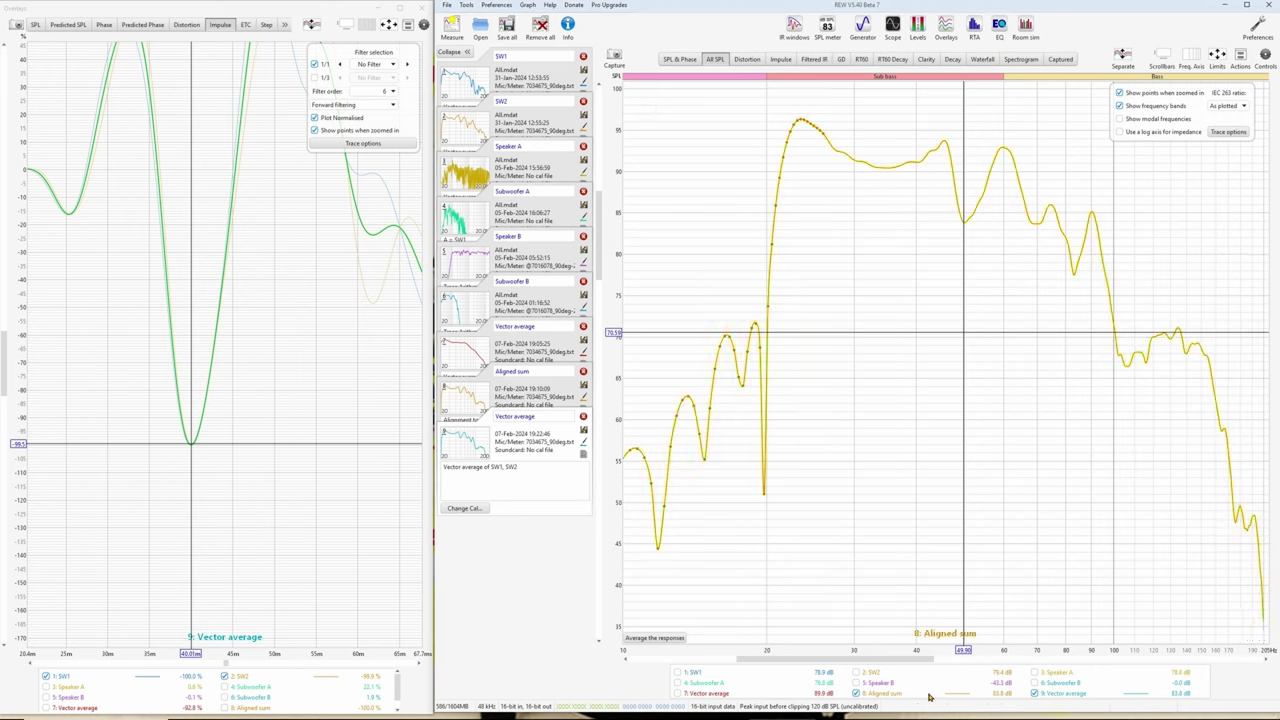
- Remove the SW1, SW2, aligned sum and both vector average measurements
click(527, 397)
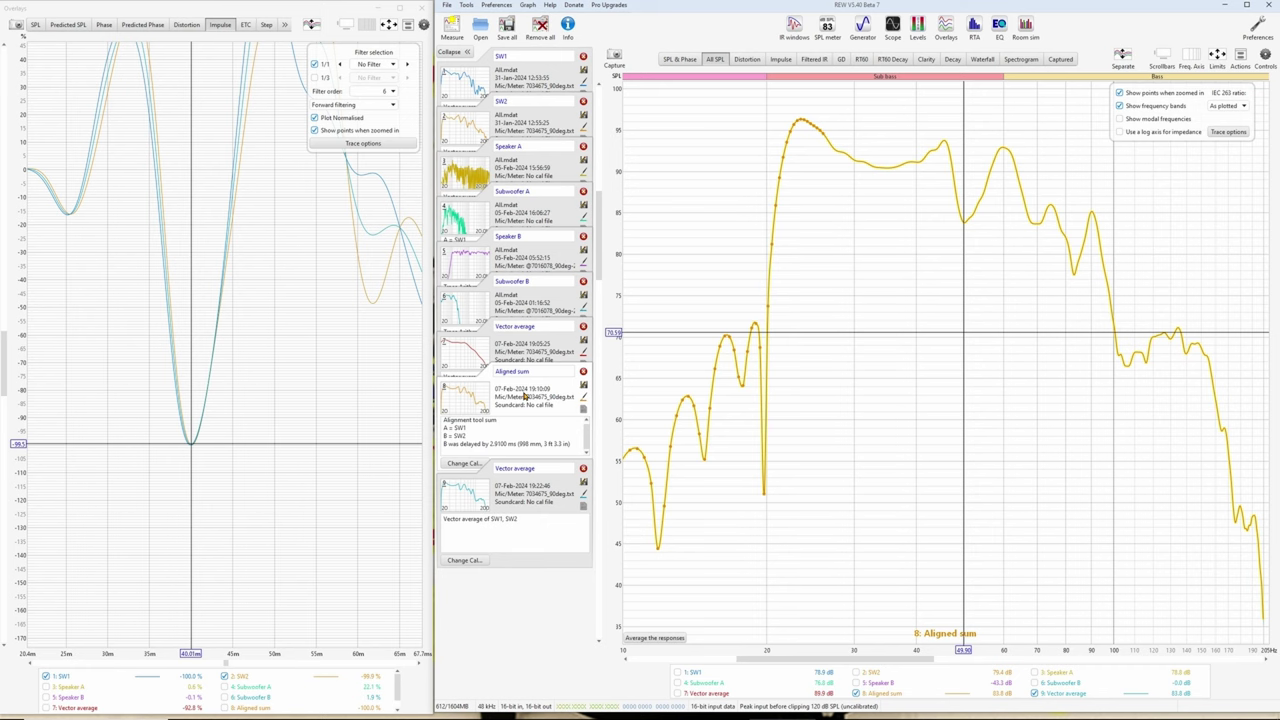
right_click(928, 682)
click(960, 602)
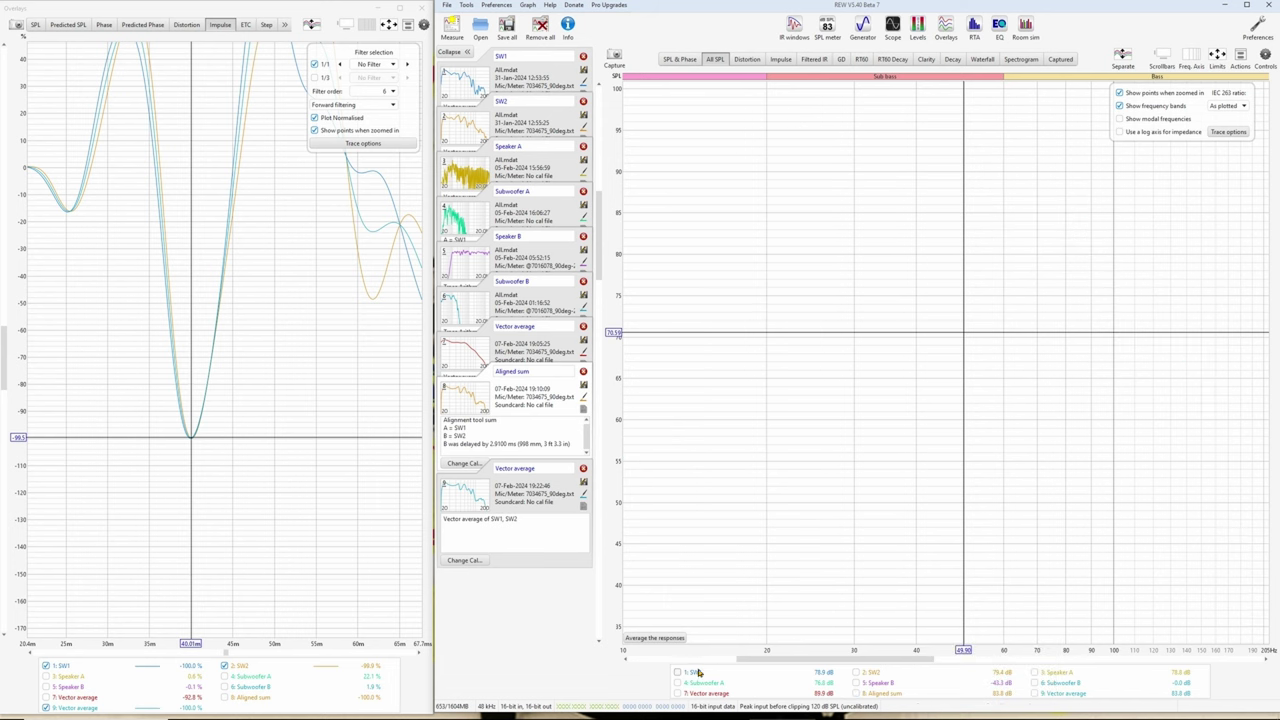
click(679, 672)
click(856, 672)
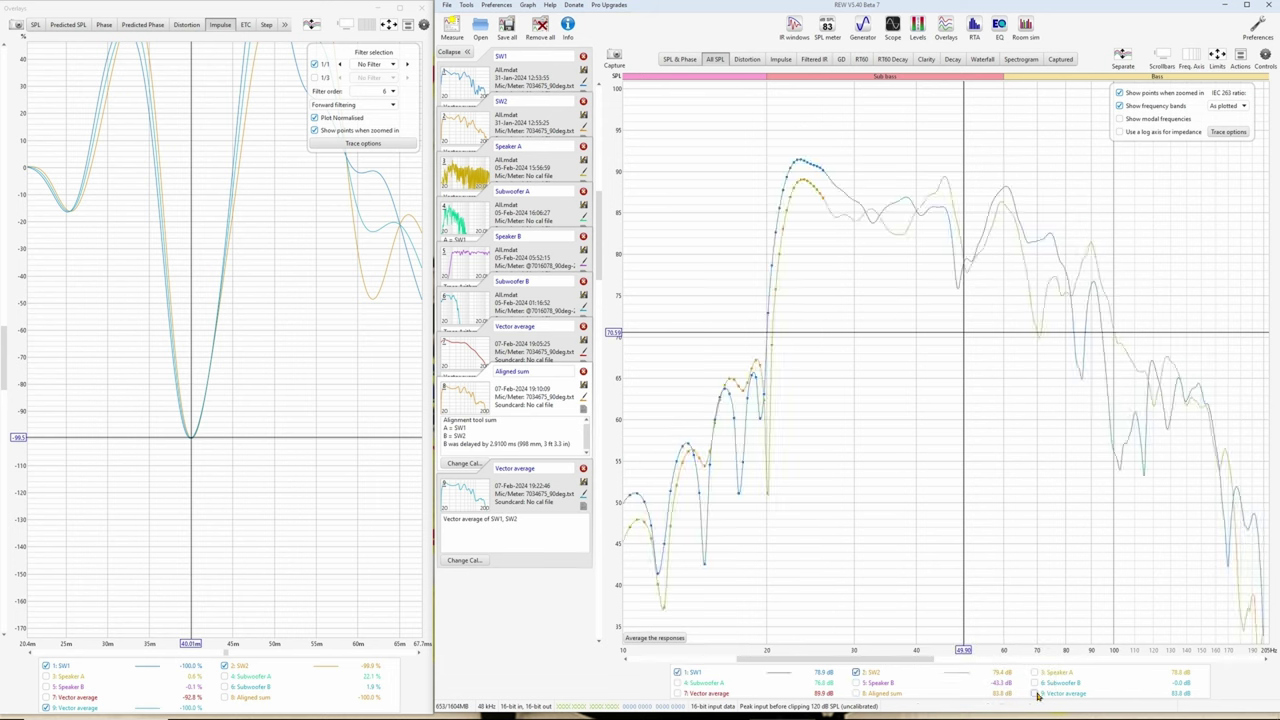
click(1036, 694)
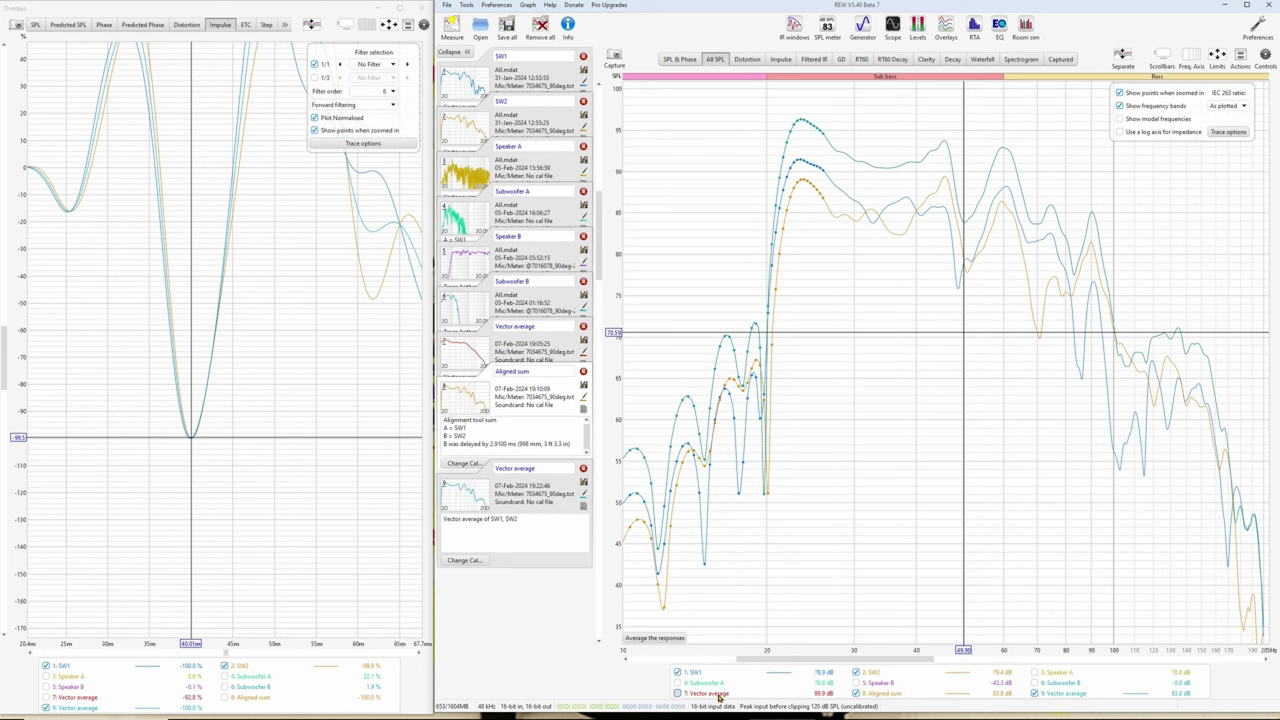
click(678, 693)
click(1240, 56)
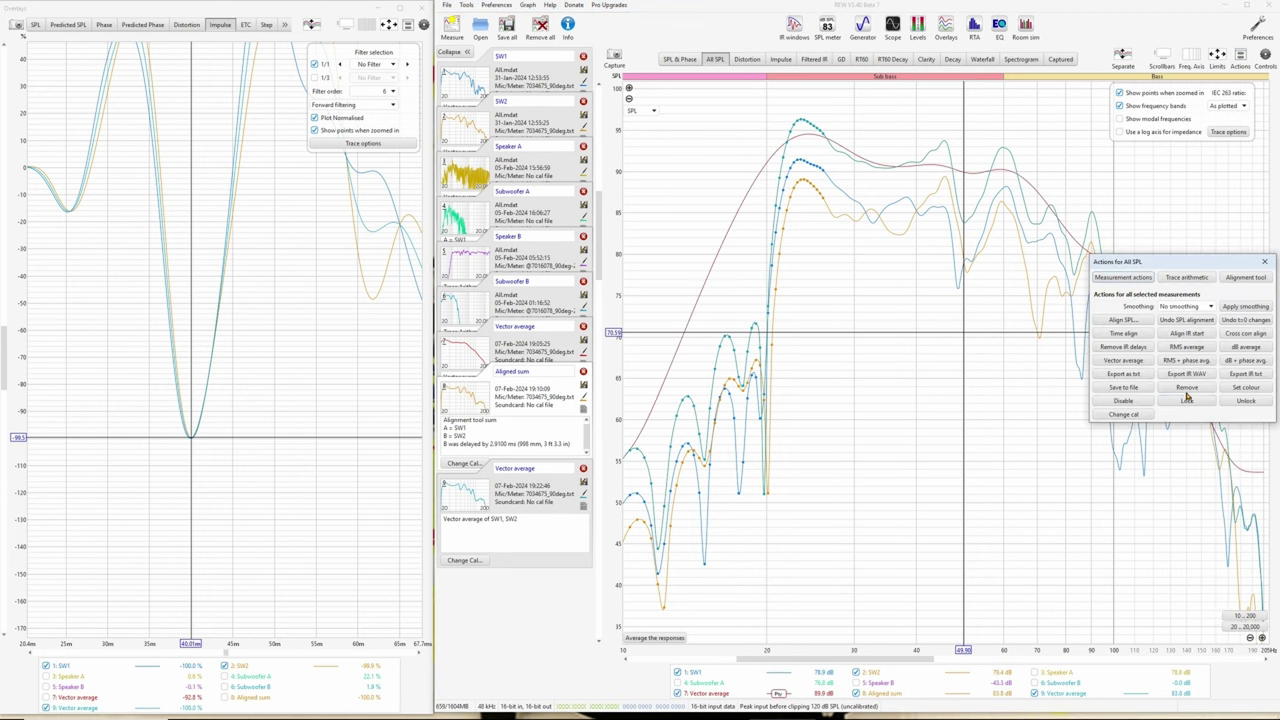
click(1187, 388)
click(1184, 358)
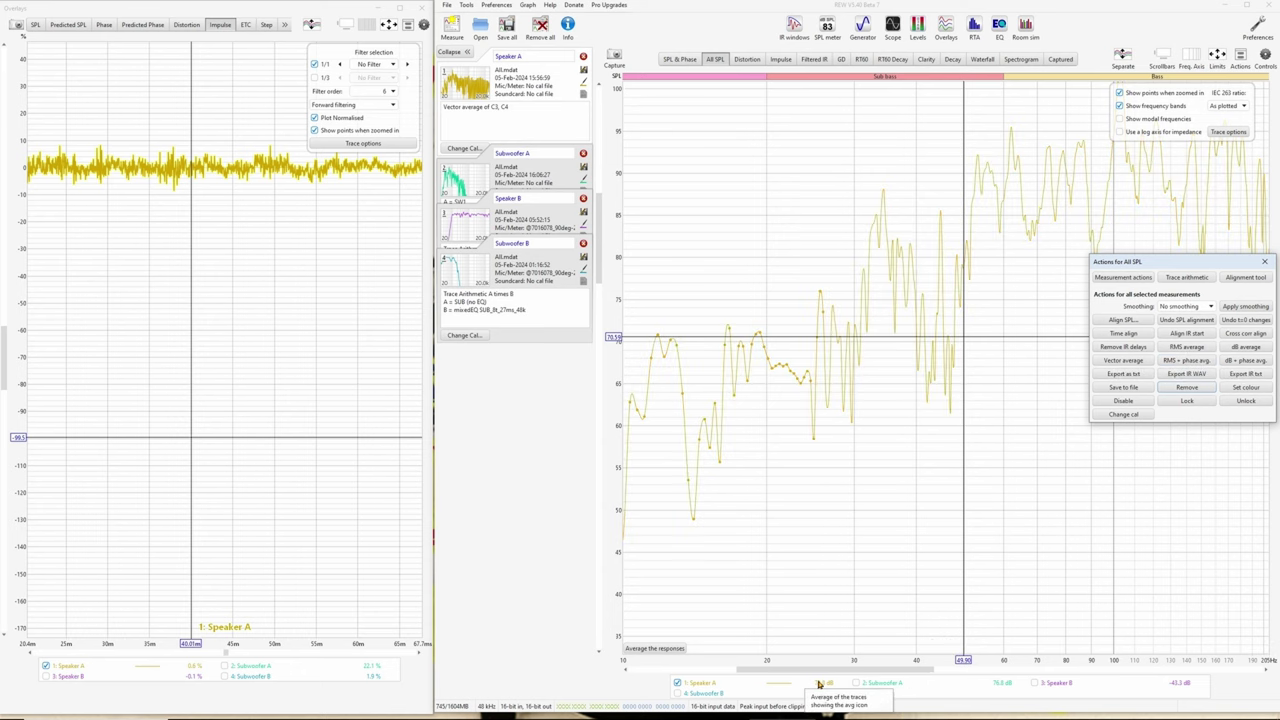
- Show Subwoofer A together with Speaker A on All SPL and copy the selections to the other overlay graphs
click(856, 683)
right_click(961, 690)
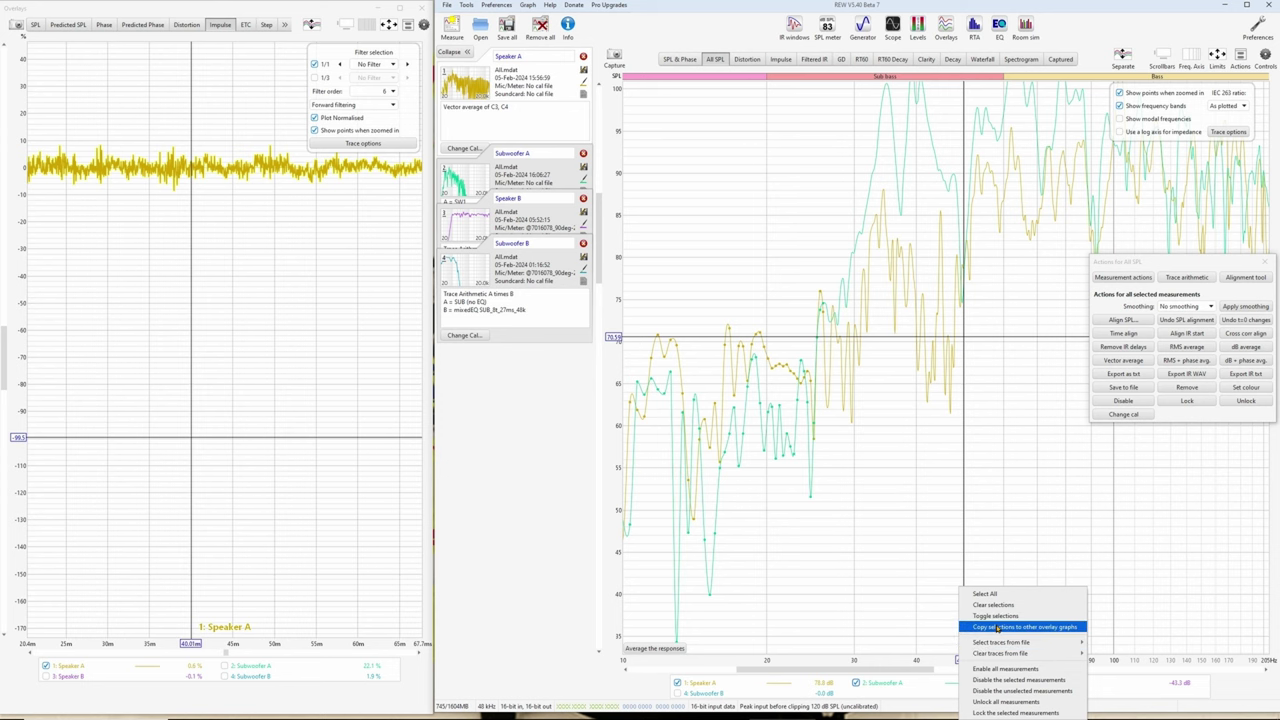
click(997, 627)
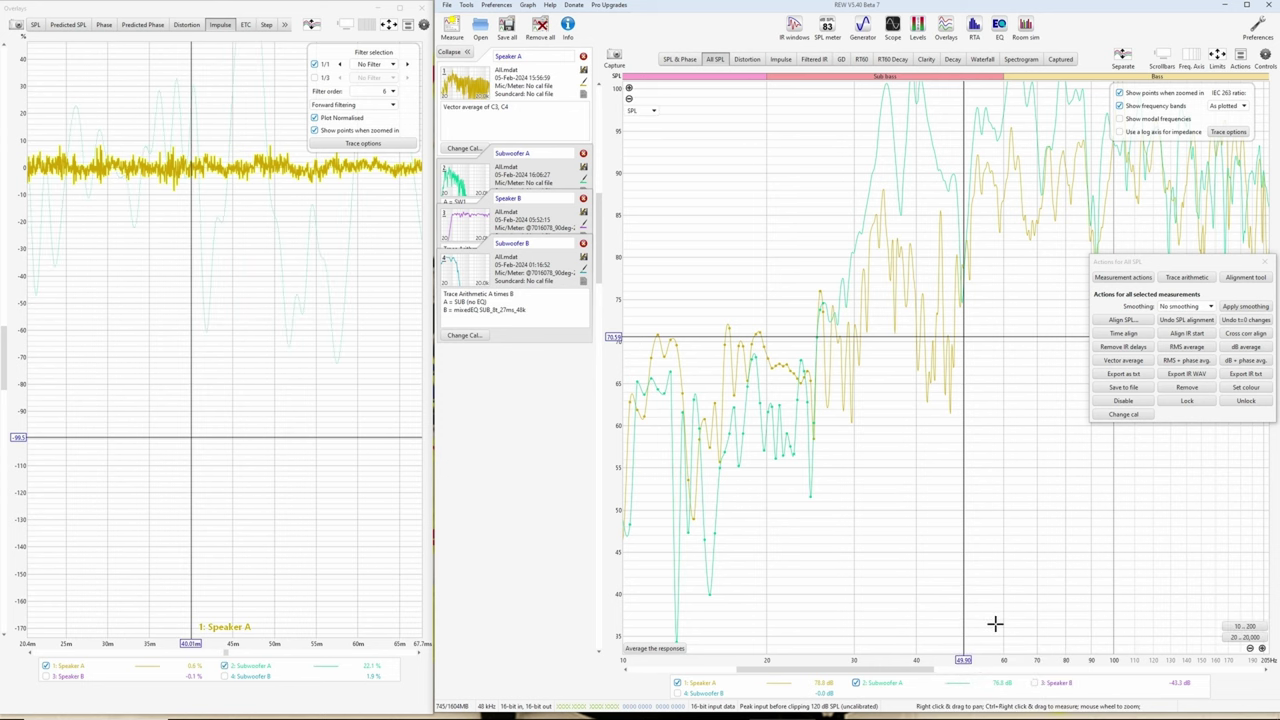
- Examine the Speaker A and Subwoofer A impulses on the overlay, marking Subwoofer A's main negative peak and a tall positive peak after it
click(388, 24)
click(310, 390)
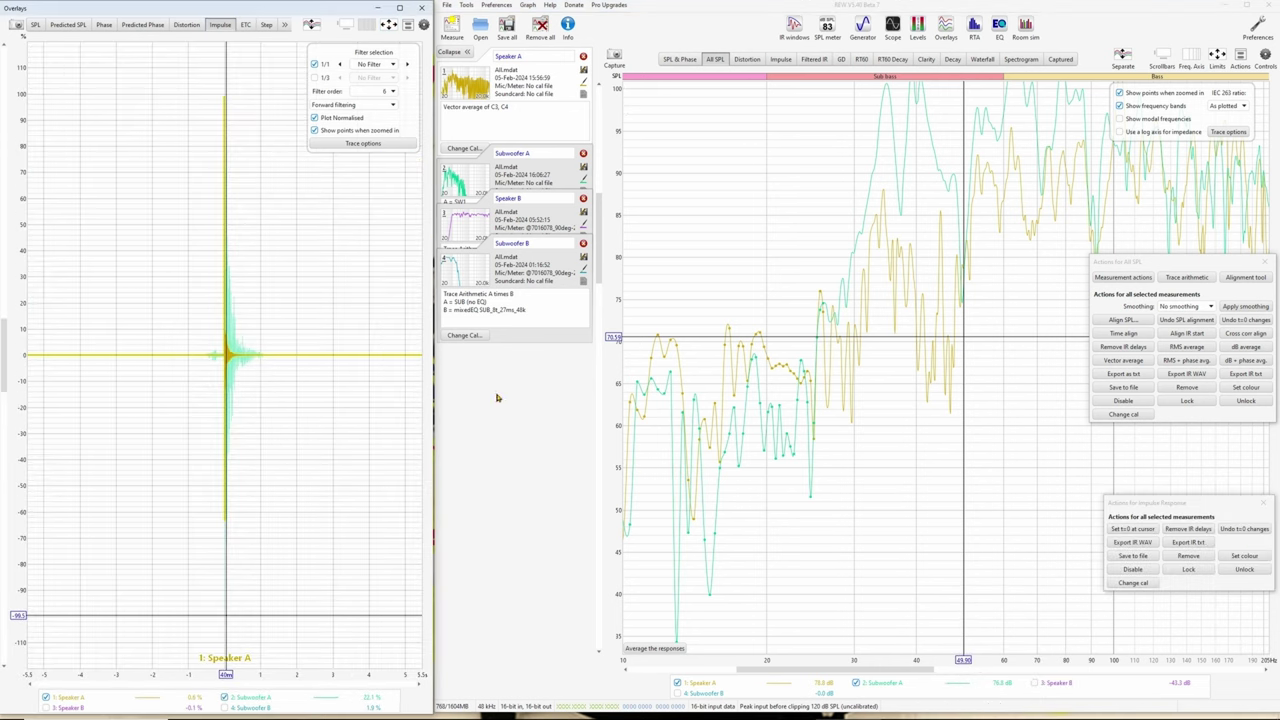
click(411, 659)
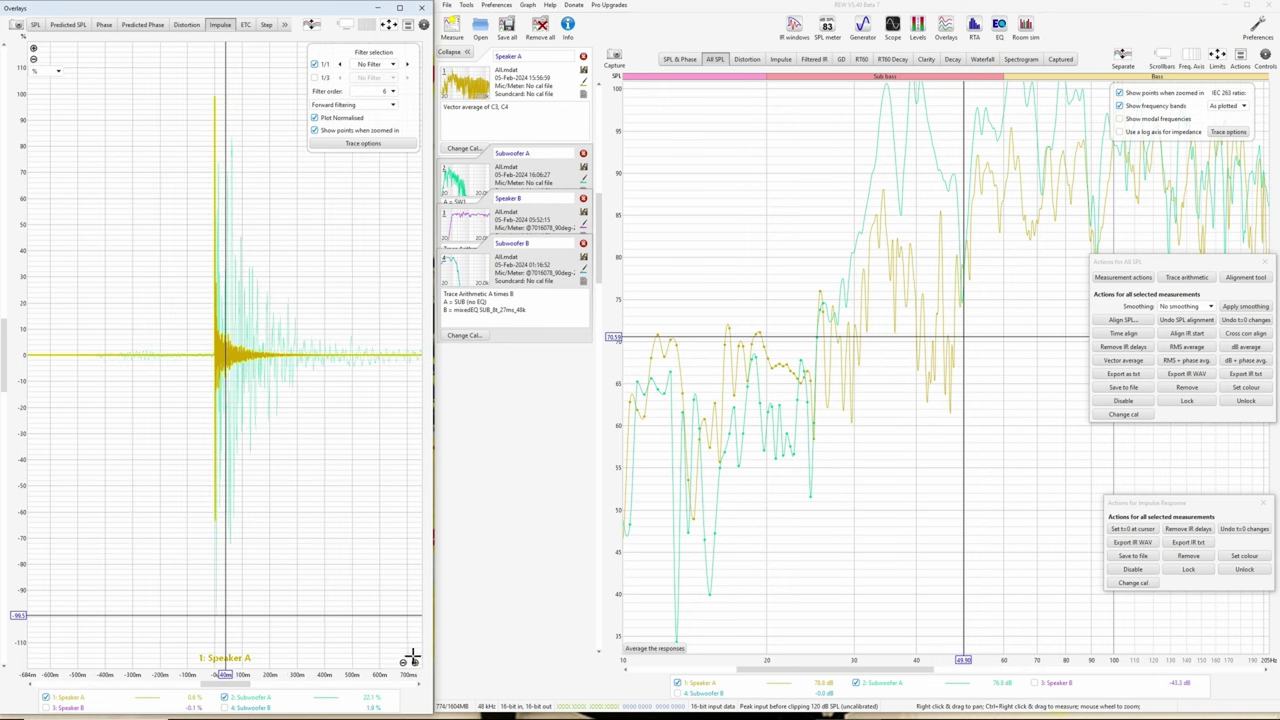
scroll(372, 600, up, 5)
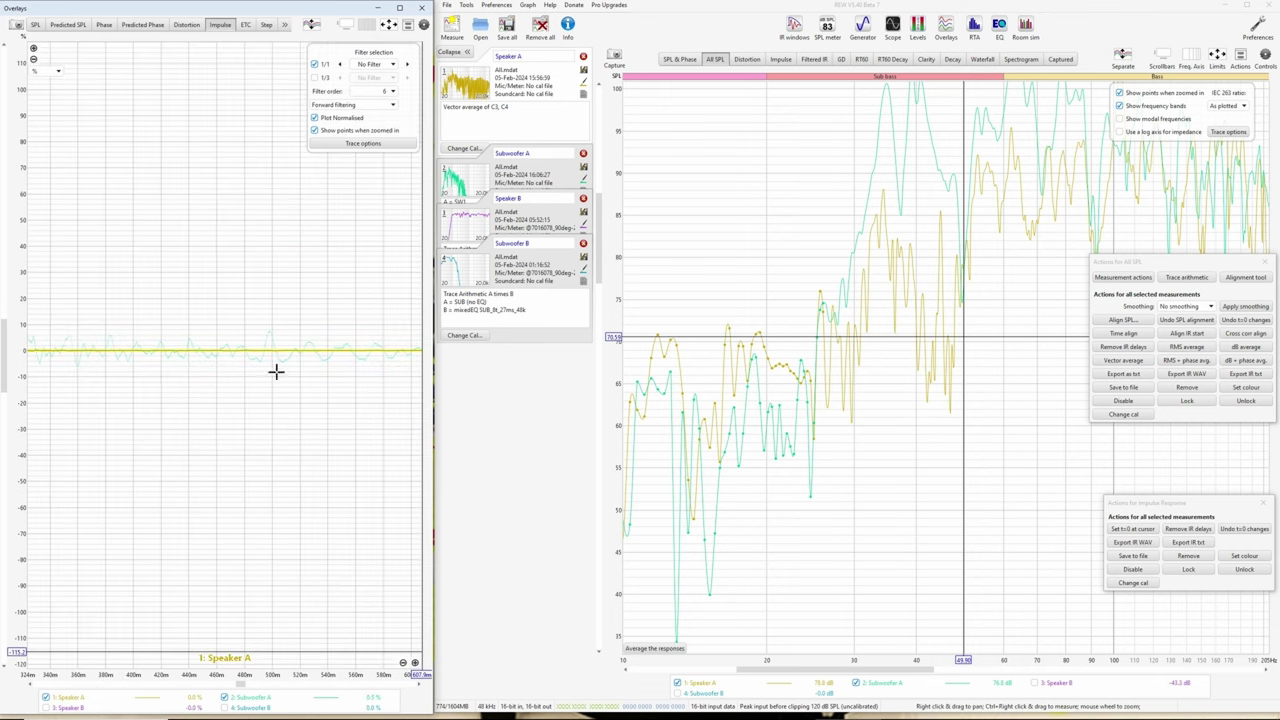
scroll(126, 297, down, 5)
drag(177, 223, 276, 227)
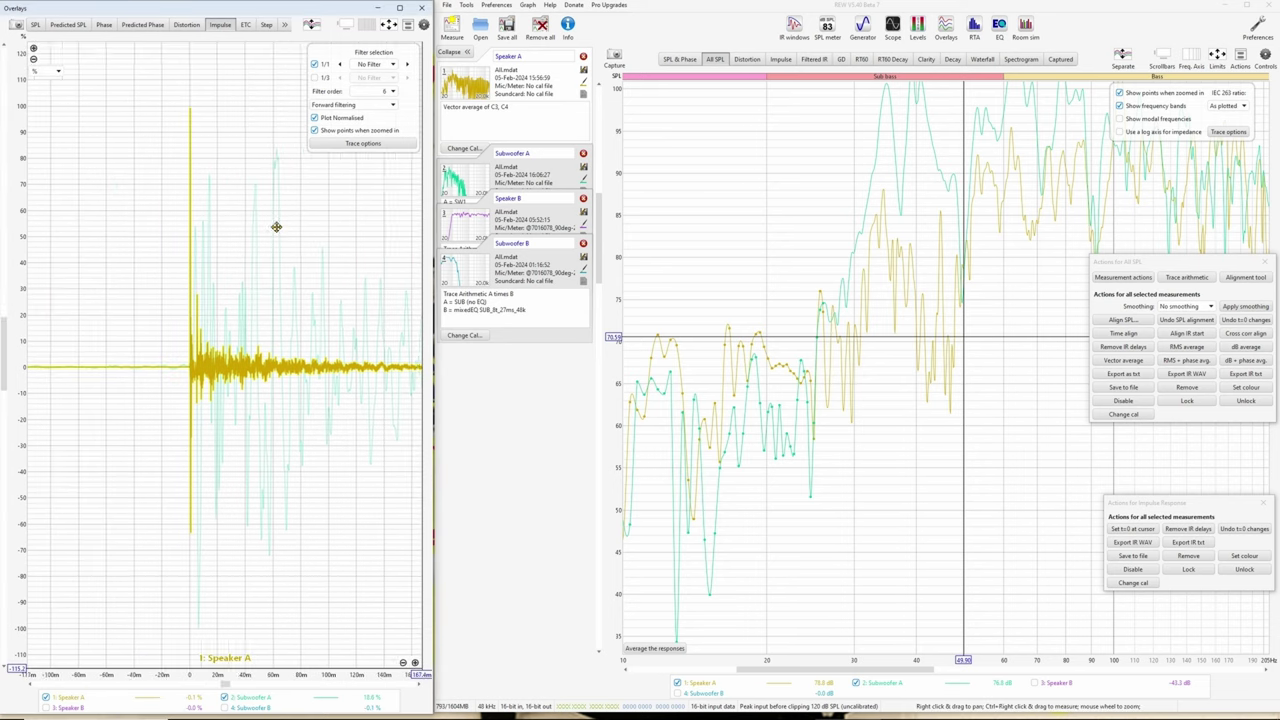
click(415, 662)
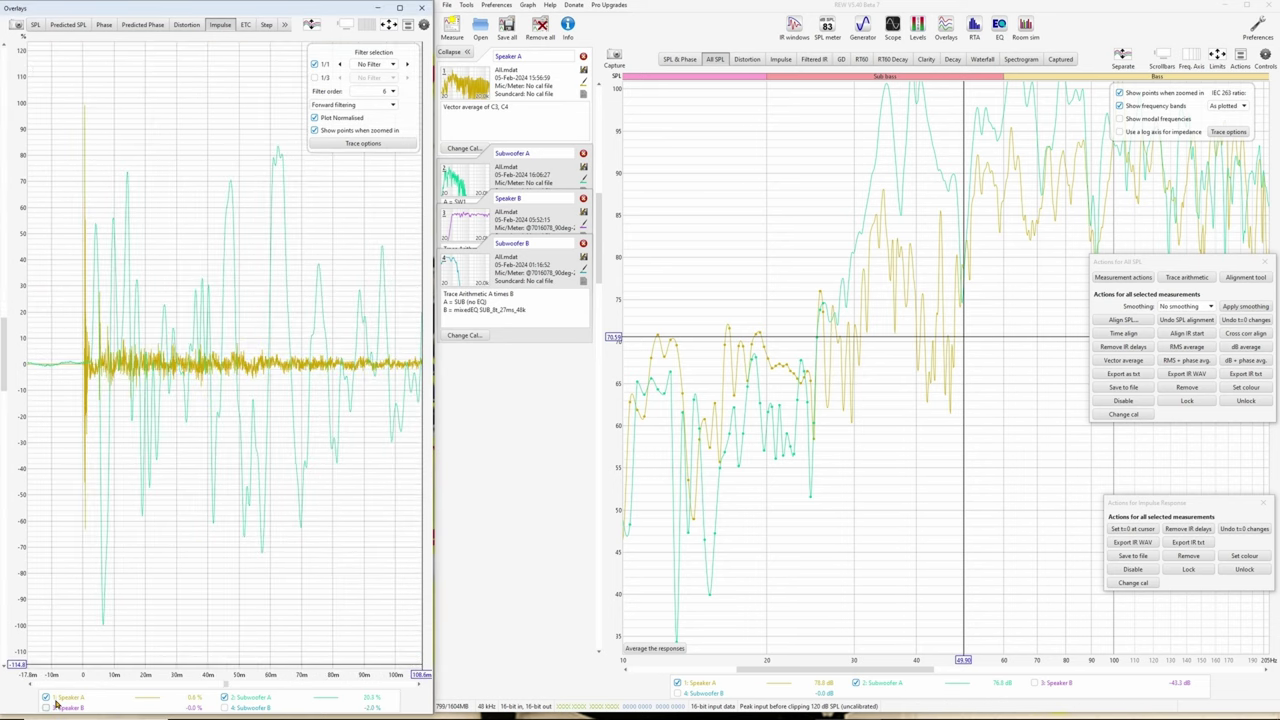
mouse_move(63, 701)
mouse_move(230, 700)
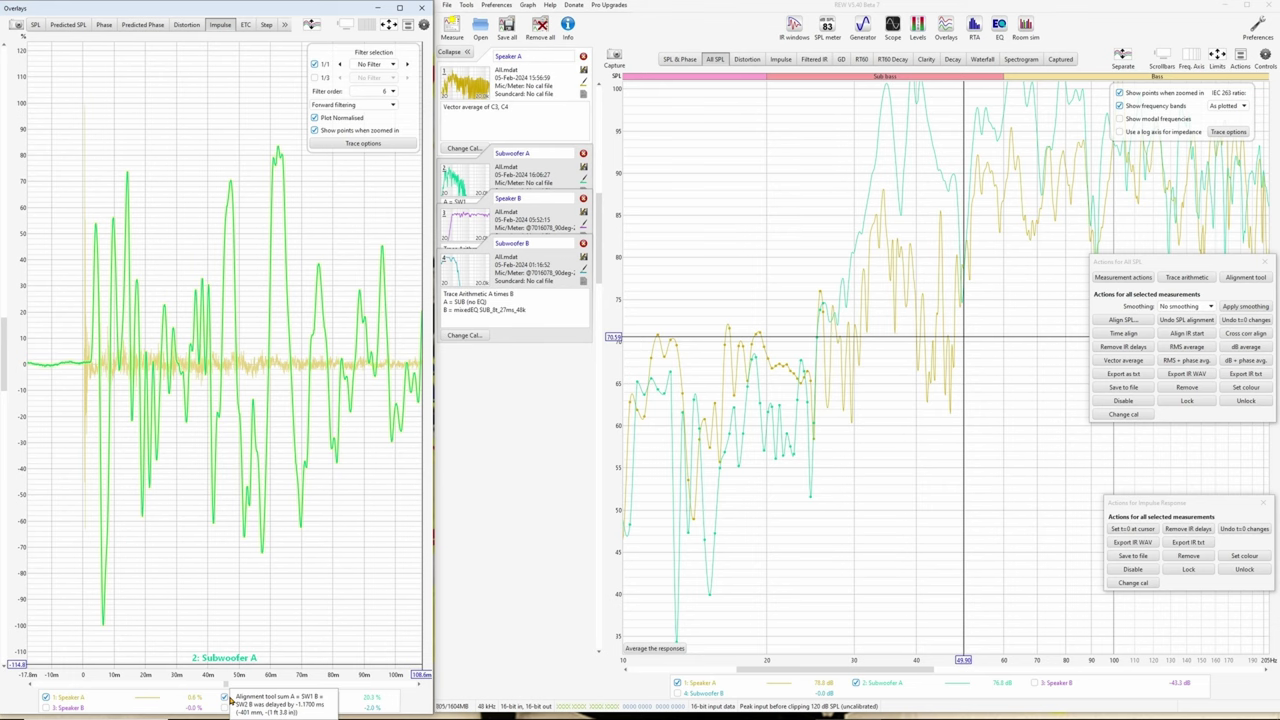
click(103, 620)
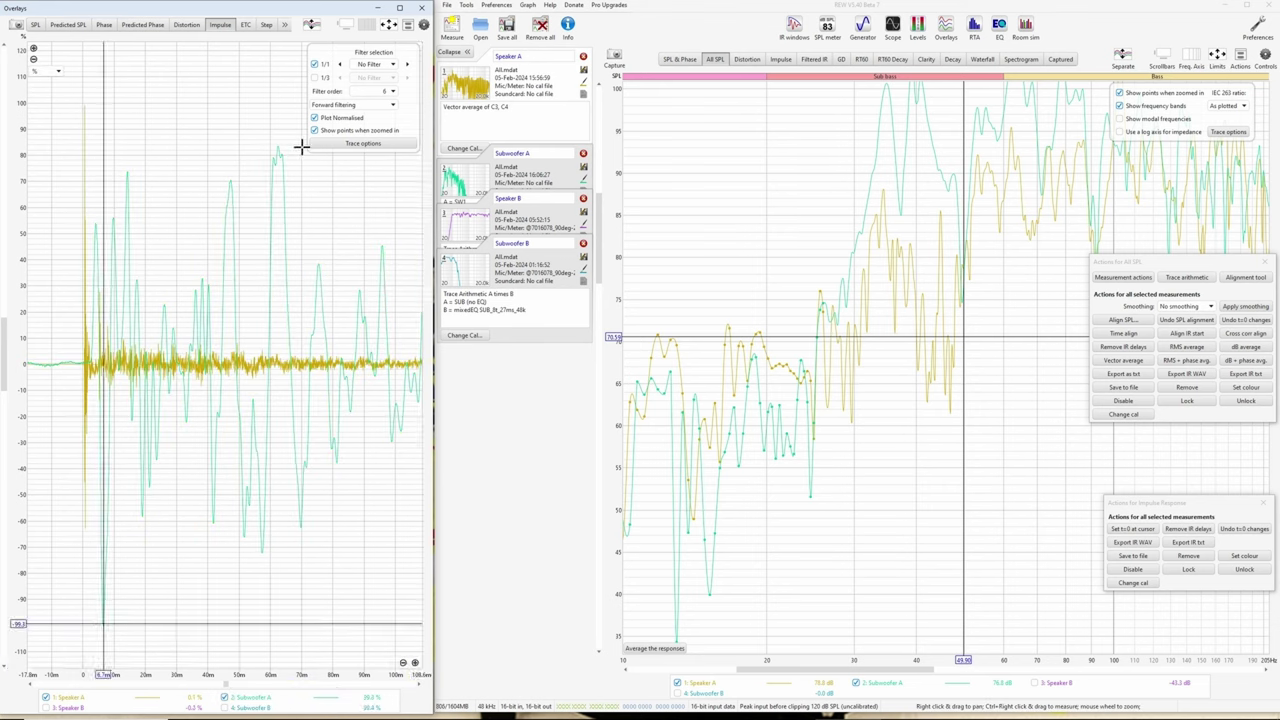
click(231, 183)
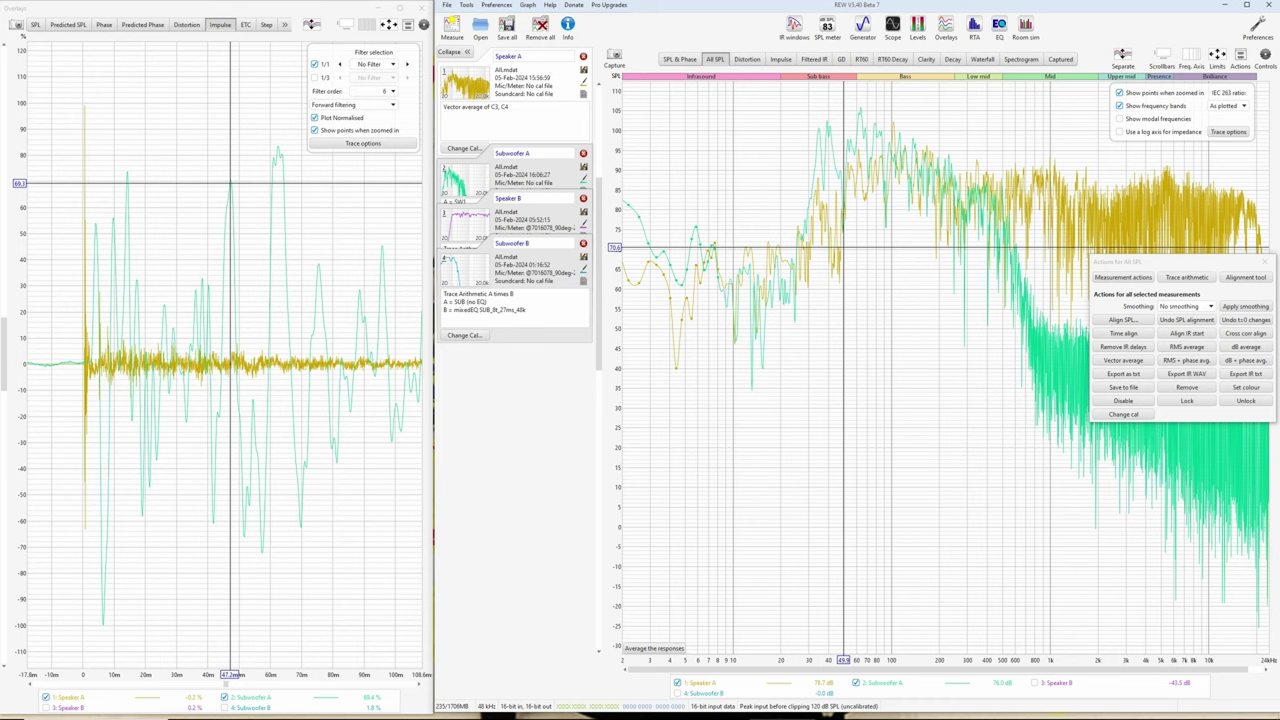
- Place the Impulse overlay cursor on Speaker A's main positive peak
click(84, 249)
click(415, 664)
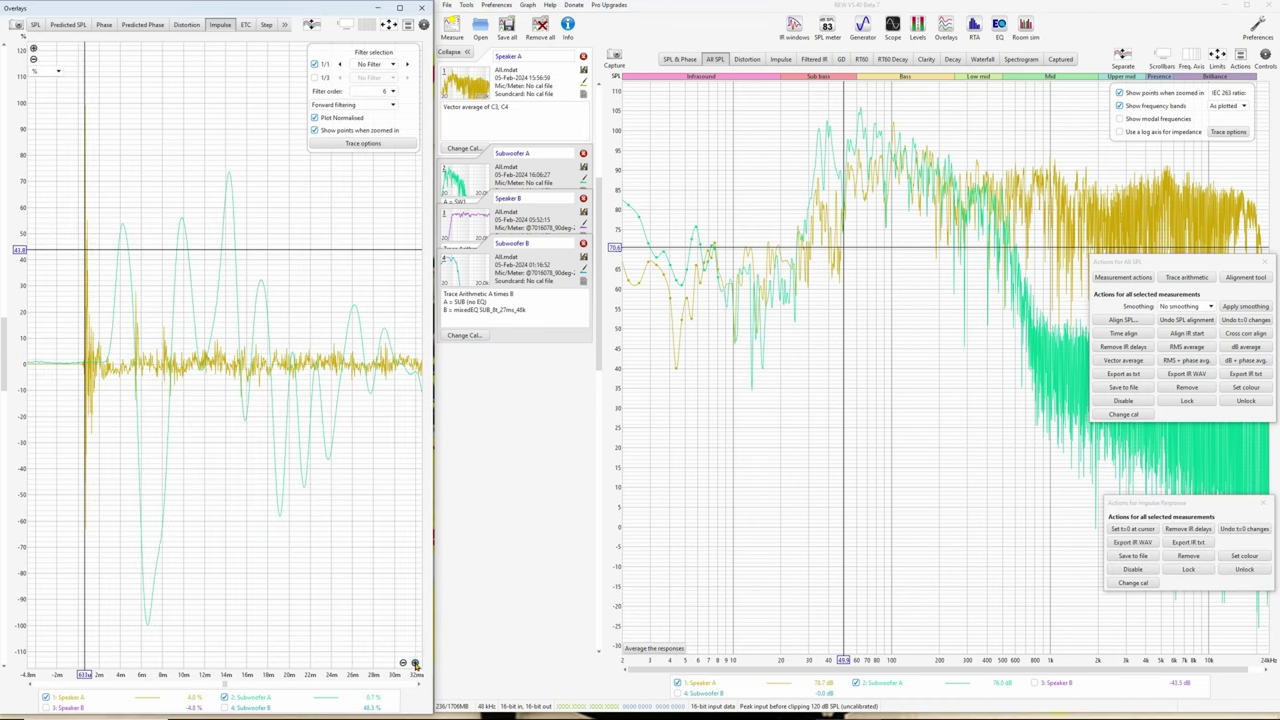
click(415, 664)
click(415, 664)
click(415, 664)
click(415, 664)
click(415, 664)
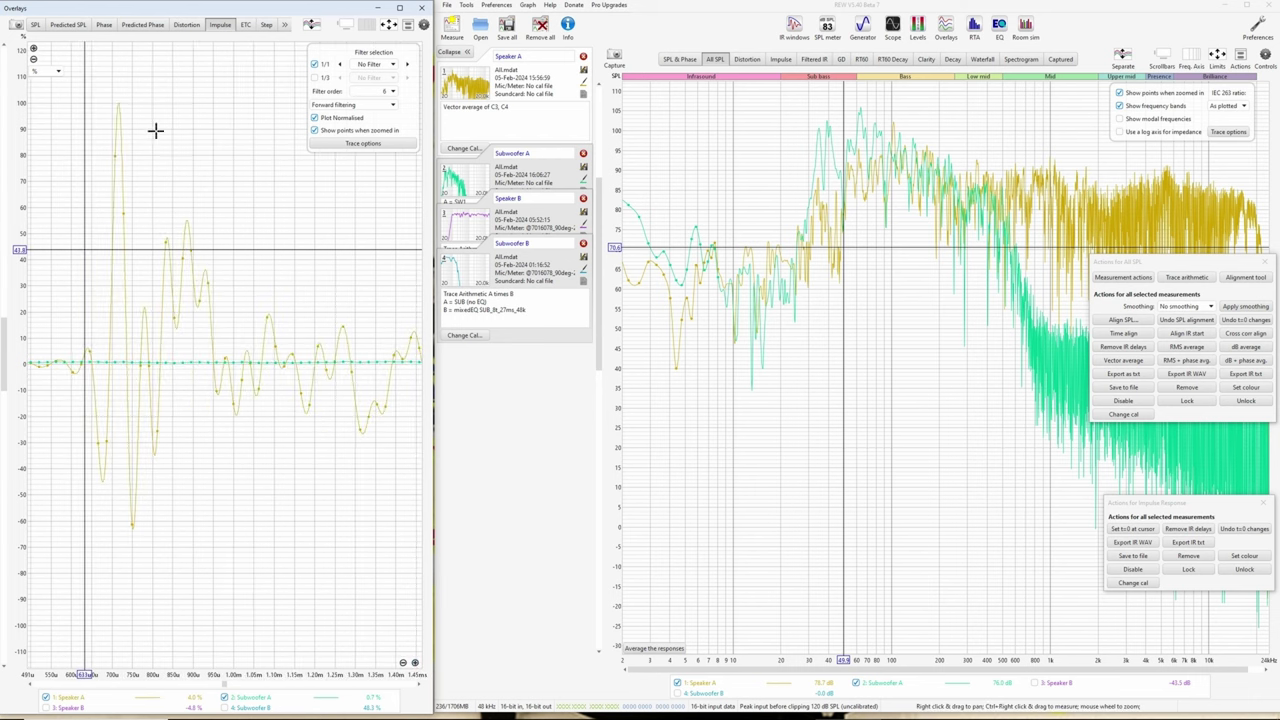
click(118, 117)
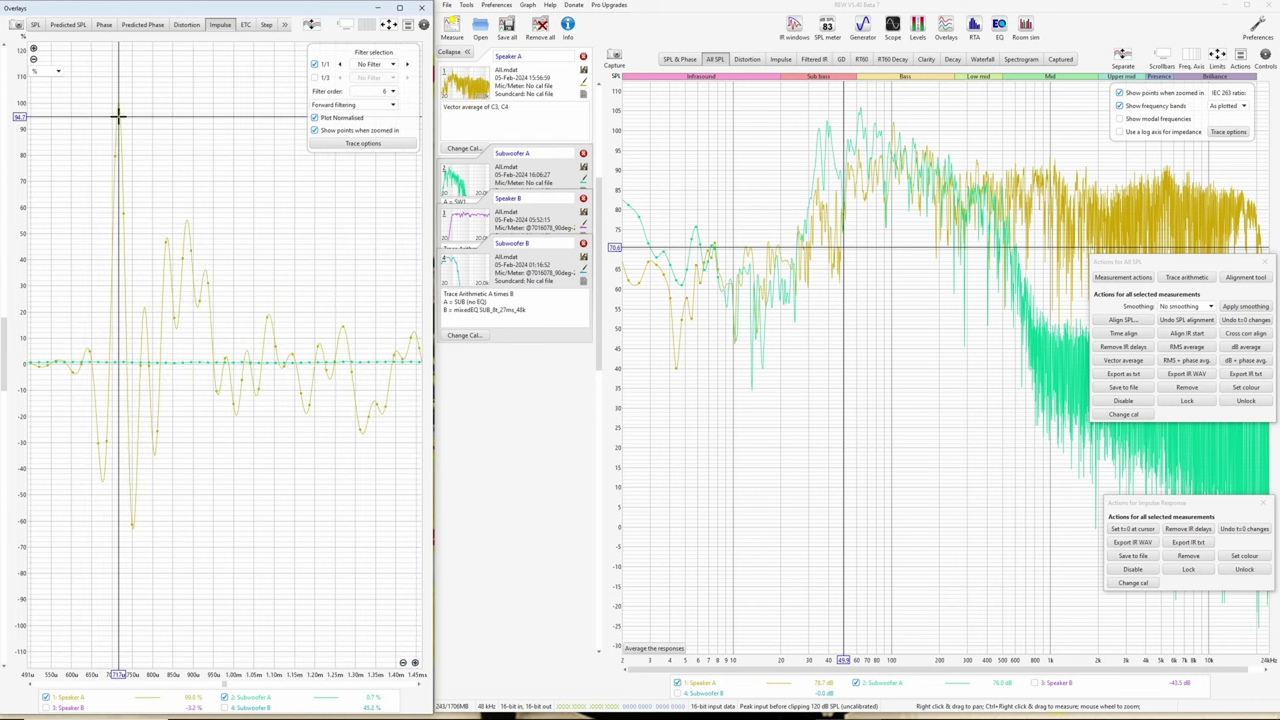
- Check Subwoofer A's tallest early positive peak, and place the Impulse overlay cursor on its main negative peak
click(403, 664)
click(403, 664)
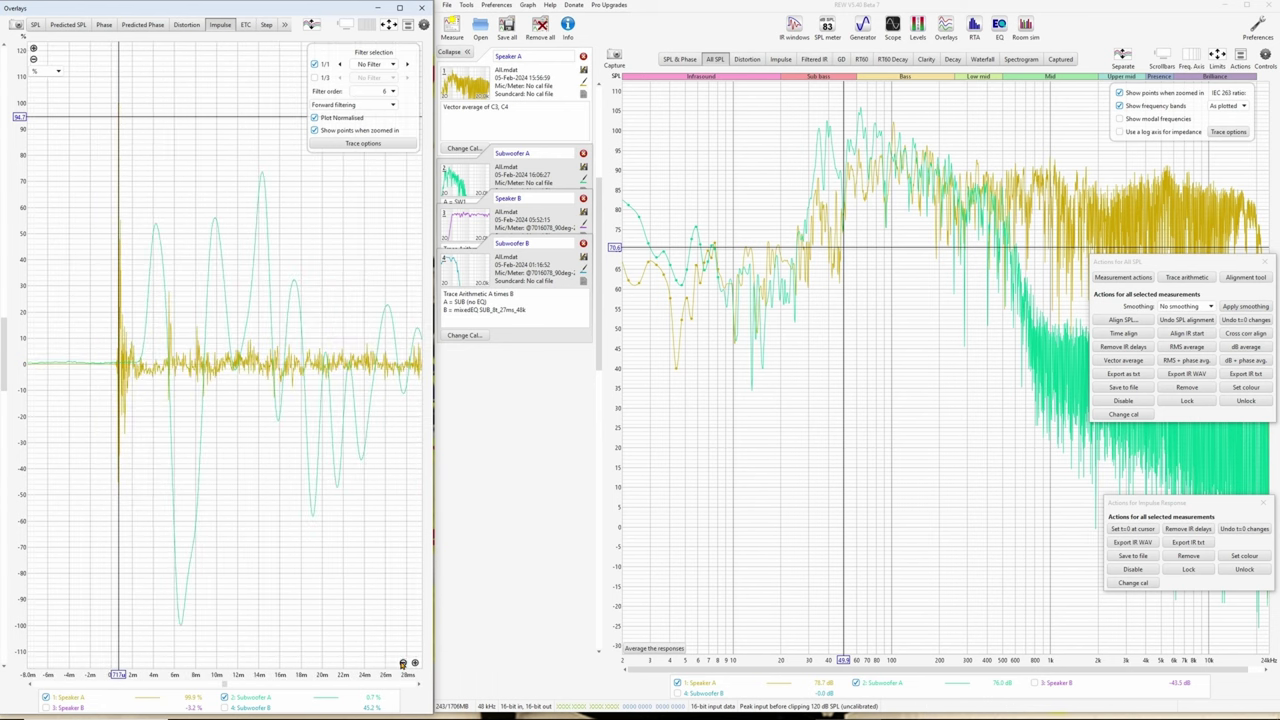
click(403, 664)
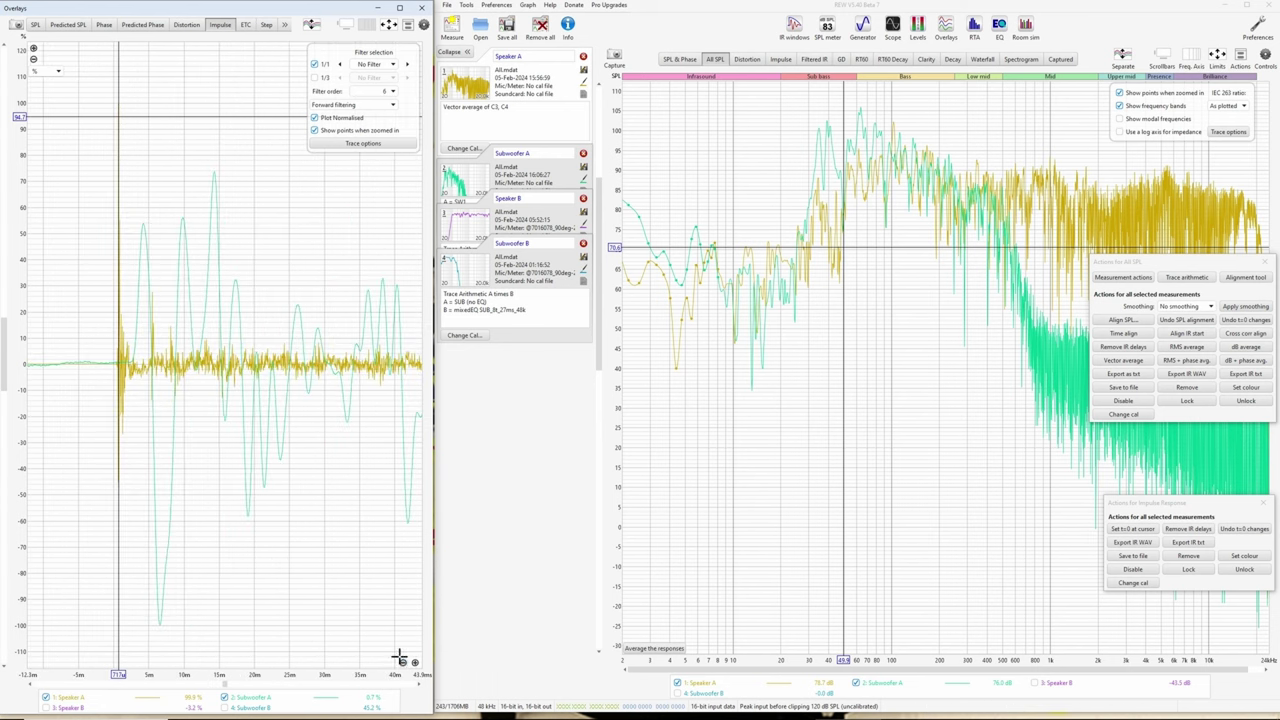
click(213, 178)
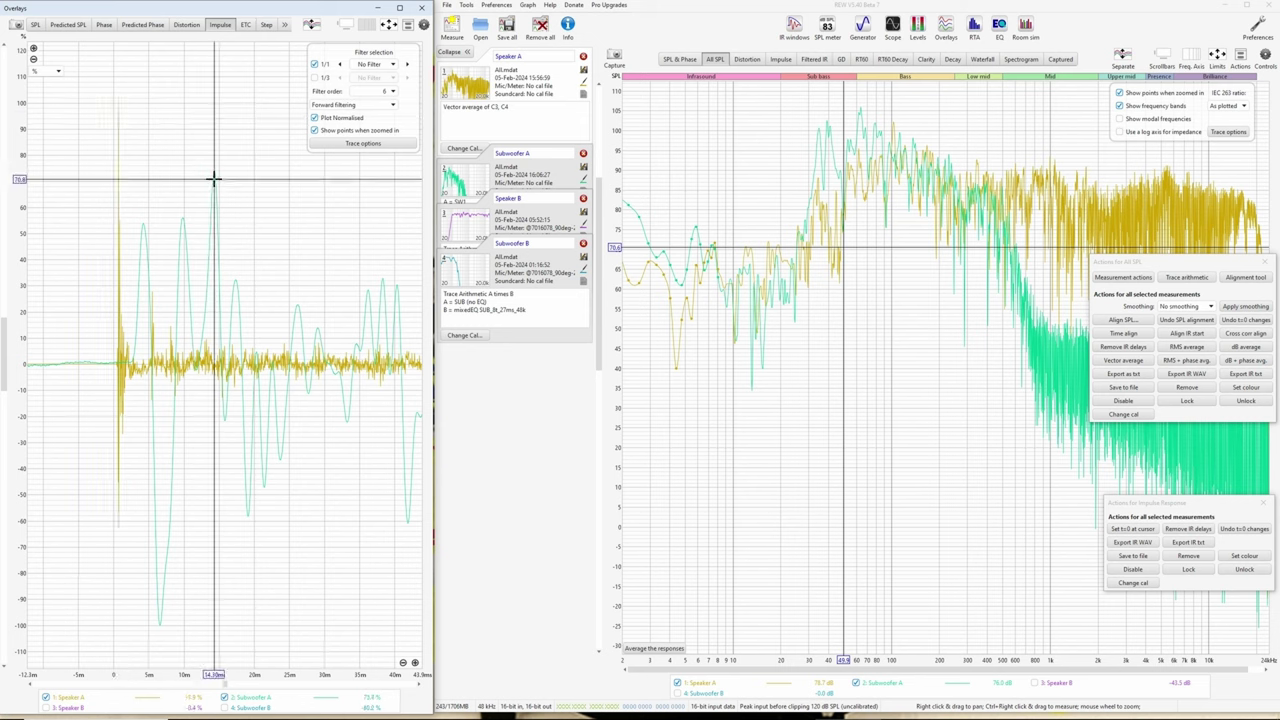
click(160, 617)
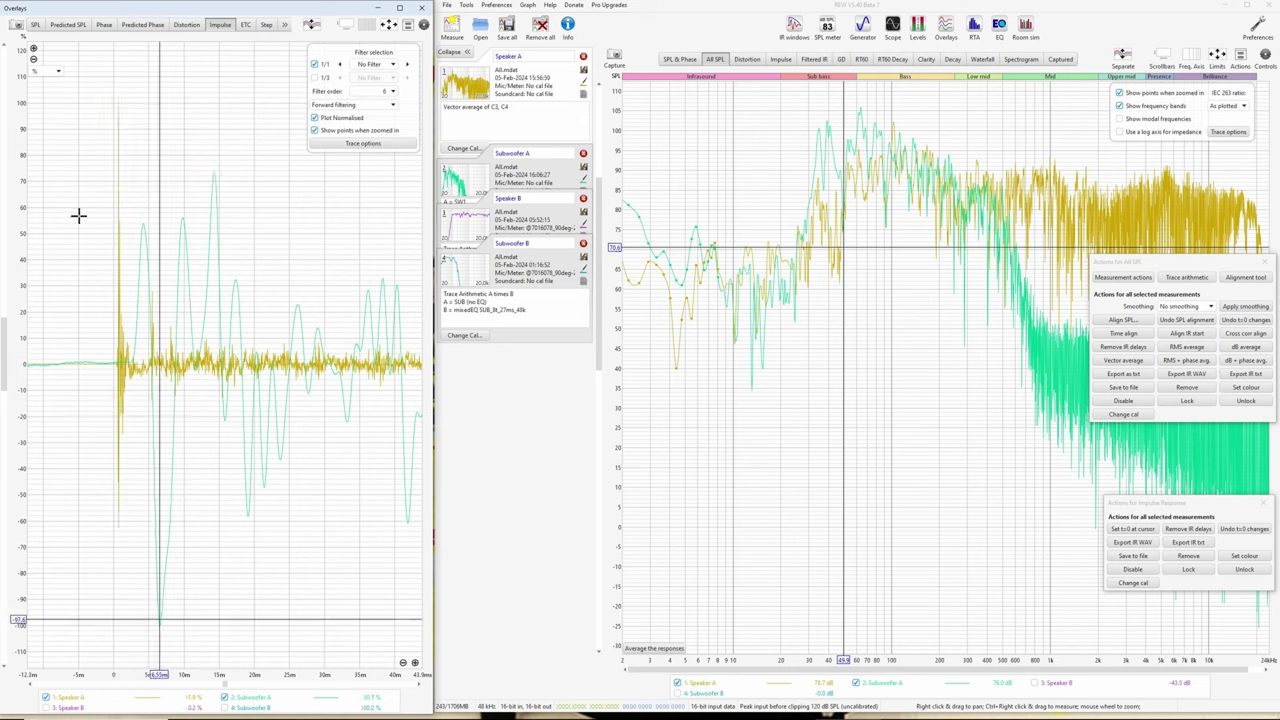
- Check the early positive peaks of Subwoofer A and Speaker A, and align the two measurements by cross-correlation
click(143, 231)
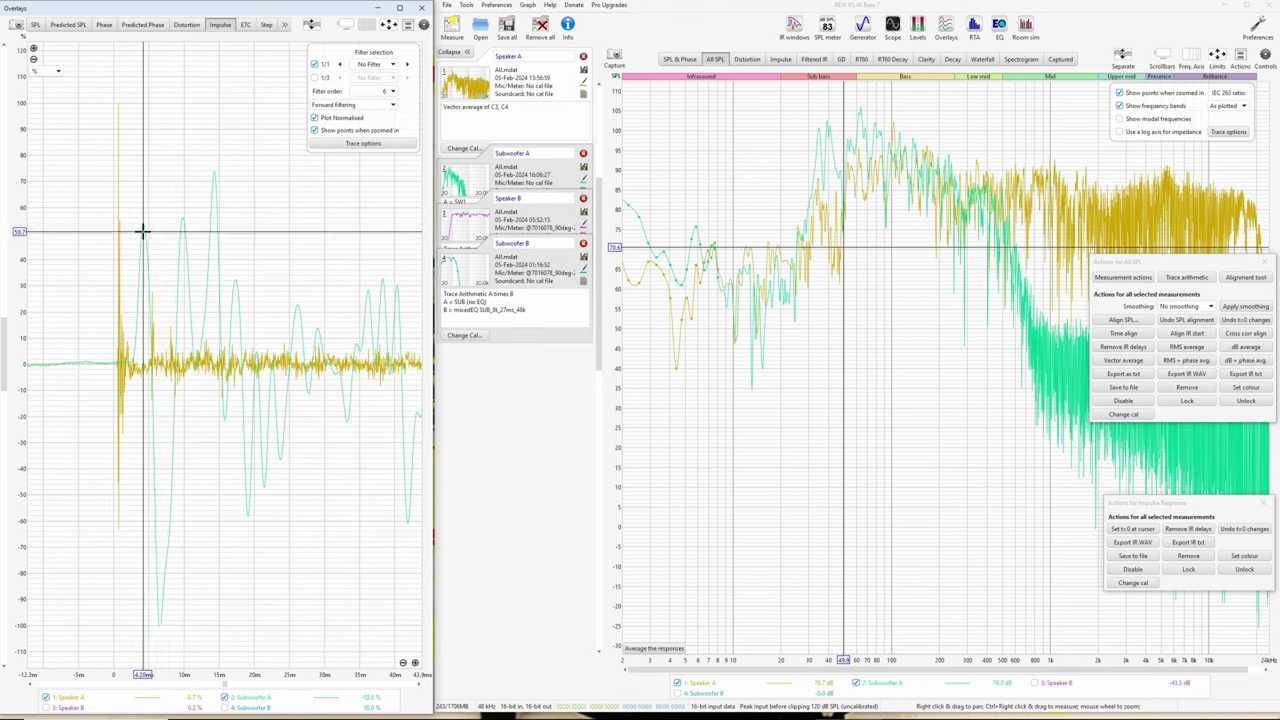
click(118, 122)
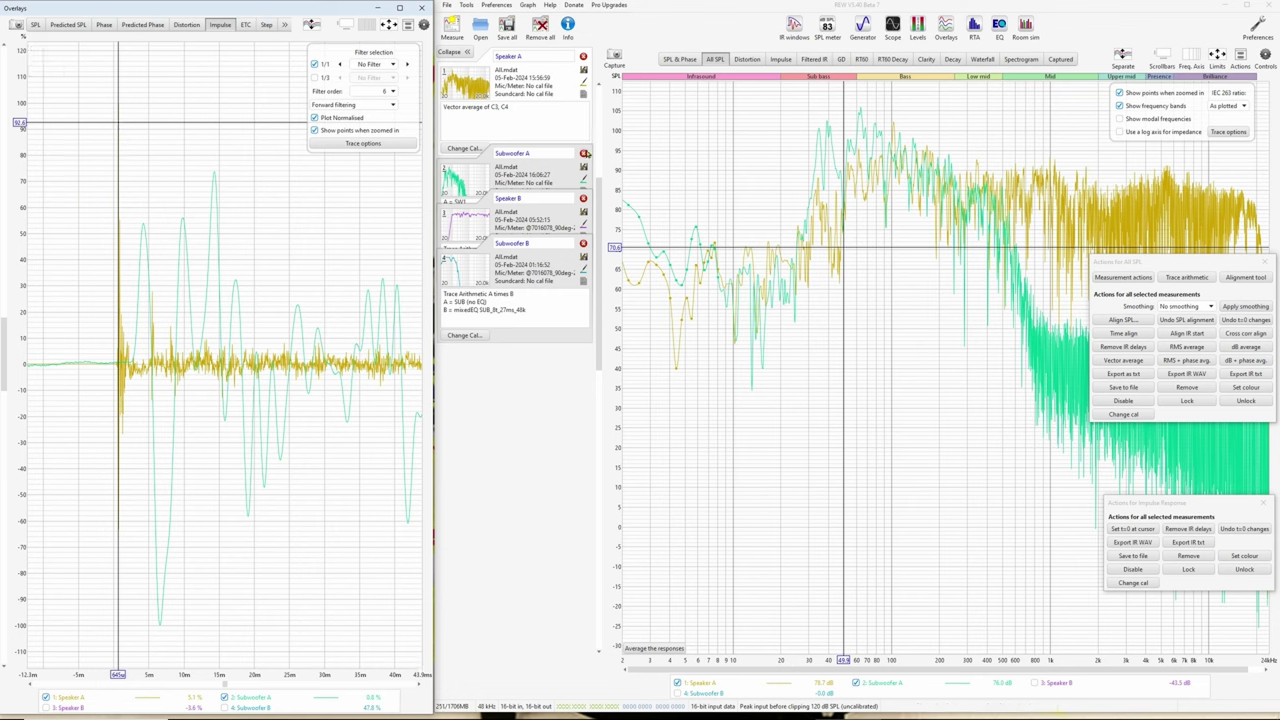
click(525, 86)
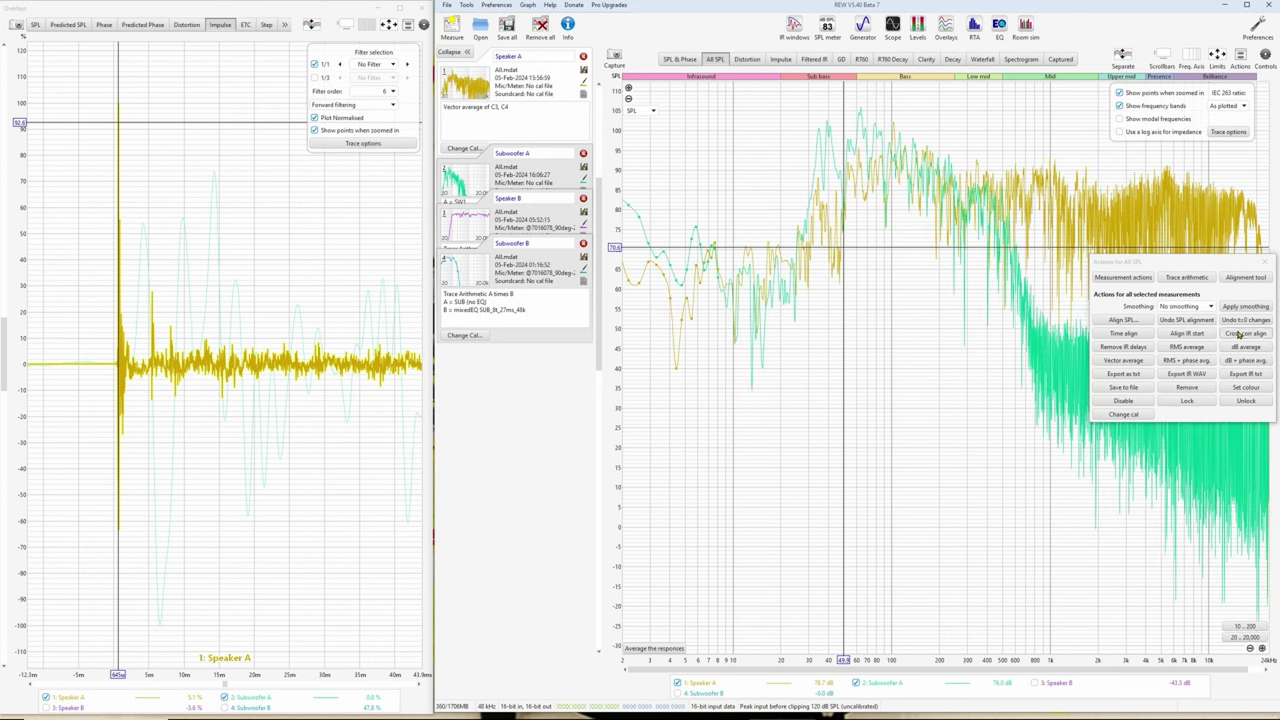
click(1238, 335)
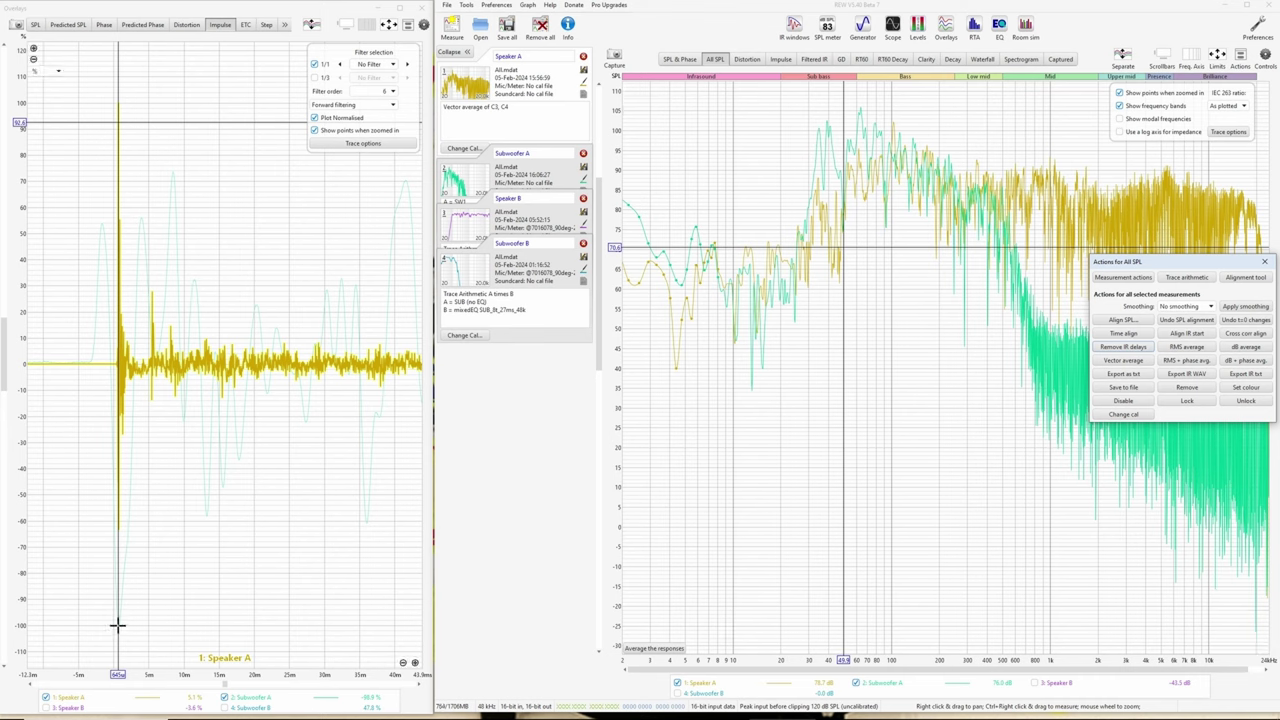
- Examine Subwoofer A's main negative peak at Speaker A's impulse, and mark the two tall positive peaks that follow it
click(117, 624)
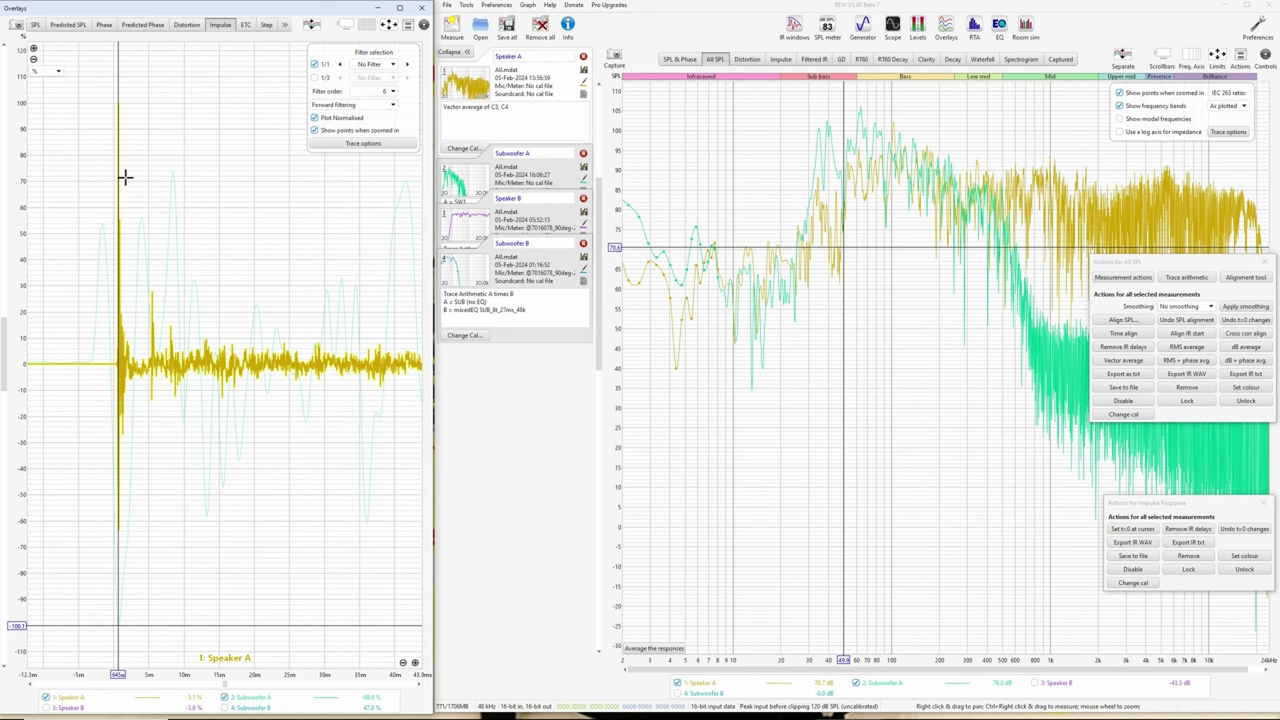
click(172, 171)
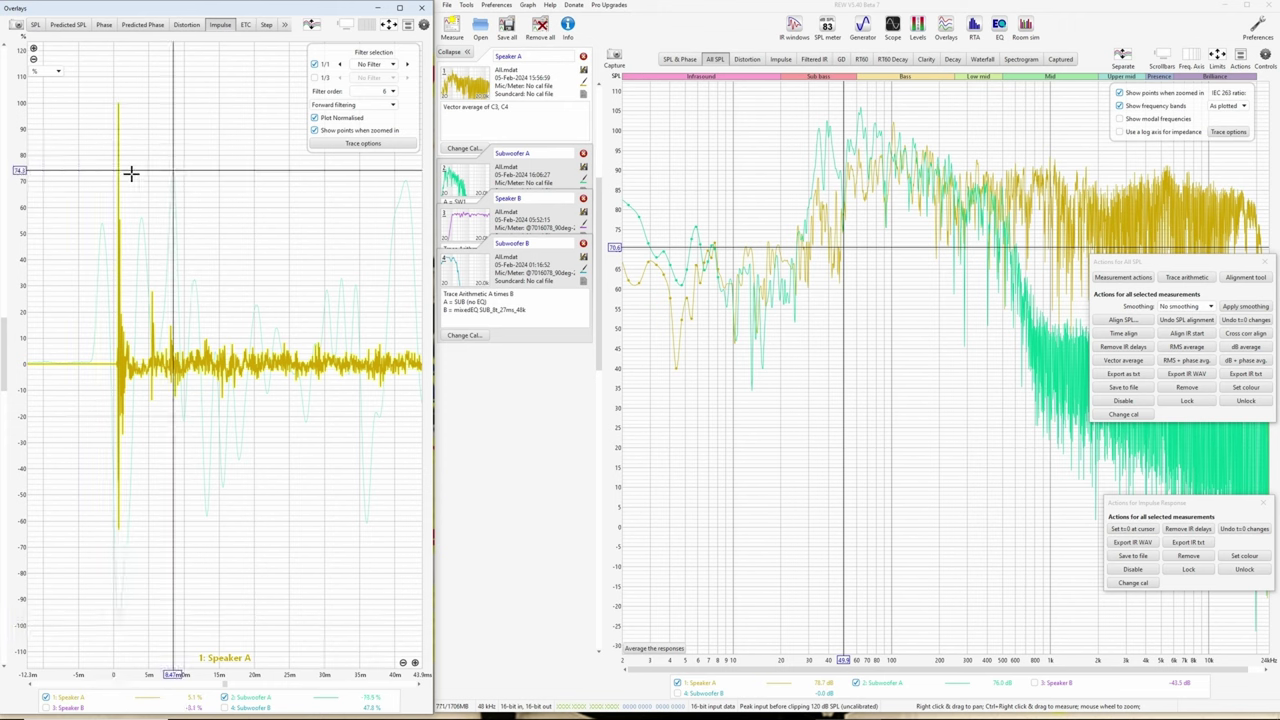
click(405, 179)
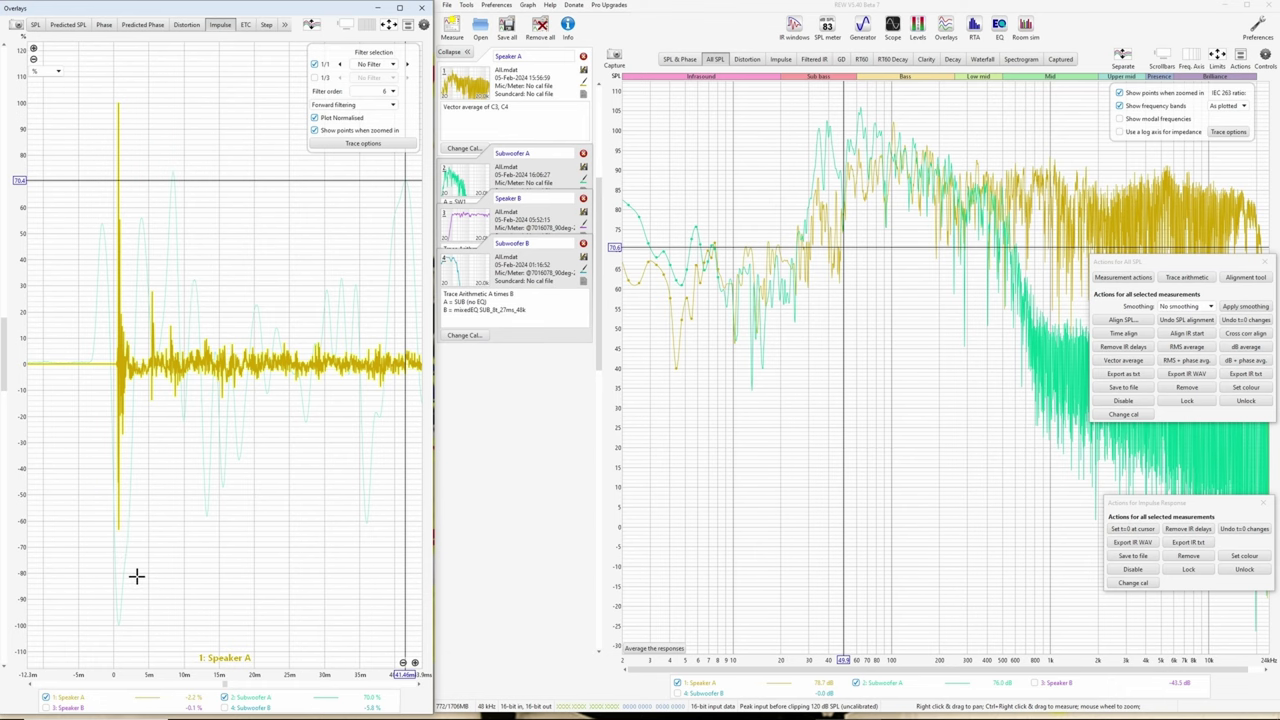
- Show the group delay overlay and apply 1/1 smoothing to the selected measurements
click(285, 27)
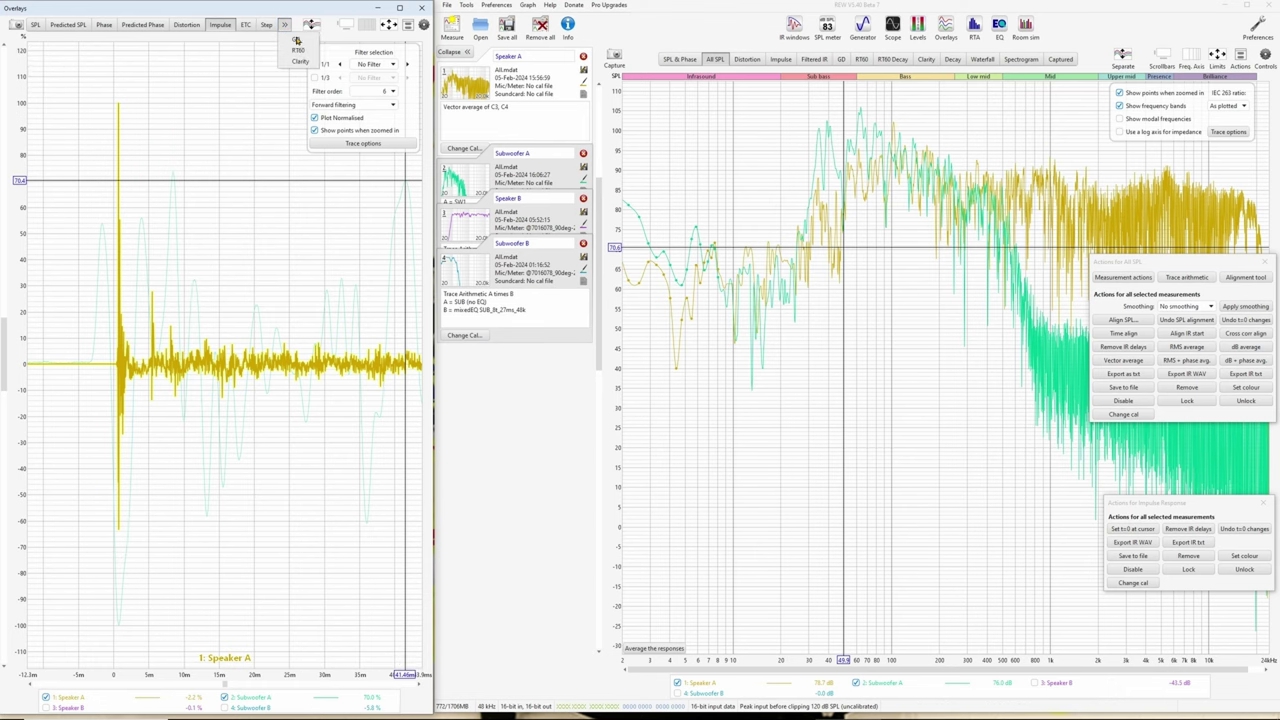
click(298, 41)
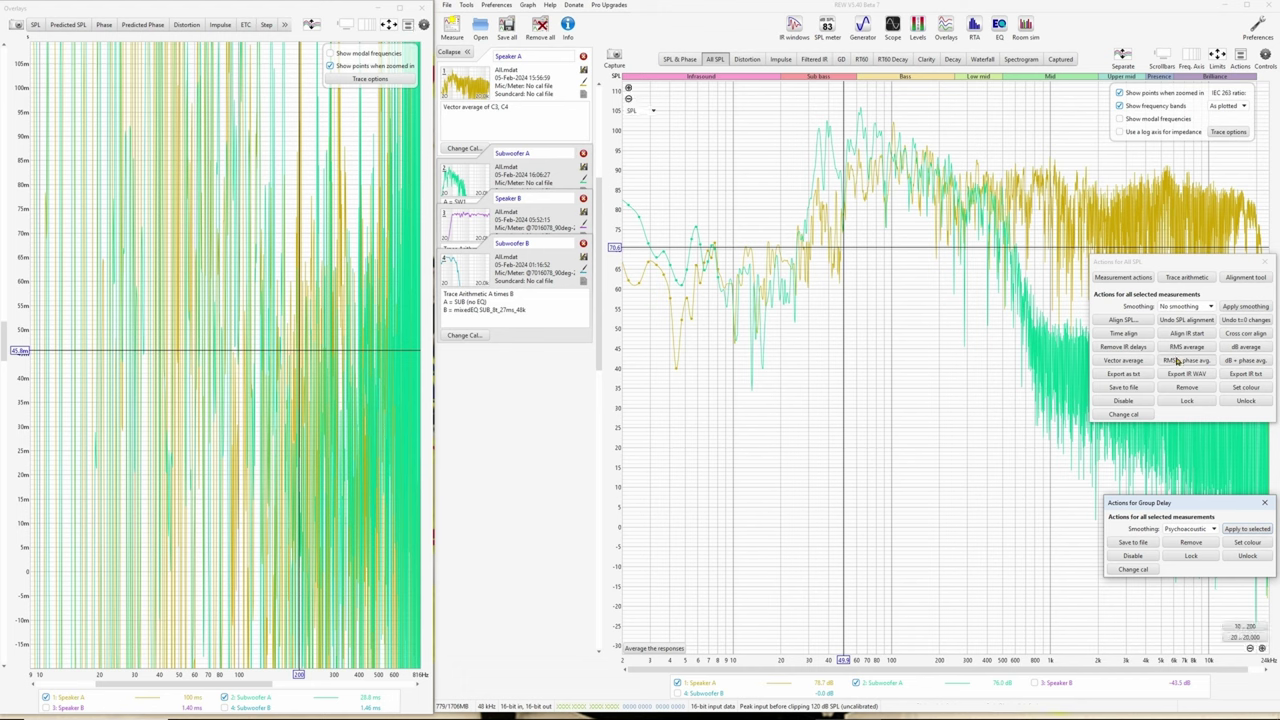
click(422, 27)
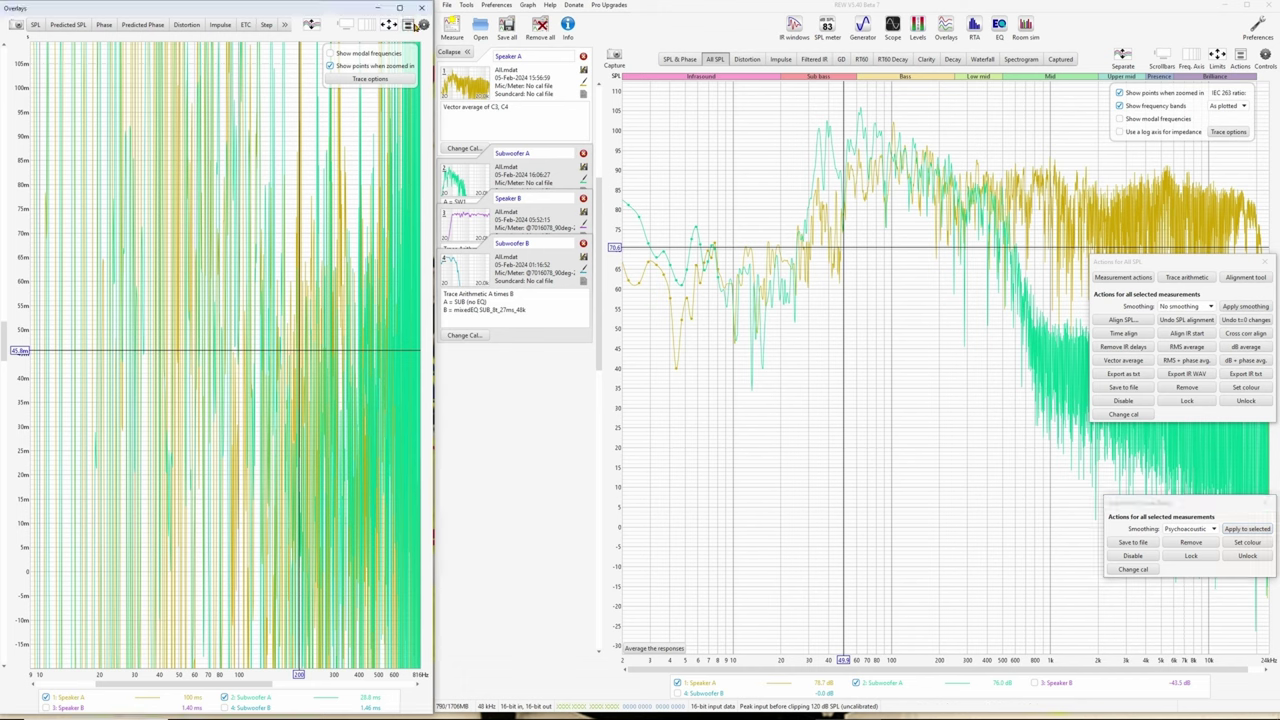
drag(1185, 512, 266, 250)
click(272, 274)
click(272, 290)
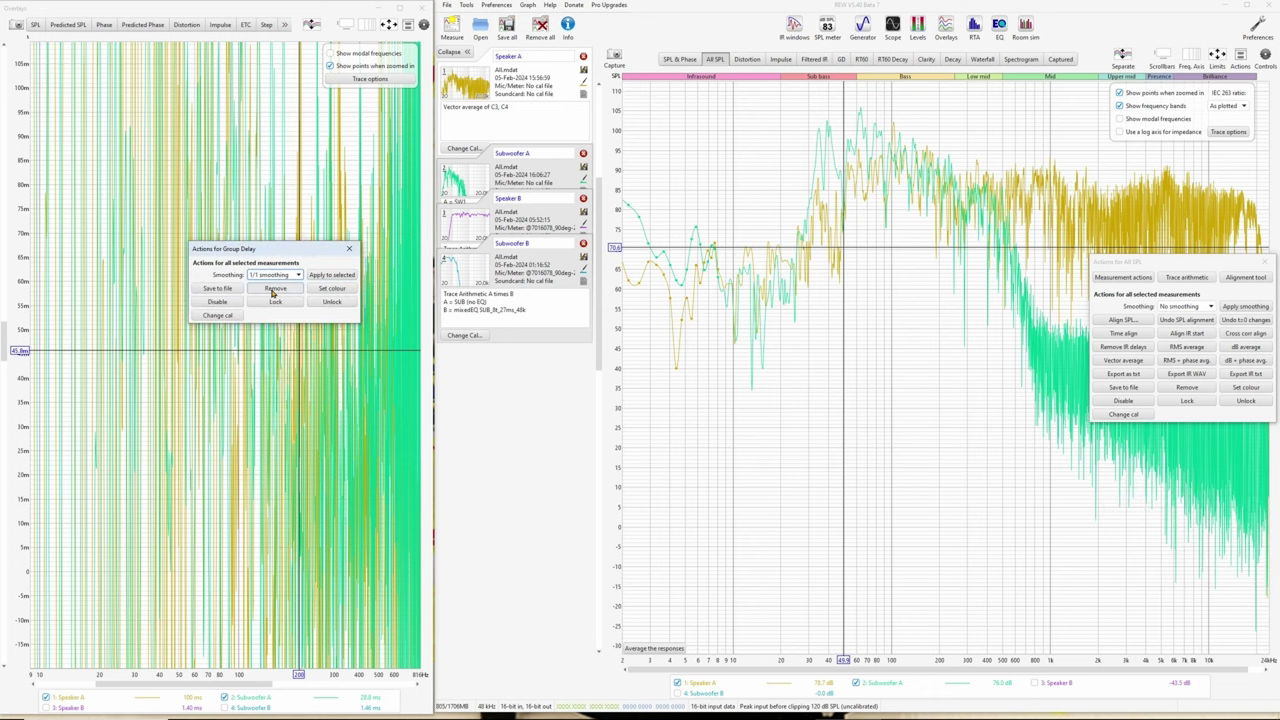
click(329, 276)
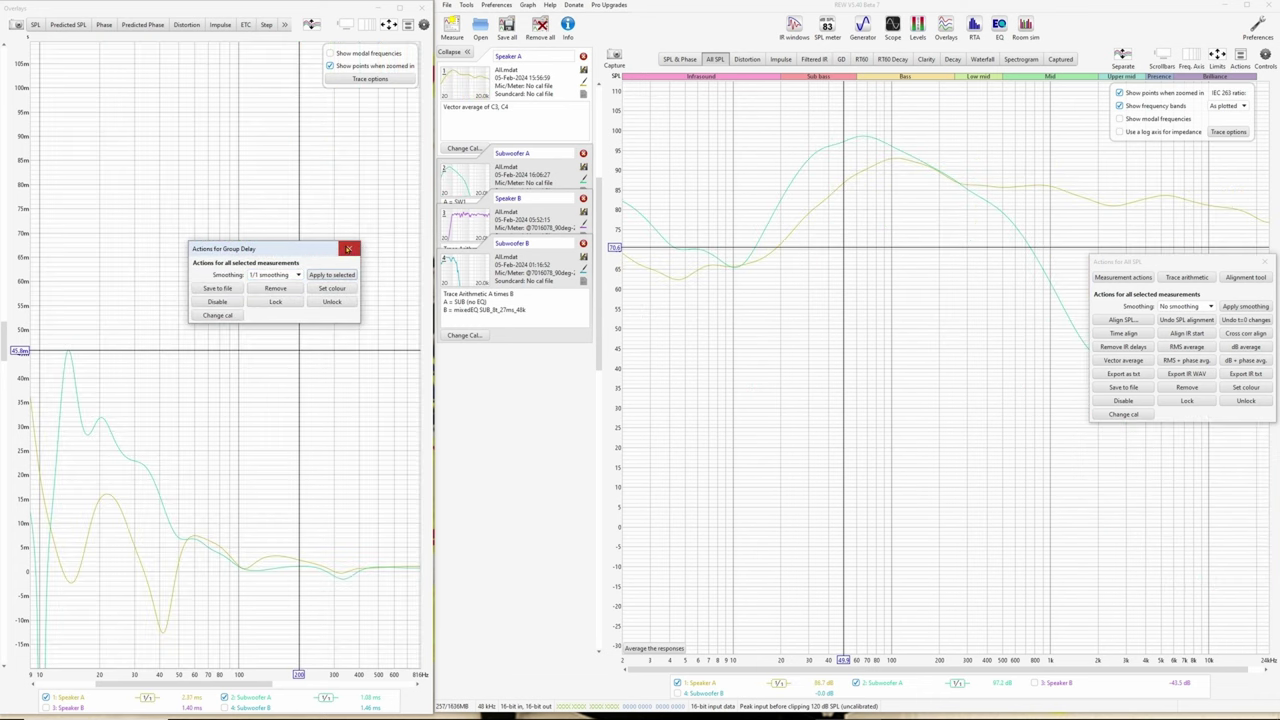
click(349, 248)
- Fit the group delay overlay to its data and closely compare the Speaker A and Subwoofer A traces around 0 ms
click(388, 27)
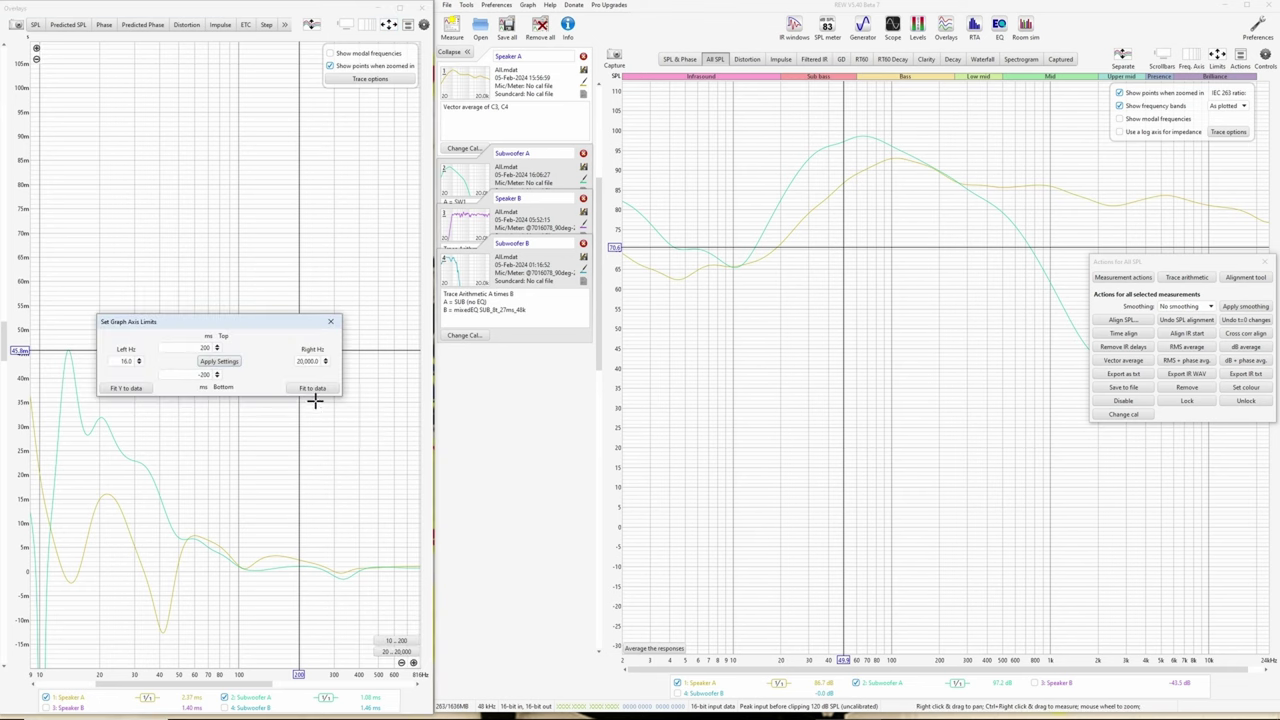
click(312, 390)
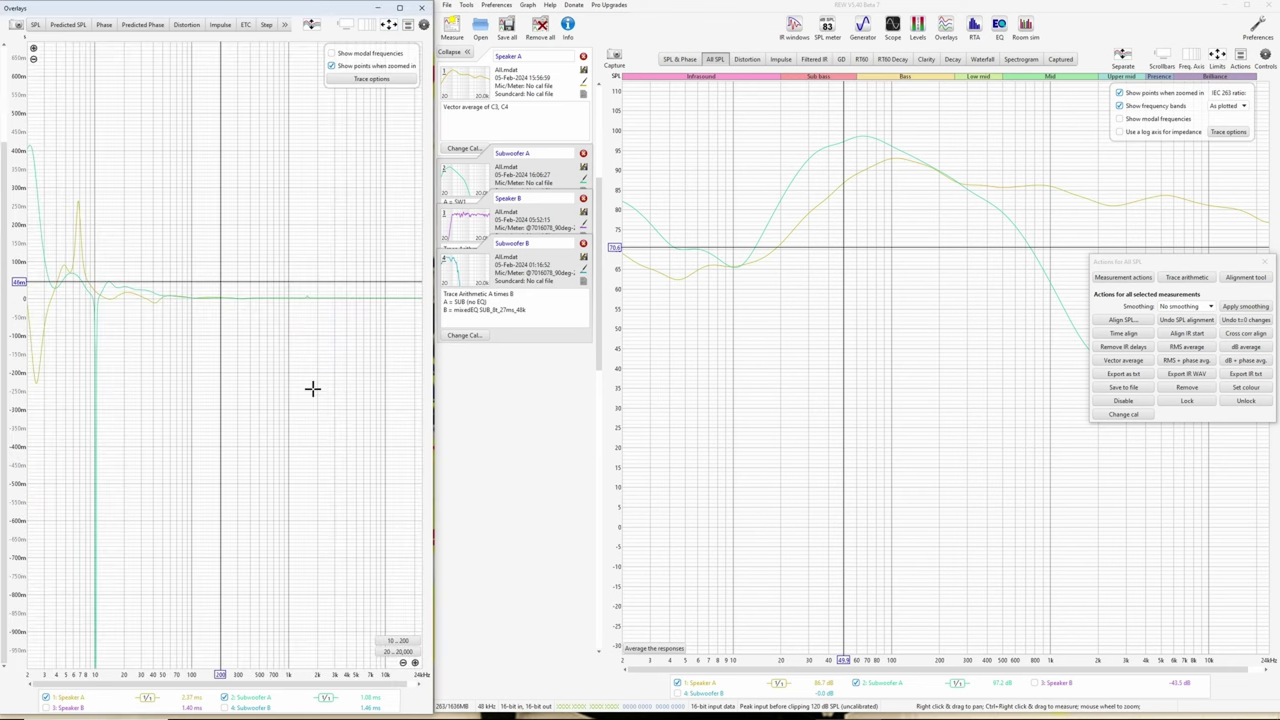
click(34, 48)
click(34, 48)
click(35, 50)
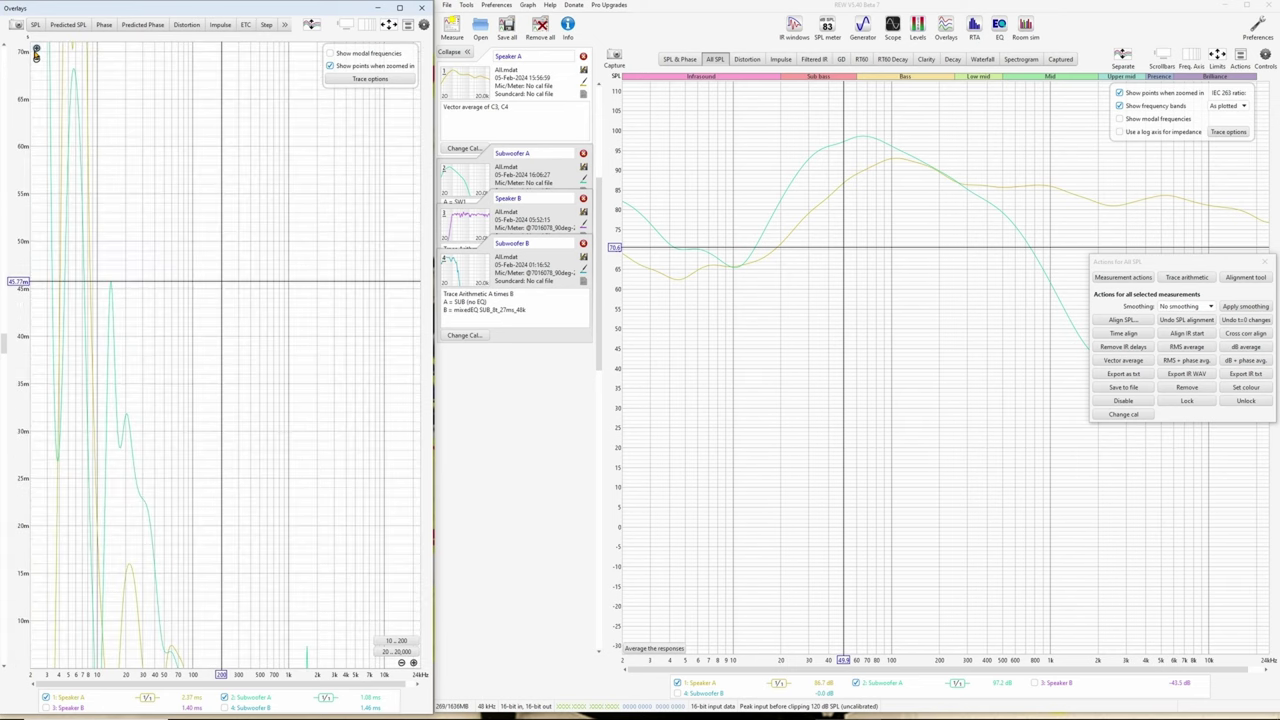
scroll(240, 306, up, 3)
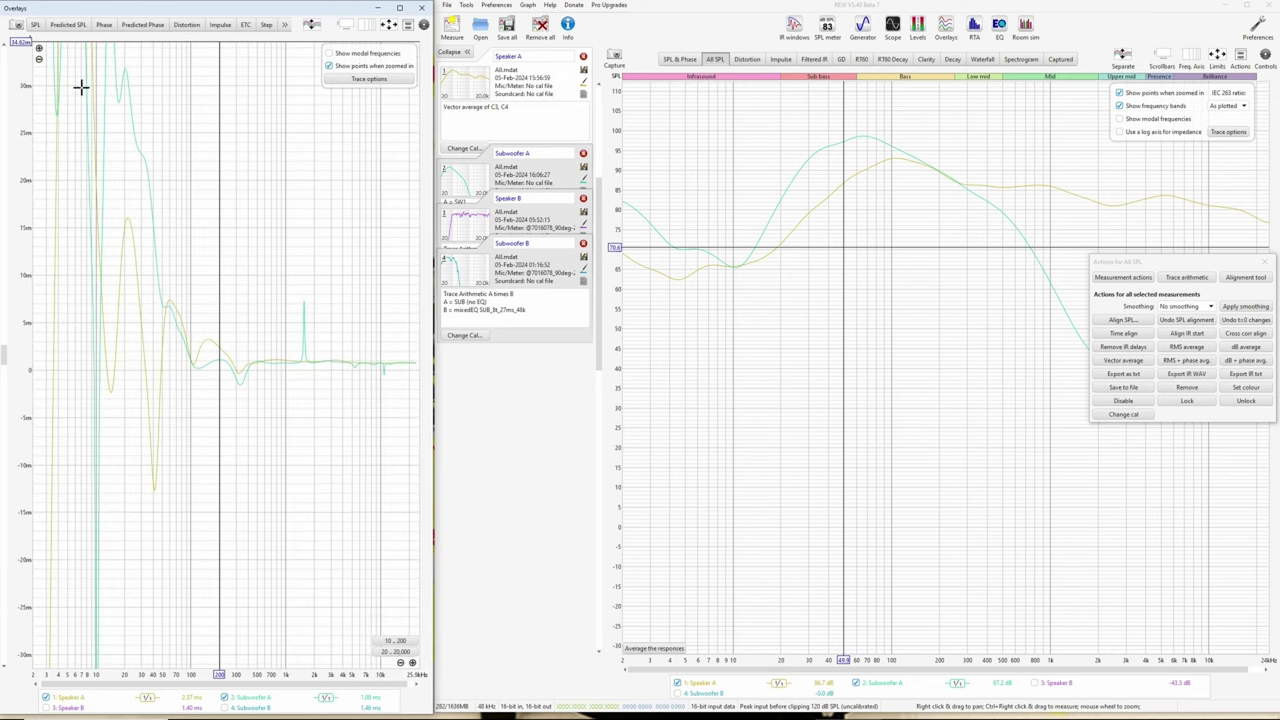
click(38, 48)
click(38, 48)
drag(50, 72, 265, 238)
drag(270, 378, 266, 262)
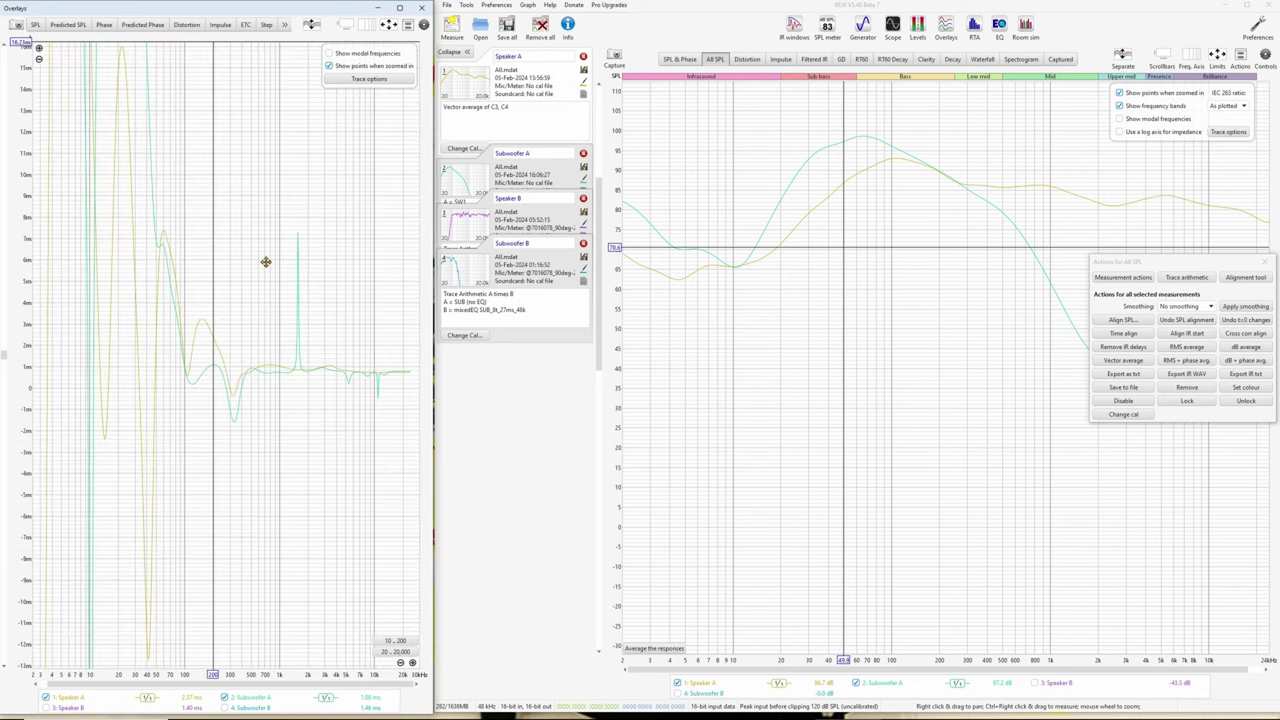
click(38, 49)
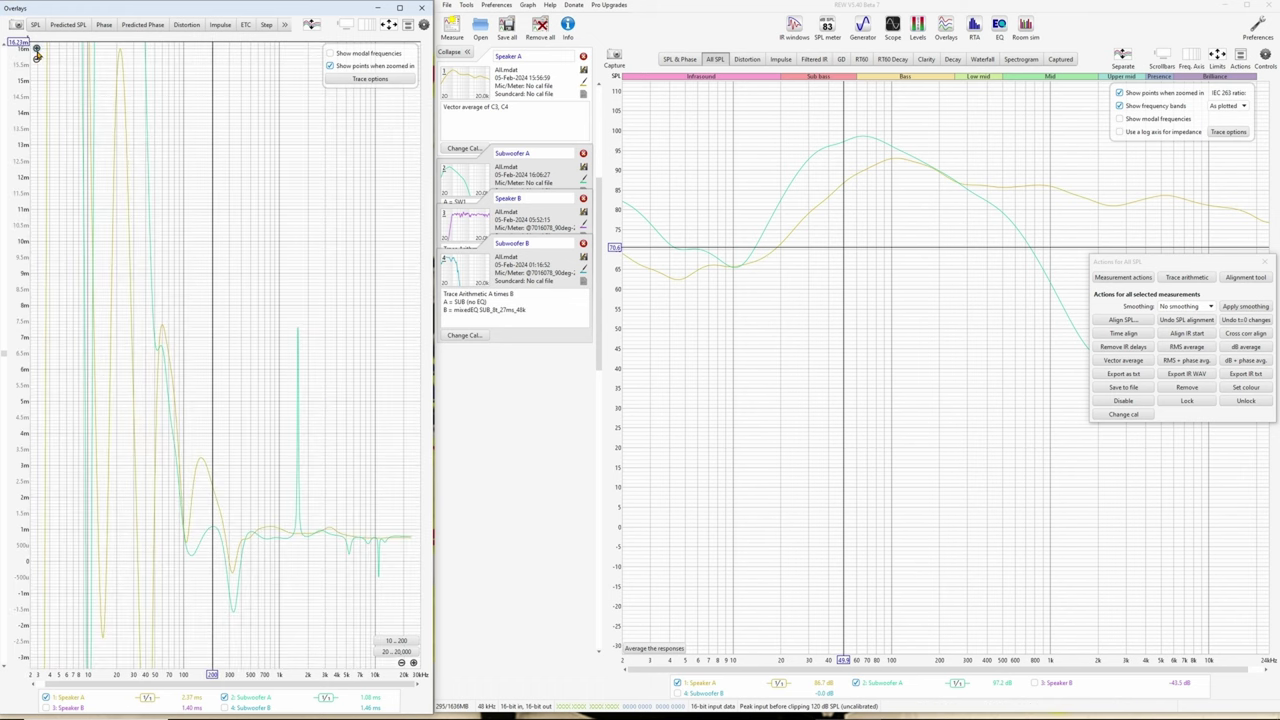
drag(237, 354, 251, 277)
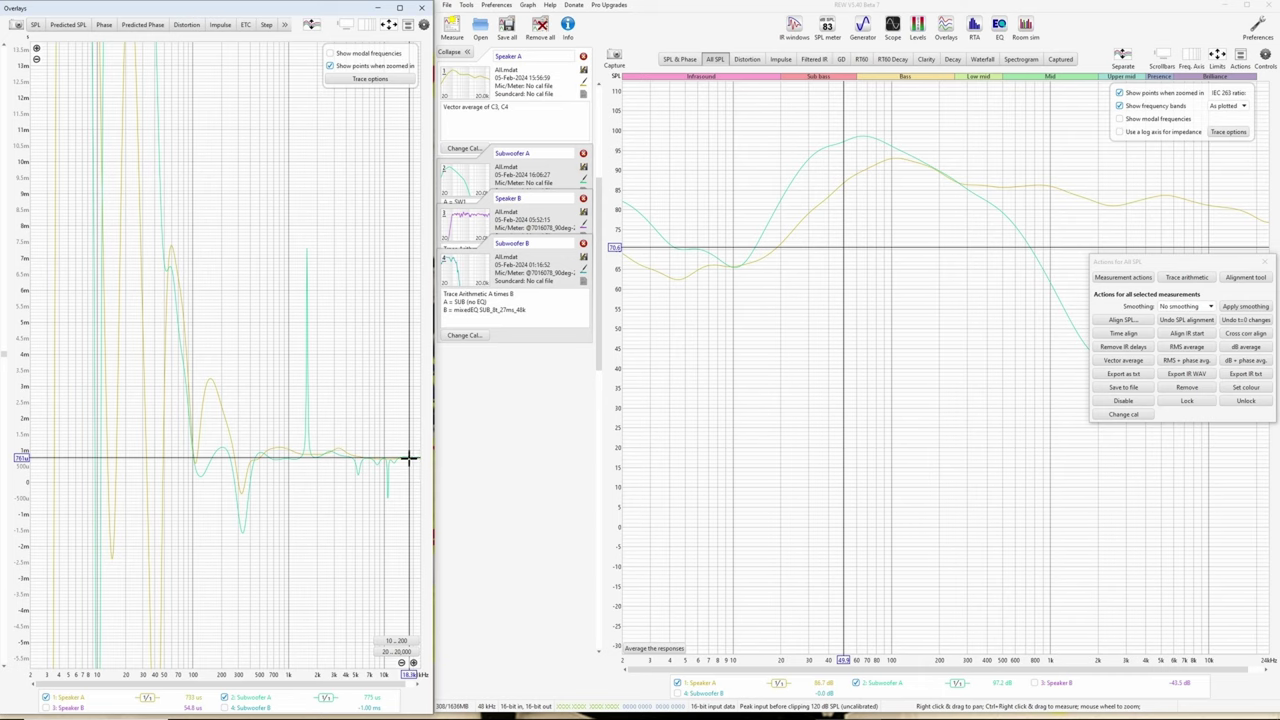
- Measure the time from Subwoofer A's tallest early positive peak to Speaker A's impulse peak, and shift Subwoofer A's t=0 by 7.822 ms
click(220, 25)
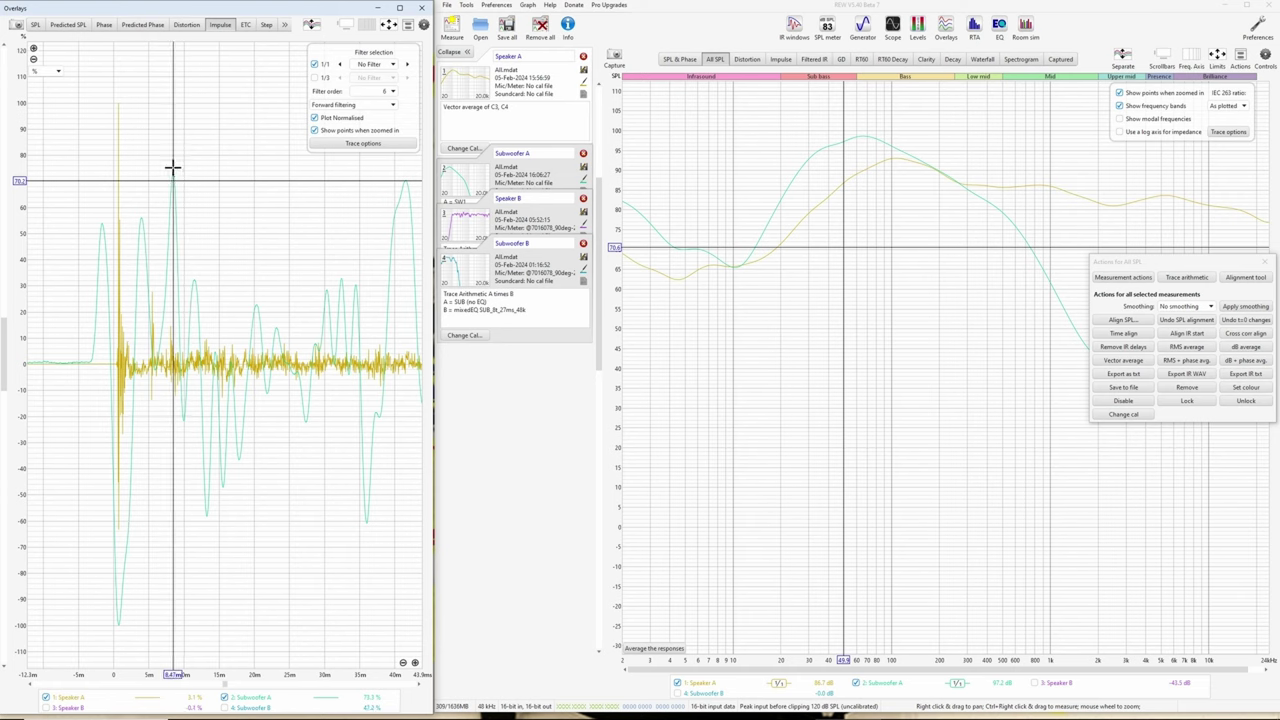
drag(173, 167, 118, 150)
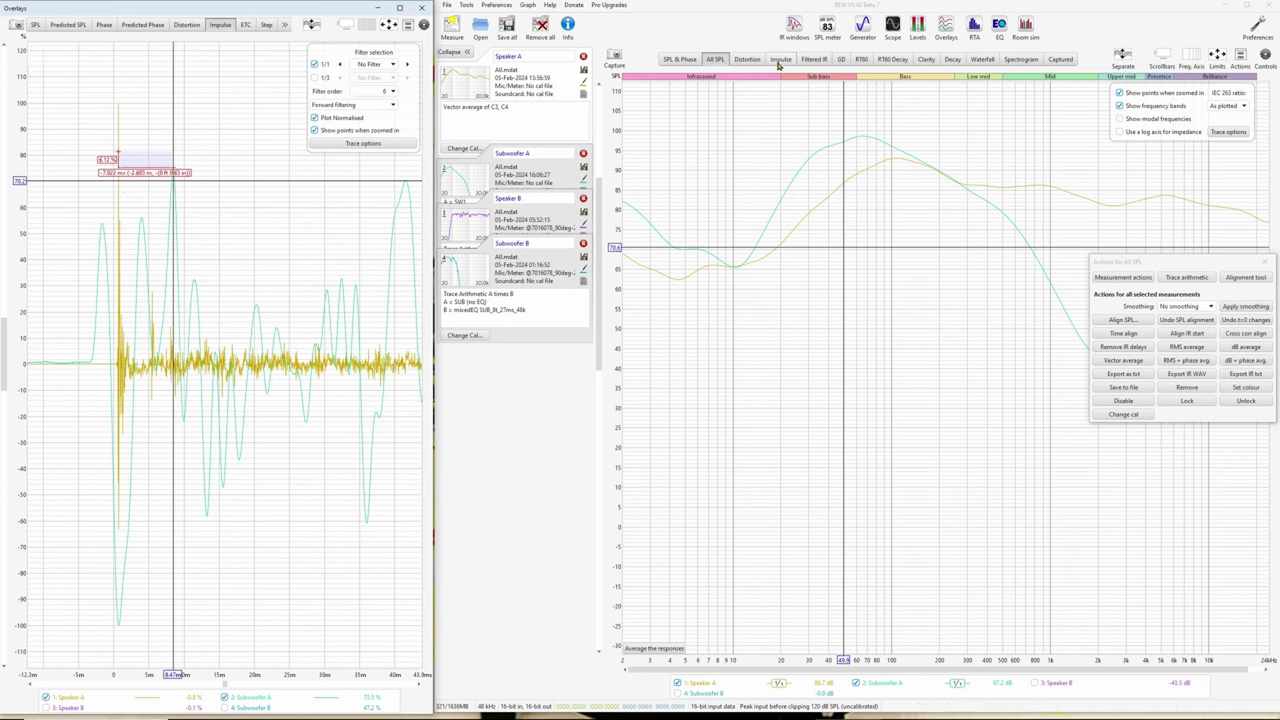
click(543, 176)
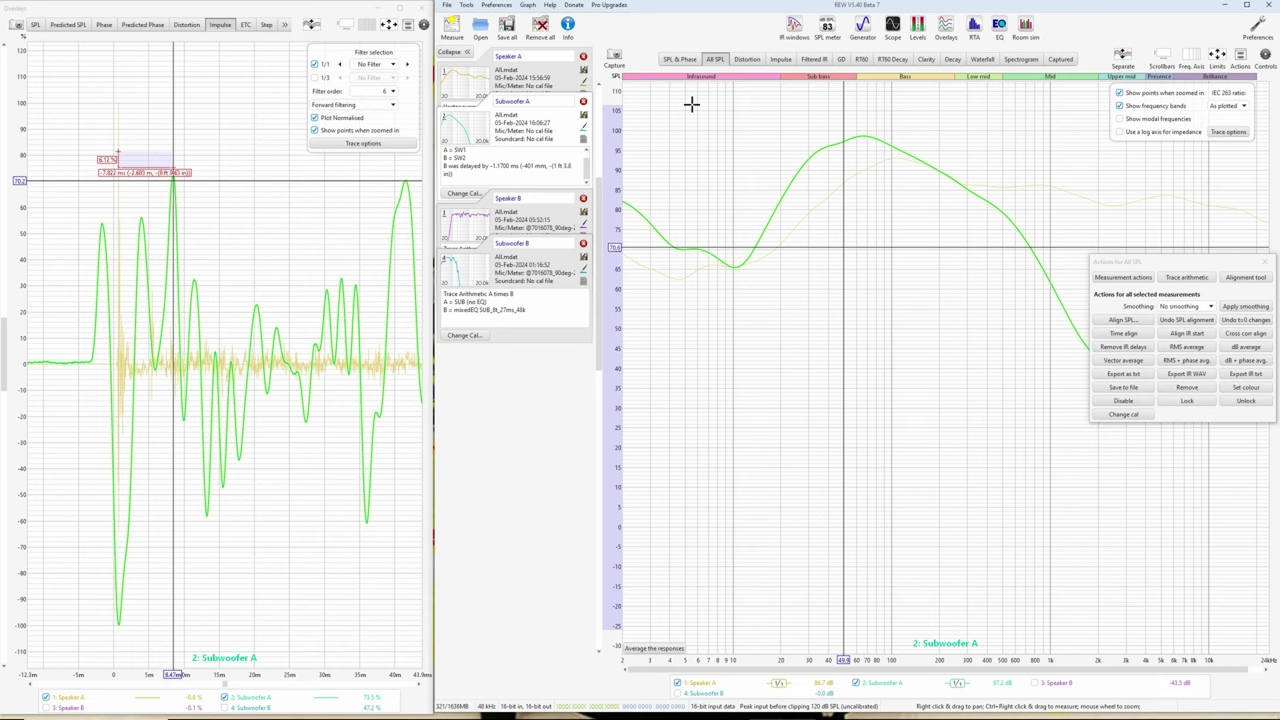
click(786, 59)
click(772, 59)
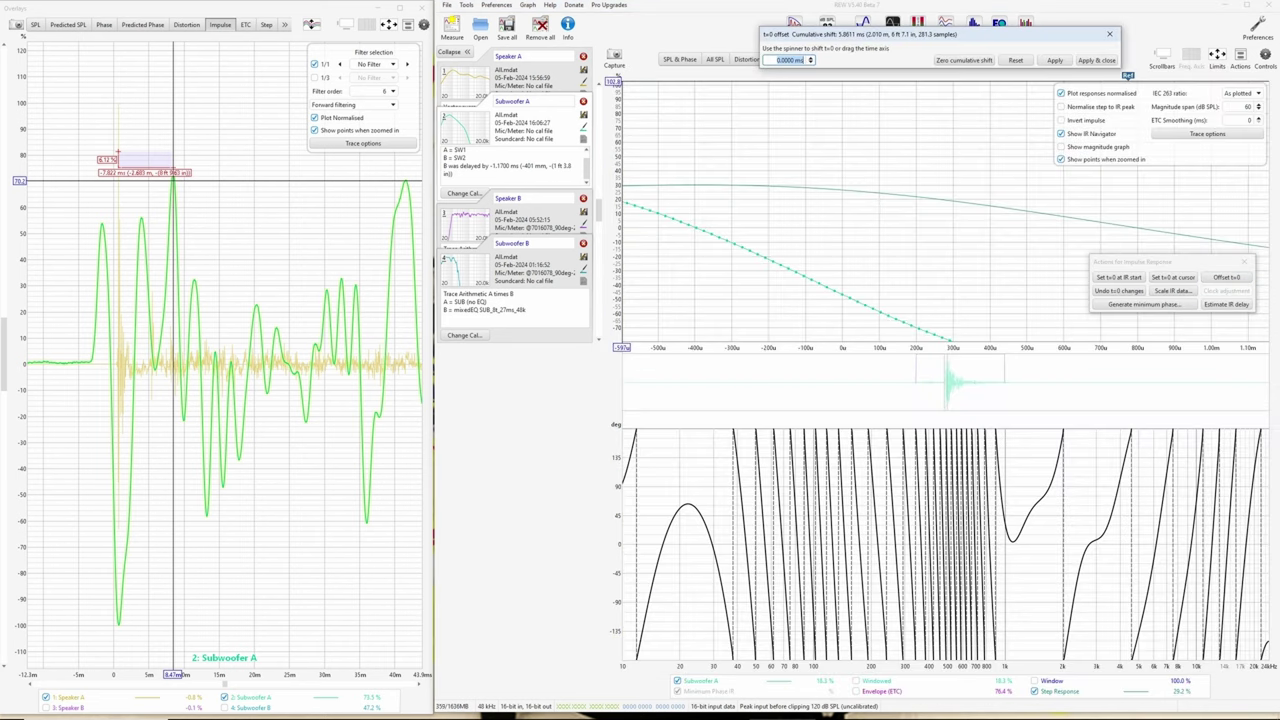
text(1)
text(.822)
key(Return)
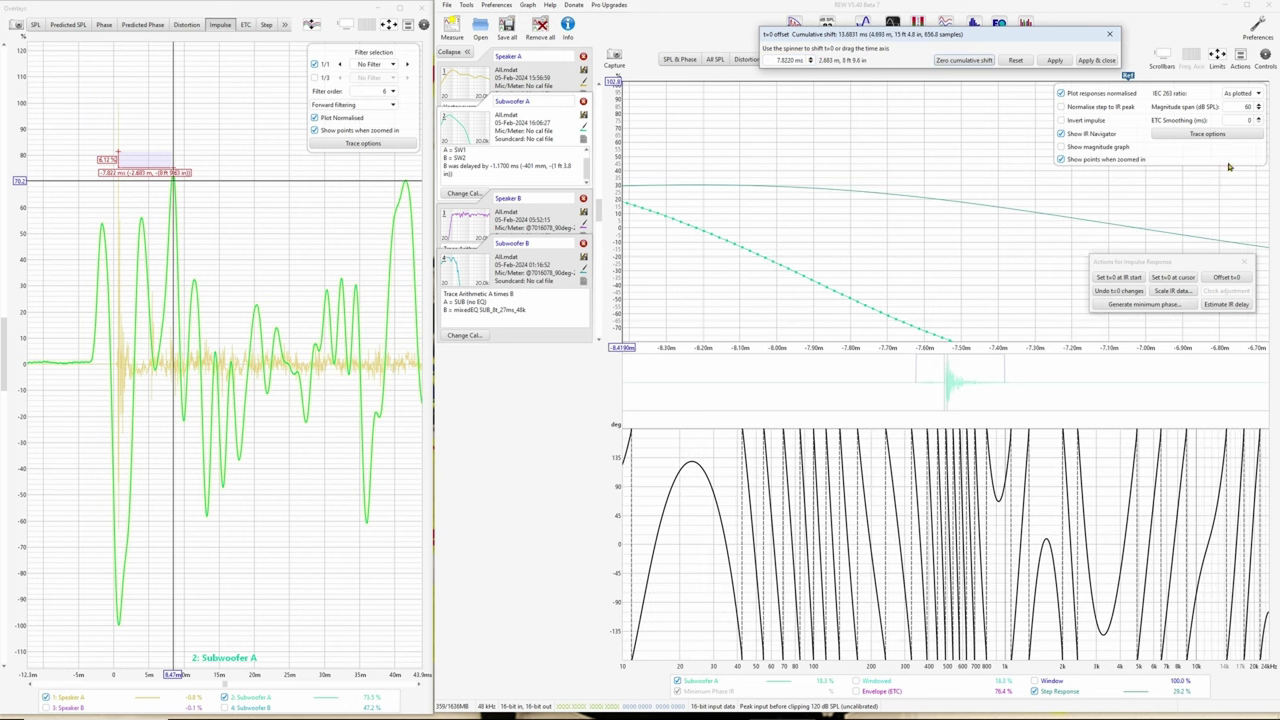
click(1055, 61)
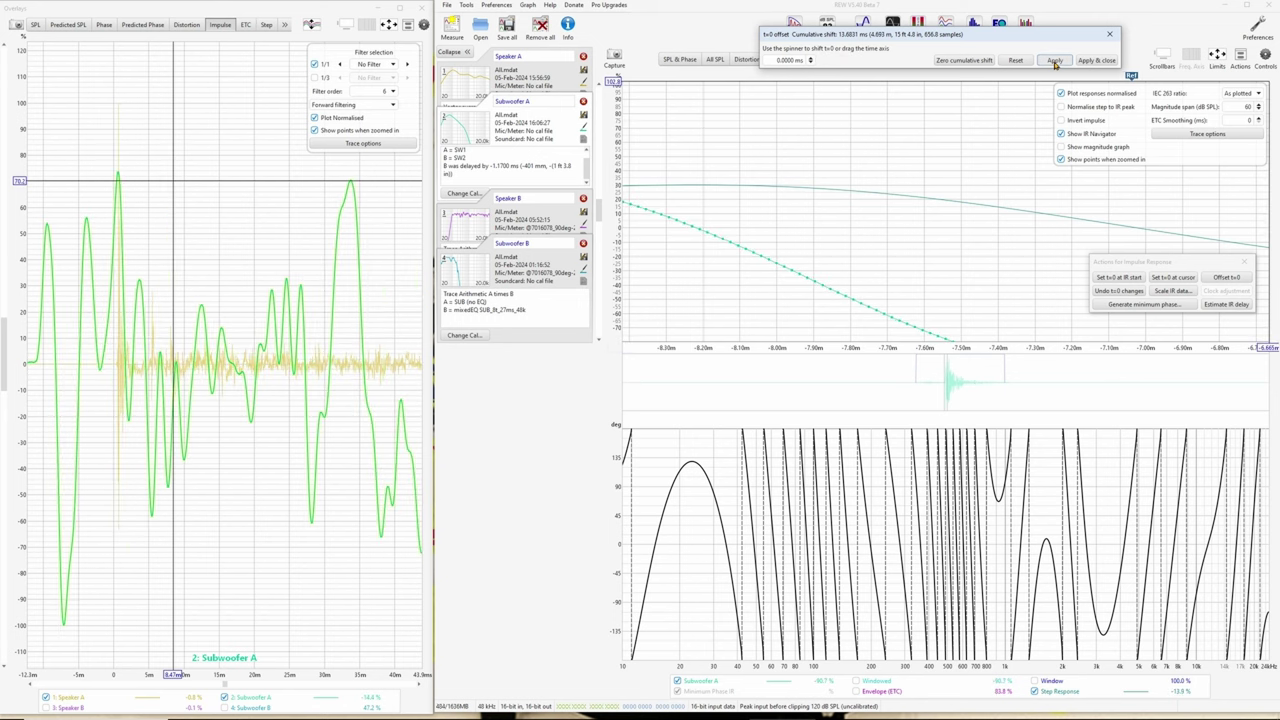
- Check the shifted impulse peak against Speaker A, and measure the gap between the two group delay traces at high frequencies
click(117, 181)
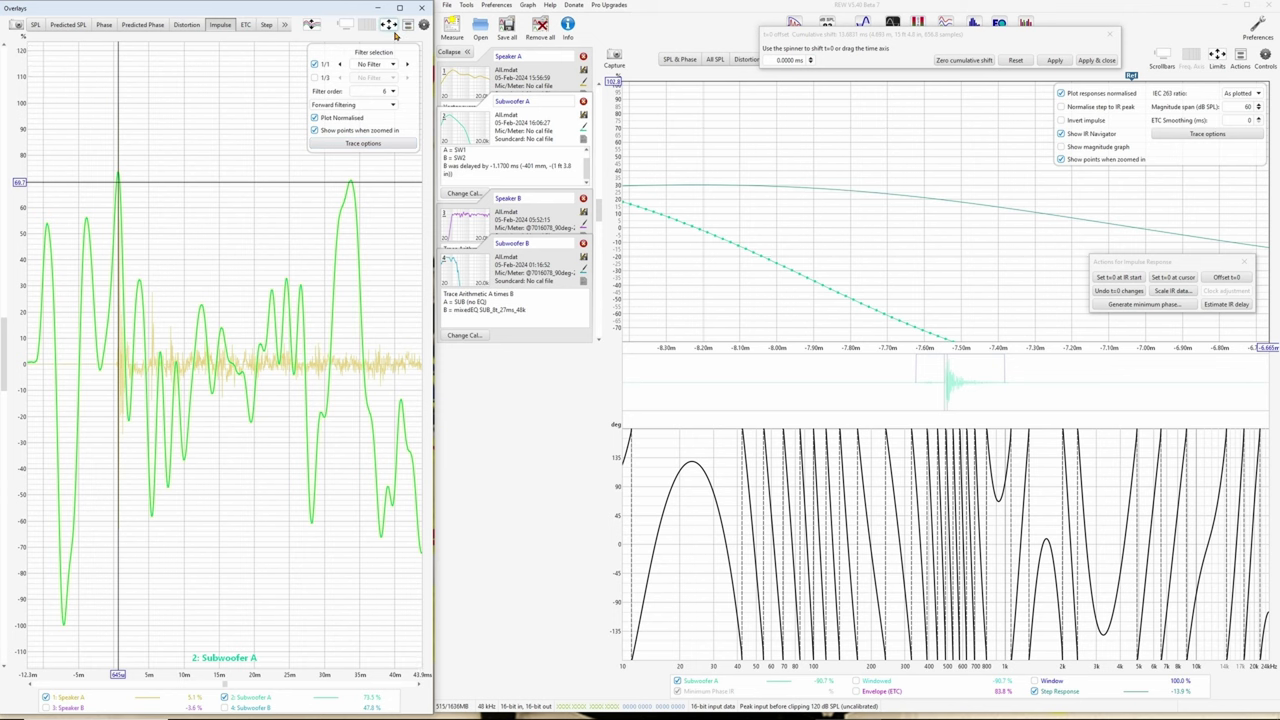
click(285, 24)
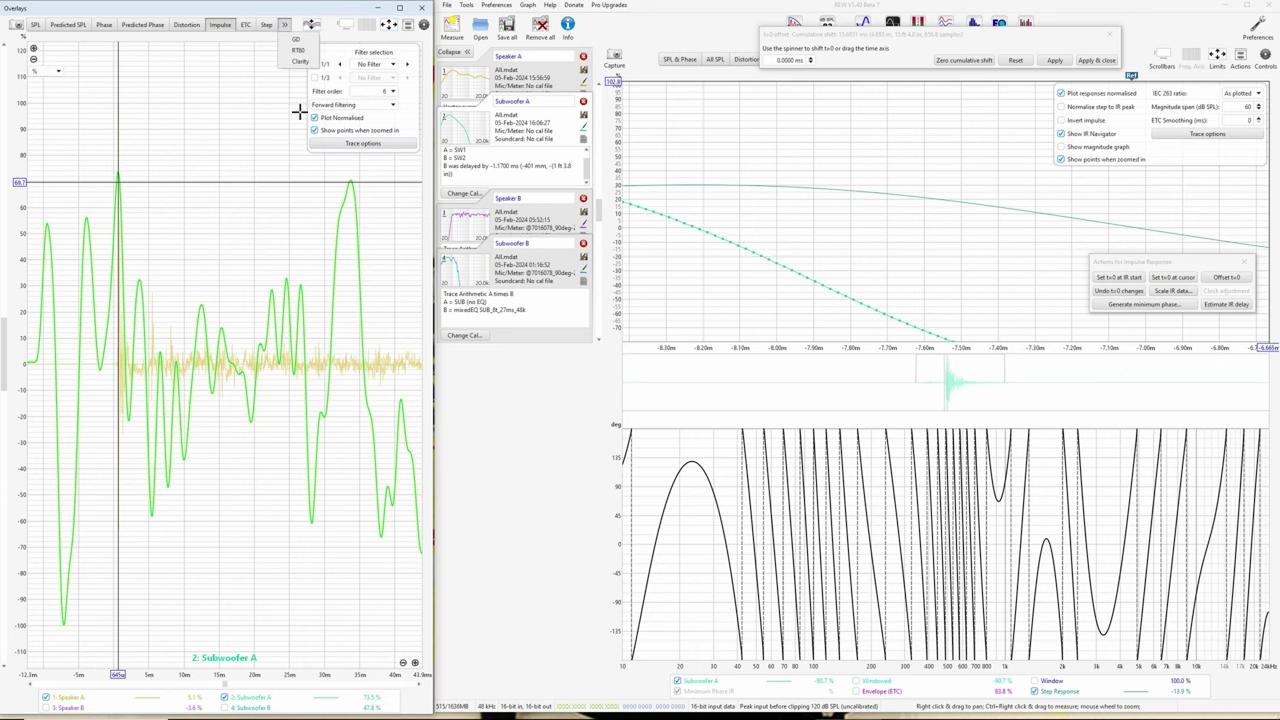
click(304, 39)
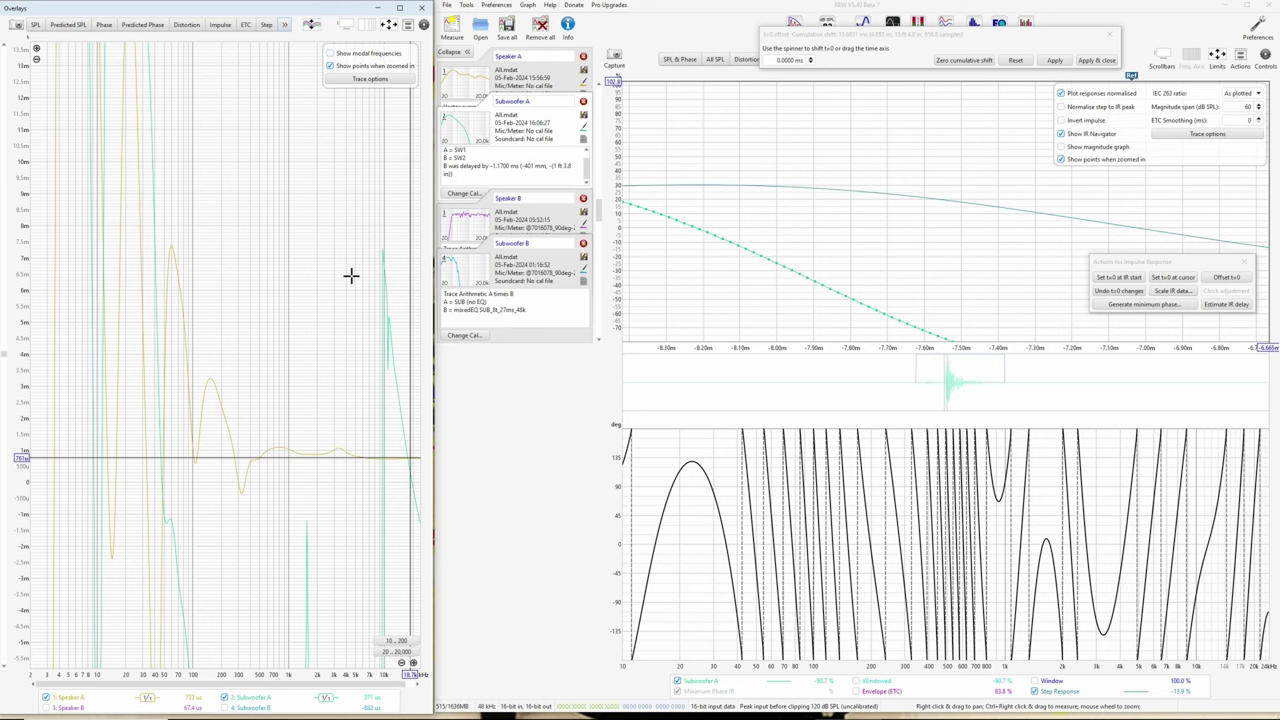
drag(351, 274, 254, 154)
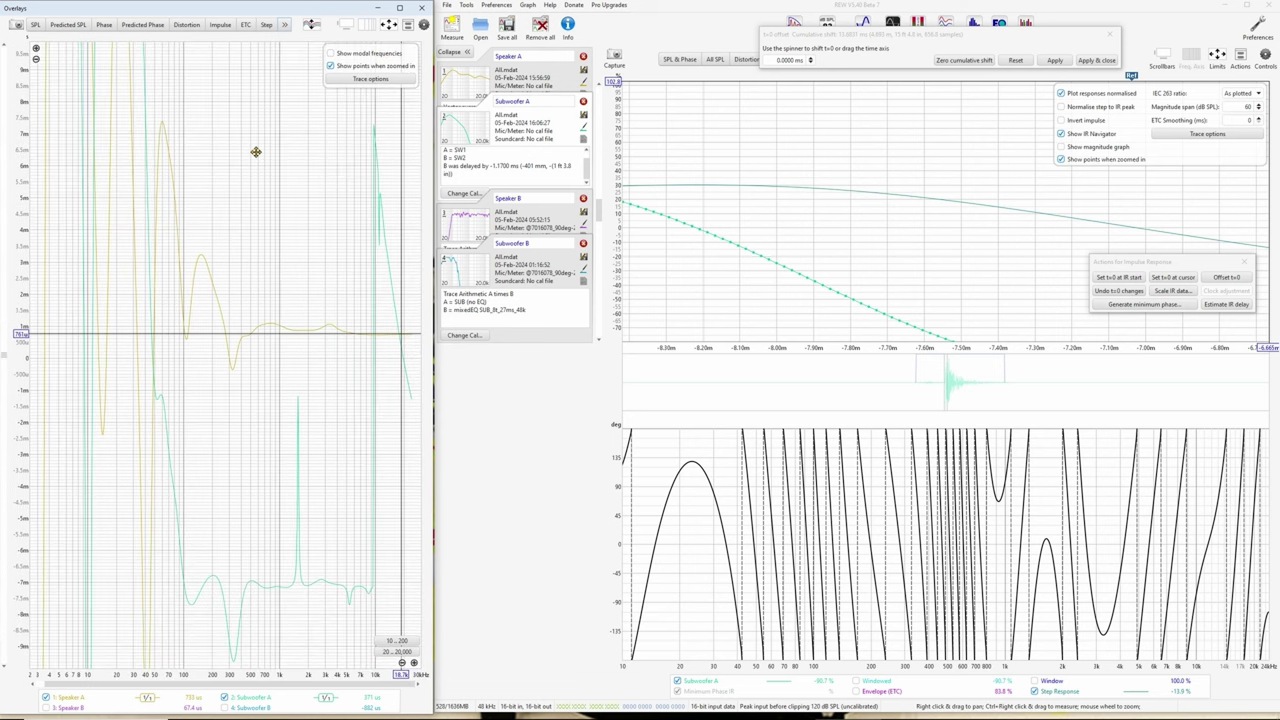
click(331, 583)
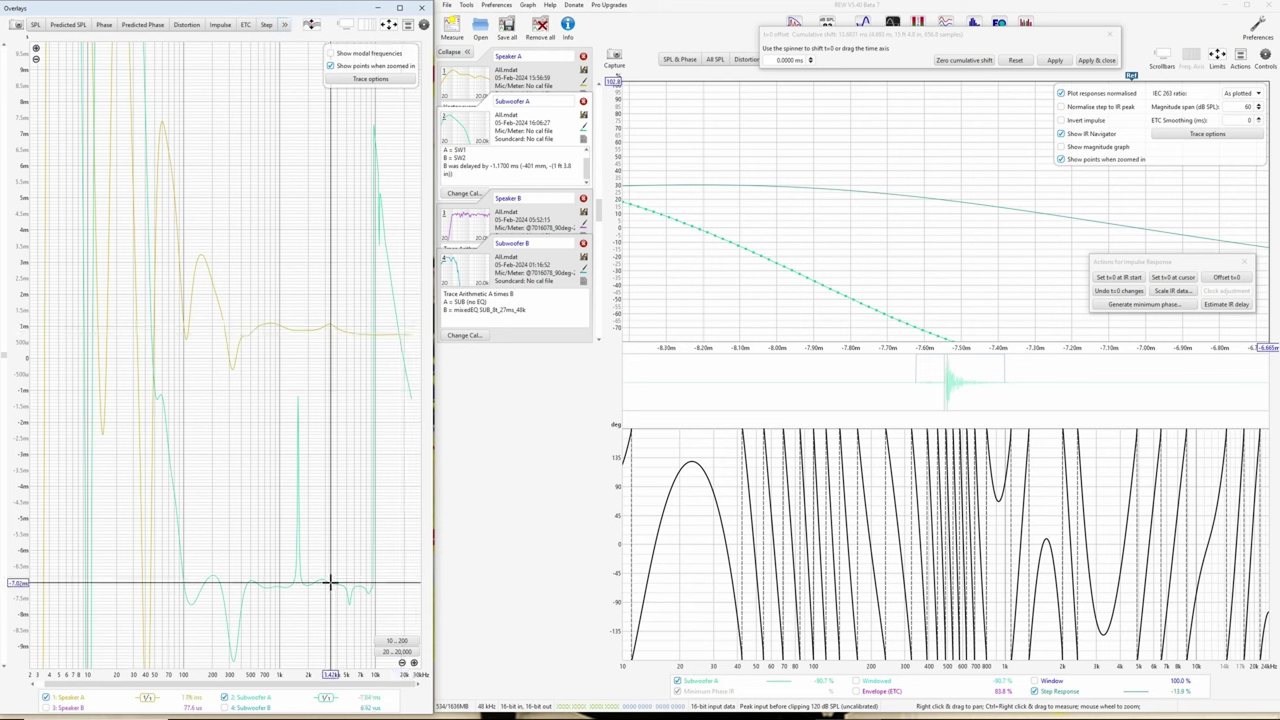
mouse_move(331, 583)
mouse_down()
mouse_move(351, 349)
mouse_move(375, 335)
mouse_up()
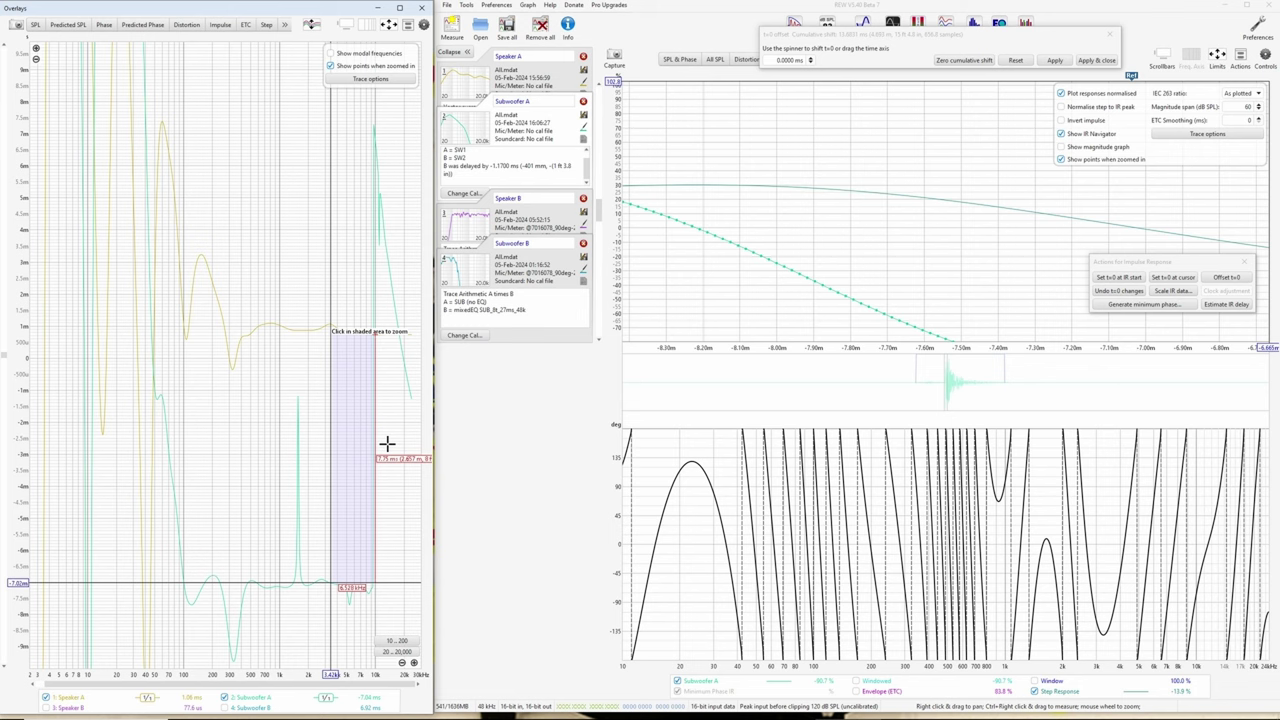
- Measure the time from Subwoofer A's deepest negative peak to Speaker A's impulse peak, and shift Subwoofer A's t=0 by -7.75 ms
click(222, 24)
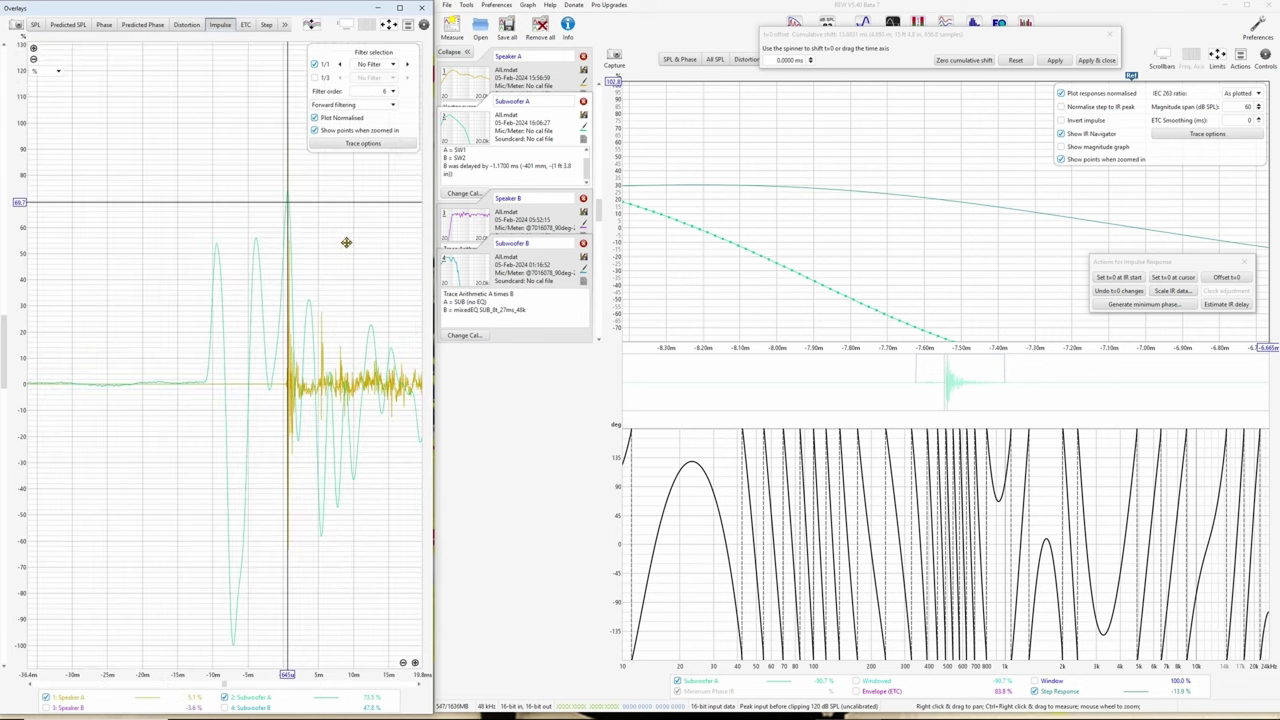
mouse_move(287, 194)
mouse_down()
mouse_move(223, 194)
mouse_move(233, 190)
mouse_move(232, 650)
mouse_up()
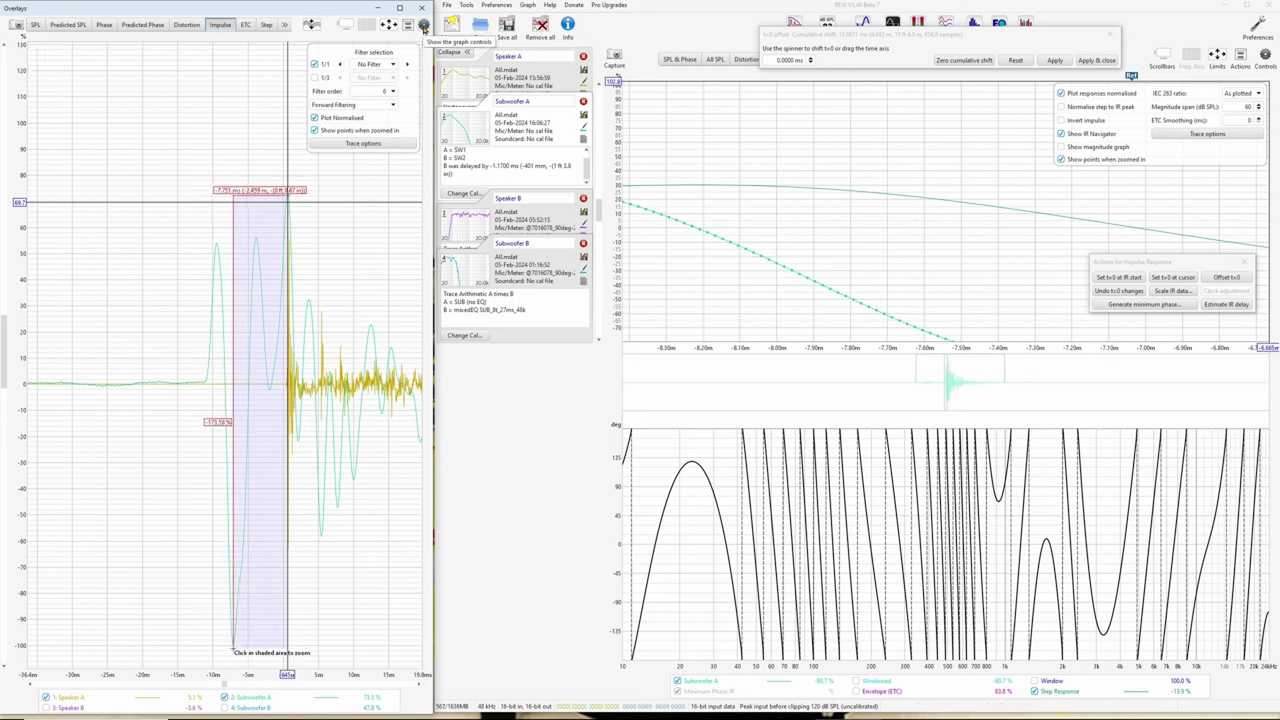
click(770, 58)
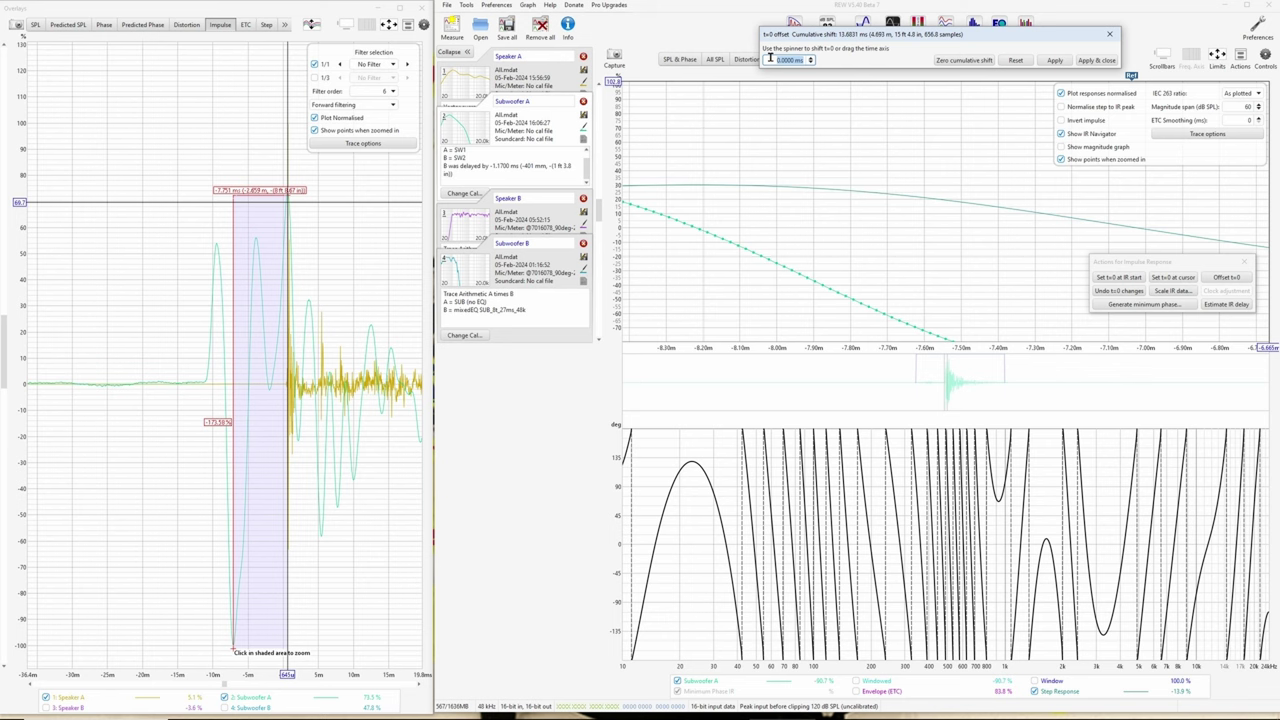
key(BackSpace)
text(-7.75)
key(Return)
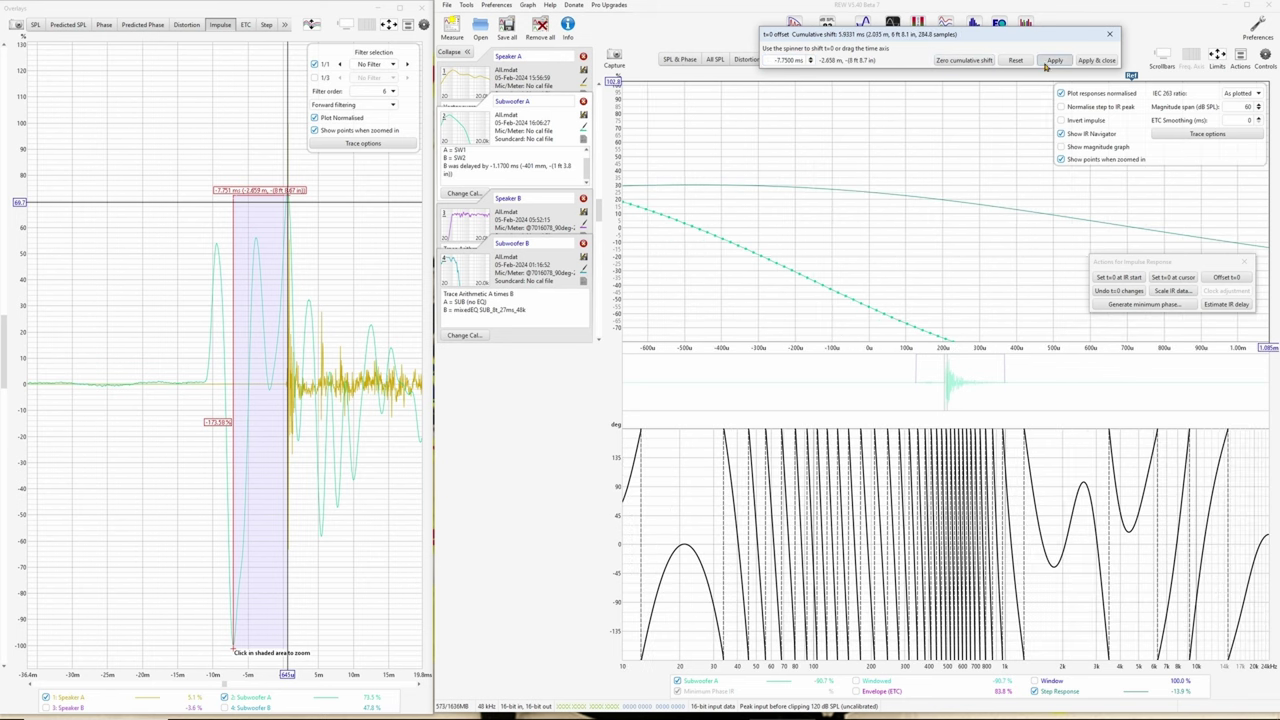
click(87, 203)
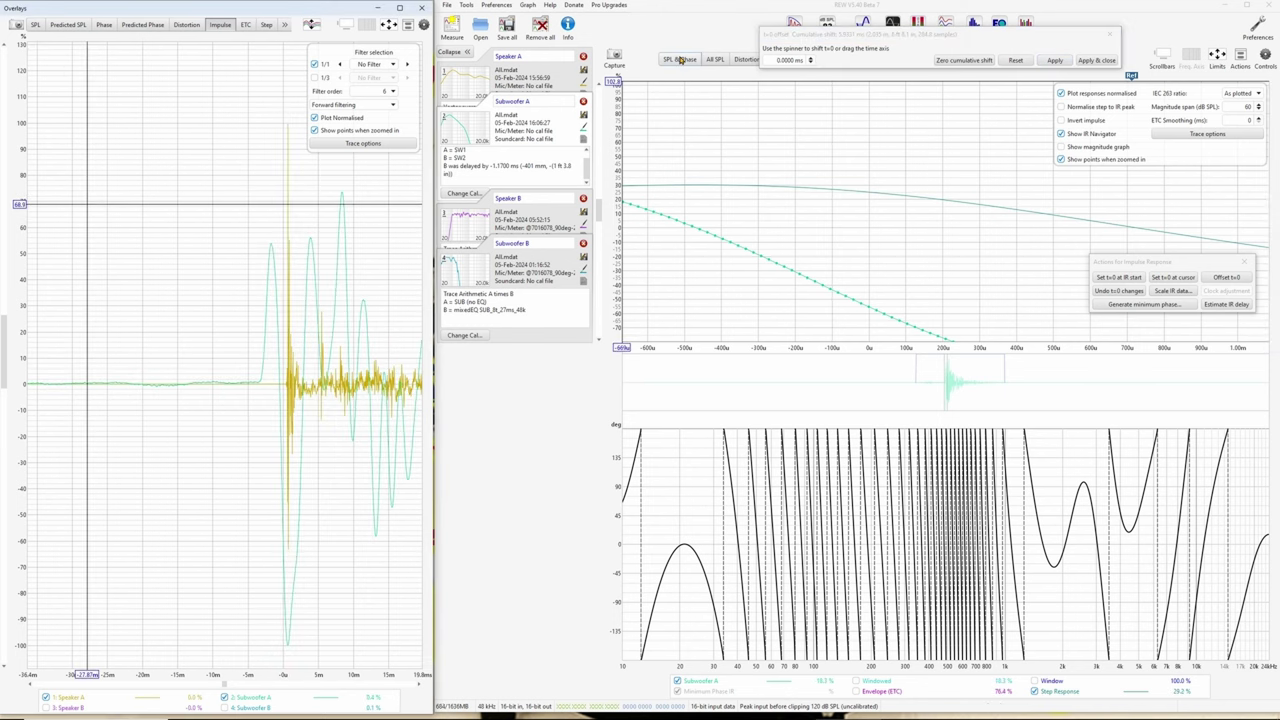
- Cross-correlation align Speaker A and Subwoofer A, and check Subwoofer A's negative impulse peak against Speaker A's peak
click(715, 59)
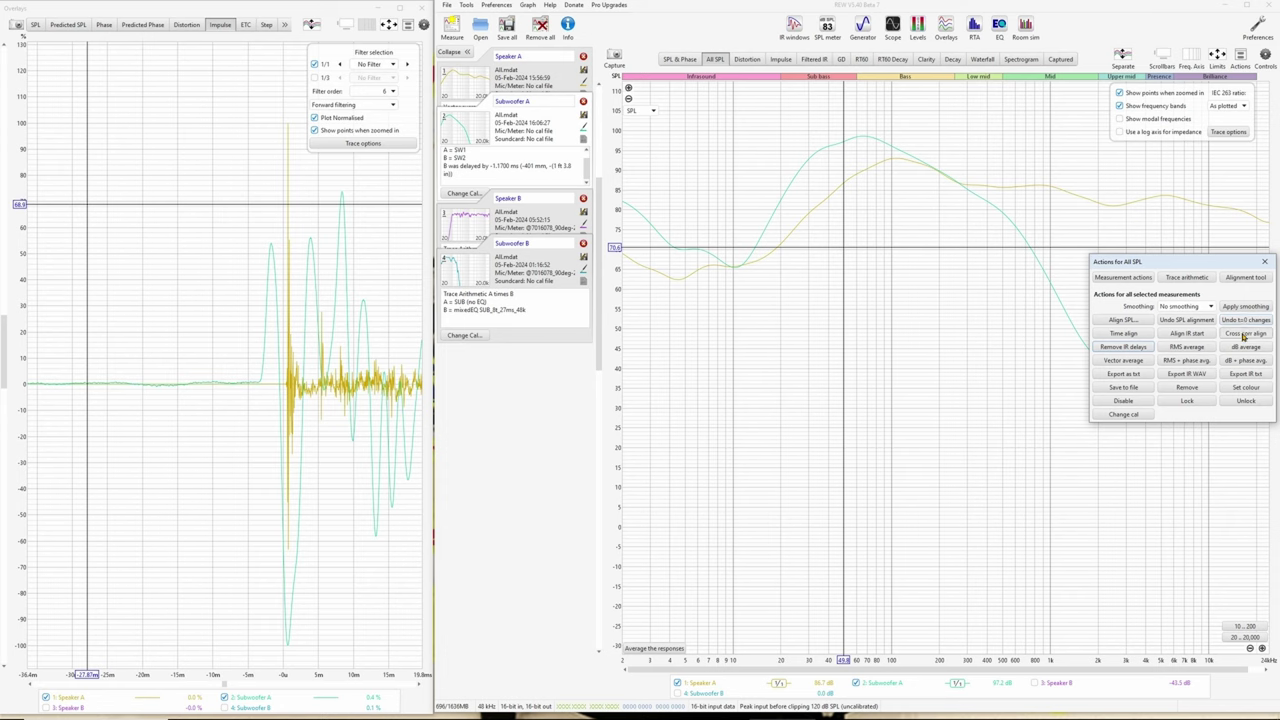
click(1244, 335)
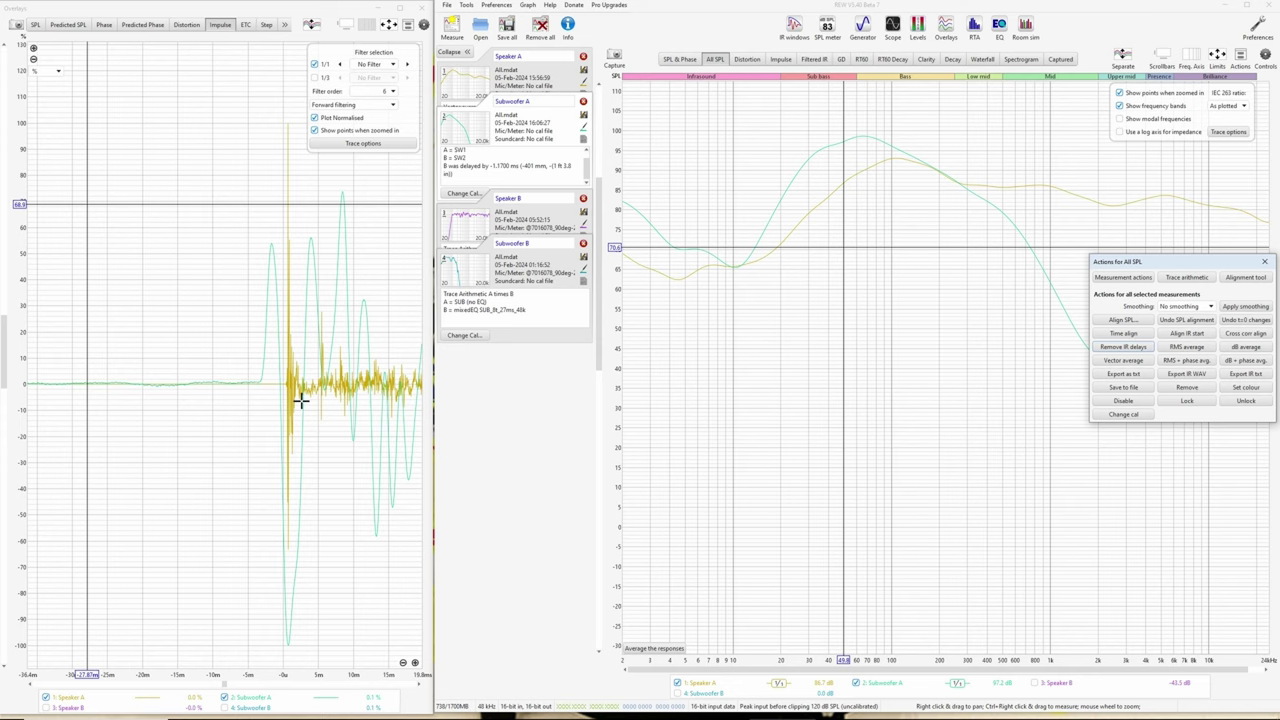
click(287, 645)
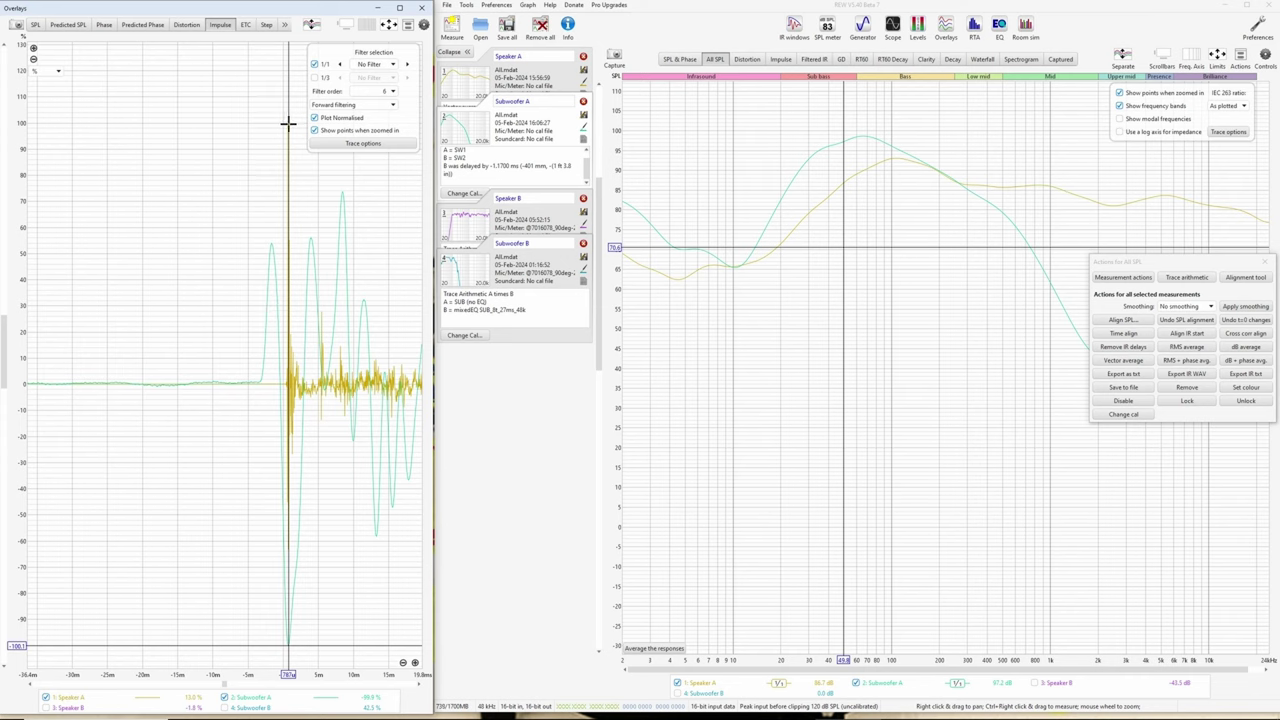
click(286, 645)
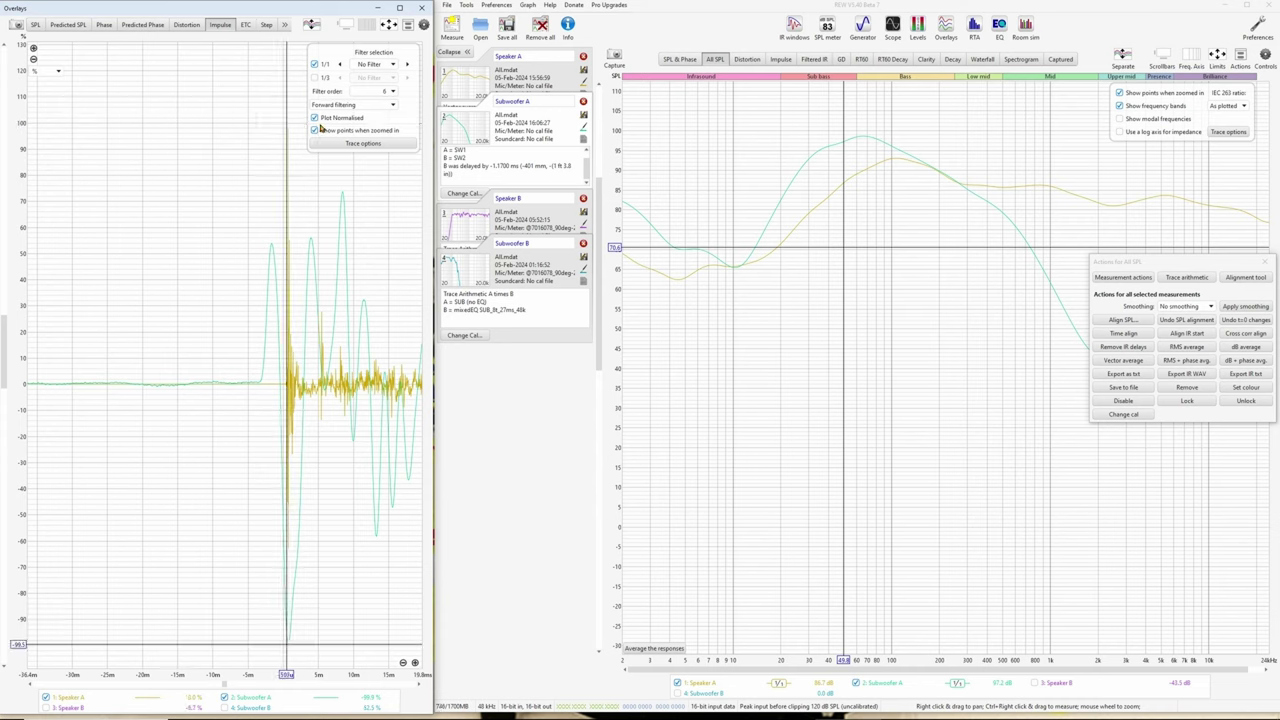
- Show the phase overlay from 10 to 200 Hz and compare the Speaker A and Subwoofer A traces
click(104, 25)
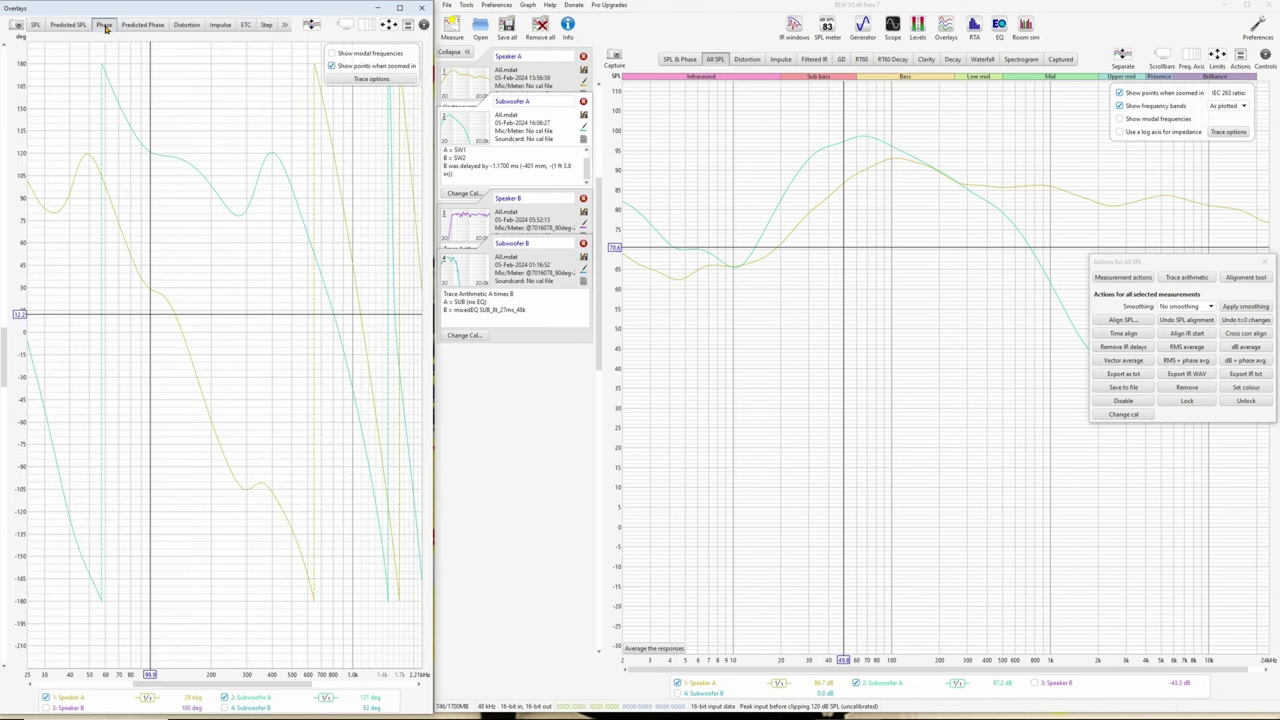
click(392, 641)
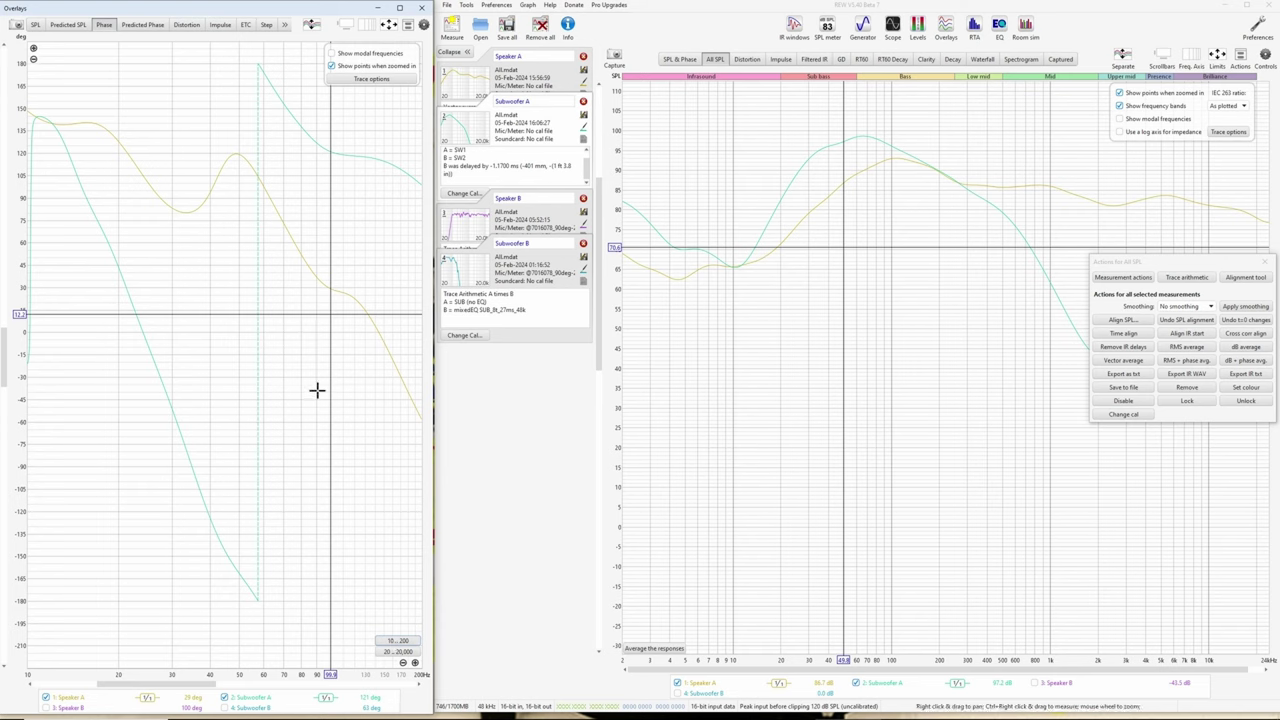
mouse_move(66, 697)
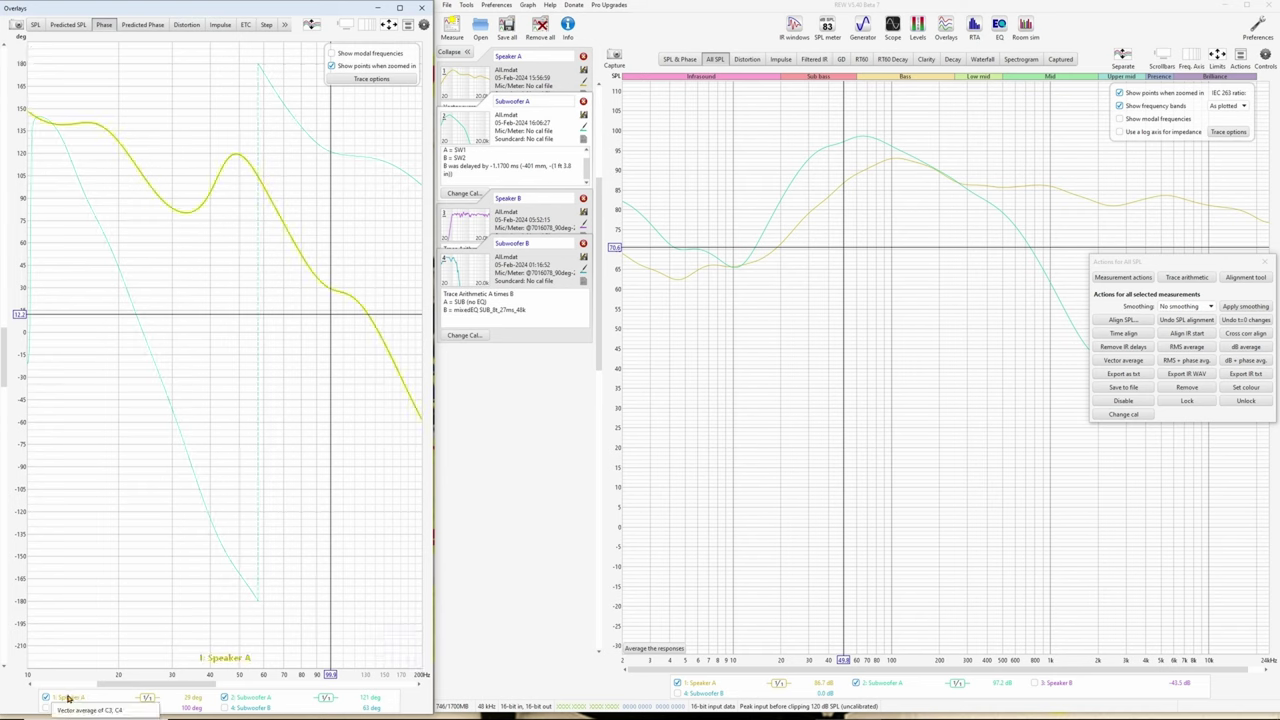
mouse_move(237, 703)
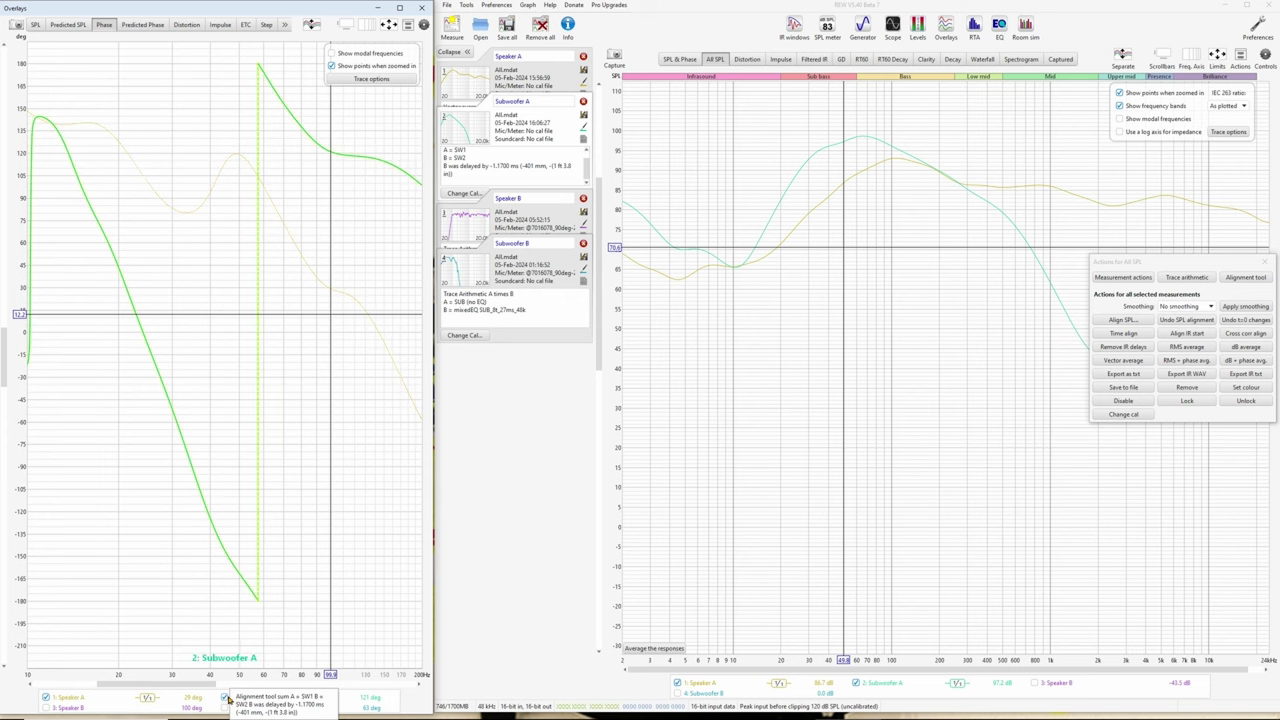
- Invert Subwoofer A's polarity, toggling it several times to compare its phase trace with Speaker A's
click(675, 60)
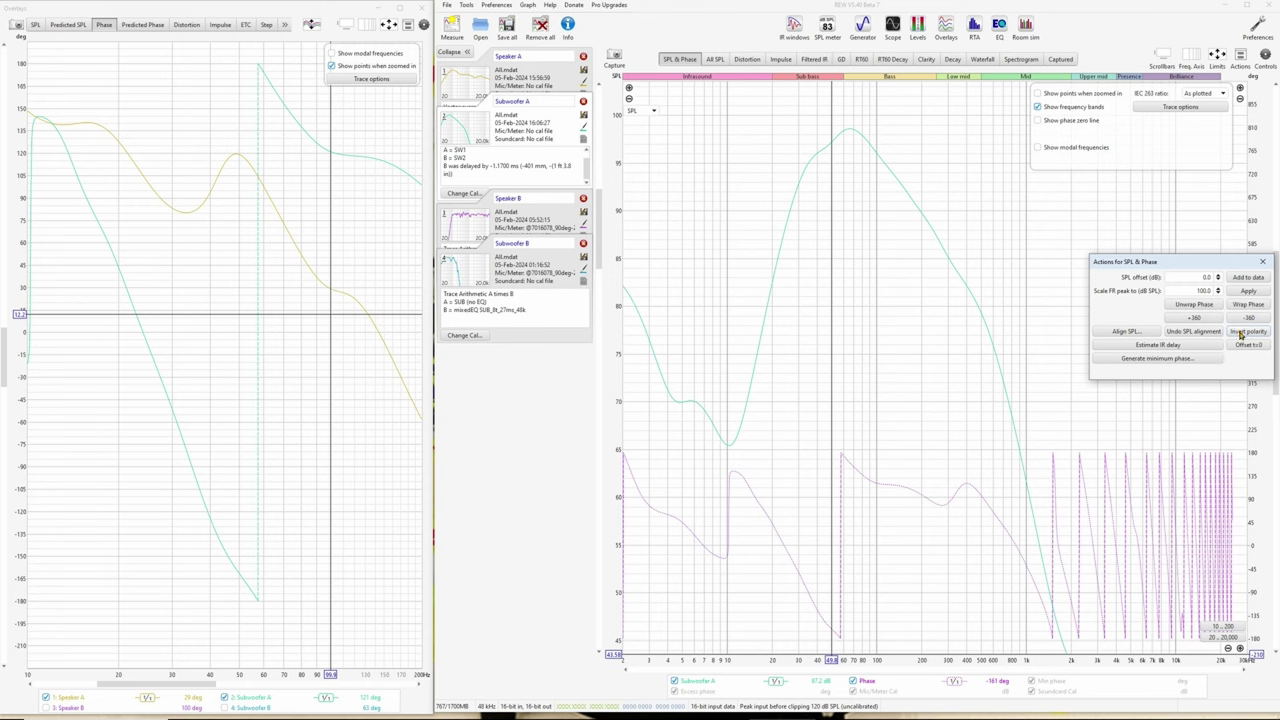
click(1243, 333)
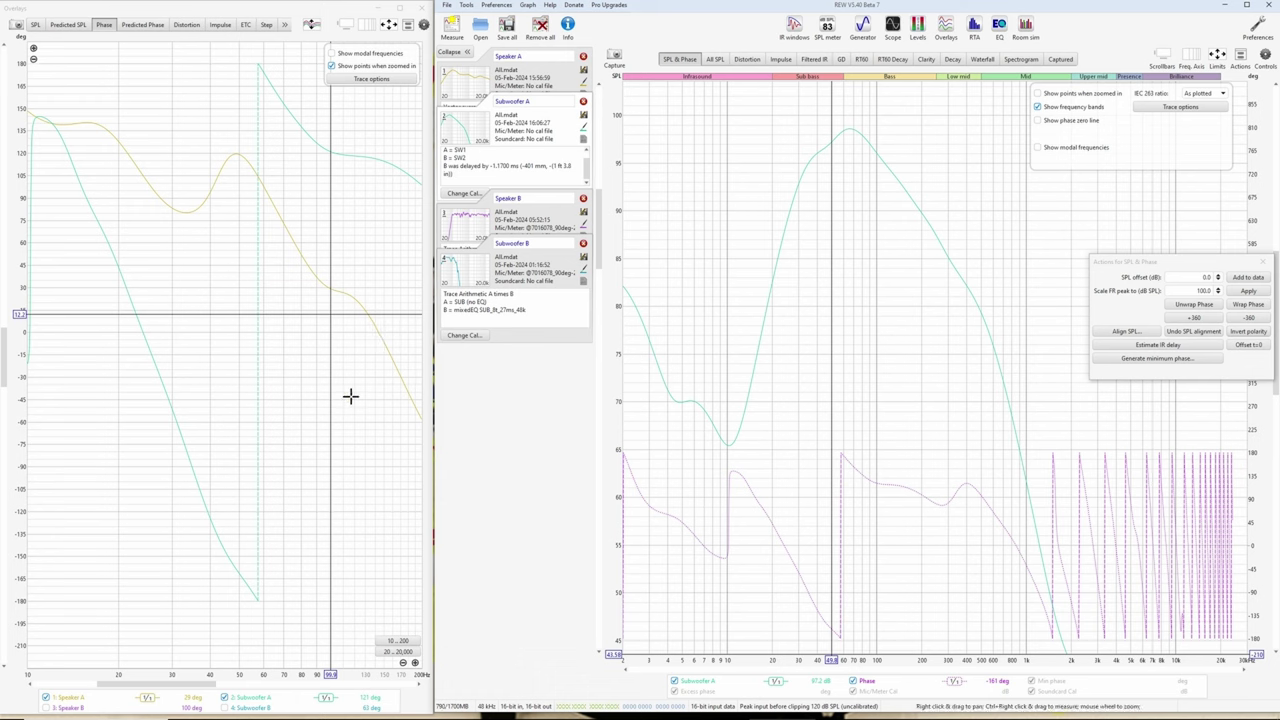
click(1248, 336)
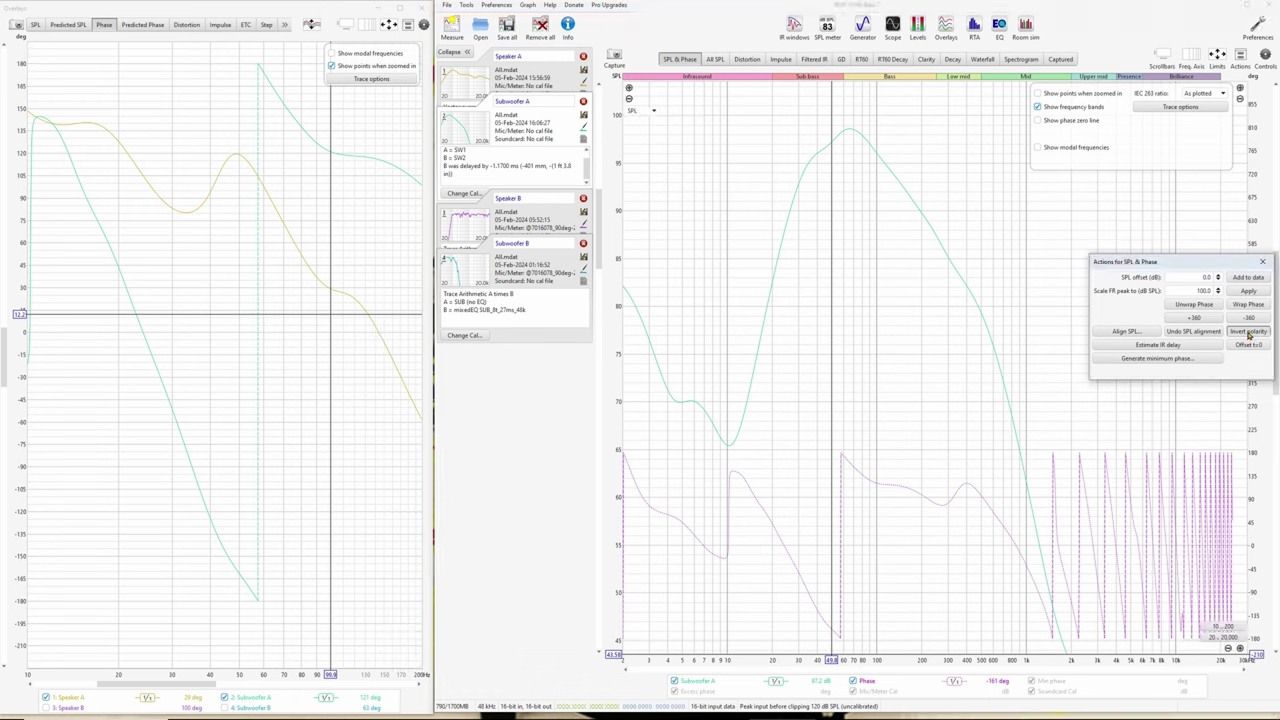
click(1248, 334)
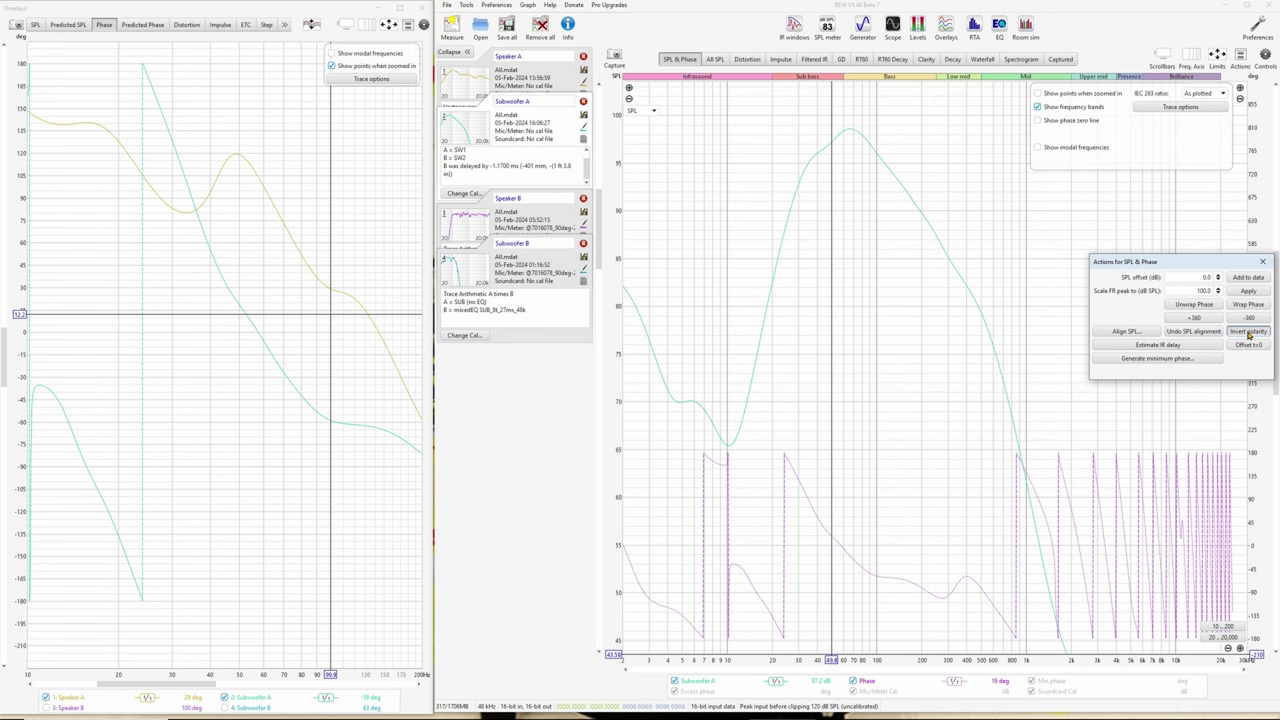
click(1248, 334)
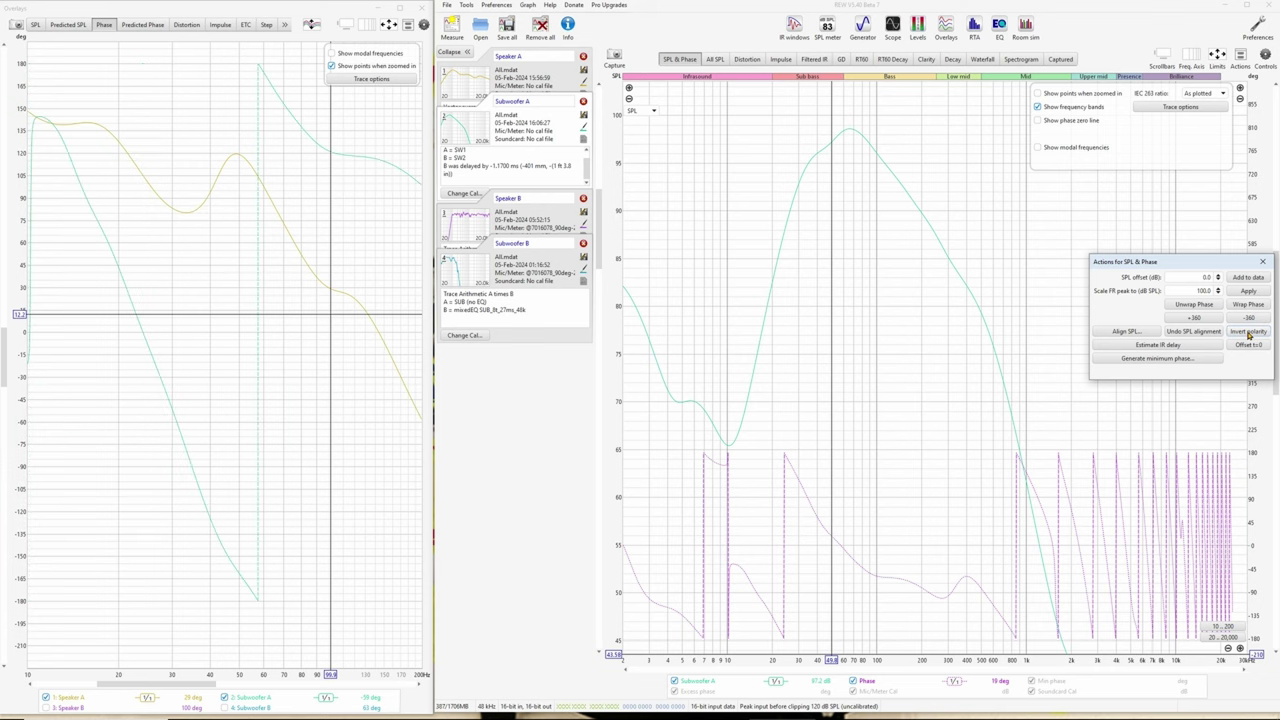
click(1248, 334)
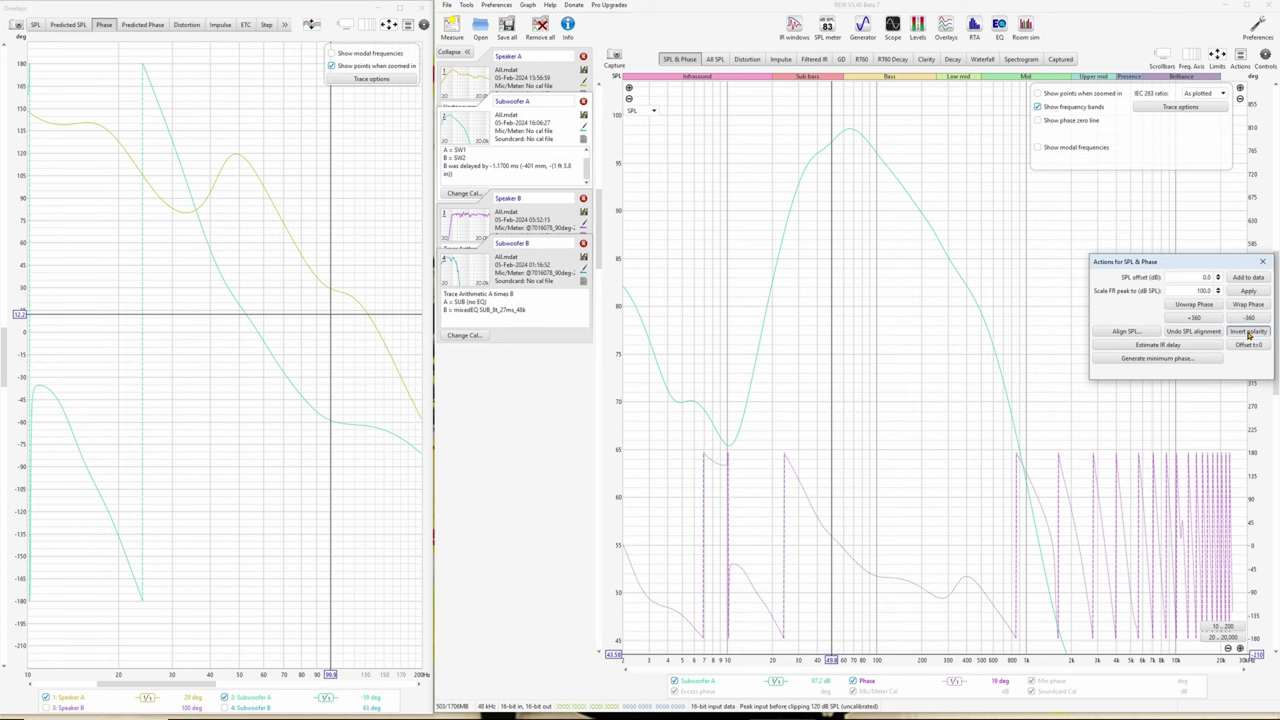
click(1248, 334)
click(1248, 334)
drag(251, 294, 140, 289)
drag(139, 289, 155, 291)
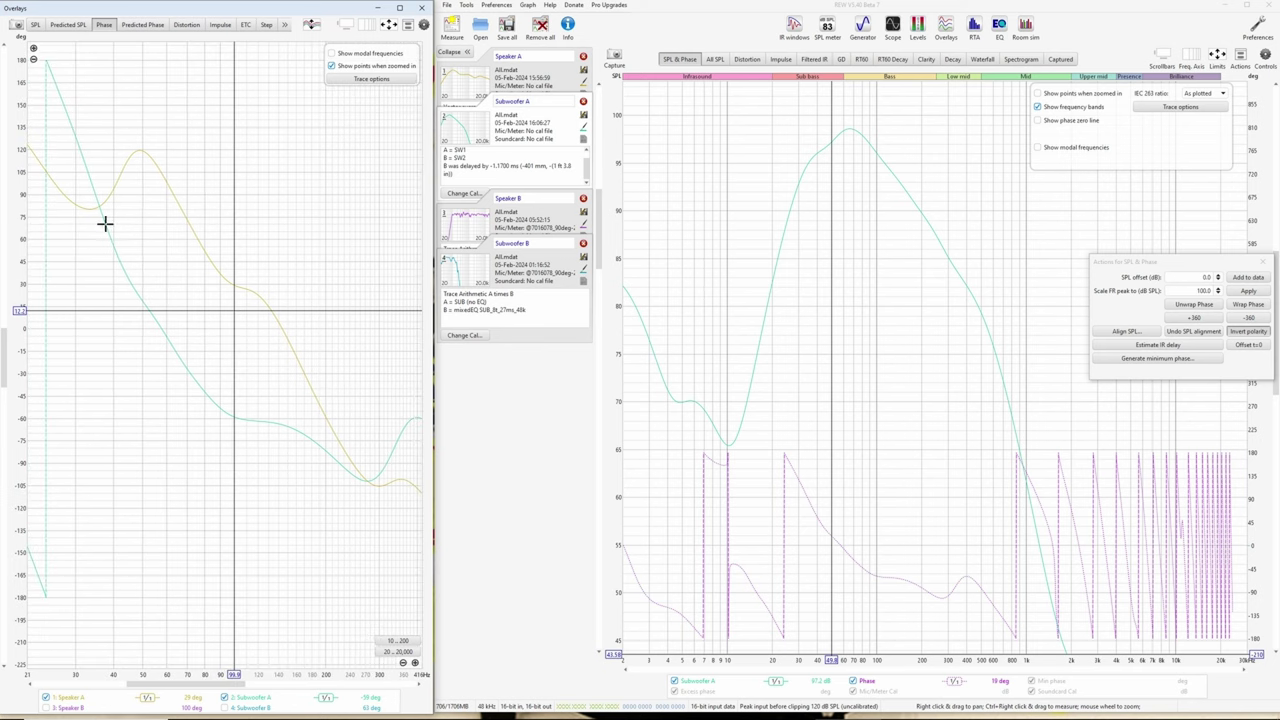
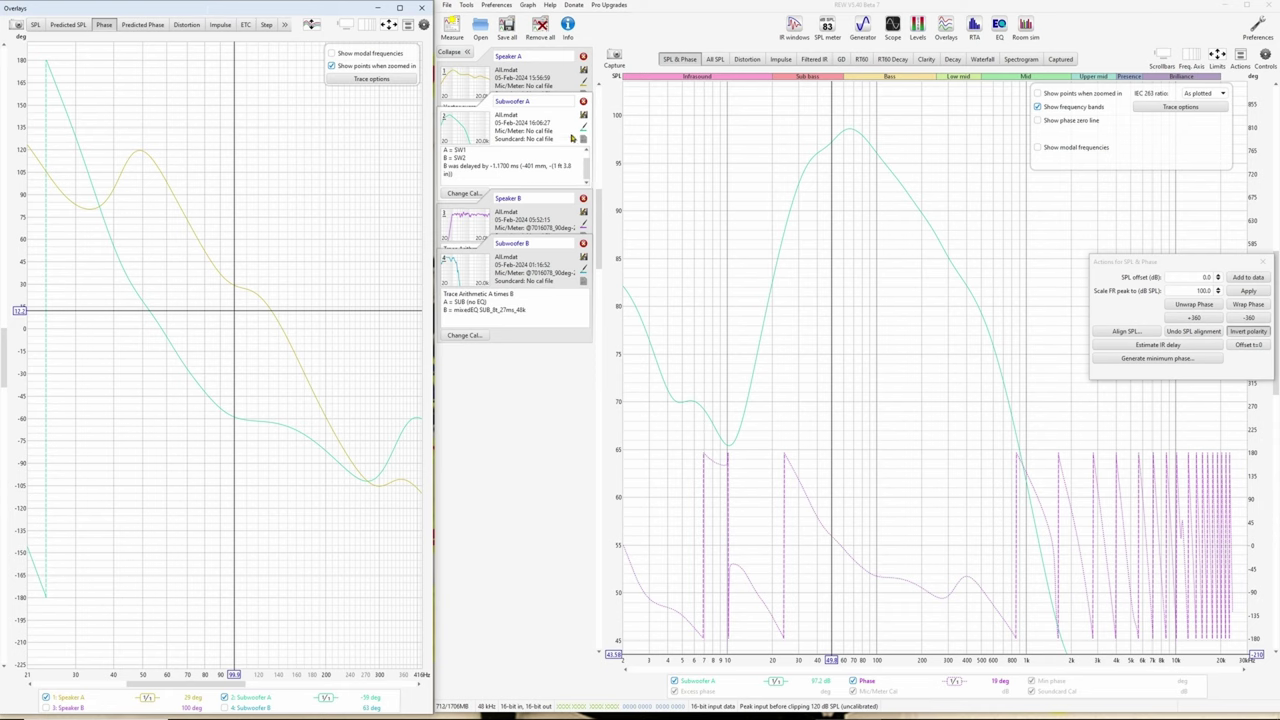
- Remove the Speaker A and Subwoofer A measurements, and show Speaker B and Subwoofer B in the All SPL graph fitted to data
click(583, 56)
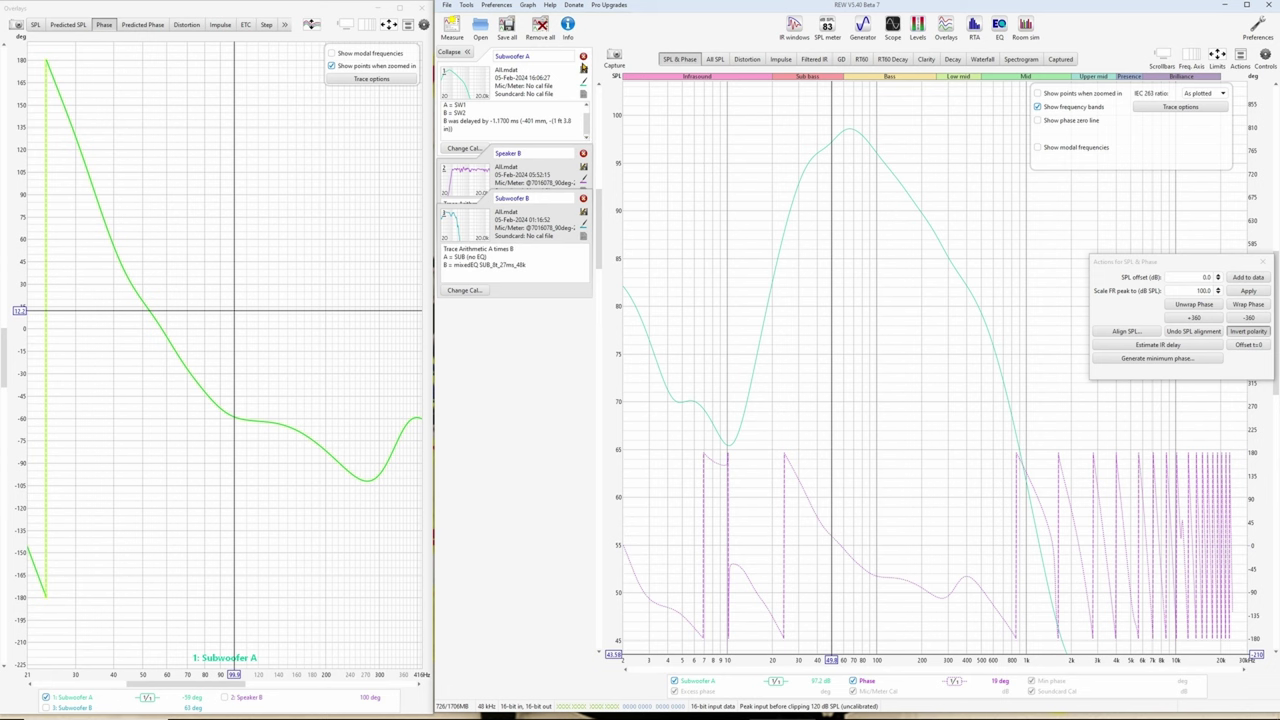
click(583, 57)
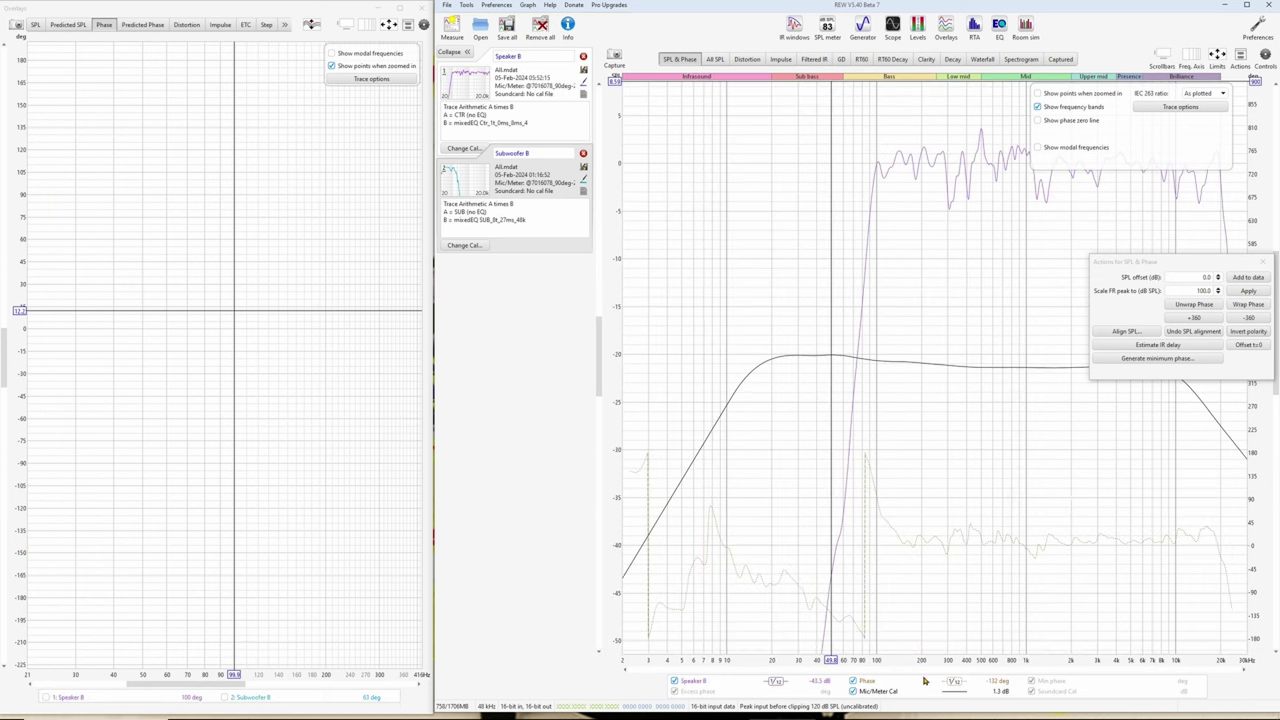
click(715, 59)
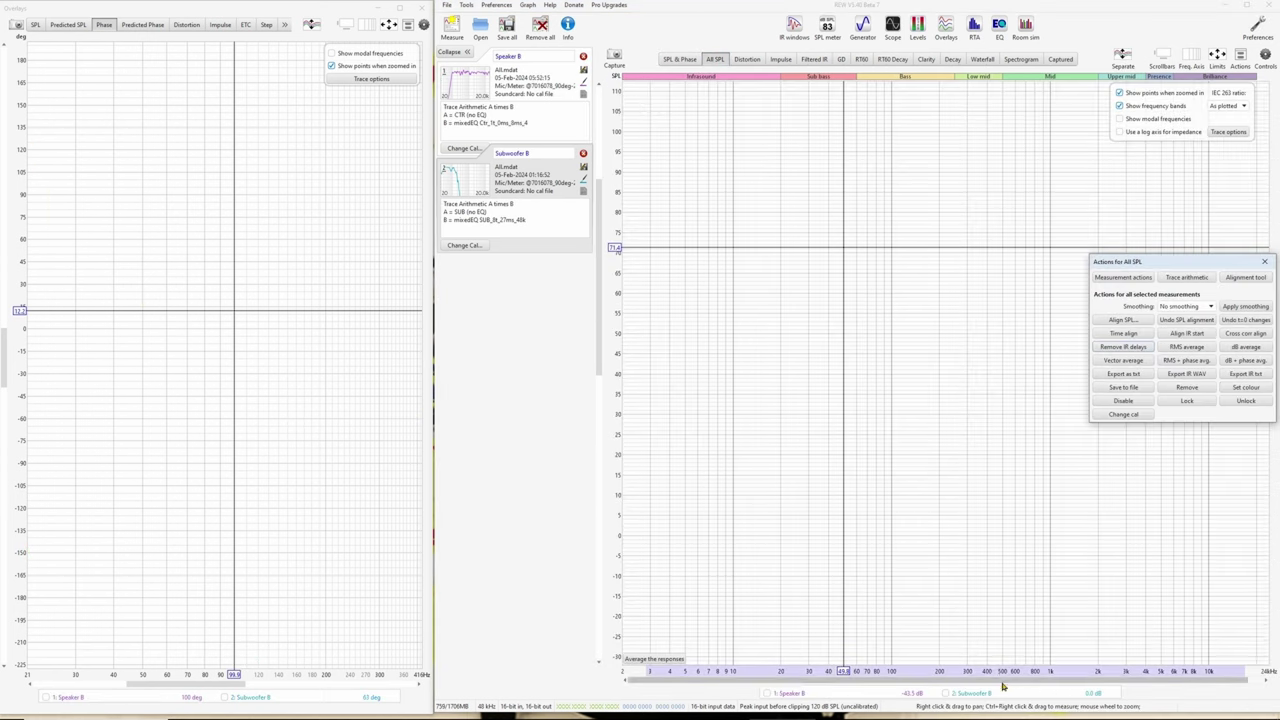
right_click(1010, 692)
click(1033, 637)
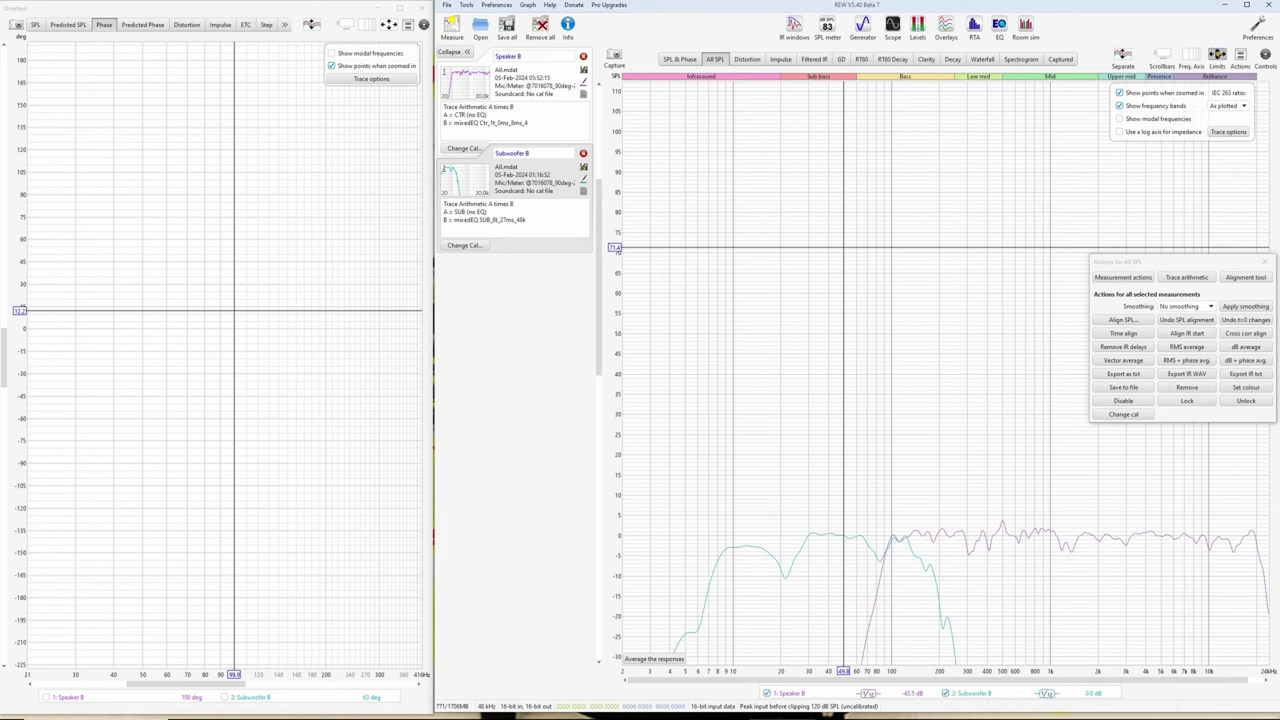
click(1217, 56)
click(1022, 408)
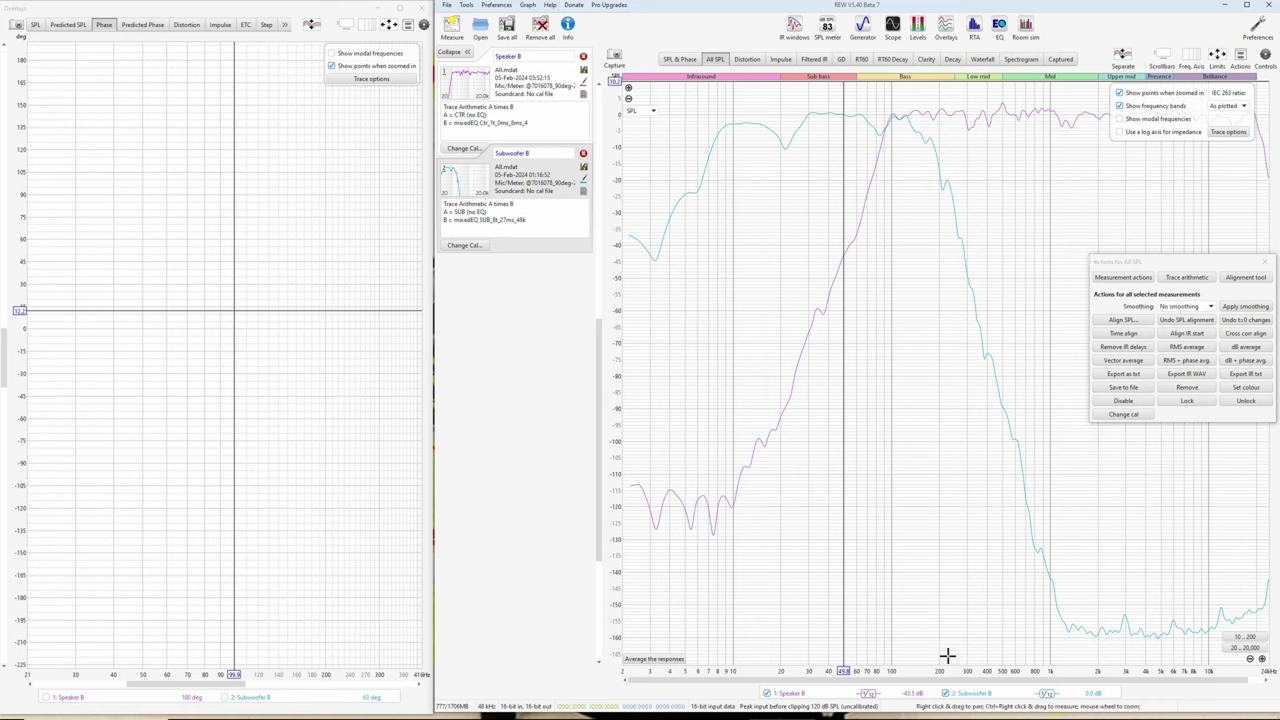
click(965, 694)
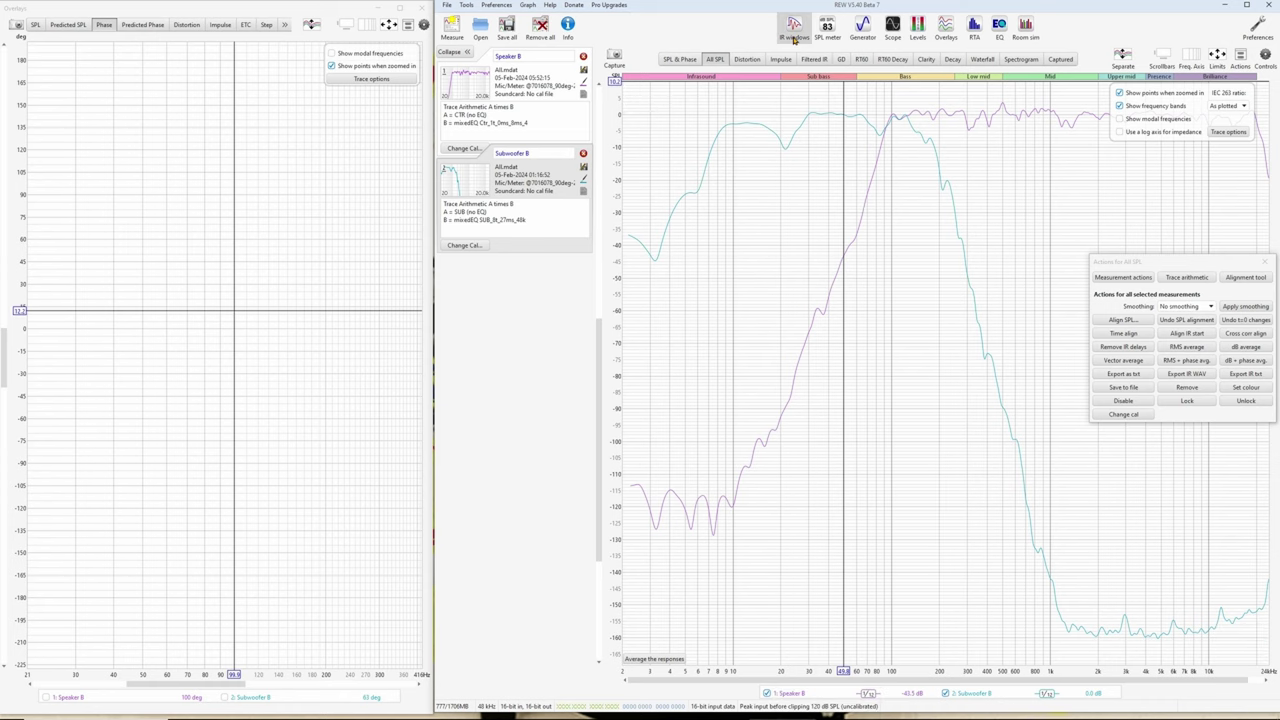
- Show the impulse overlay with the Speaker B and Subwoofer B traces both displayed
click(945, 28)
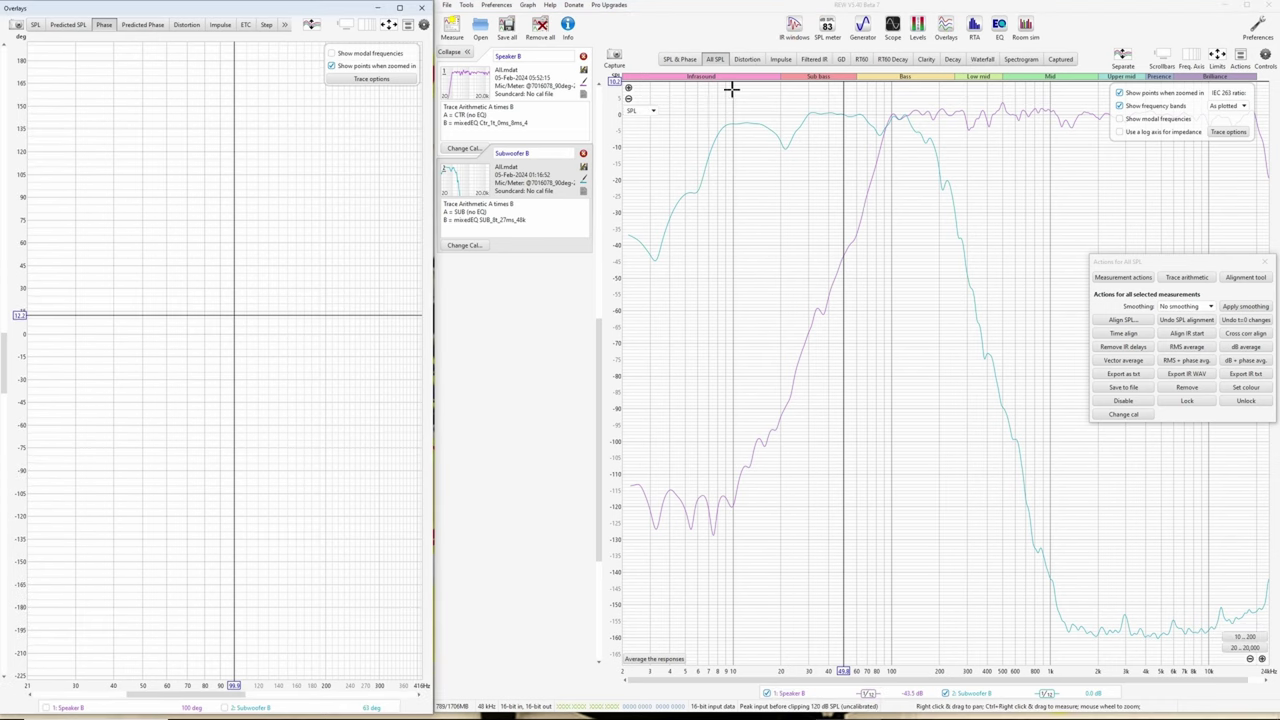
click(221, 25)
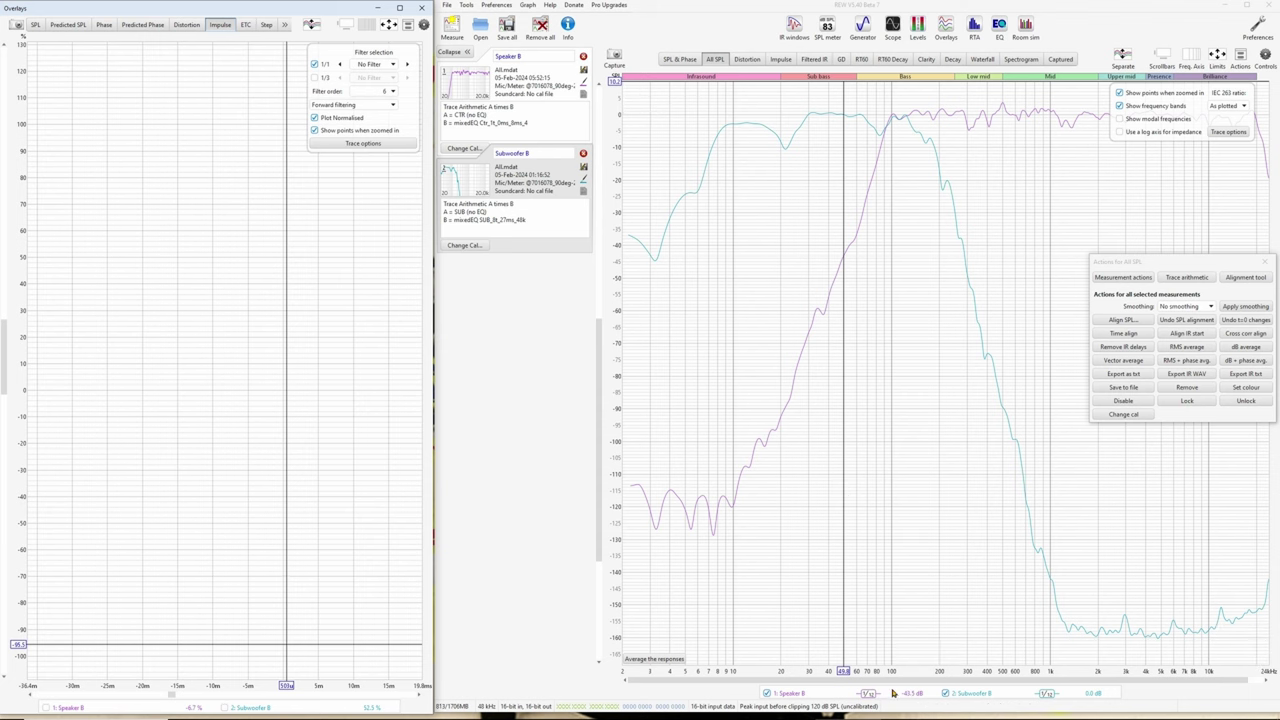
right_click(893, 693)
click(955, 629)
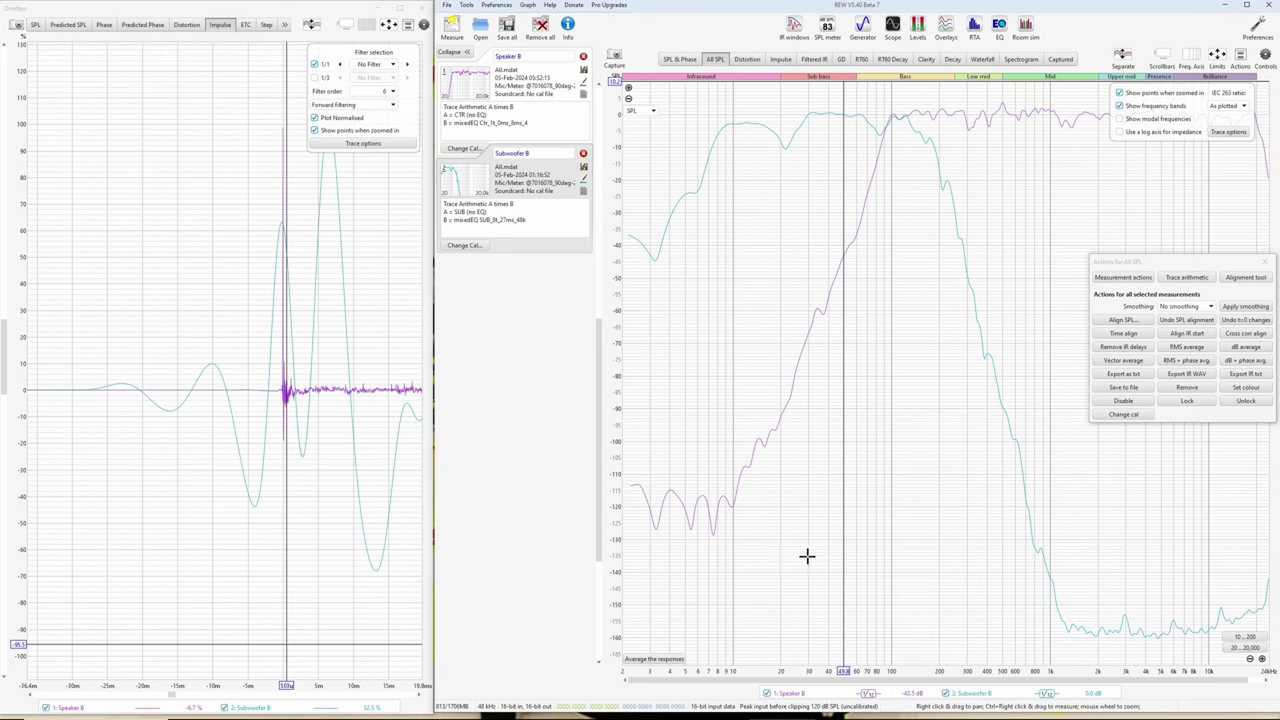
- Examine Subwoofer B's impulse peaks before and after Speaker B's peak, and look over the two SPL responses
drag(348, 358, 266, 351)
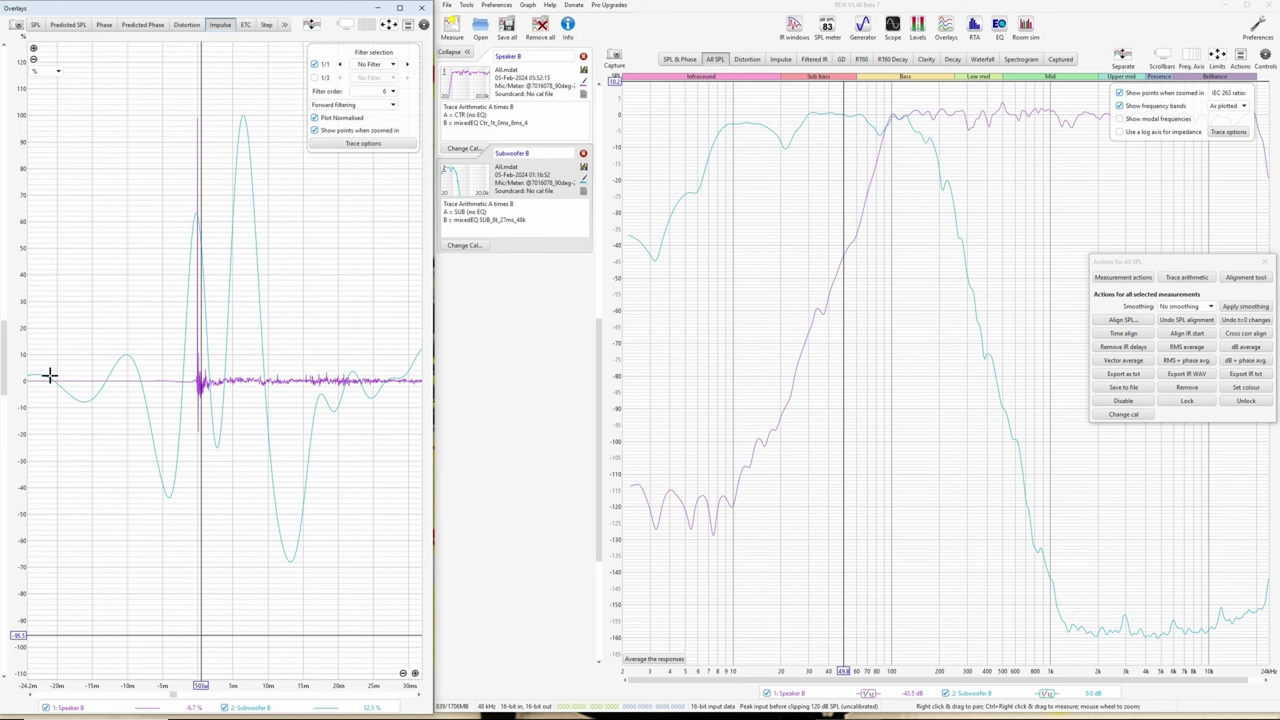
drag(193, 381, 314, 358)
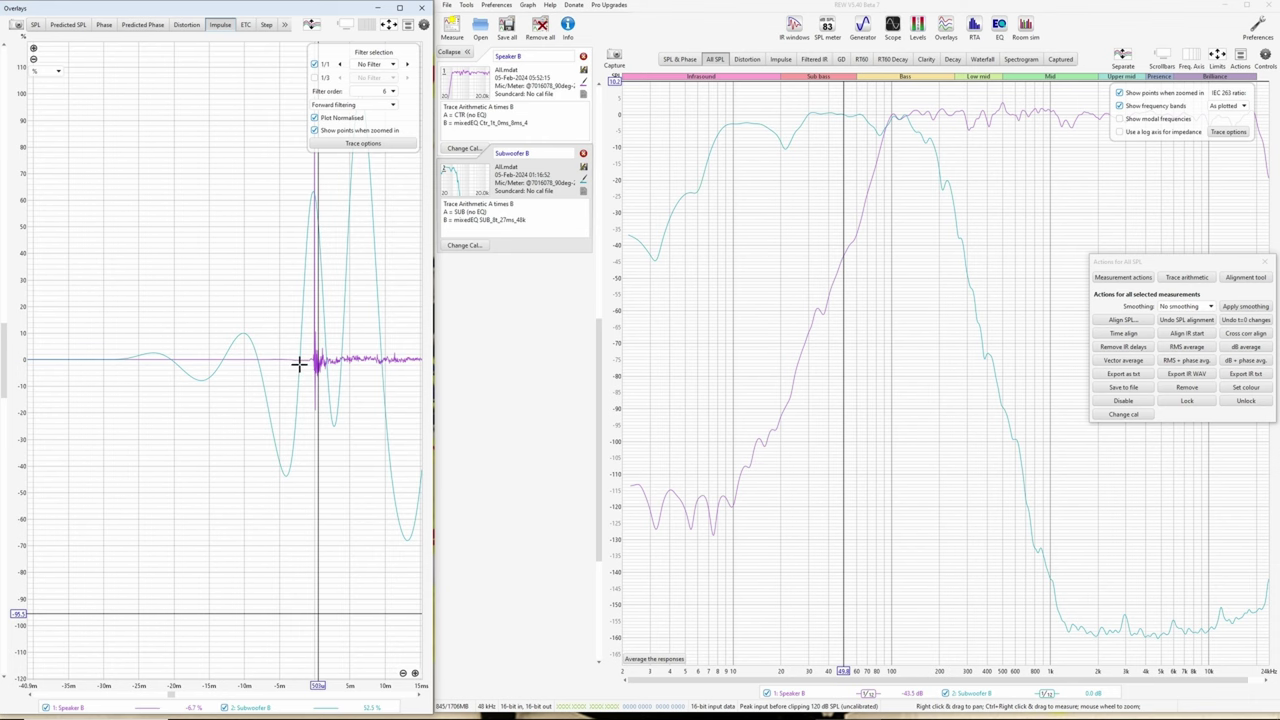
drag(296, 359, 140, 367)
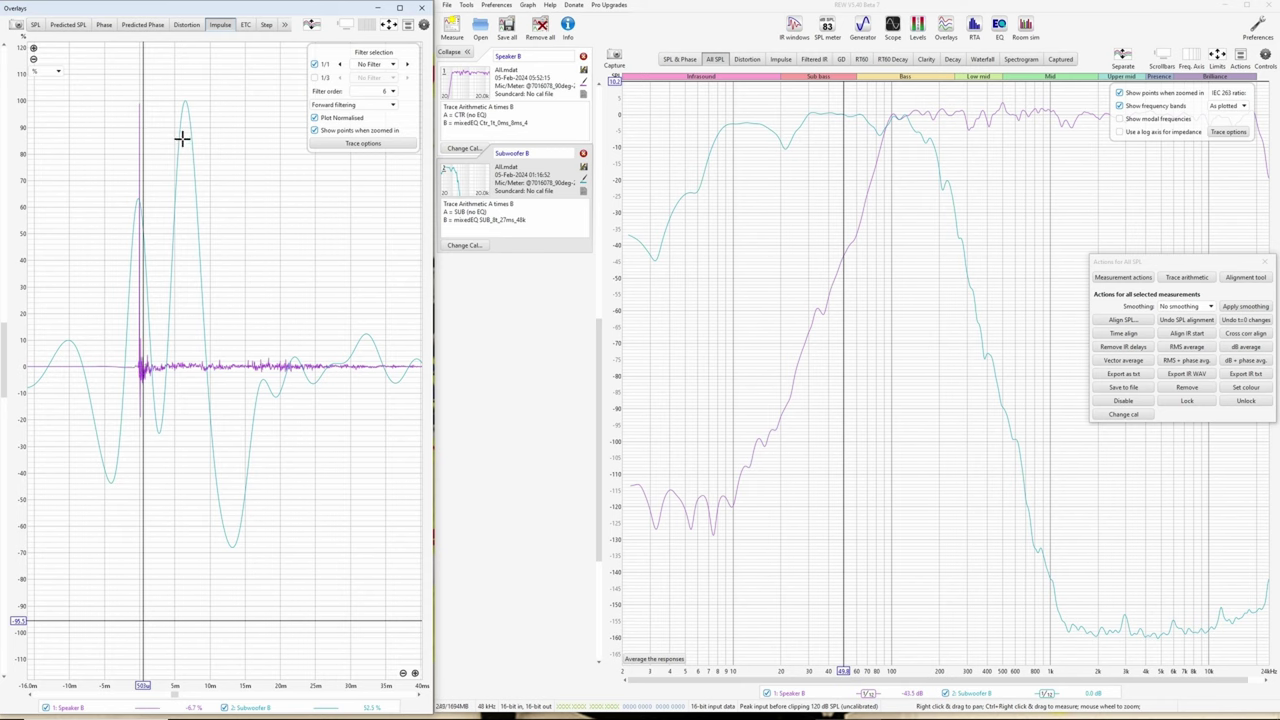
click(285, 24)
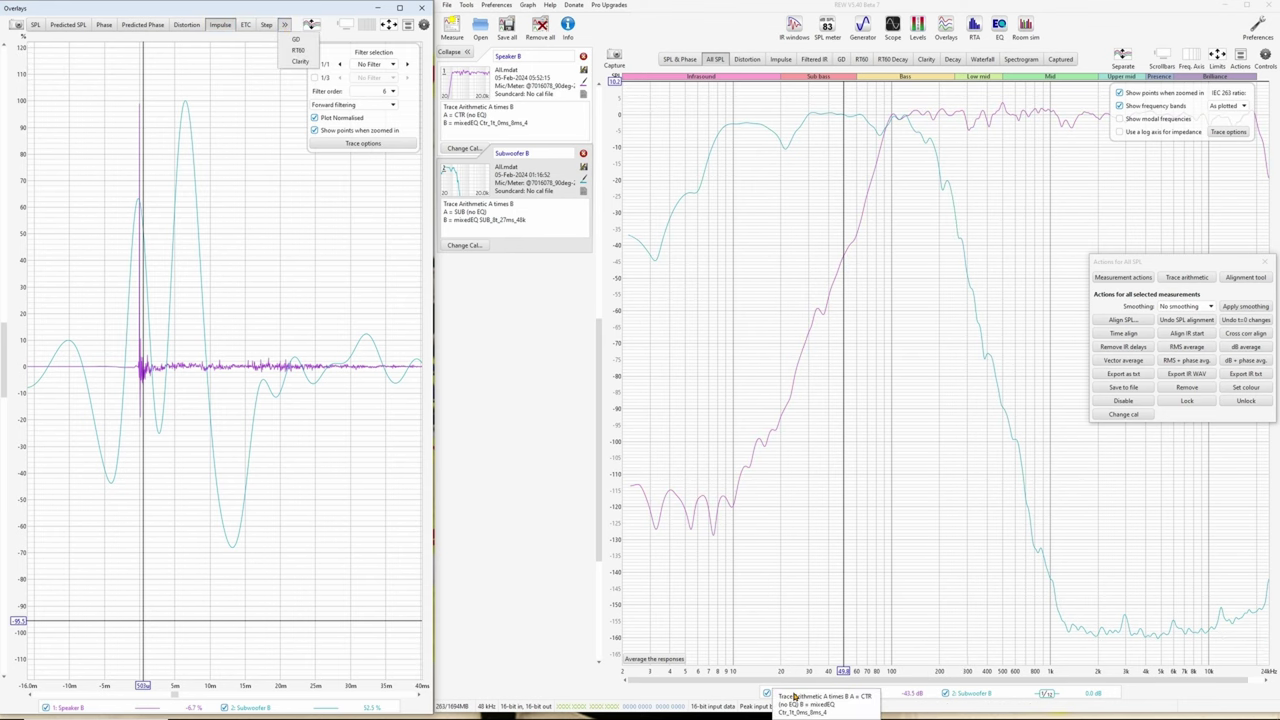
drag(1086, 553, 1070, 505)
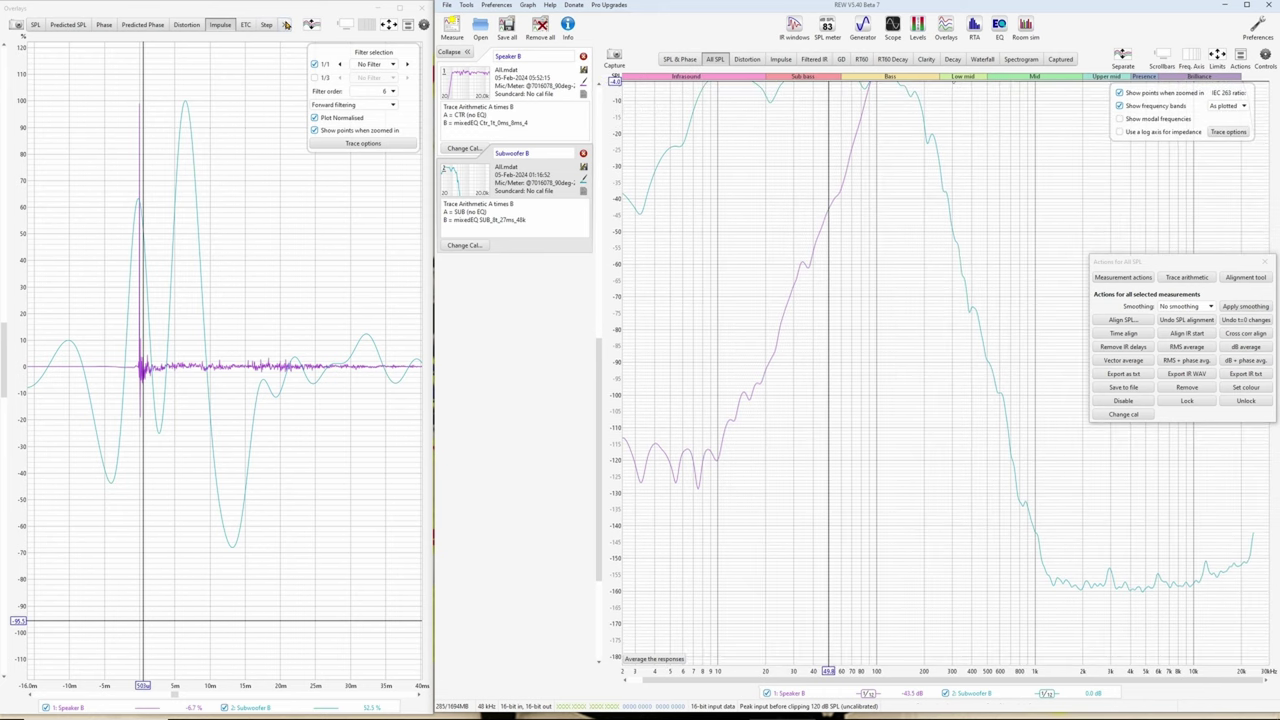
- Show the group delay overlay with 1/1 smoothing applied to both measurements, and measure the high-frequency gap between the traces
click(286, 24)
click(296, 38)
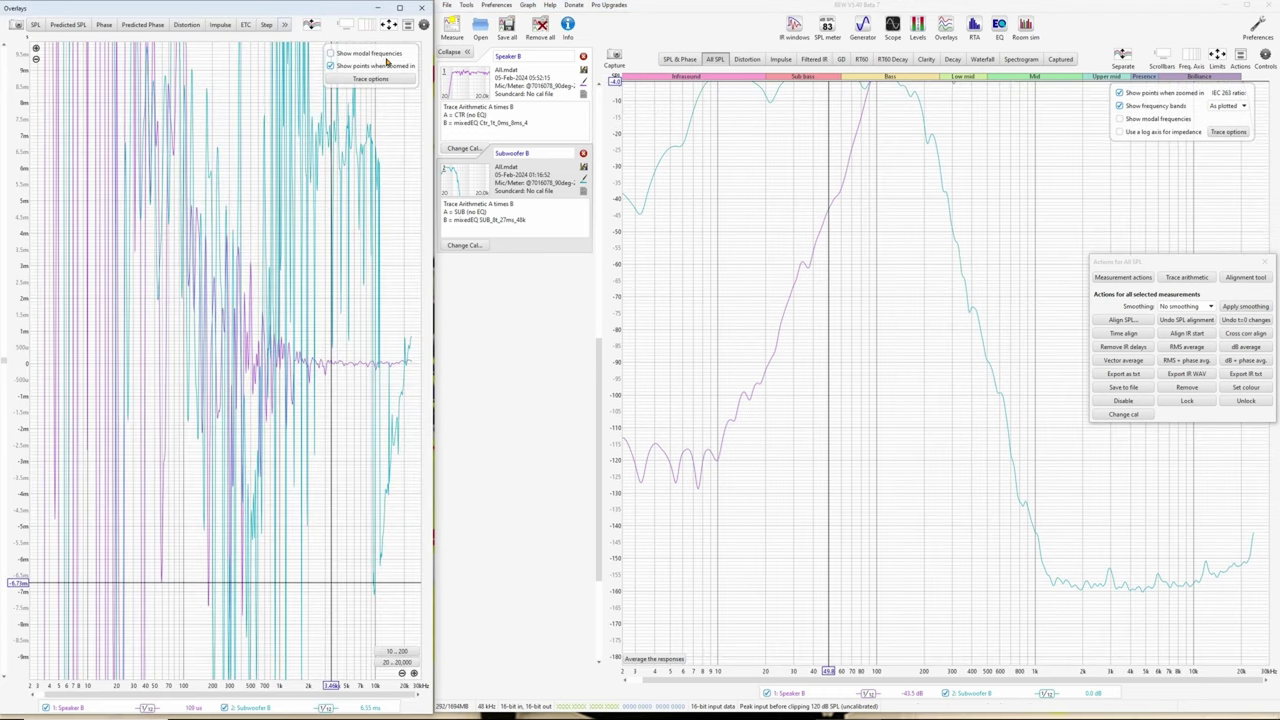
click(407, 24)
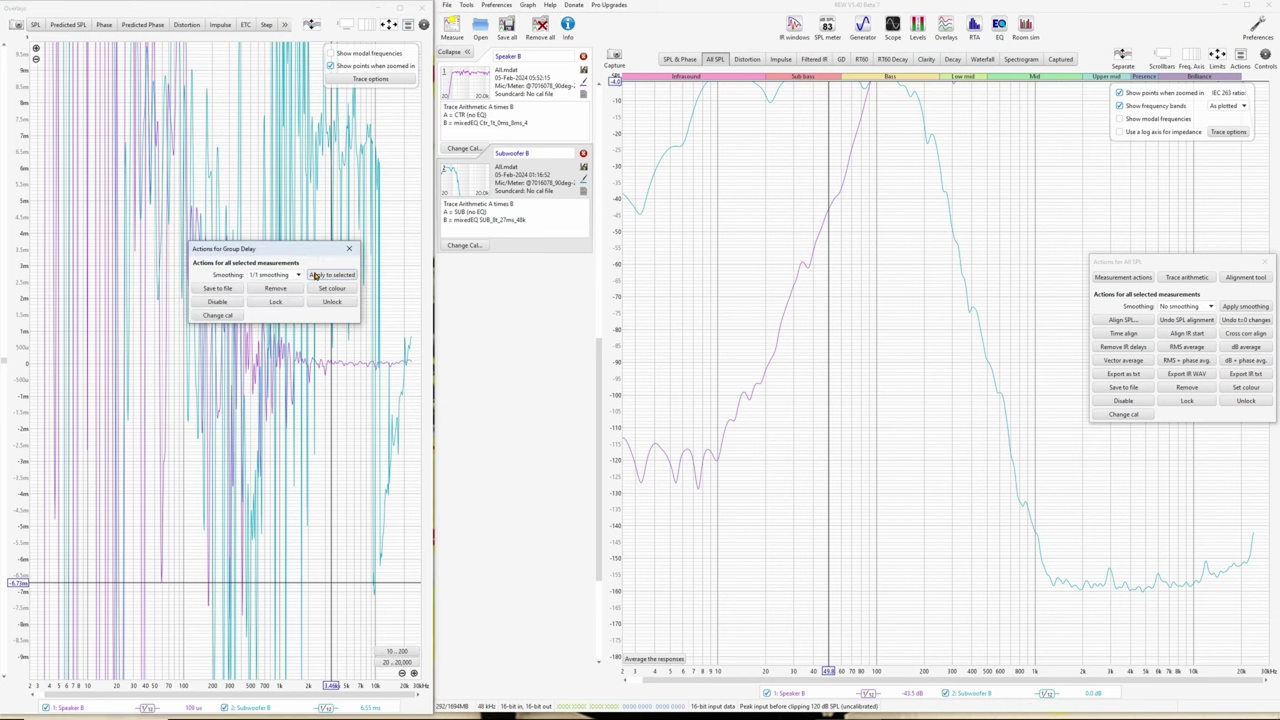
click(316, 276)
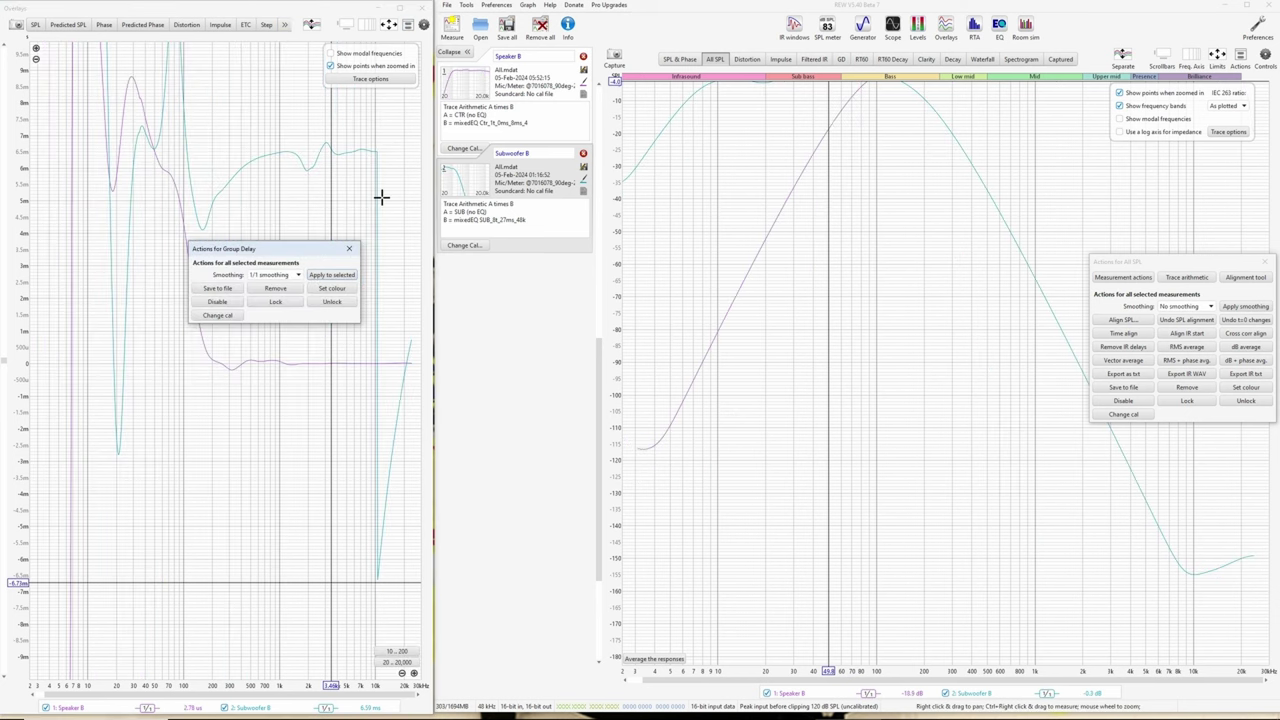
click(350, 249)
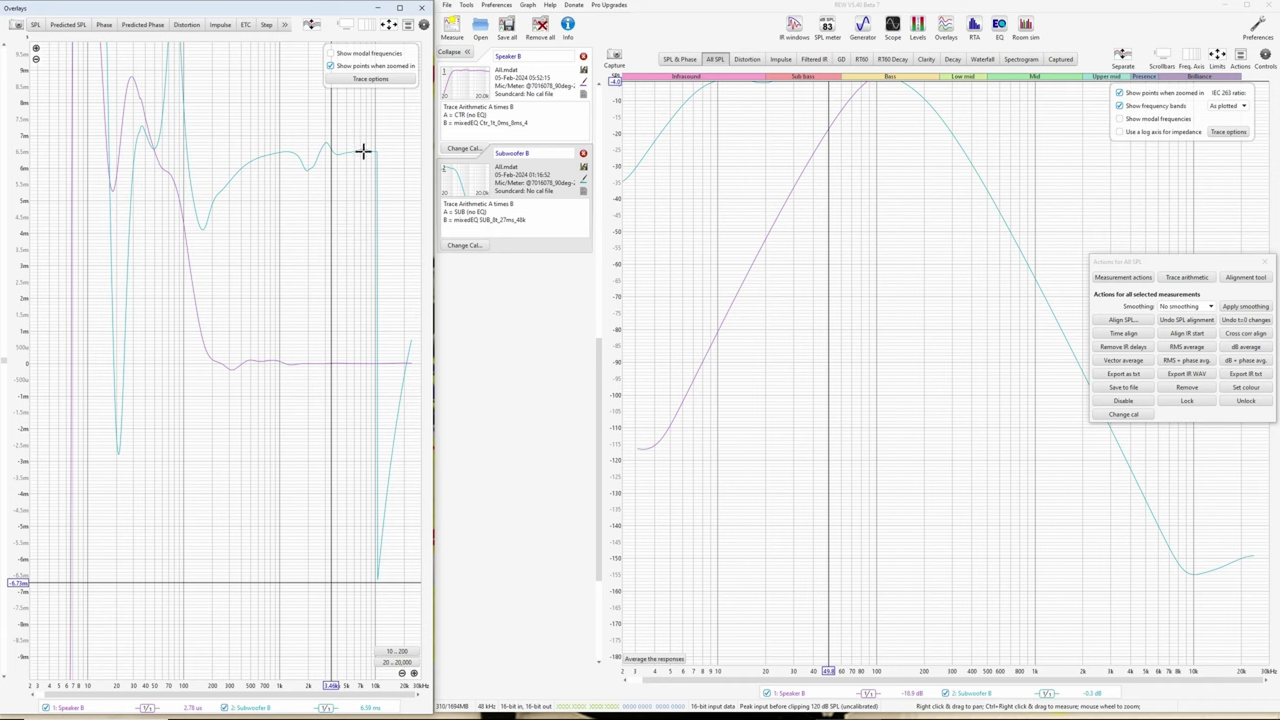
drag(364, 150, 367, 363)
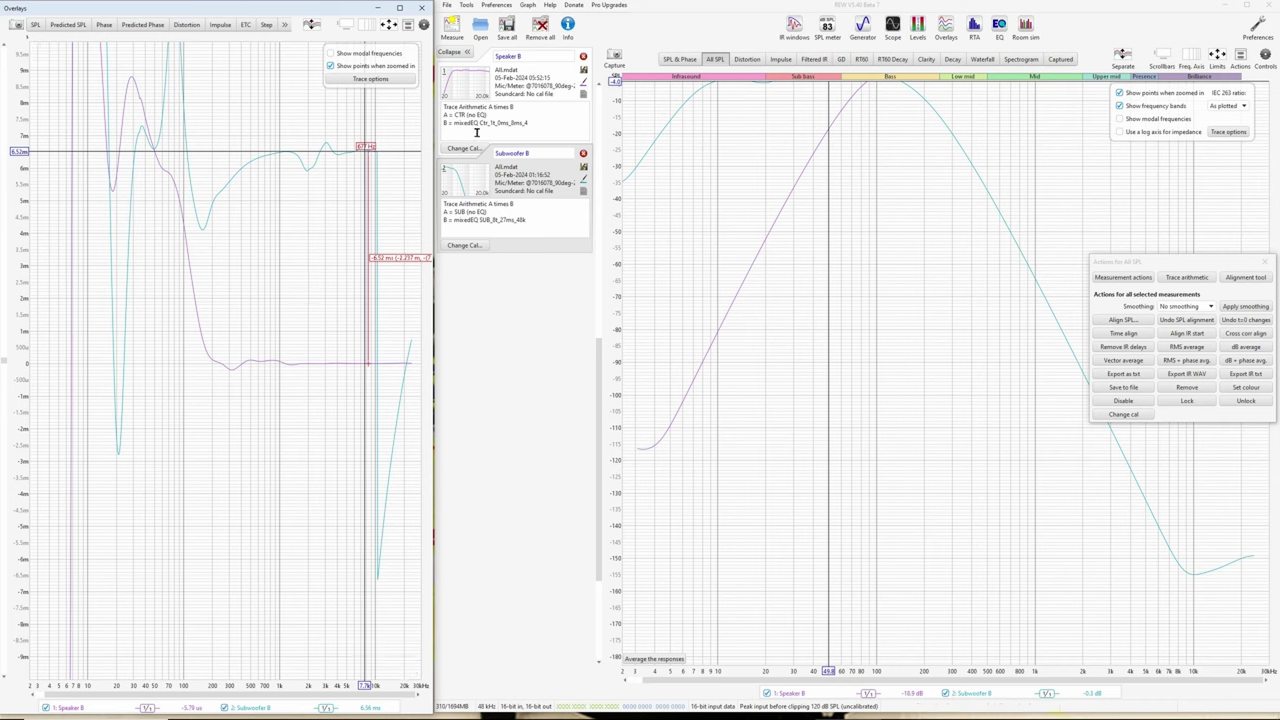
- Return to the impulse overlay, inspect Subwoofer B's first and highest peaks, and refit the graph around Speaker B's peak
click(516, 172)
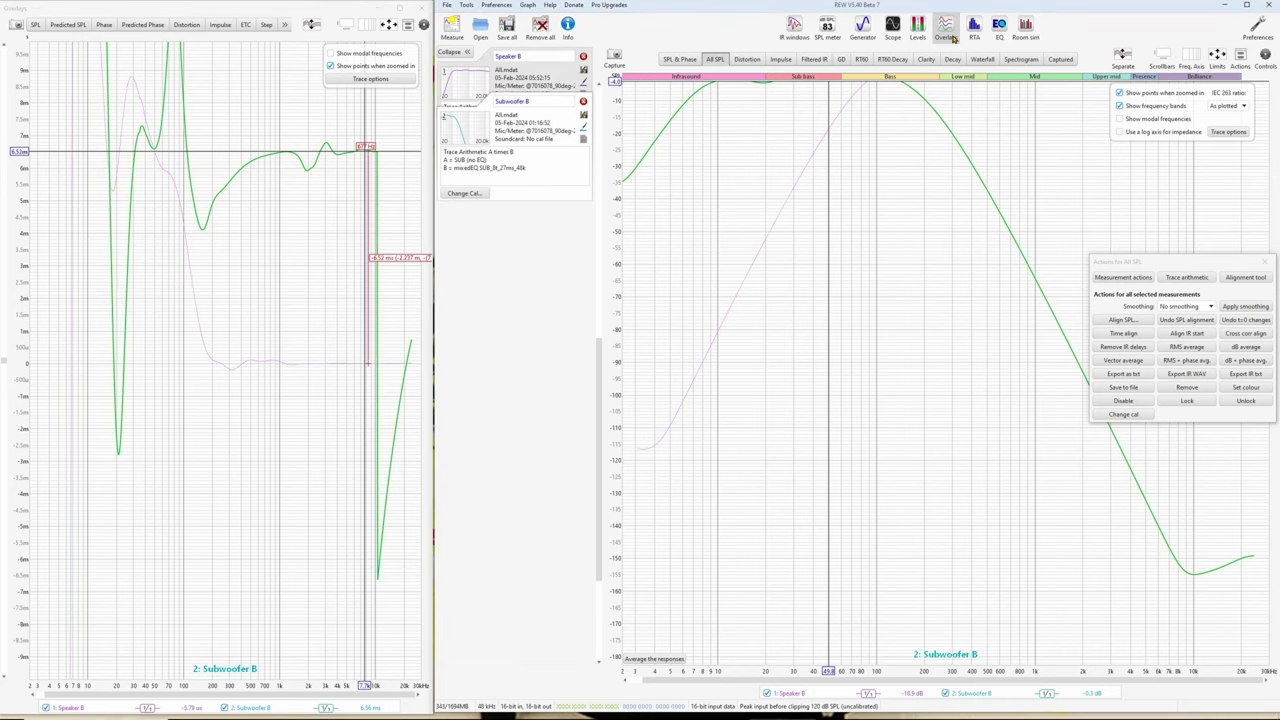
click(229, 25)
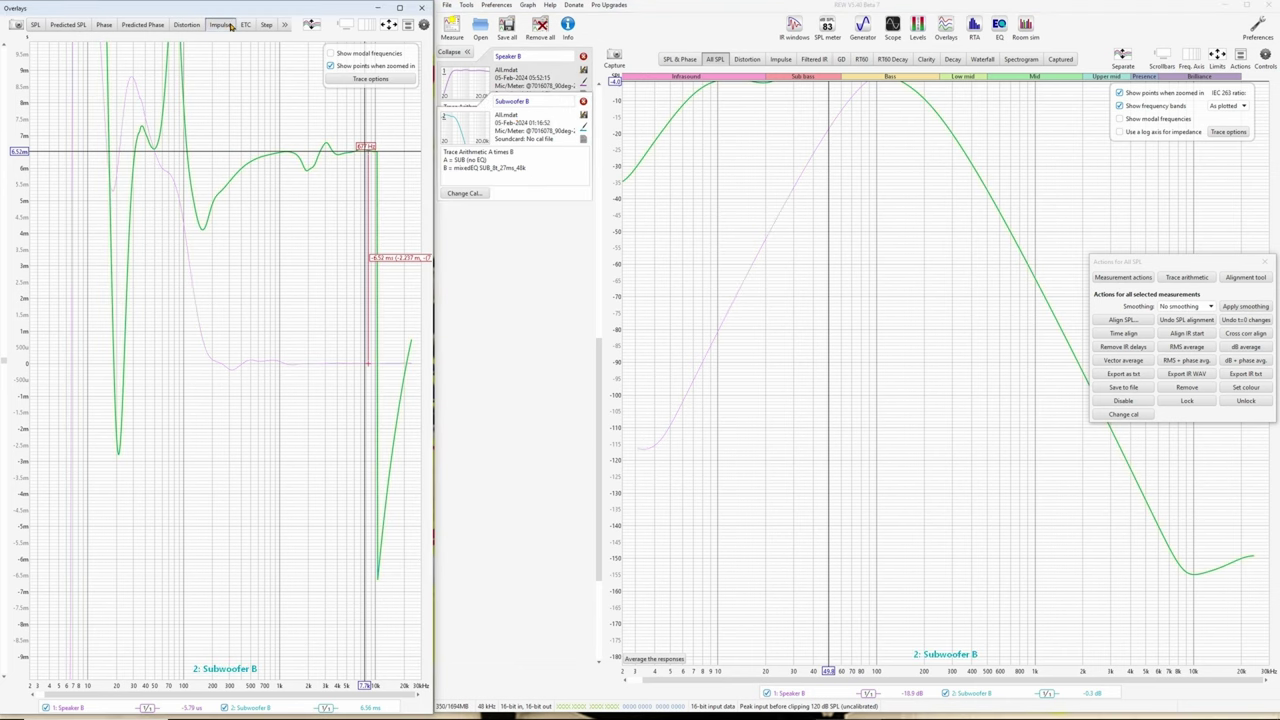
click(229, 25)
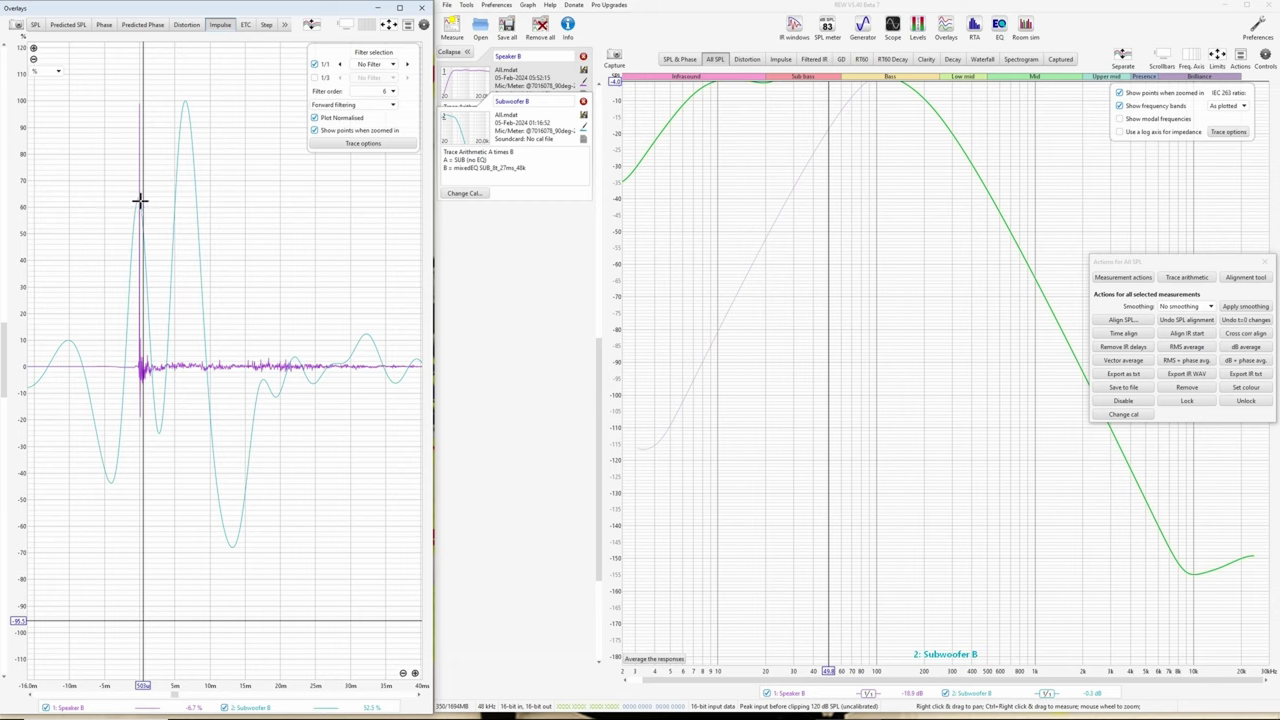
mouse_move(138, 200)
mouse_down()
mouse_move(254, 223)
mouse_move(183, 220)
mouse_move(183, 103)
mouse_up()
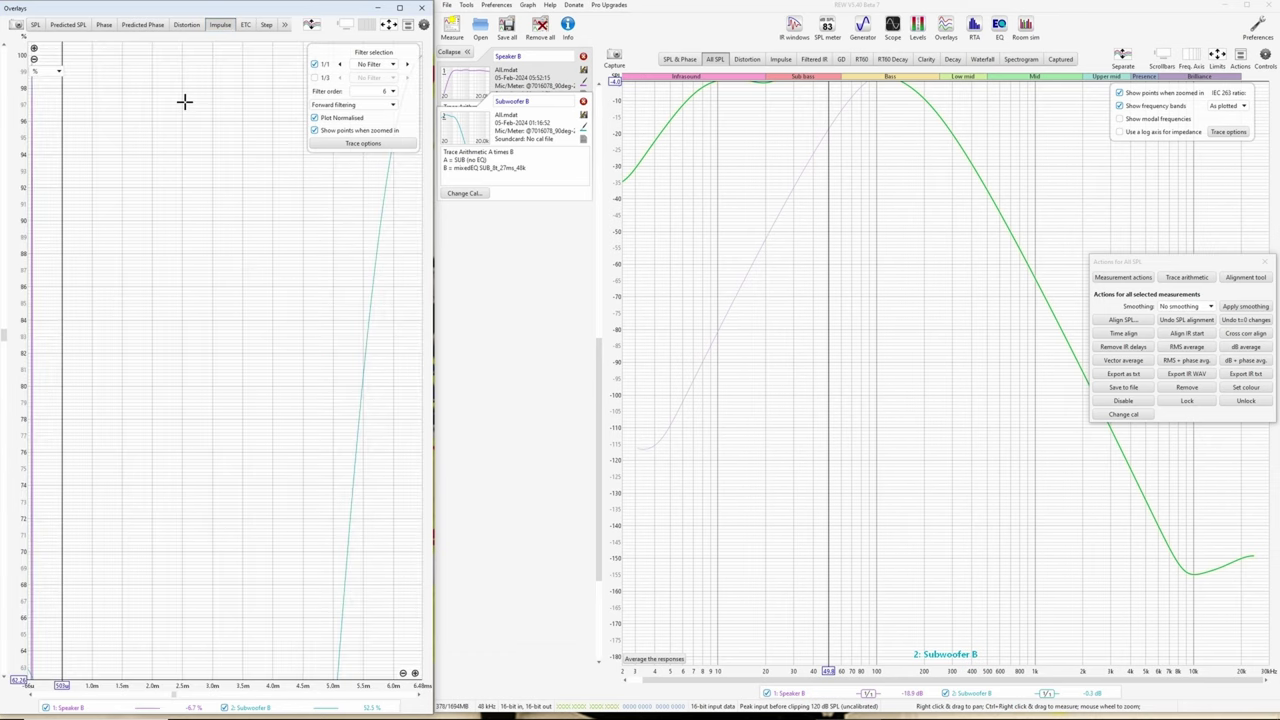
click(388, 24)
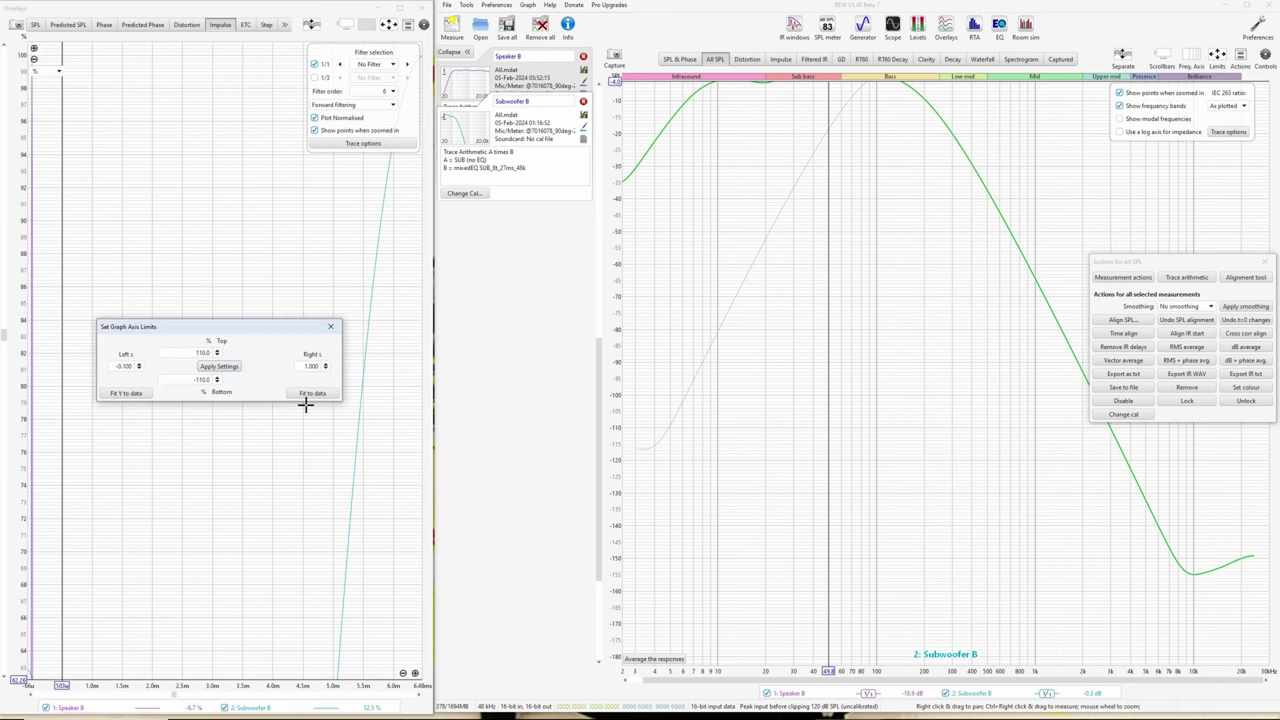
click(313, 393)
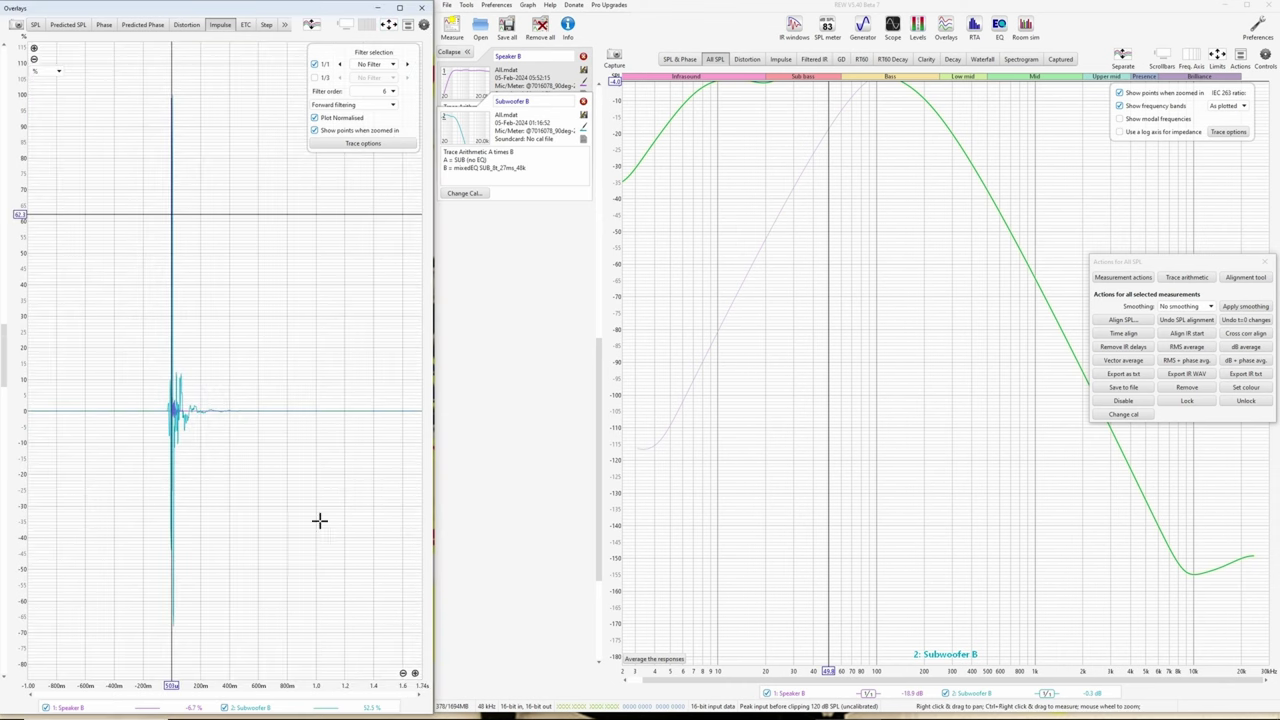
click(415, 673)
click(415, 673)
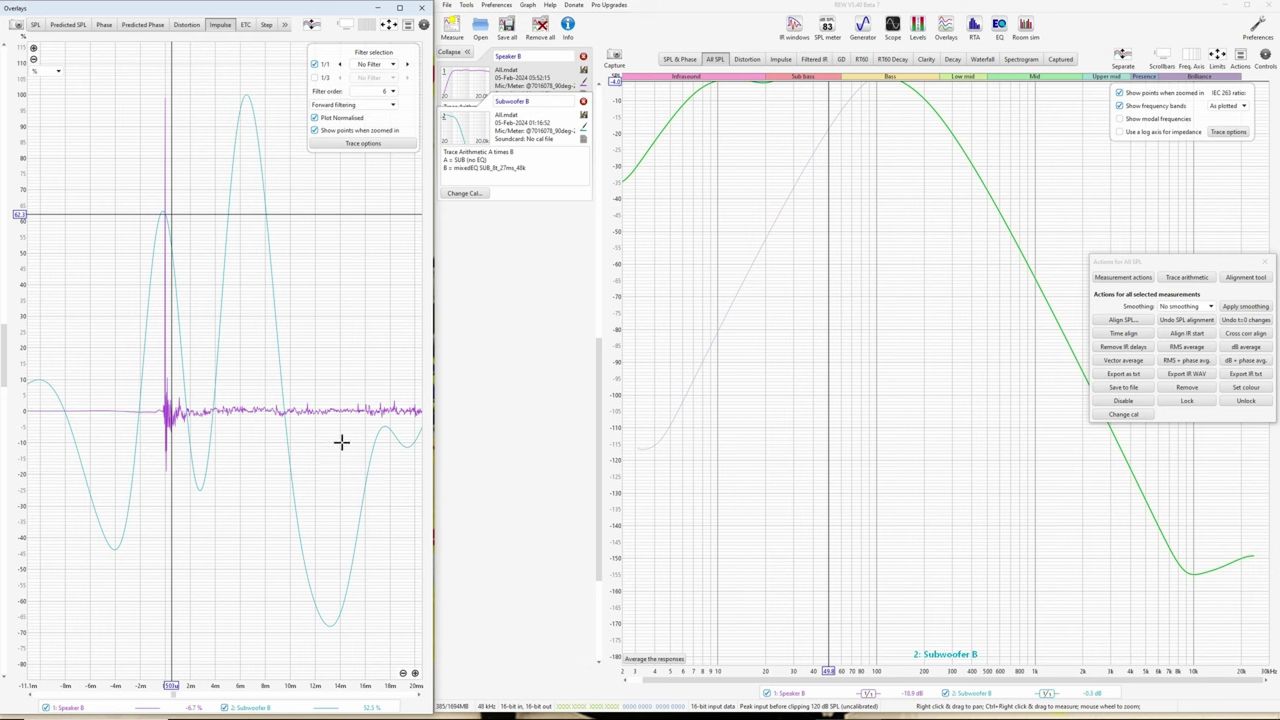
- Make excess phase copies of Speaker B and Subwoofer B with cal file effects included
click(530, 77)
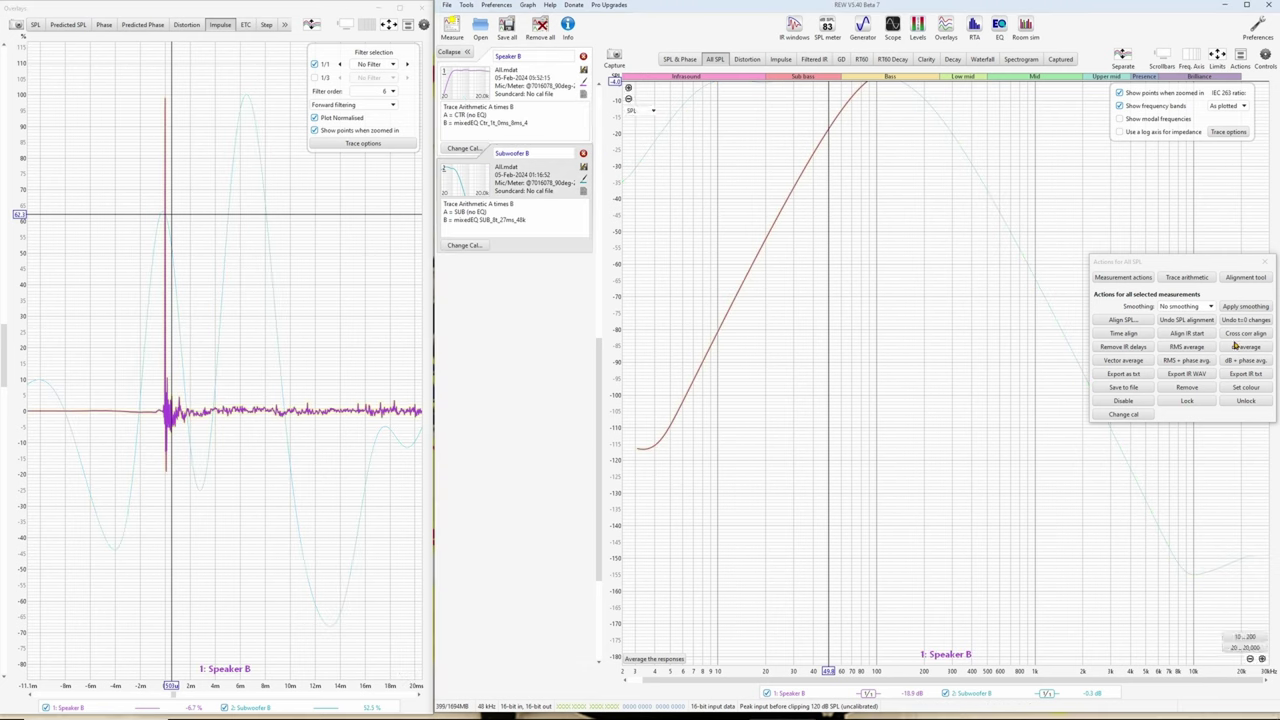
click(1143, 279)
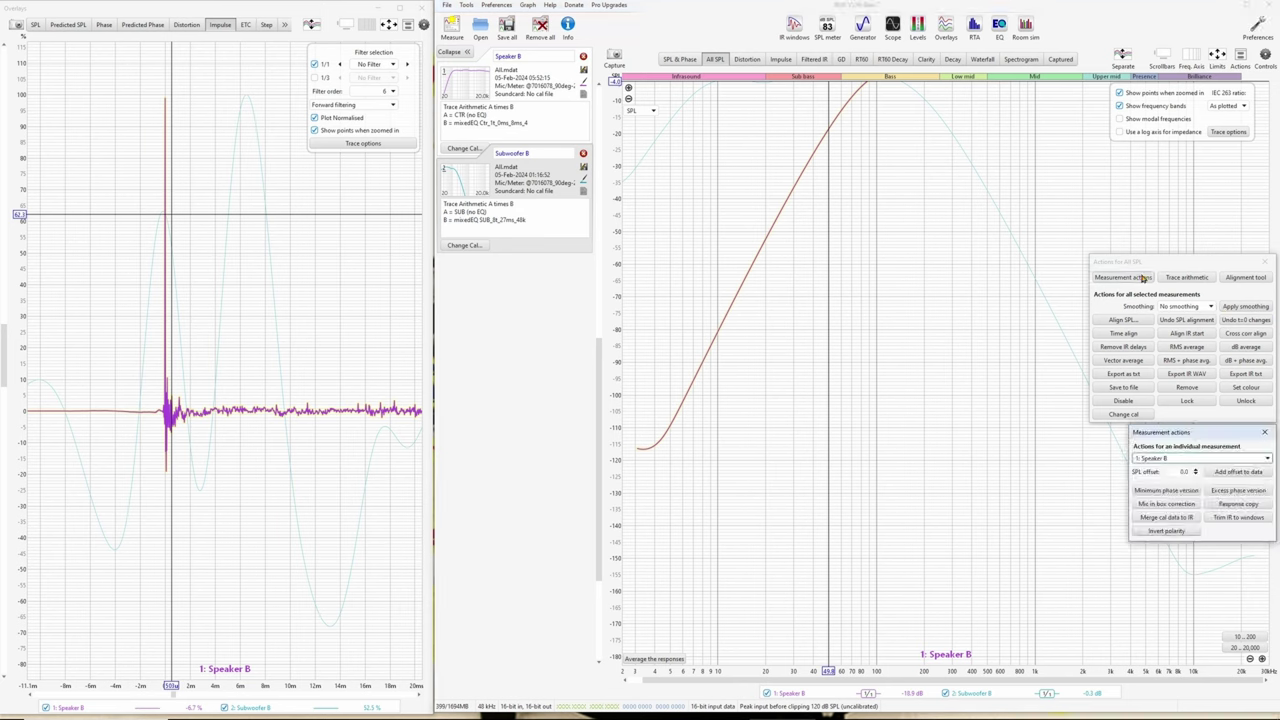
click(1245, 491)
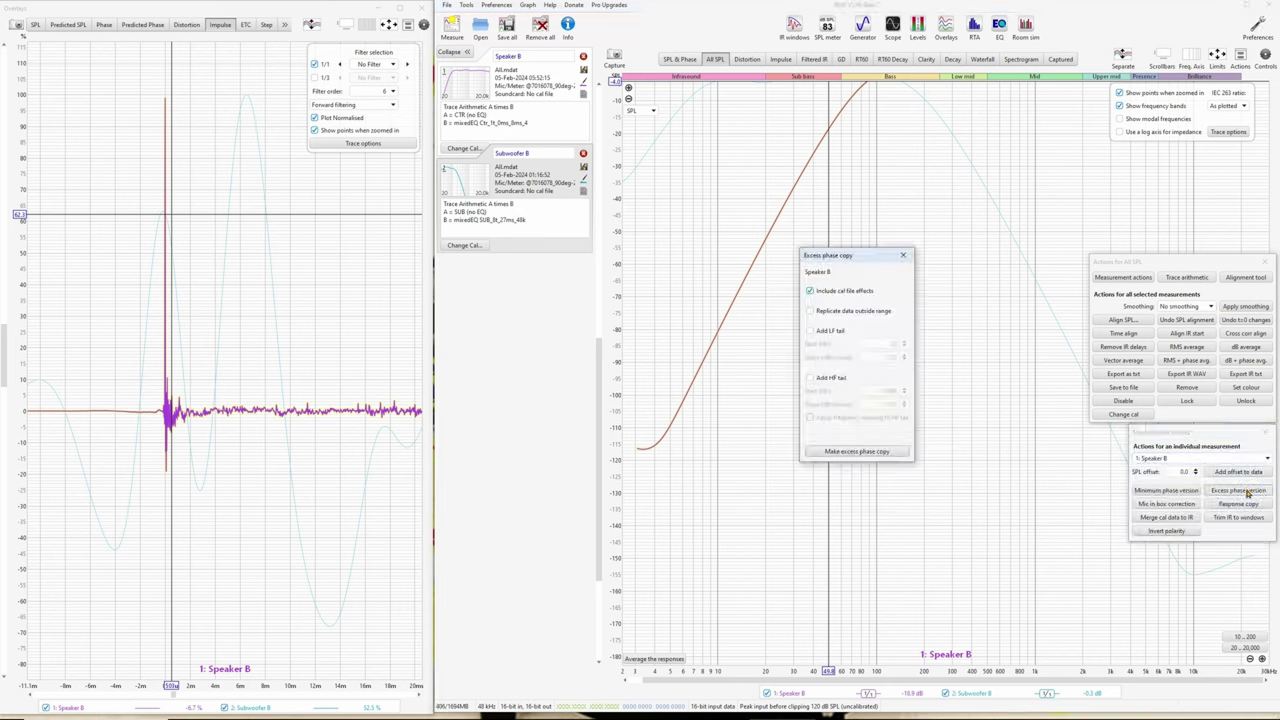
click(856, 451)
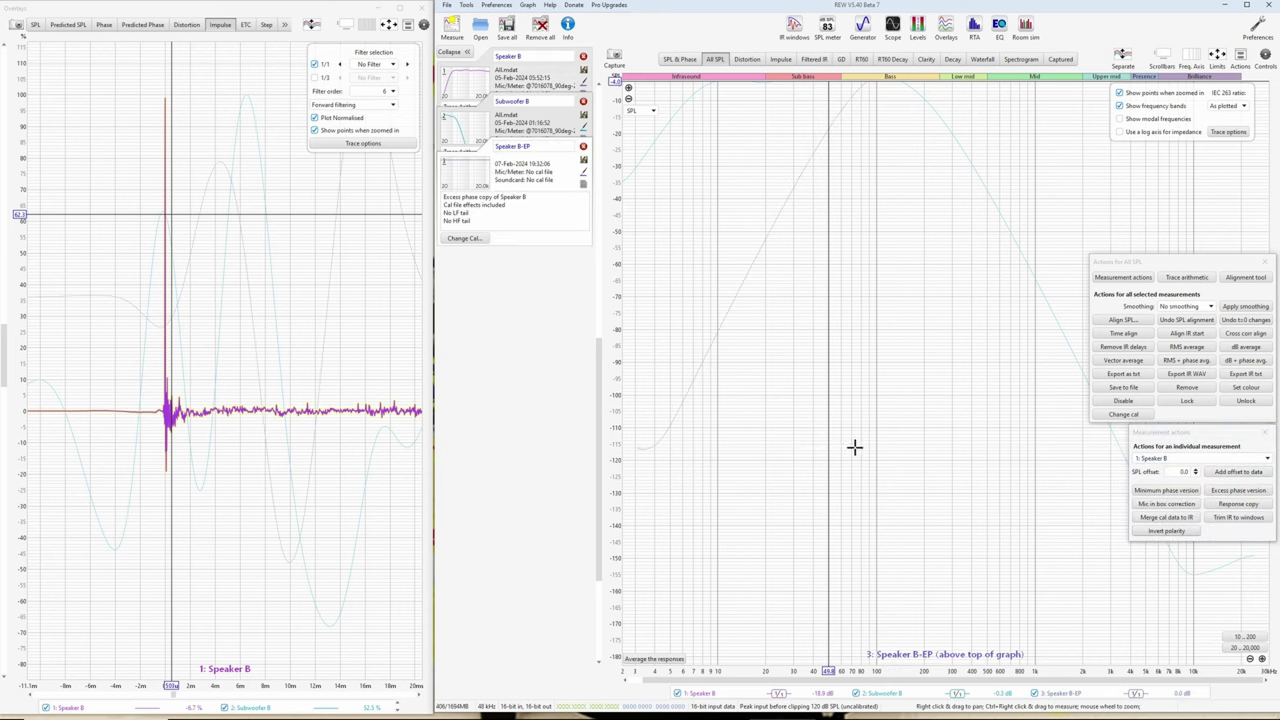
click(540, 122)
click(1243, 491)
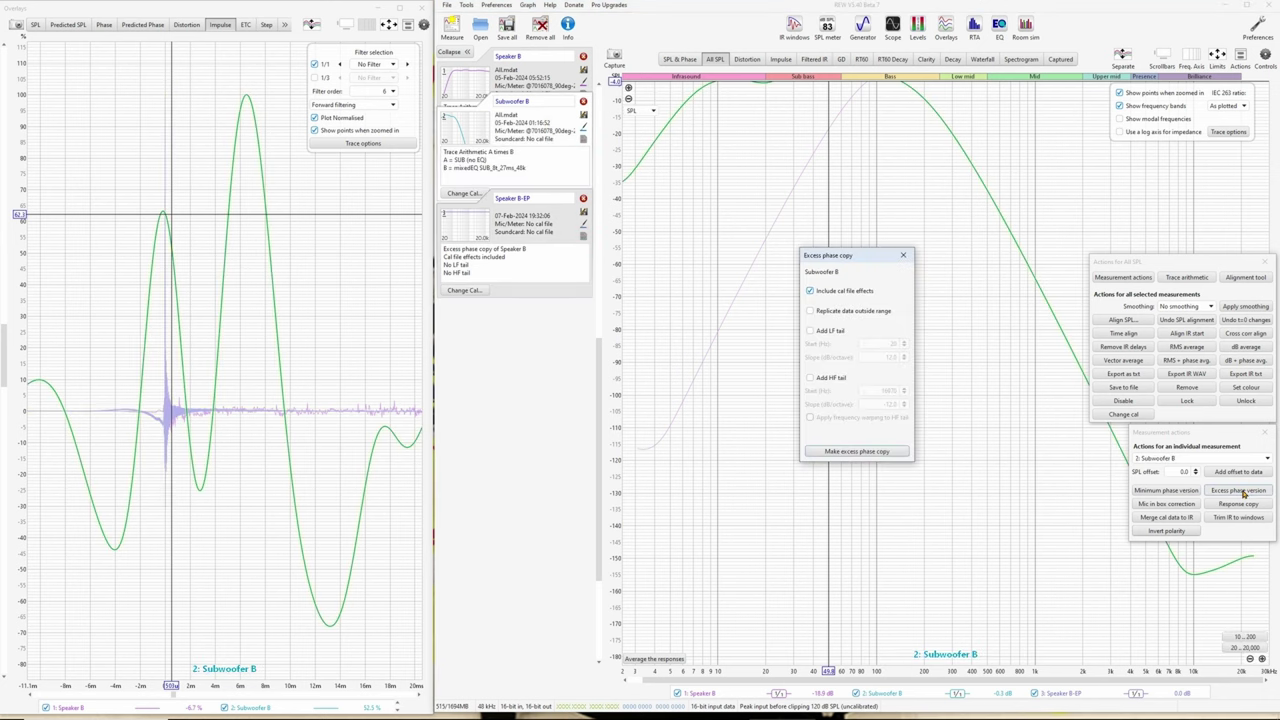
click(862, 451)
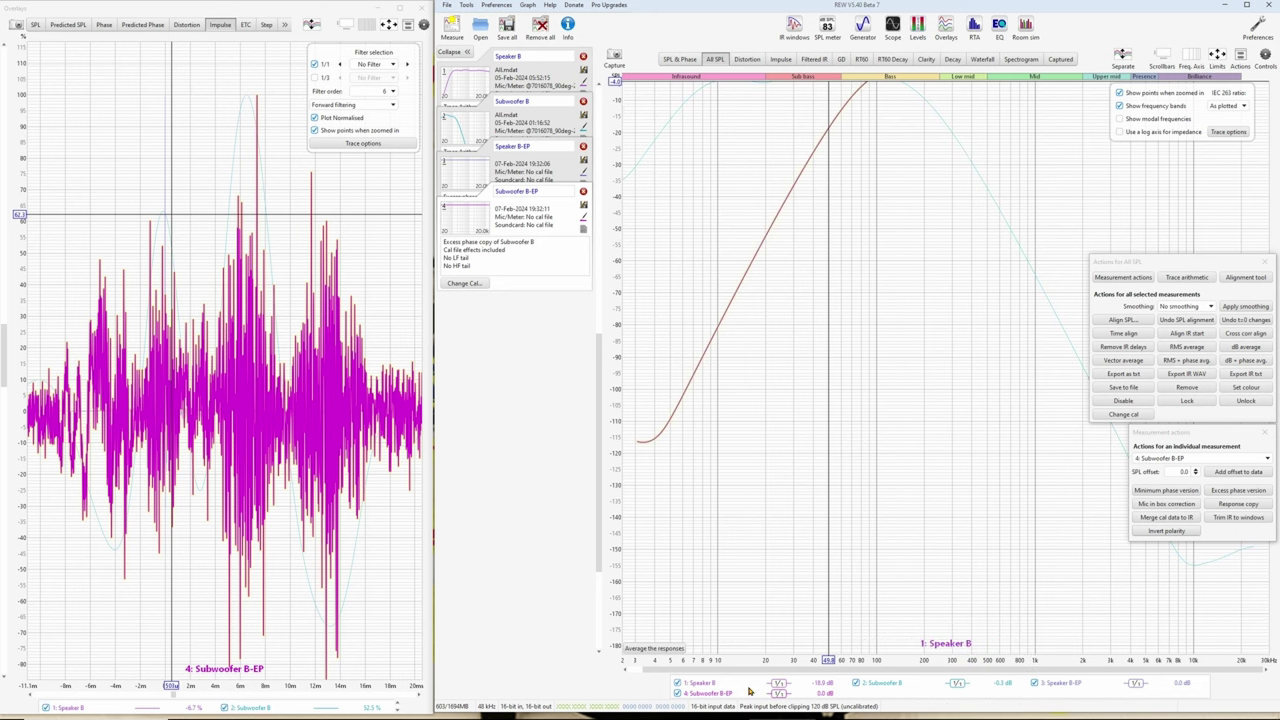
- Show only the two excess phase copies in the phase overlay and remove their IR delays
click(104, 24)
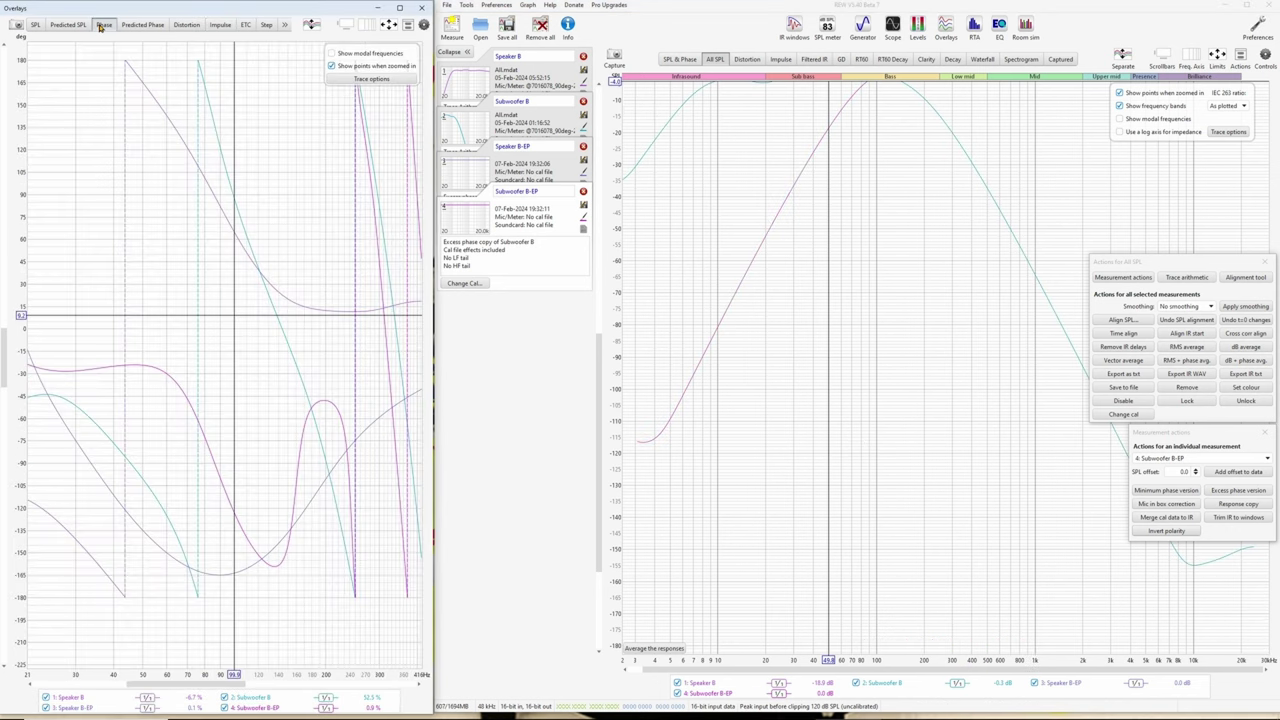
click(226, 697)
click(45, 697)
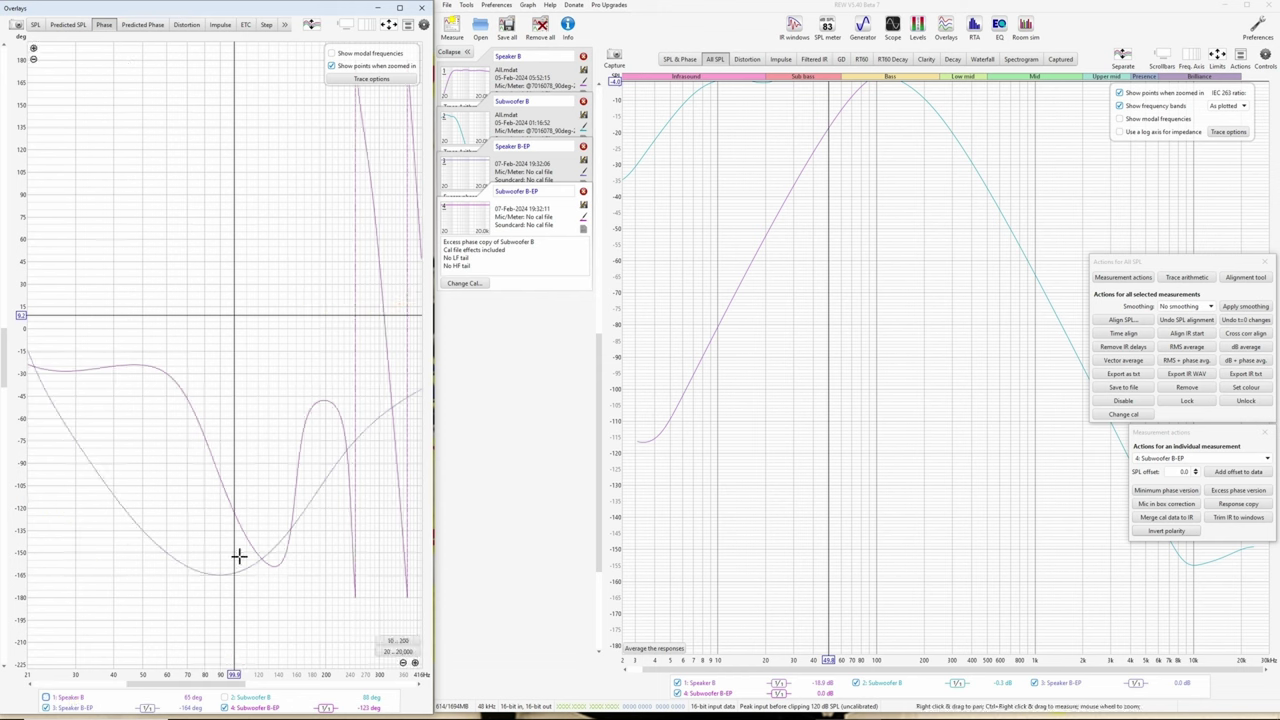
click(389, 24)
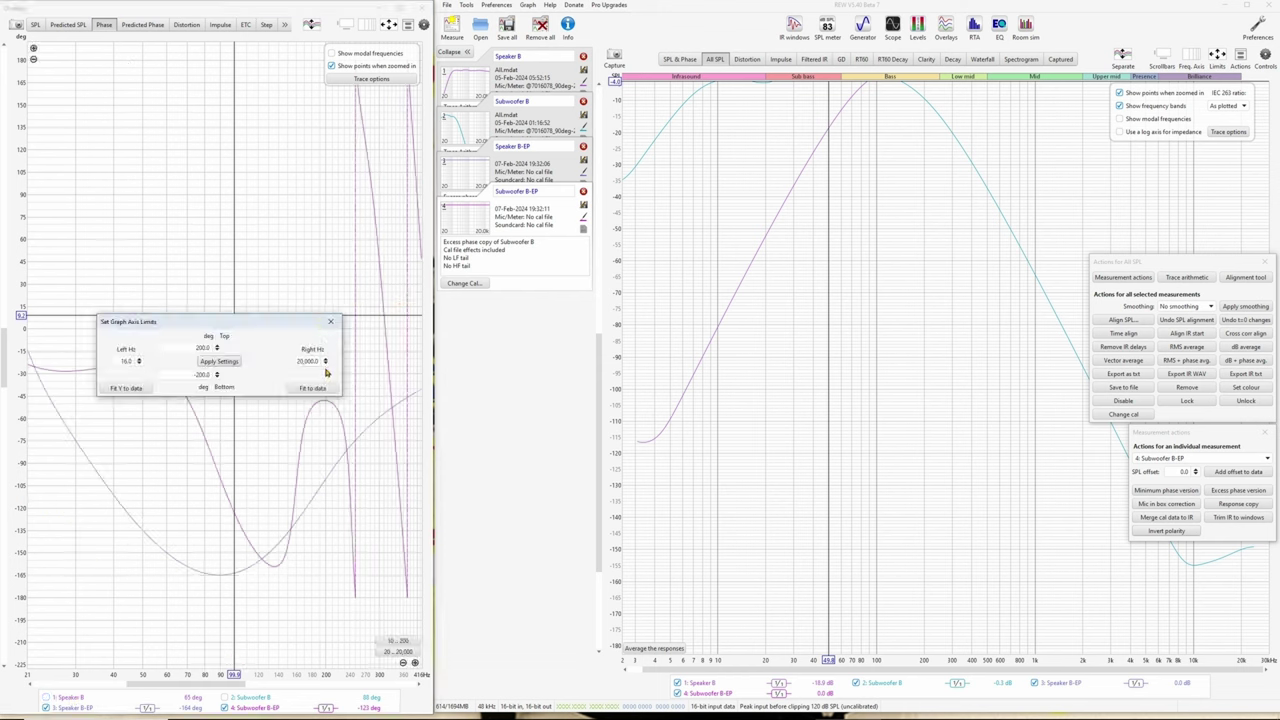
click(332, 321)
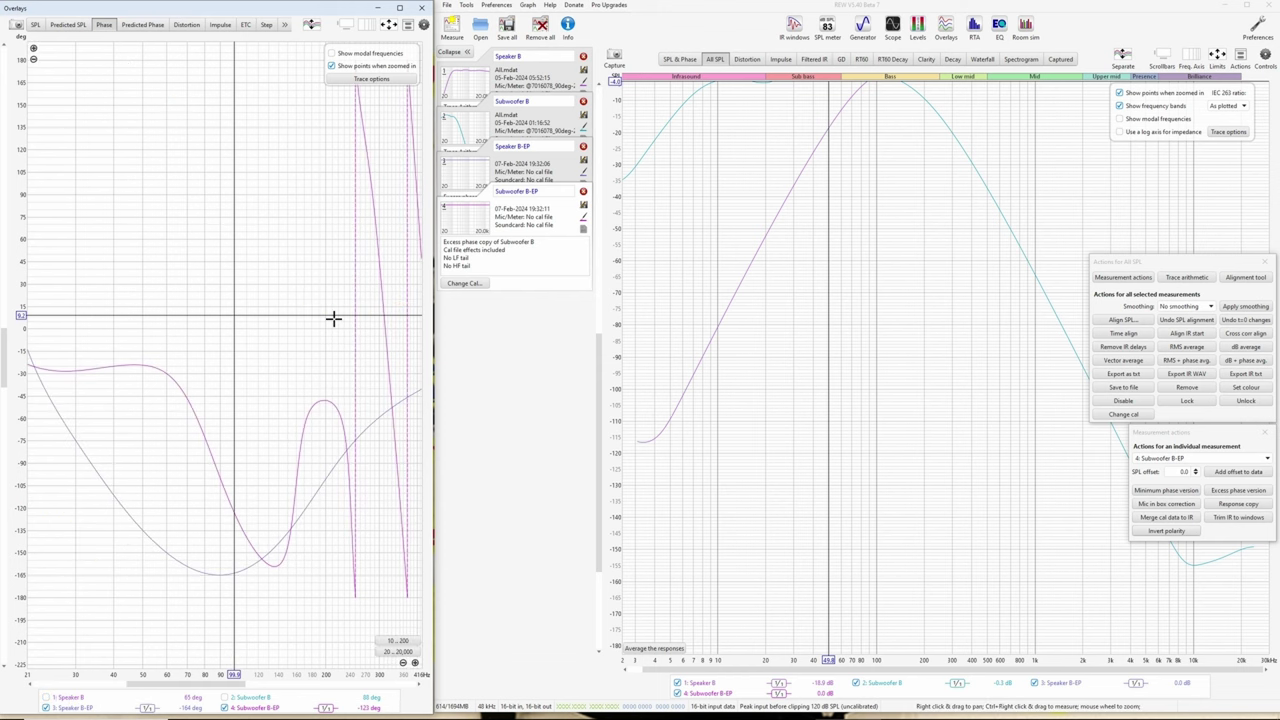
click(406, 24)
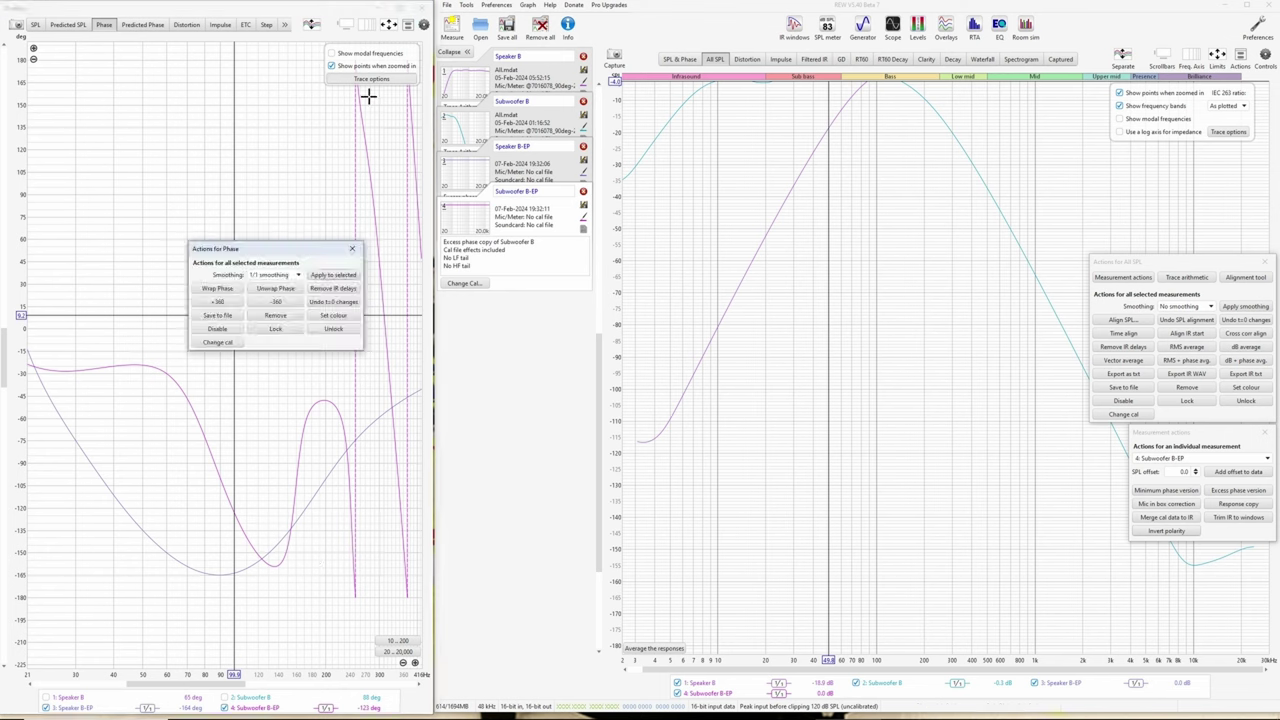
click(335, 289)
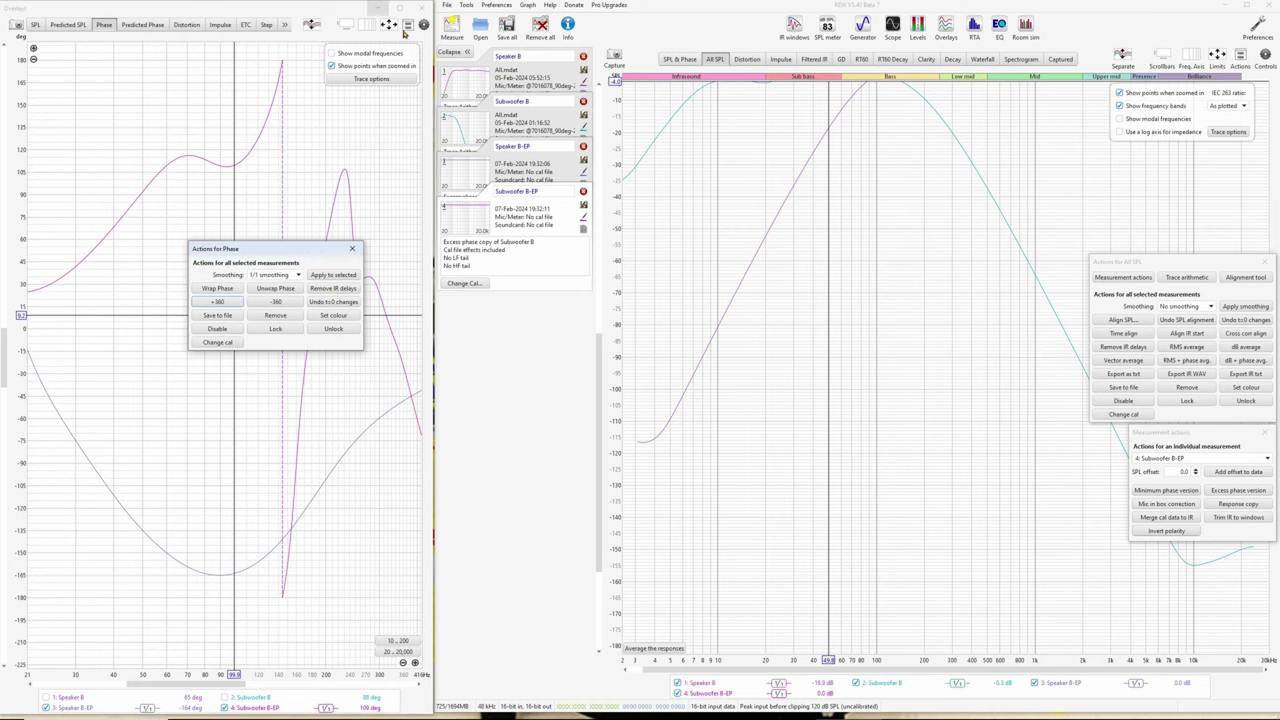
- Compare the cumulative IR shift of Subwoofer B-EP and Speaker B-EP in the measurement info
click(567, 28)
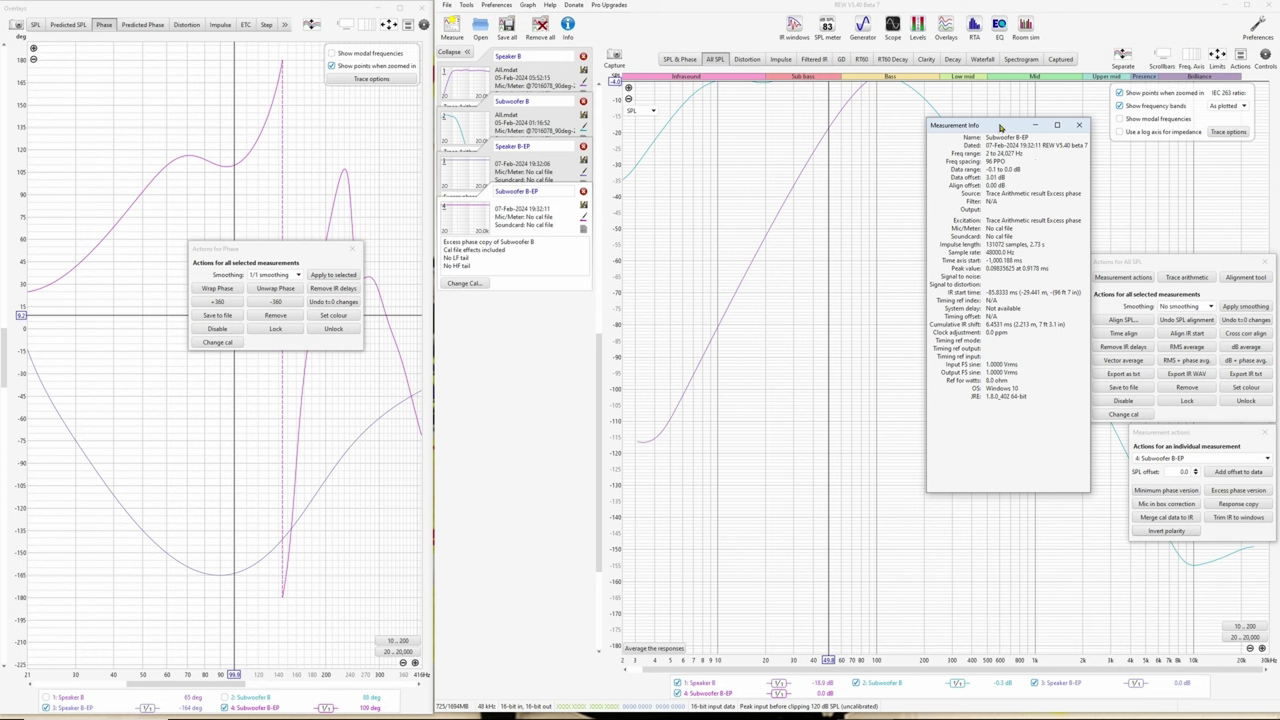
drag(1002, 129, 880, 104)
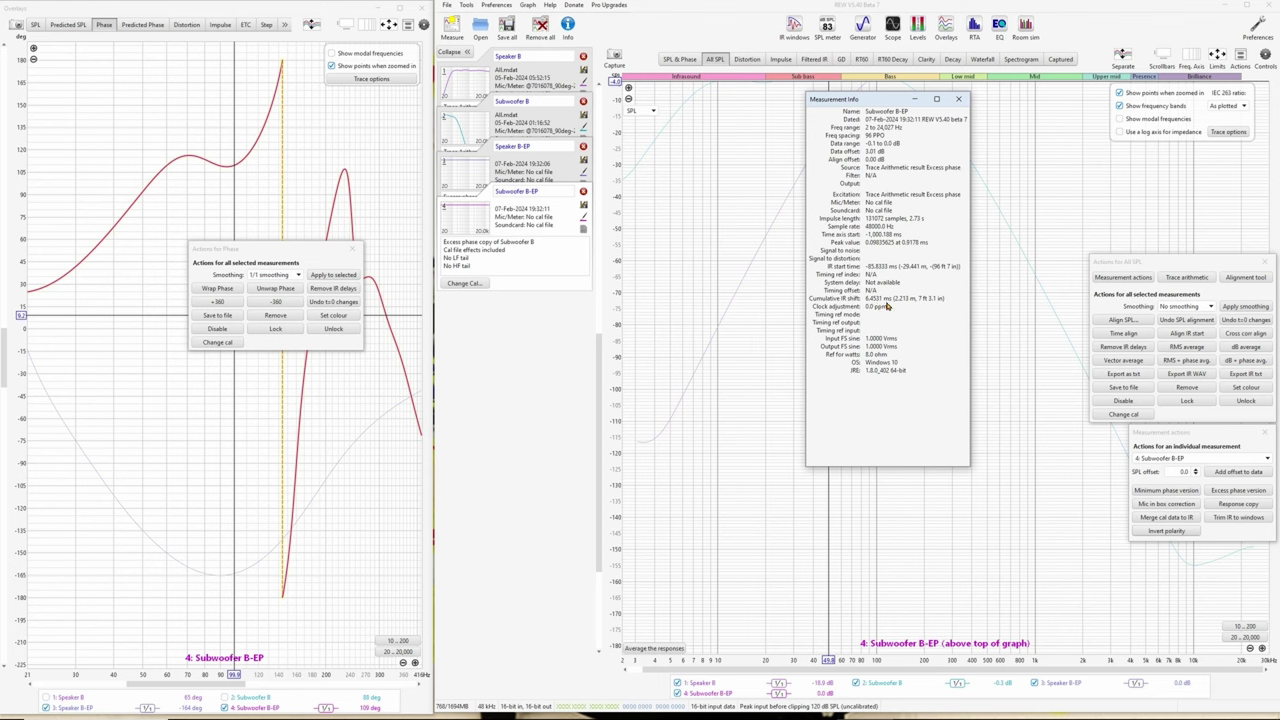
click(515, 160)
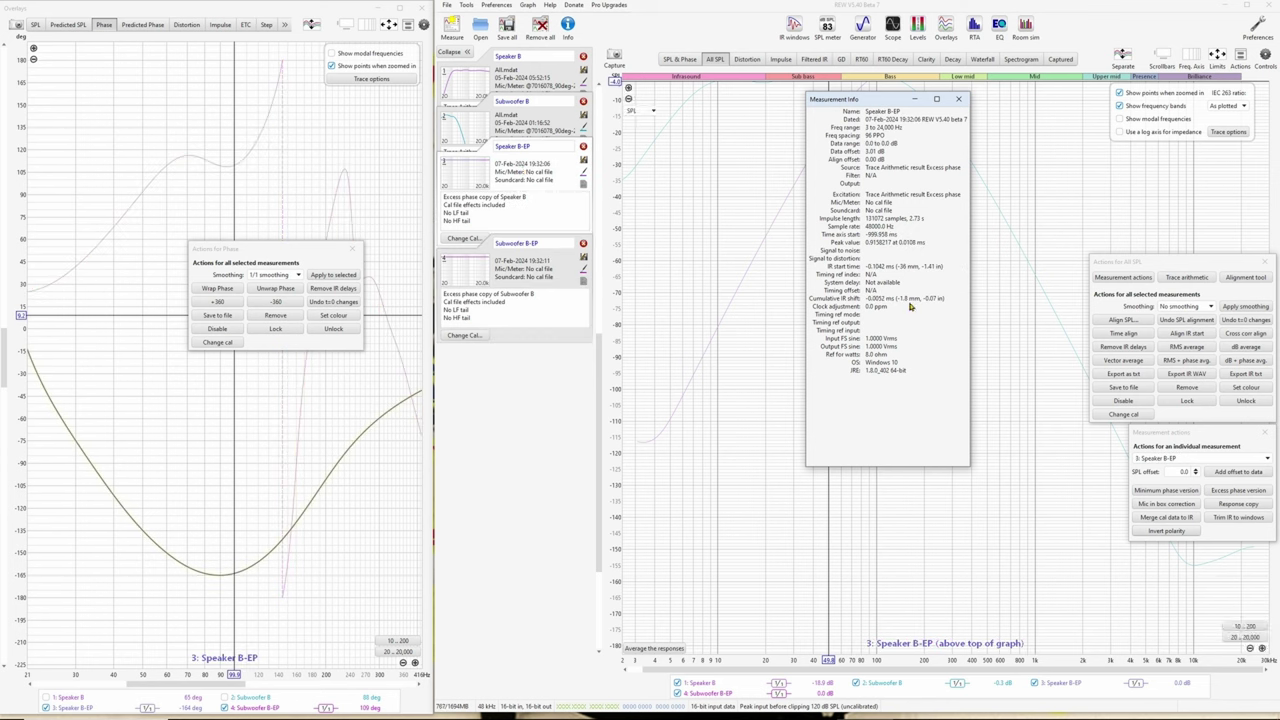
click(540, 267)
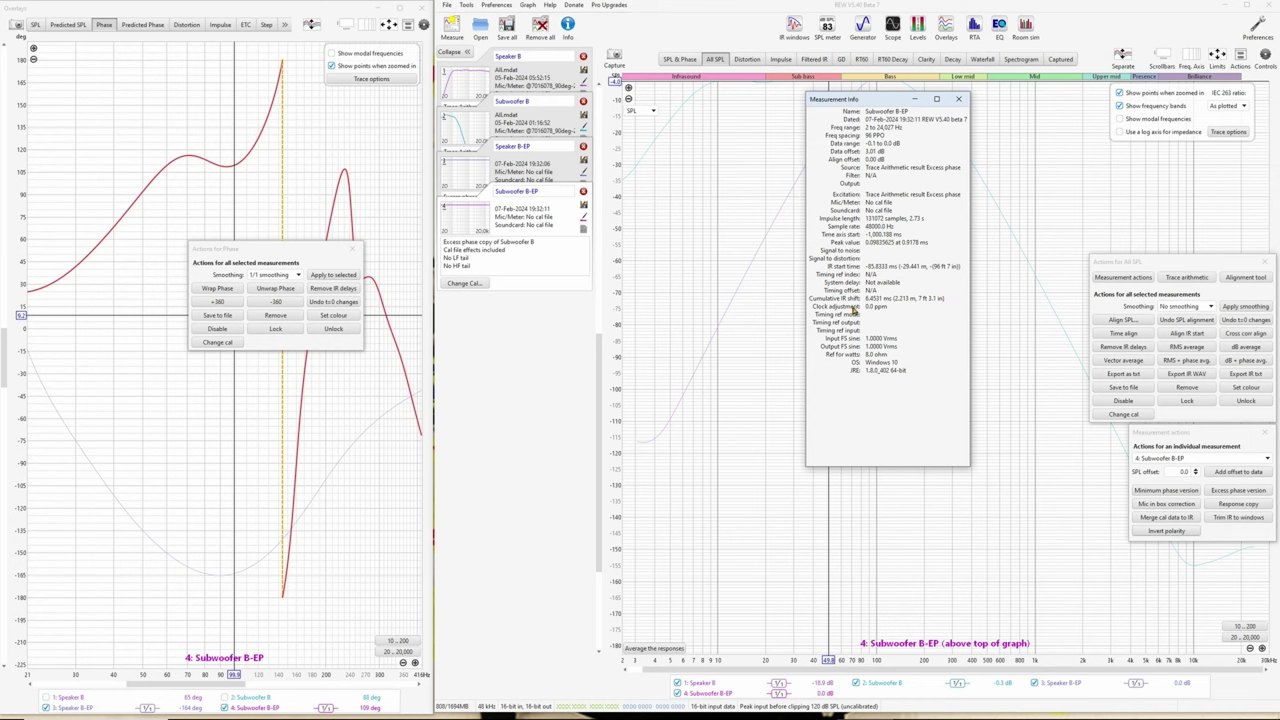
click(515, 165)
click(530, 267)
click(537, 172)
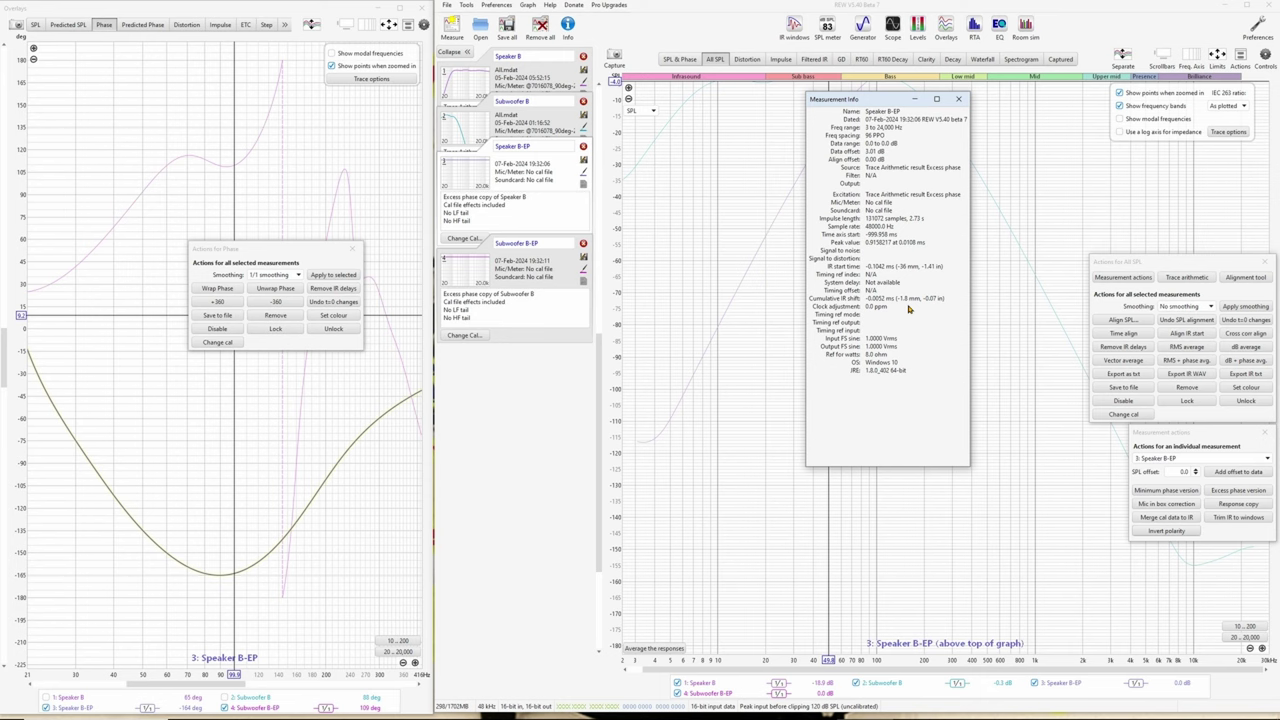
- Close the phase actions and remove the Subwoofer B-EP and Speaker B-EP measurements
click(353, 249)
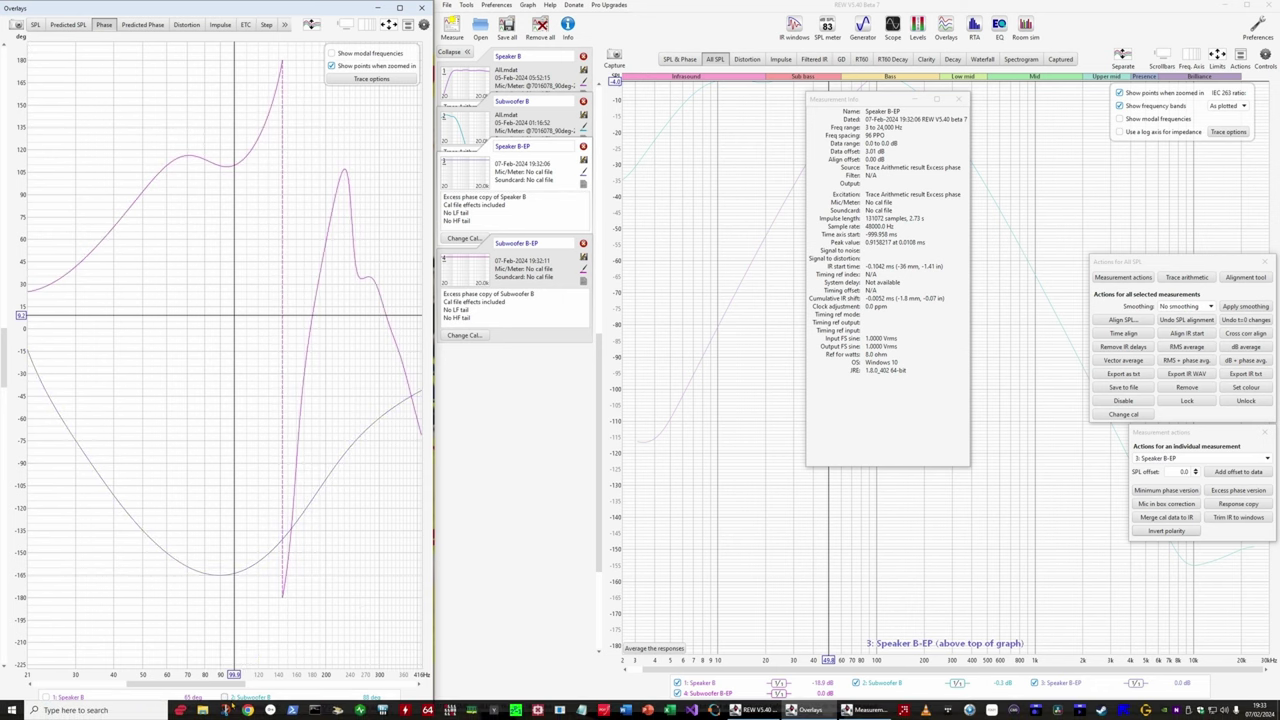
click(580, 244)
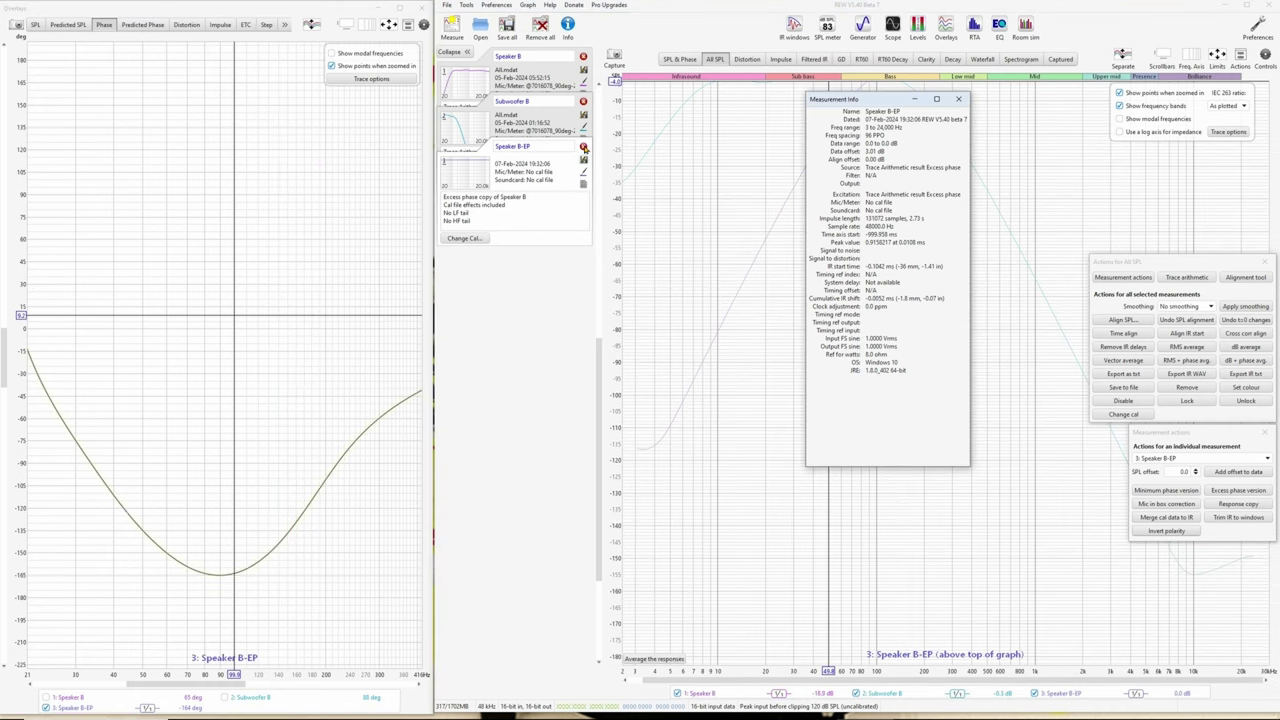
click(583, 146)
- Show the Speaker B and Subwoofer B traces in the phase overlay and examine their phase below about 150 Hz
click(67, 708)
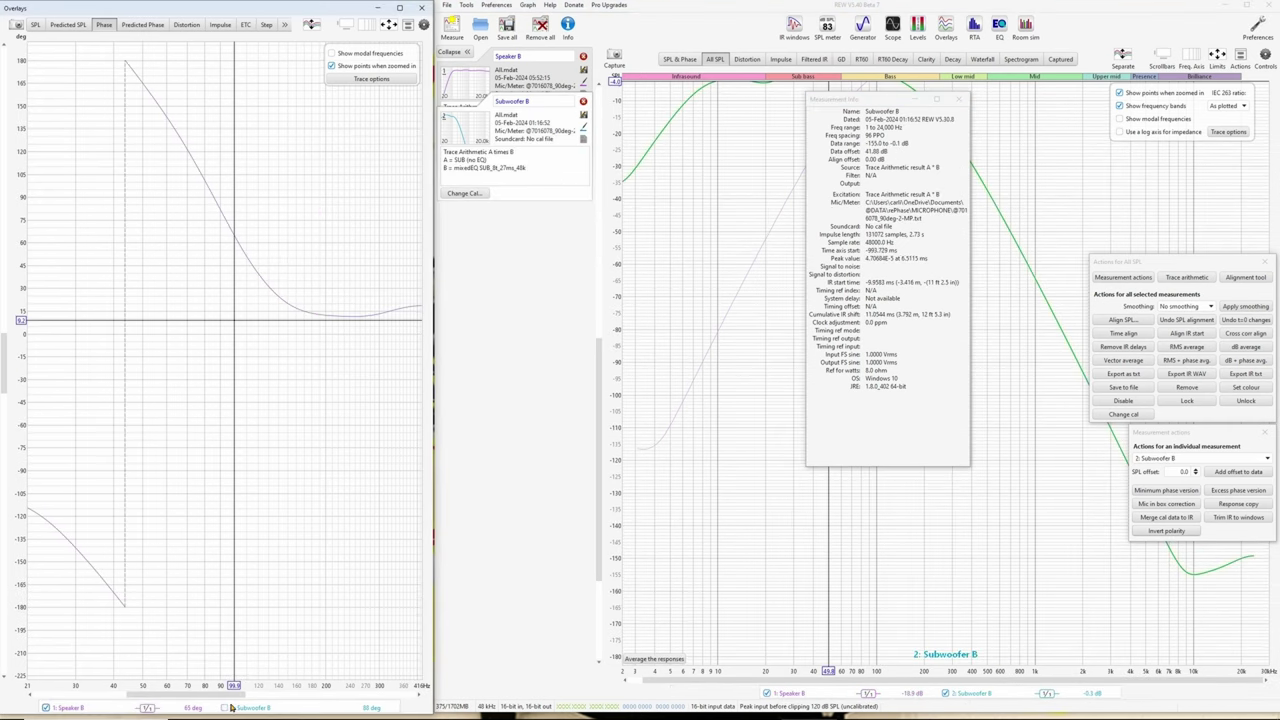
click(238, 708)
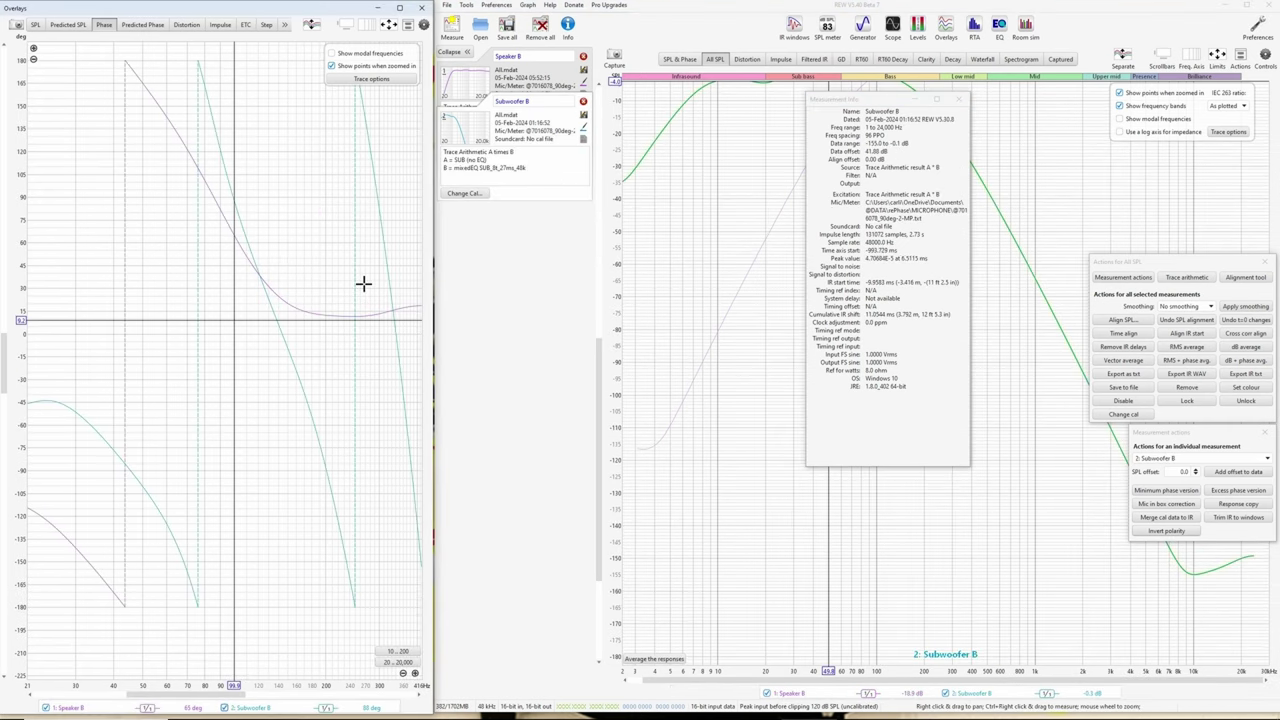
drag(240, 420, 329, 400)
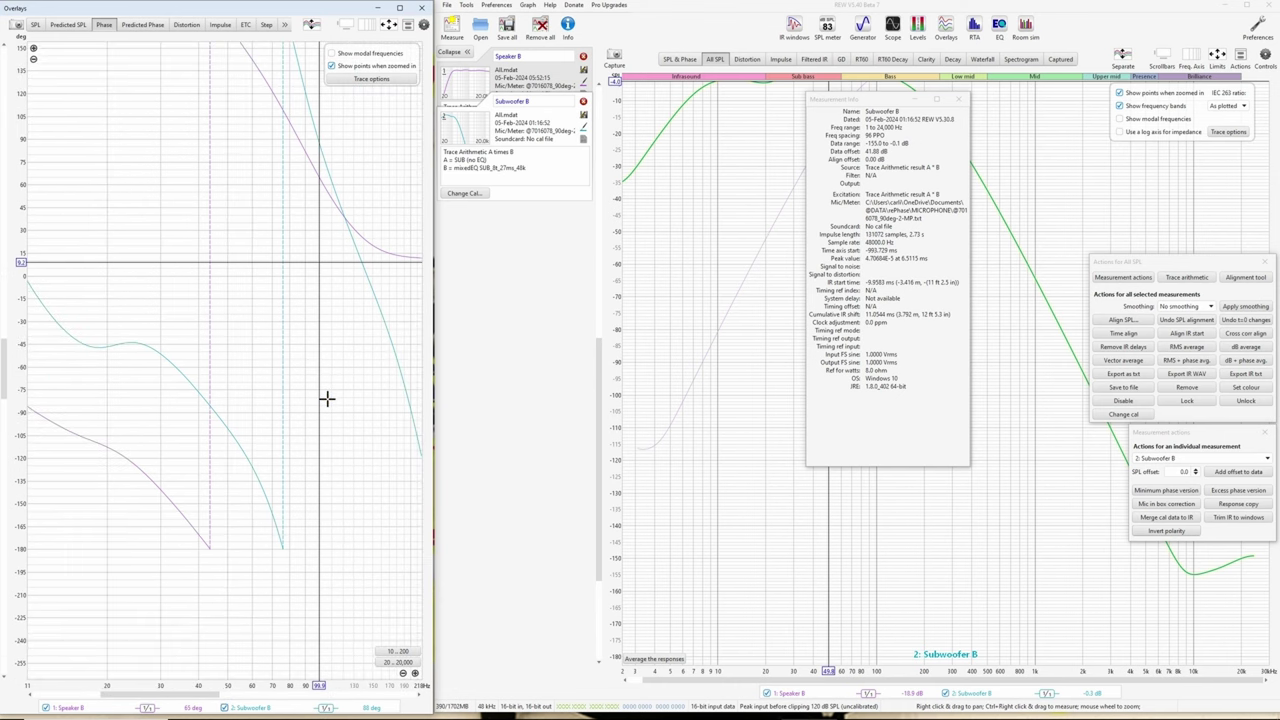
mouse_move(380, 229)
mouse_down()
mouse_move(198, 225)
mouse_move(369, 240)
mouse_move(331, 254)
mouse_move(331, 297)
mouse_move(317, 263)
mouse_move(277, 234)
mouse_up()
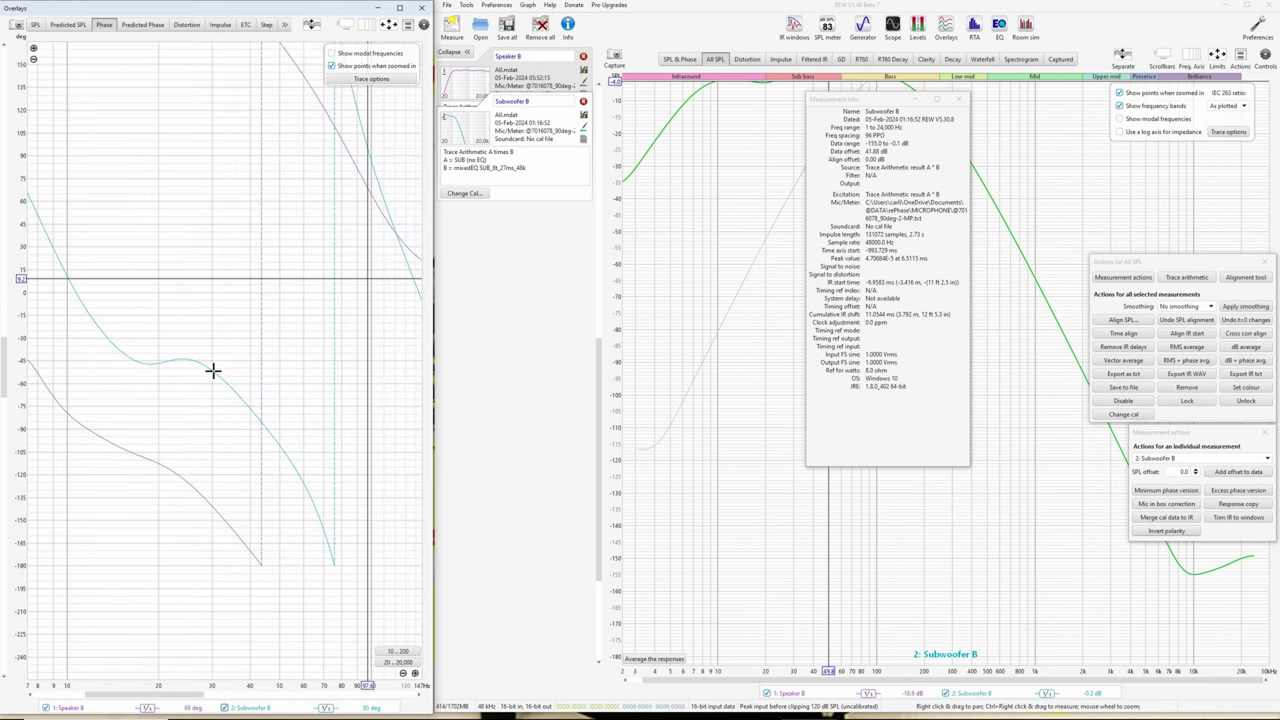
- Measure the phase difference between Subwoofer B and Speaker B at 30 Hz, and bring up a Google calculator in a smaller Chrome window
drag(212, 370, 212, 507)
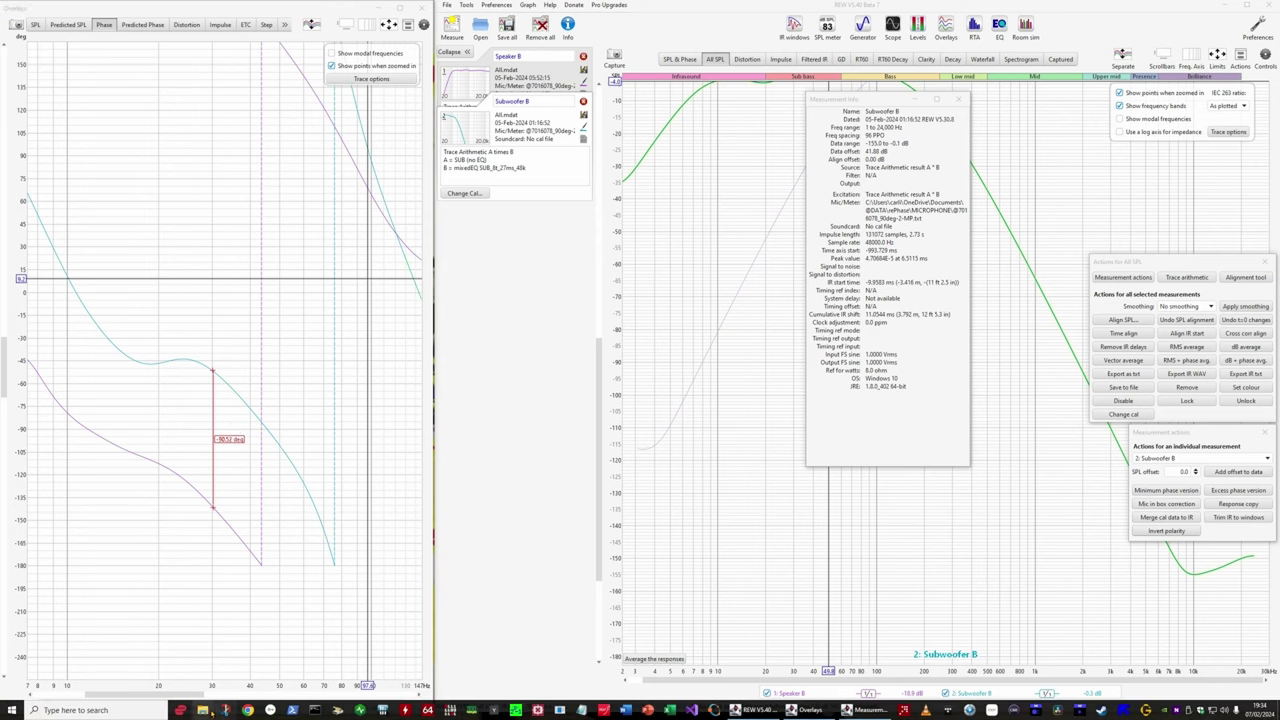
click(247, 710)
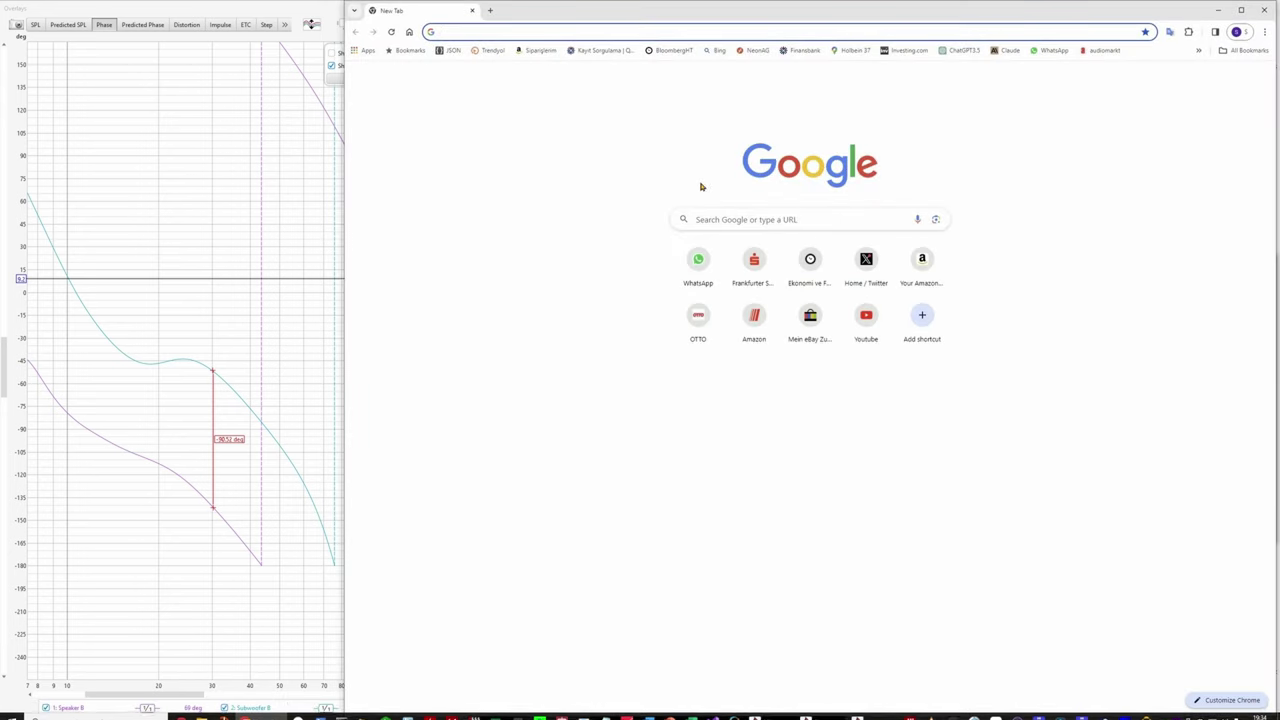
text(calcual)
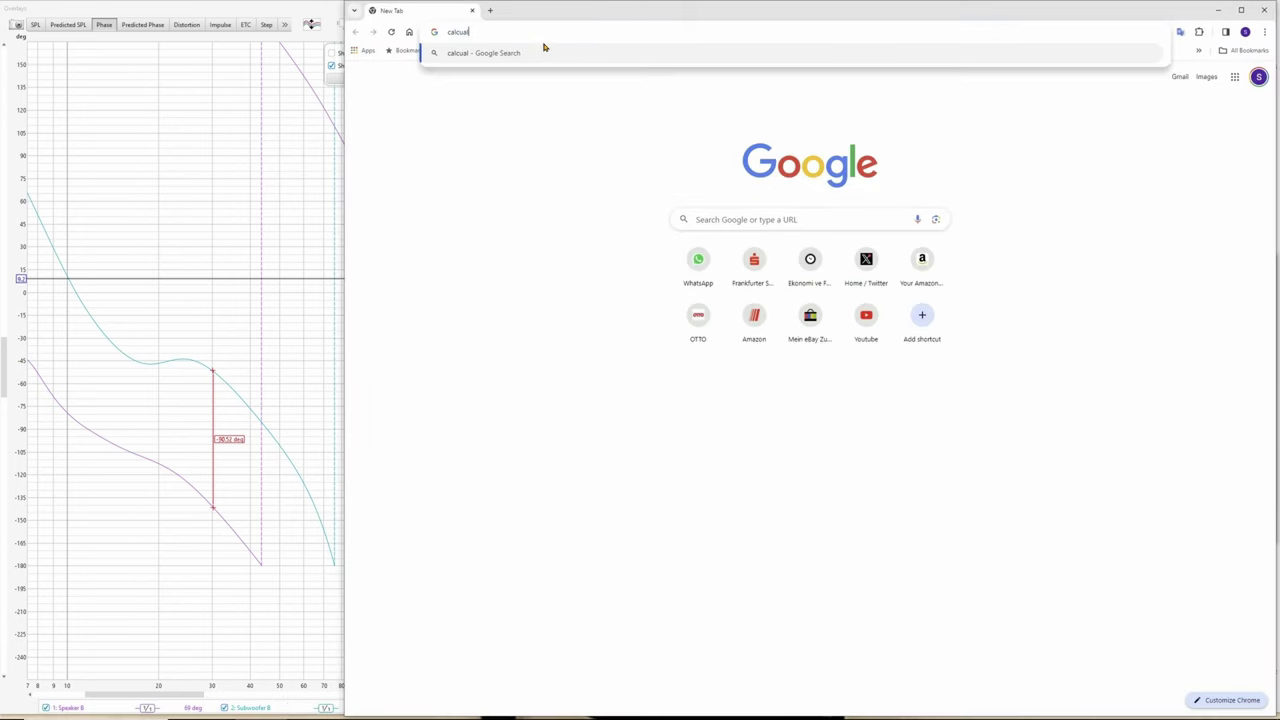
key(BackSpace)
key(BackSpace)
text(lator)
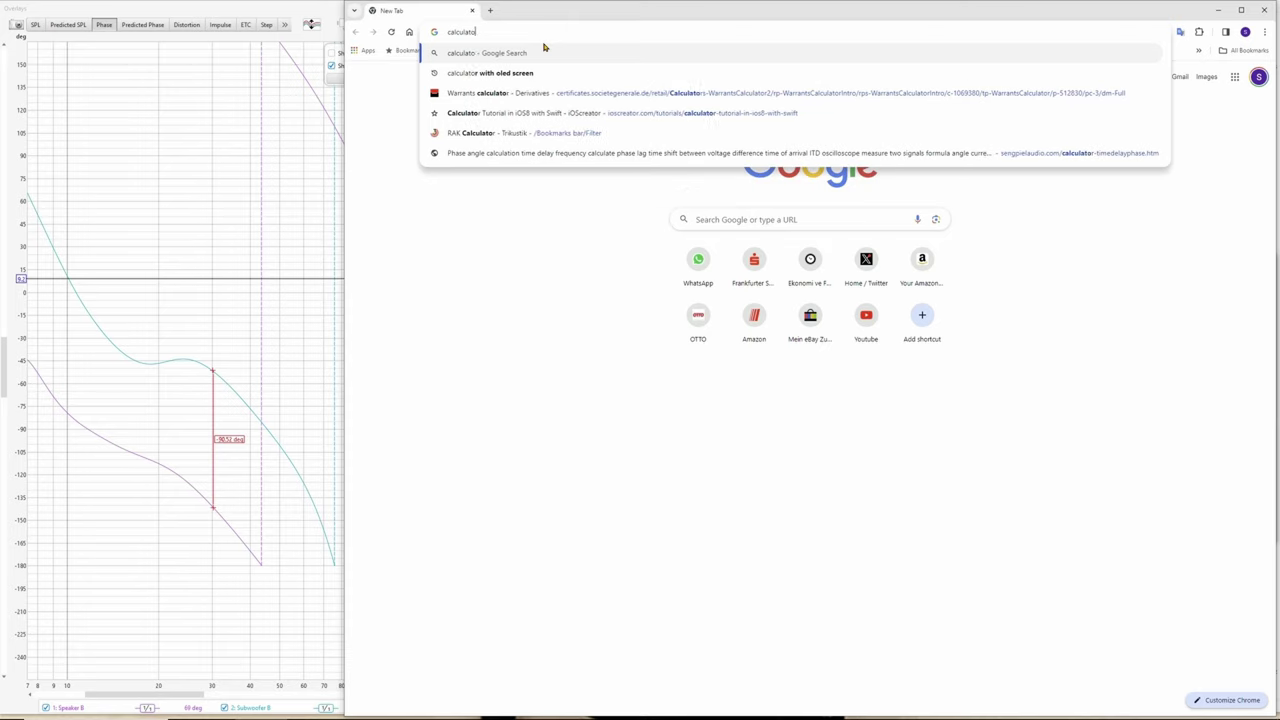
key(Return)
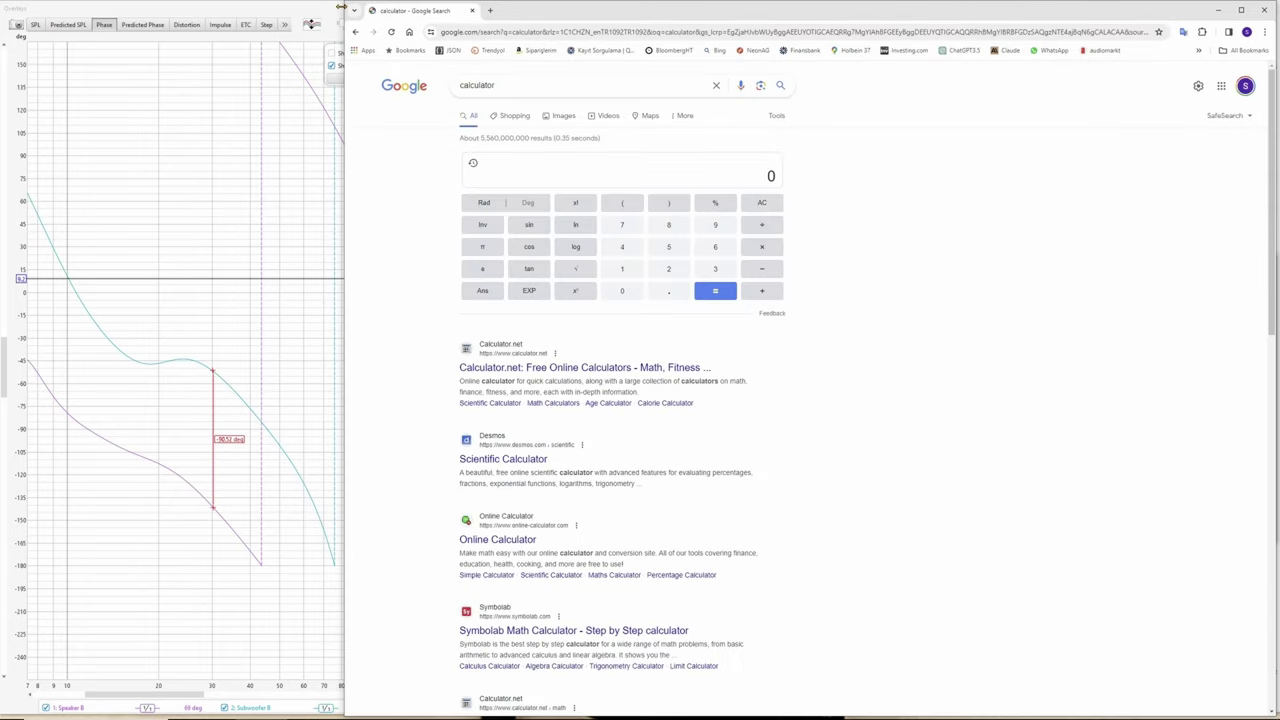
drag(372, 11, 670, 168)
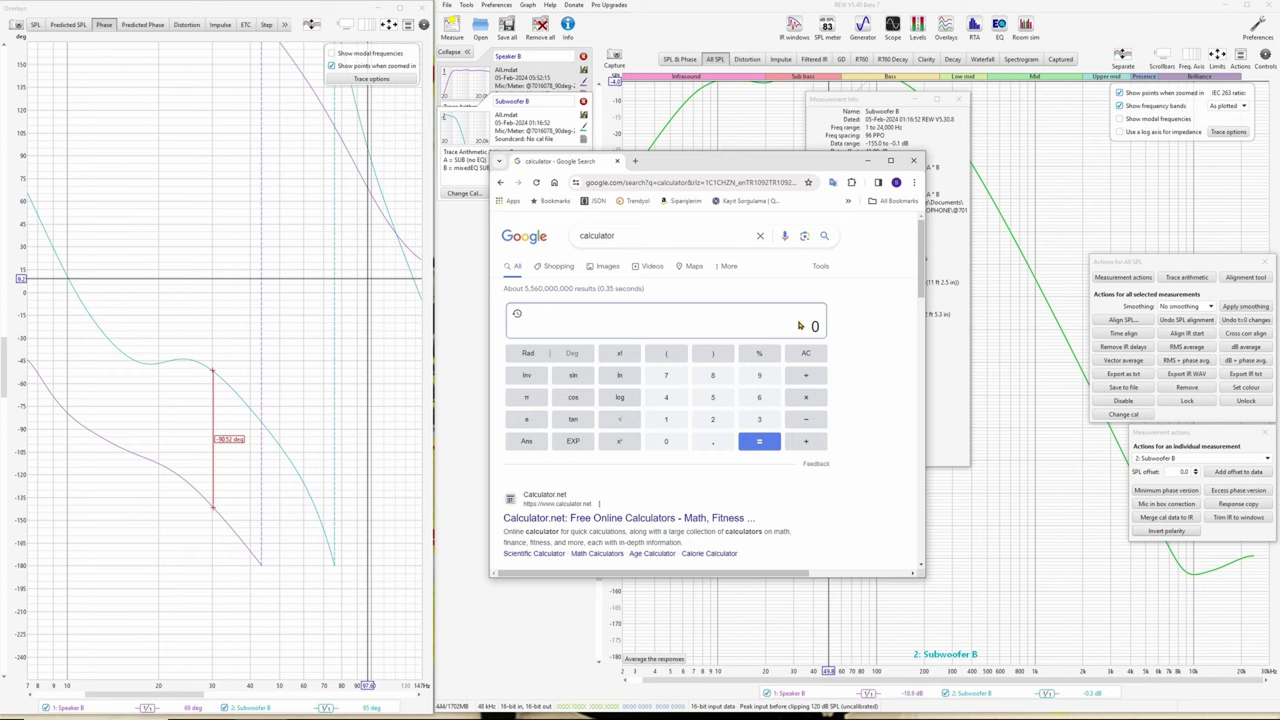
- Calculate the delay in milliseconds as 90.52 / 360 / 30 * 1000, and put the browser away
text(90.)
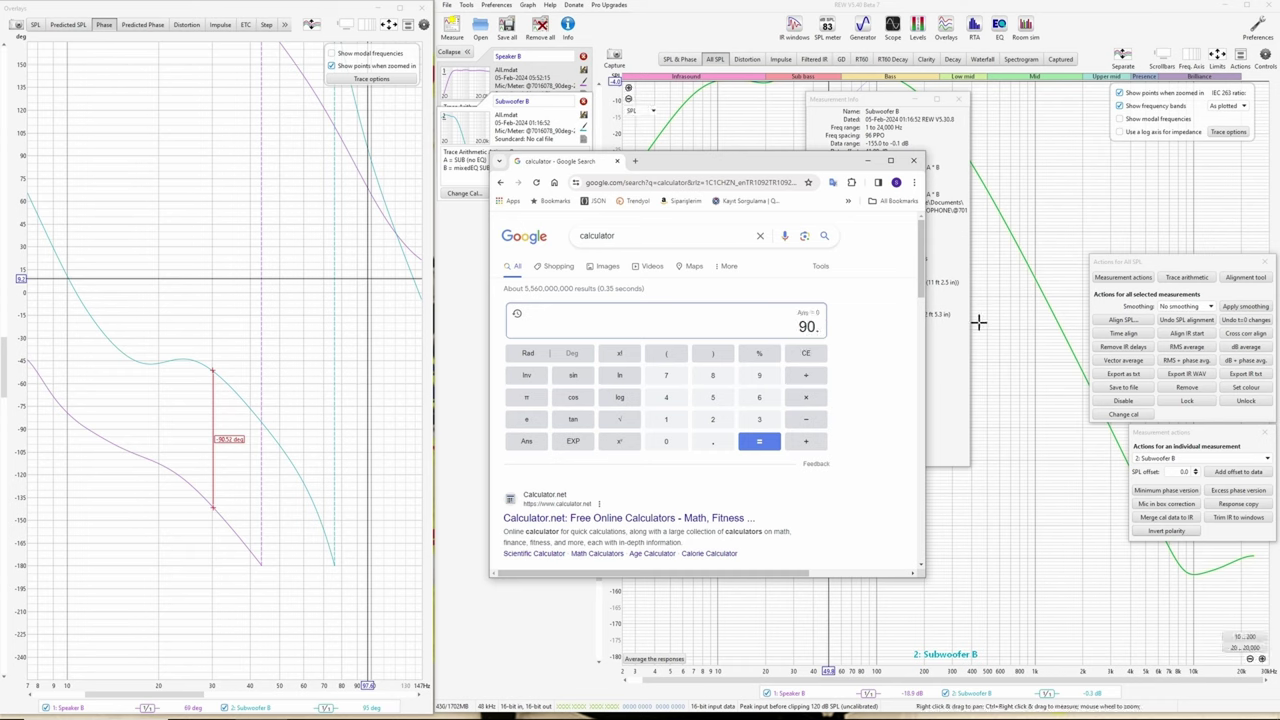
text(52/360)
key(Return)
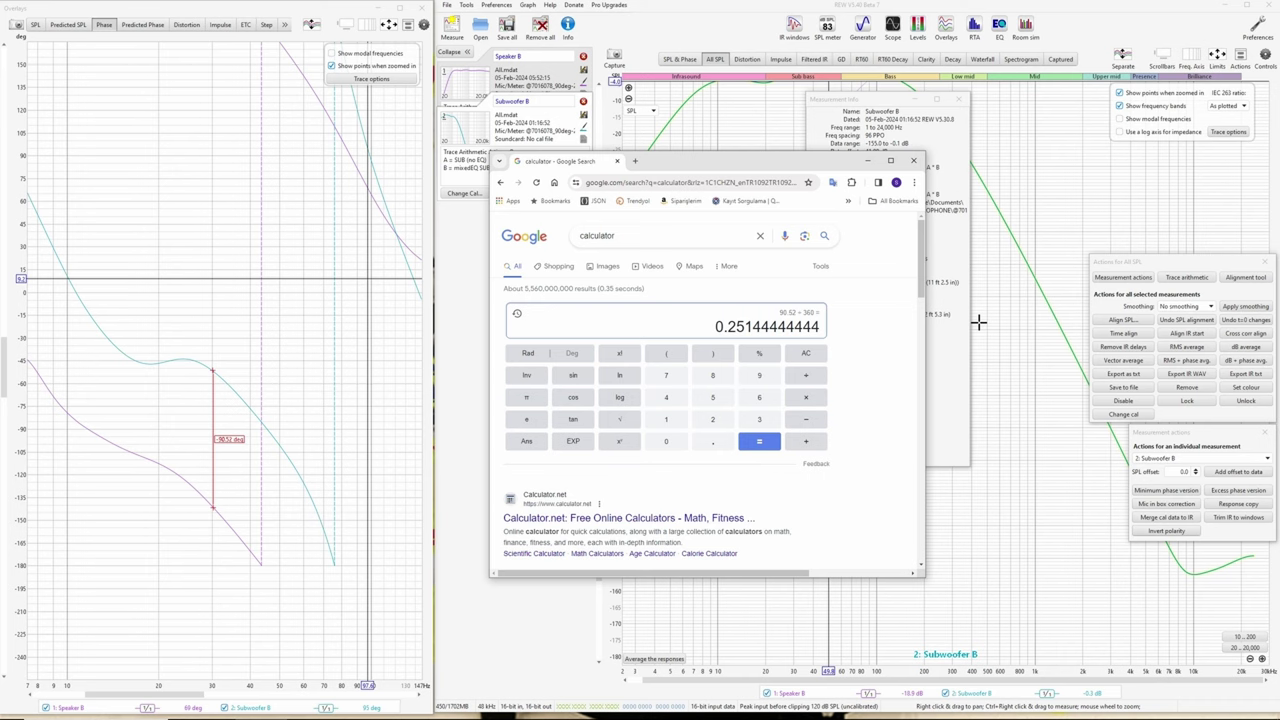
text(/)
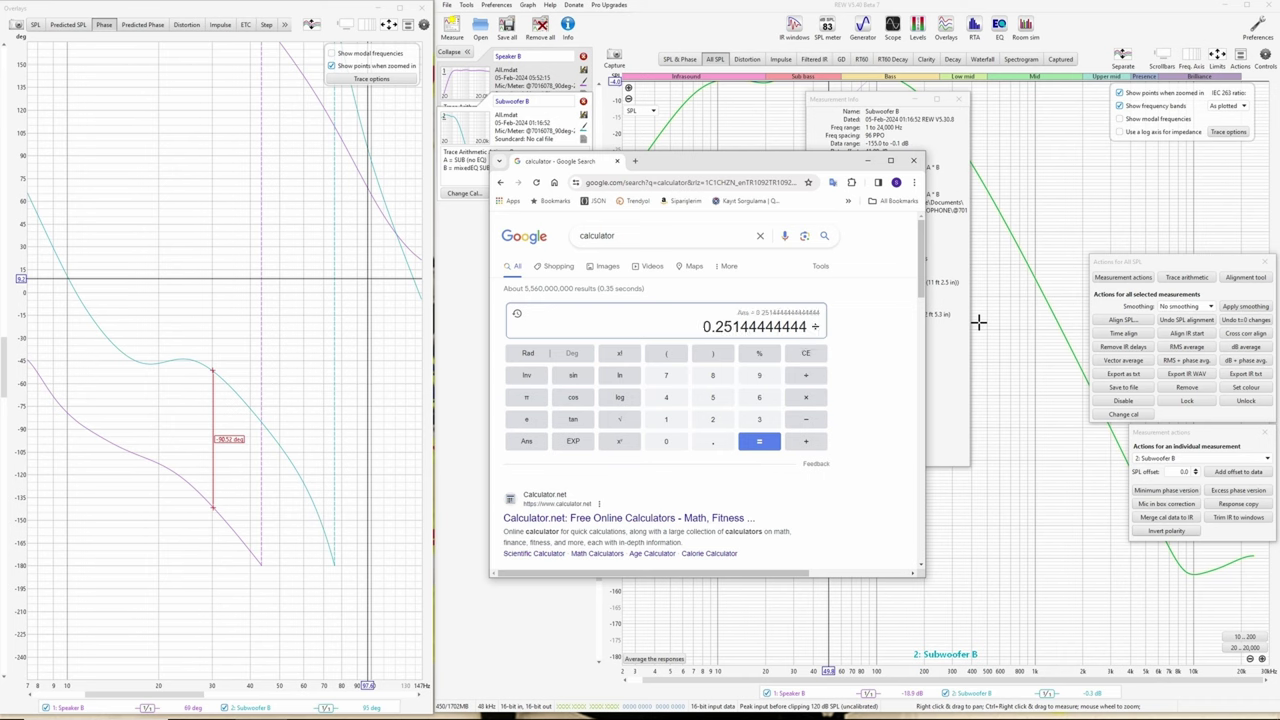
text(30)
key(Return)
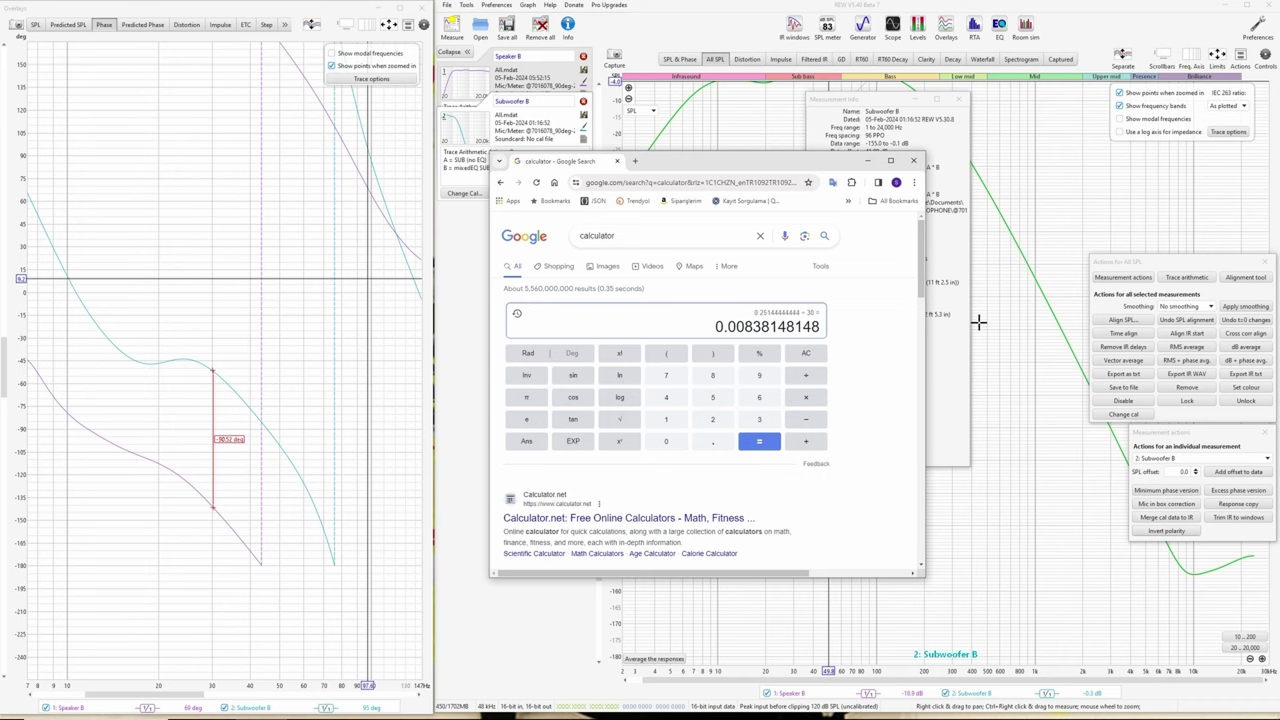
text(*1000)
key(Return)
click(867, 160)
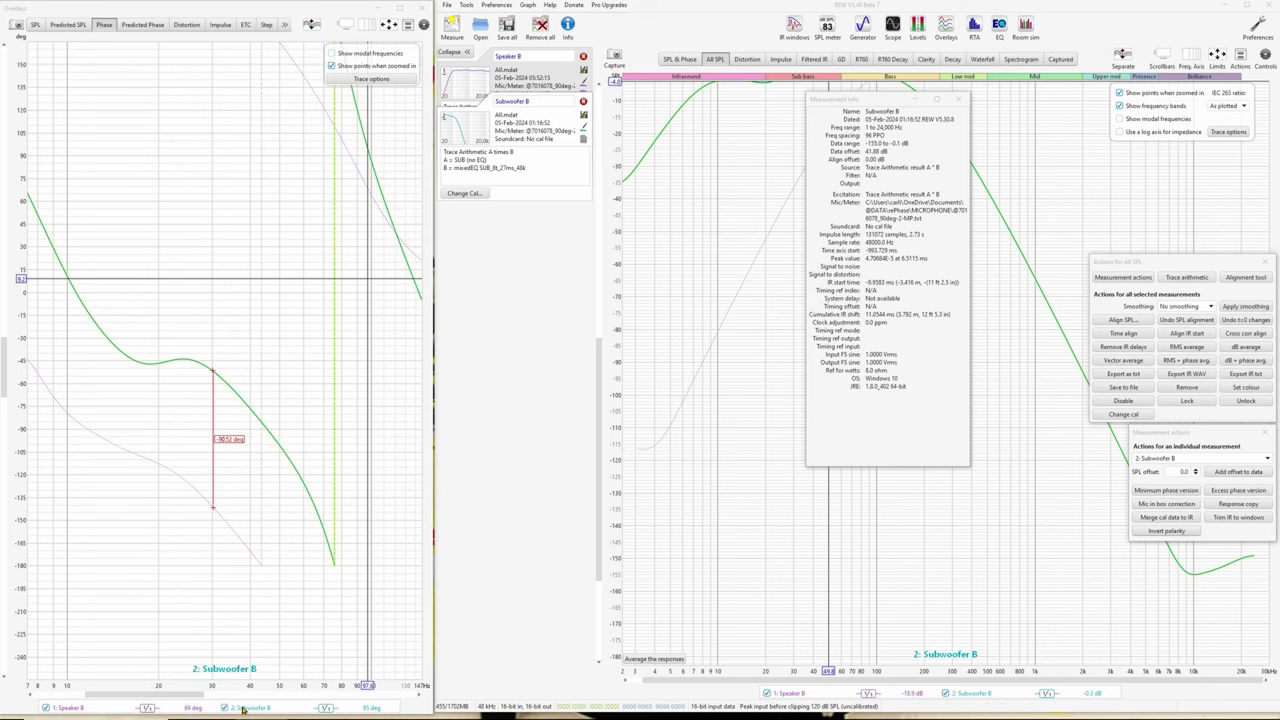
- Try a t=0 offset of 8.38 ms on the Subwoofer B impulse response
click(780, 60)
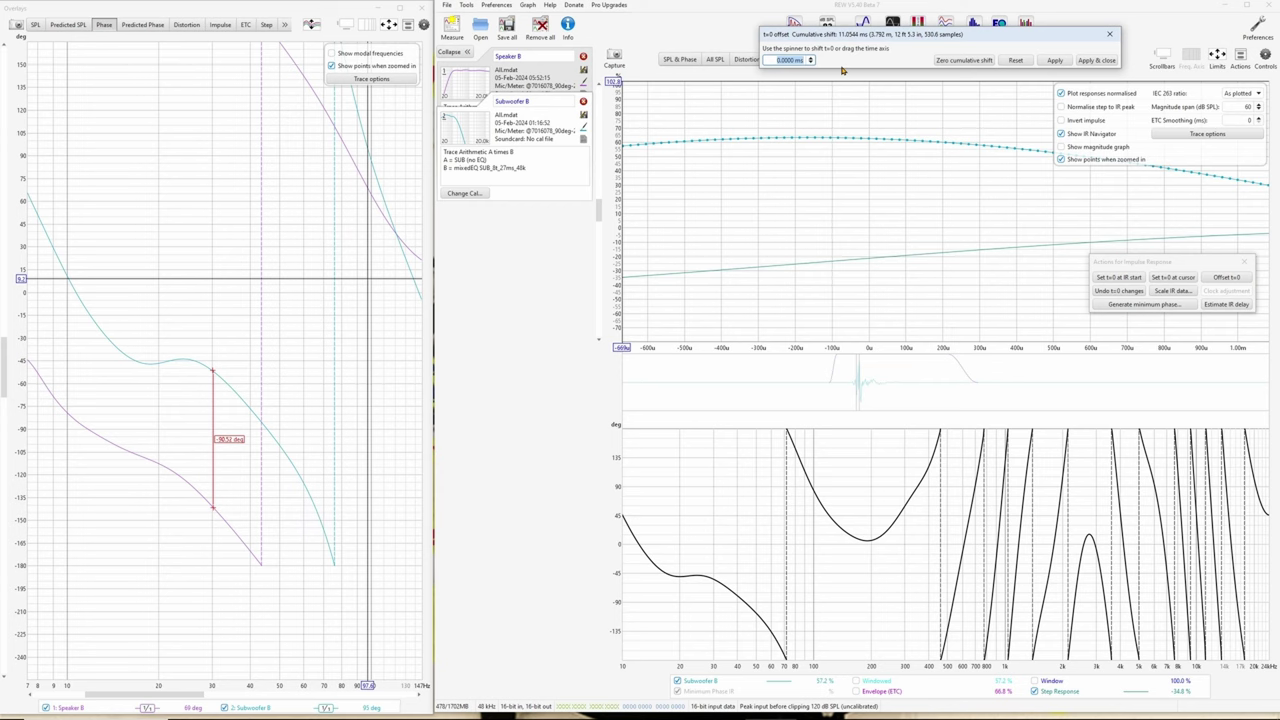
text(8)
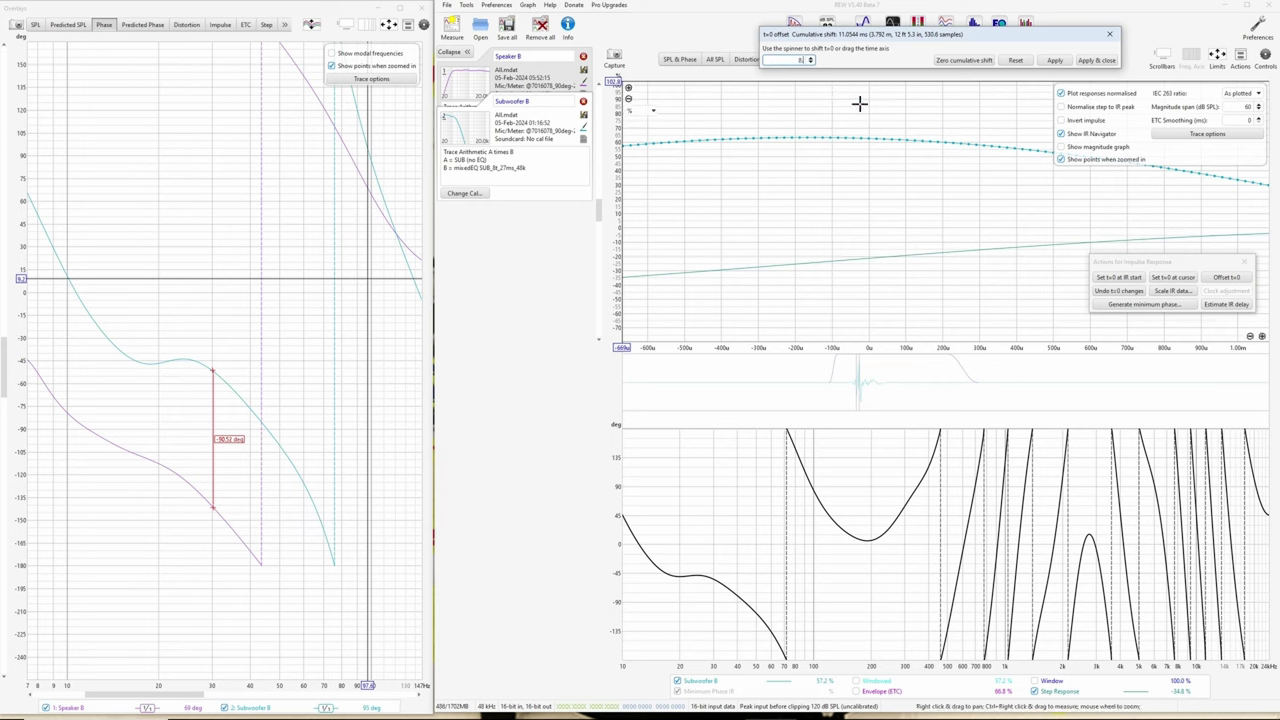
text(.38)
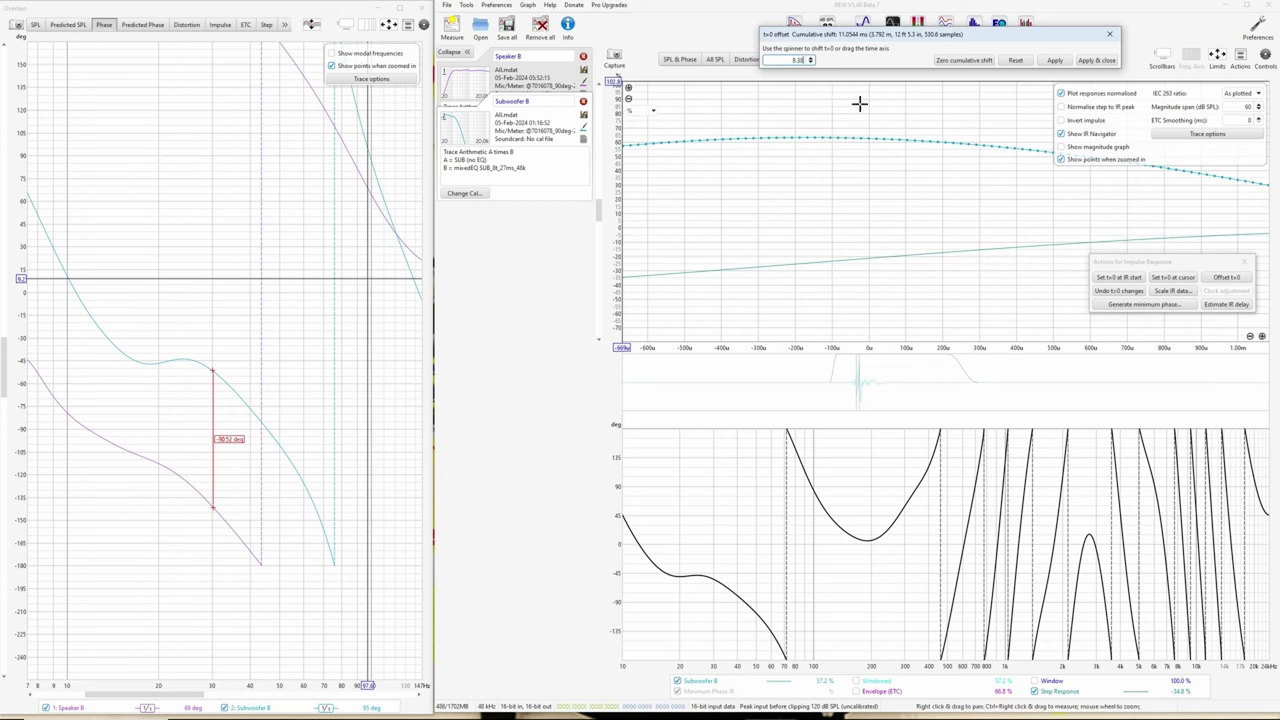
click(1053, 61)
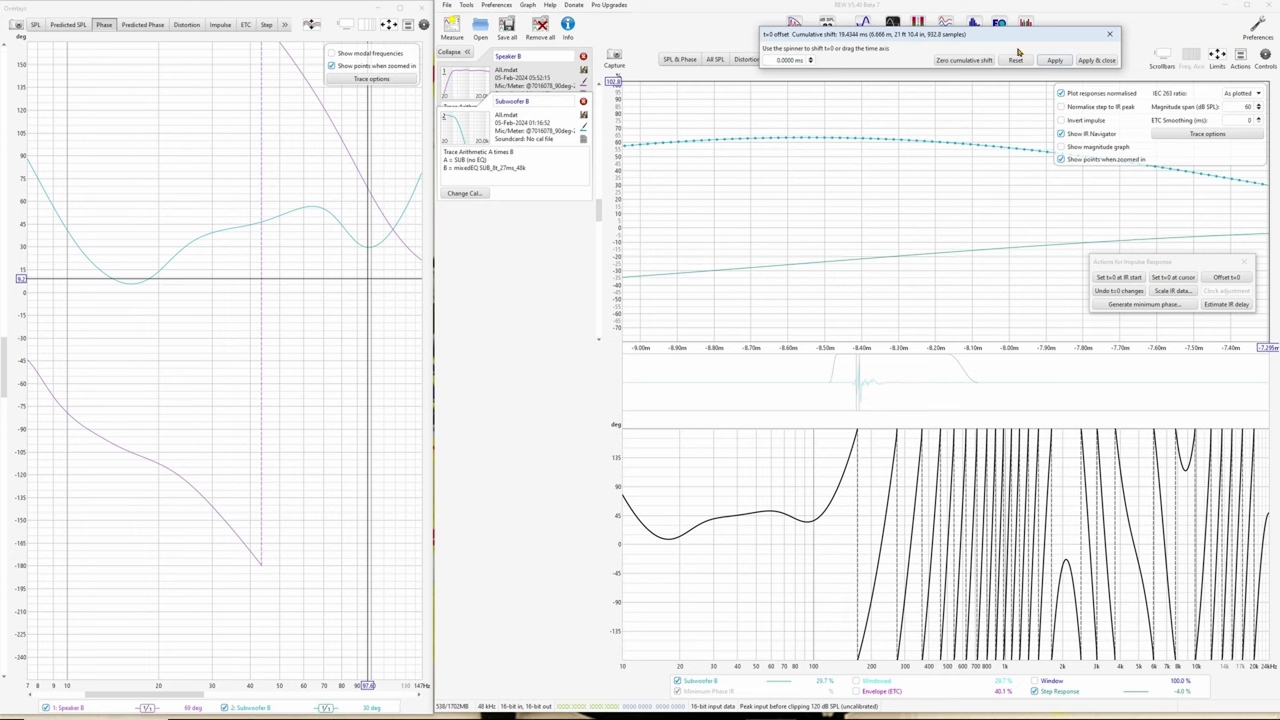
- Reverse the last Subwoofer B shift with a t=0 offset of -8.38 ms
triple_click(768, 61)
text(-8.38)
key(Return)
click(1055, 61)
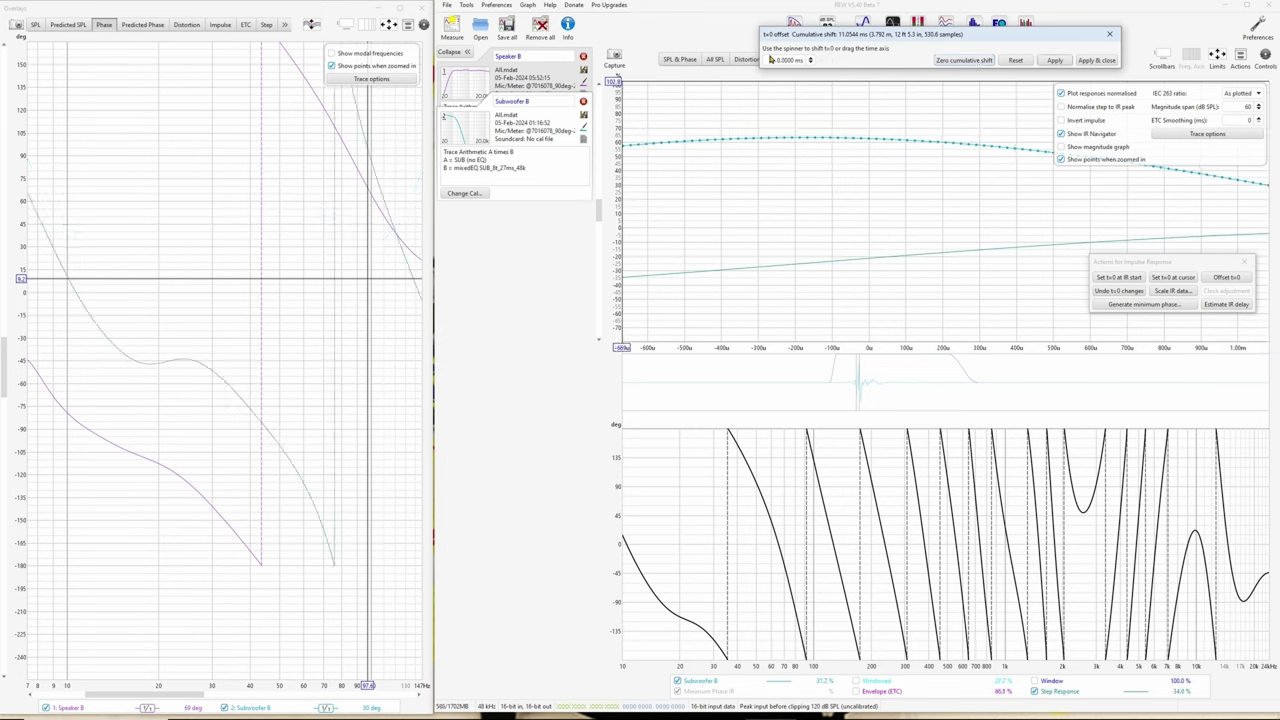
- Apply a t=0 offset of -8.38 ms to Subwoofer B and check its phase against Speaker B near 30 Hz in the overlay
key(BackSpace)
text(-8.33)
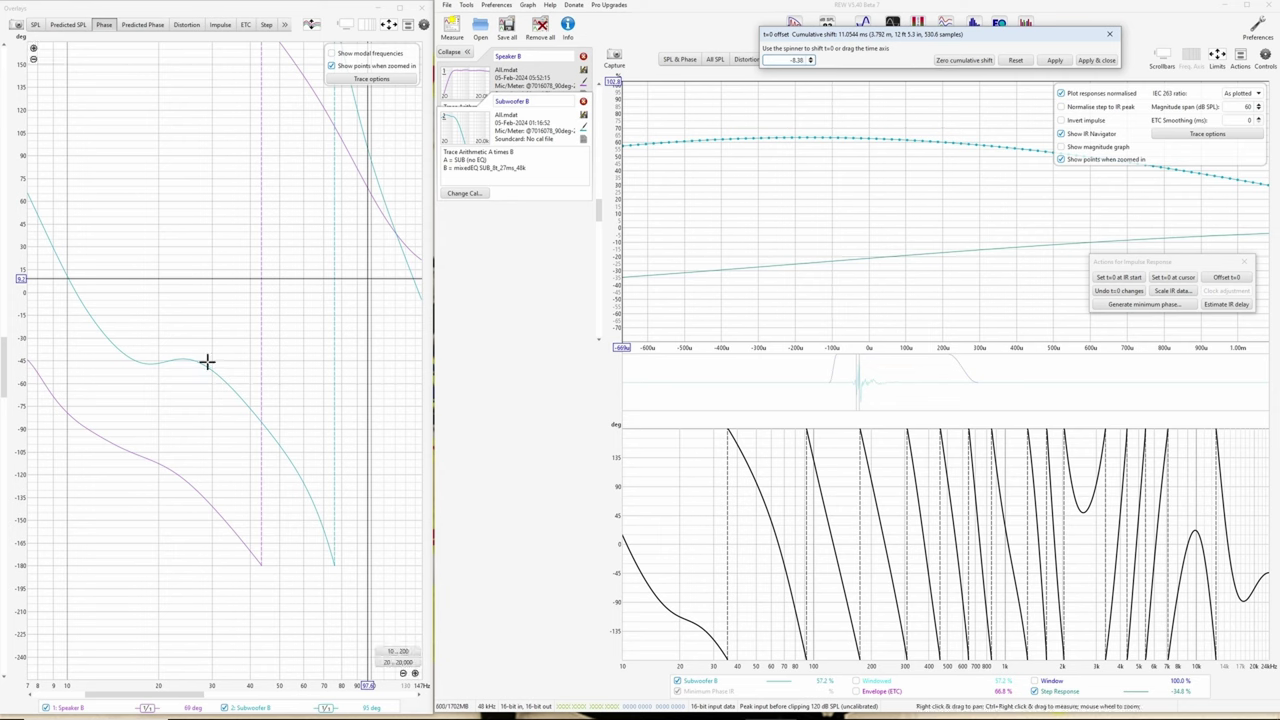
click(1054, 60)
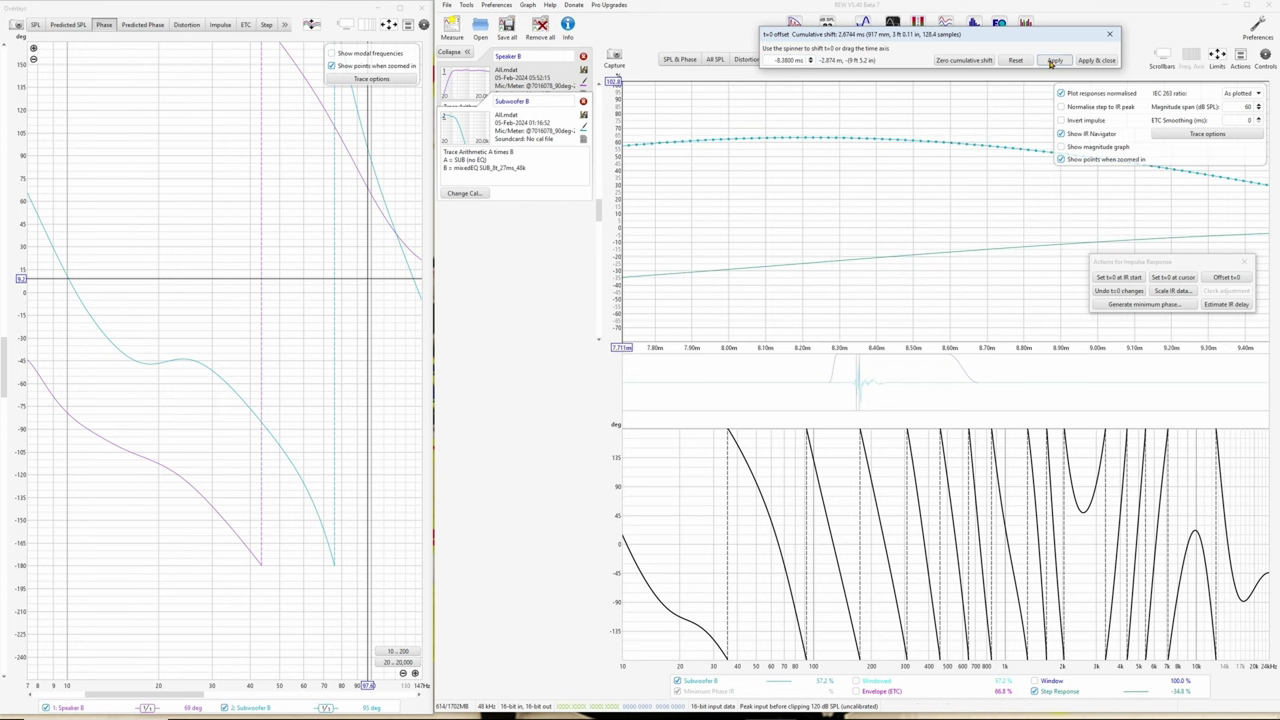
click(206, 503)
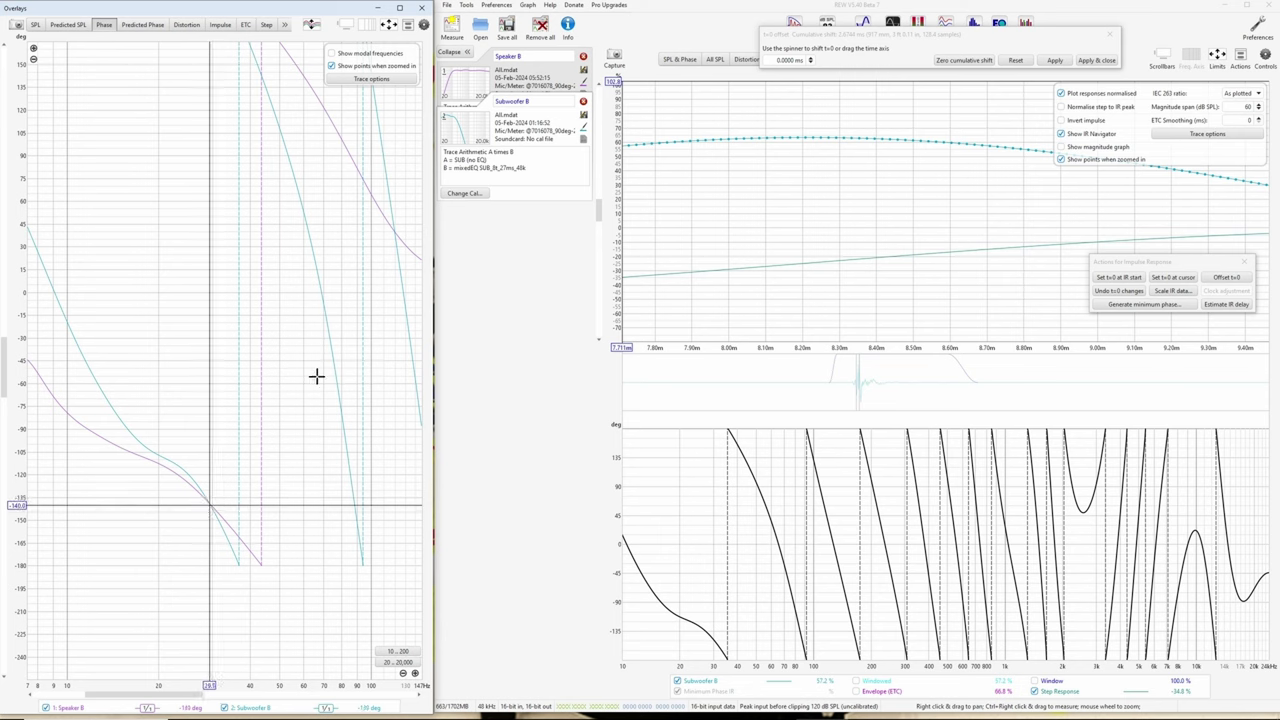